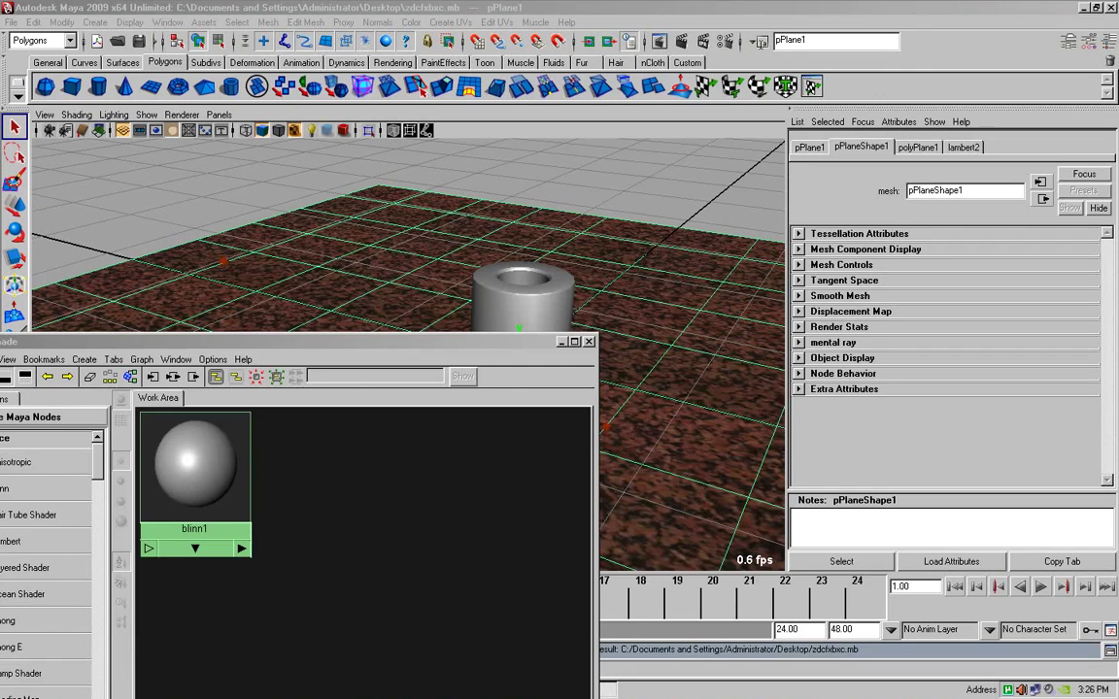
Step: Select the blinn1 material in Hypershade, move Hypershade aside, and open Render Settings
click(434, 389)
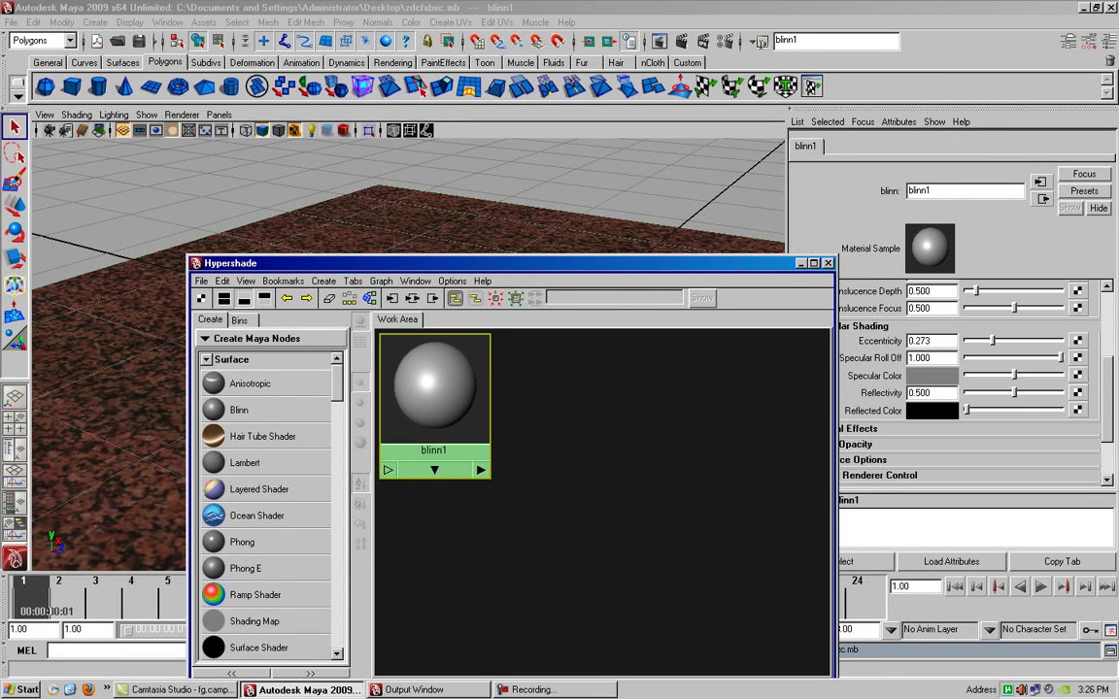
drag(482, 263, 351, 195)
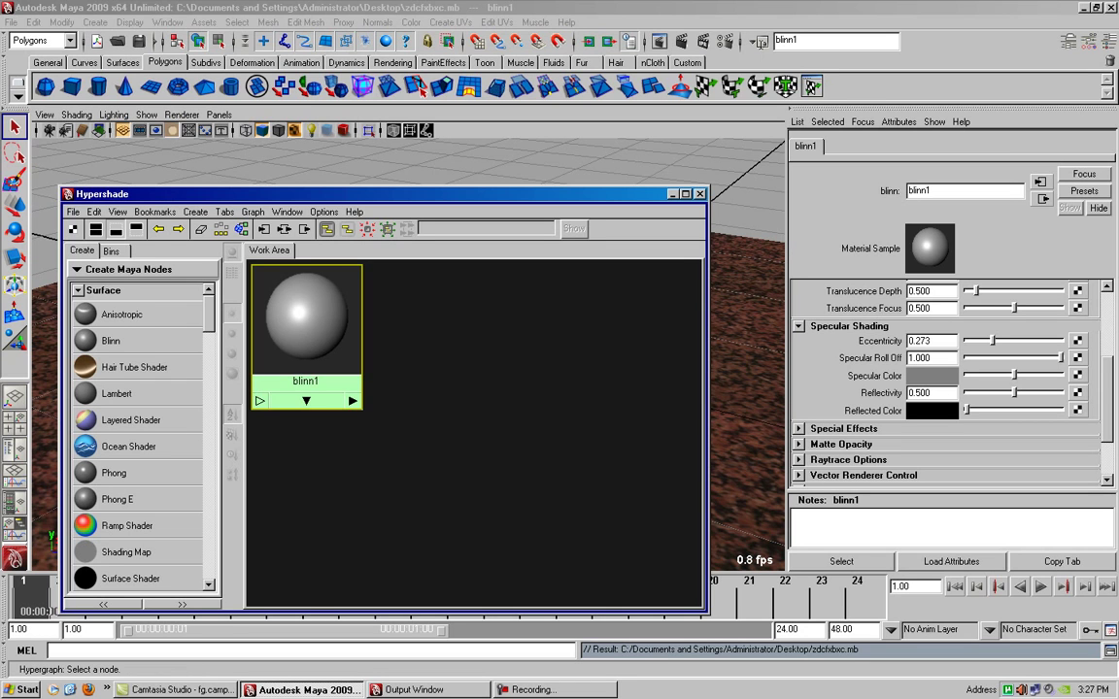
click(657, 40)
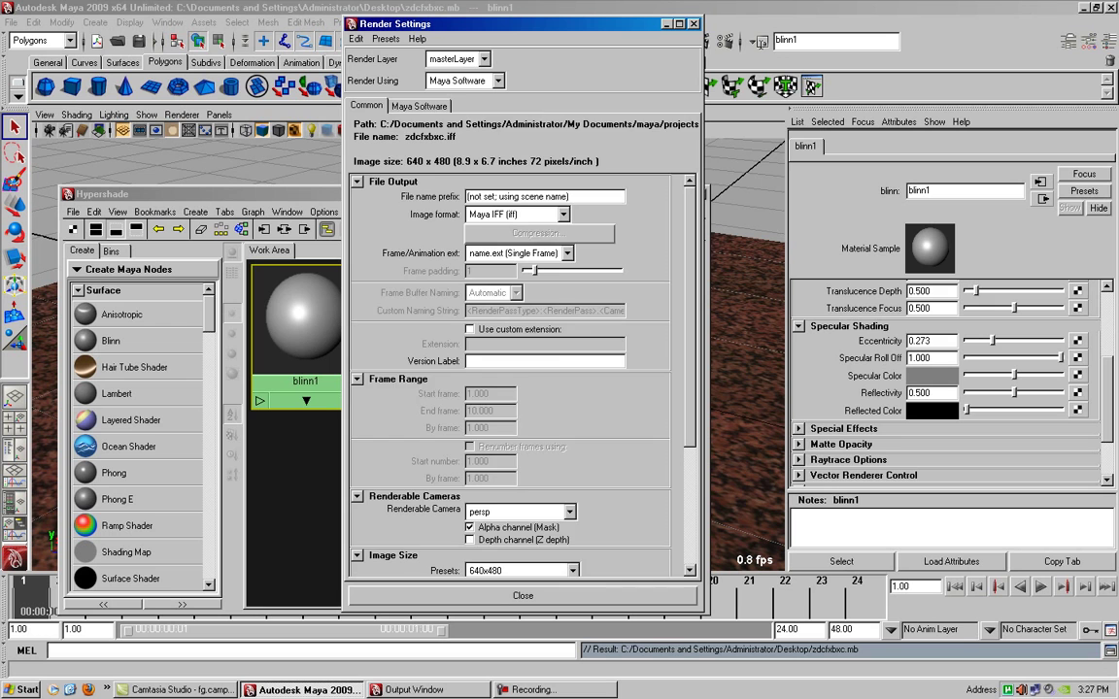
Step: Set Maya Software edge anti-aliasing to Highest quality
click(418, 104)
click(534, 160)
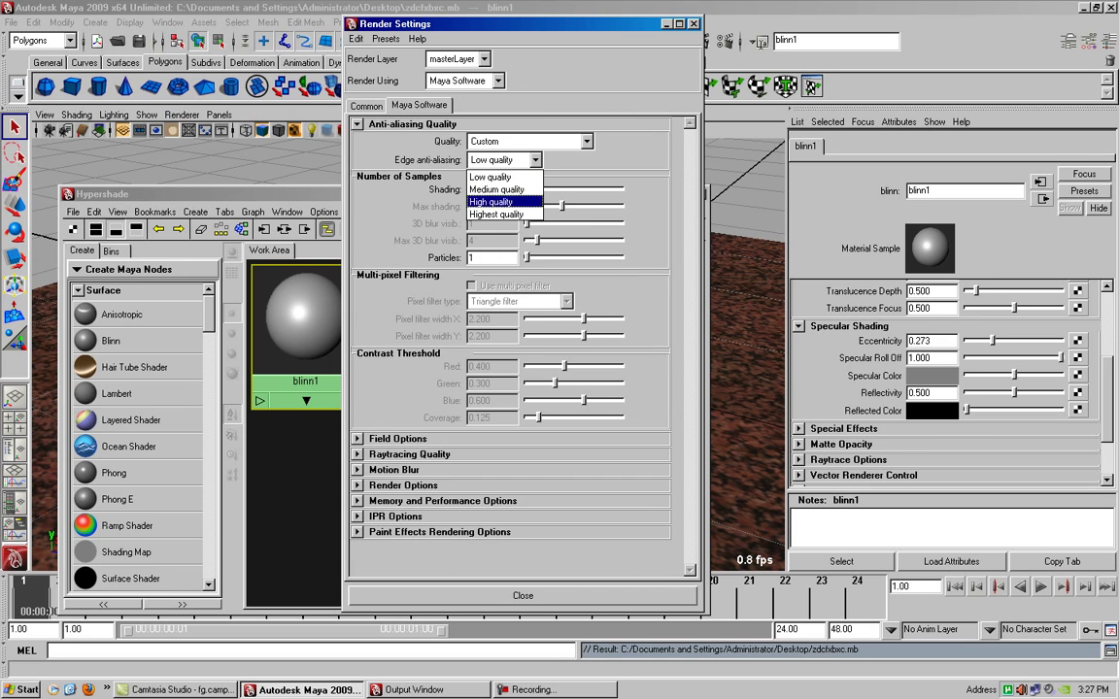
click(496, 214)
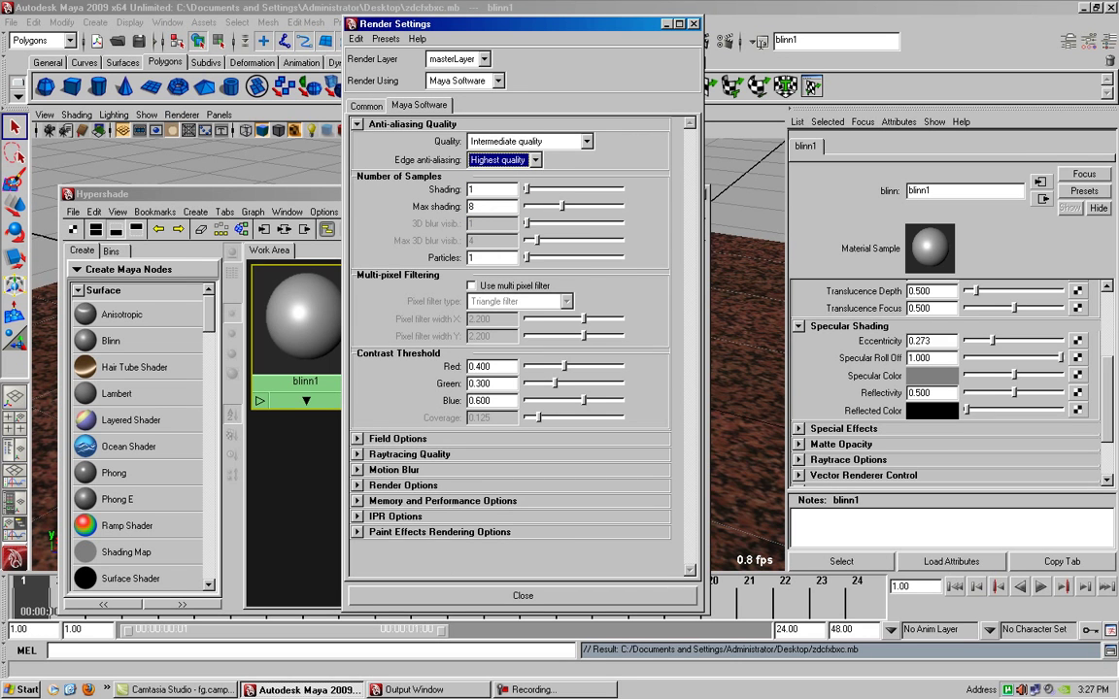
Step: Enable raytracing with 10 reflections, then raise blinn1's Reflectivity to 1.000
click(409, 454)
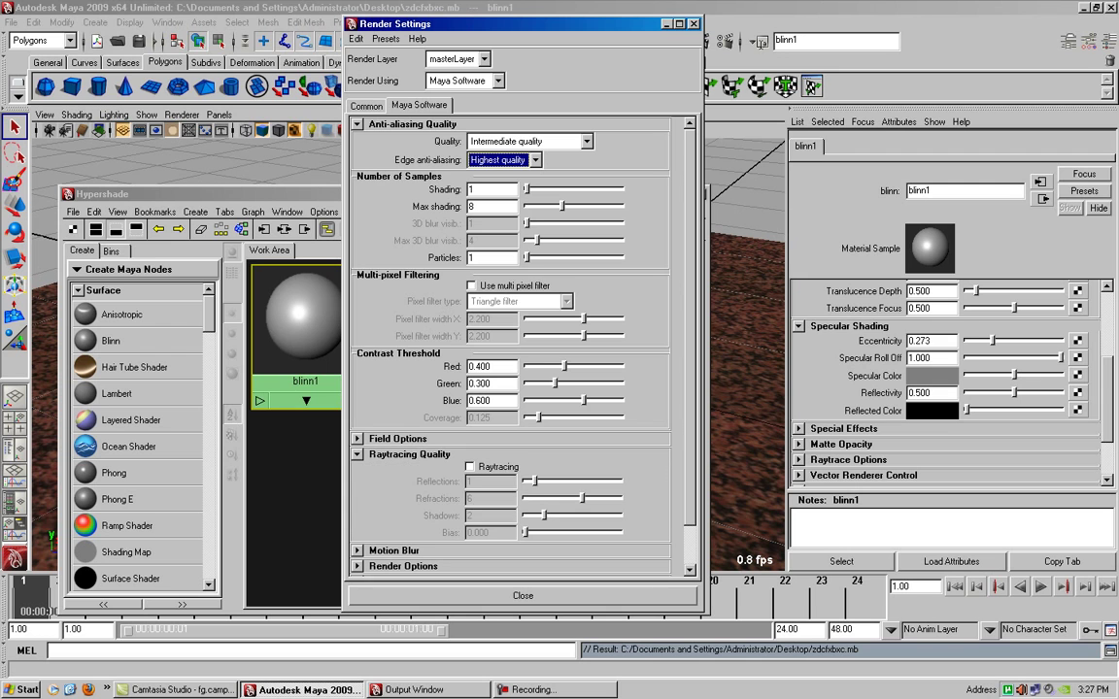
click(470, 466)
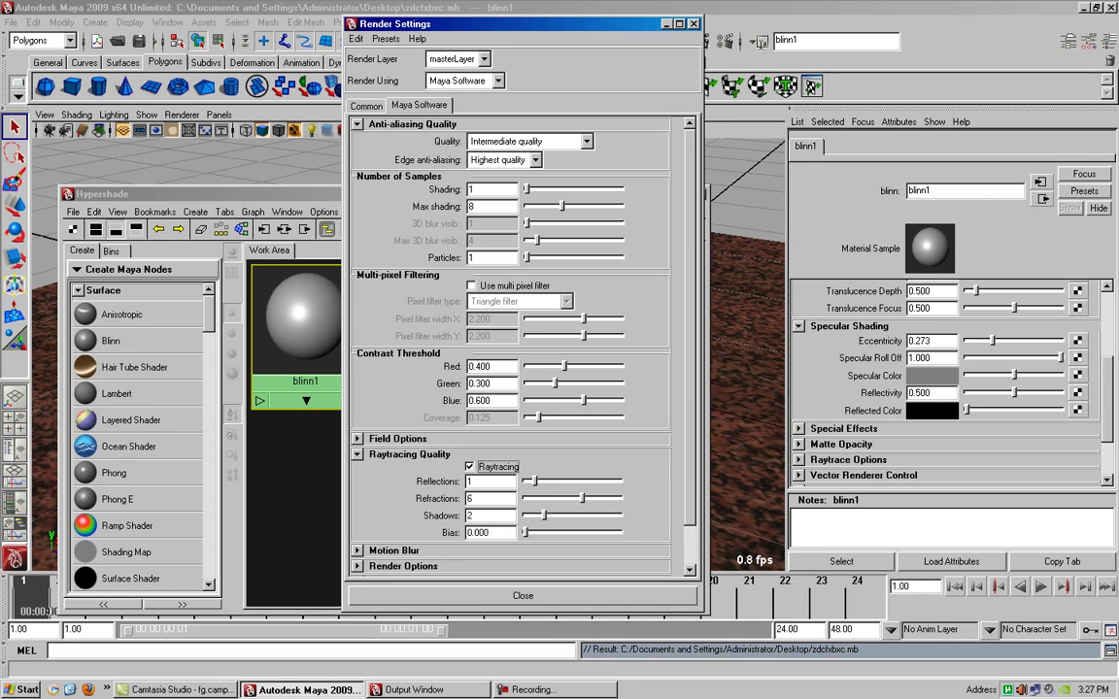
drag(530, 481, 619, 481)
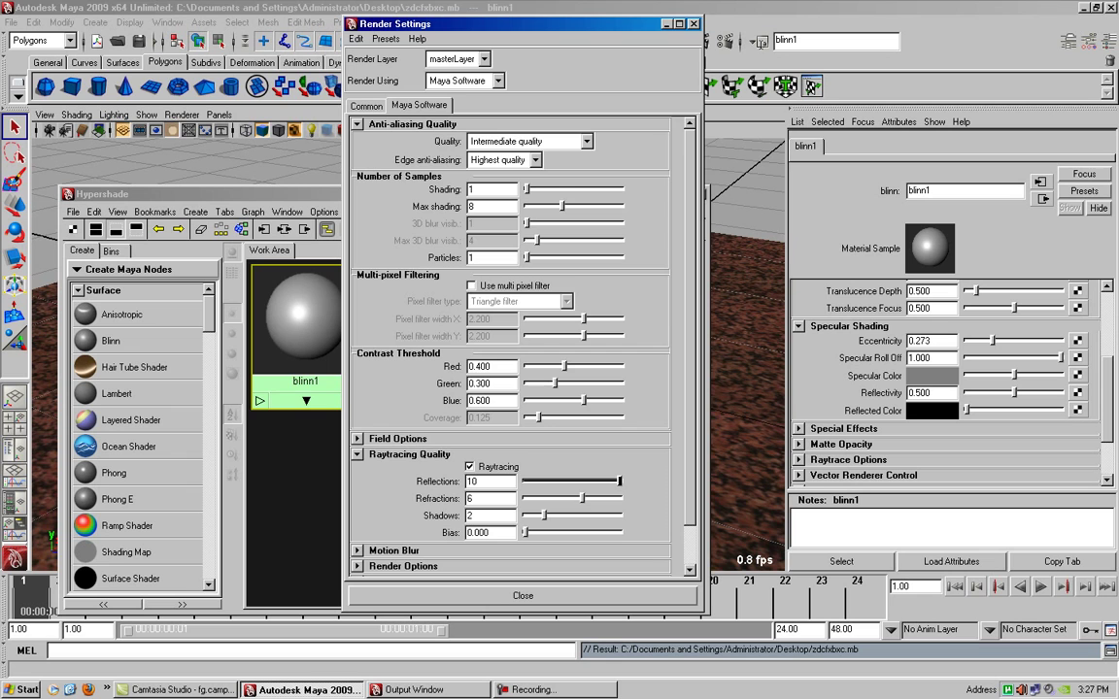
click(523, 595)
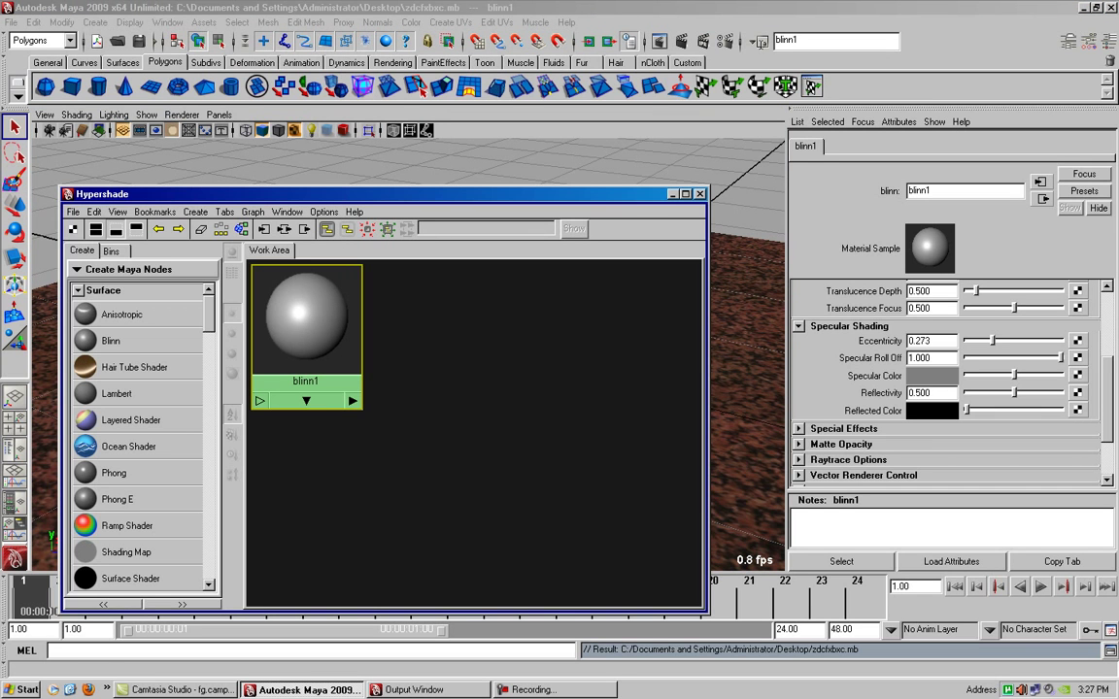
drag(1014, 392, 1060, 393)
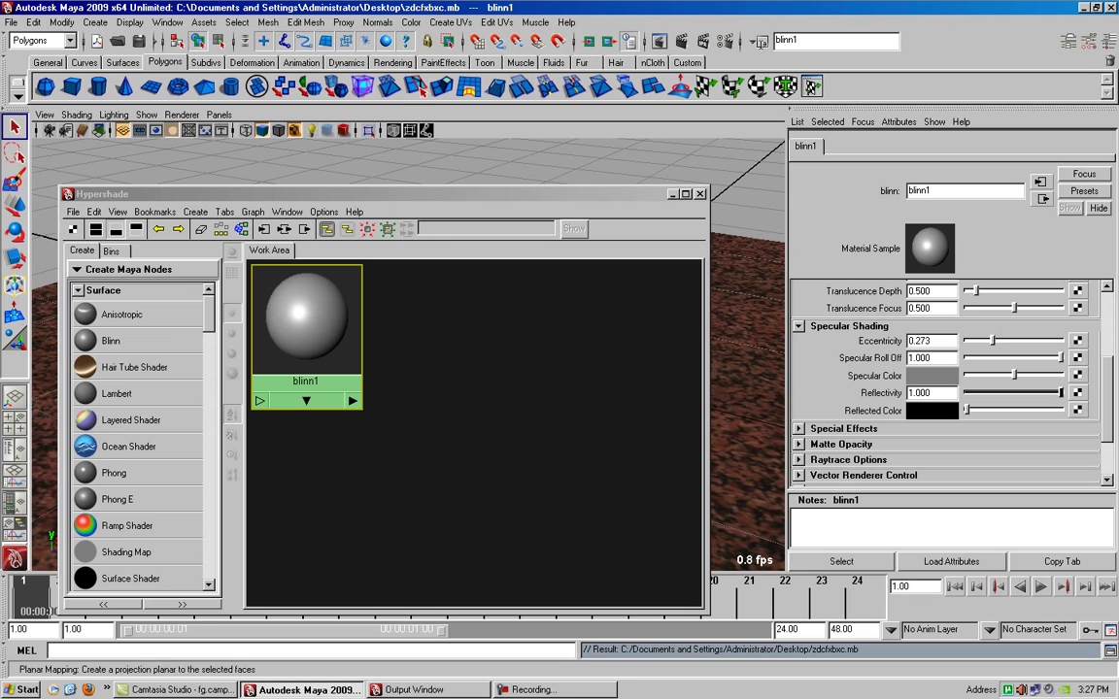
Step: Render the frame, then zoom the viewport closer to the cylinder on the granite floor
click(610, 41)
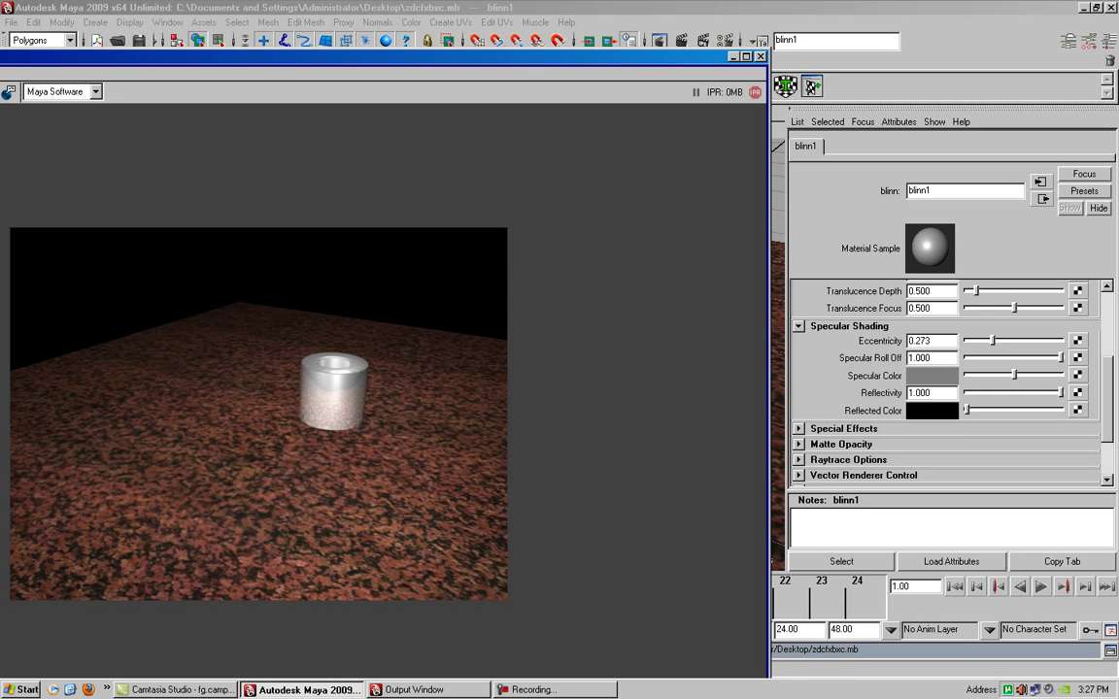
click(761, 56)
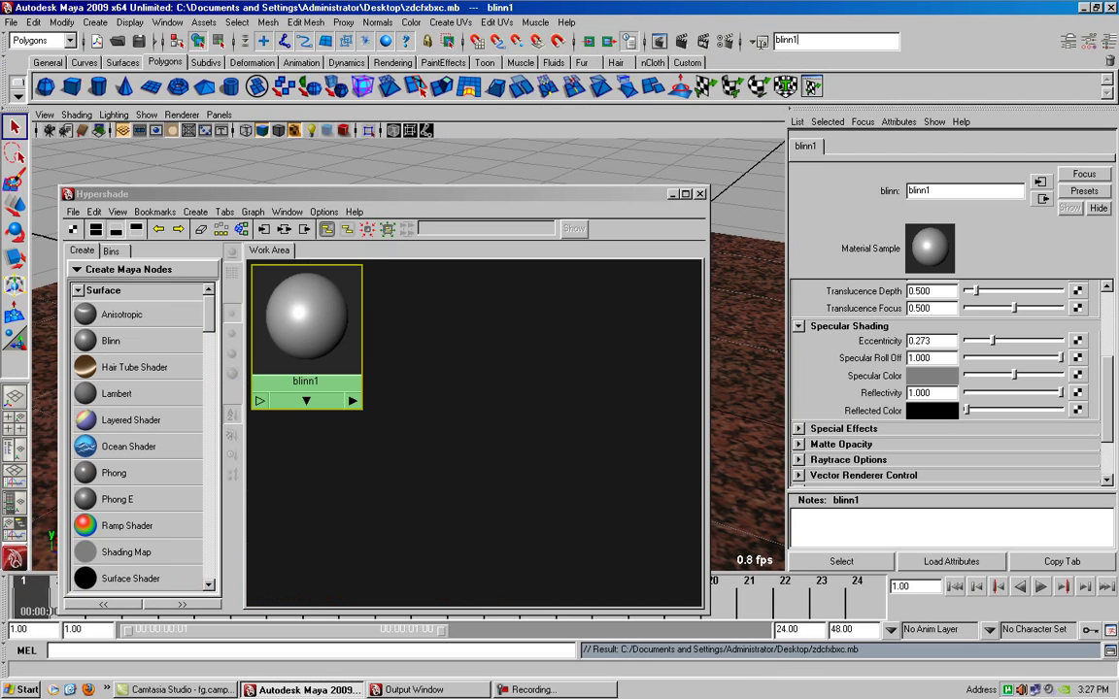
drag(388, 193, 474, 552)
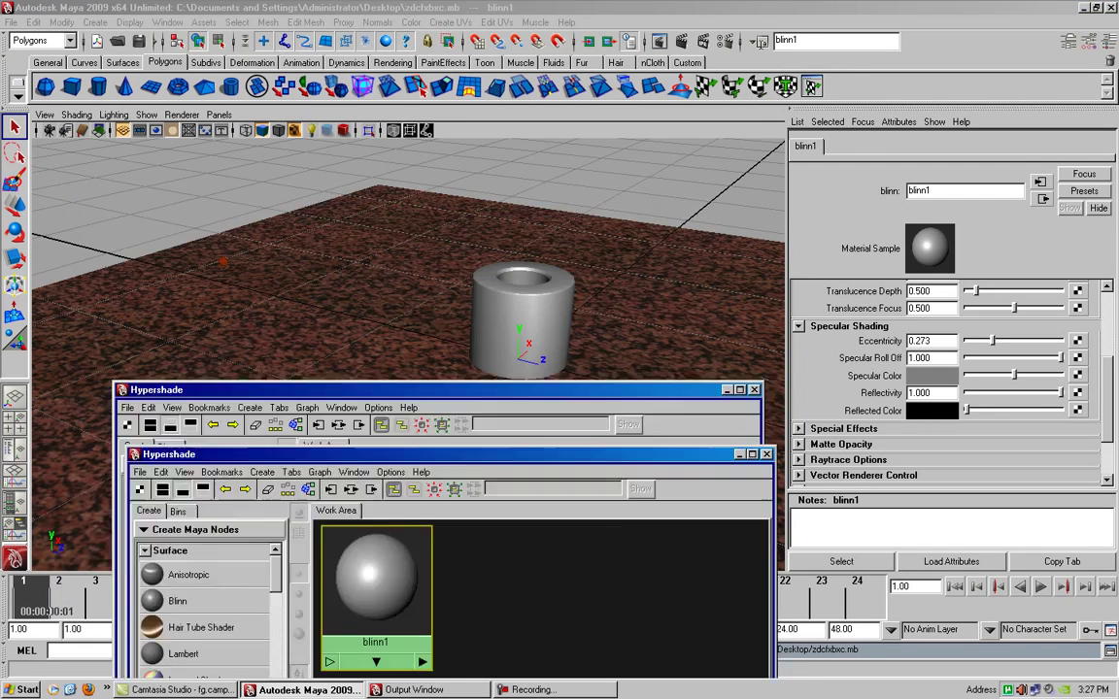
scroll(447, 339, up, 3)
scroll(447, 340, up, 3)
scroll(408, 330, down, 3)
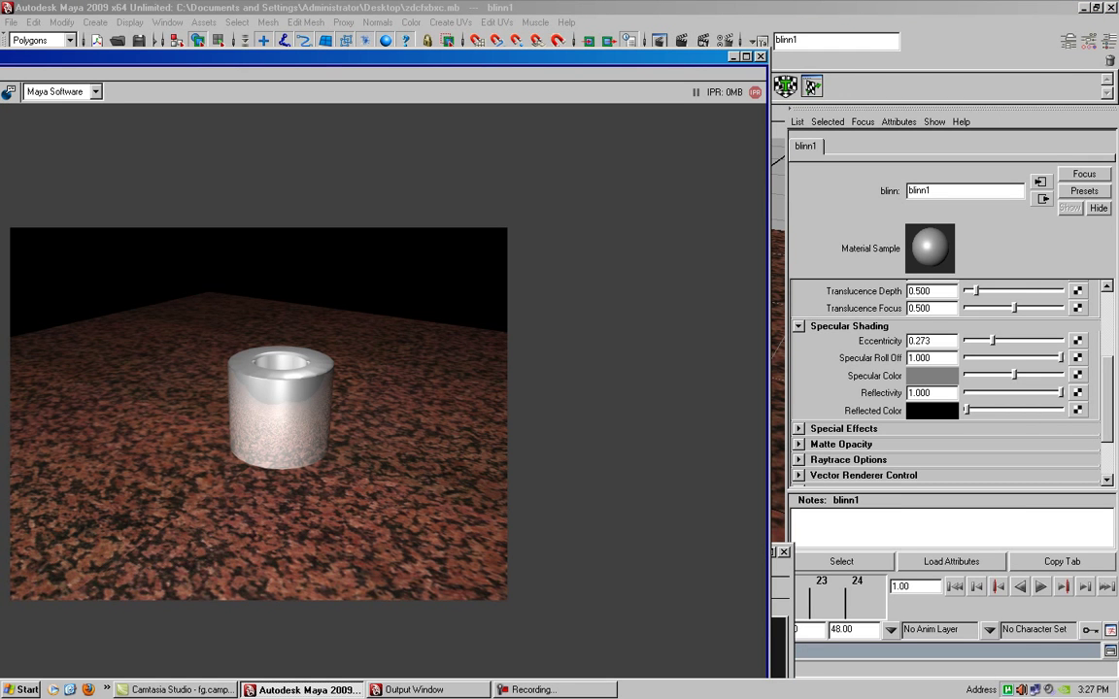
scroll(947, 383, up, 3)
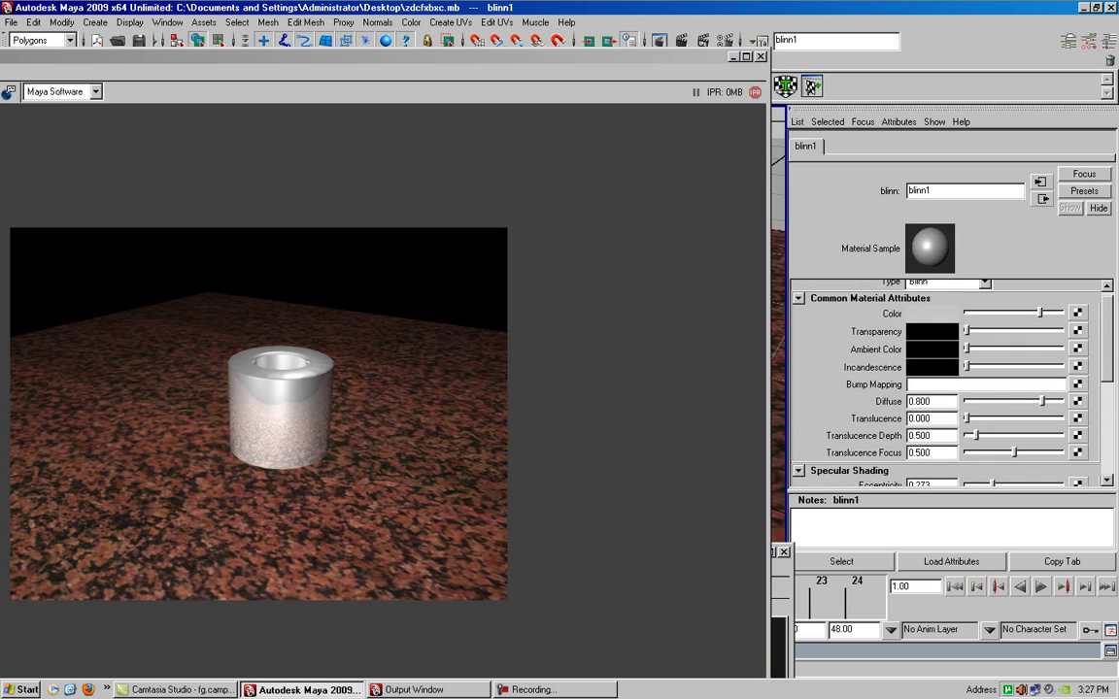
Step: Darken blinn1's colour to a dark grey, re-rendering to check each shade
drag(1039, 312, 1020, 311)
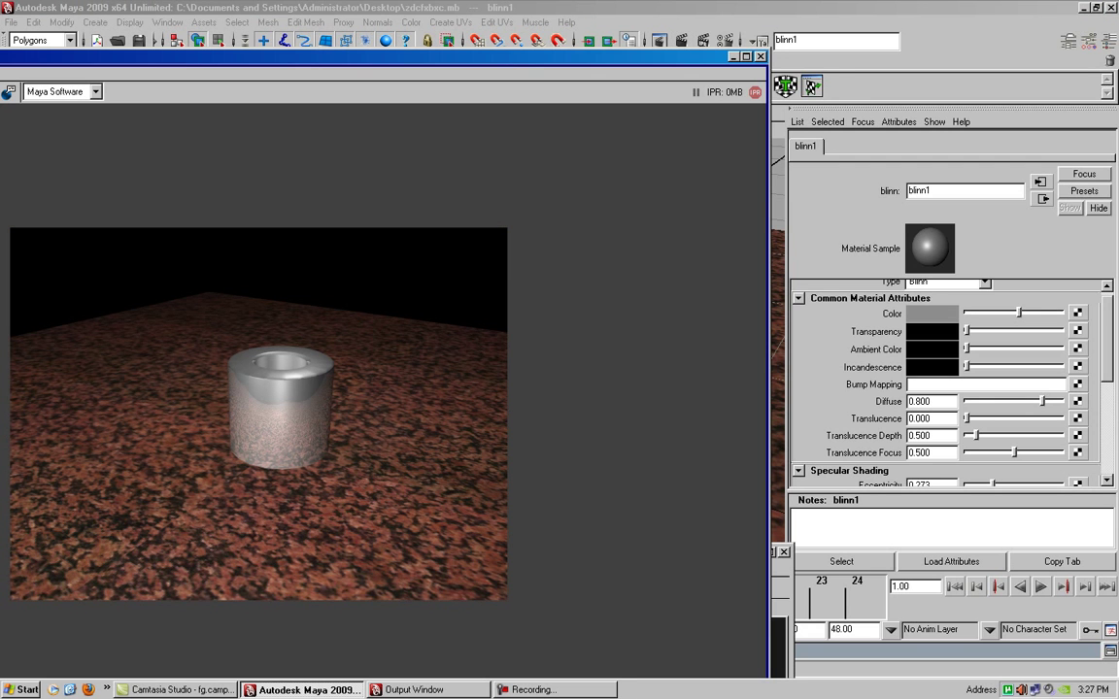
drag(1019, 312, 1006, 311)
click(609, 39)
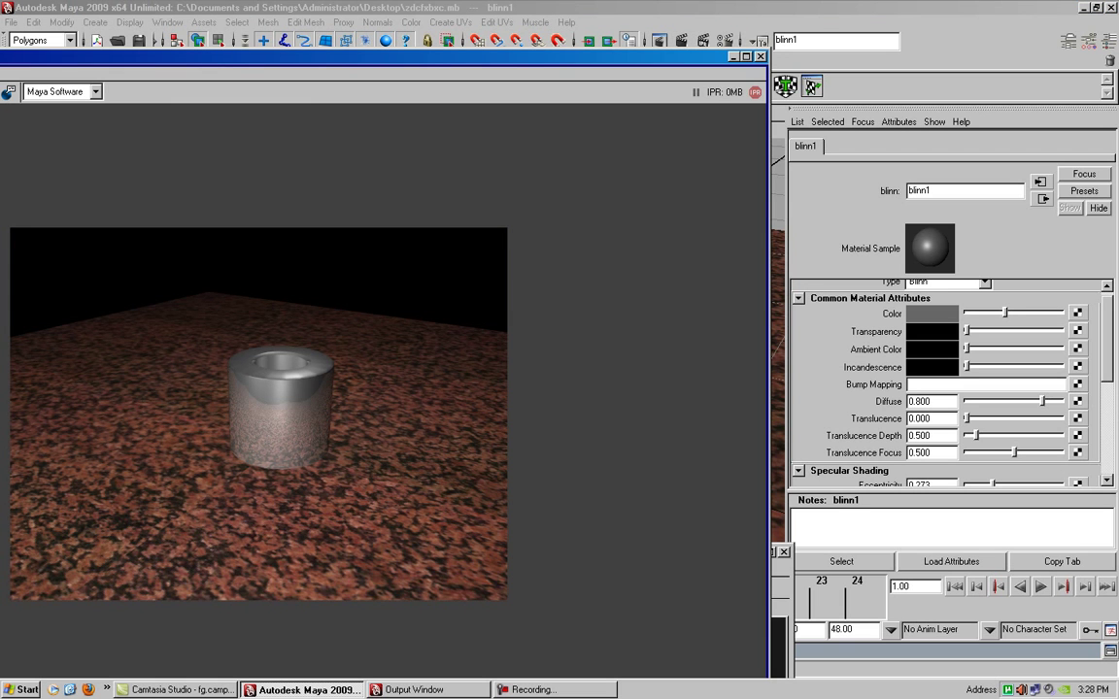
drag(1006, 312, 983, 311)
click(609, 40)
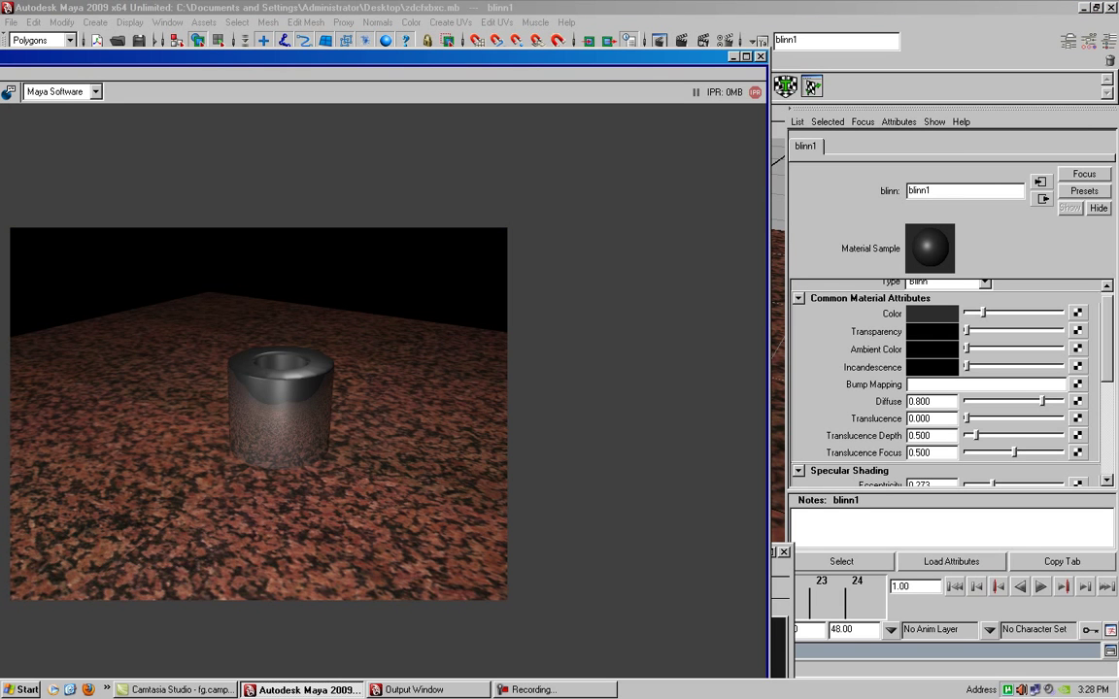
drag(983, 312, 990, 312)
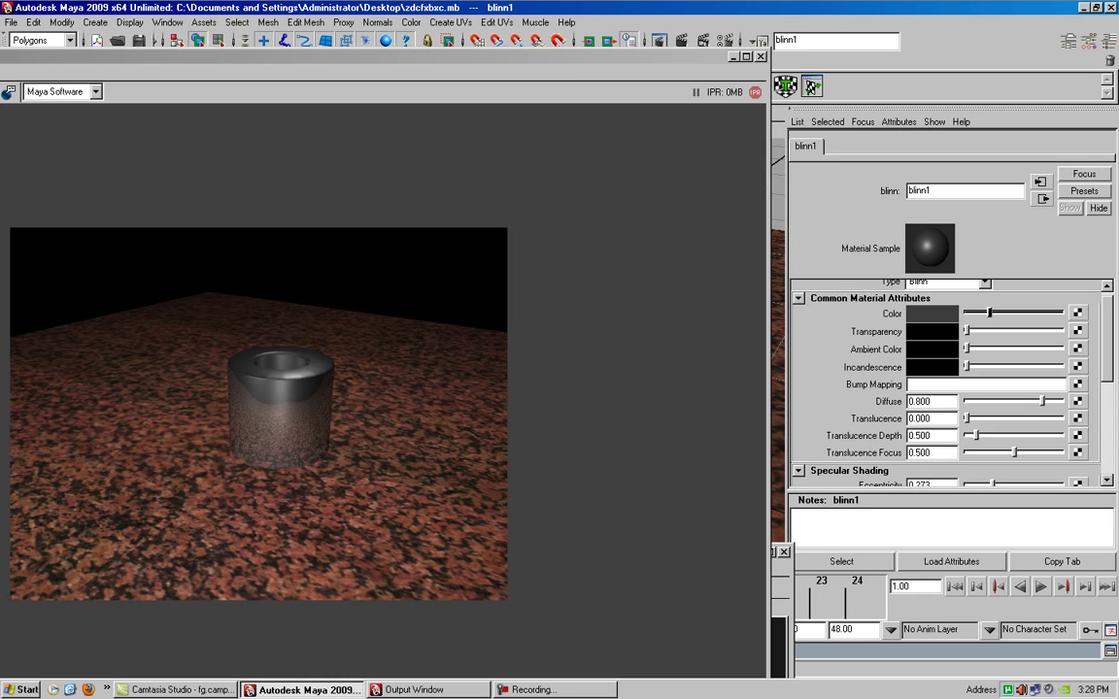
Step: Lower blinn1's Reflectivity to 0.810
drag(388, 57, 265, 76)
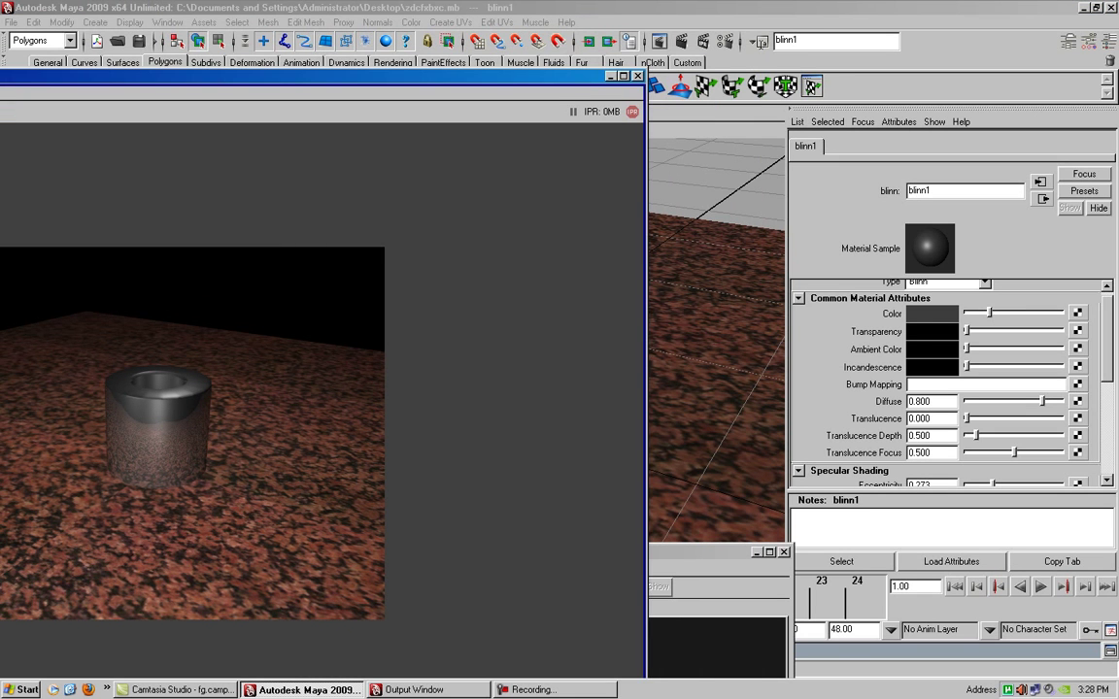
scroll(947, 383, down, 3)
scroll(947, 379, up, 1)
scroll(947, 379, up, 1)
scroll(947, 379, up, 2)
scroll(947, 379, up, 1)
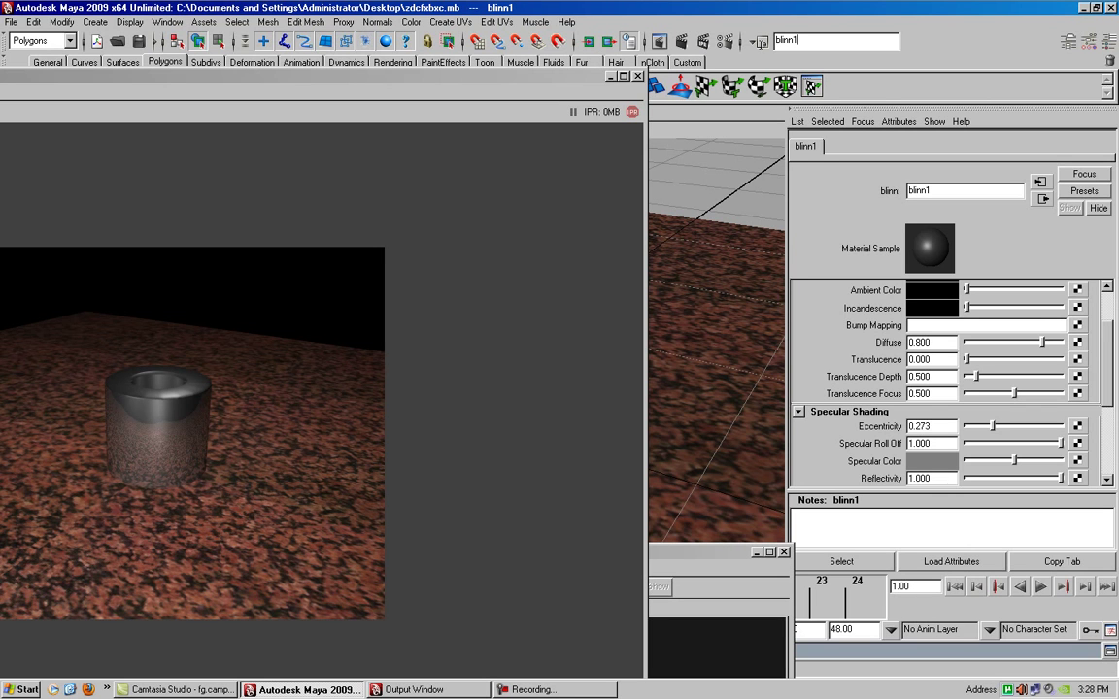
scroll(947, 384, down, 1)
scroll(947, 384, down, 2)
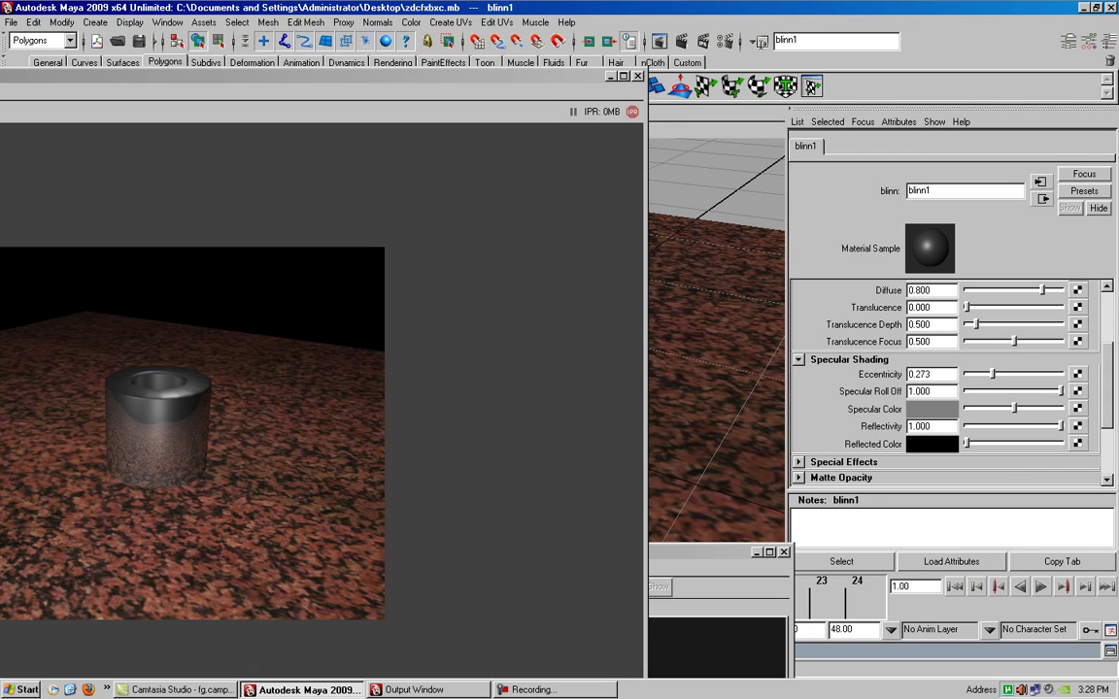
drag(1061, 426, 1044, 425)
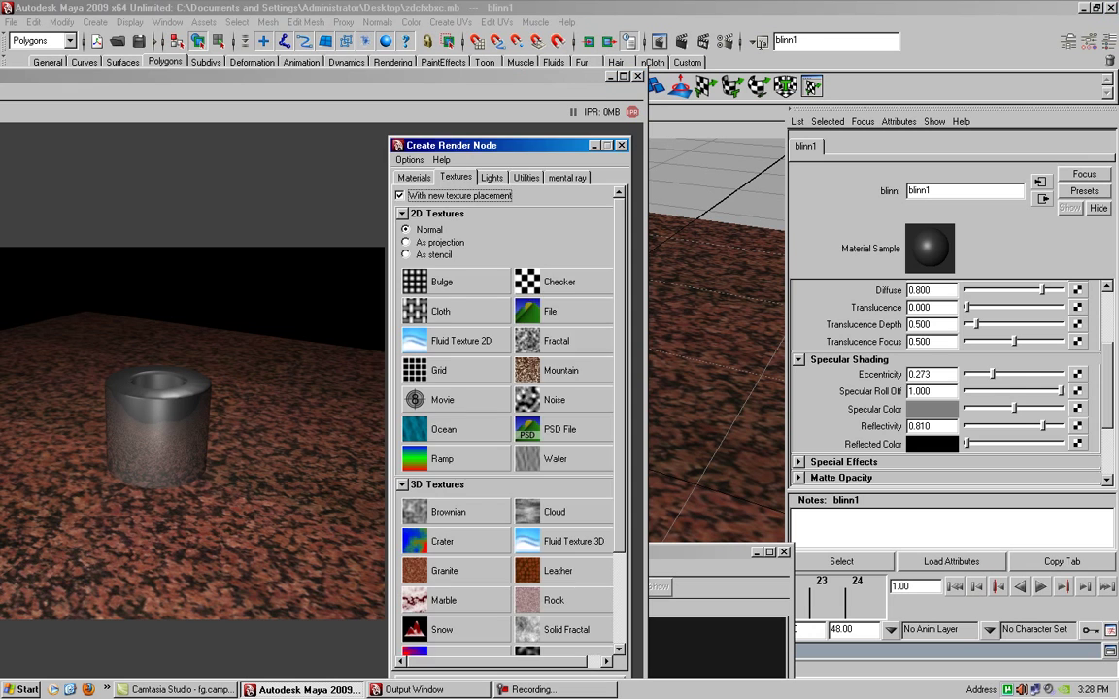
Step: Create a file texture loading D:\maps\HDRs\KC_outside_hi.hdr and view the resulting render
click(550, 311)
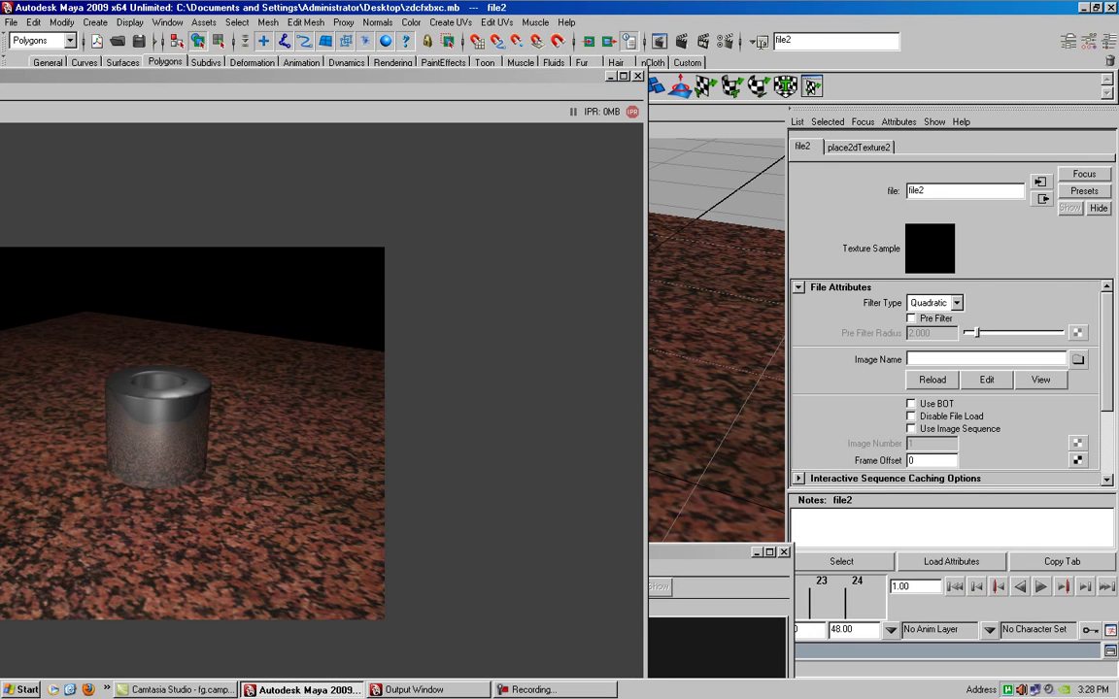
click(1078, 360)
click(601, 269)
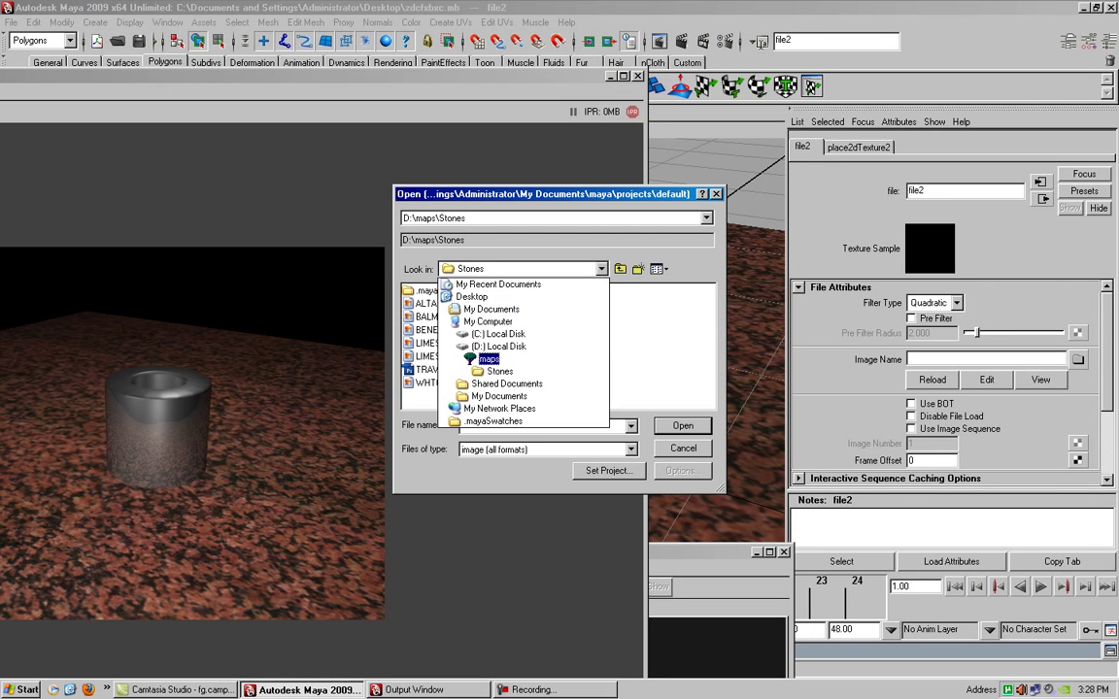
click(453, 363)
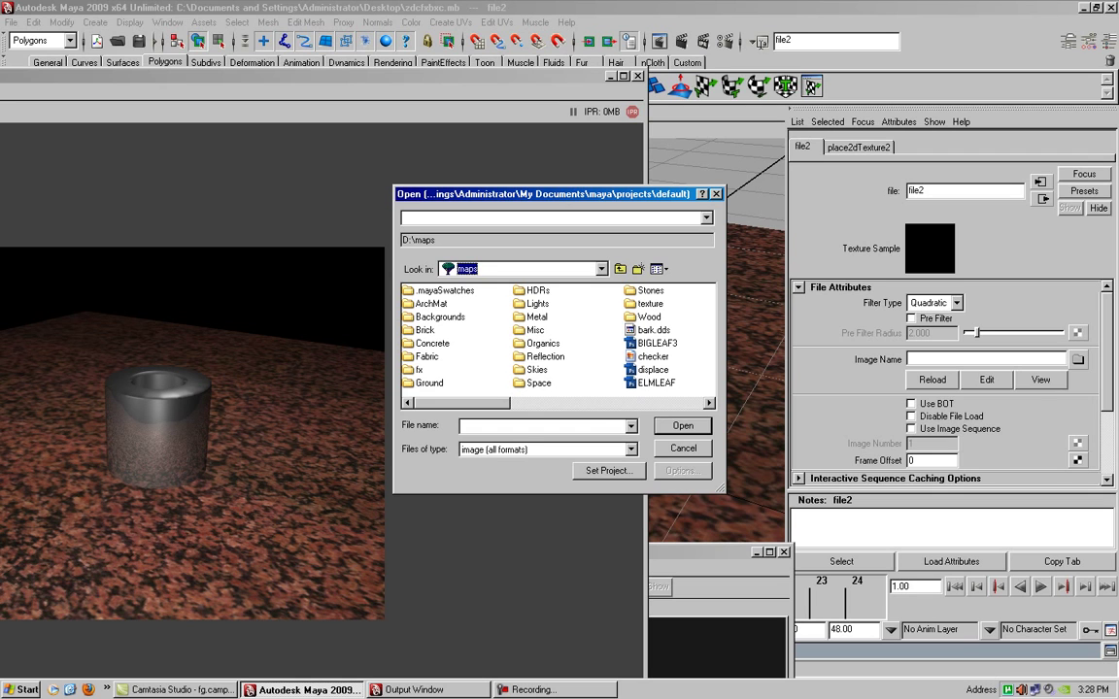
double_click(533, 291)
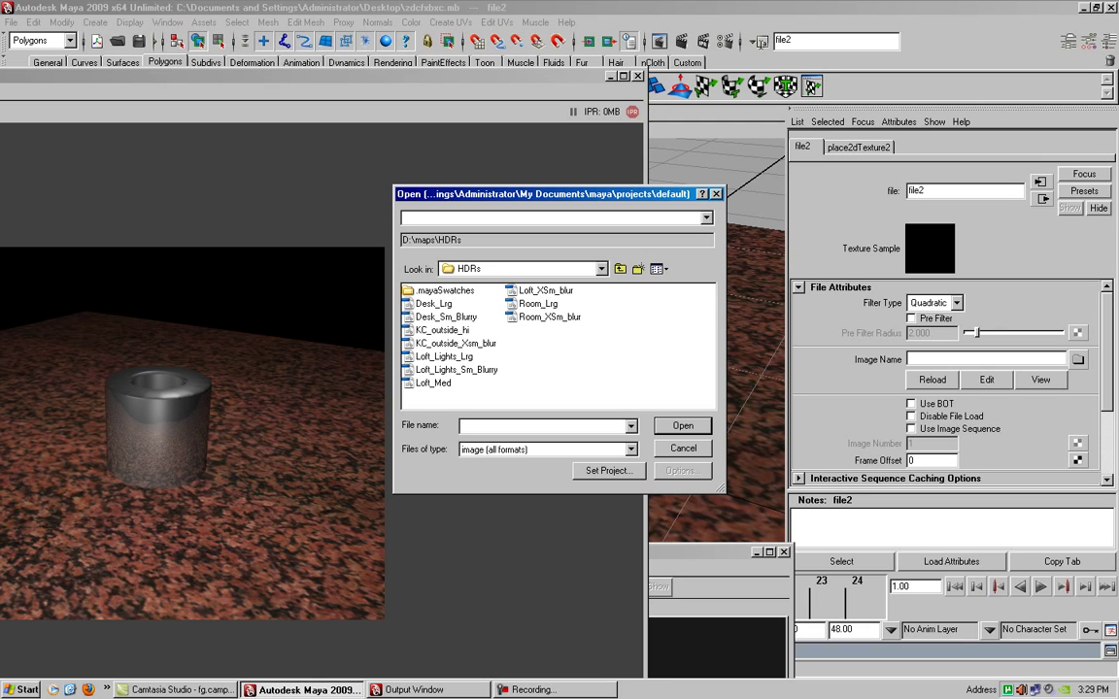
click(442, 331)
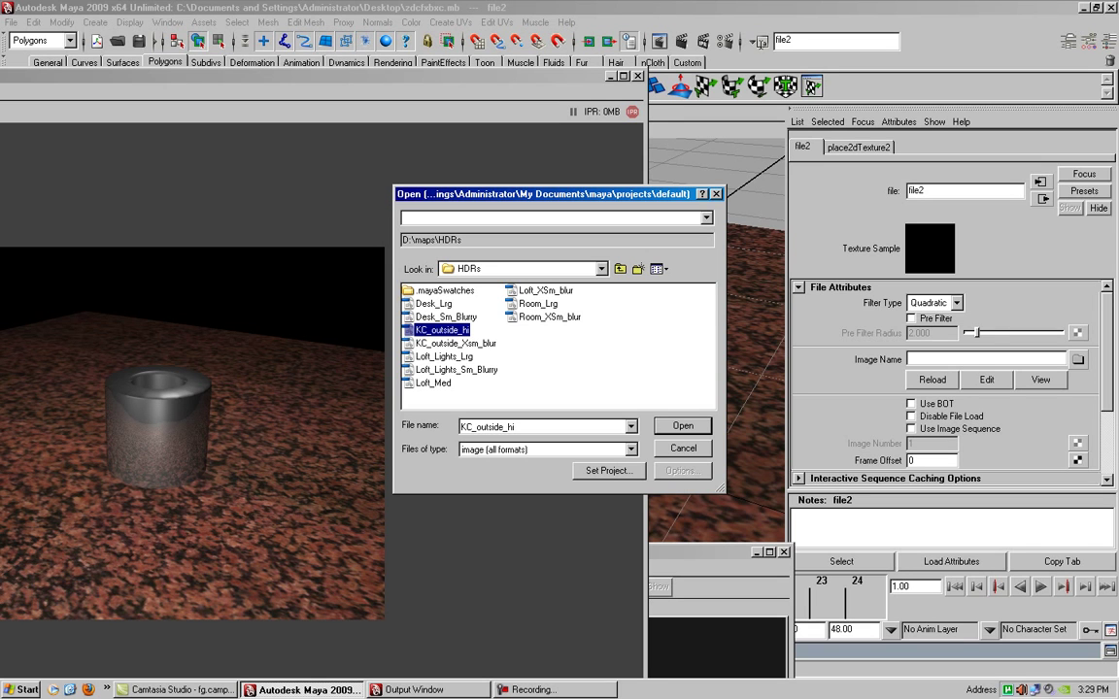
click(446, 317)
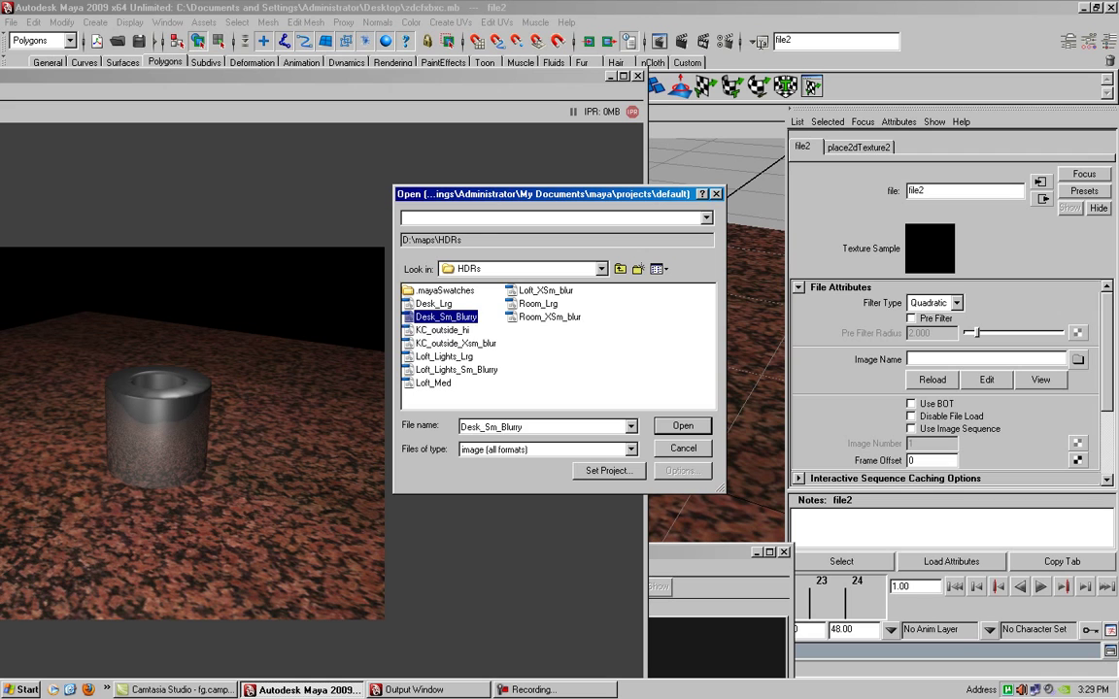
double_click(442, 330)
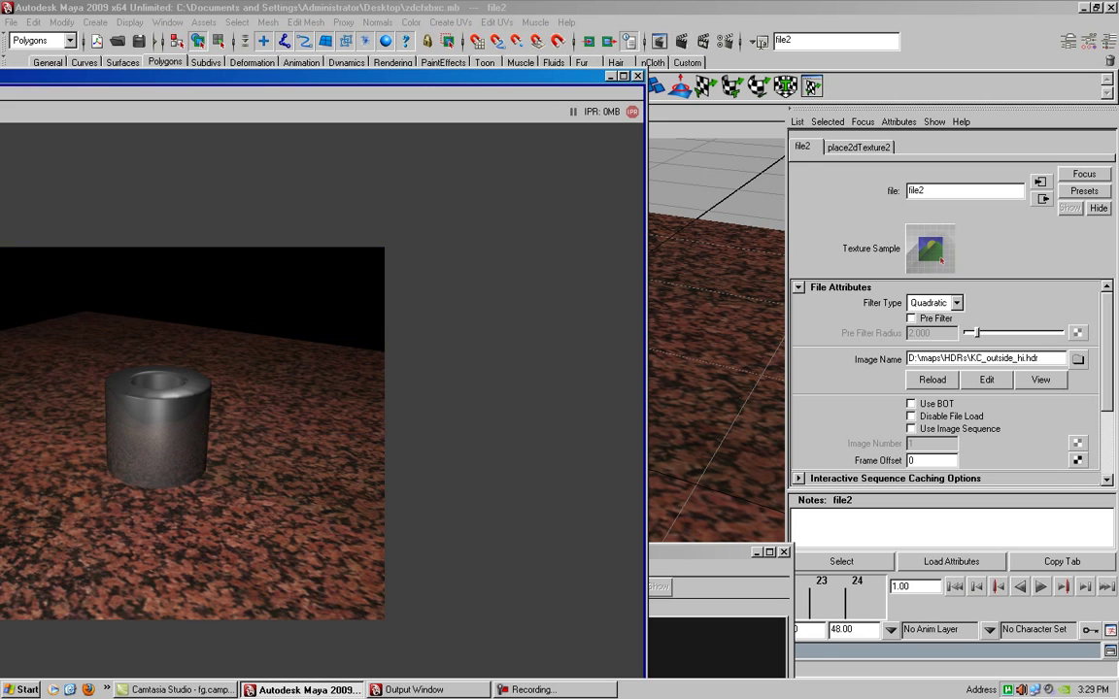
drag(646, 71, 880, 10)
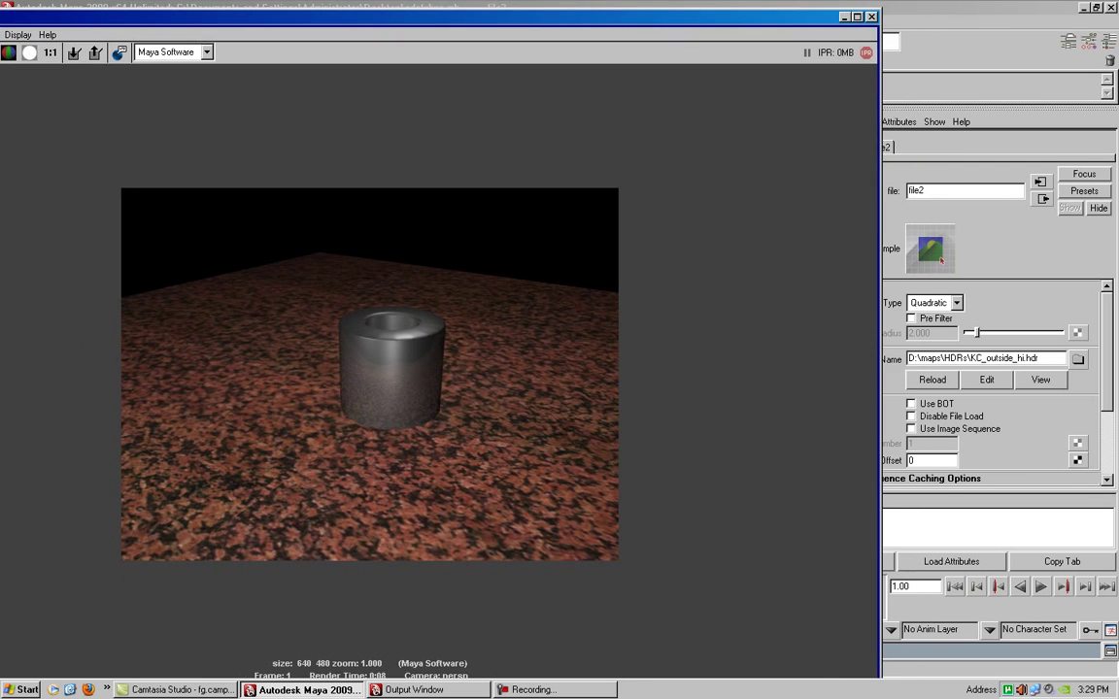
Step: Close the render, level the camera view, and rearrange the Hypershade nodes
click(872, 16)
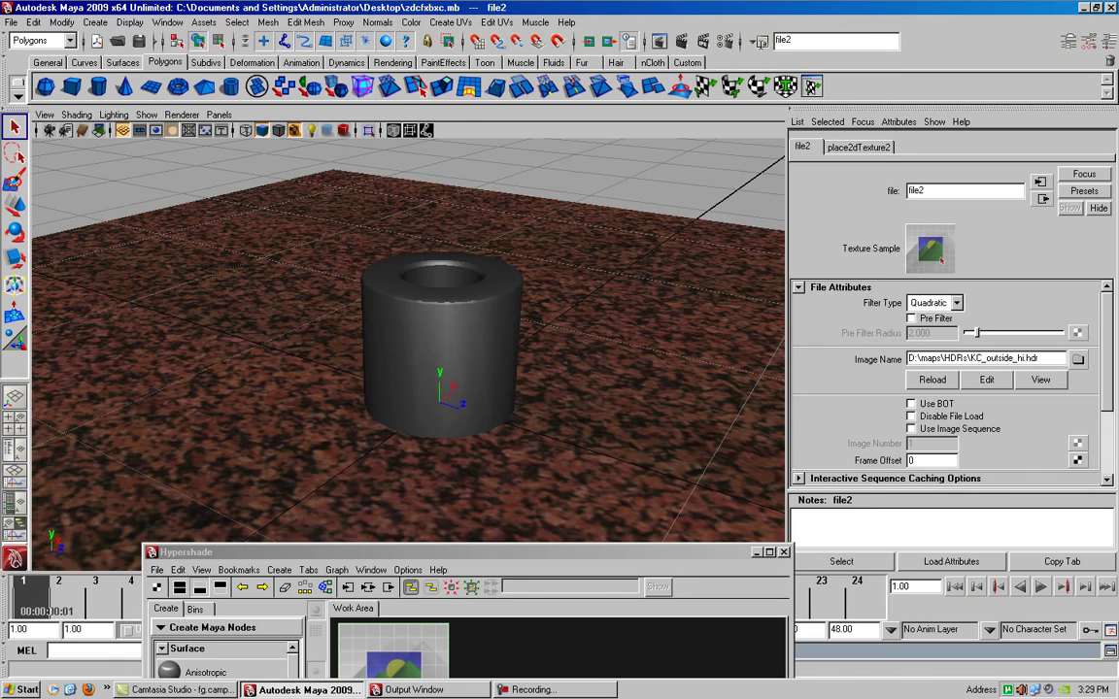
alt+drag(408, 340, 466, 311)
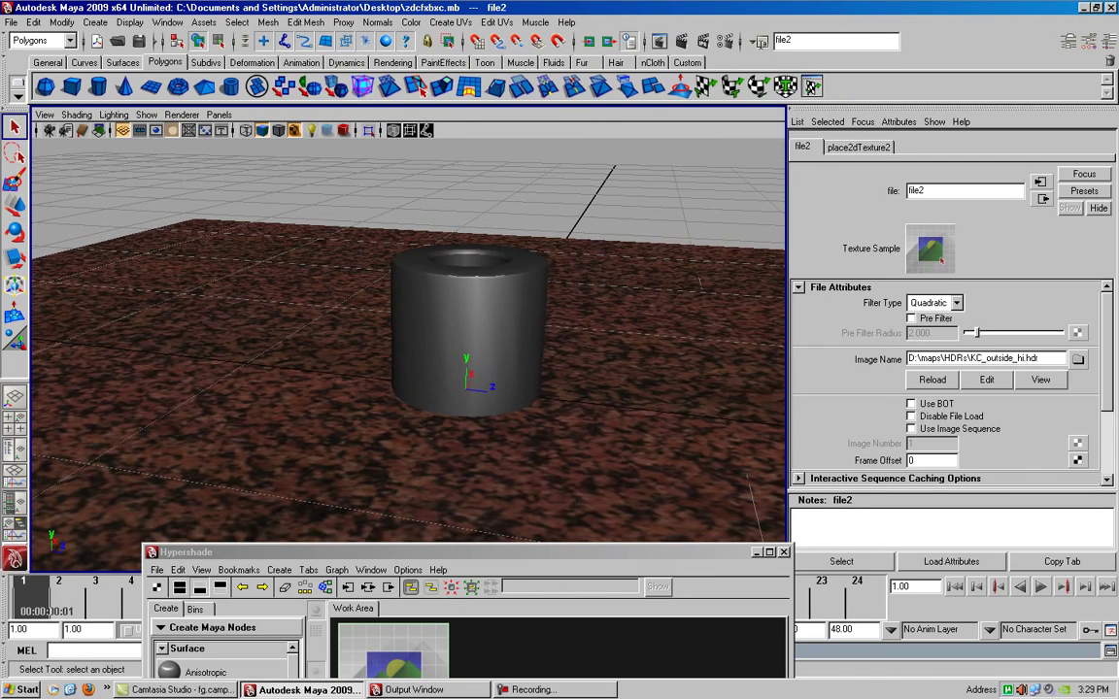
drag(388, 552, 245, 459)
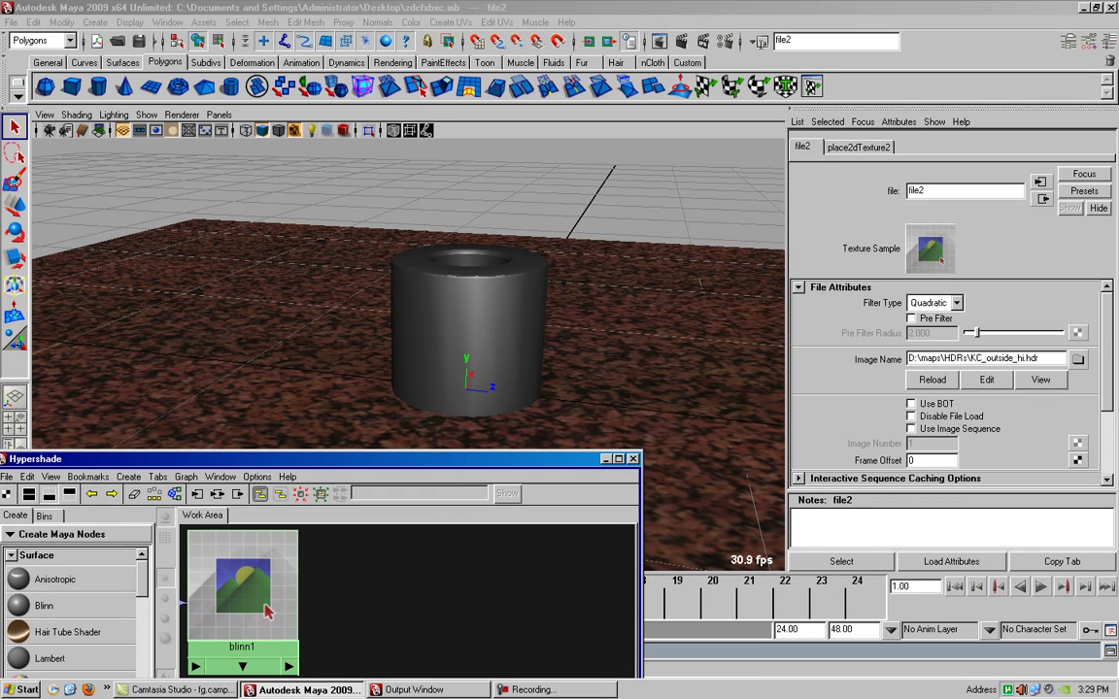
drag(267, 610, 470, 618)
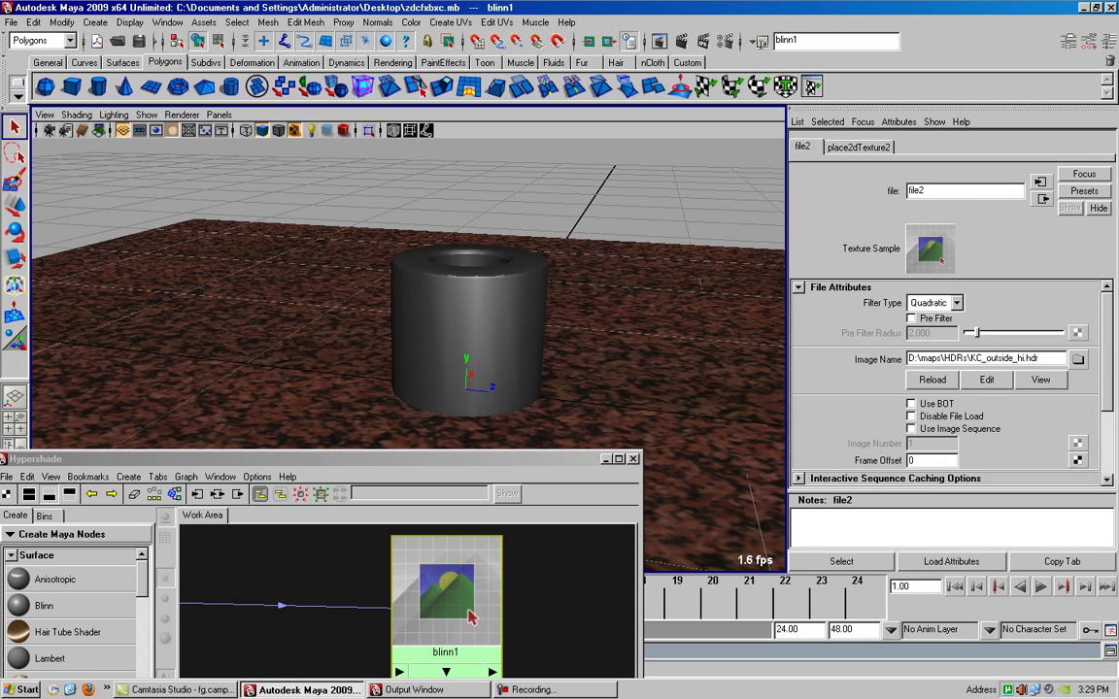
Step: Swap the texture's image to KC_outside_Xsm_blur and render again
click(1077, 358)
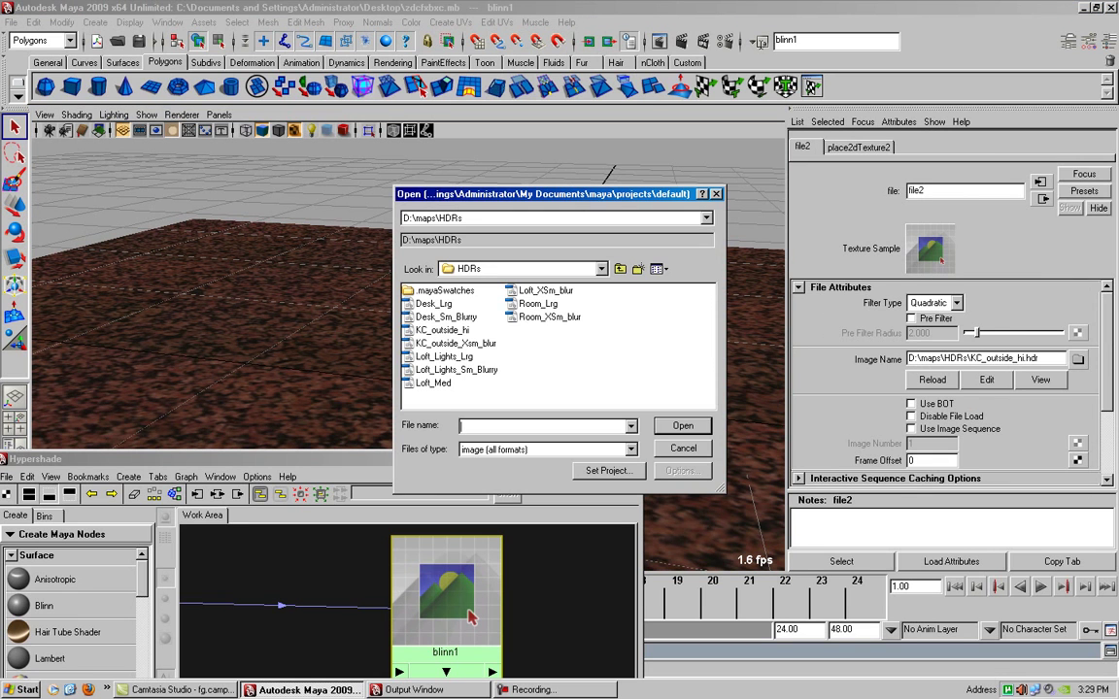
click(456, 343)
key(Return)
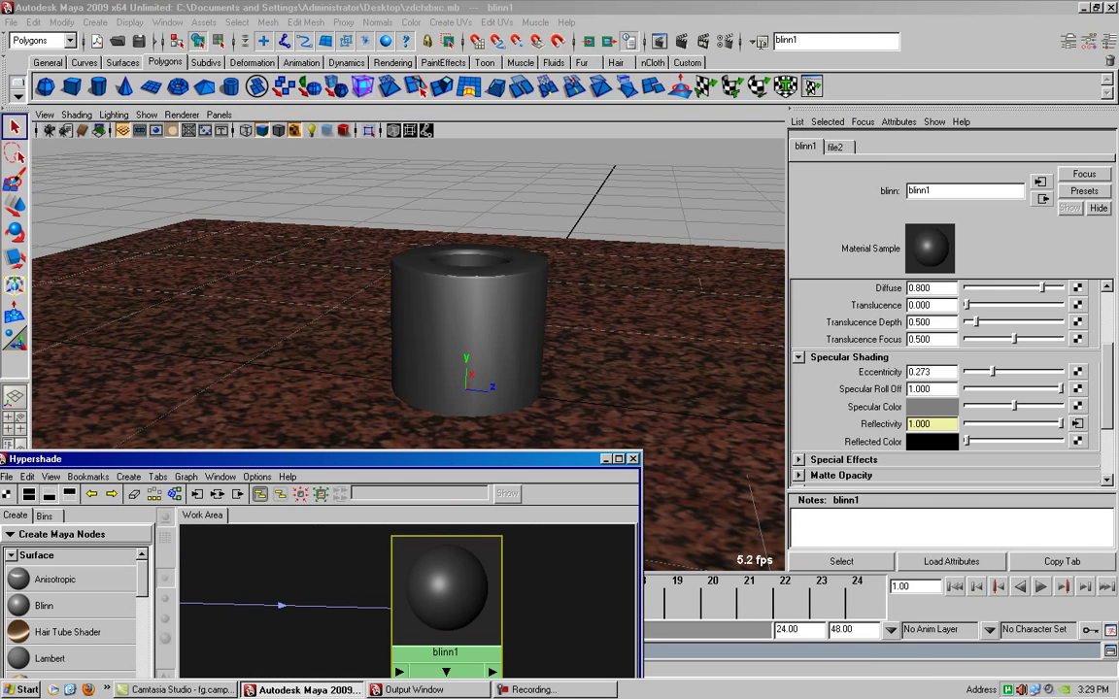
scroll(947, 379, down, 2)
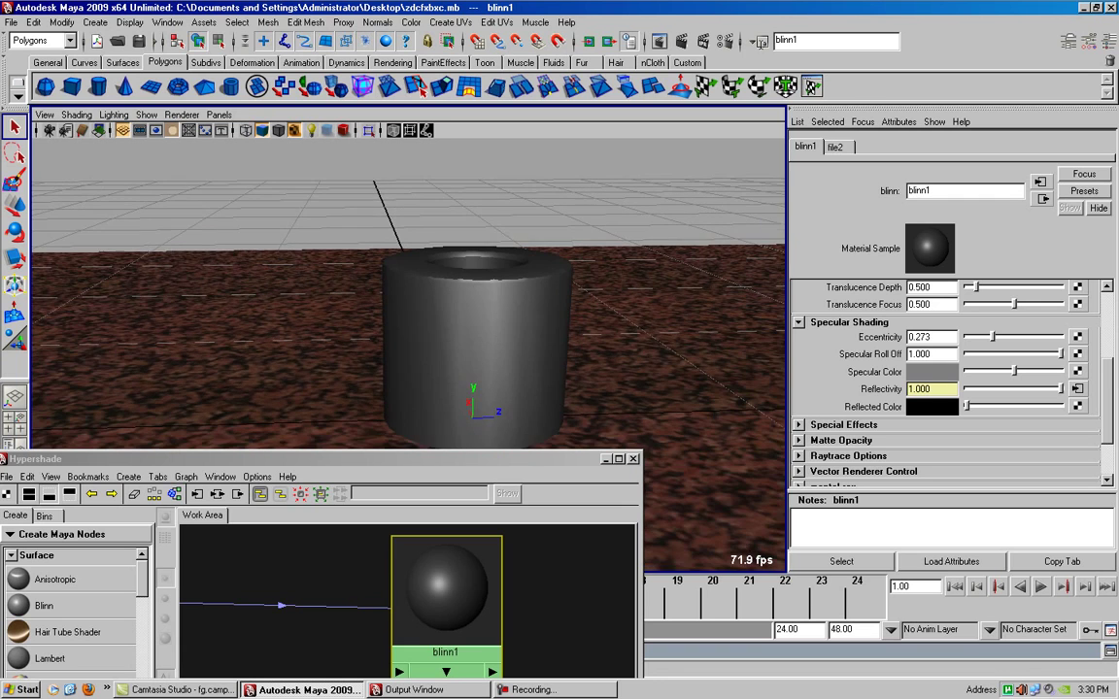
click(612, 41)
Step: Break the texture connection on blinn1's Reflectivity and map Specular Color with a File texture
right_click(826, 386)
click(864, 420)
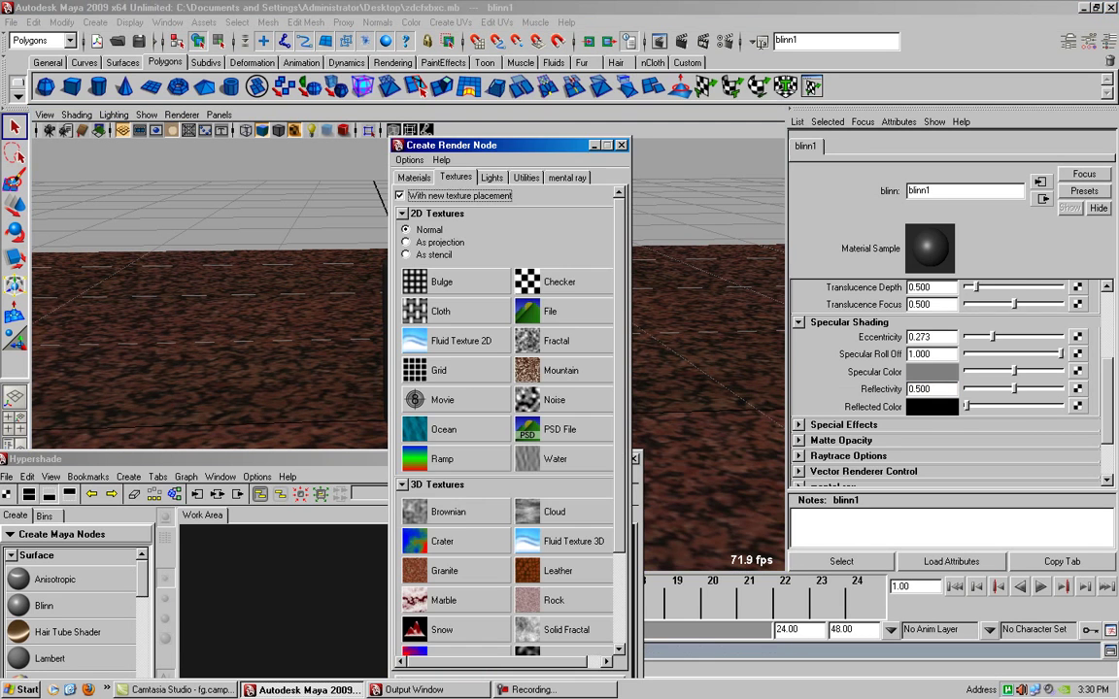
click(550, 311)
click(1077, 359)
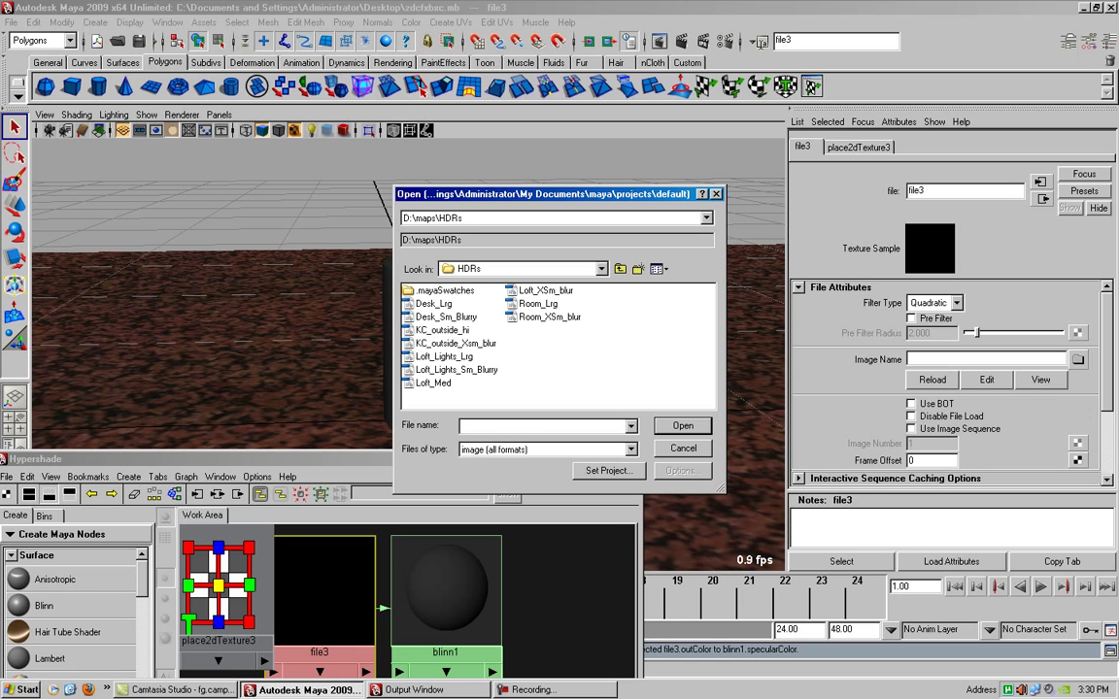
Step: Load KC_outside_hi.hdr into the new file3 texture and connect it to blinn1
click(455, 343)
click(442, 330)
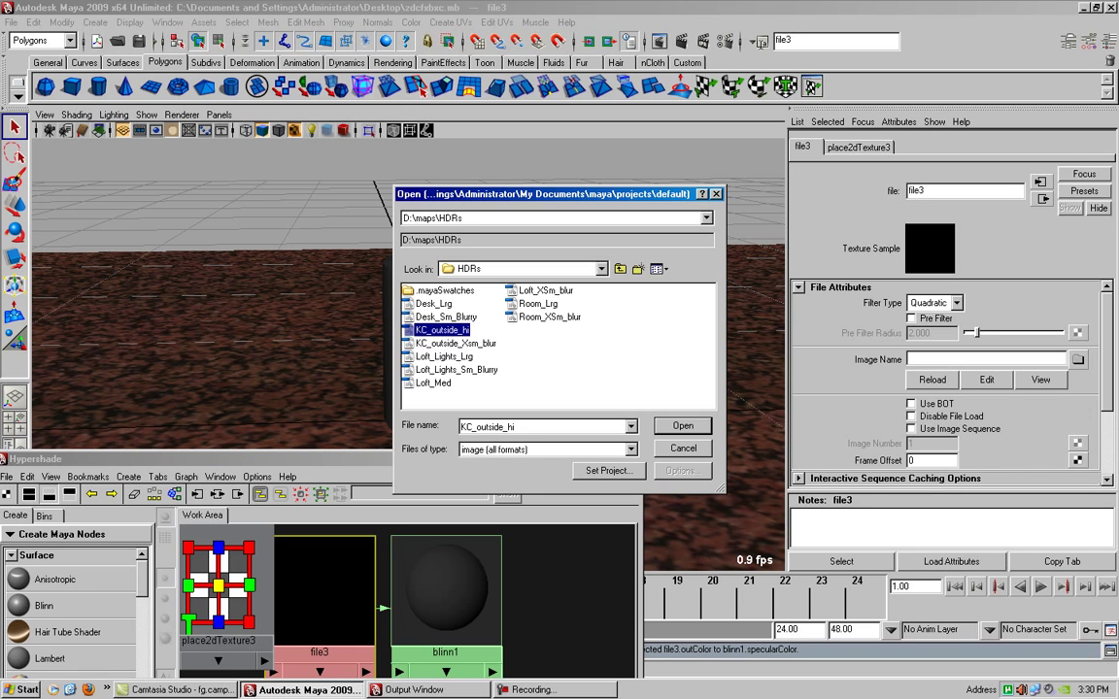
key(Return)
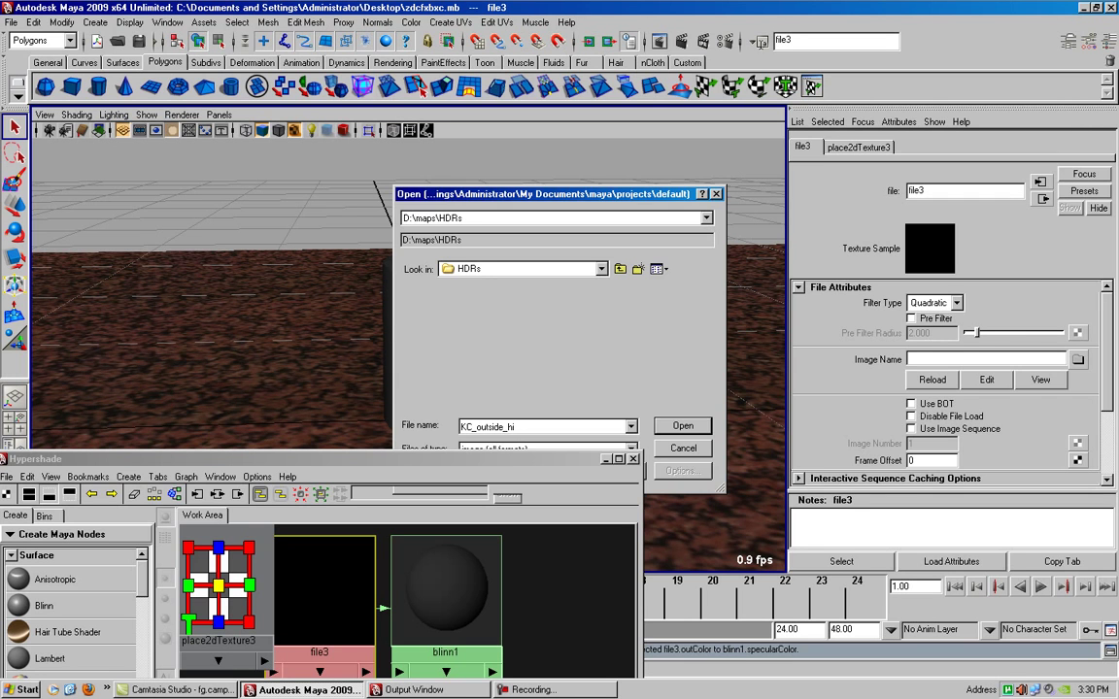
middle_drag(324, 587, 470, 618)
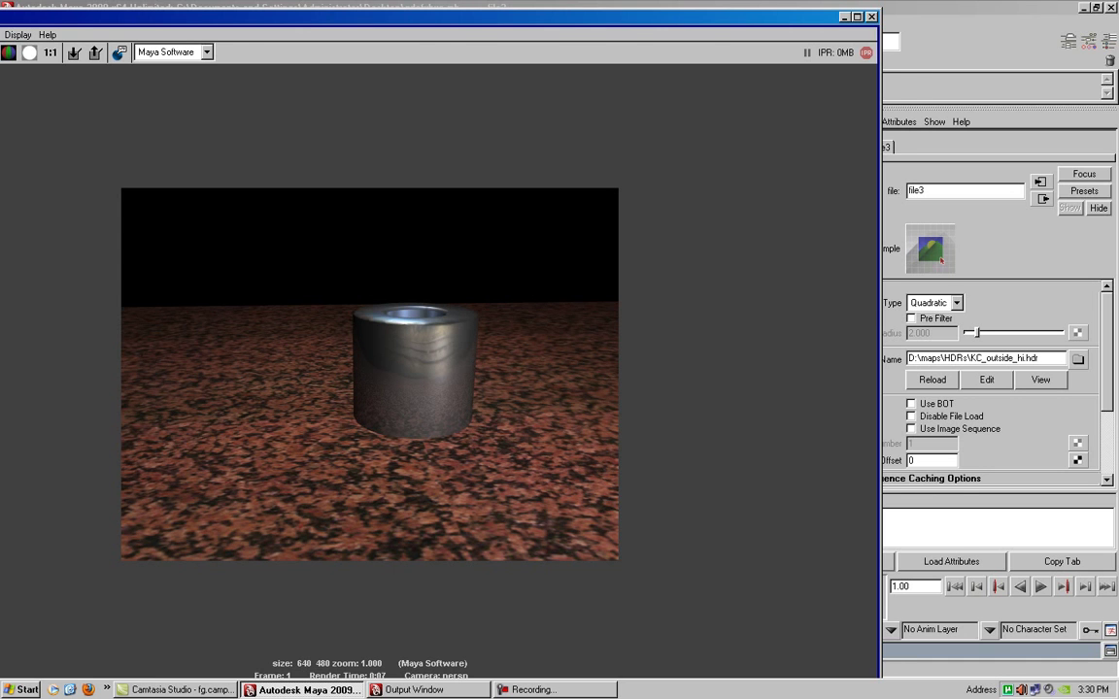
click(872, 17)
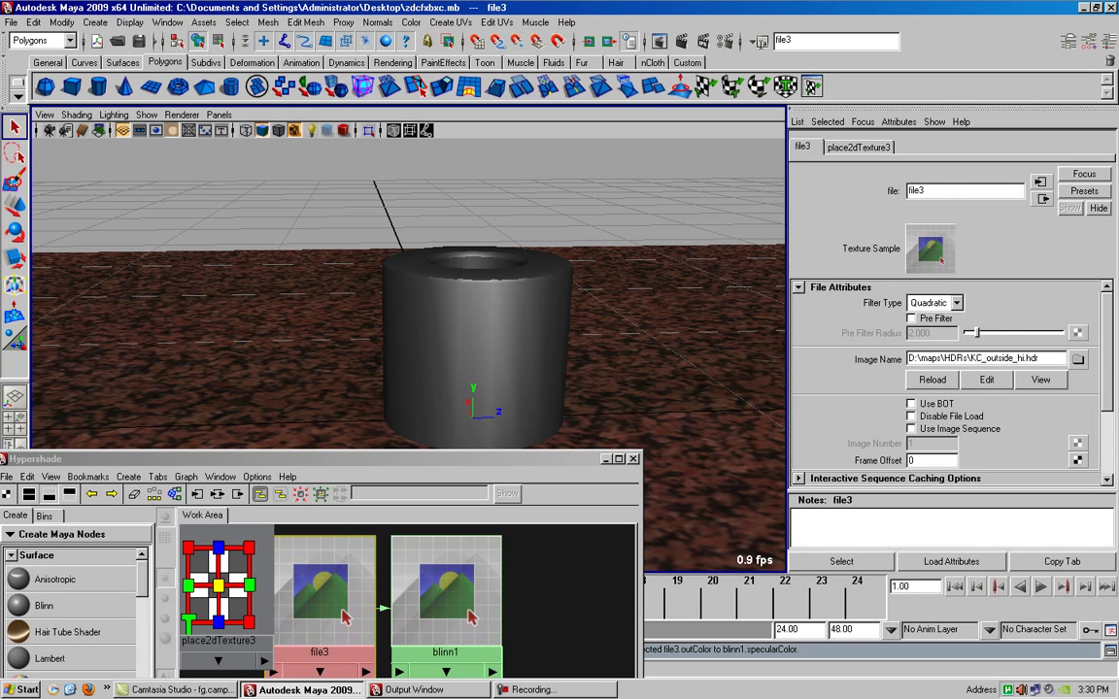
Step: Inspect place2dTexture3 and file3, then select blinn1 to show its attributes
click(219, 587)
click(321, 582)
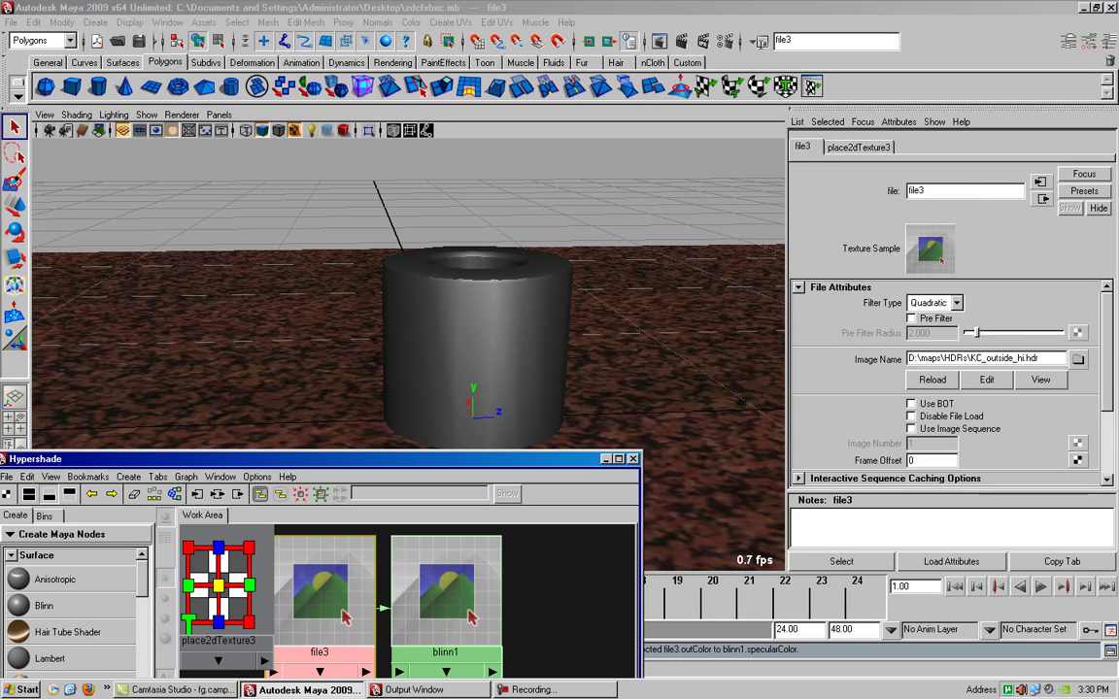
click(445, 582)
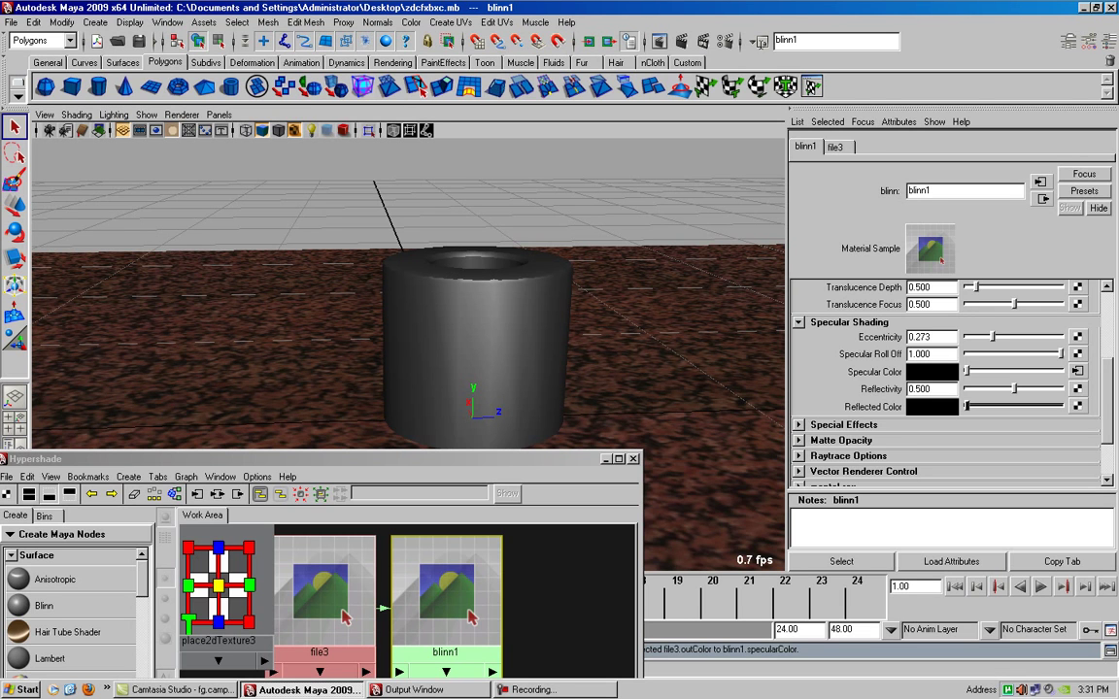
Step: Nudge blinn1's Reflectivity up to 0.504
drag(1014, 389, 1061, 389)
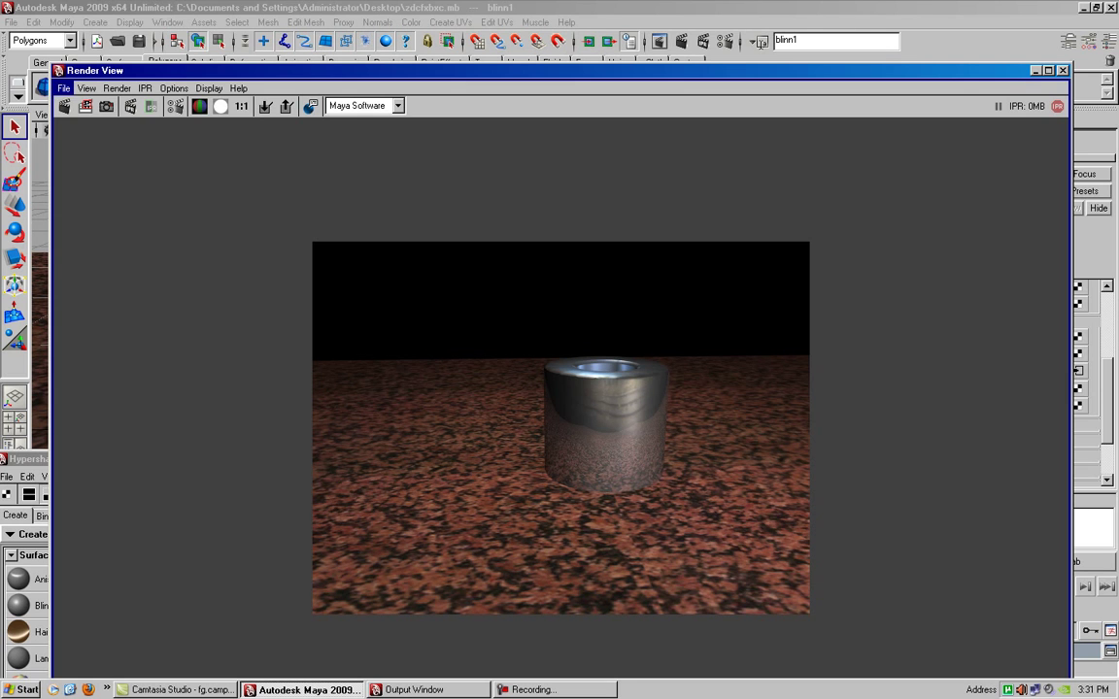
Step: Save the render to the Desktop as JPEG image 'xd', then reopen Render Settings
click(63, 89)
click(87, 112)
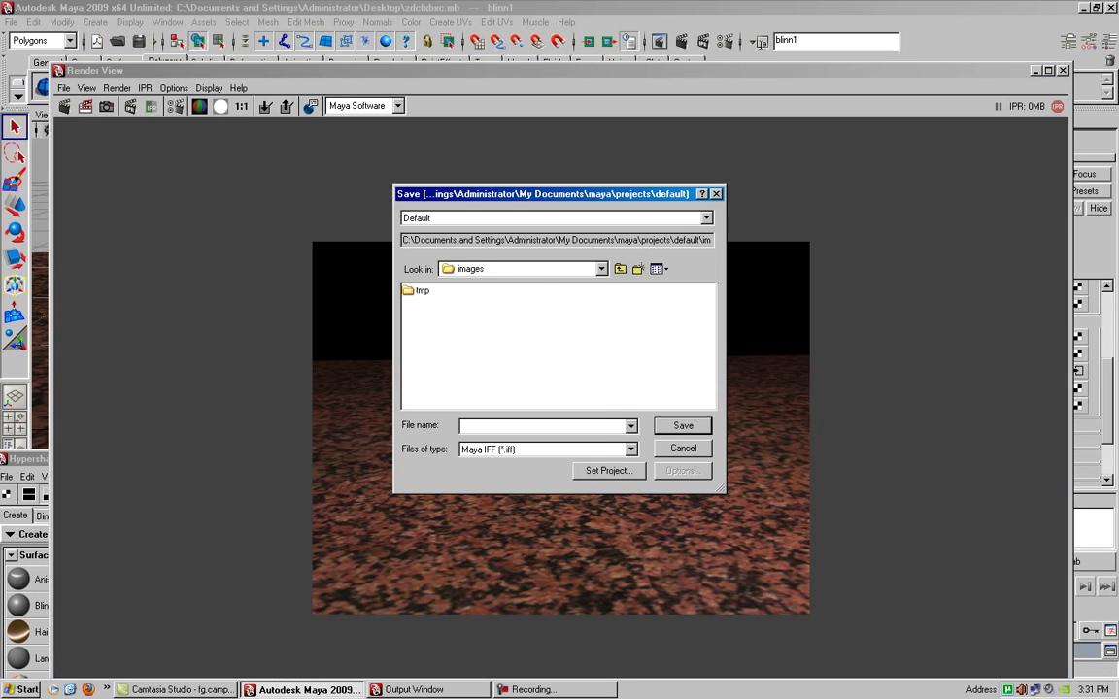
click(601, 269)
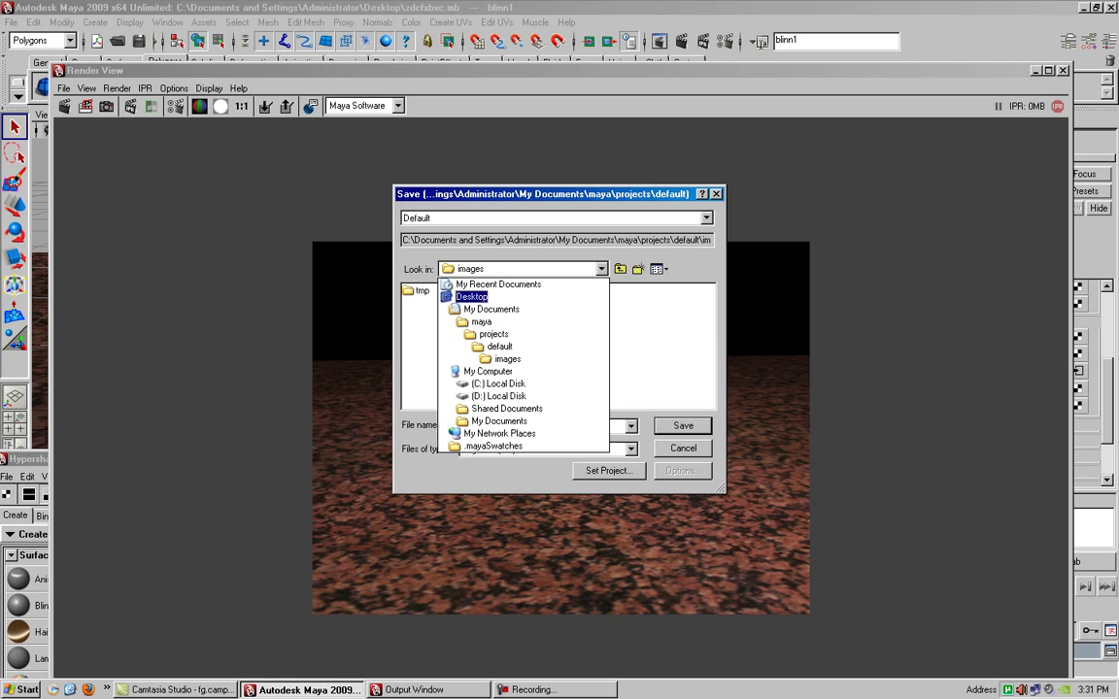
click(471, 297)
click(544, 425)
text(xd)
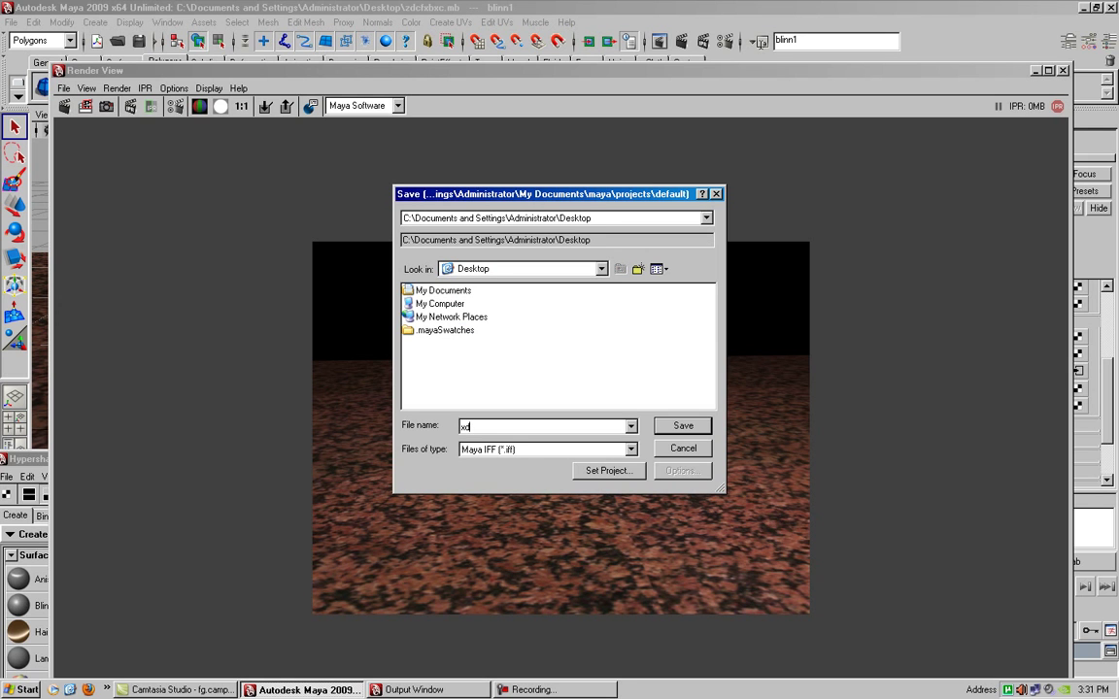
key(Tab)
key(alt+Down)
key(Down)
key(Down)
key(Down)
key(Return)
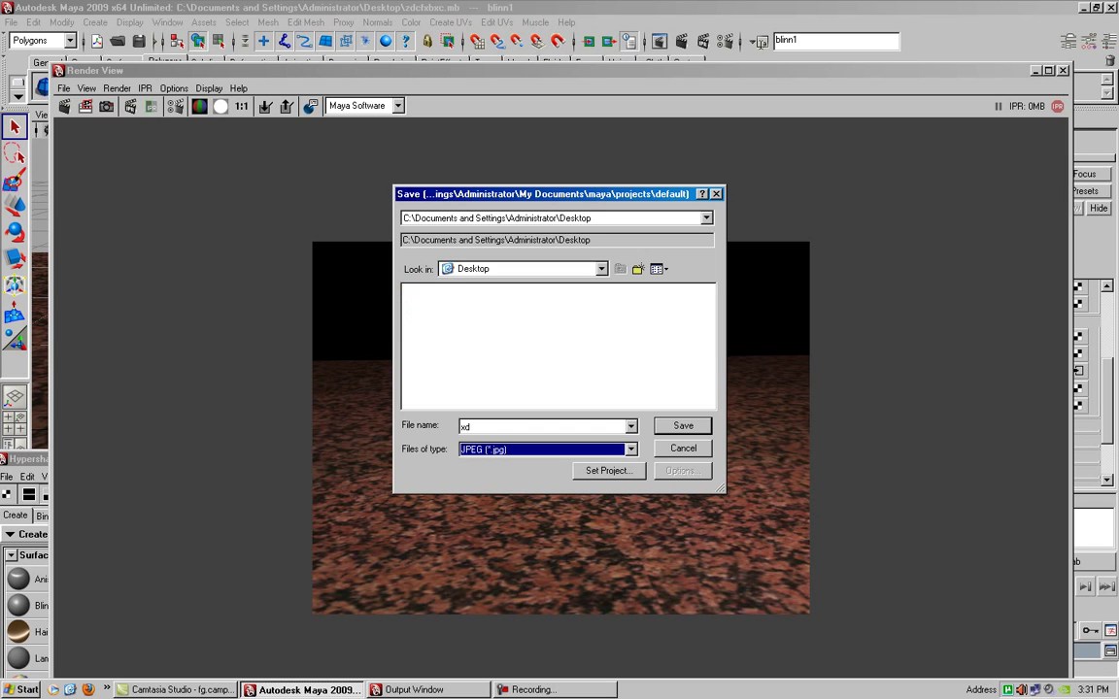
key(Return)
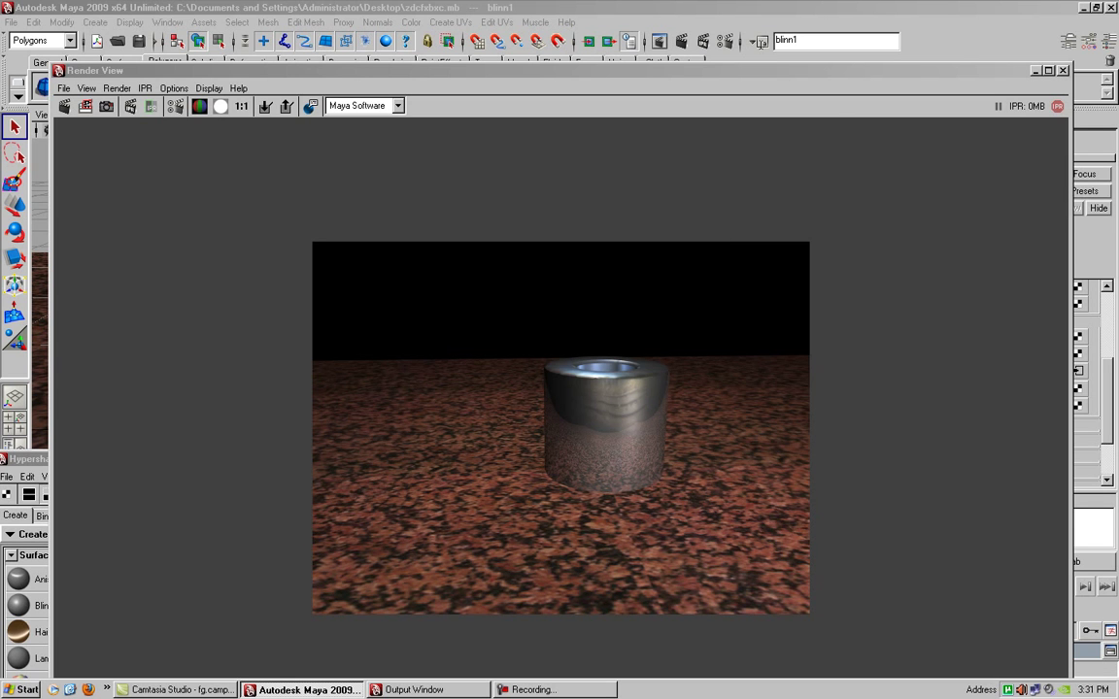
click(653, 39)
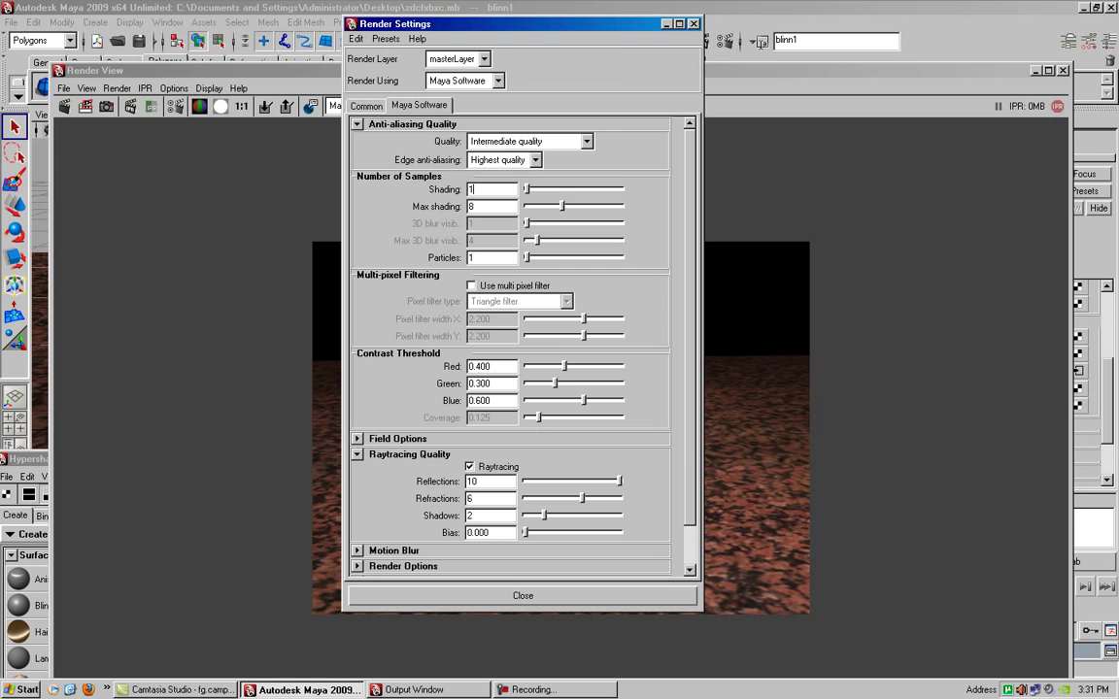
Step: Review the Maya Software shading samples and Common image size settings, then minimize Maya to the desktop
click(473, 190)
click(366, 105)
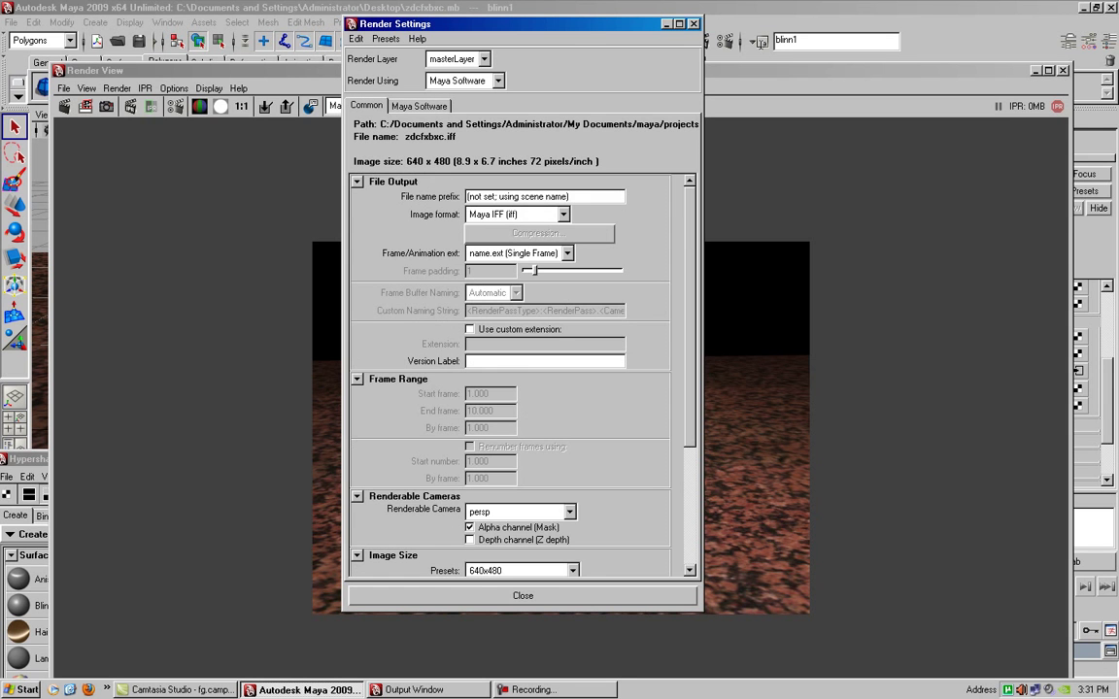
scroll(510, 379, down, 1)
scroll(510, 379, down, 2)
scroll(510, 378, down, 2)
scroll(510, 378, down, 2)
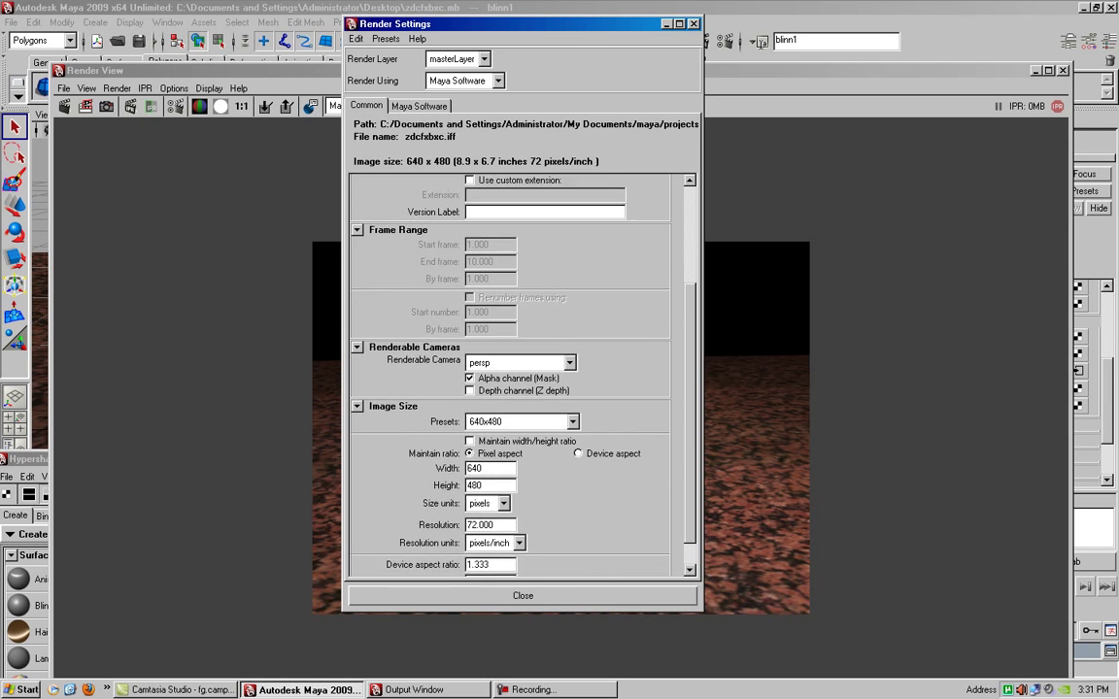
scroll(510, 379, down, 1)
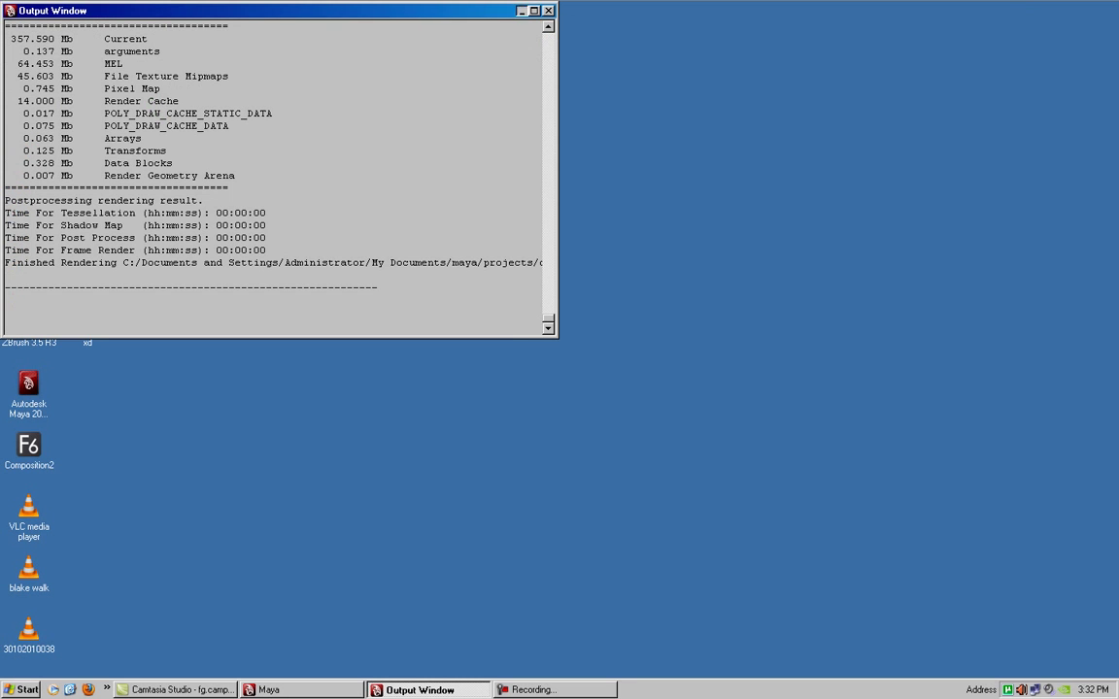
click(520, 10)
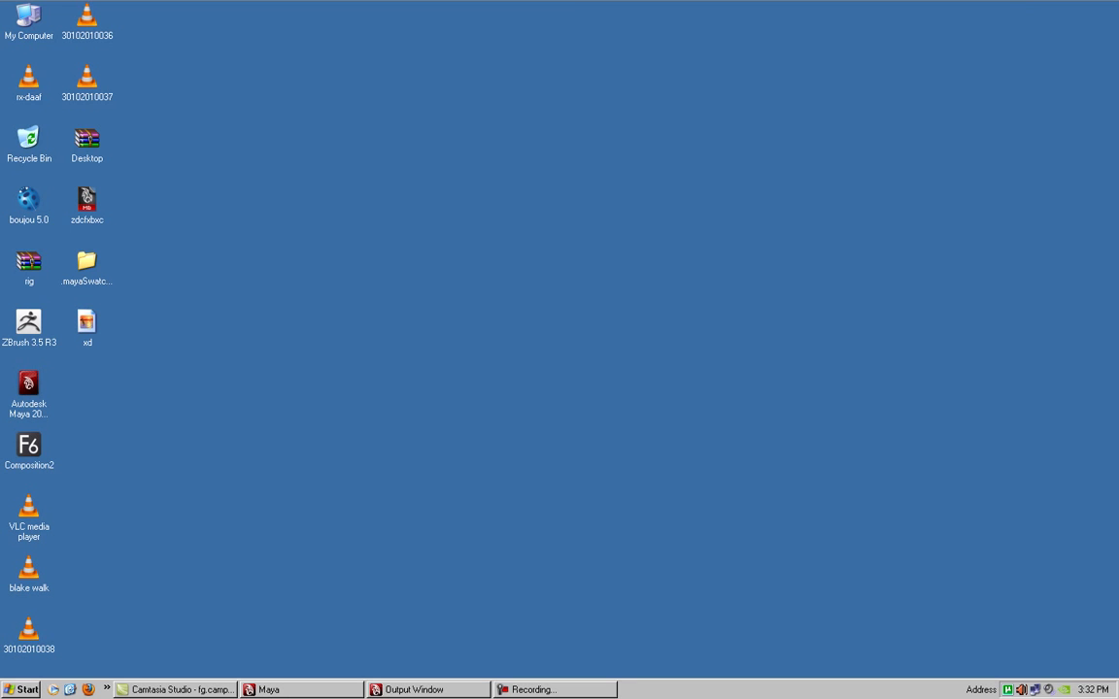
Step: Open the saved xd image from the desktop with Adobe Photoshop CS3
right_click(82, 321)
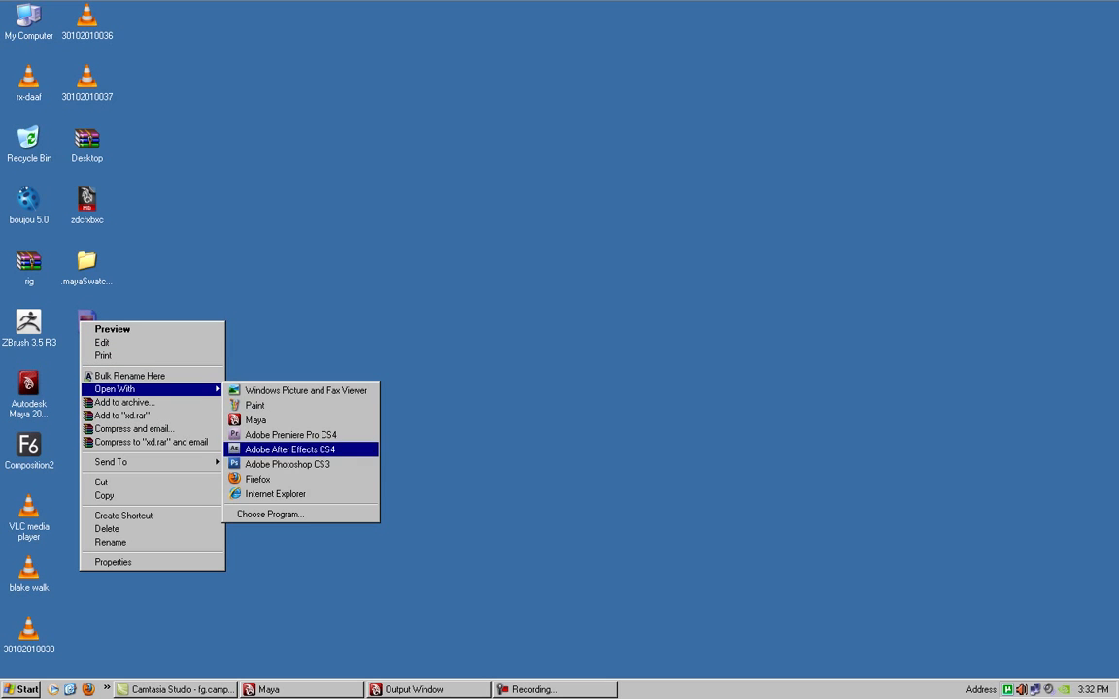
click(291, 464)
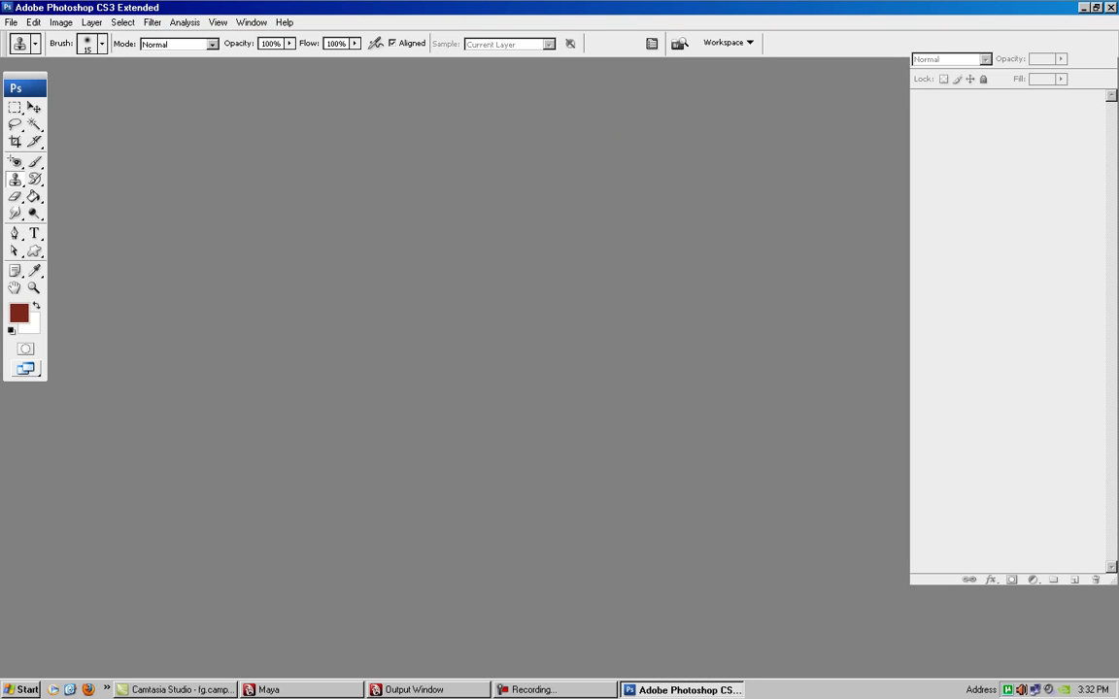
Step: Accept the pixel aspect prompt, view xd.jpg maximized, then quit Photoshop with Ctrl+Q
key(Return)
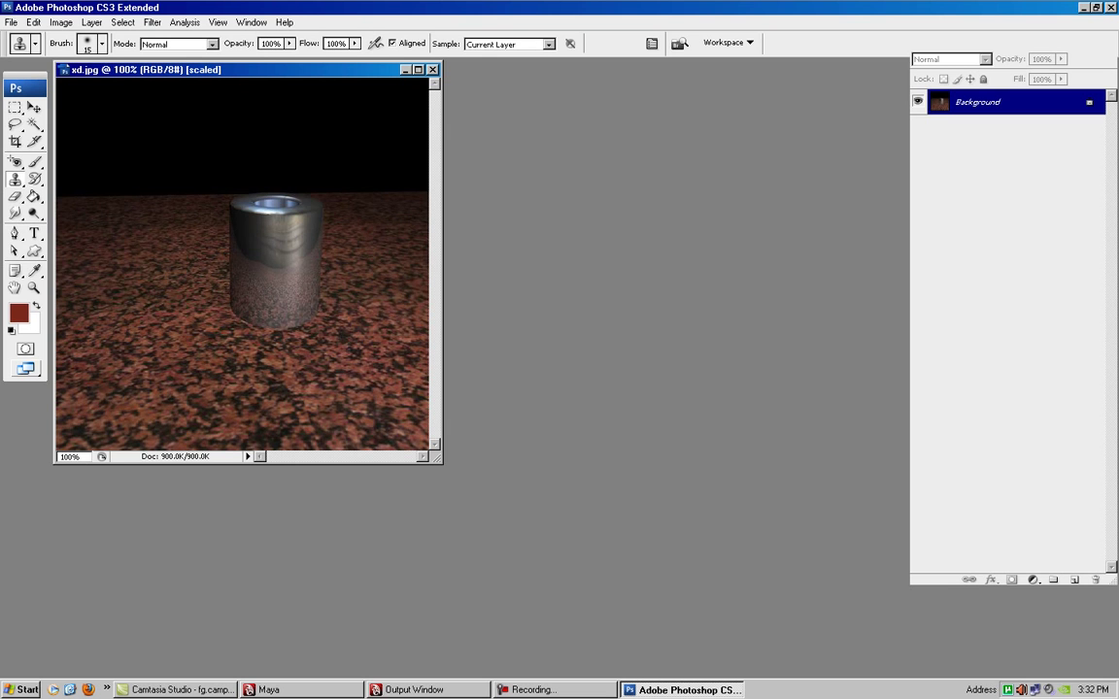
click(418, 69)
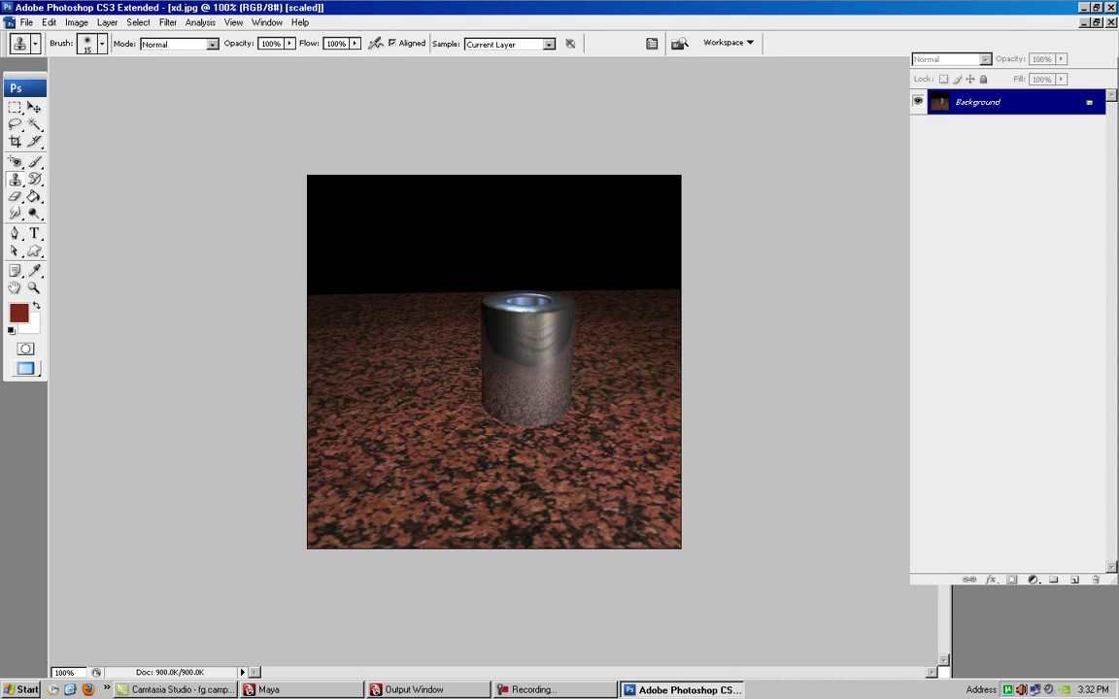
key(ctrl+q)
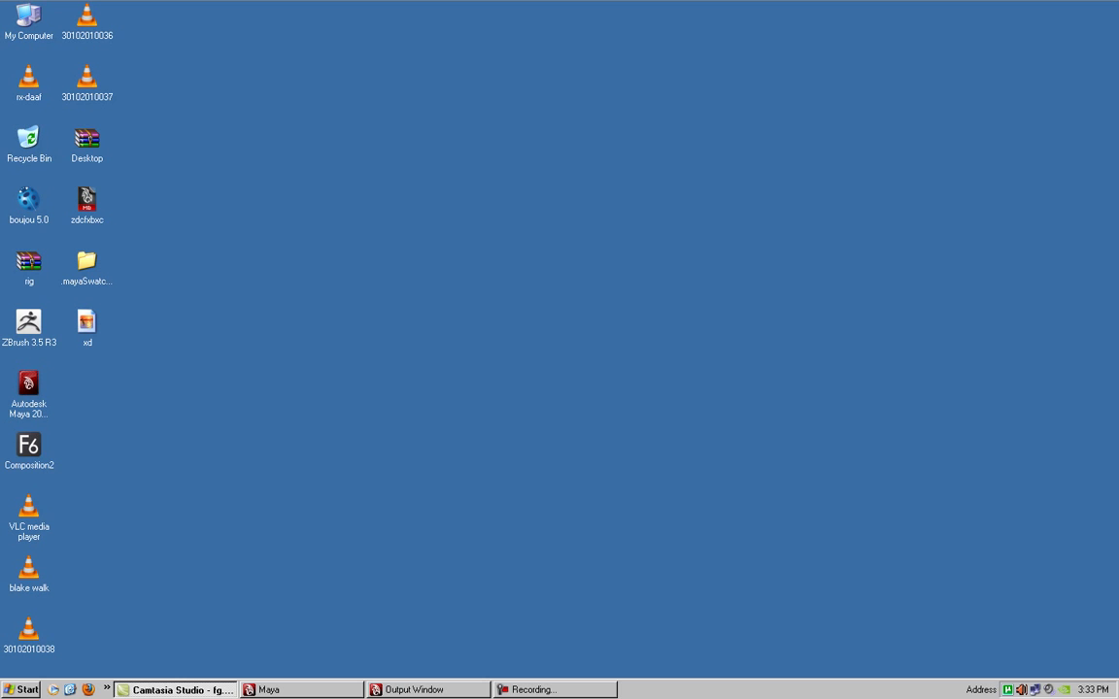
Step: Restore Maya, close Render View, and reposition Hypershade to show the file3 → blinn1 network
click(302, 690)
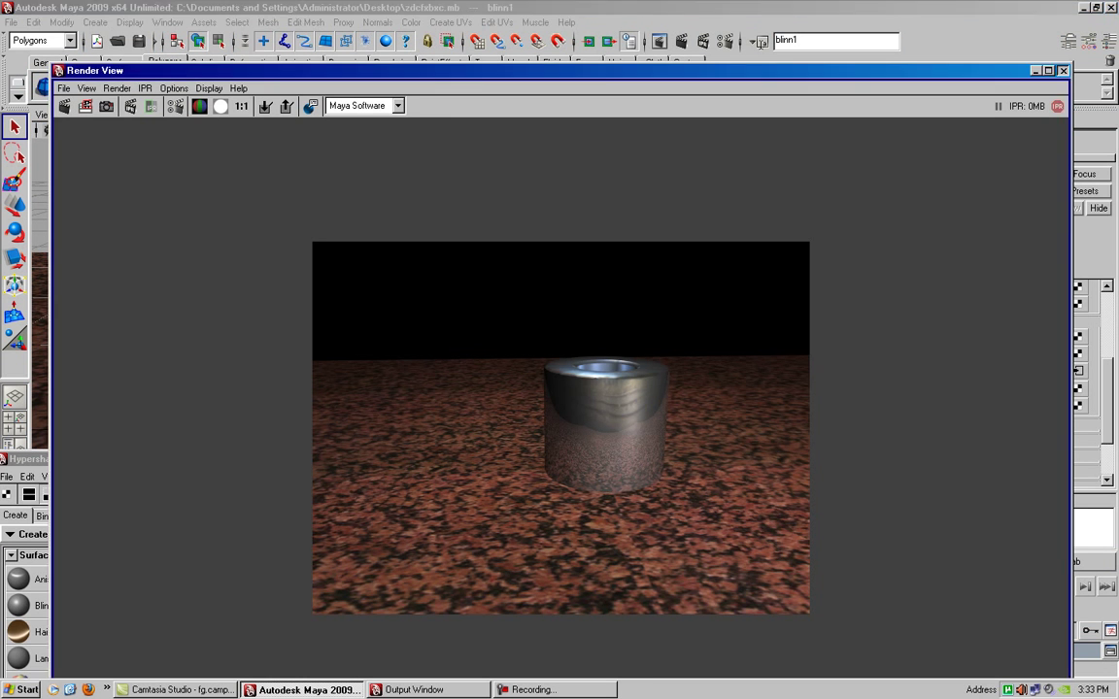
click(1062, 70)
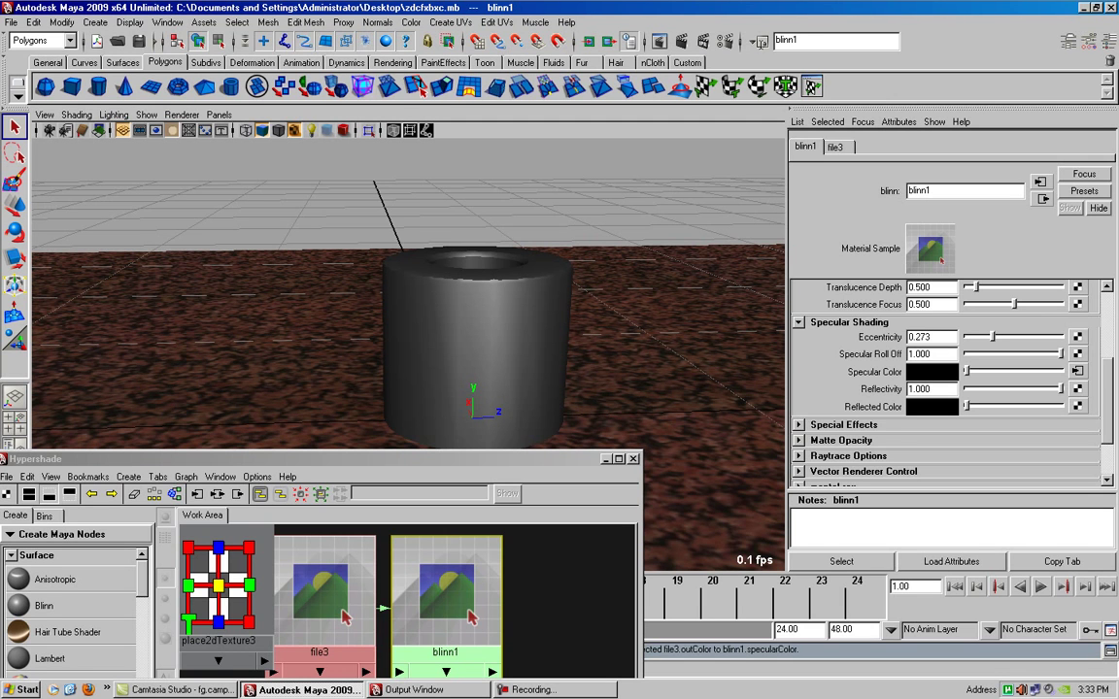
mouse_move(292, 458)
mouse_down()
mouse_move(359, 107)
mouse_move(359, 247)
mouse_up()
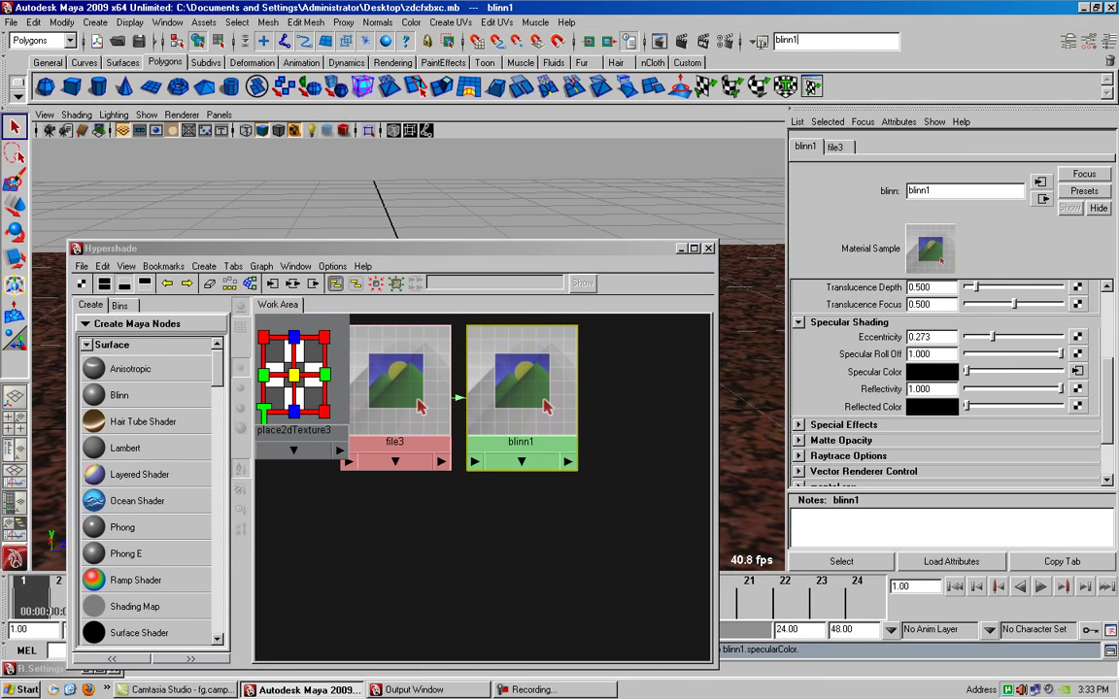
Step: Break the file3 connection to blinn1's Specular Color
right_click(874, 372)
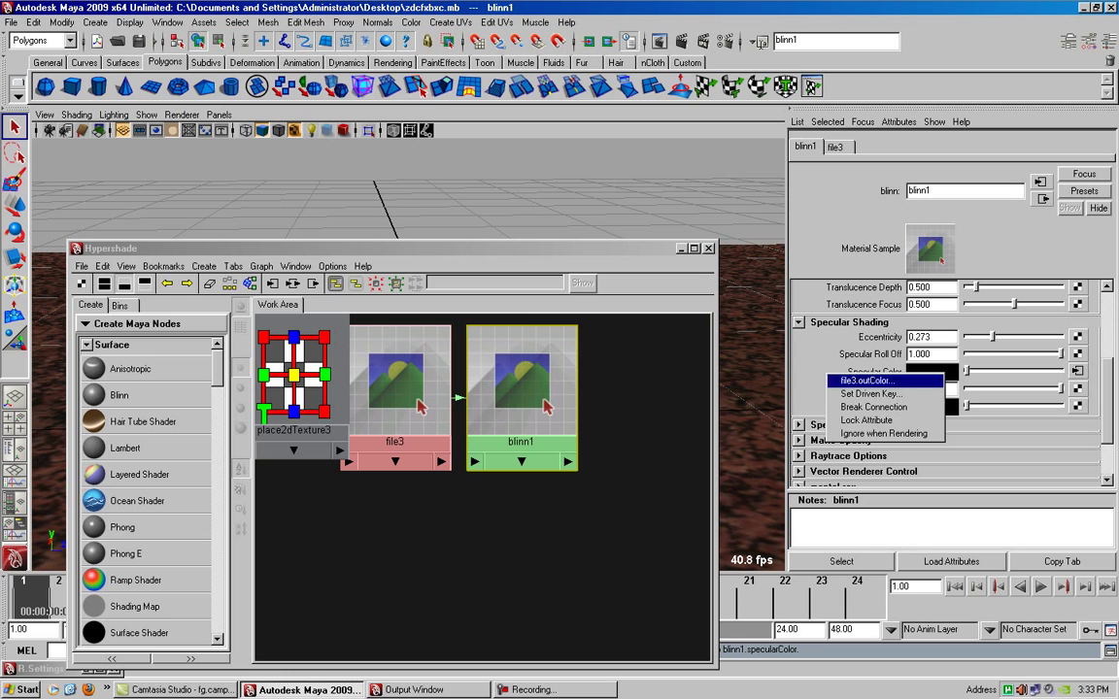
click(816, 404)
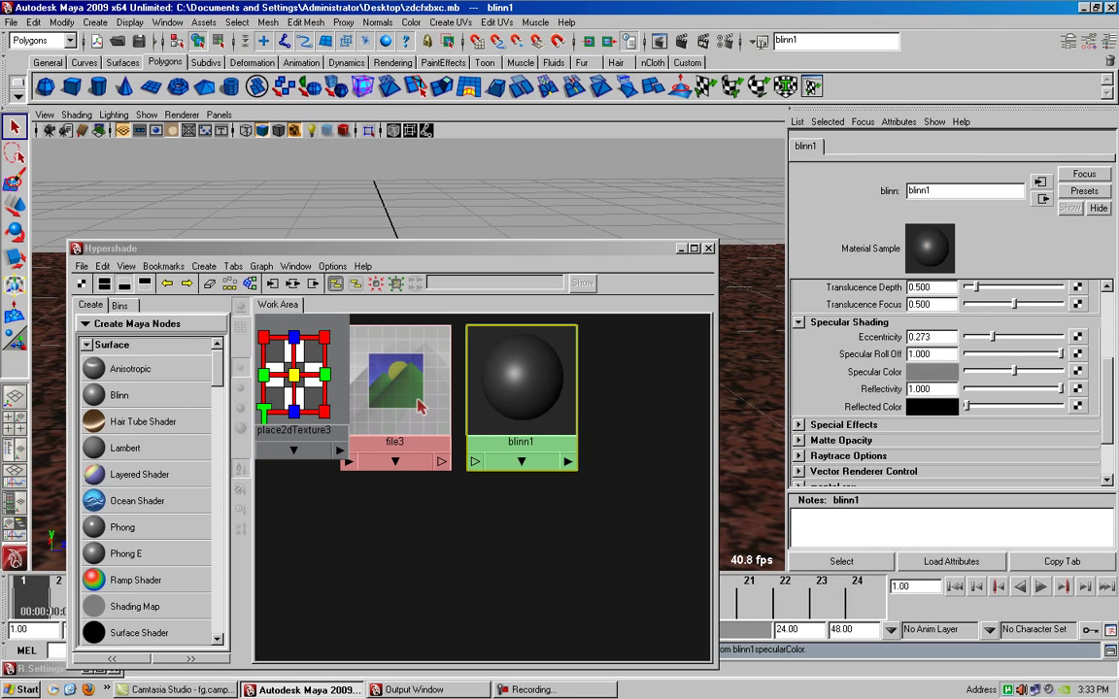
drag(291, 248, 330, 400)
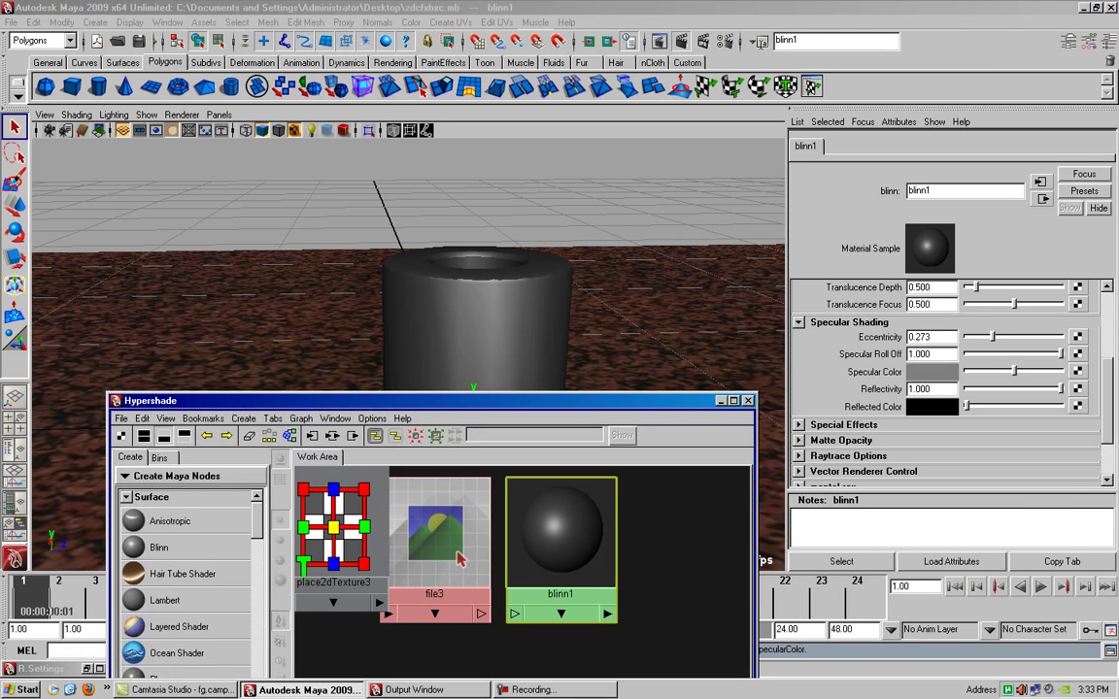
Step: Render a test frame, then switch Render Using to mental ray in Render Settings
click(609, 40)
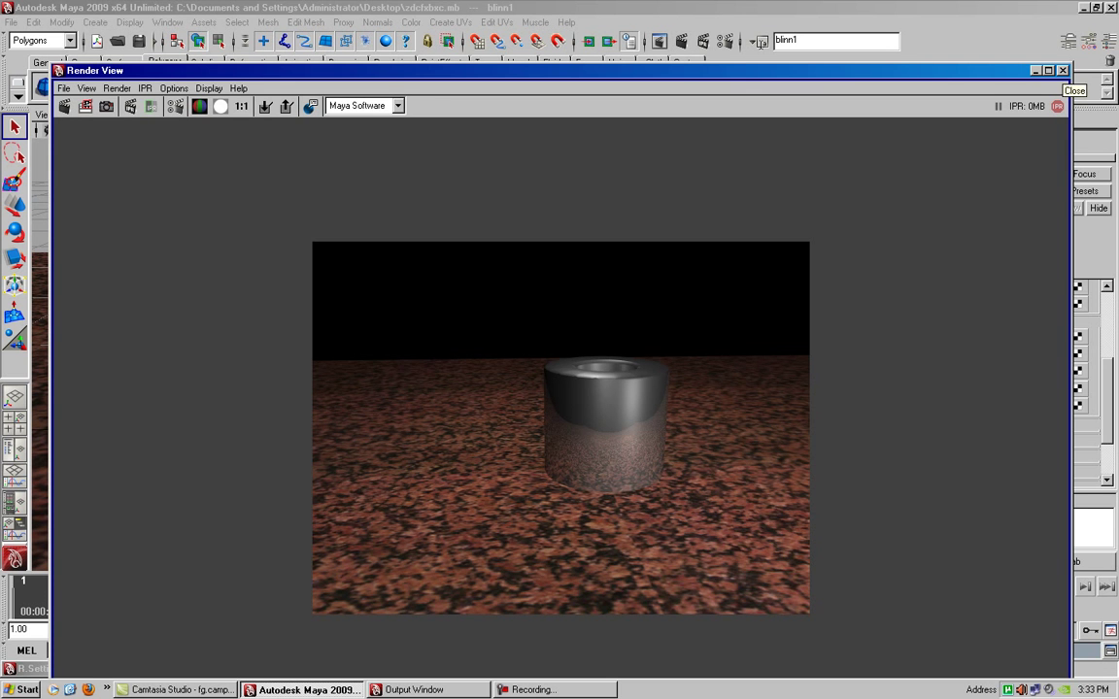
click(1063, 70)
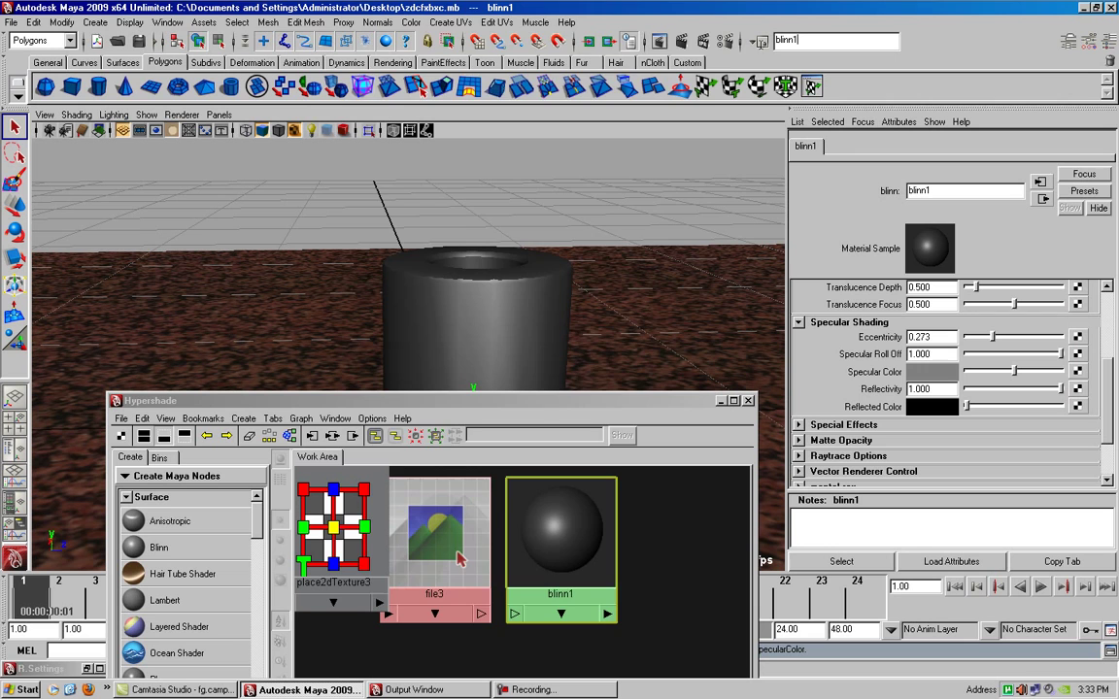
click(644, 40)
click(461, 80)
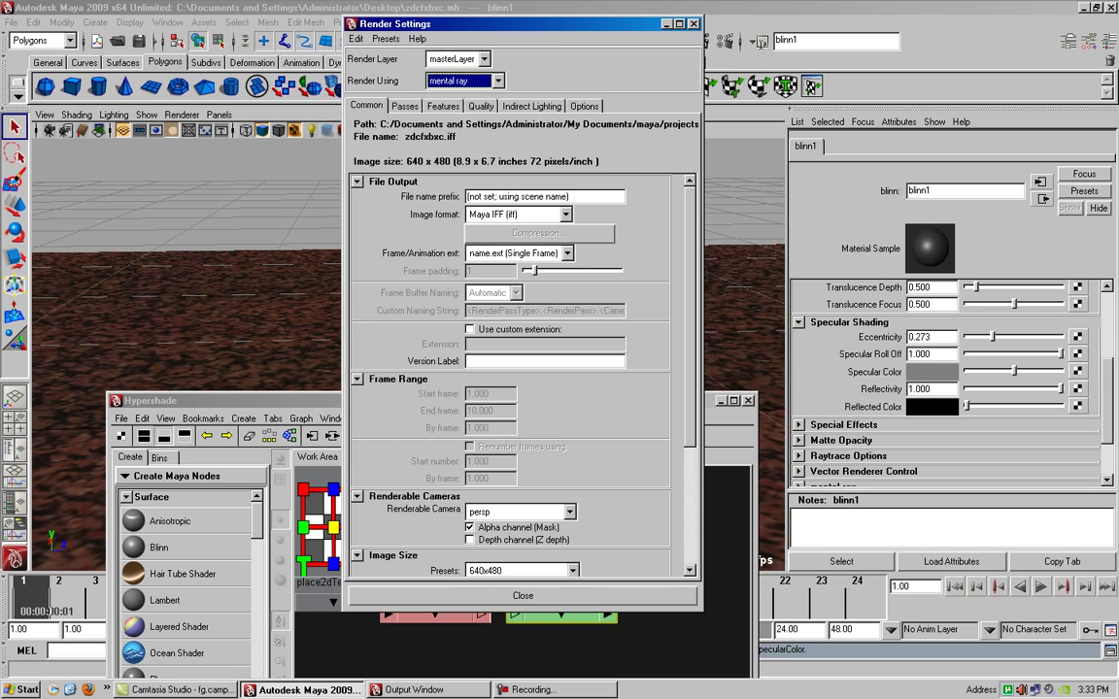
Step: Start a test render and apply the Production quality preset
drag(437, 23, 560, 132)
click(609, 41)
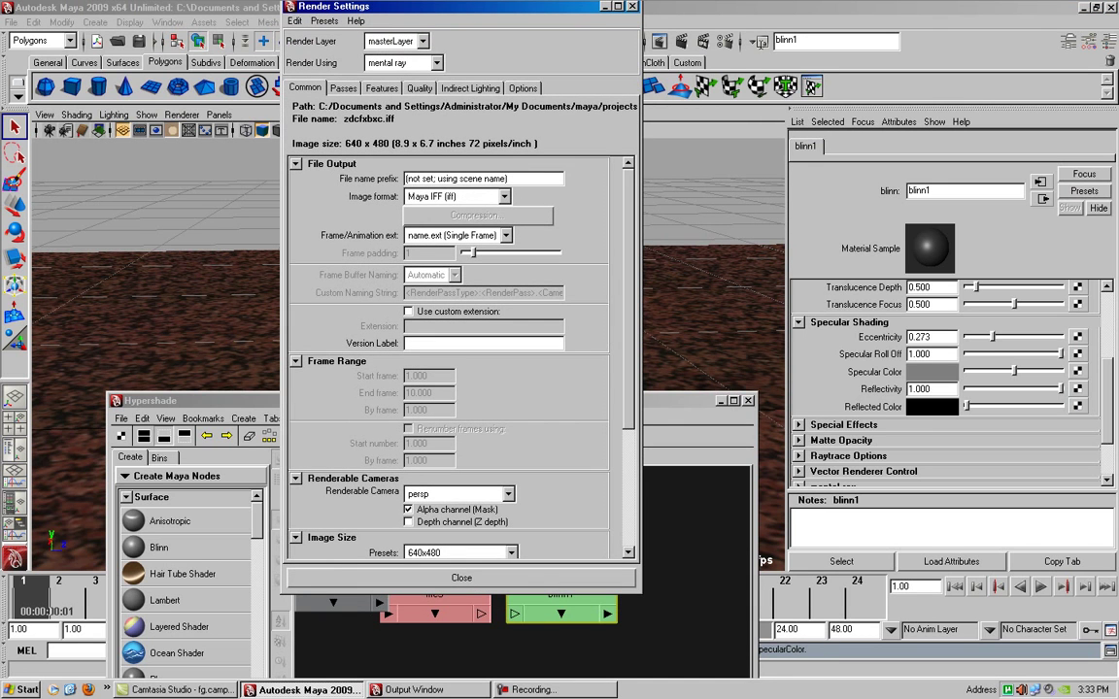
click(418, 87)
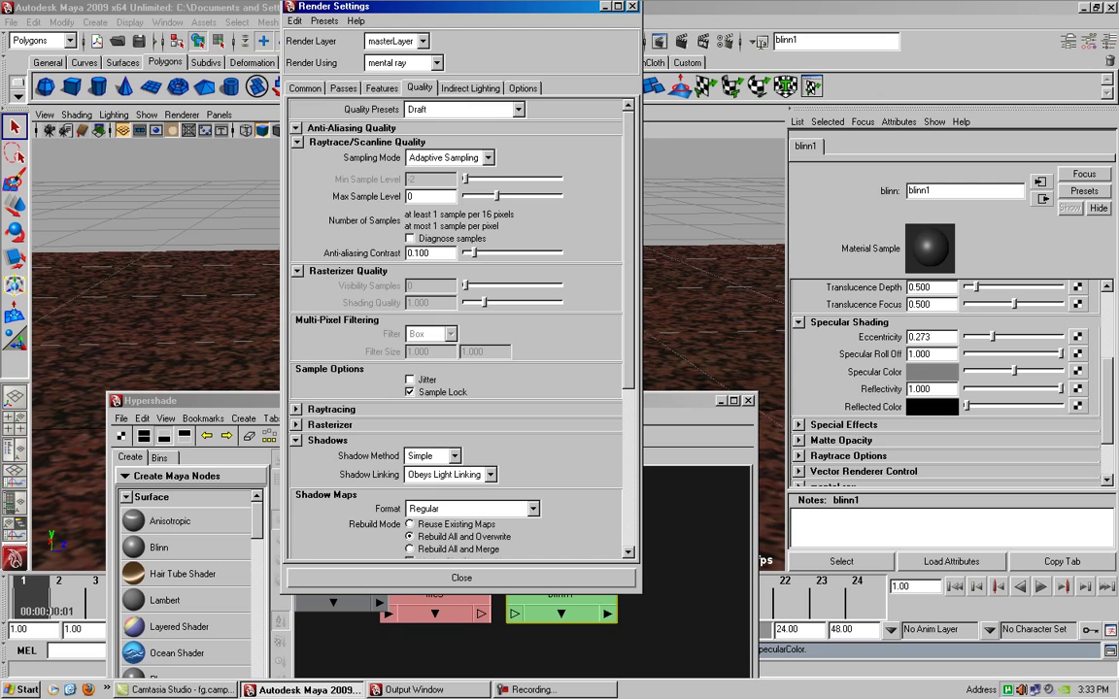
click(464, 109)
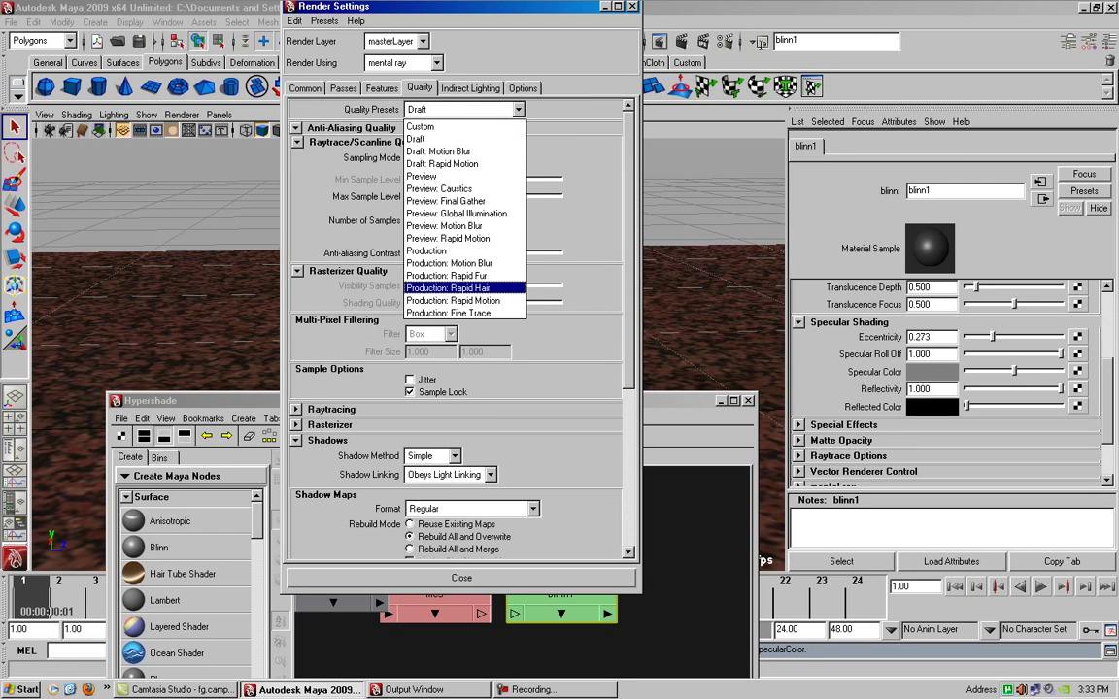
click(427, 251)
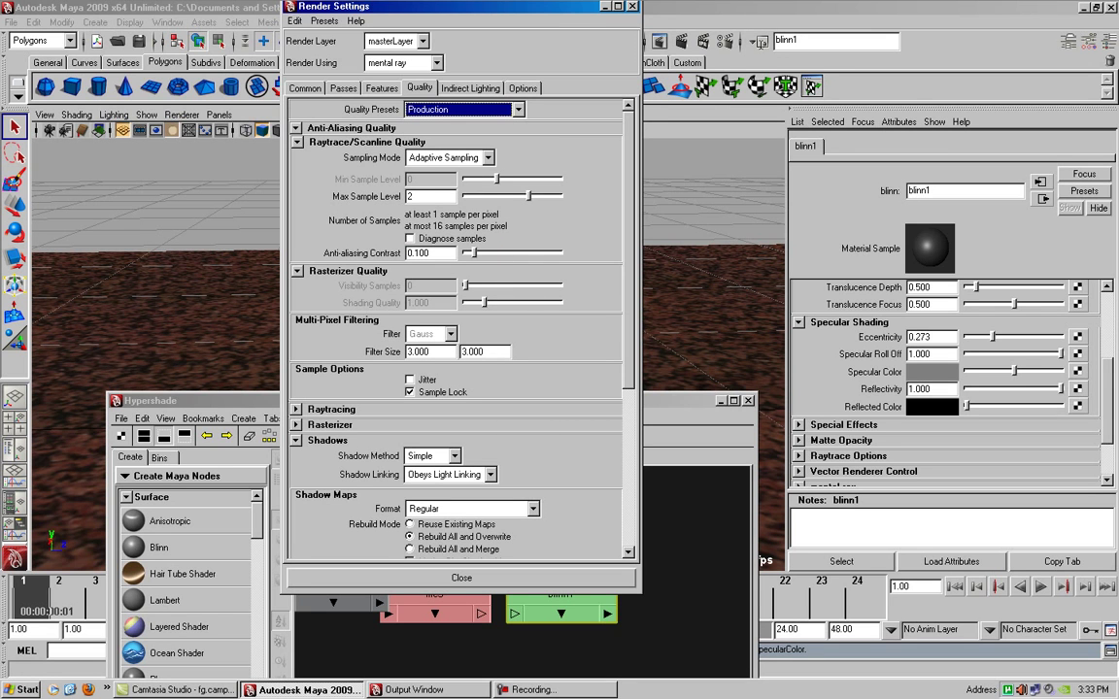
Step: Expand and review the Raytracing settings: 10 reflections and 10 refractions
scroll(456, 330, down, 1)
scroll(457, 330, down, 4)
scroll(456, 331, down, 2)
scroll(456, 330, down, 1)
scroll(457, 330, down, 1)
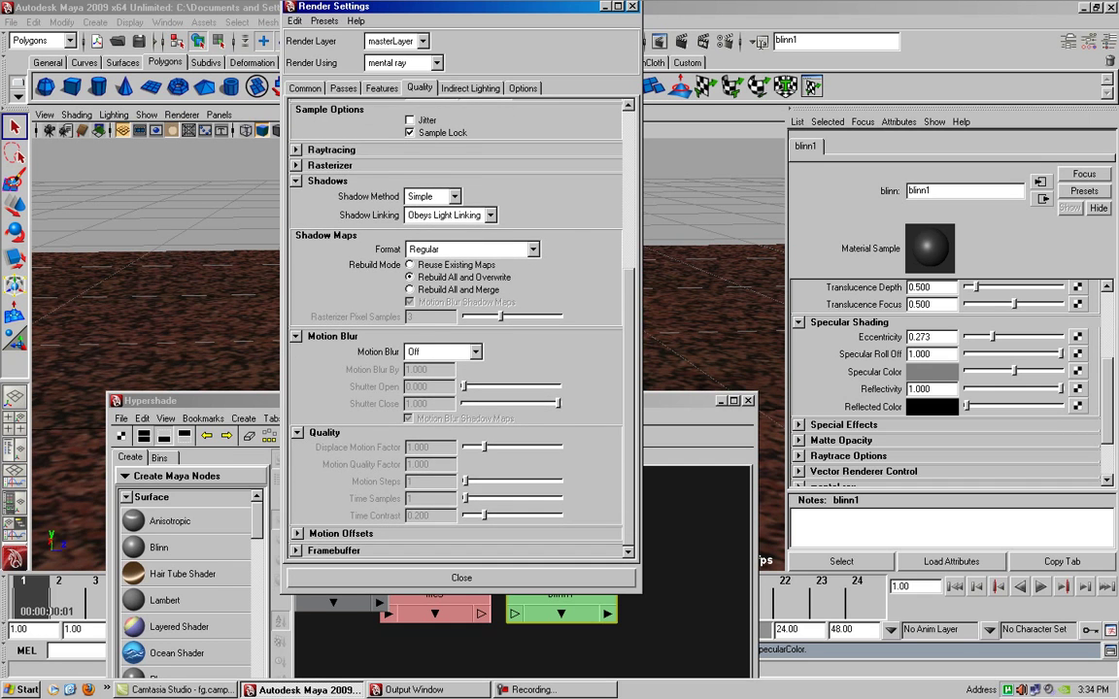
scroll(456, 331, up, 1)
scroll(457, 330, up, 2)
scroll(457, 330, up, 2)
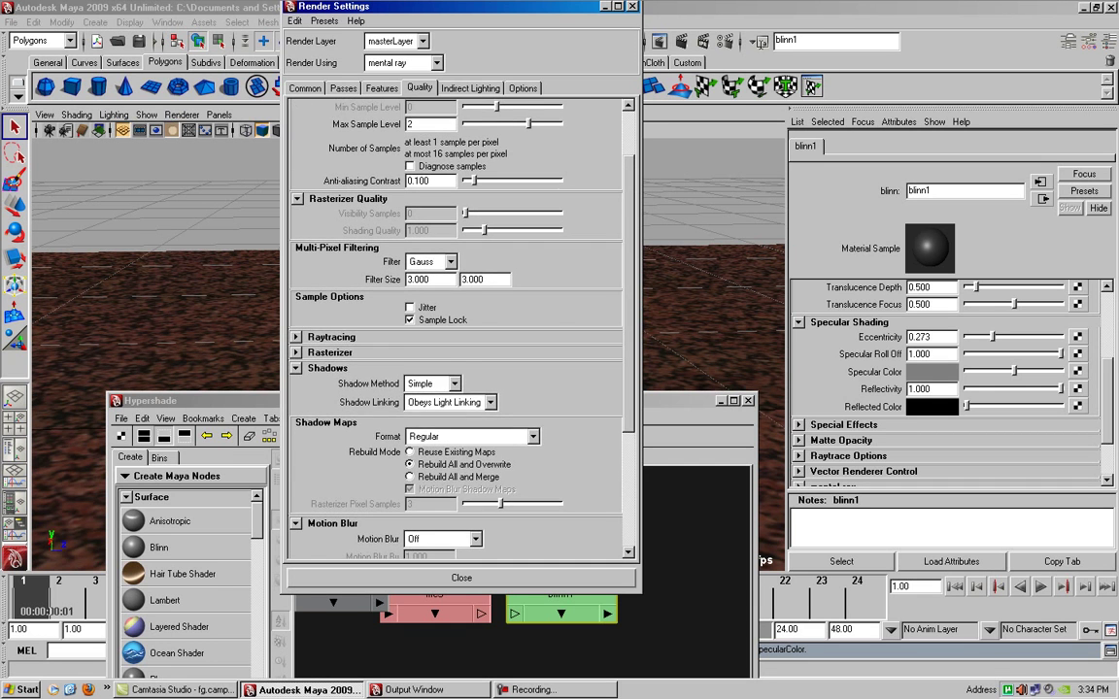
click(297, 337)
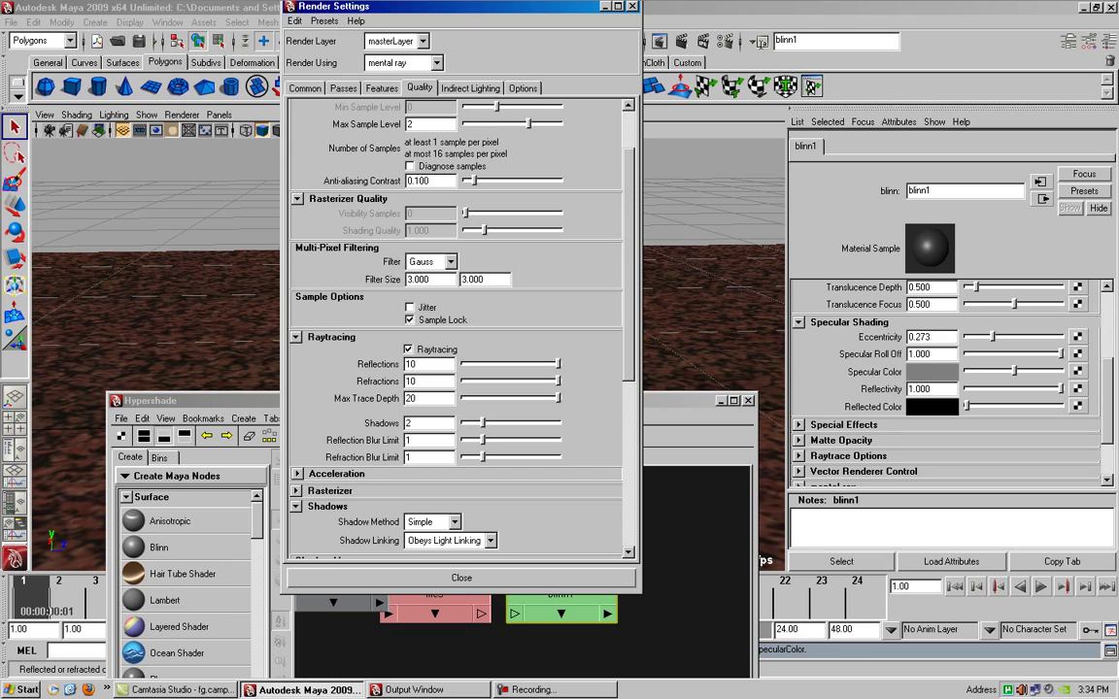
scroll(456, 330, up, 1)
scroll(457, 330, up, 1)
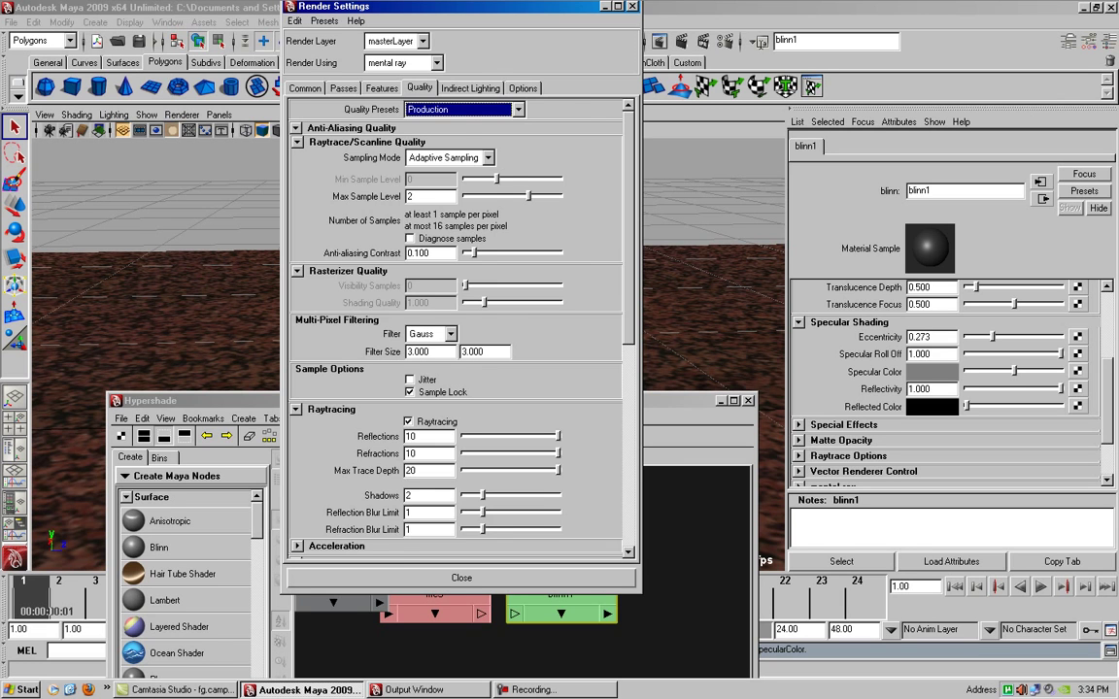
Step: Look over the Common, Passes and Features tabs of mental ray Render Settings
click(304, 88)
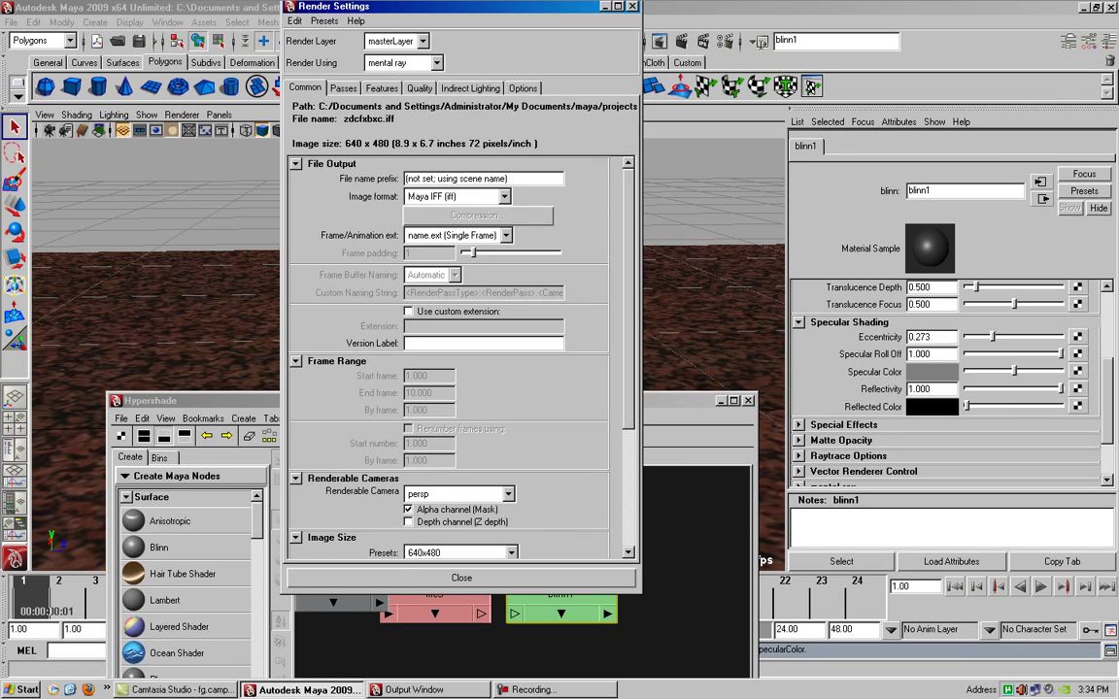
click(342, 87)
click(382, 87)
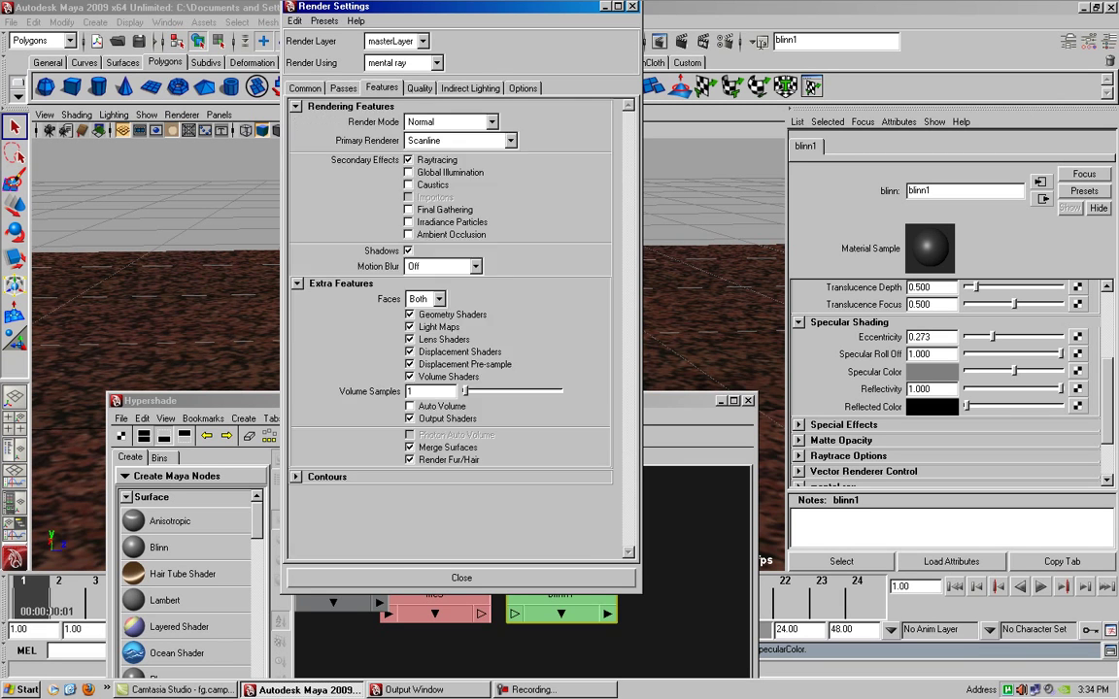
Step: Show the Indirect Lighting settings and render a preview frame with mental ray
click(420, 87)
click(470, 88)
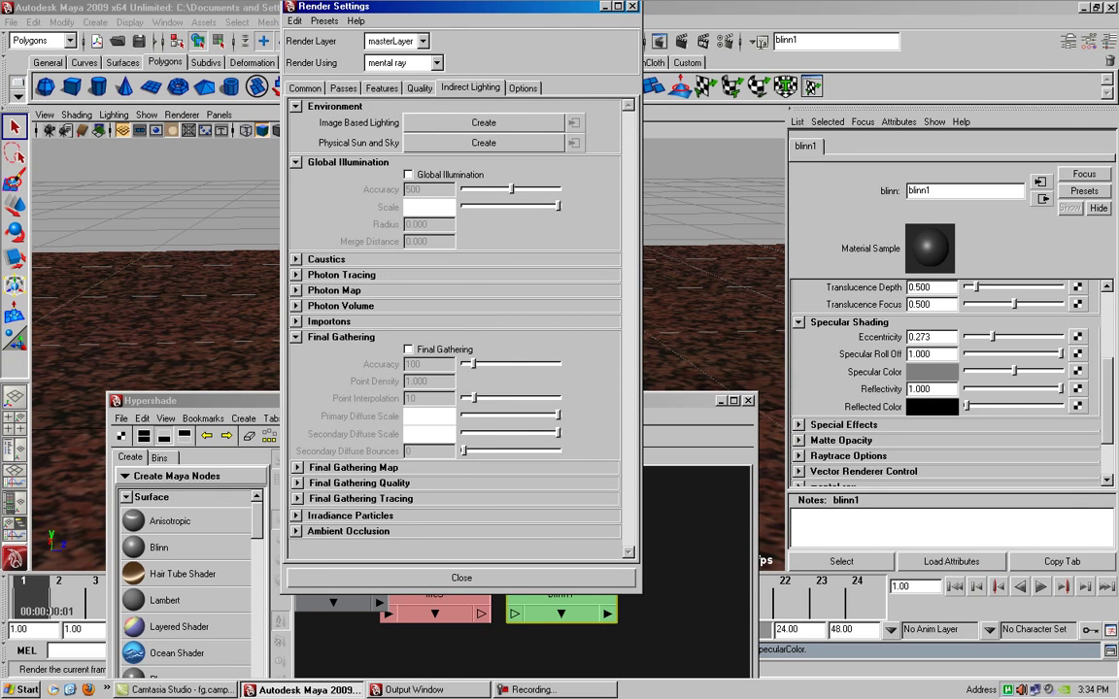
click(659, 41)
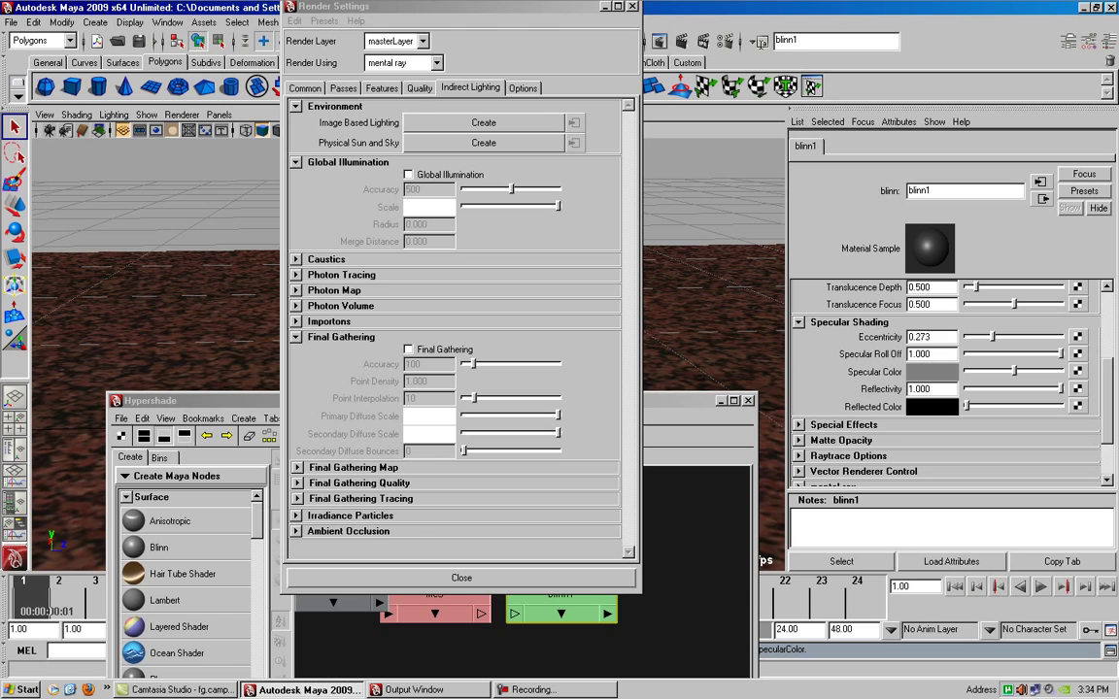
click(484, 123)
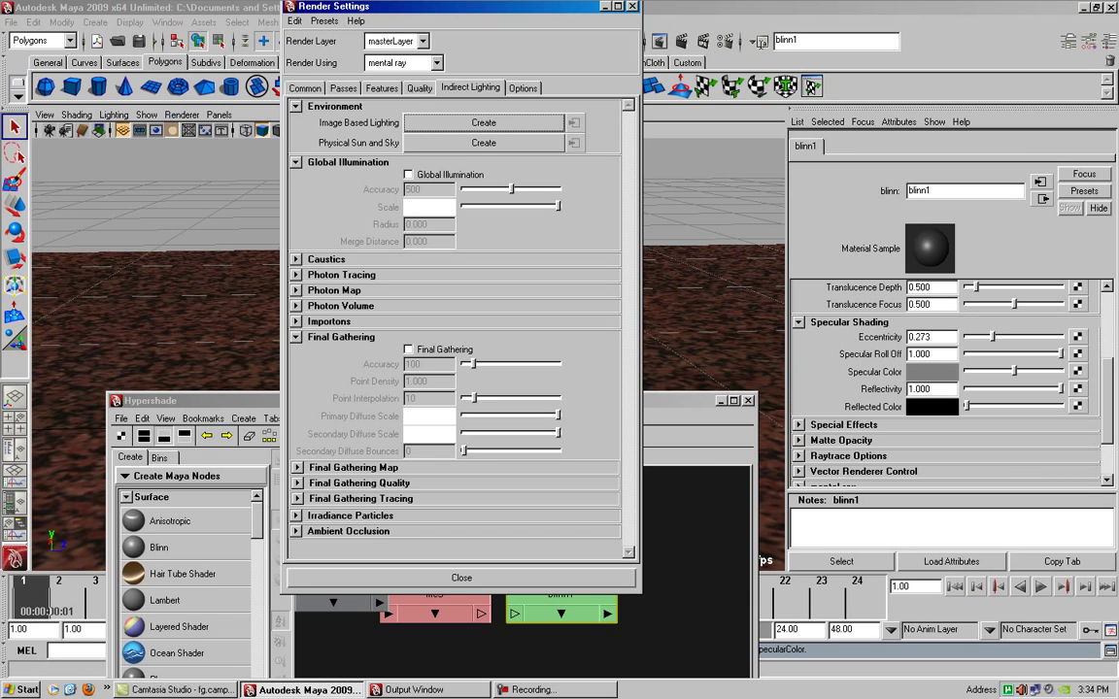
Step: Create image-based lighting using D:\maps\HDRs\KC_outside_hi.hdr as the environment
click(484, 122)
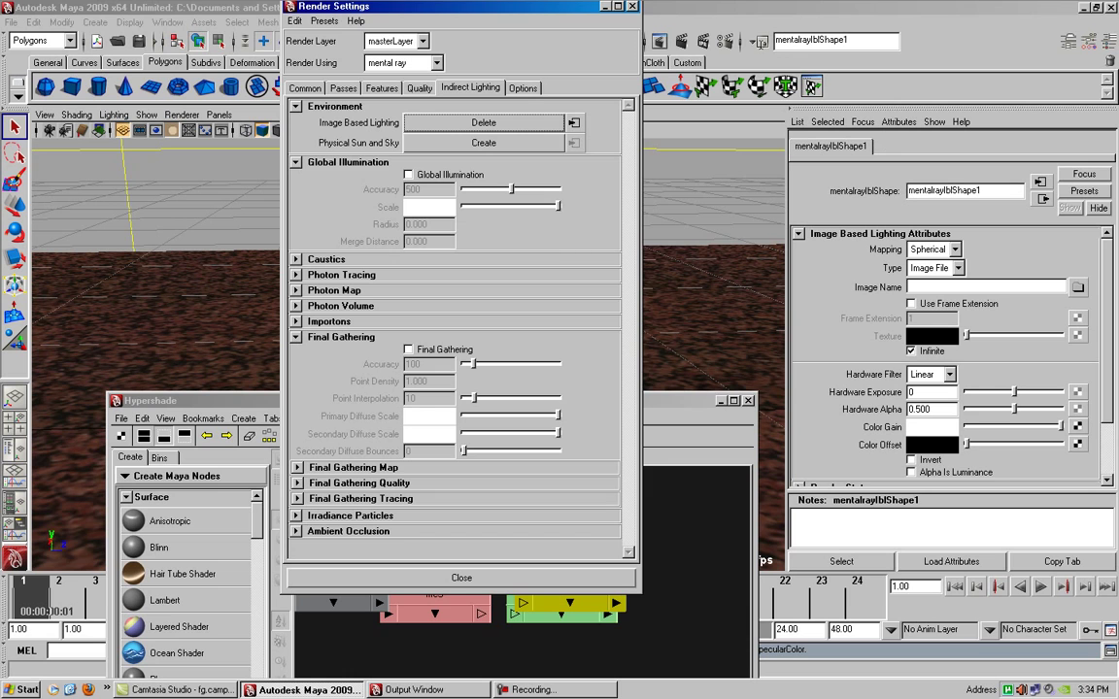
click(1079, 288)
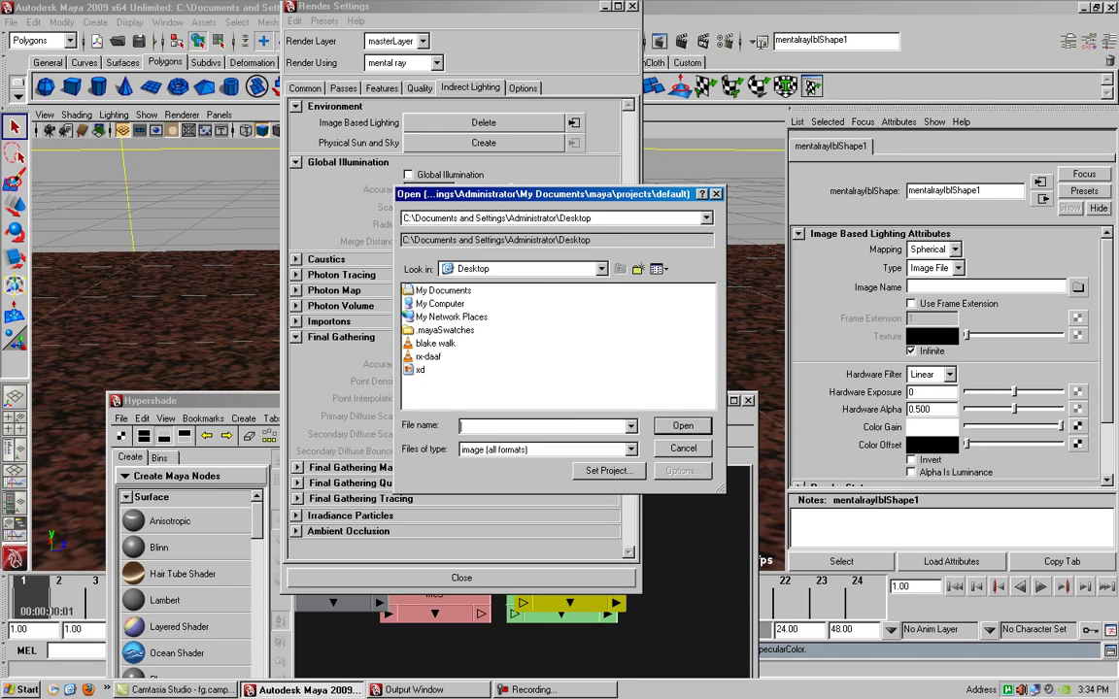
click(601, 268)
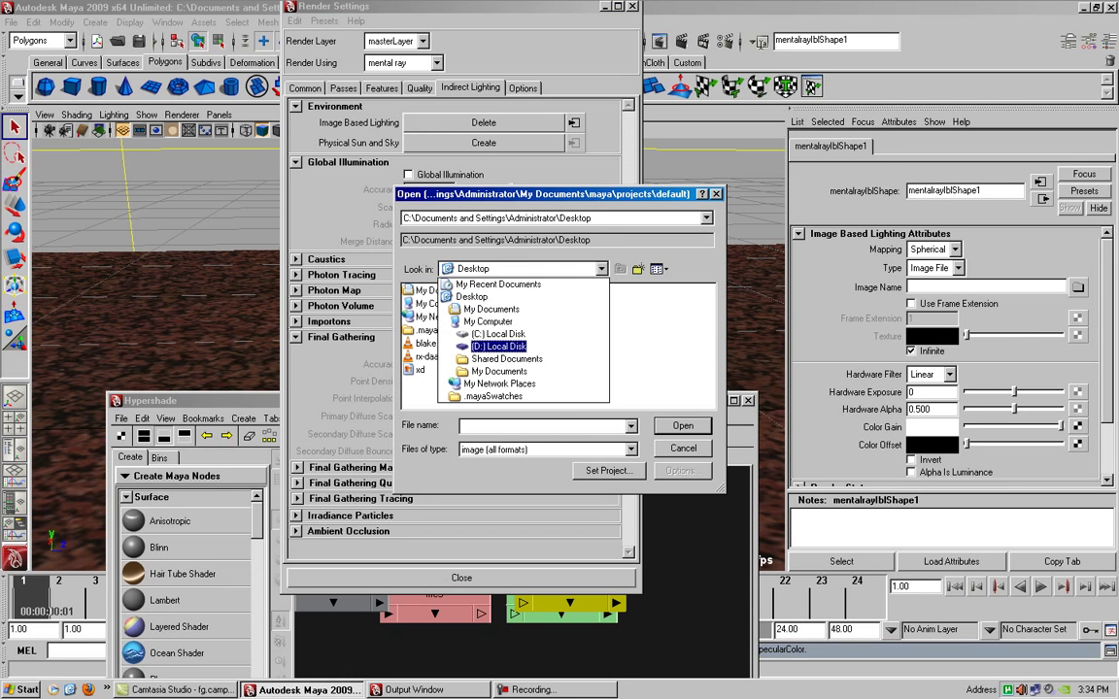
click(498, 345)
double_click(426, 357)
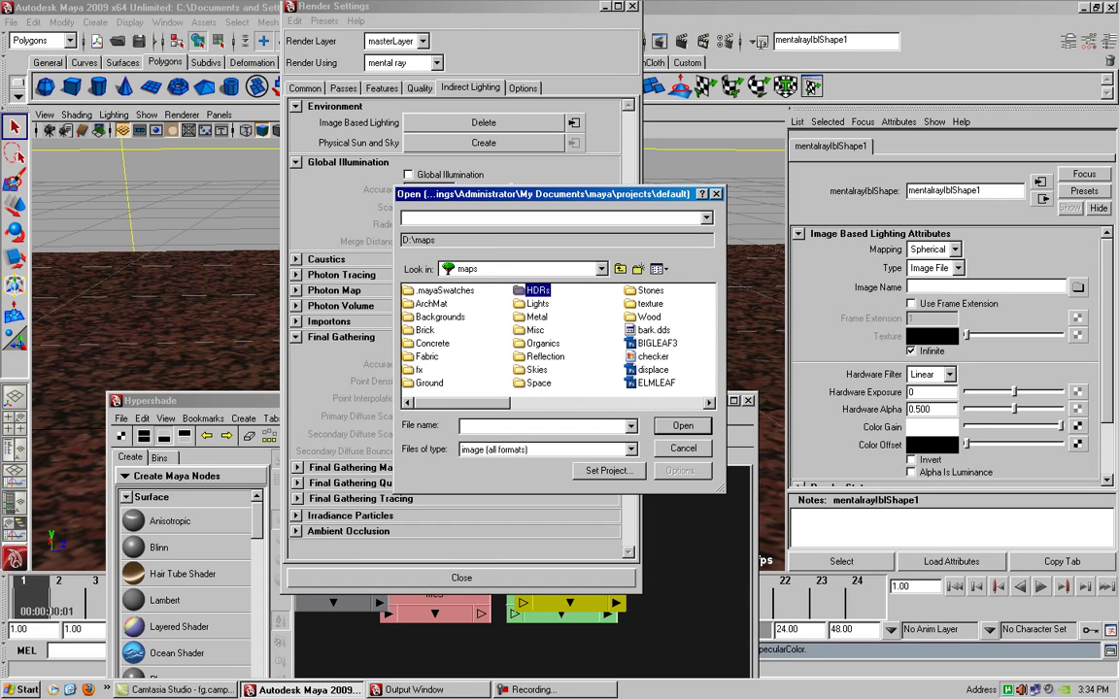
double_click(534, 290)
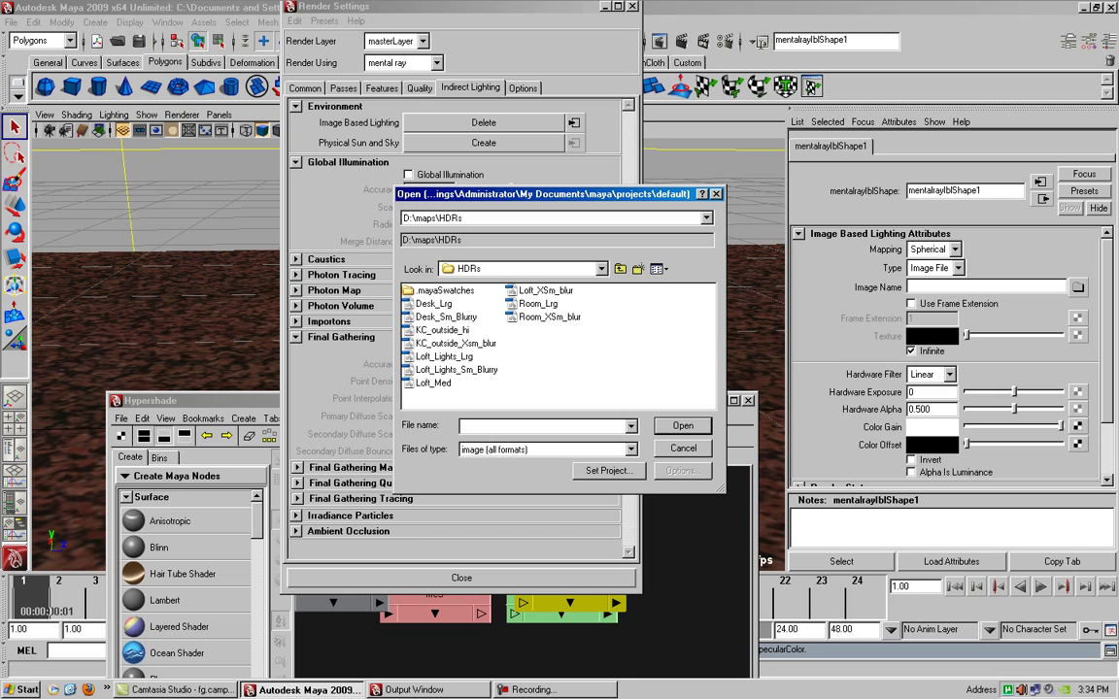
click(441, 330)
key(Return)
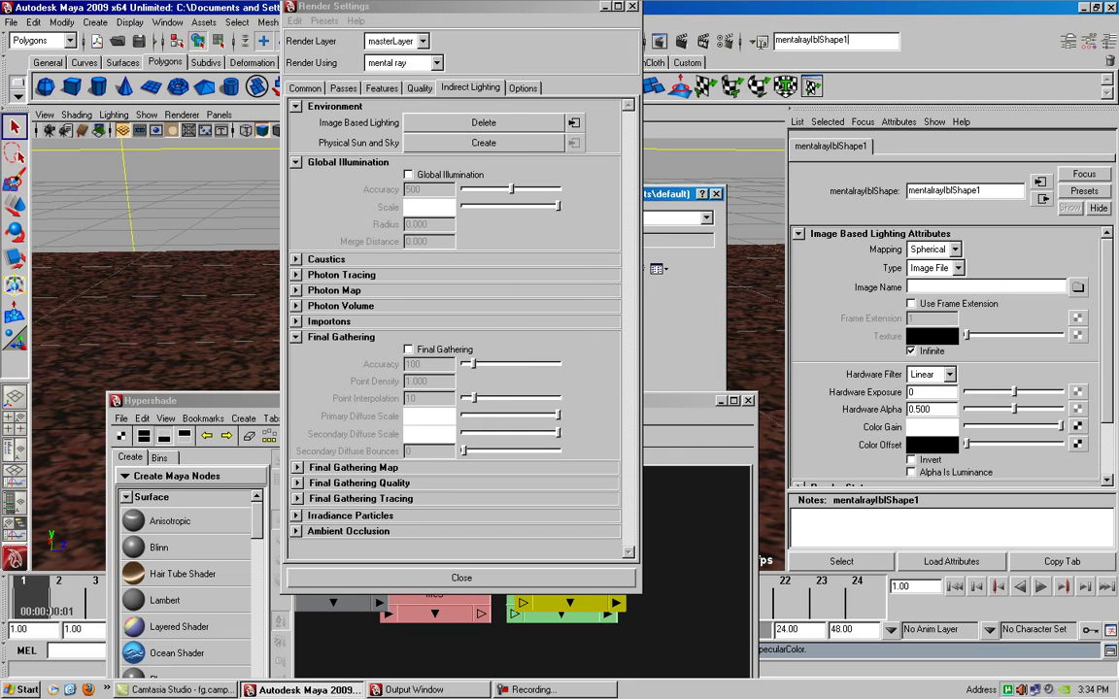
drag(369, 7, 417, 439)
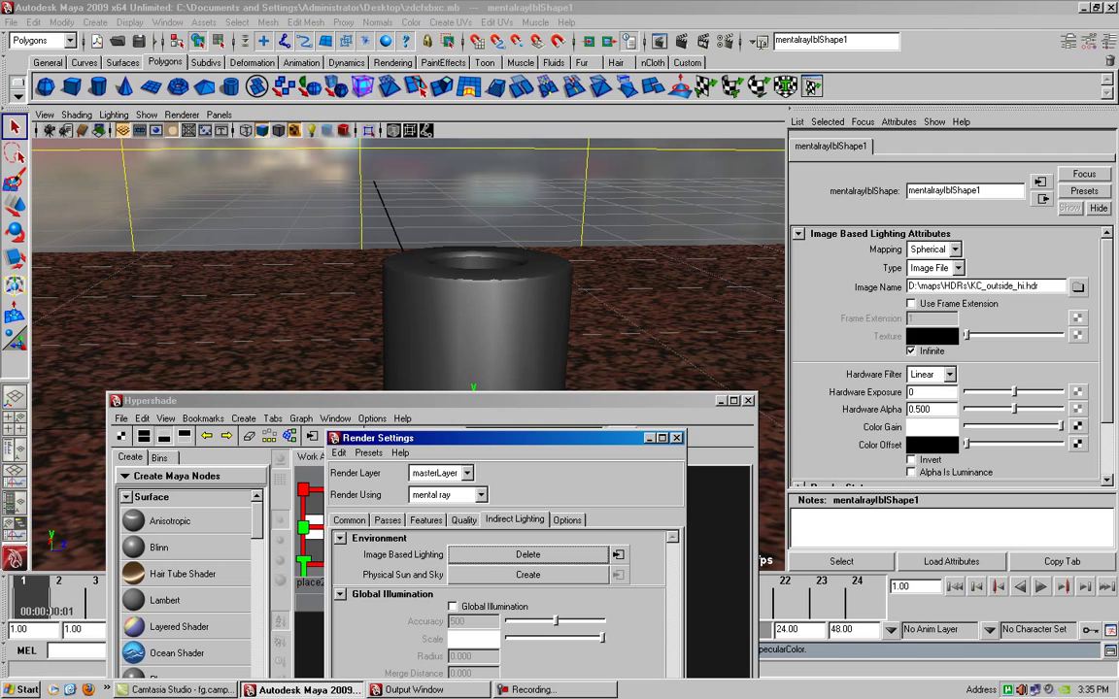
Step: Render under the KC_outside_hi HDR, lower blinn1's Reflectivity to 0.645, and close Render View
click(609, 41)
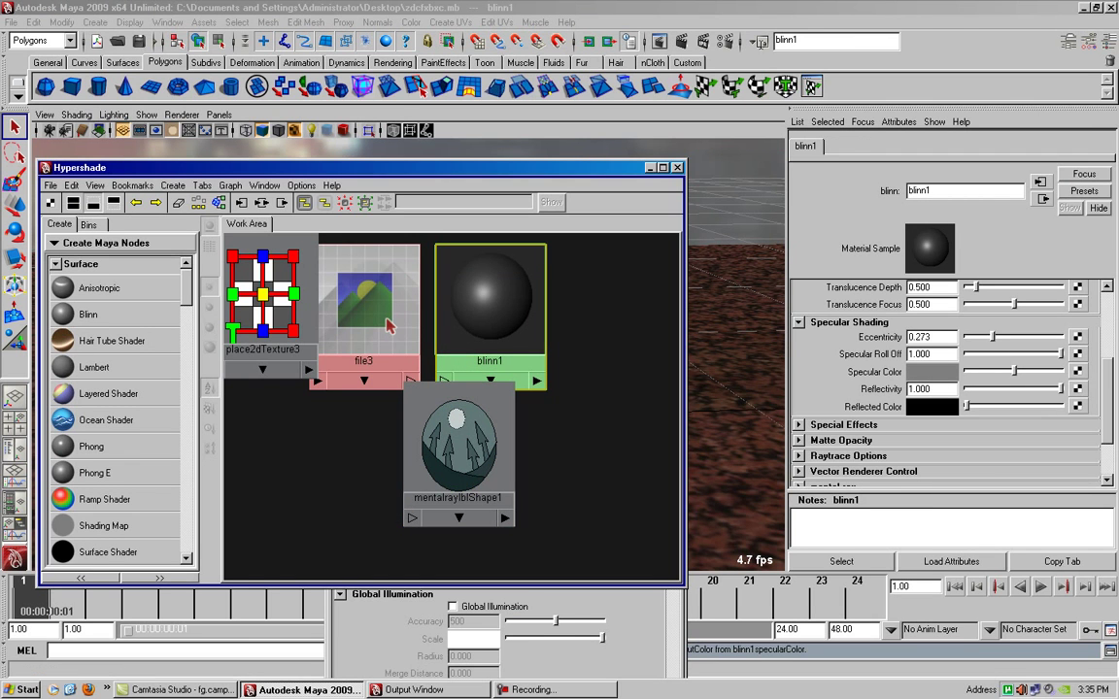
drag(1061, 389, 1028, 388)
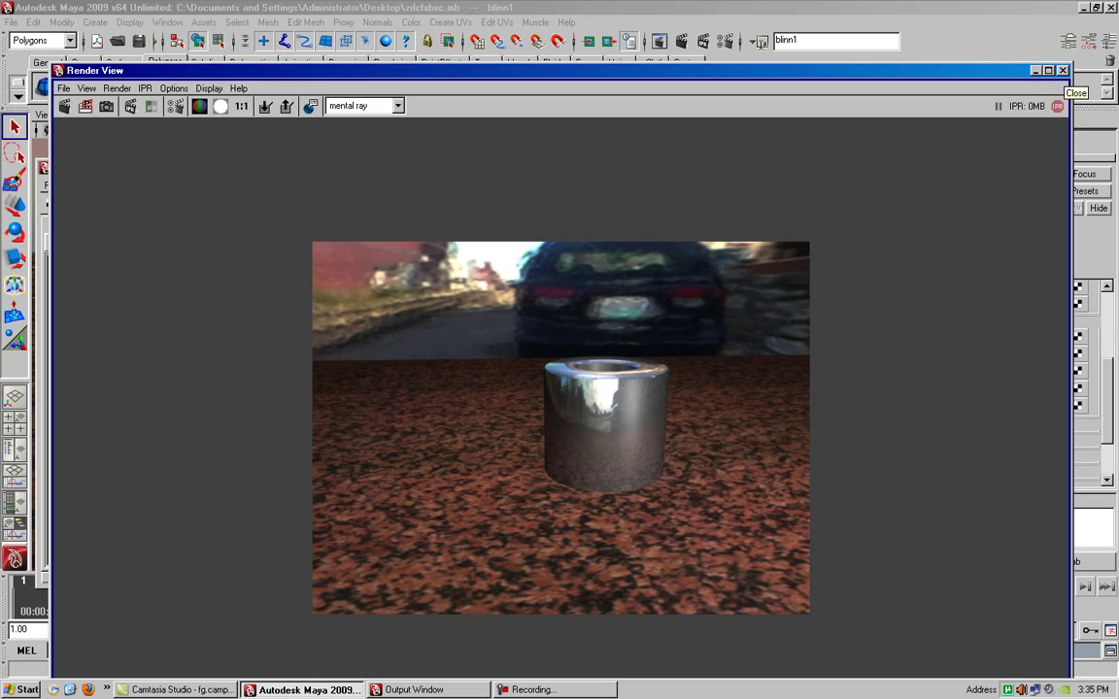
click(1063, 71)
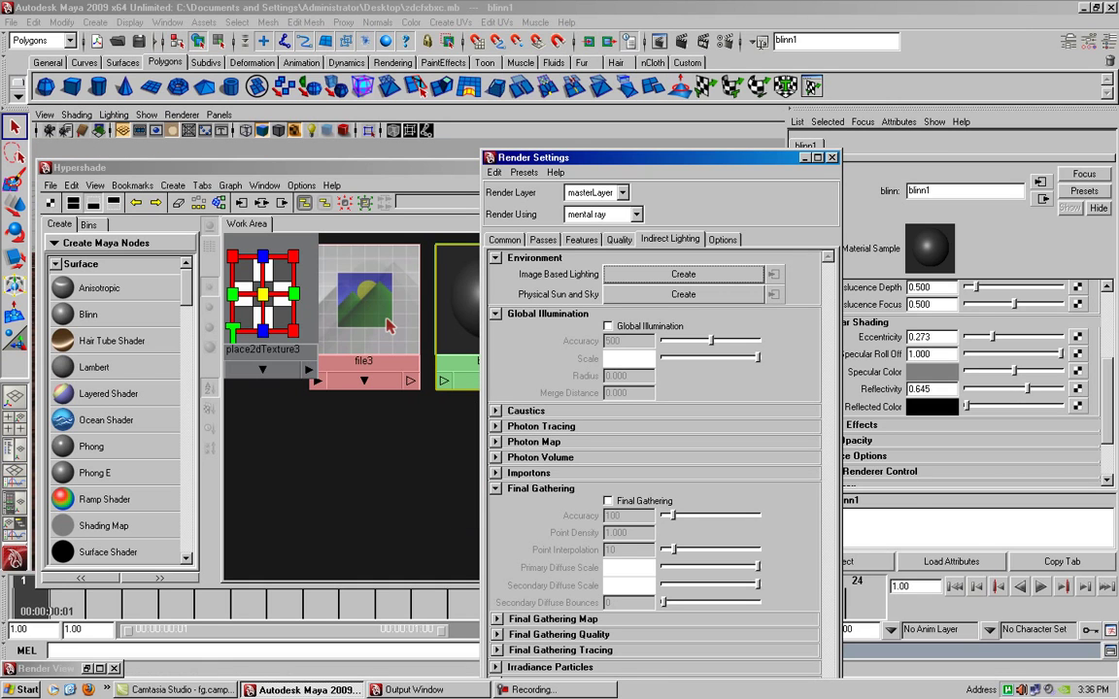
Step: Recreate image-based lighting with Room_Lrg.hdr and render the frame with mental ray
key(shift+z)
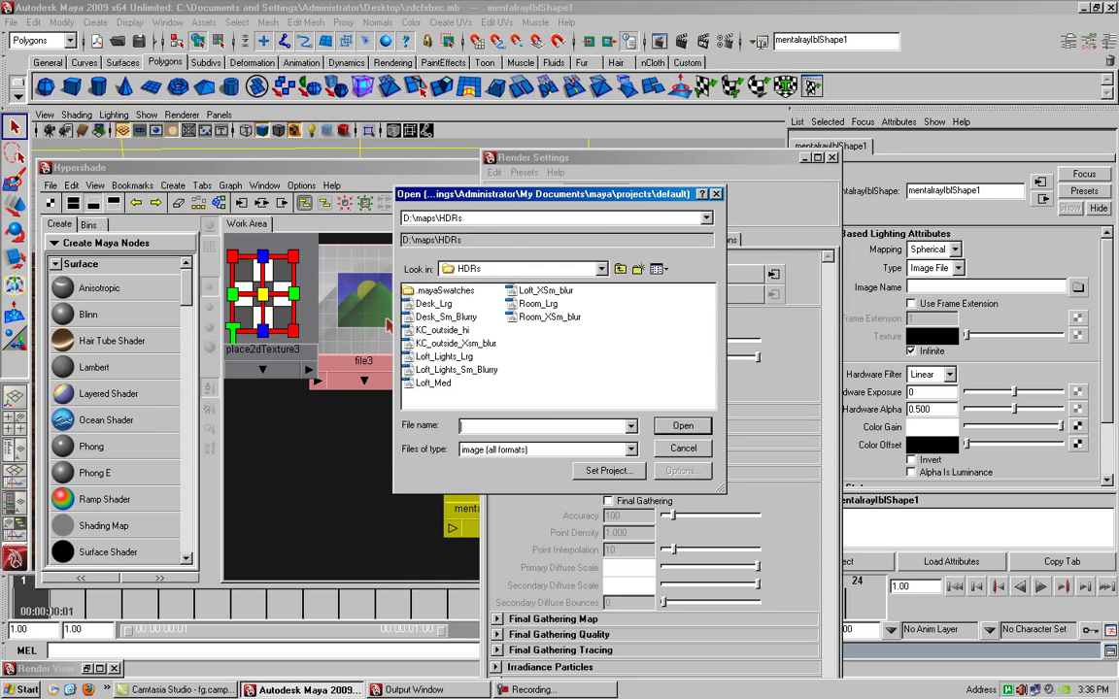
key(Down)
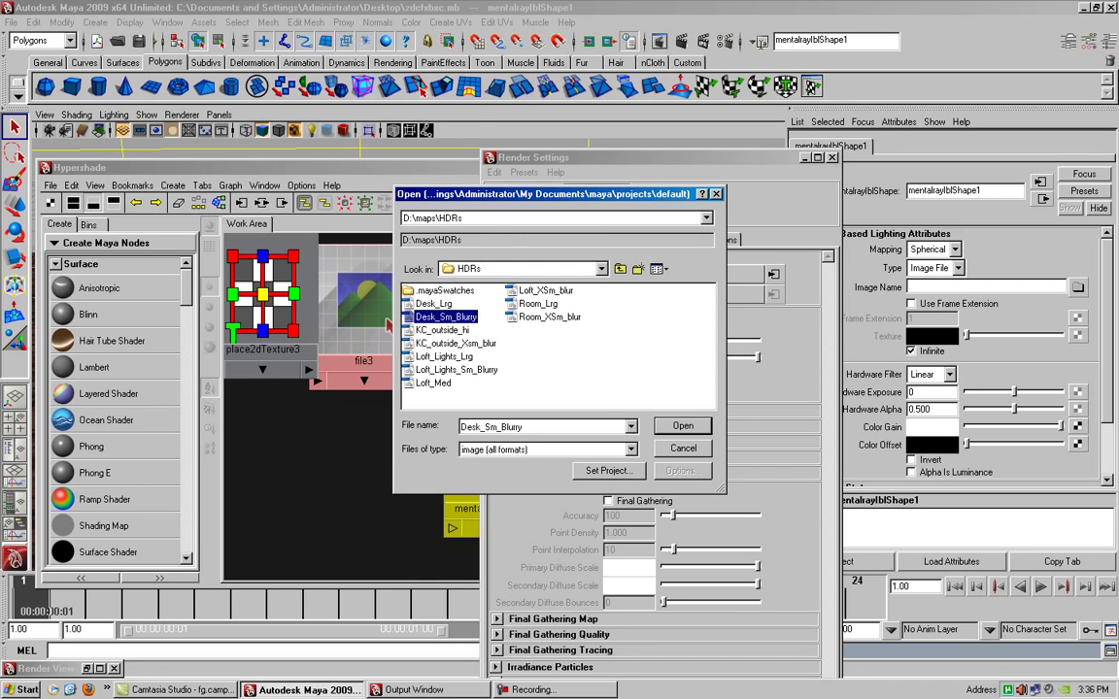
key(Down)
key(r)
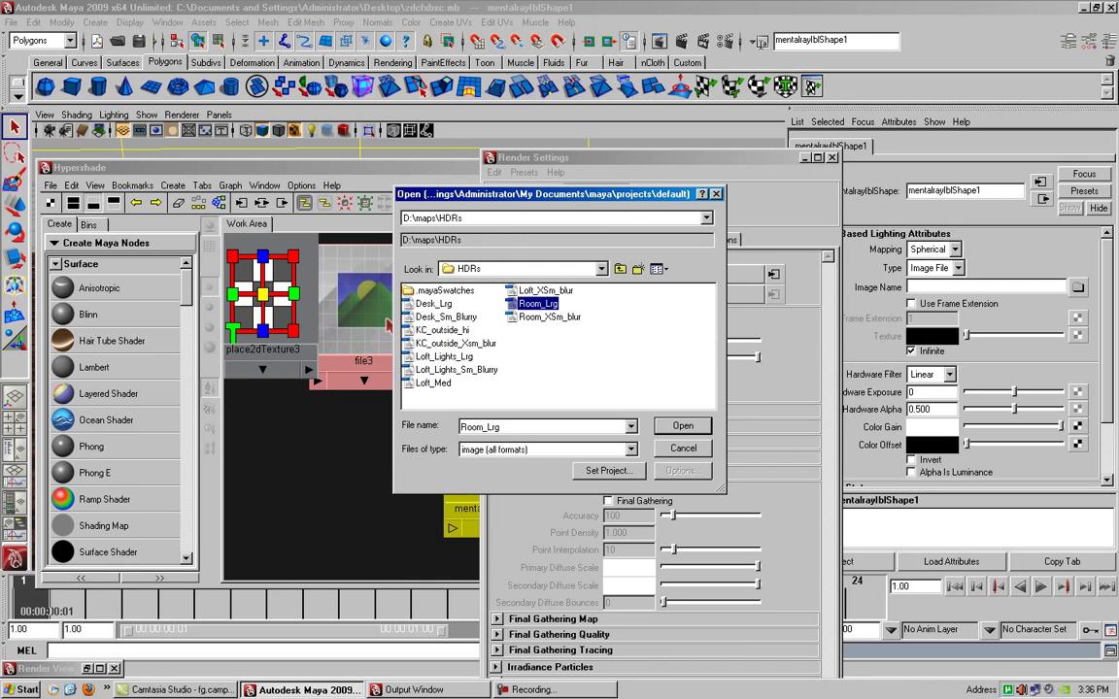
key(Return)
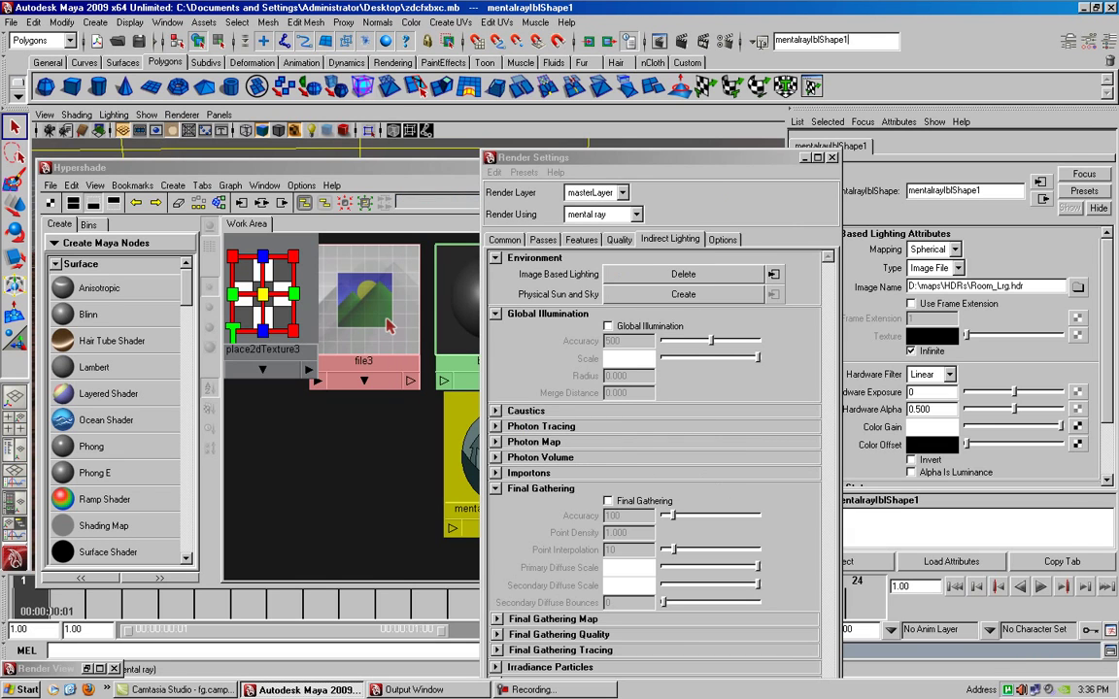
click(609, 41)
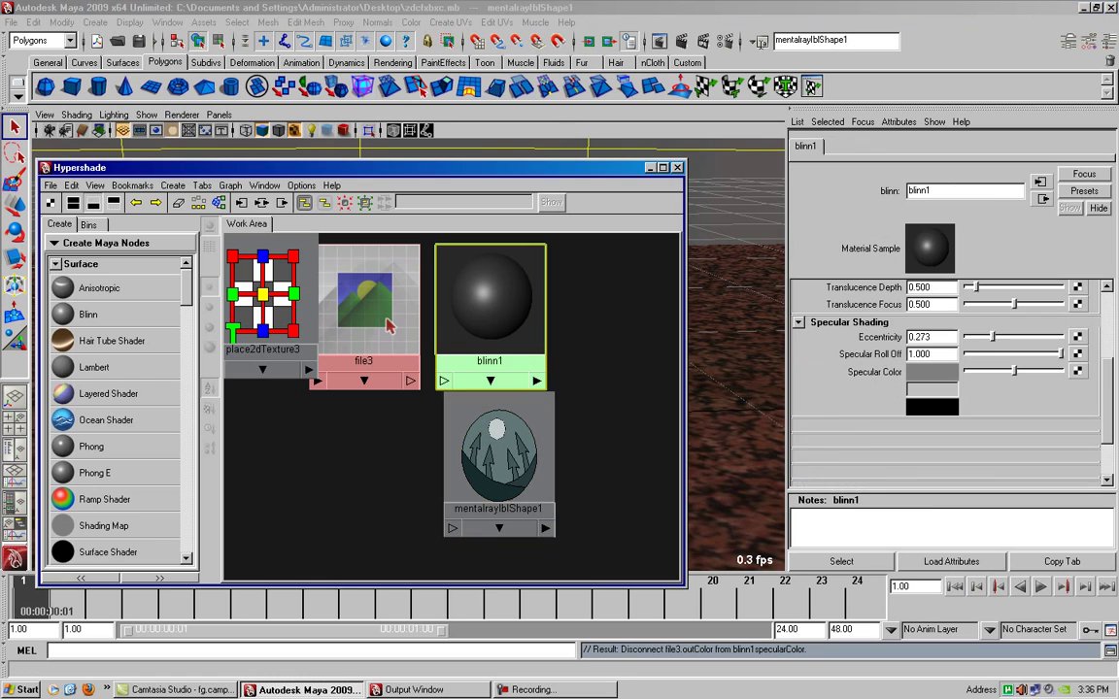
Step: Return blinn1's Reflectivity to 1.000 and re-render the cylinder under Room_Lrg lighting
drag(1027, 388, 1063, 388)
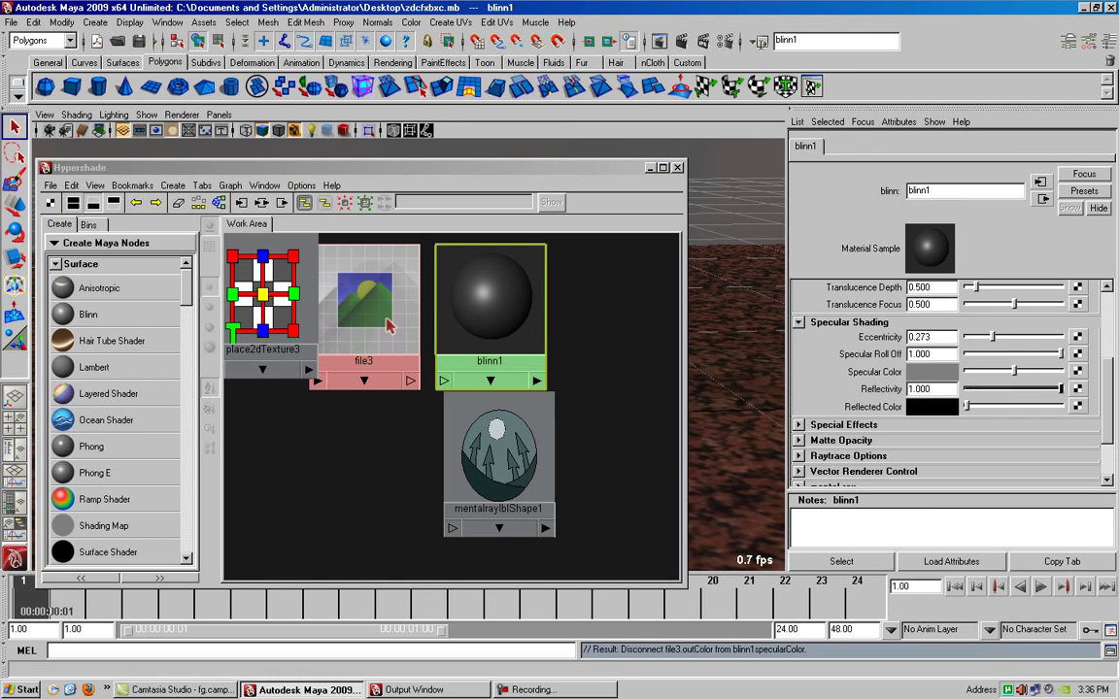
click(659, 41)
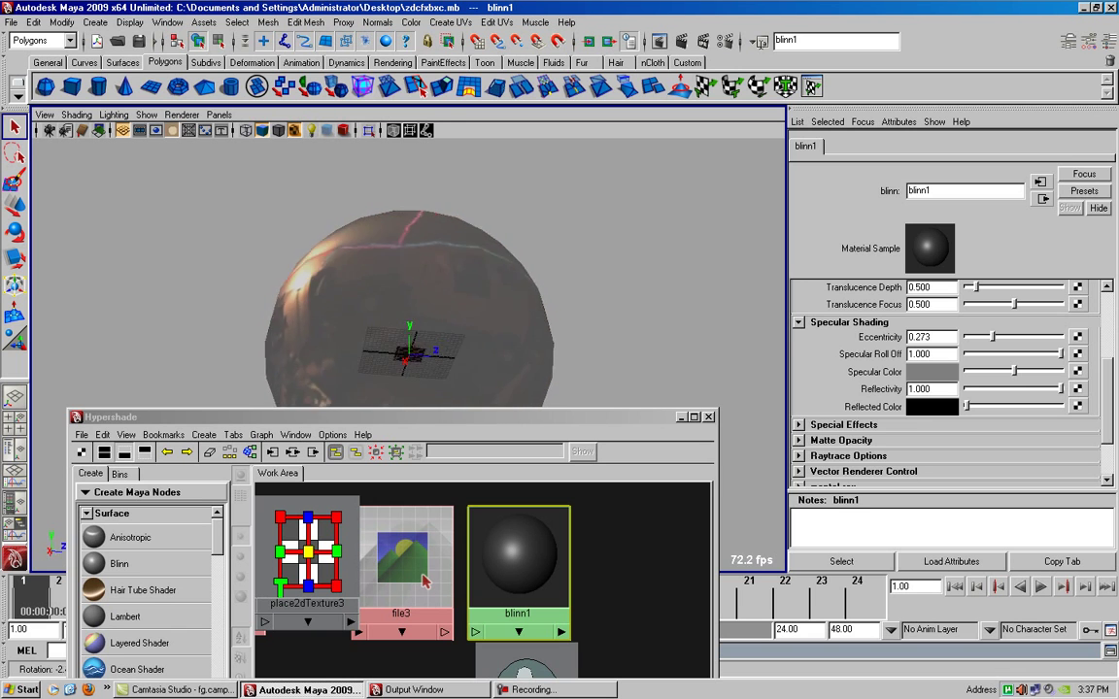
Step: Delete the Room_Lrg IBL sphere, frame the cylinder on the floor, and render again
right_click(487, 291)
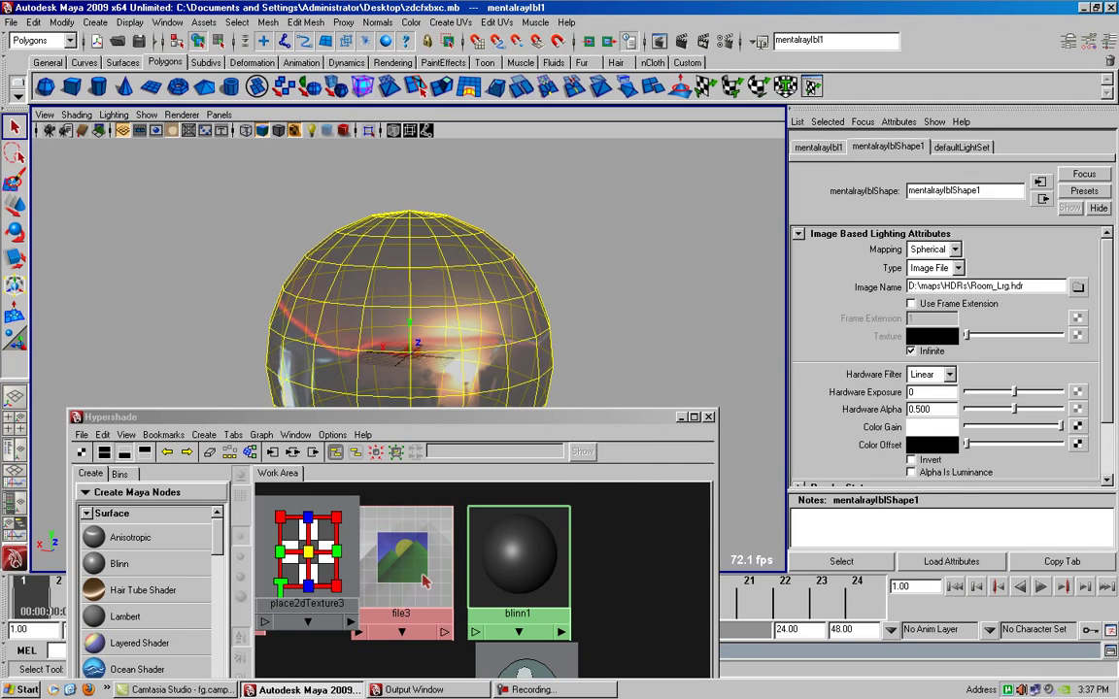
key(Delete)
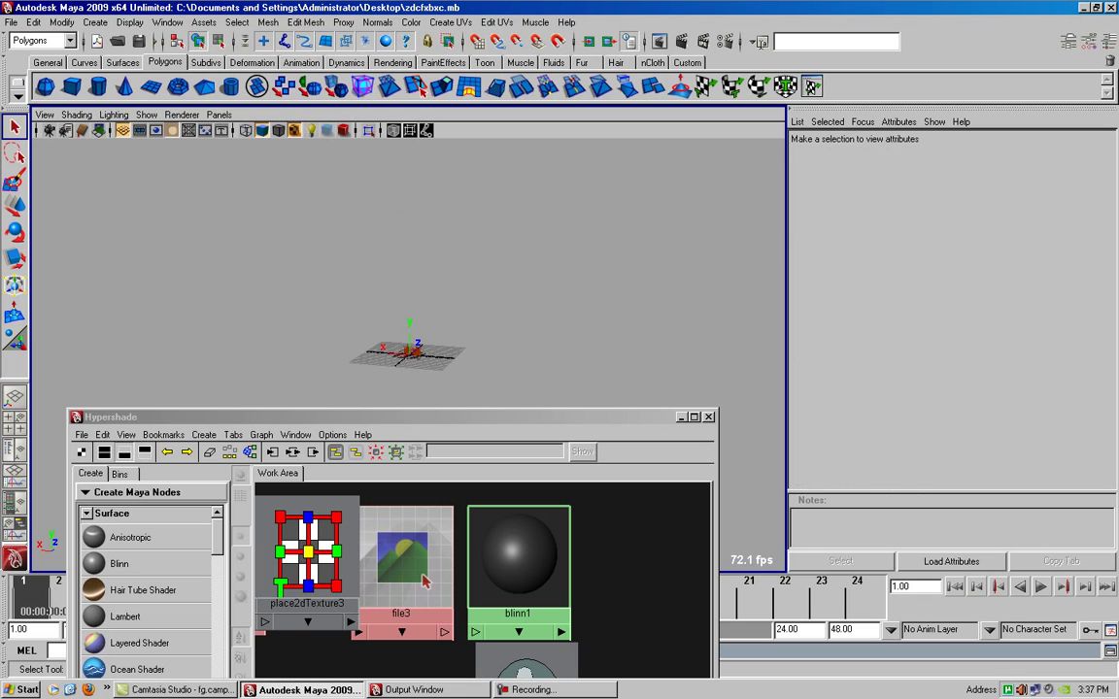
key(f)
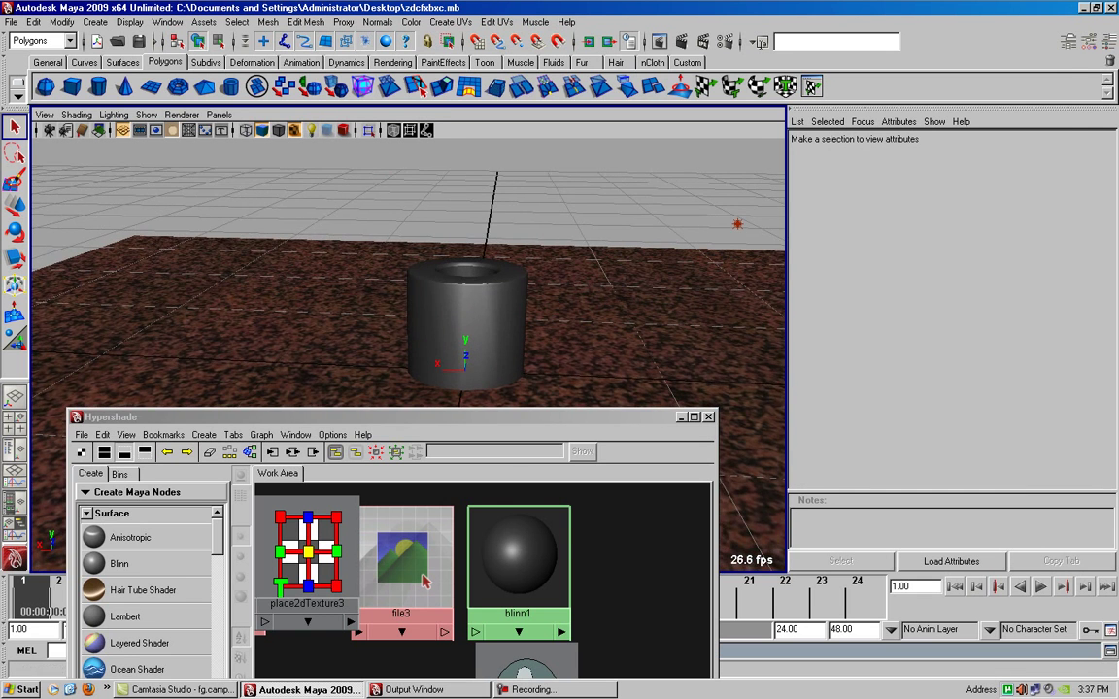
click(588, 41)
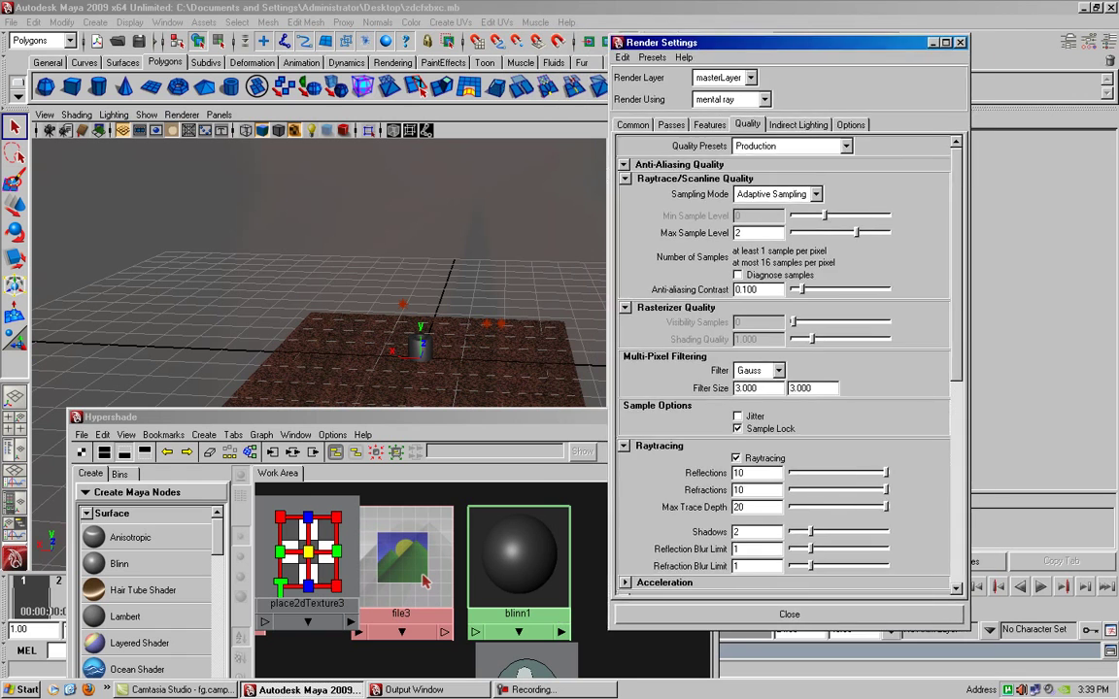
Step: Move Render Settings aside and start a New Scene, discarding the old scene's changes
drag(641, 33, 706, 46)
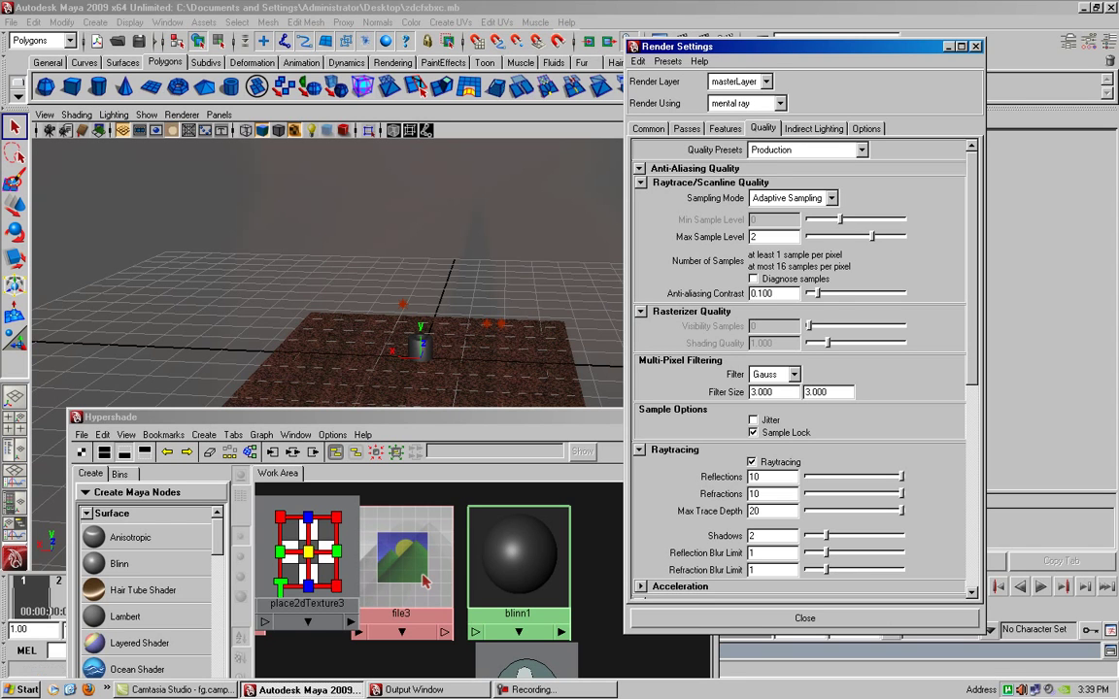
key(alt+f)
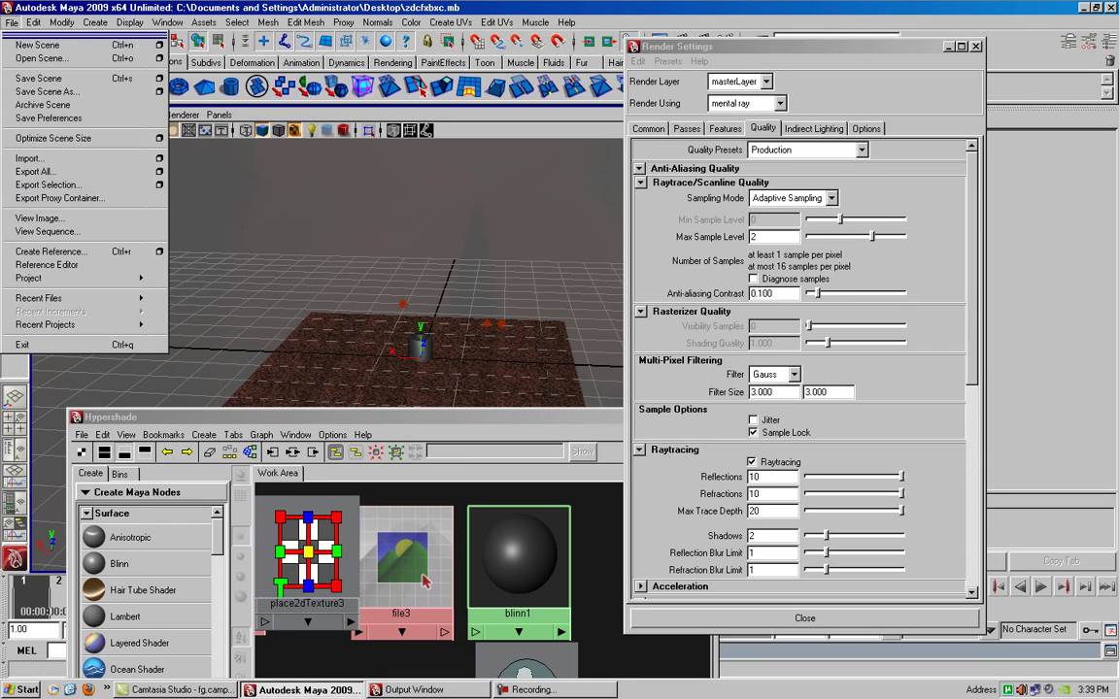
key(Return)
click(612, 324)
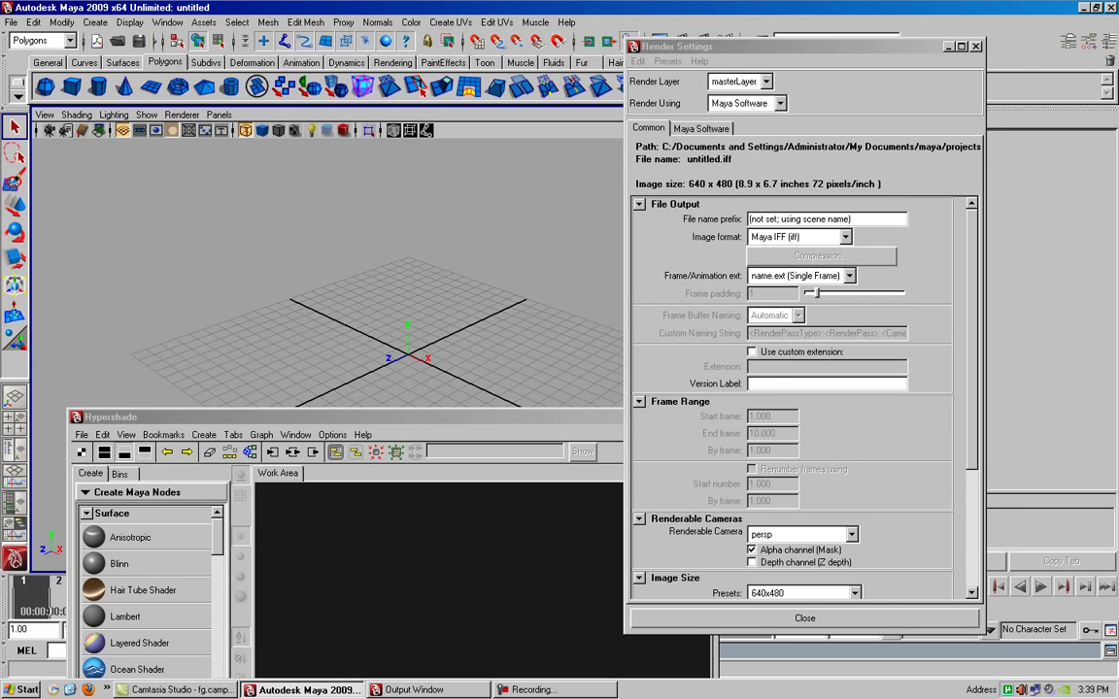
Step: Close the Render Settings and Hypershade windows in the new untitled scene
key(alt+F4)
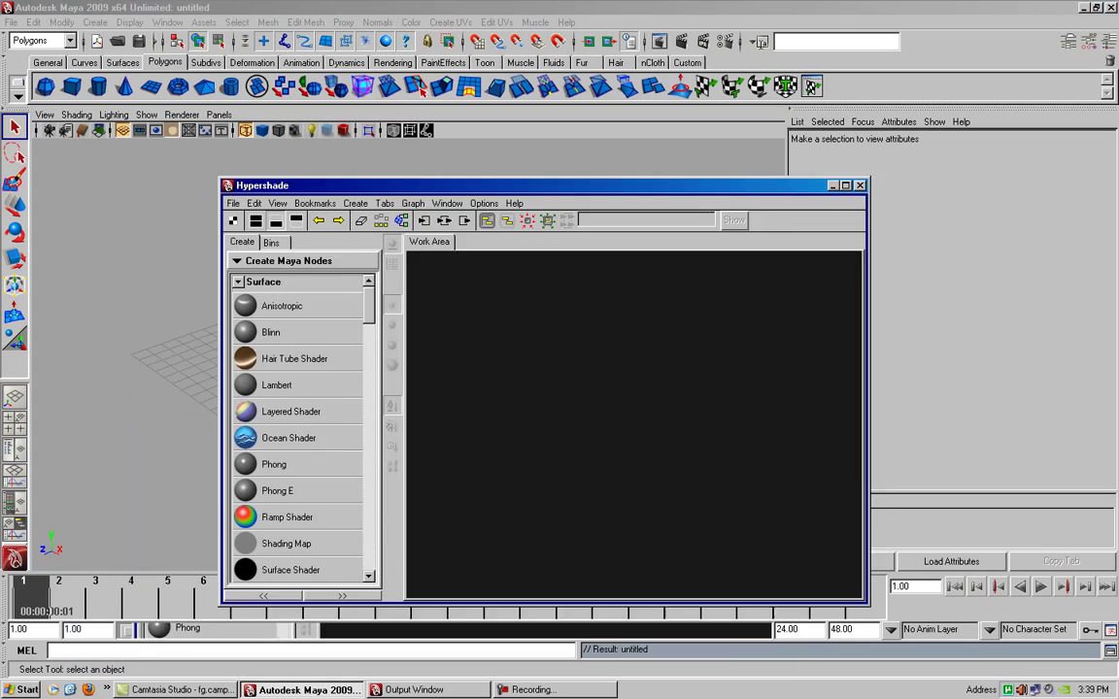
key(alt+F4)
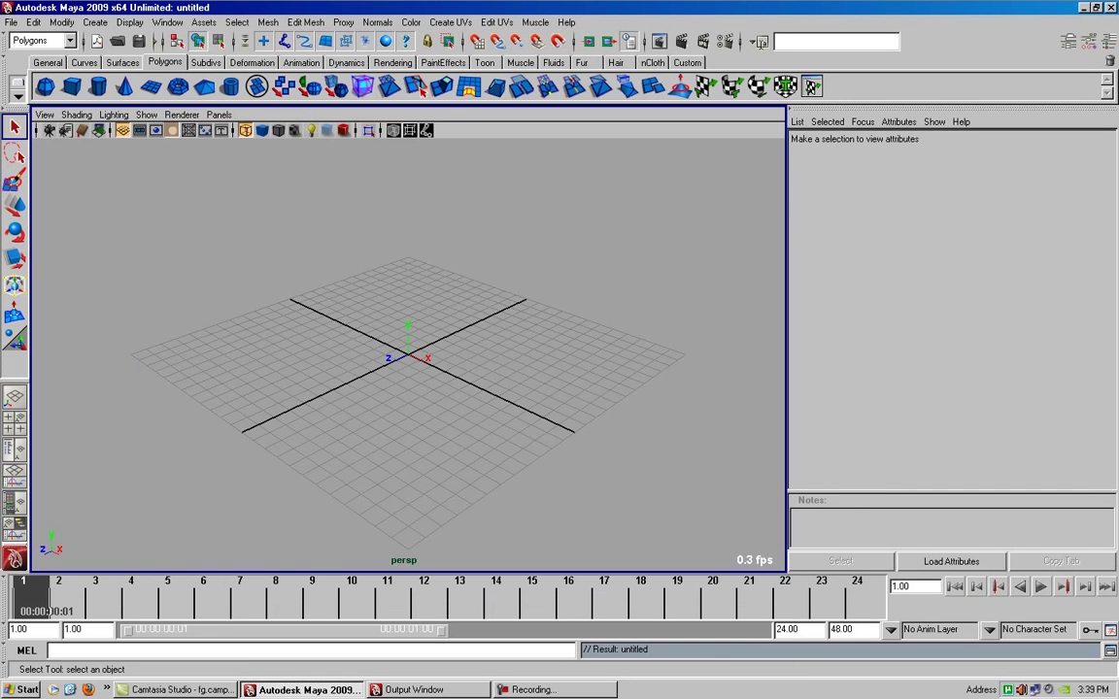
scroll(408, 355, up, 1)
scroll(408, 355, up, 2)
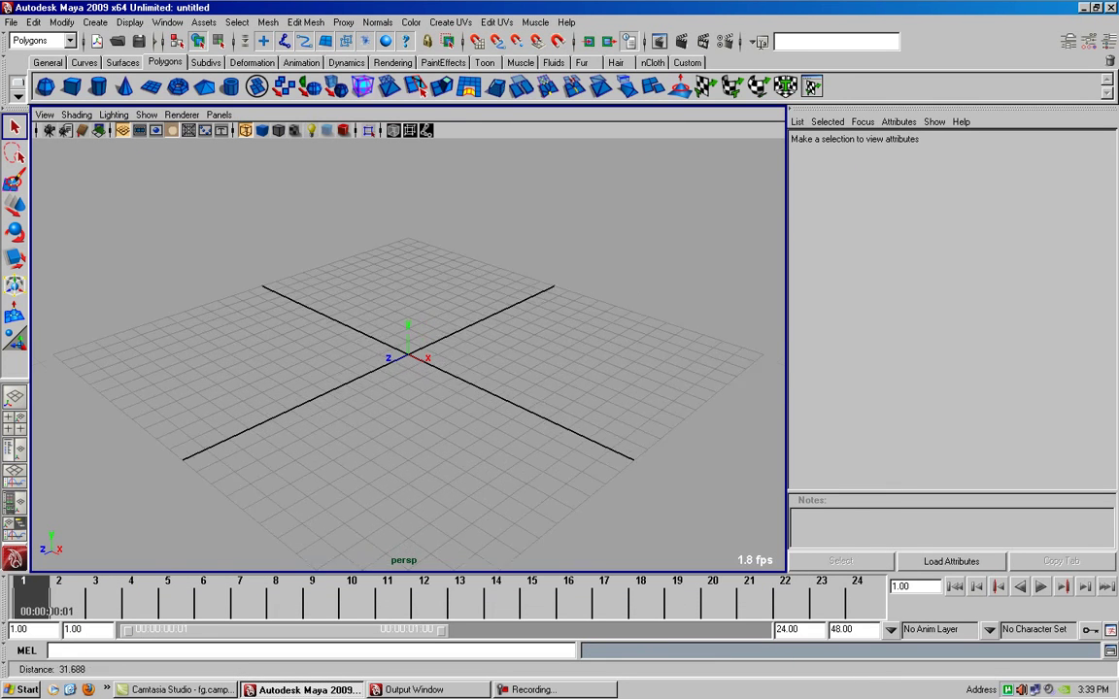
Step: Add polygon plane pPlane1 at the origin from the Polygon Plane shelf icon
alt+drag(408, 354, 505, 349)
alt+middle_drag(505, 349, 466, 331)
alt+drag(466, 330, 486, 336)
alt+middle_drag(485, 335, 408, 282)
alt+right_drag(407, 282, 427, 310)
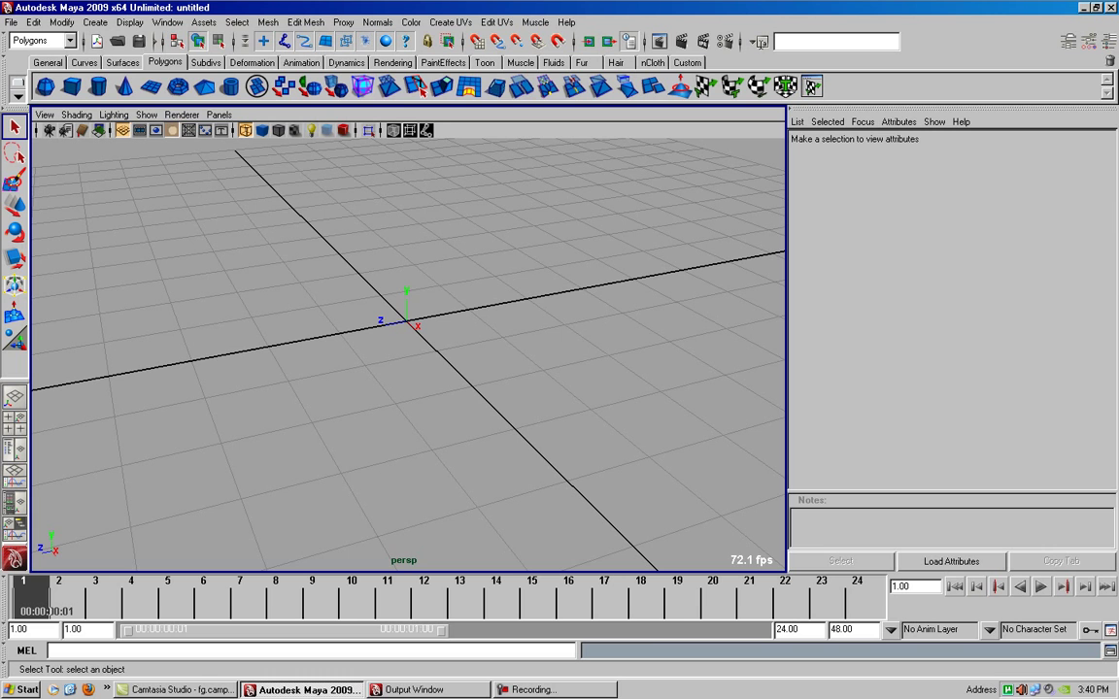
click(150, 86)
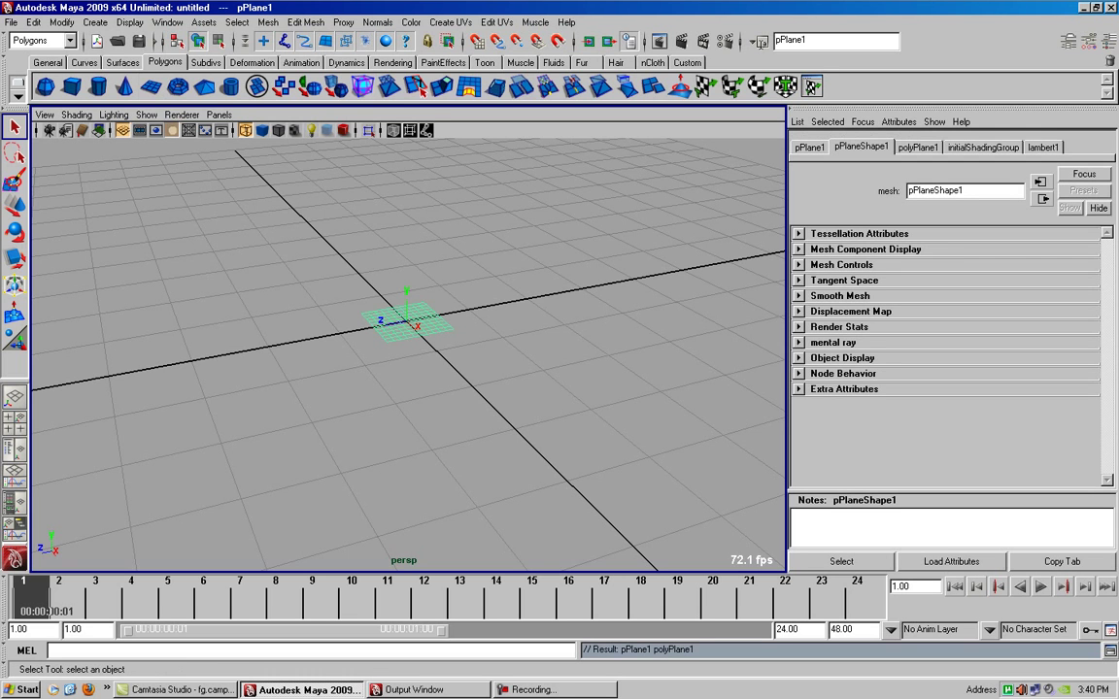
Step: Scale pPlane1 up into a large floor and raise it slightly along Y
key(r)
drag(406, 320, 467, 321)
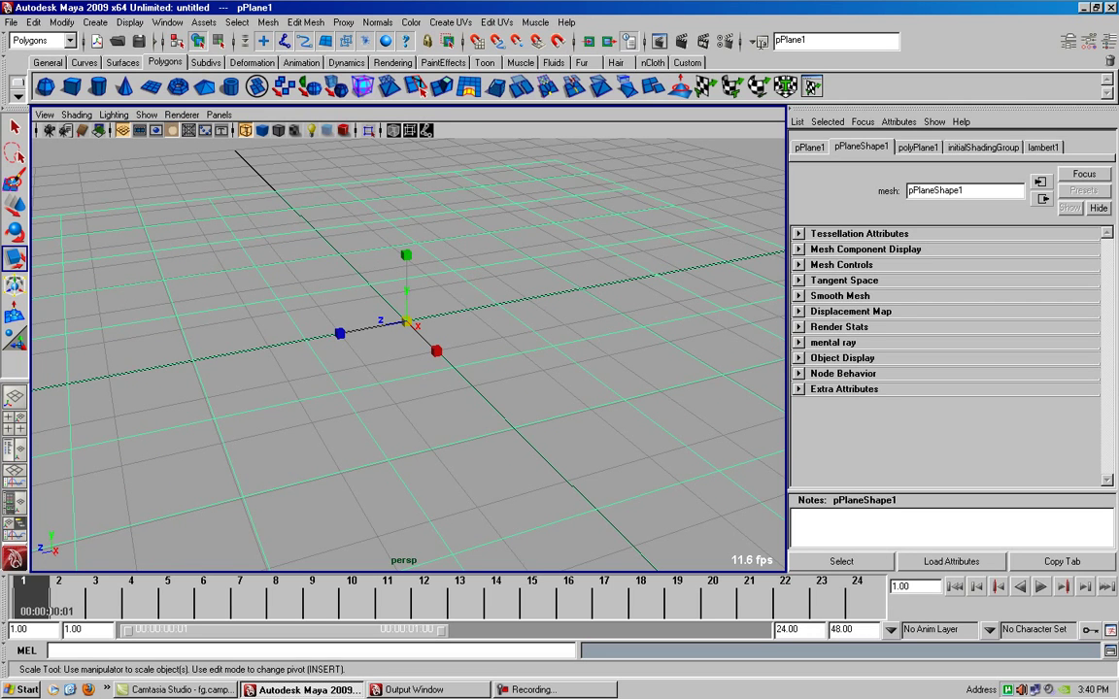
drag(406, 320, 466, 320)
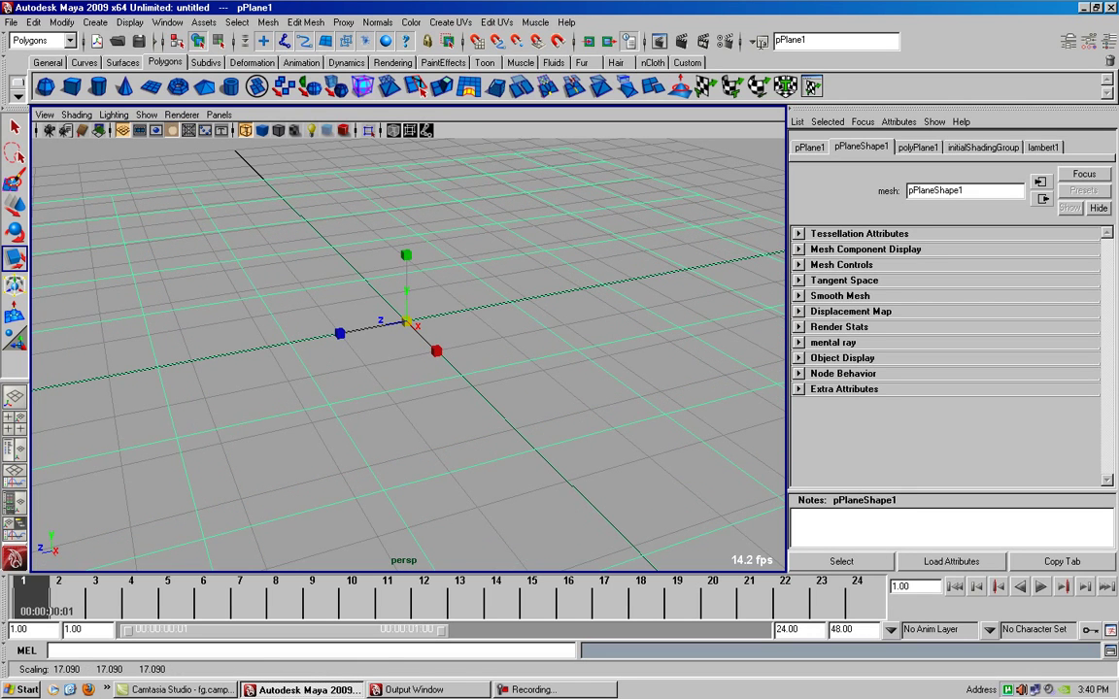
key(w)
drag(406, 281, 406, 272)
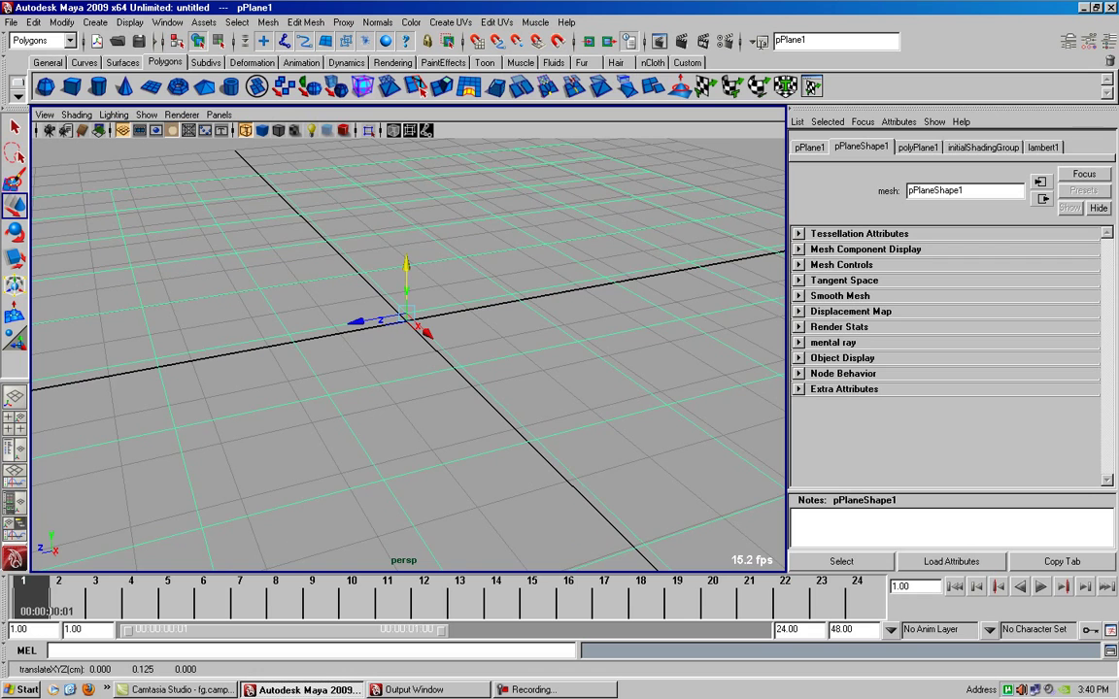
scroll(408, 354, down, 2)
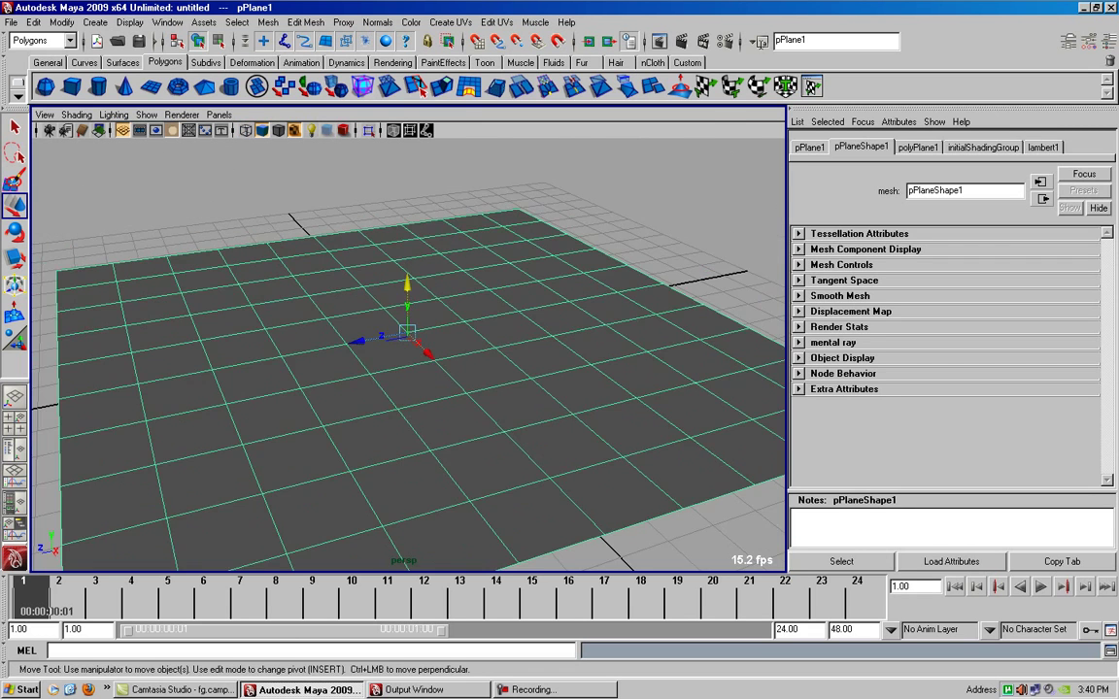
alt+drag(408, 355, 408, 408)
scroll(408, 354, up, 3)
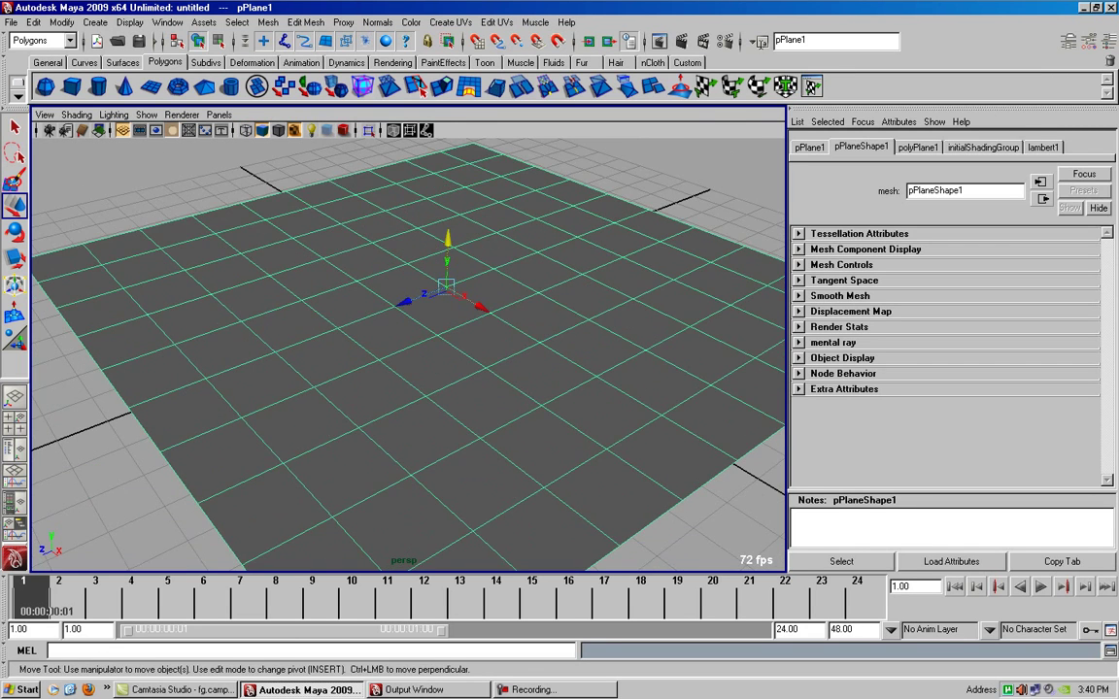
drag(448, 243, 448, 237)
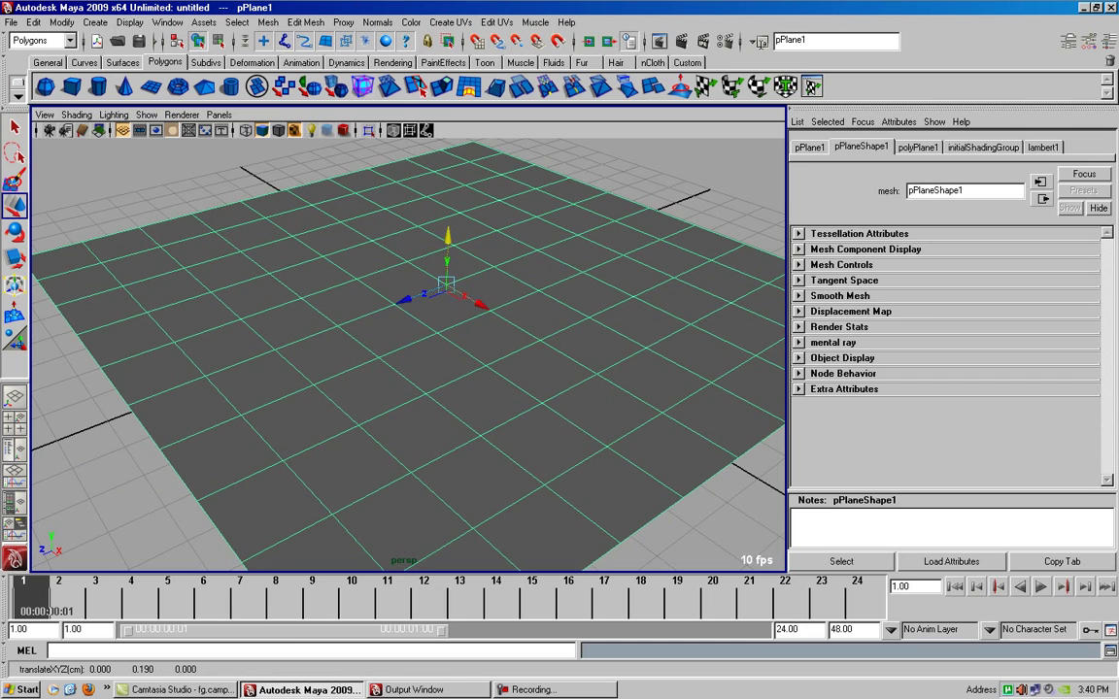
Step: Switch to the Scale tool and view the floor plane from a low, near edge-on angle
key(r)
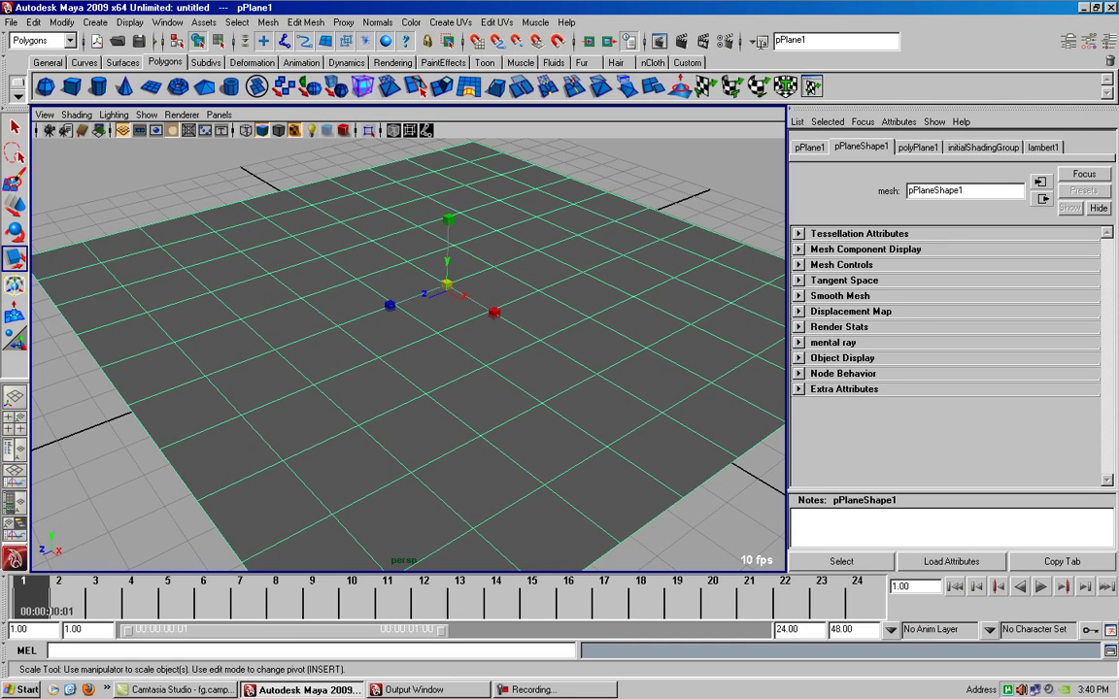
scroll(408, 354, down, 2)
scroll(408, 354, down, 2)
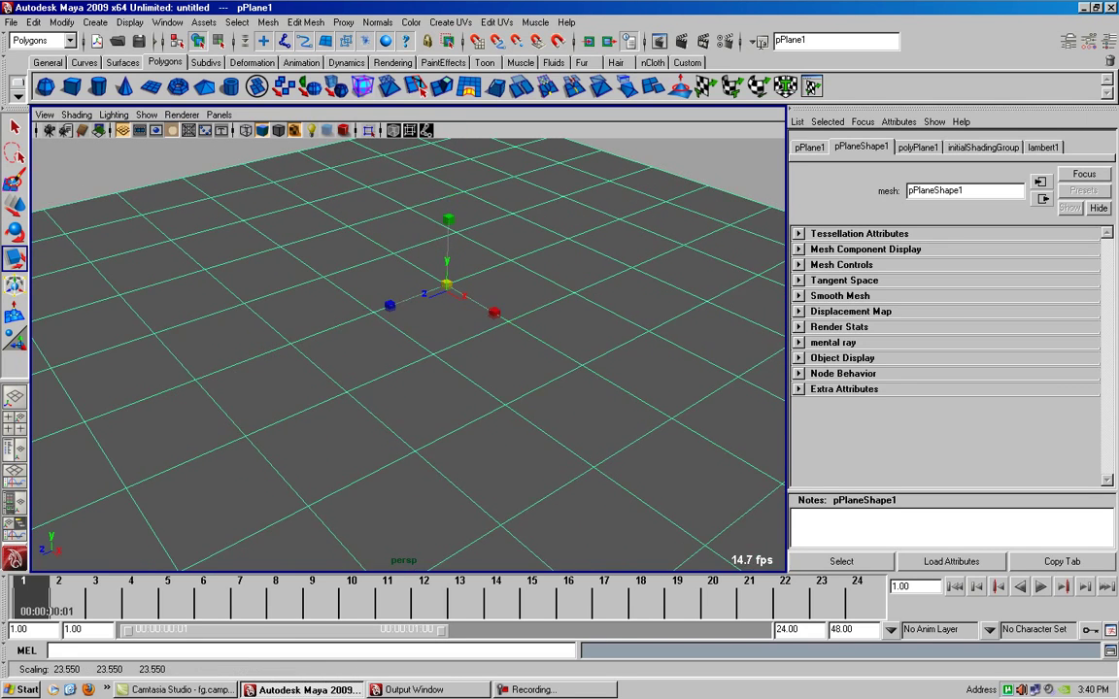
scroll(408, 354, down, 2)
mouse_move(408, 355)
alt+mouse_down()
mouse_move(416, 287)
mouse_move(388, 321)
mouse_move(418, 340)
mouse_move(567, 532)
alt+mouse_up()
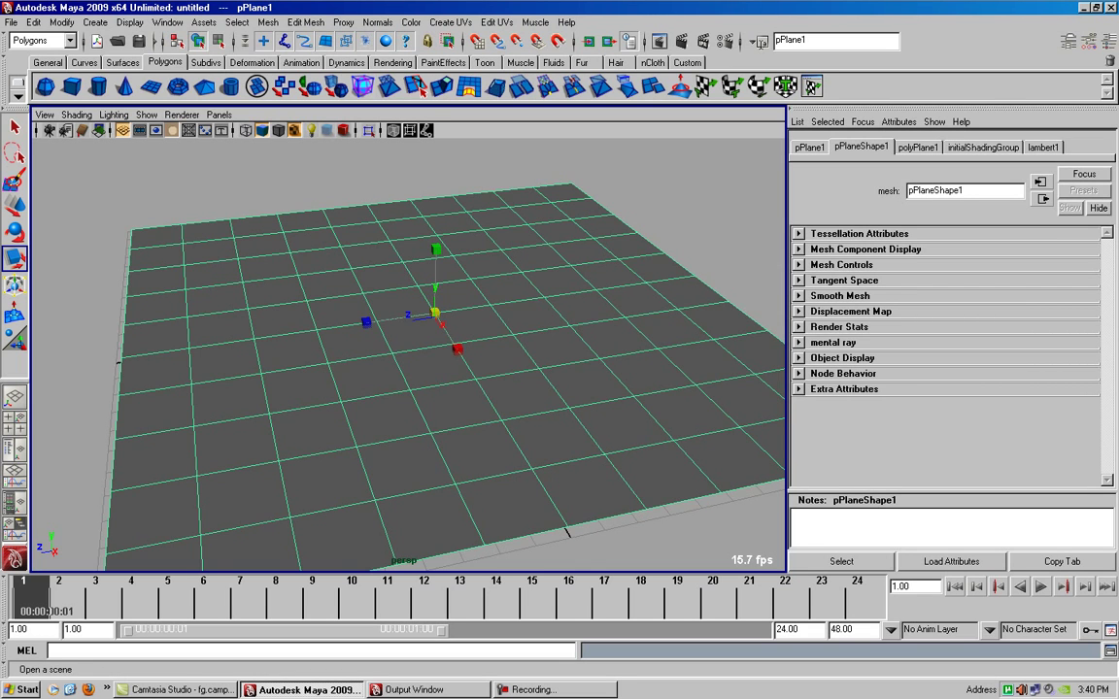
scroll(408, 340, down, 2)
scroll(408, 340, down, 2)
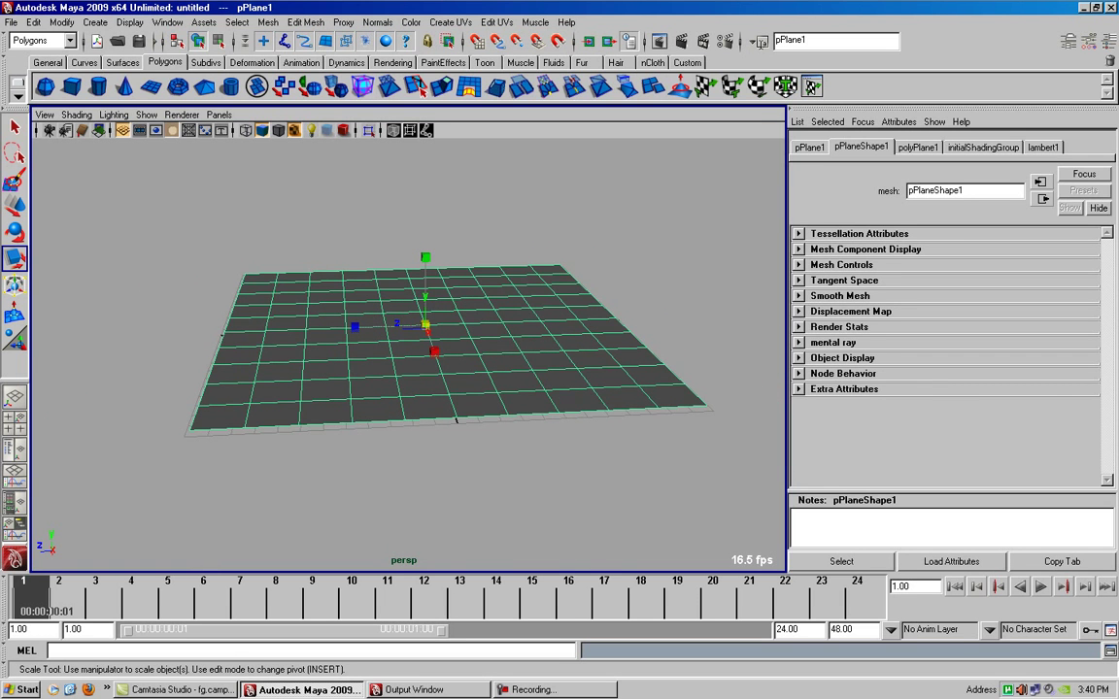
Step: Maximize the side view and activate the EP Curve Tool from the Curves shelf
key(space)
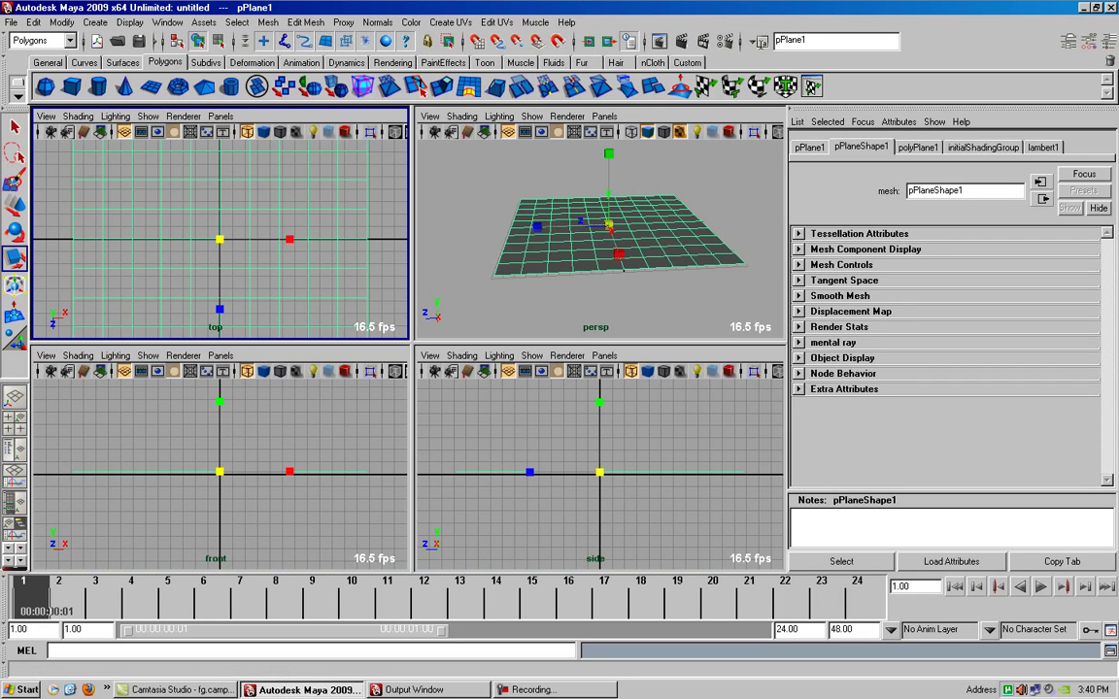
key(space)
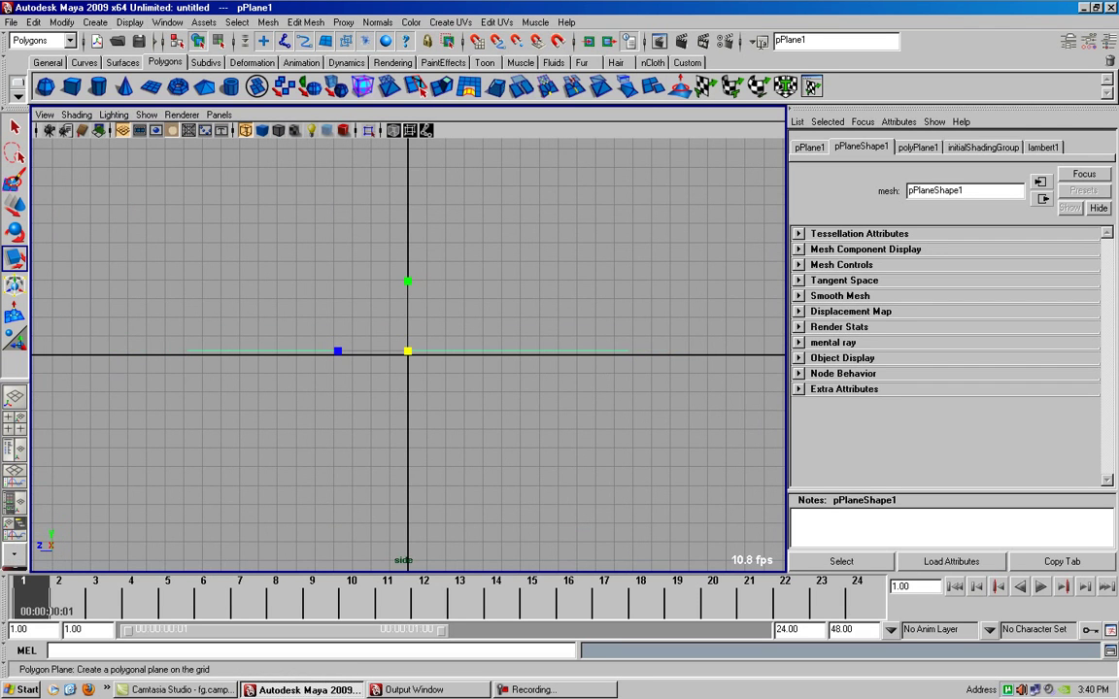
click(84, 62)
click(97, 86)
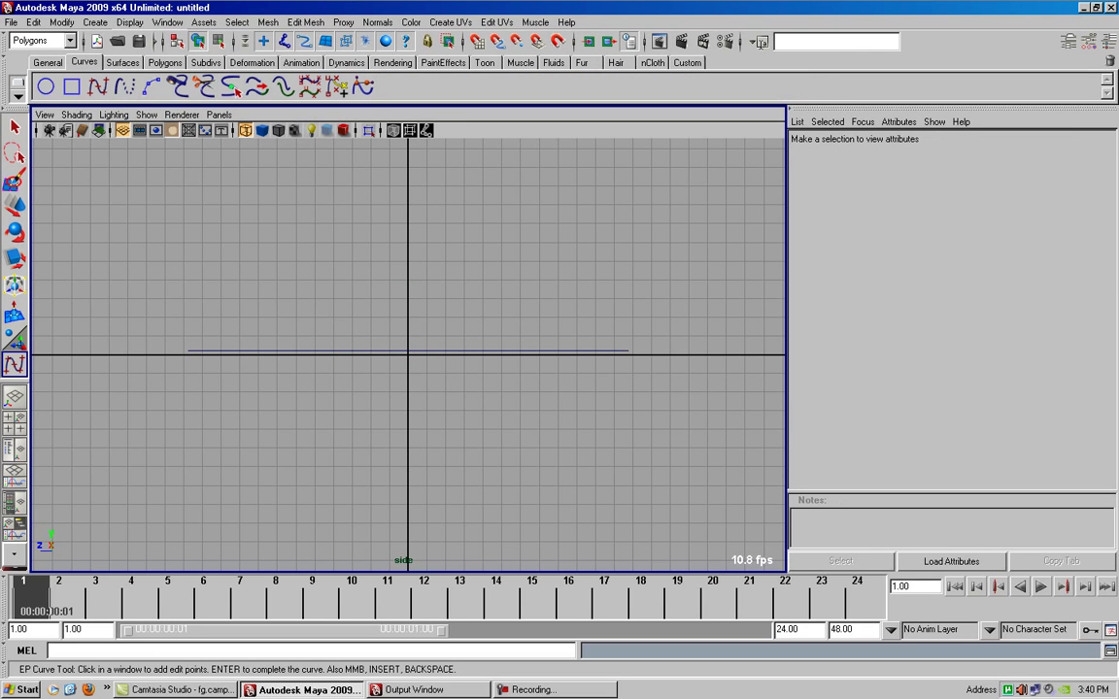
Step: Trace the vase outline from lip through neck and body down to the origin, finishing curve1 with 11 spans
click(387, 180)
click(379, 161)
click(358, 154)
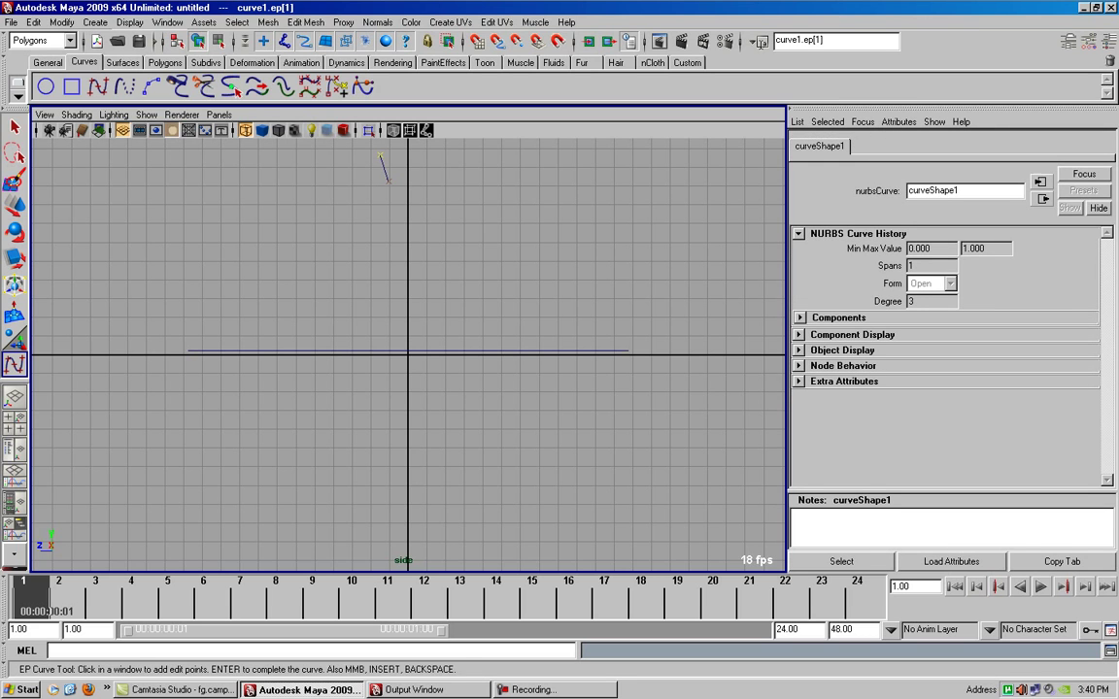
click(374, 174)
click(359, 203)
click(336, 210)
click(339, 249)
click(360, 302)
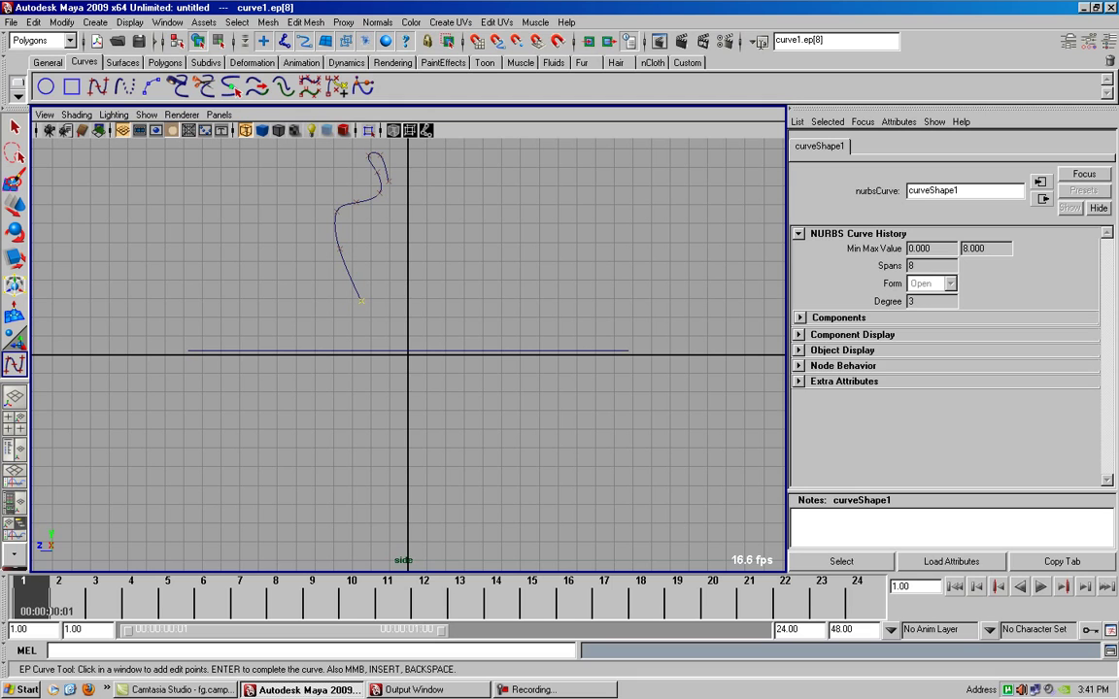
click(374, 342)
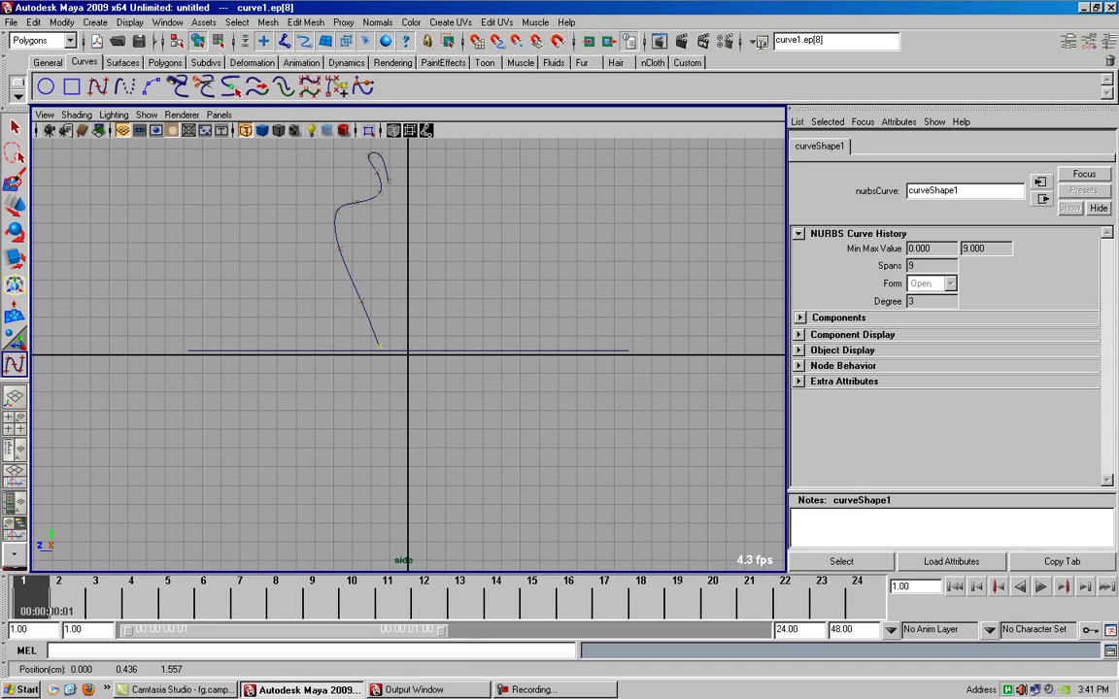
drag(375, 342, 373, 347)
drag(373, 348, 381, 347)
click(408, 351)
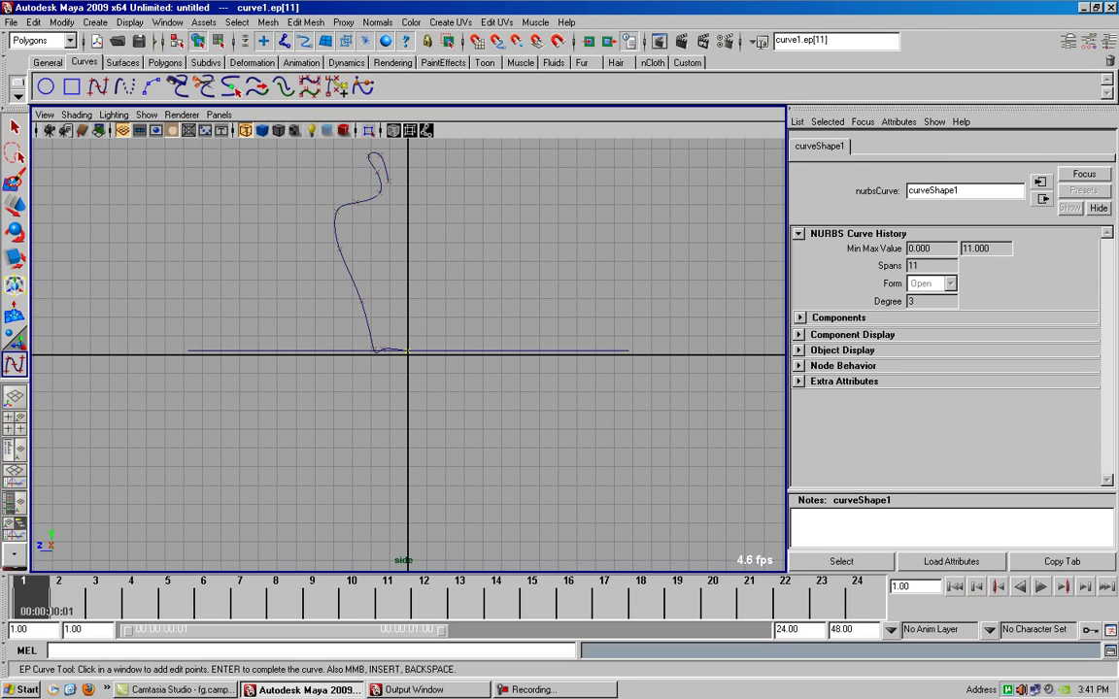
key(Return)
Step: Show curve1's control vertices, raise CV 10 and slide base CV 11 toward the centre axis
key(w)
scroll(350, 341, up, 2)
scroll(350, 341, up, 2)
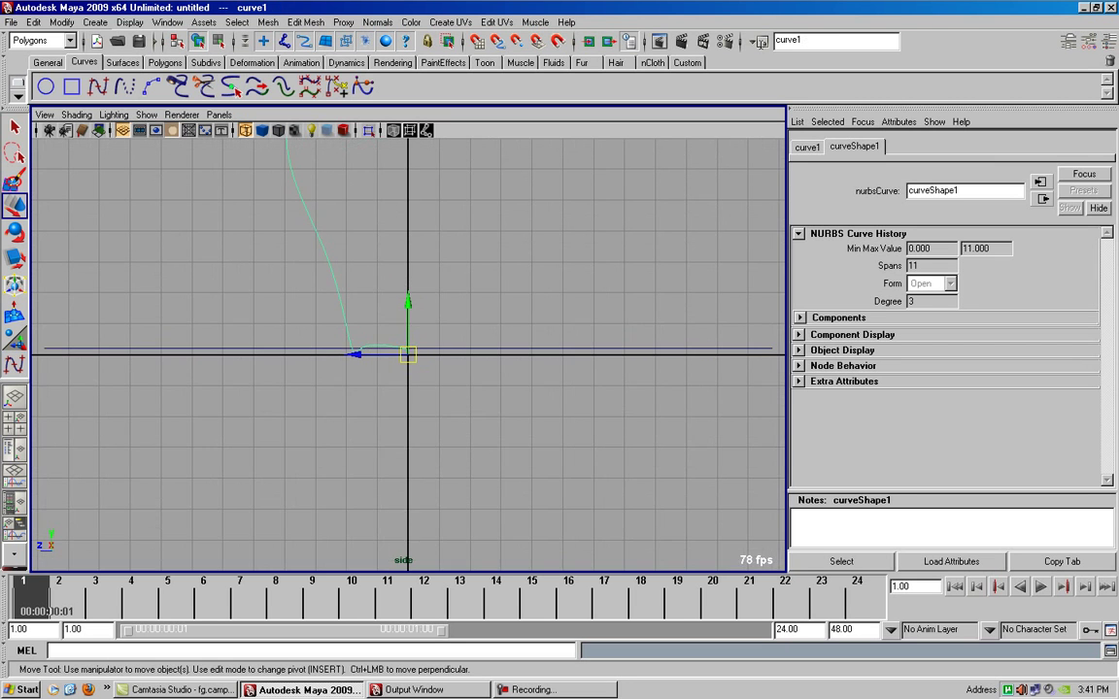
right_click(350, 341)
right_drag(350, 341, 286, 342)
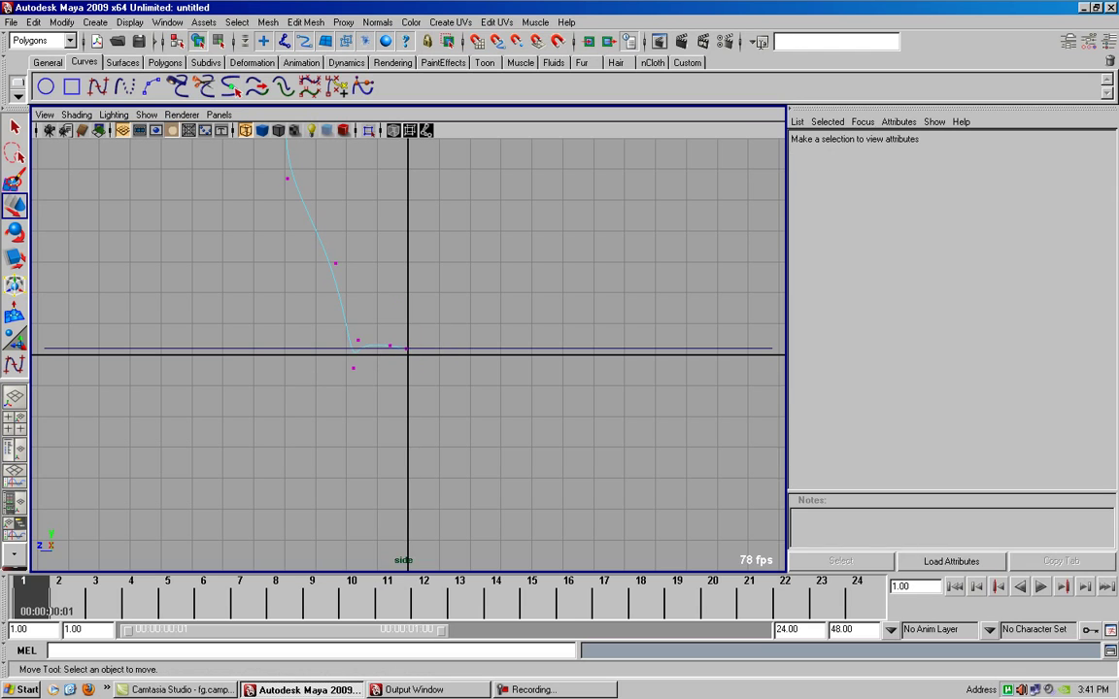
click(353, 368)
drag(353, 316, 354, 308)
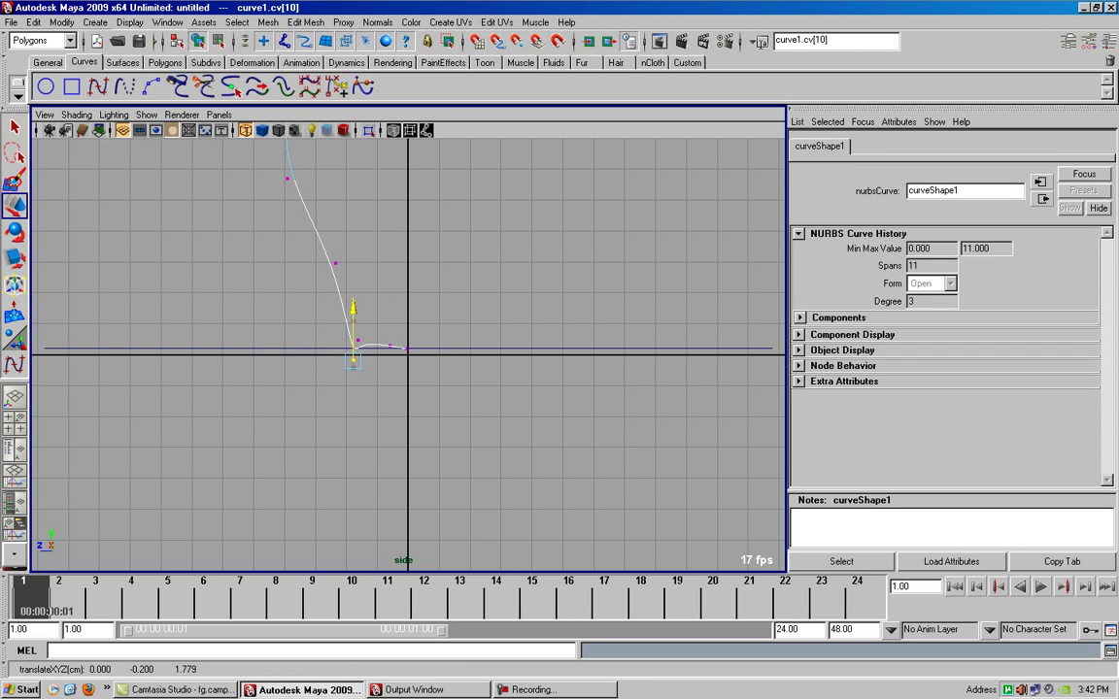
click(359, 341)
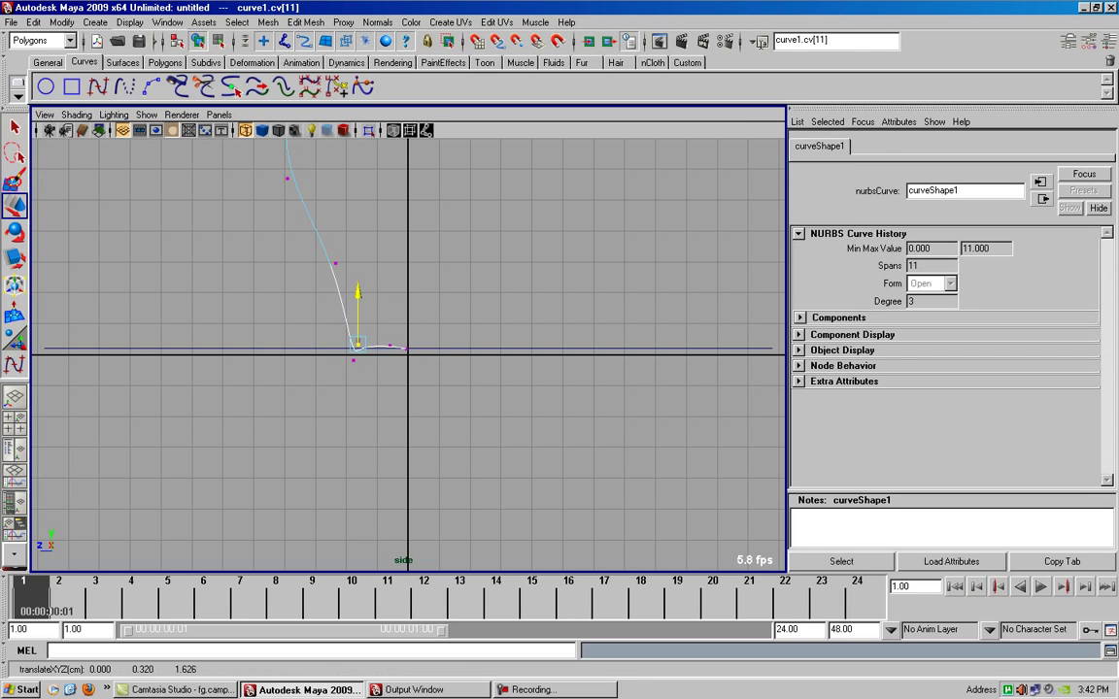
drag(304, 345, 327, 345)
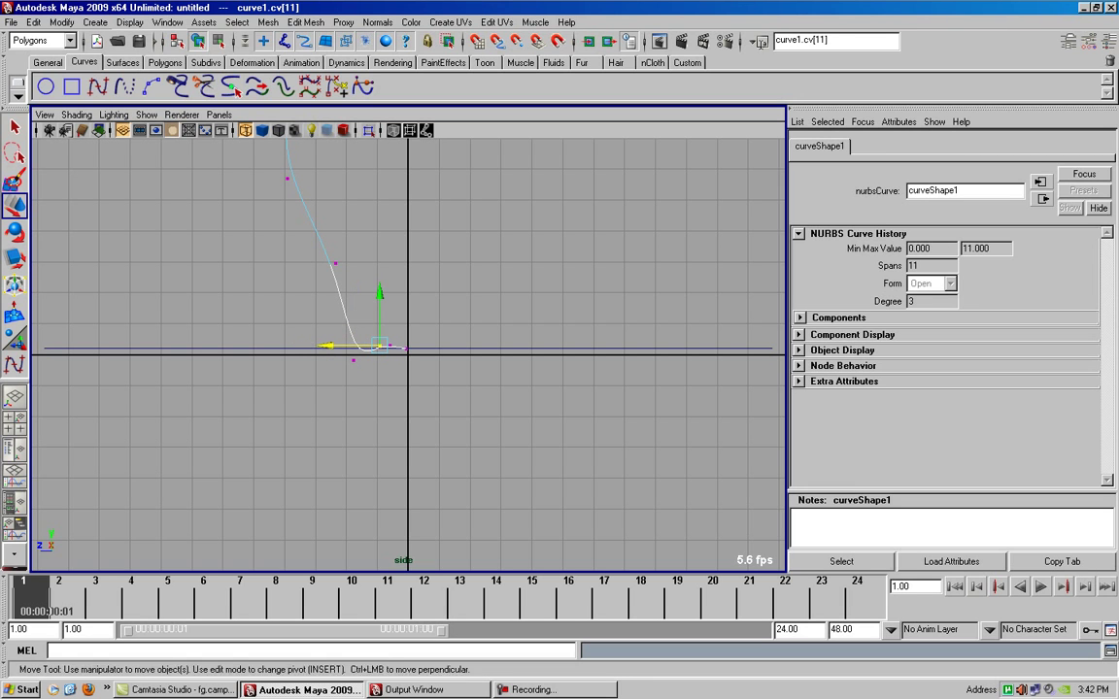
Step: Lift CV 10 again and shift base CV 12 to flatten the bottom
key(Escape)
click(353, 361)
drag(352, 325, 336, 309)
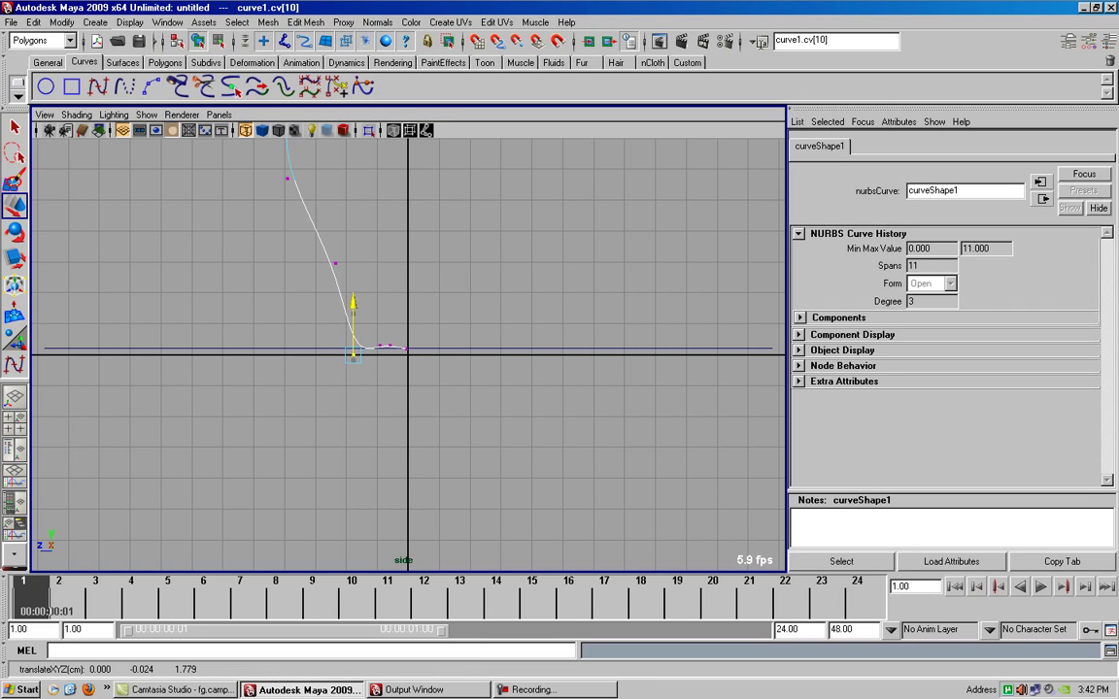
click(390, 346)
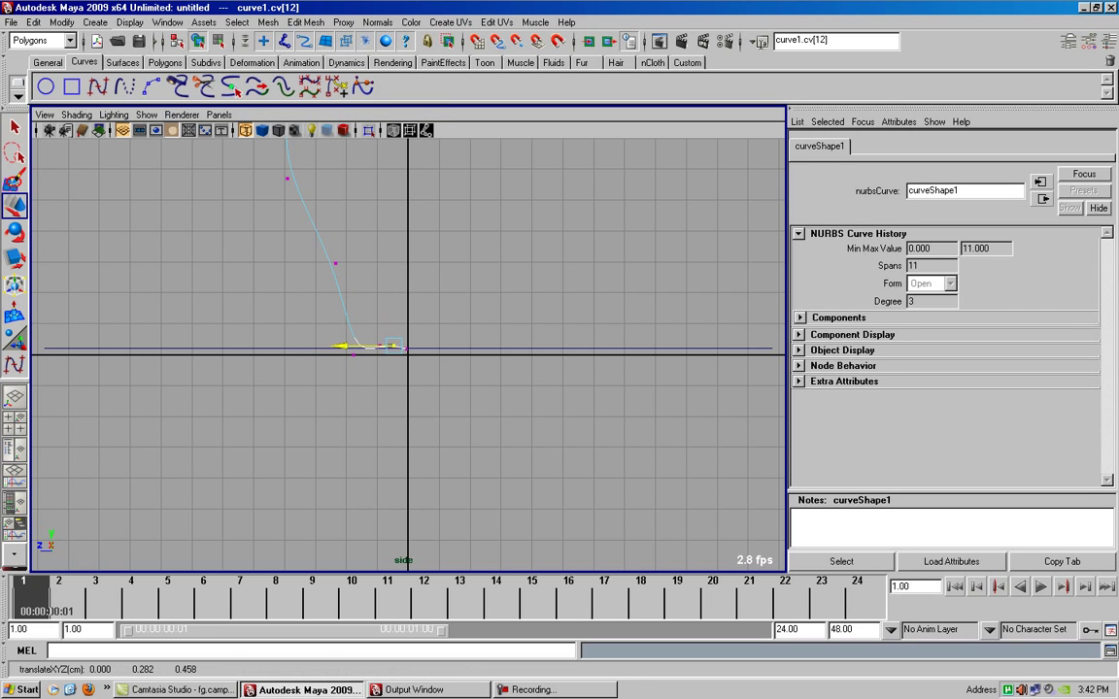
drag(390, 346, 435, 394)
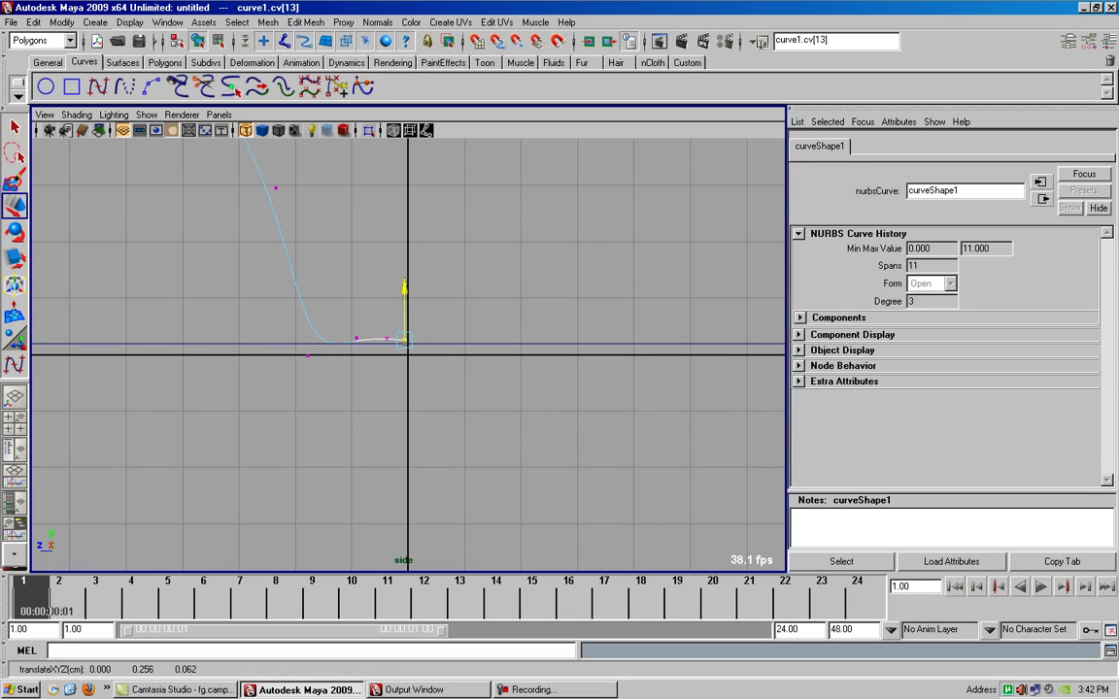
Step: Try moving CV 12 vertically, undo it, and nudge wall CV 9 slightly left
scroll(370, 338, up, 2)
scroll(369, 336, up, 2)
scroll(369, 336, up, 1)
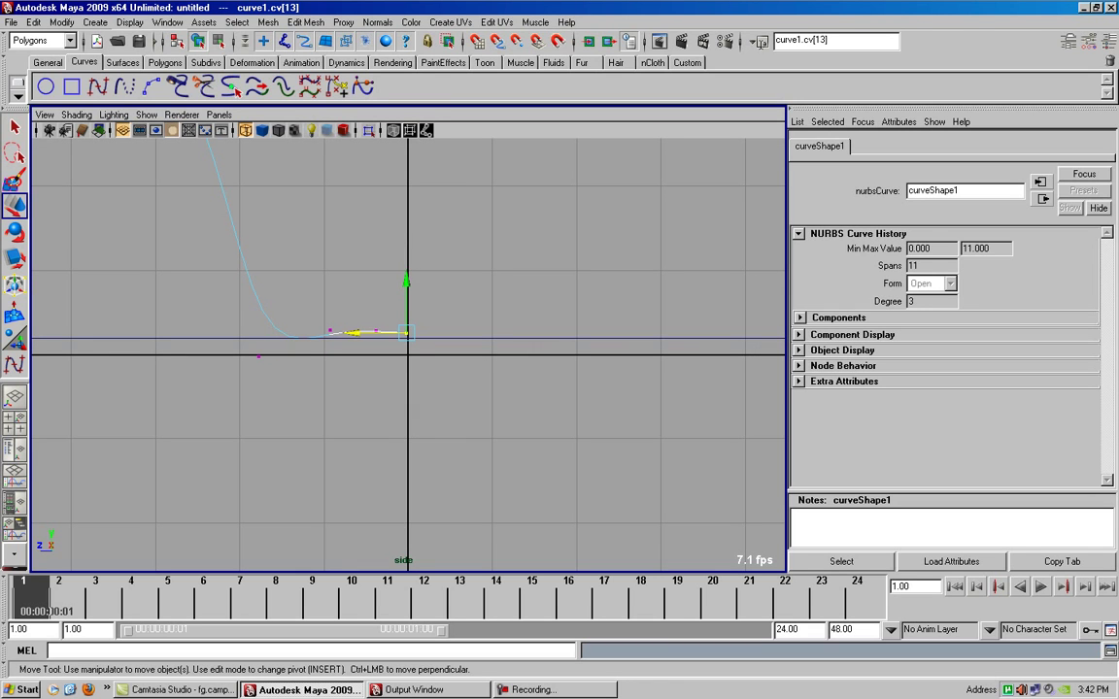
drag(369, 296, 394, 346)
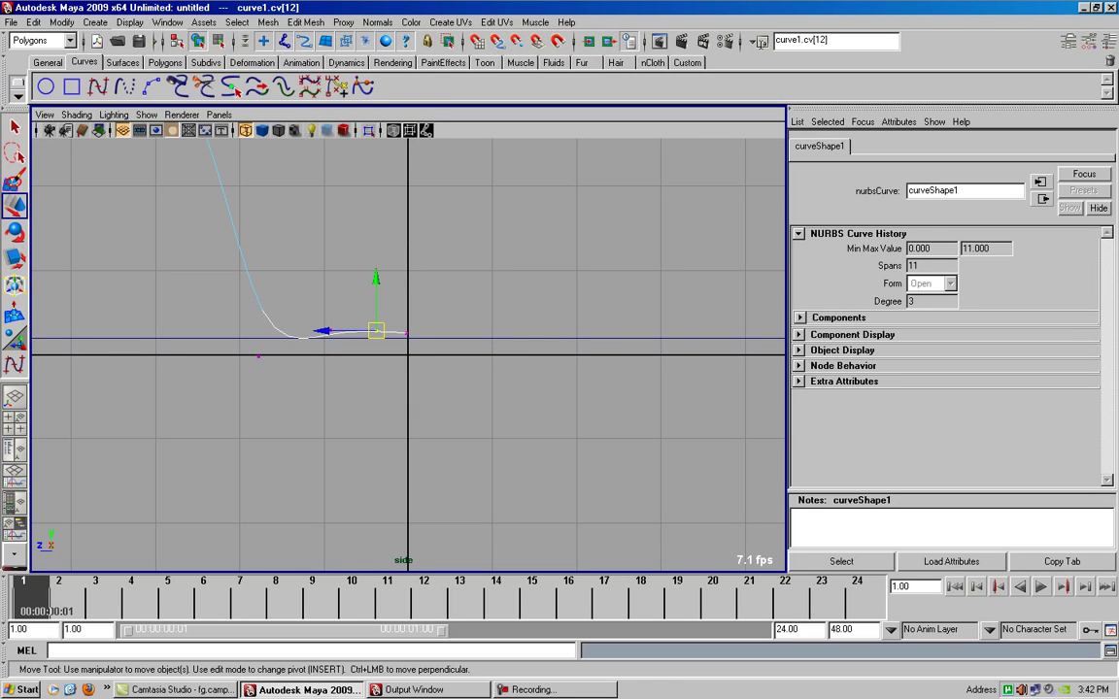
mouse_move(376, 282)
mouse_down()
mouse_move(420, 350)
mouse_move(406, 281)
mouse_up()
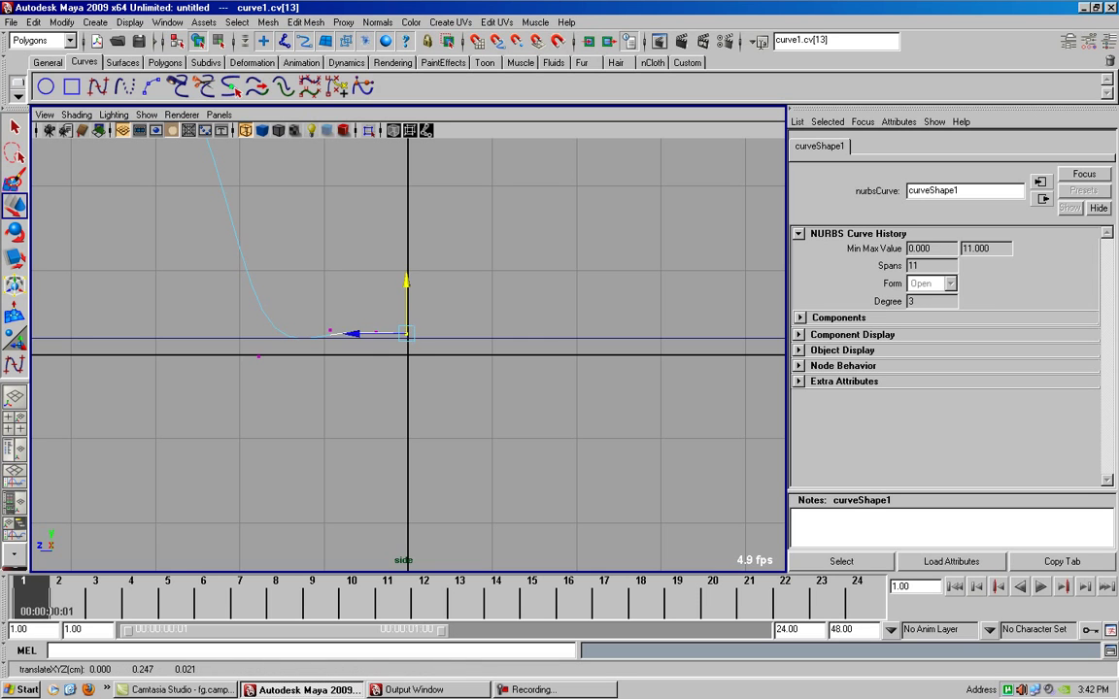
key(ctrl+z)
click(327, 254)
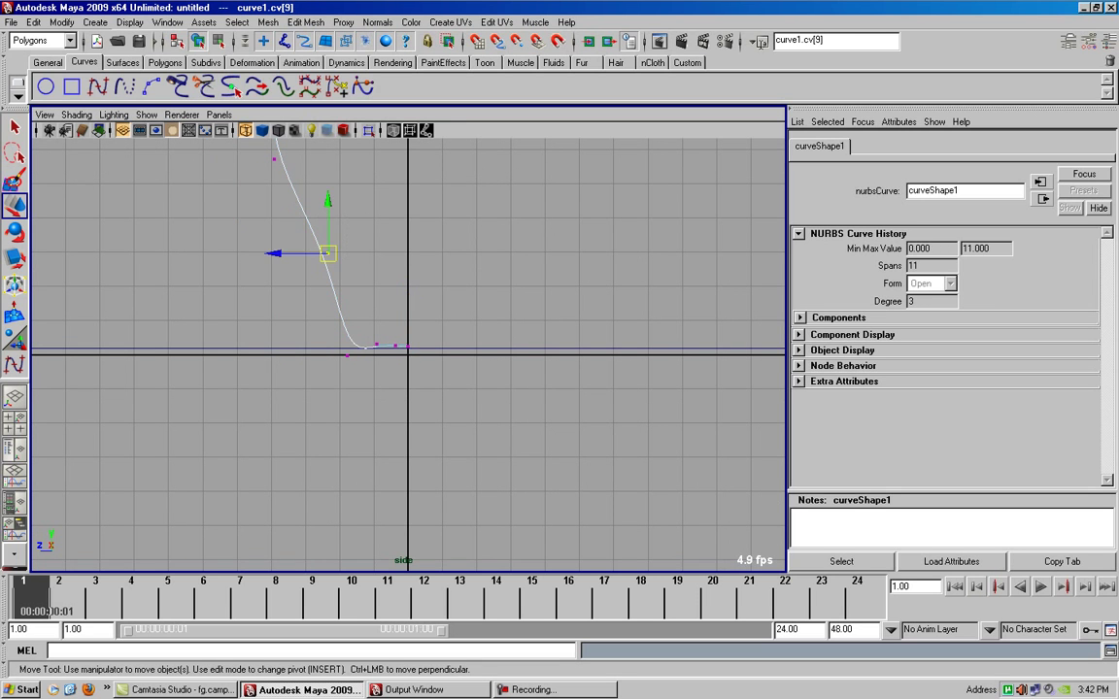
drag(292, 254, 286, 253)
right_click(330, 282)
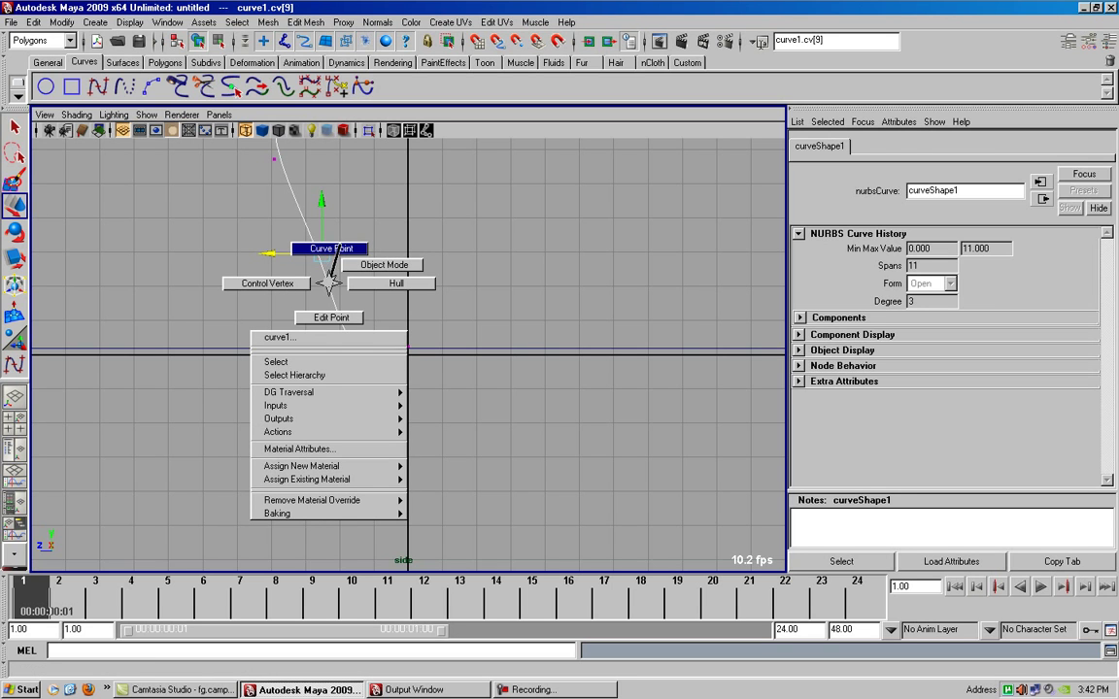
Step: Insert a knot on the lower vase wall via Surfaces Edit Curves > Insert Knot and show the CVs
click(301, 249)
click(331, 291)
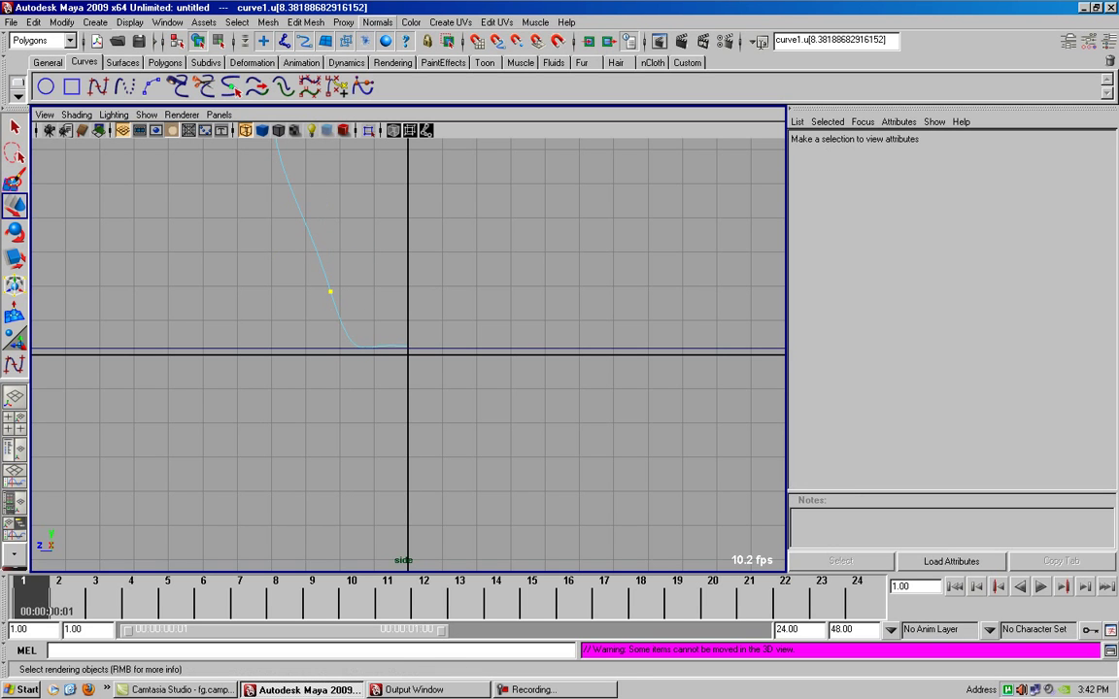
click(39, 40)
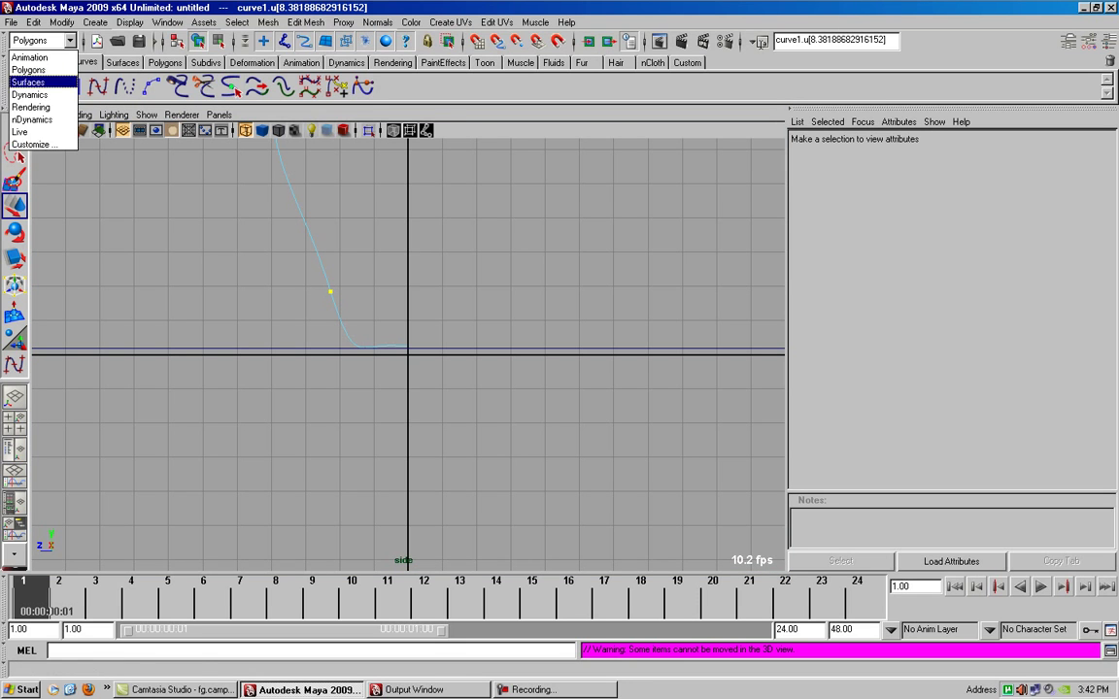
click(29, 75)
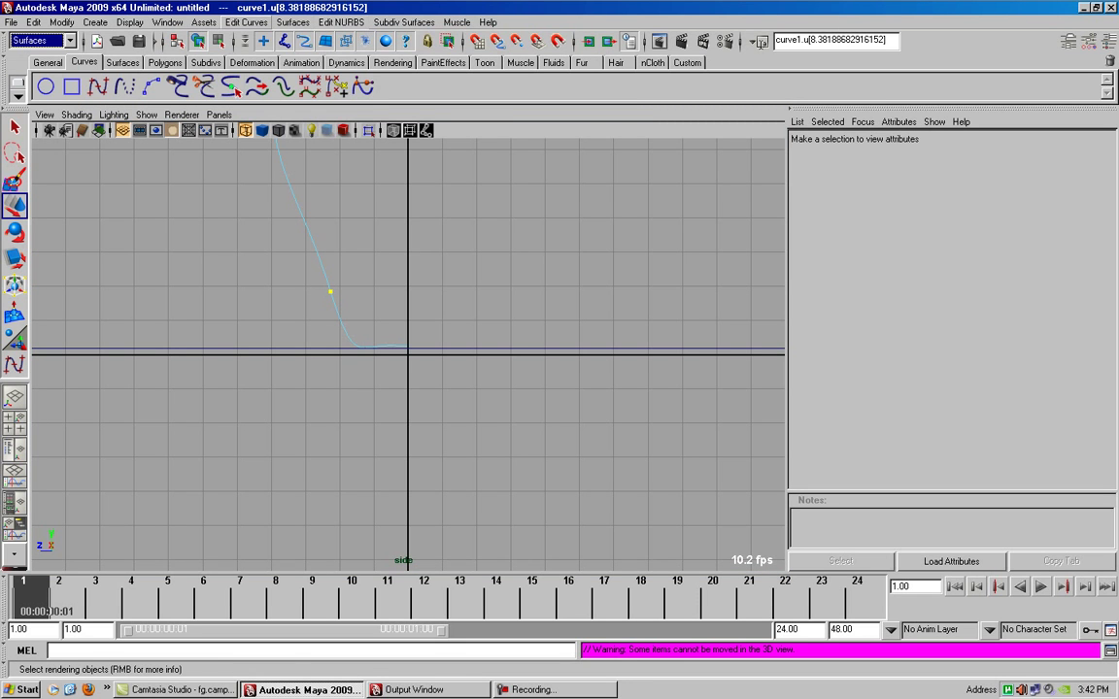
click(246, 22)
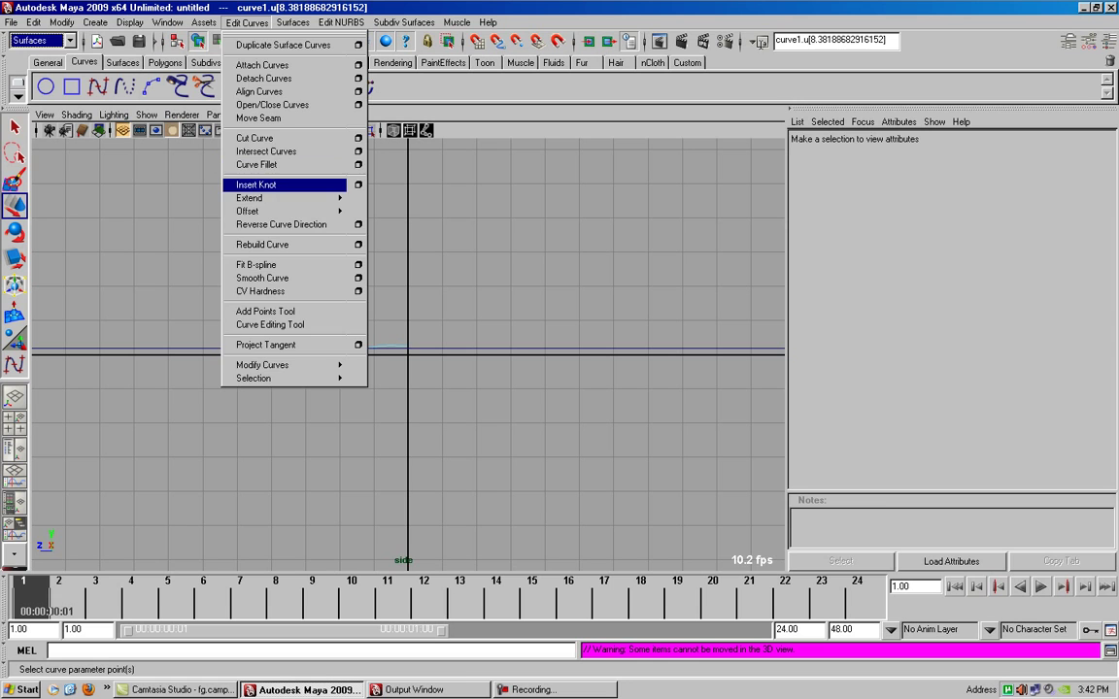
click(272, 184)
right_drag(335, 305, 270, 305)
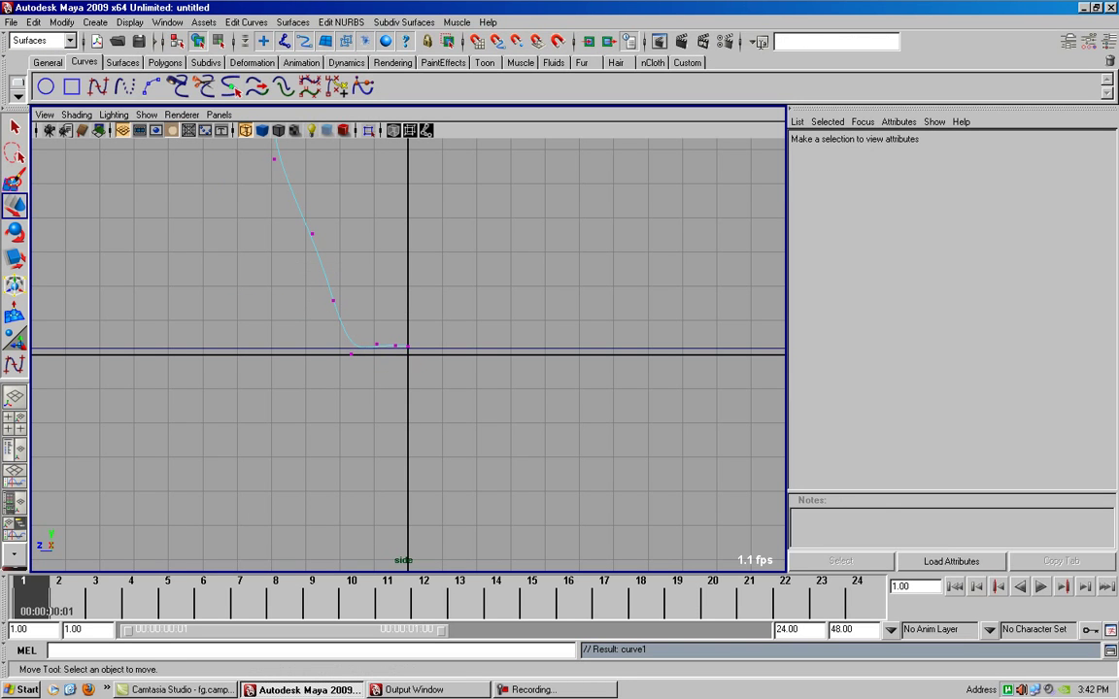
click(333, 300)
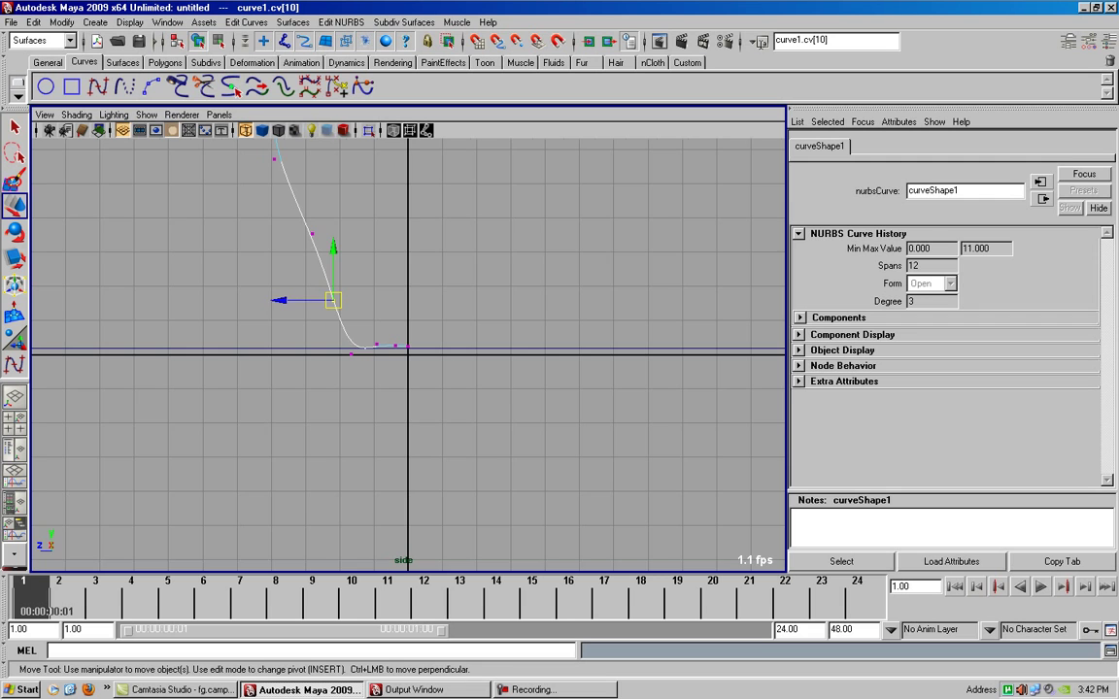
Step: Reframe curve1 and pull the lower CVs down to fill out the vase's belly
scroll(408, 354, up, 2)
scroll(408, 355, up, 3)
click(331, 352)
click(330, 309)
scroll(408, 353, up, 1)
alt+middle_drag(331, 309, 366, 490)
scroll(366, 491, down, 3)
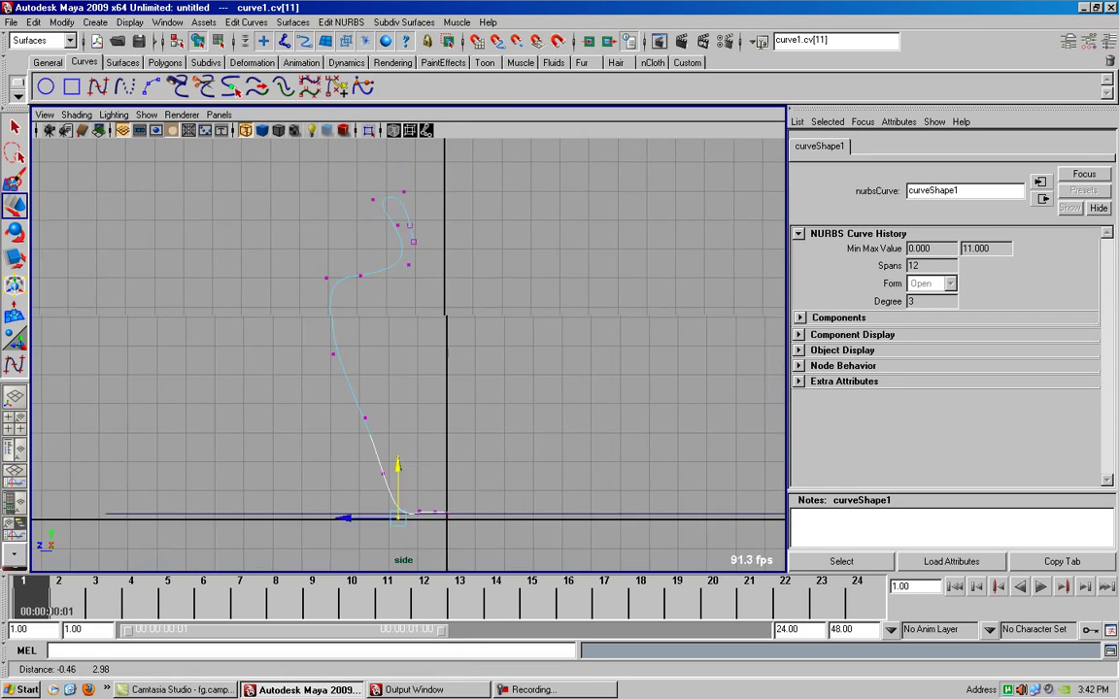
click(332, 451)
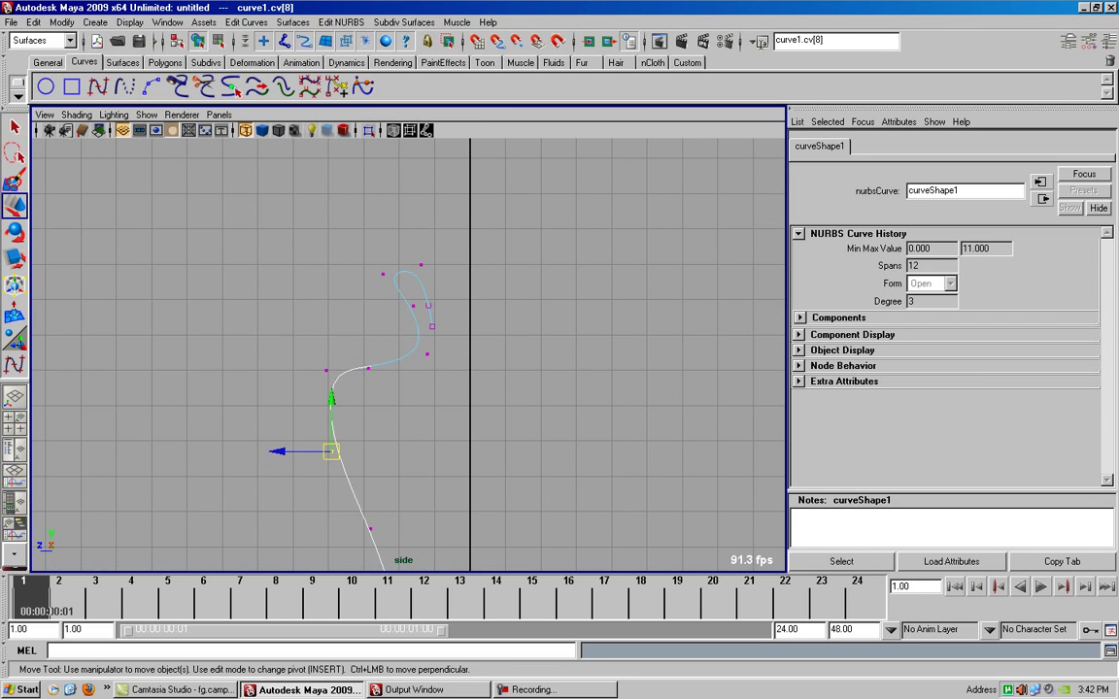
drag(331, 451, 332, 482)
alt+middle_drag(331, 482, 315, 386)
drag(351, 403, 376, 450)
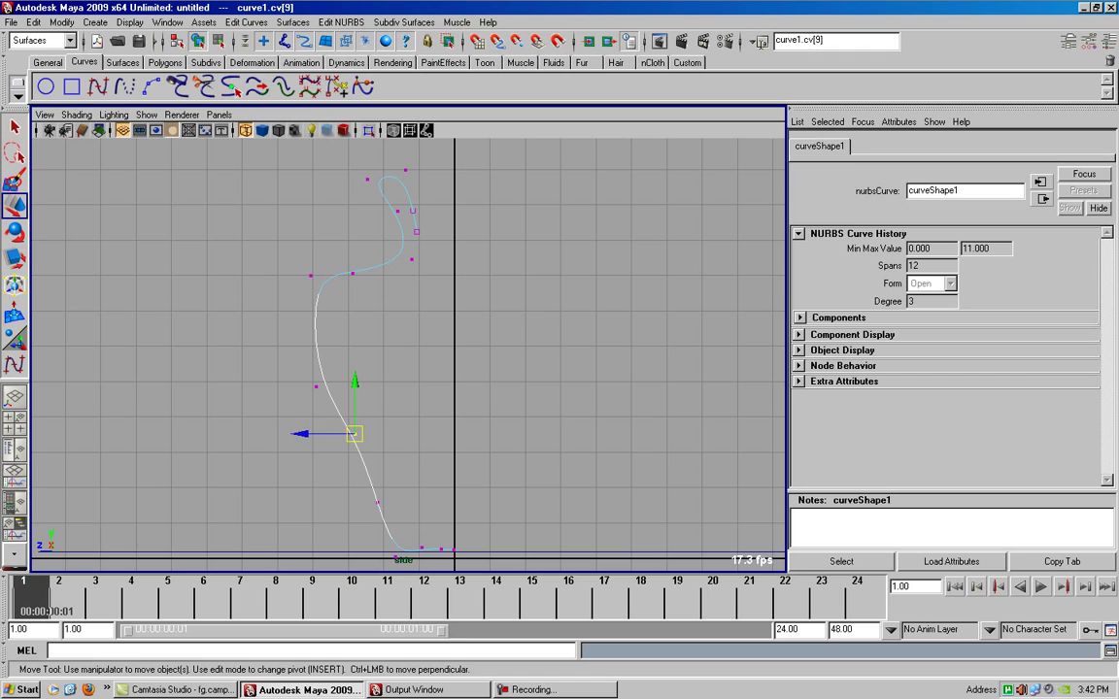
drag(354, 397, 354, 413)
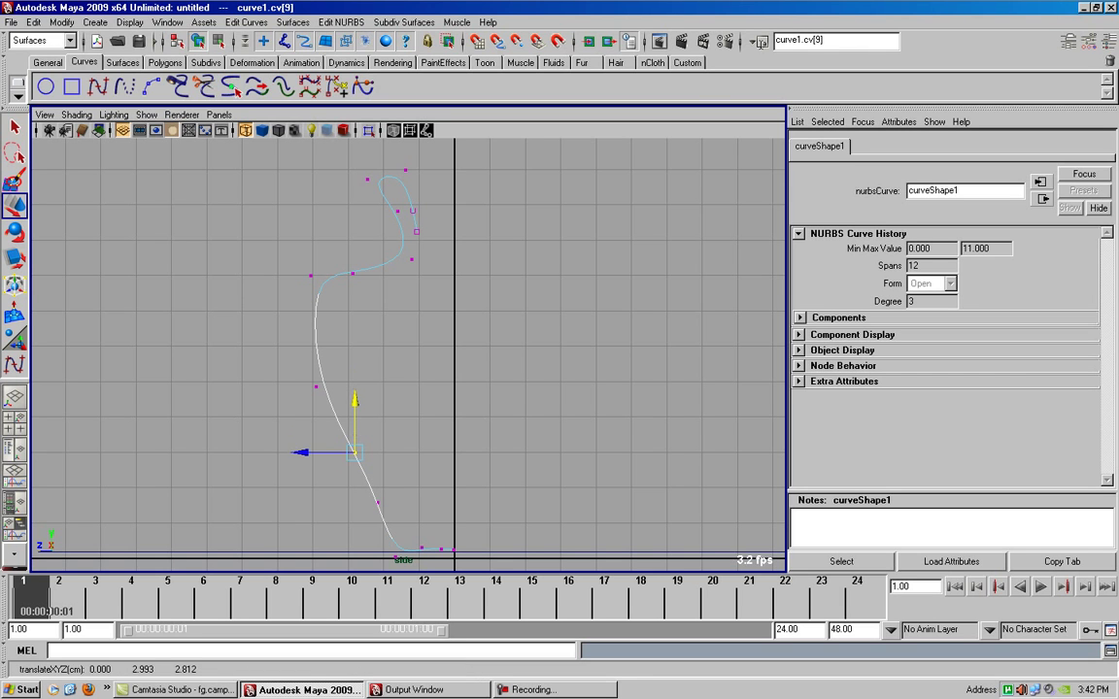
Step: Shift the three side CVs, the two neck CVs and the lip CVs to the right
drag(296, 403, 364, 260)
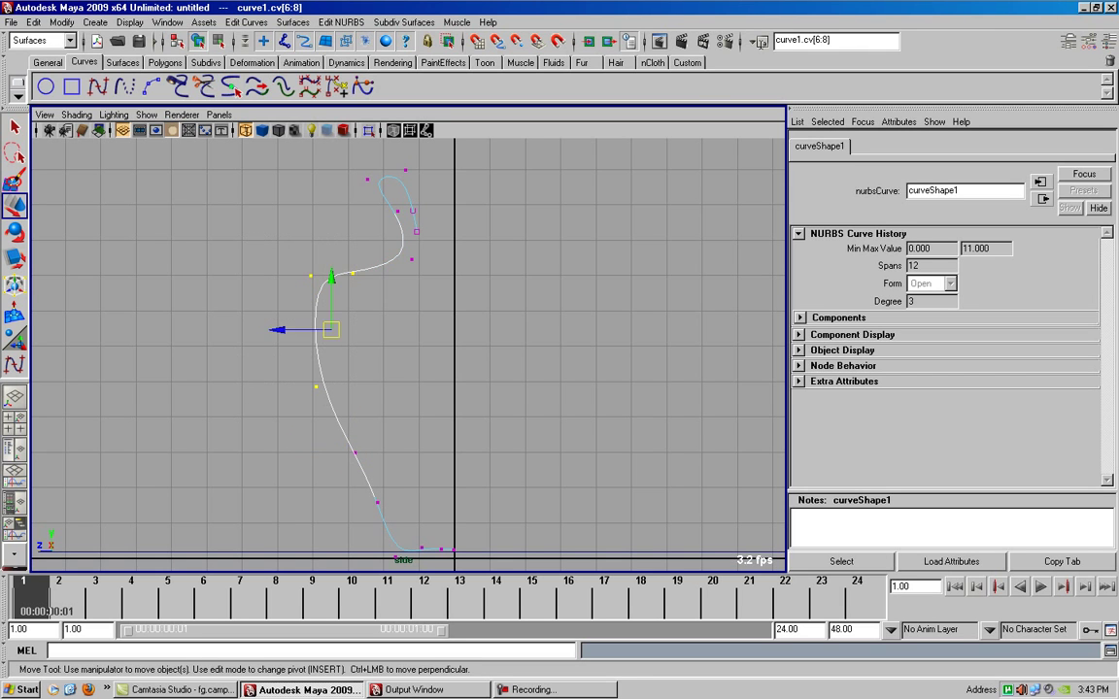
drag(277, 330, 282, 330)
drag(387, 199, 428, 267)
drag(365, 235, 377, 235)
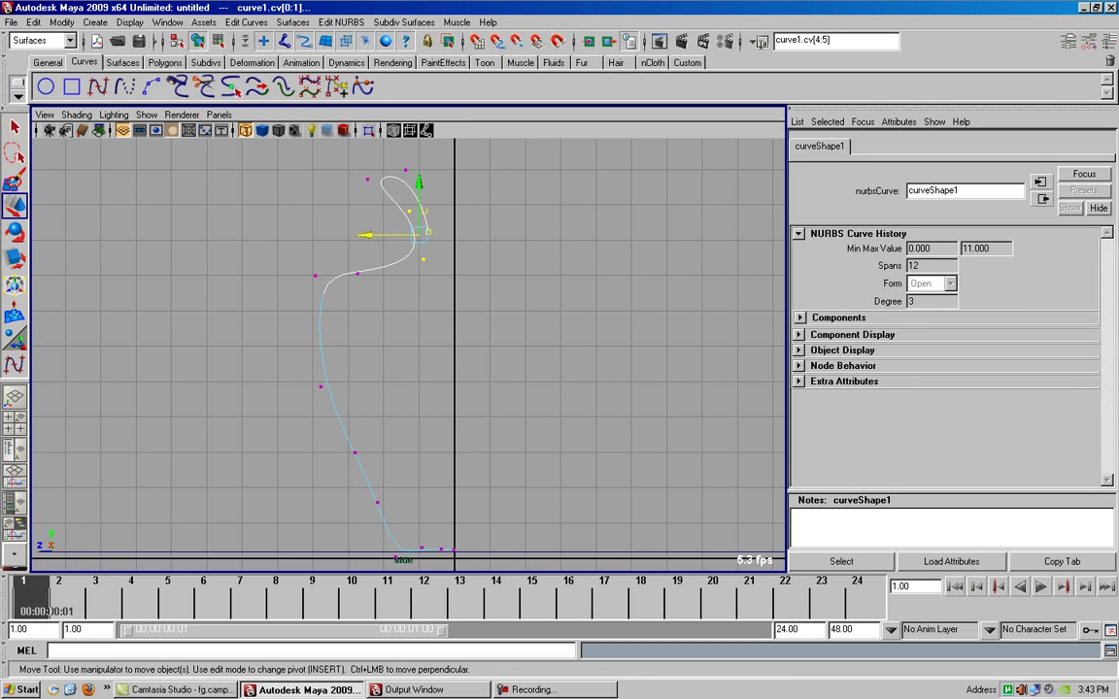
drag(323, 148, 354, 175)
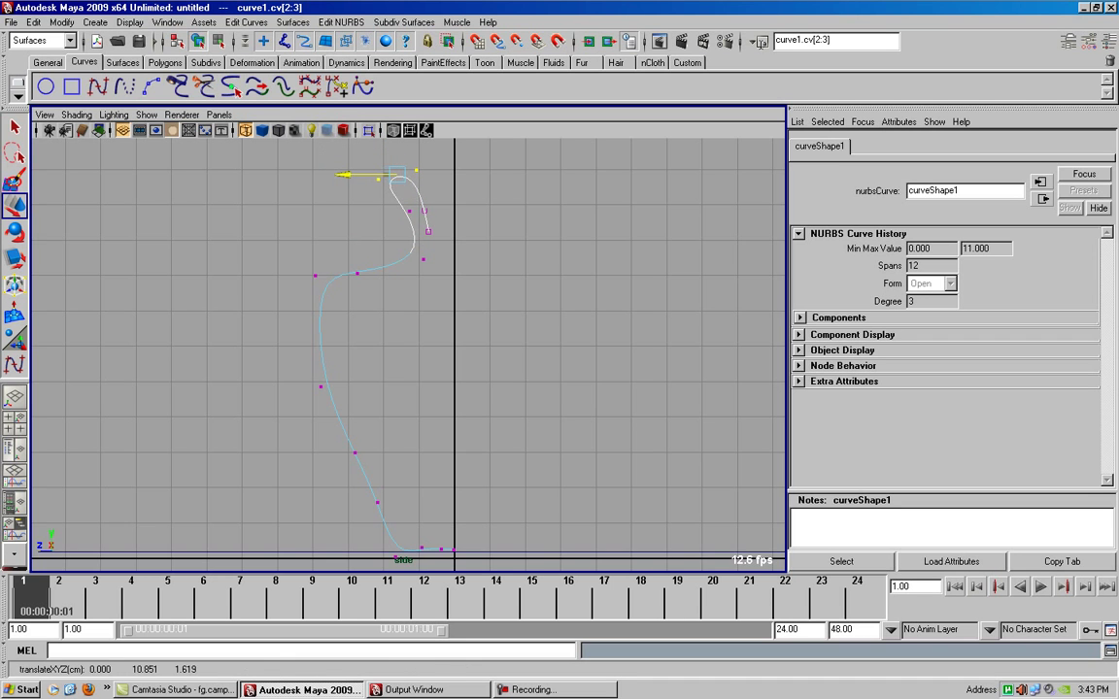
scroll(408, 355, down, 3)
right_drag(407, 289, 475, 275)
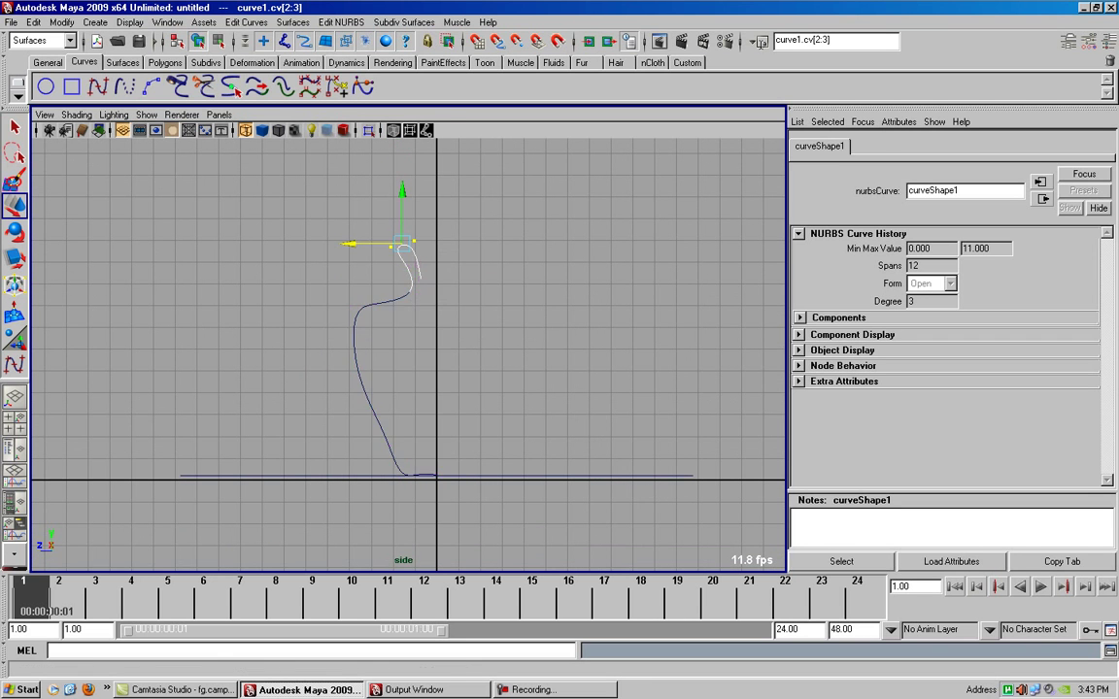
click(293, 21)
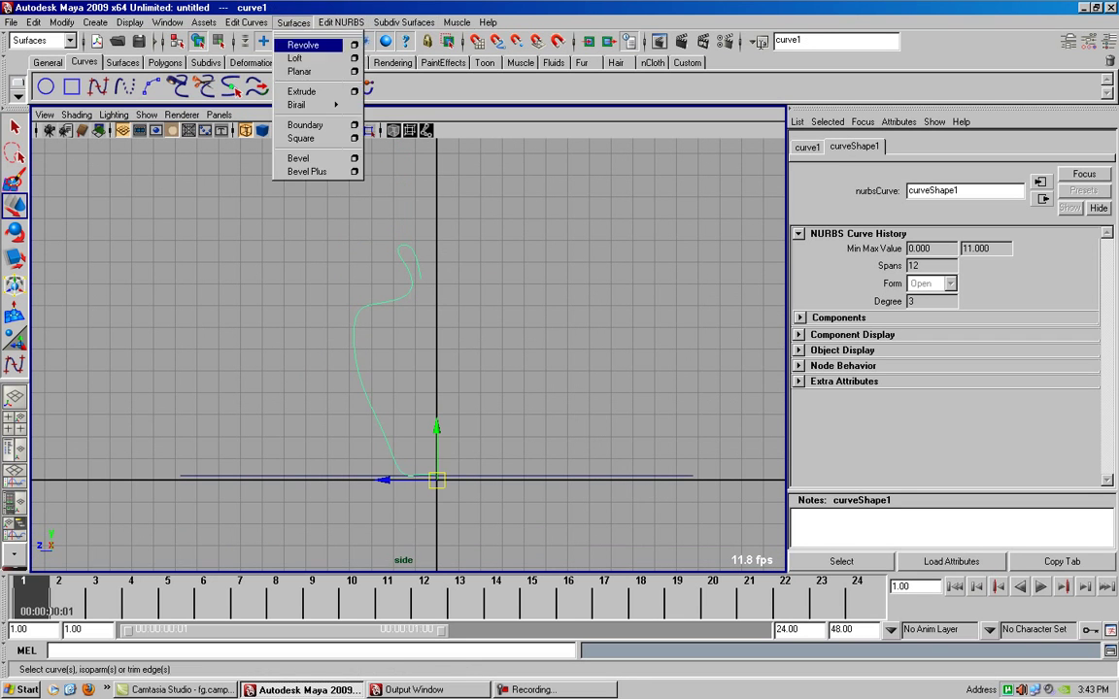
Step: Revolve curve1 into the vase surface revolvedSurface1 and scale it down to about 0.4
click(303, 44)
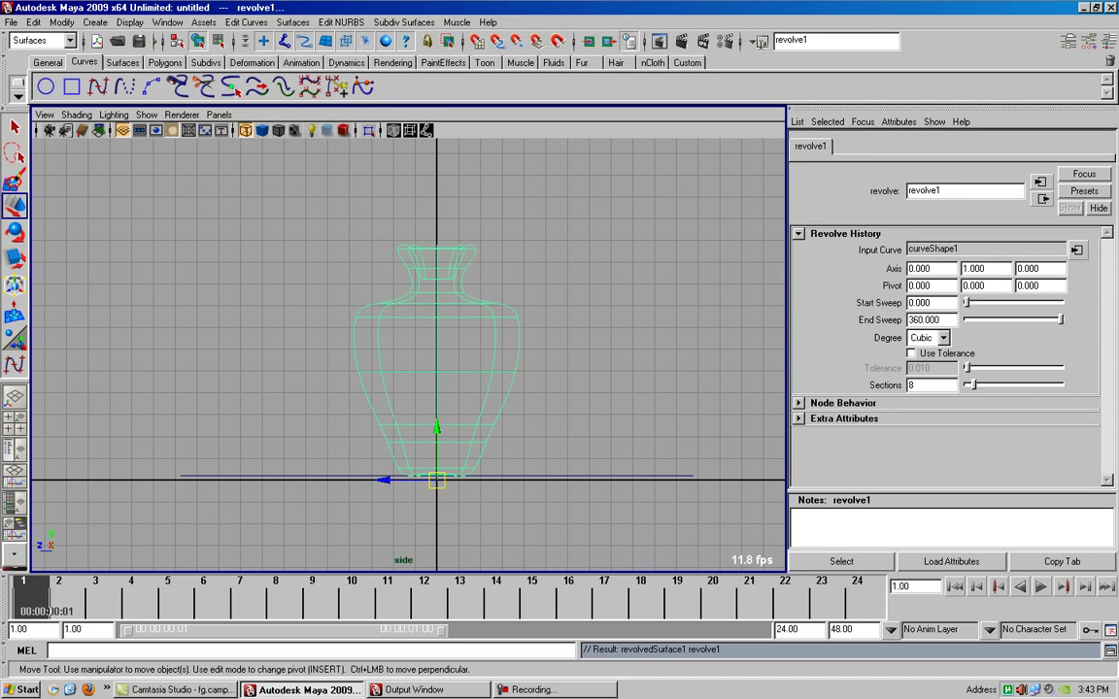
key(space)
key(space)
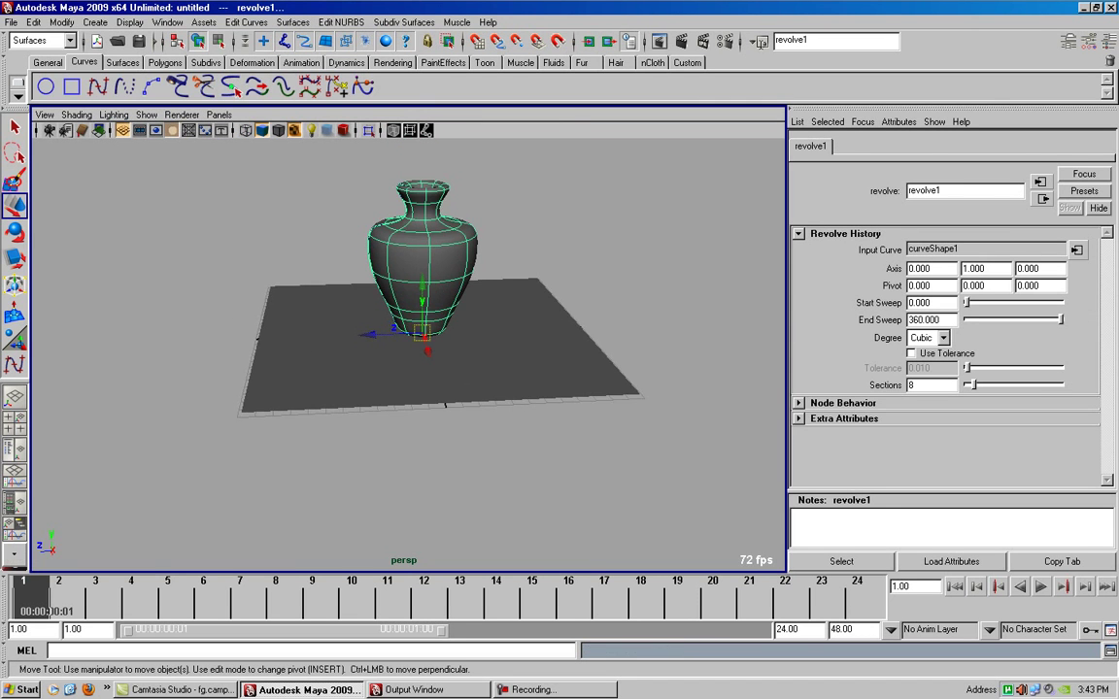
click(445, 402)
key(ctrl+z)
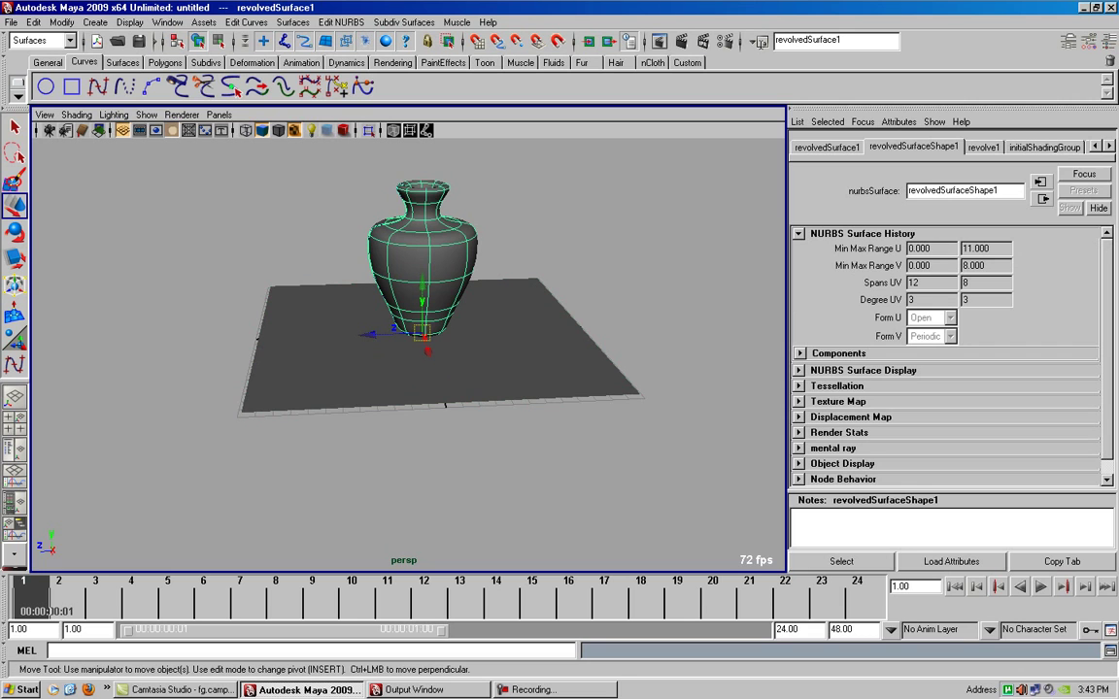
key(r)
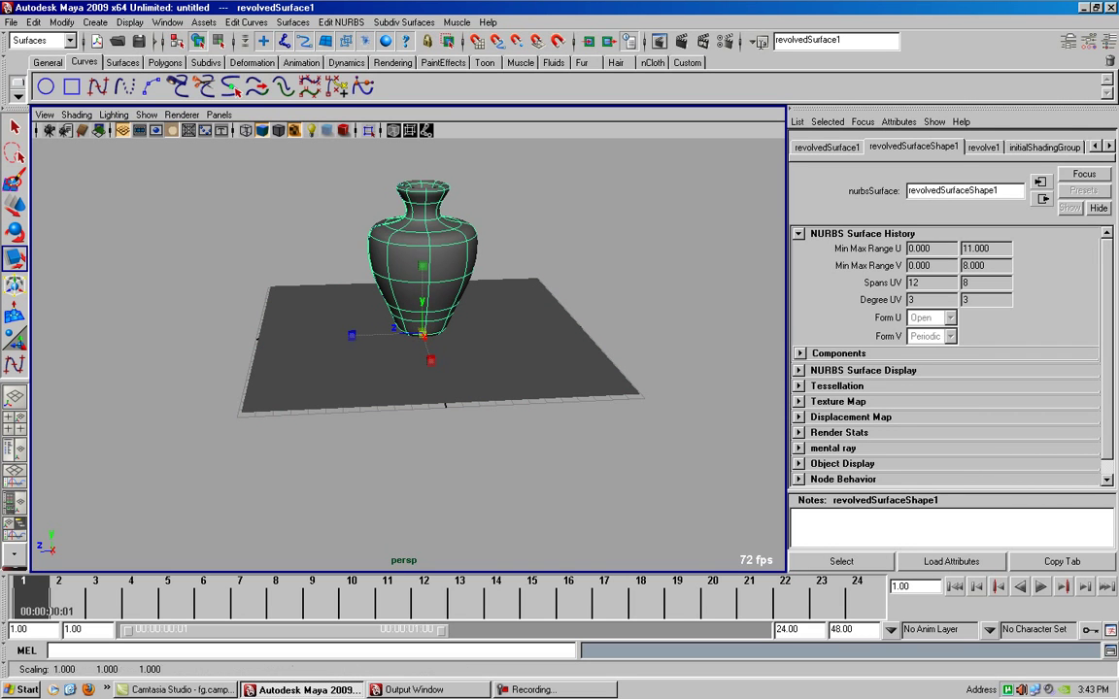
drag(423, 333, 348, 300)
Step: Hide the profile curve curve1, leaving only the vase on the floor plane
alt+right_drag(389, 291, 428, 291)
alt+drag(427, 292, 408, 330)
alt+right_drag(408, 330, 438, 330)
alt+drag(437, 292, 466, 301)
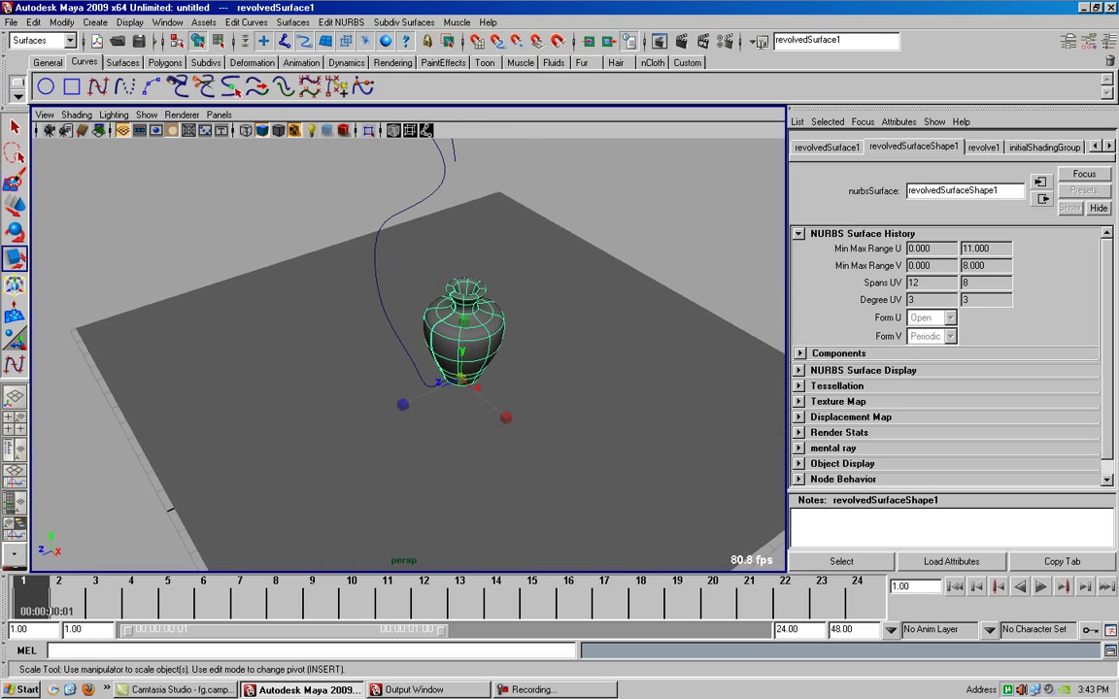
click(377, 255)
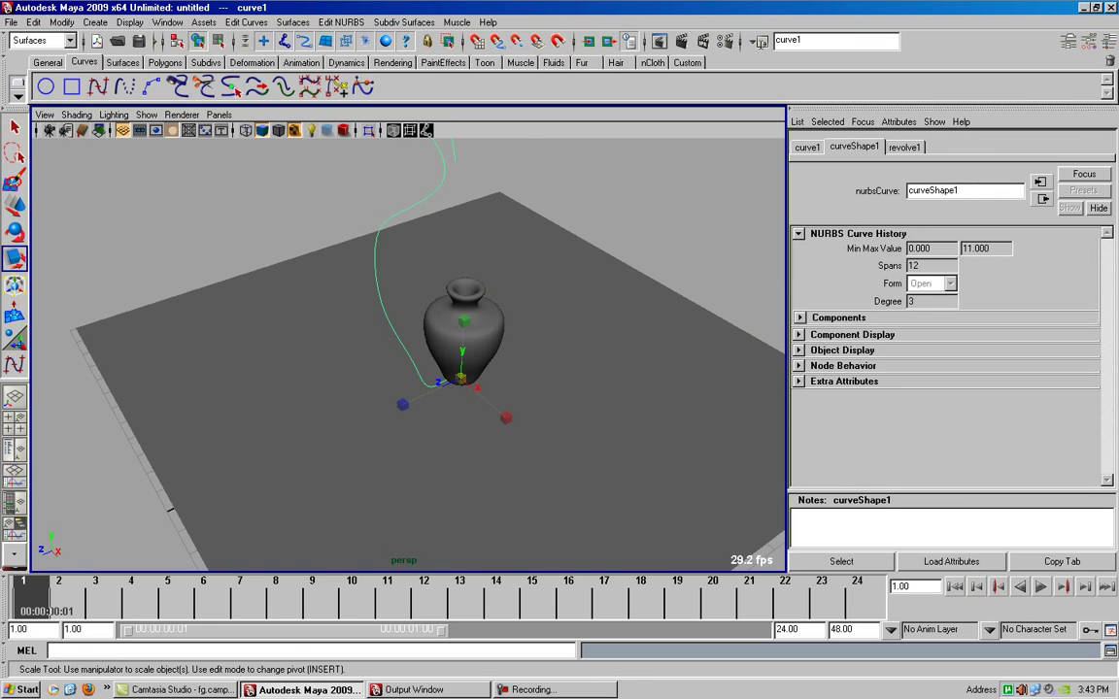
key(Delete)
alt+drag(583, 360, 779, 361)
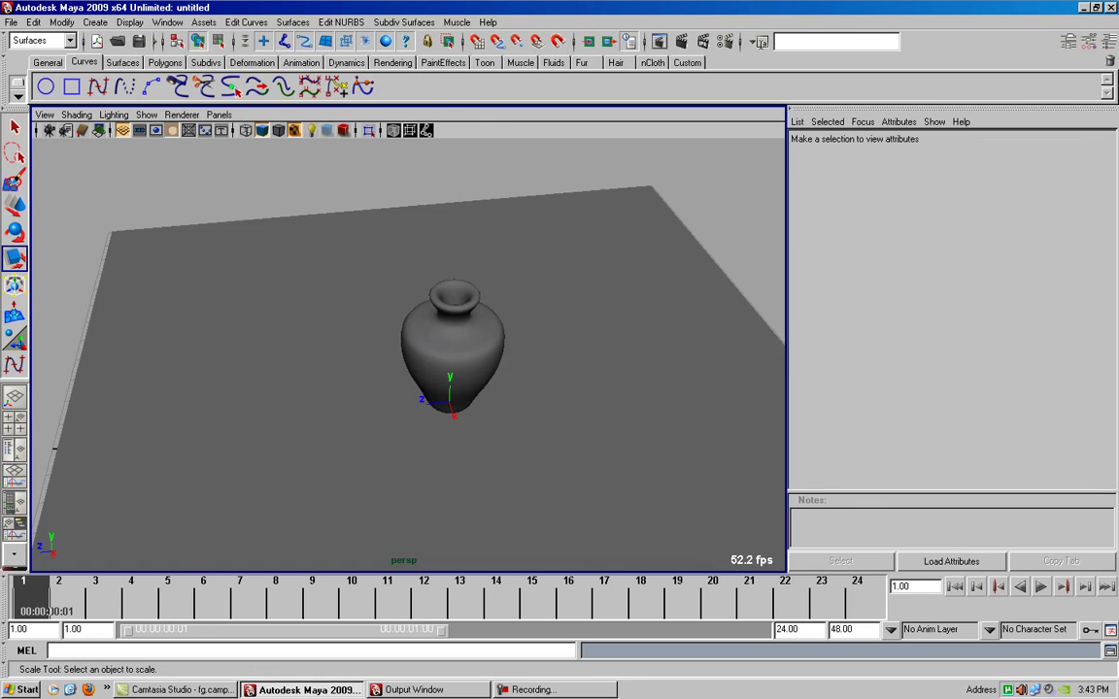
Step: Render a quick test frame of the grey vase on the floor and close the Render View
click(588, 41)
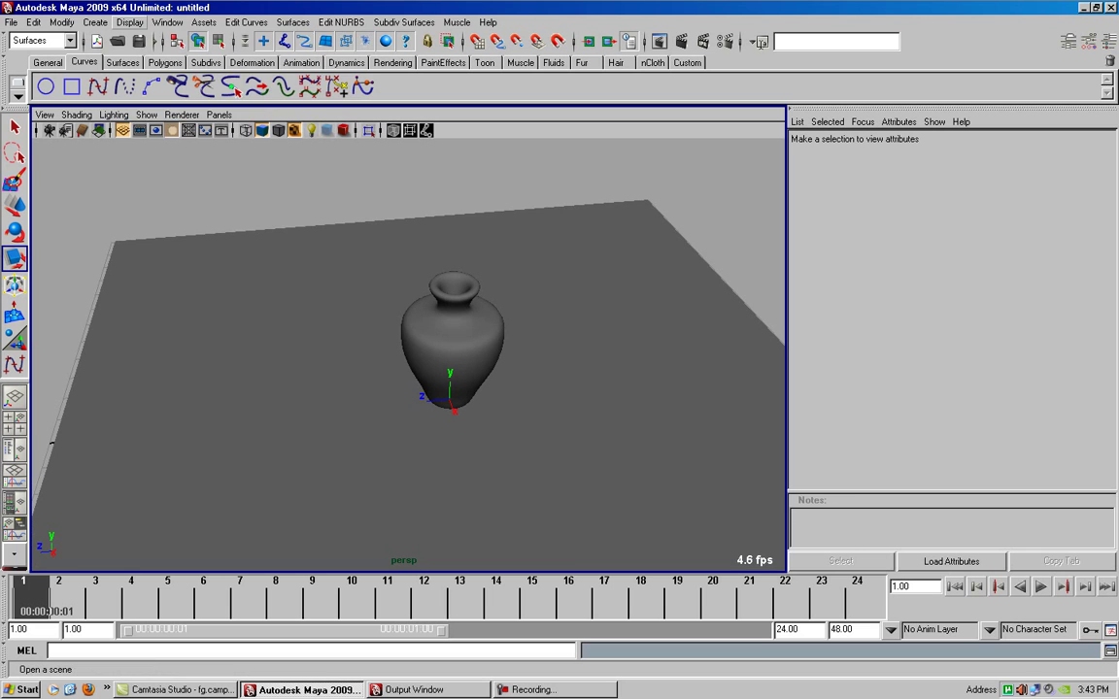
click(167, 21)
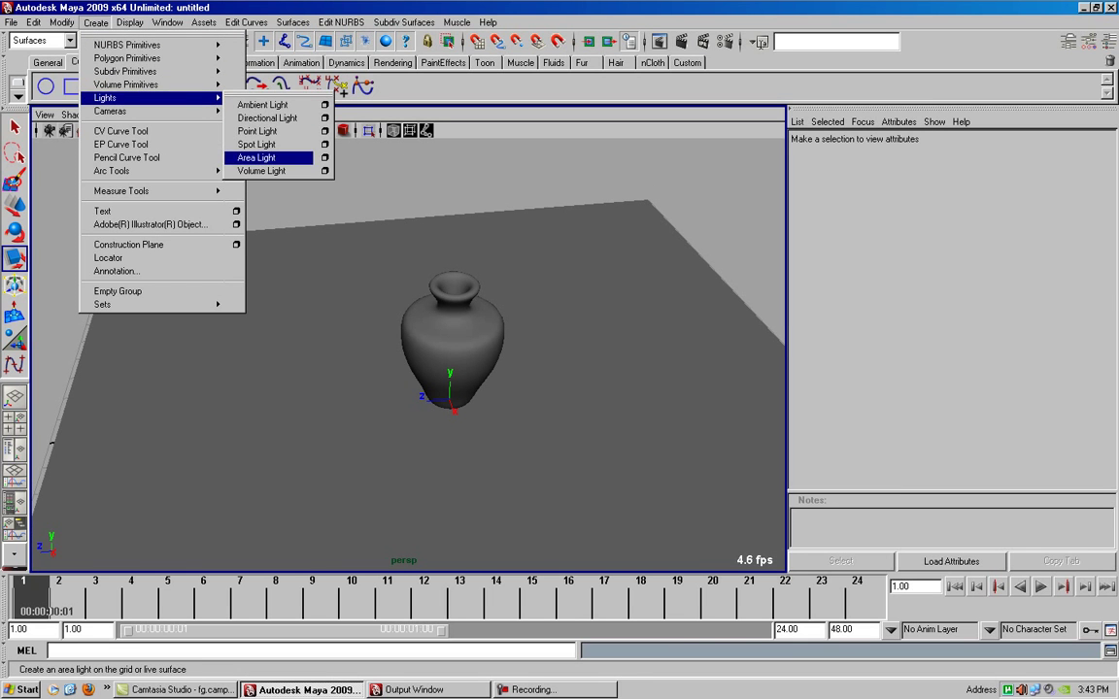
Step: Add a point light left of the vase and duplicate it into a second light in front
click(257, 130)
key(w)
scroll(408, 350, up, 5)
alt+drag(408, 350, 466, 291)
scroll(660, 339, down, 5)
alt+drag(660, 339, 668, 399)
mouse_move(381, 341)
mouse_down()
mouse_move(280, 323)
mouse_move(262, 250)
mouse_move(311, 248)
mouse_up()
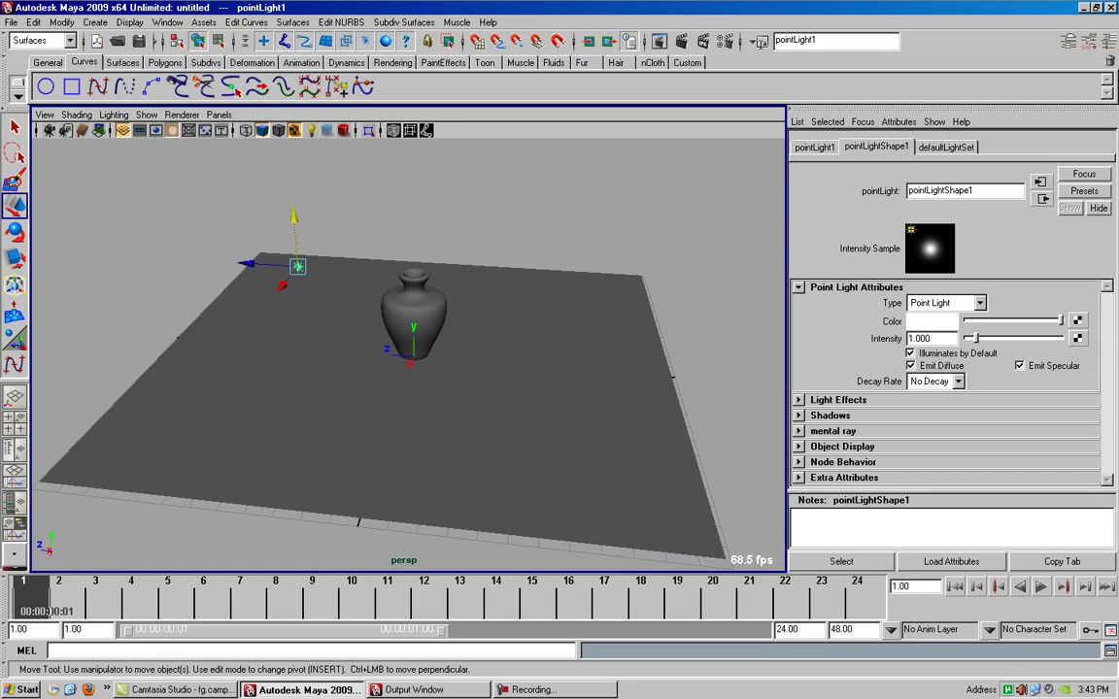
key(ctrl+d)
mouse_move(296, 265)
mouse_down()
mouse_move(586, 261)
mouse_move(553, 259)
mouse_move(580, 300)
mouse_move(515, 296)
mouse_up()
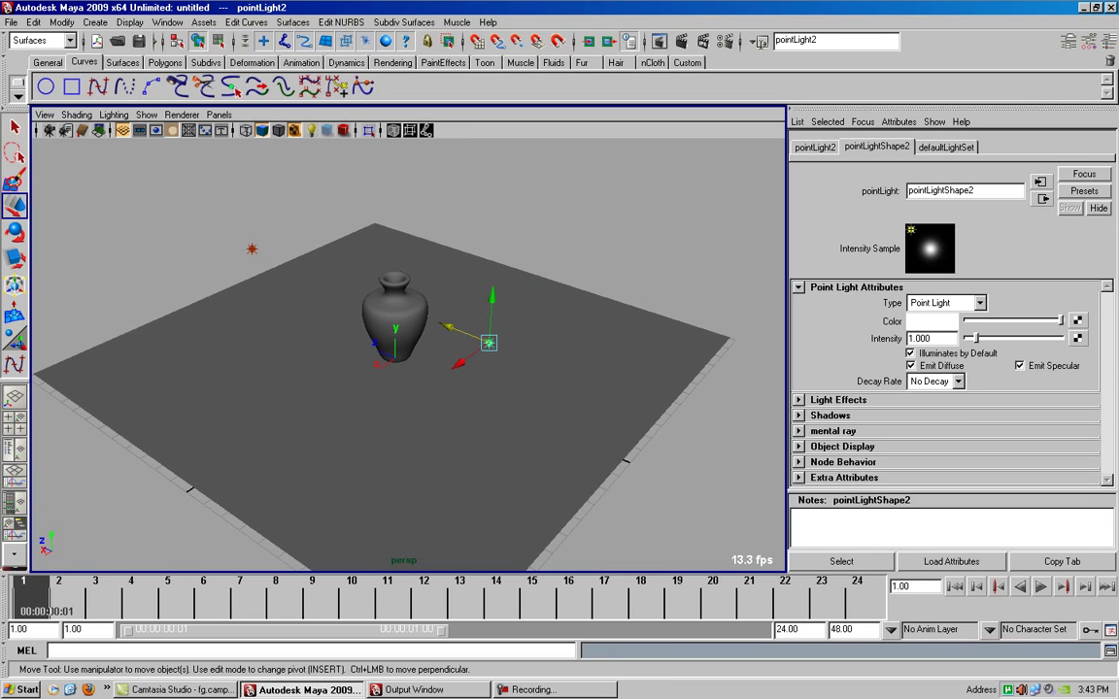
mouse_move(488, 342)
mouse_down()
mouse_move(330, 389)
mouse_move(292, 413)
mouse_move(350, 388)
mouse_move(388, 349)
mouse_move(379, 320)
mouse_move(350, 349)
mouse_move(379, 388)
mouse_up()
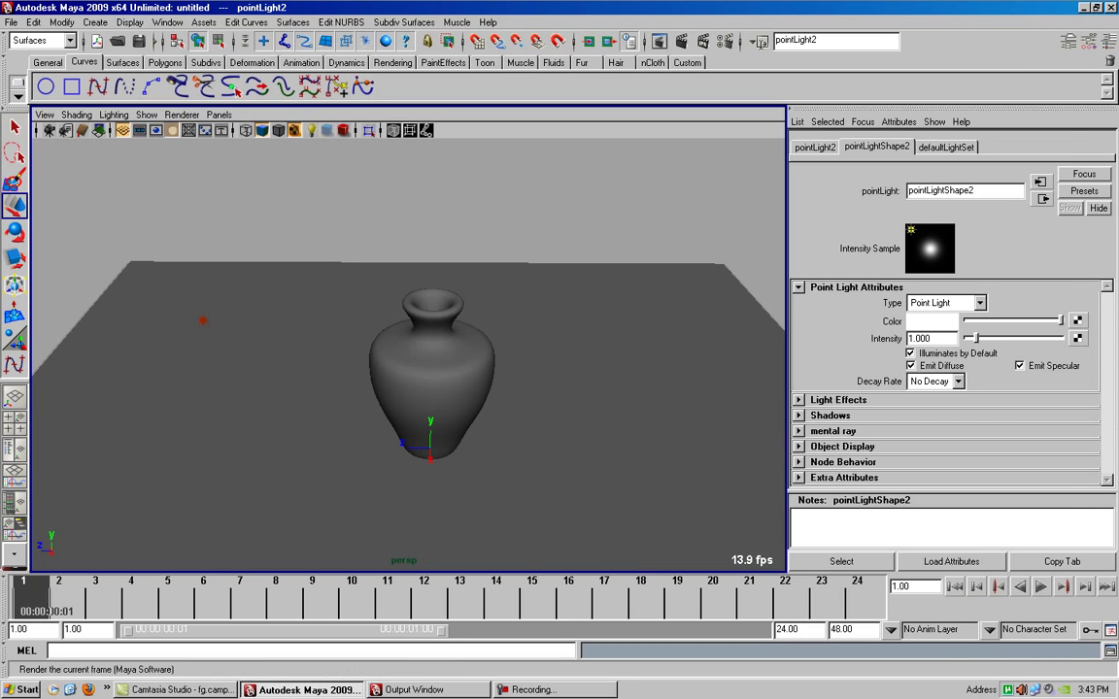
Step: Test-render, shift the first light toward the plane's upper right, then render again
click(658, 41)
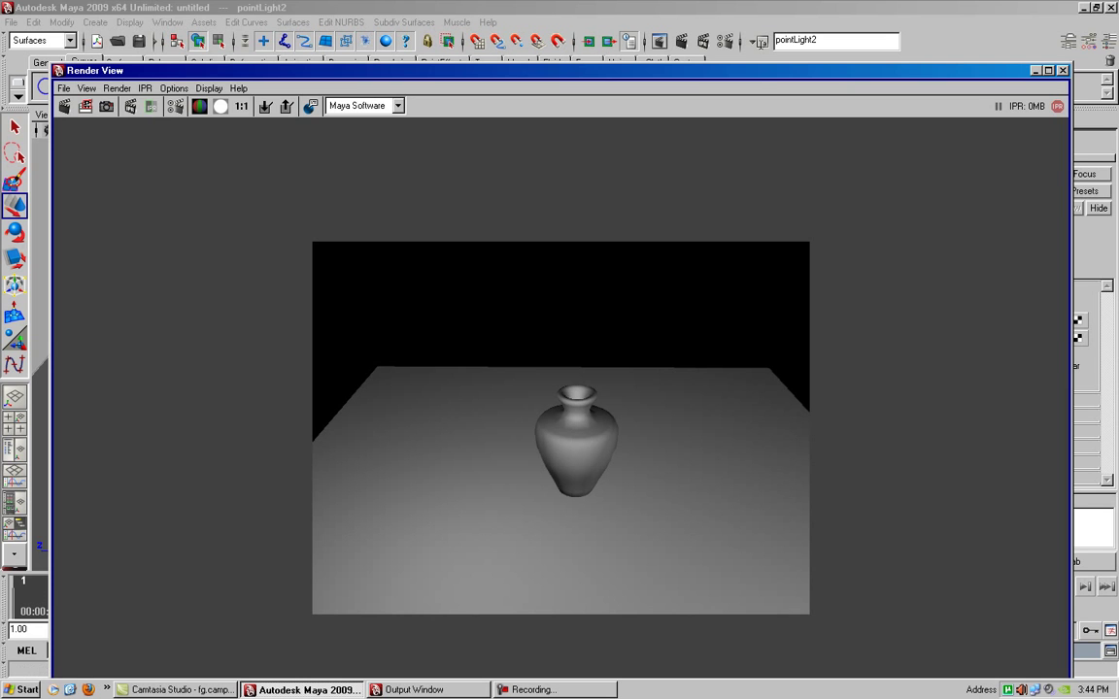
key(alt+F4)
alt+drag(408, 349, 466, 321)
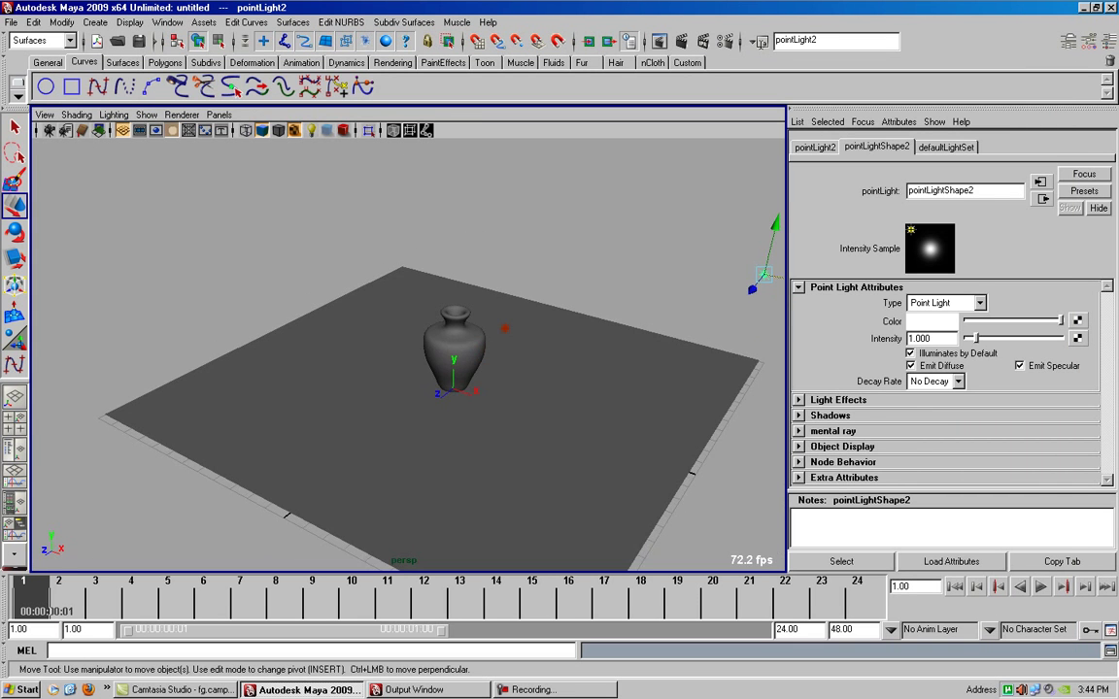
click(504, 328)
drag(505, 329, 637, 307)
alt+drag(437, 369, 408, 320)
click(749, 272)
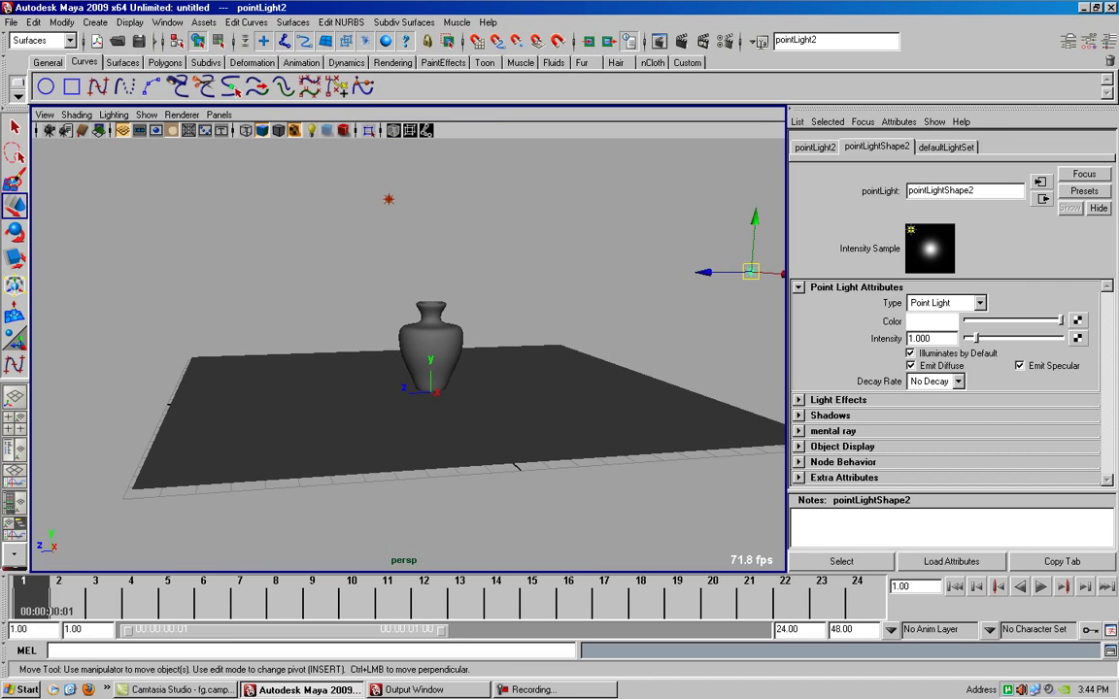
click(657, 41)
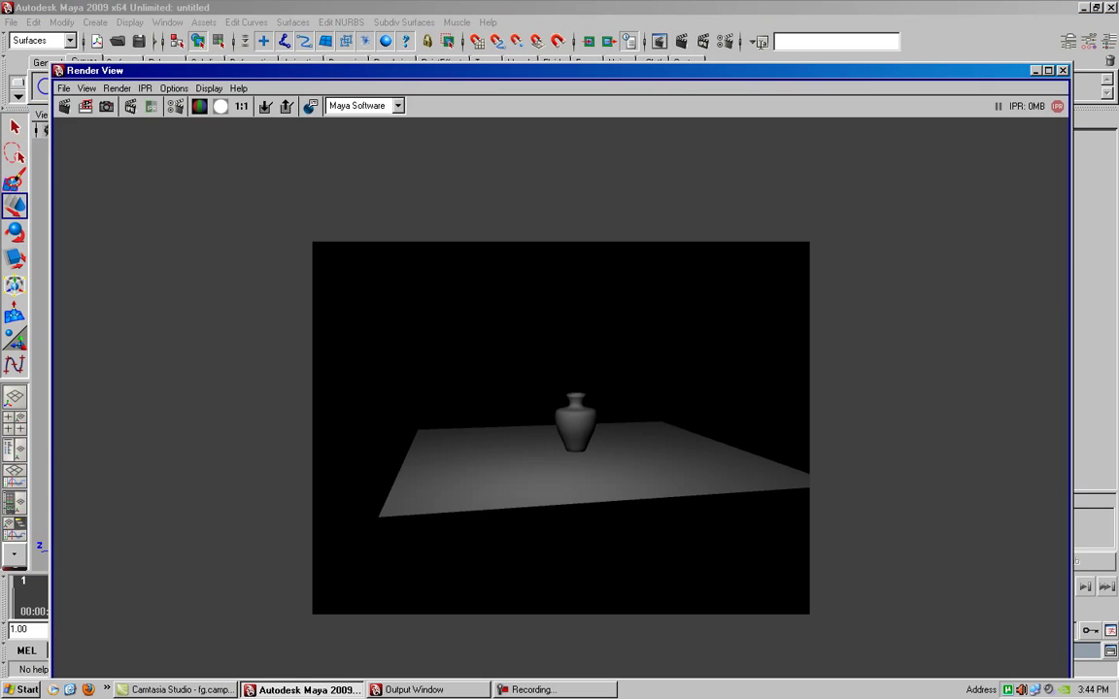
Step: Render the frame again from a closer angle on the vase
key(alt+F4)
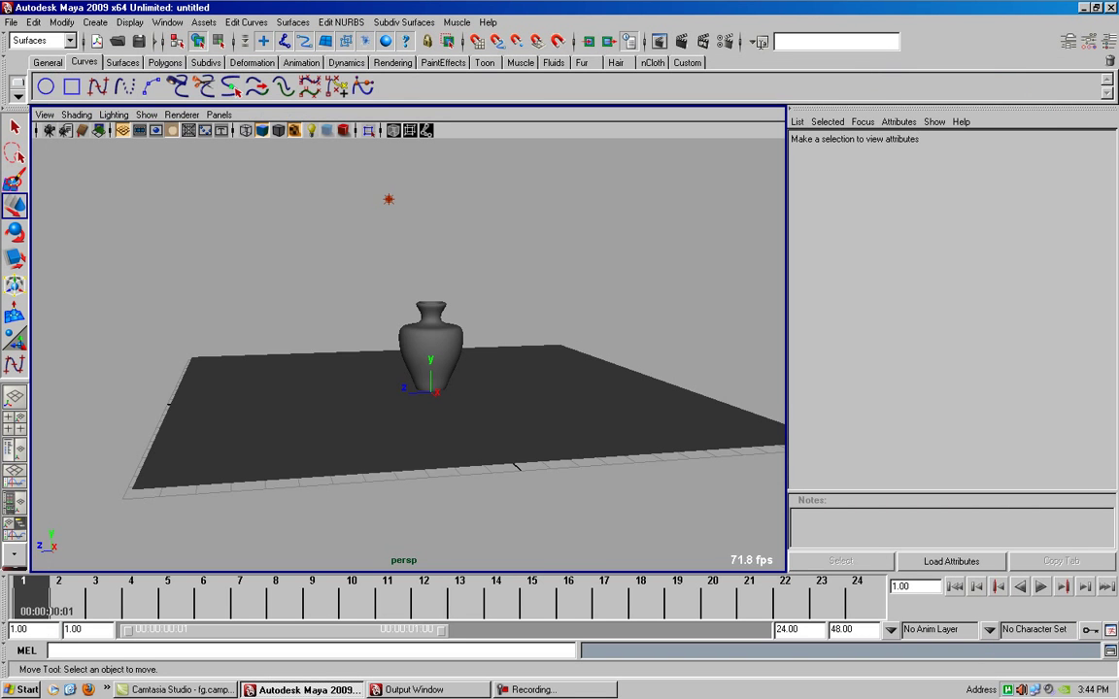
alt+drag(408, 340, 486, 330)
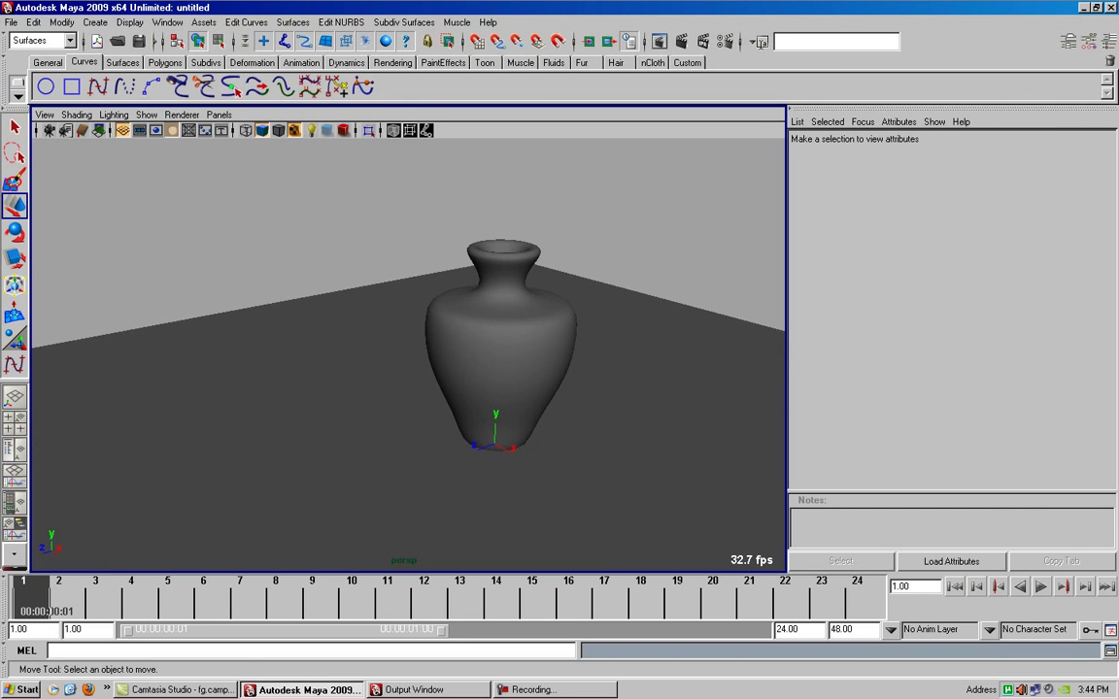
click(681, 41)
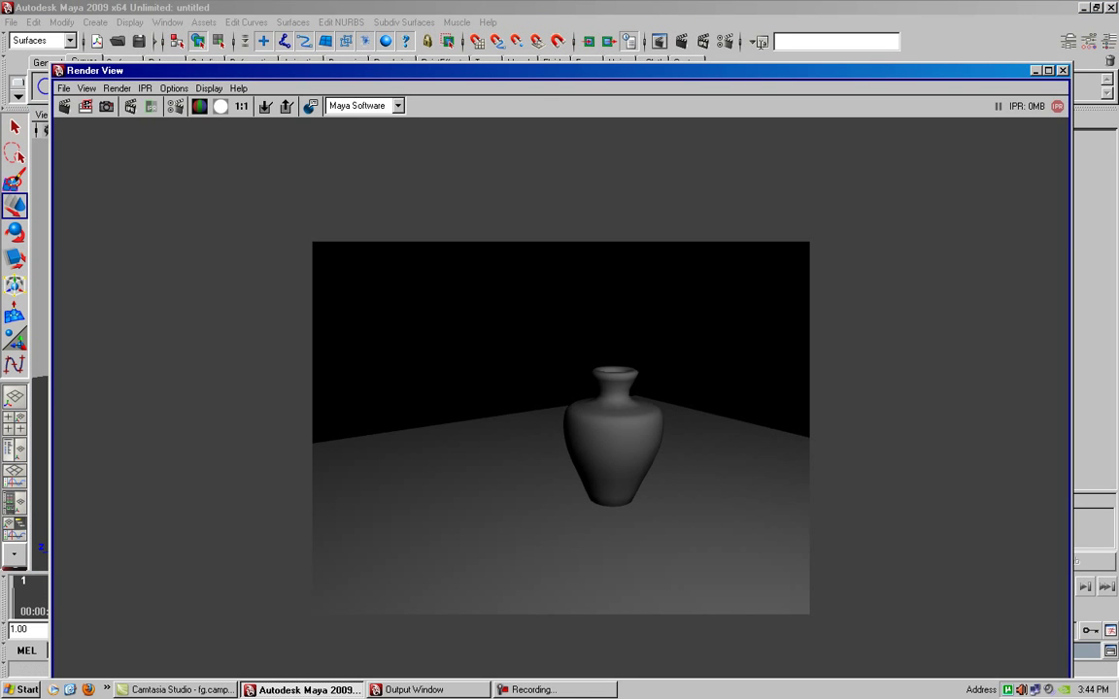
click(1062, 70)
Step: Duplicate the point light, move the copy to the front-left, and test-render
alt+right_drag(408, 340, 370, 292)
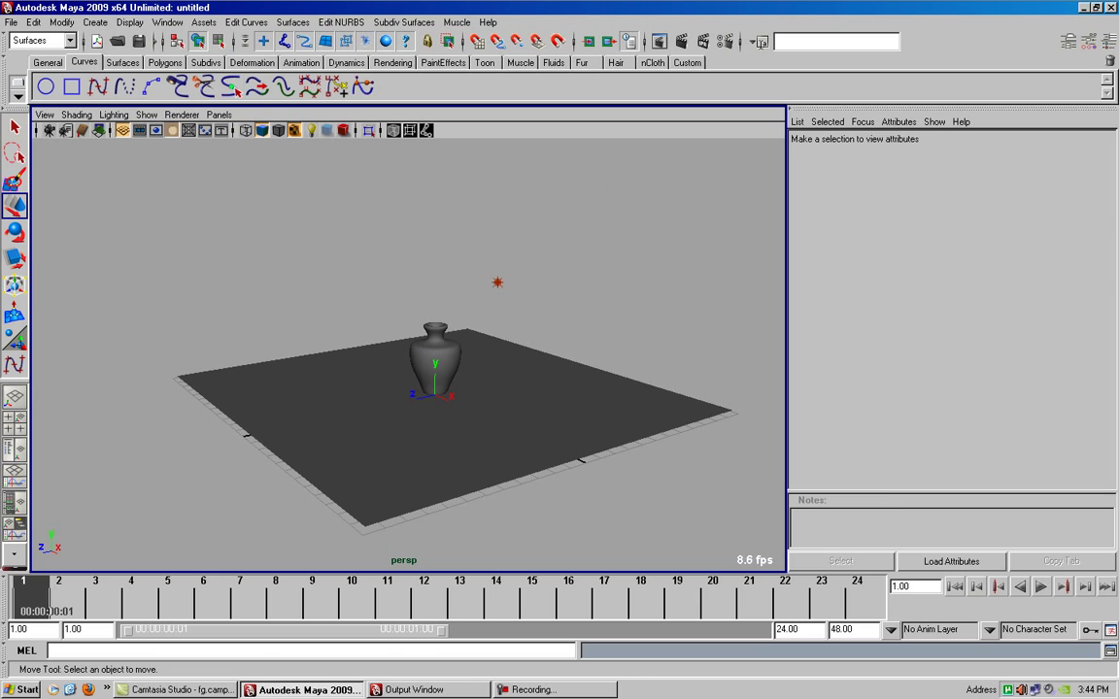
click(497, 282)
key(ctrl+d)
drag(453, 286, 345, 368)
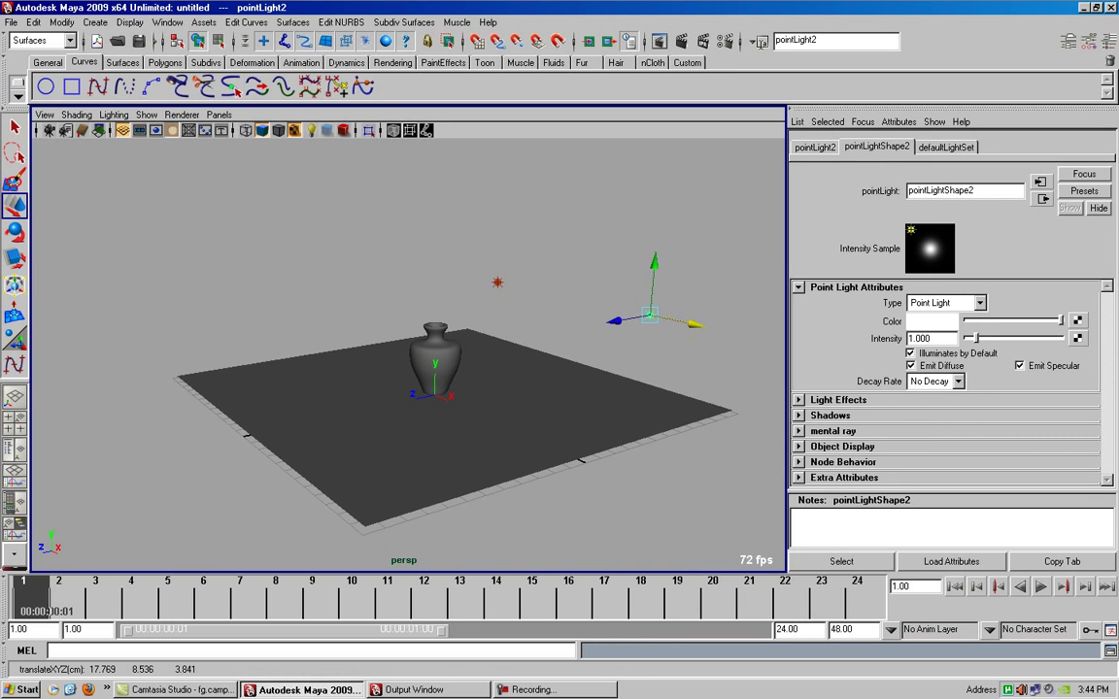
alt+drag(345, 368, 350, 291)
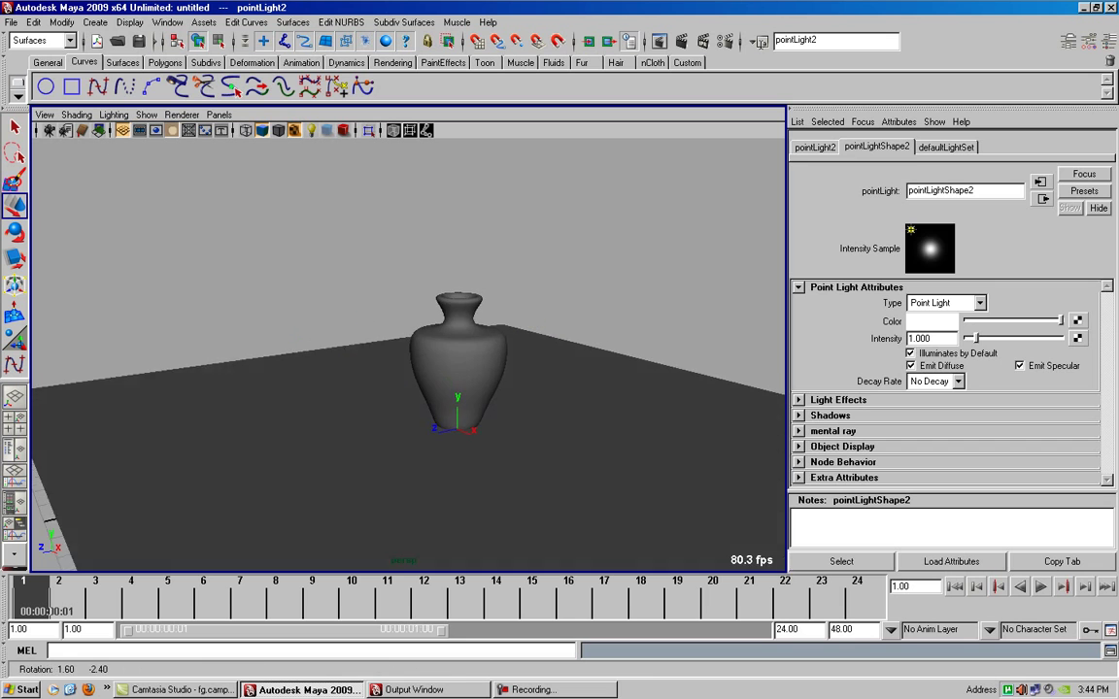
click(658, 40)
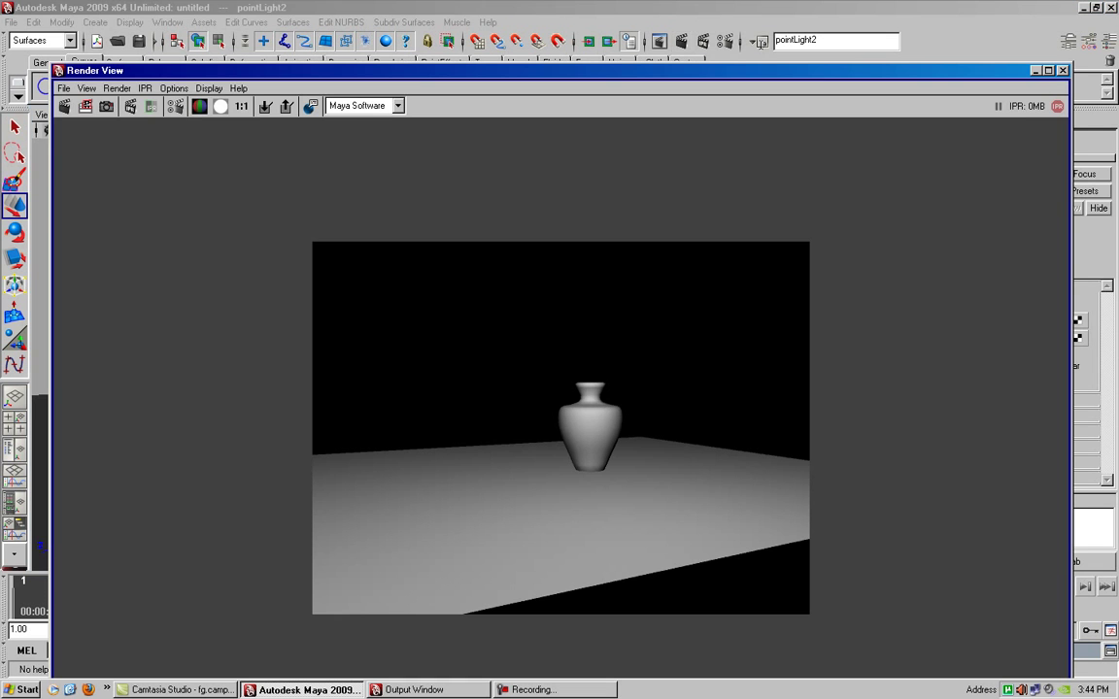
click(1062, 70)
Step: Move the original light from above the vase to its right side
alt+drag(408, 340, 467, 340)
scroll(407, 340, down, 3)
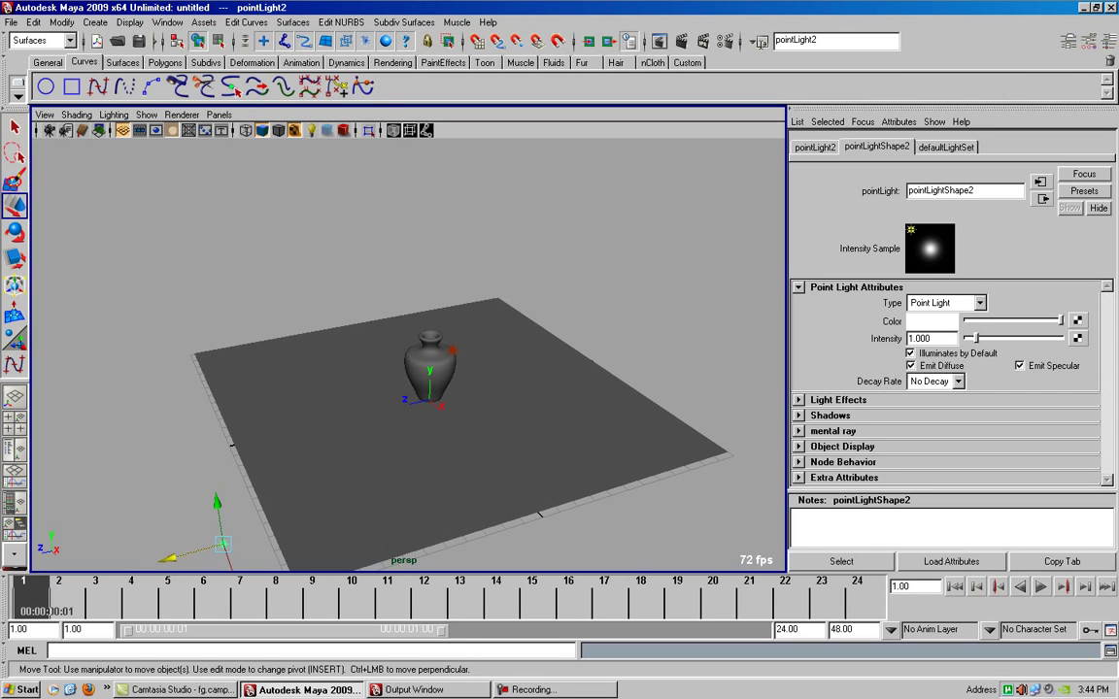
click(452, 349)
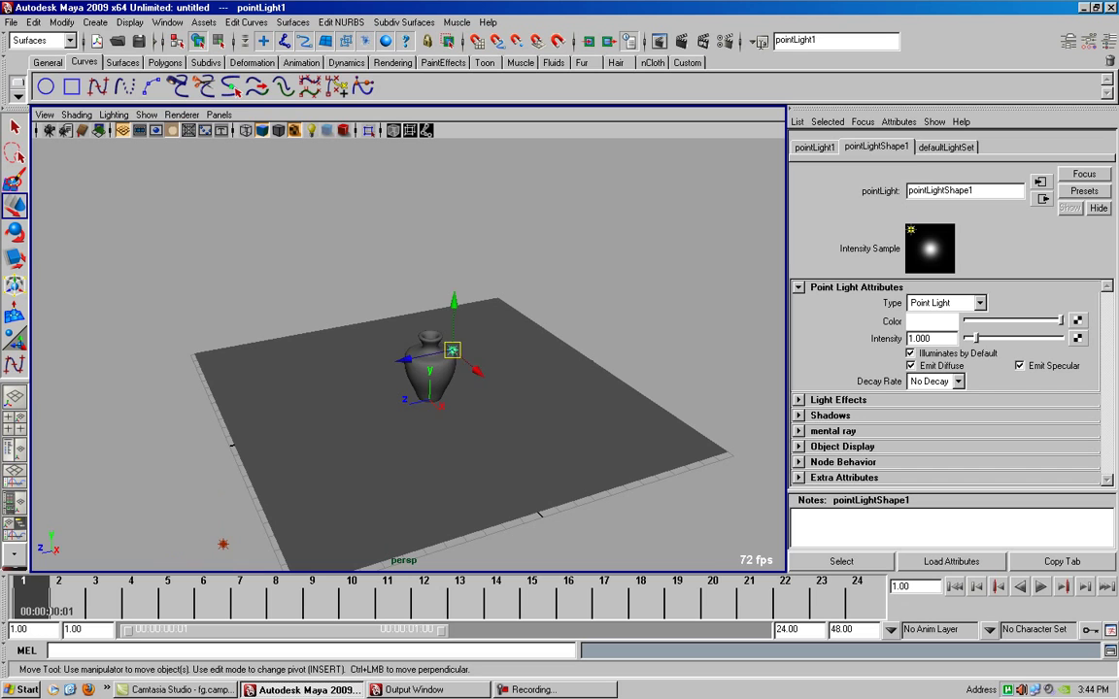
mouse_move(452, 350)
mouse_down()
mouse_move(574, 370)
mouse_move(574, 417)
mouse_up()
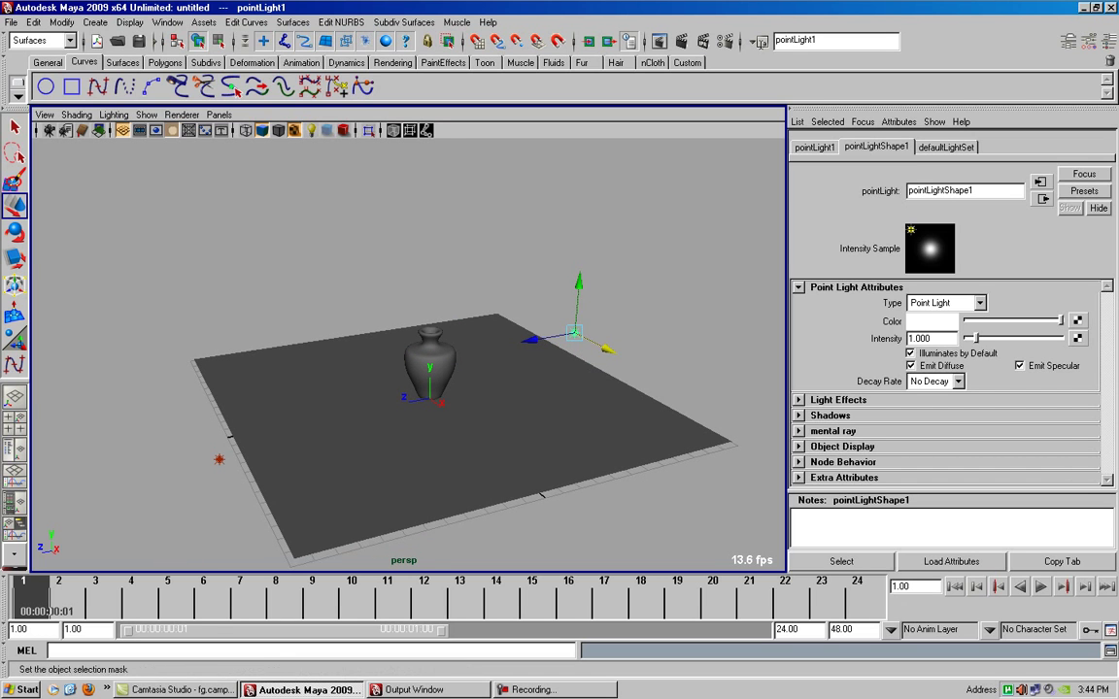
click(203, 22)
mouse_move(196, 58)
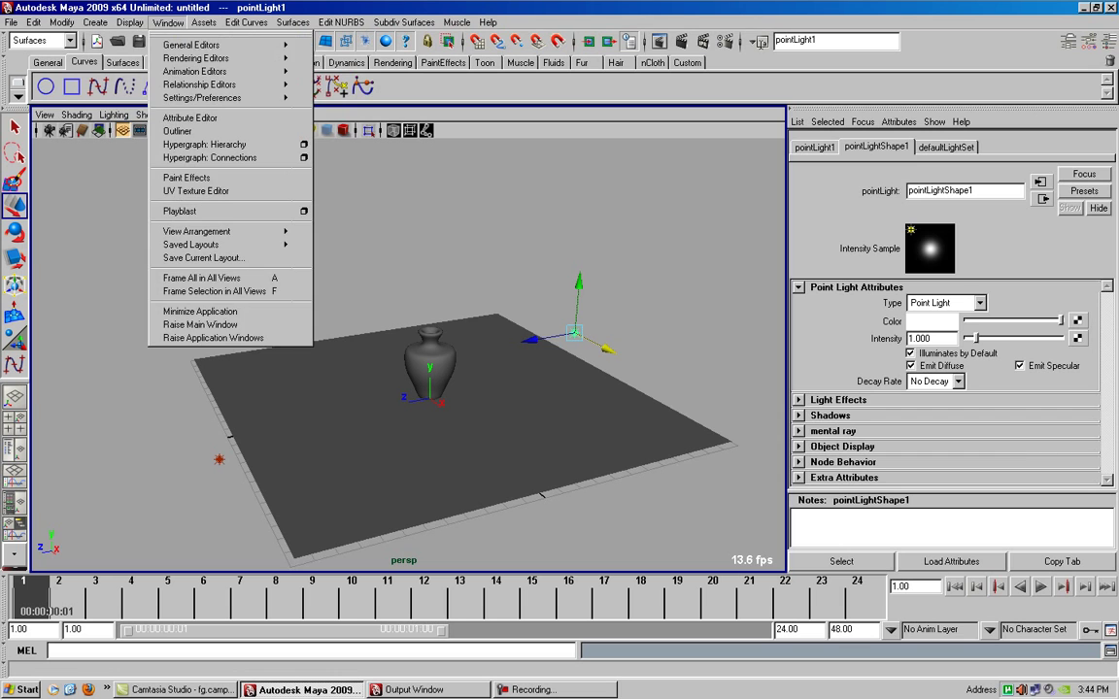
Step: In Hypershade, create a Lambert, change its type to Blinn, and assign blinn1 to the ground plane
click(329, 91)
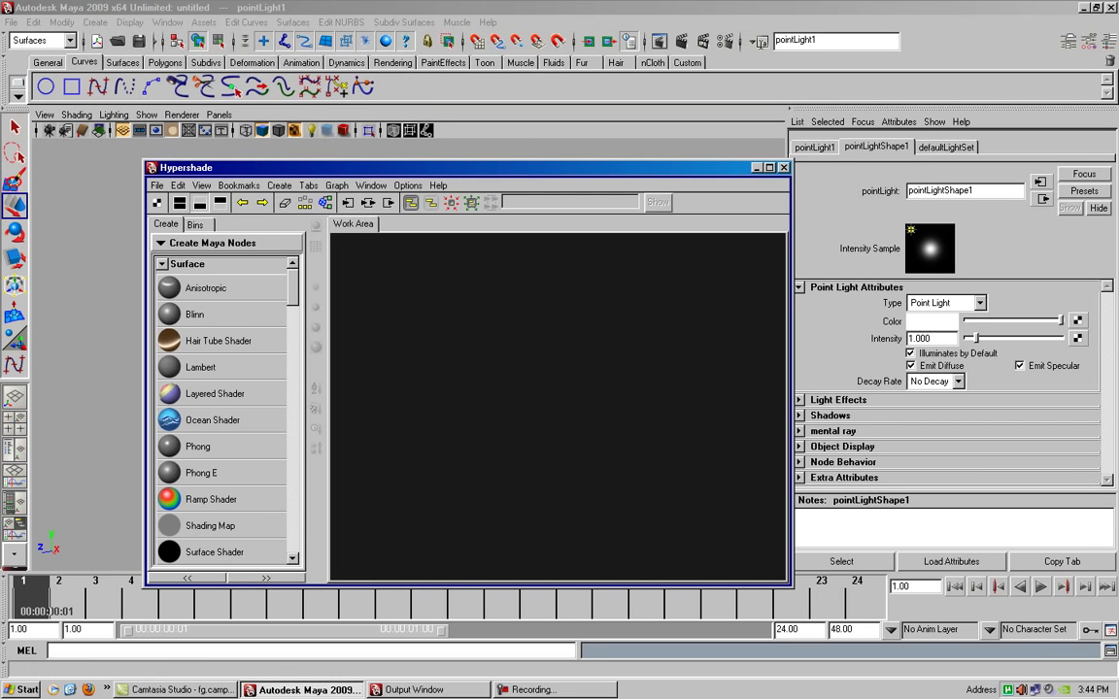
click(200, 367)
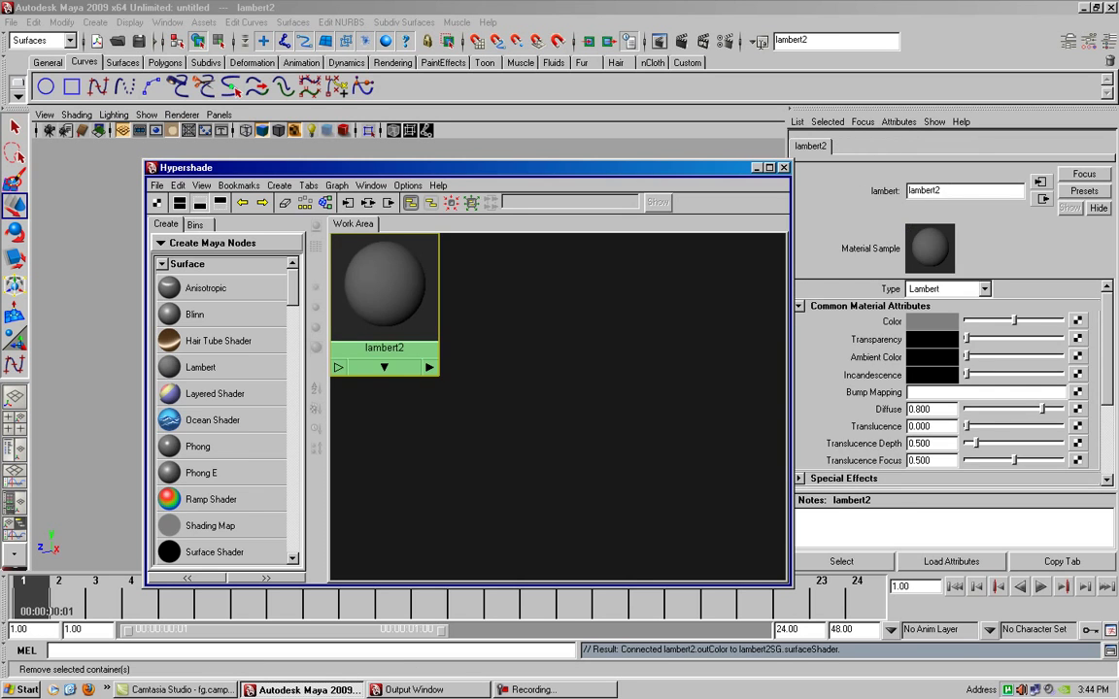
drag(389, 167, 786, 161)
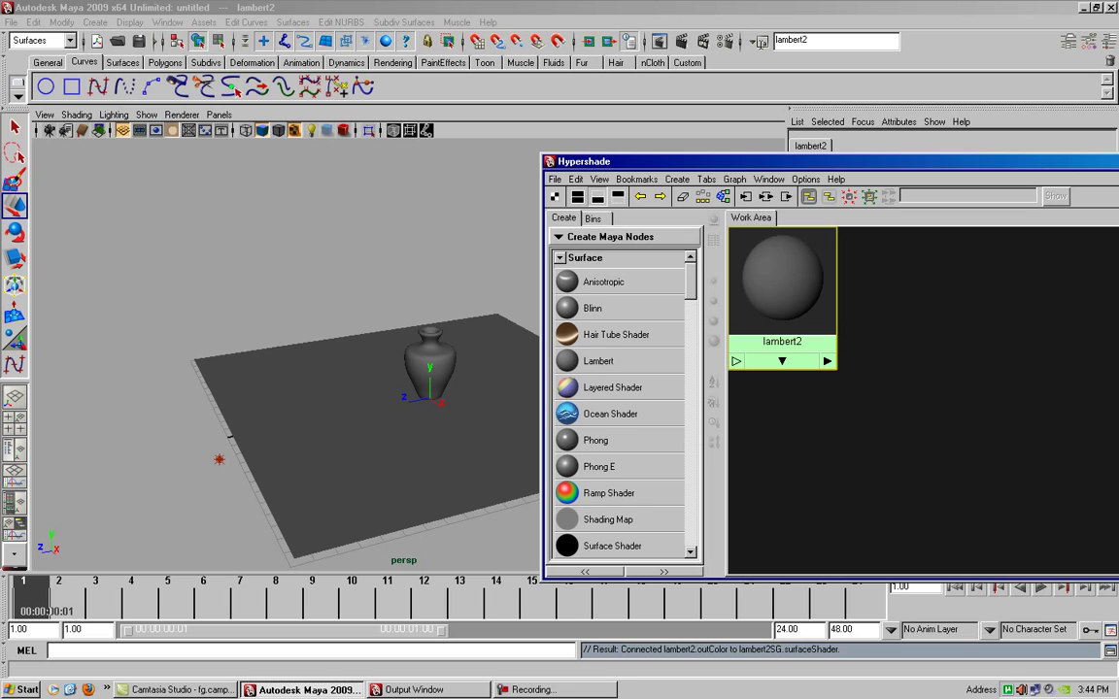
drag(621, 162, 257, 221)
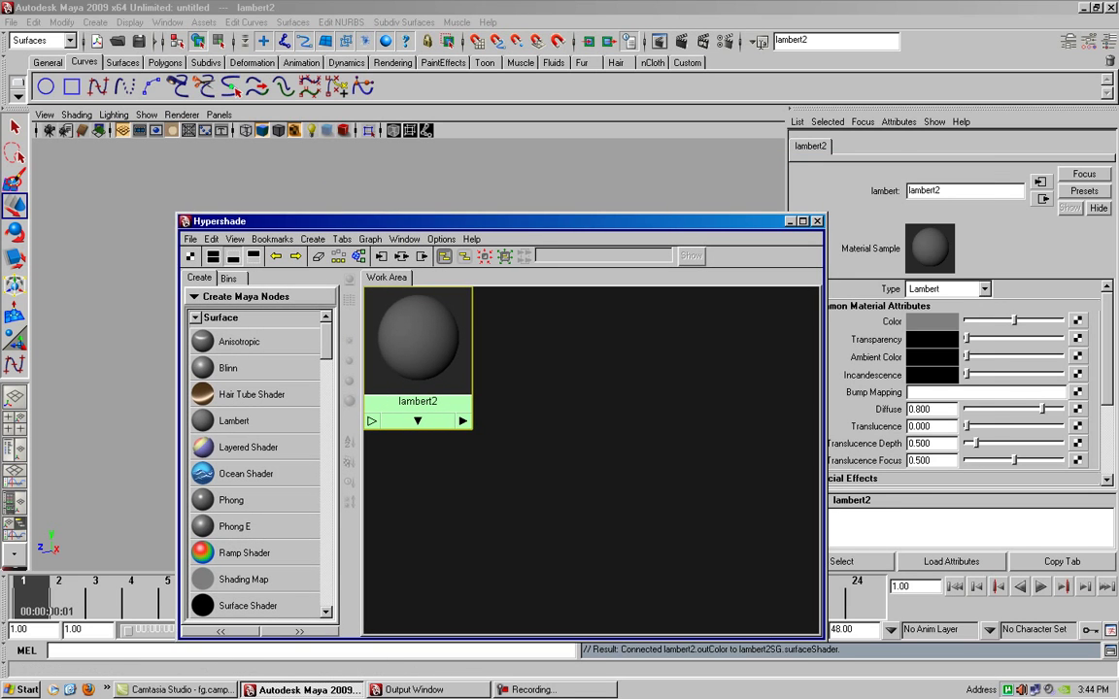
click(984, 288)
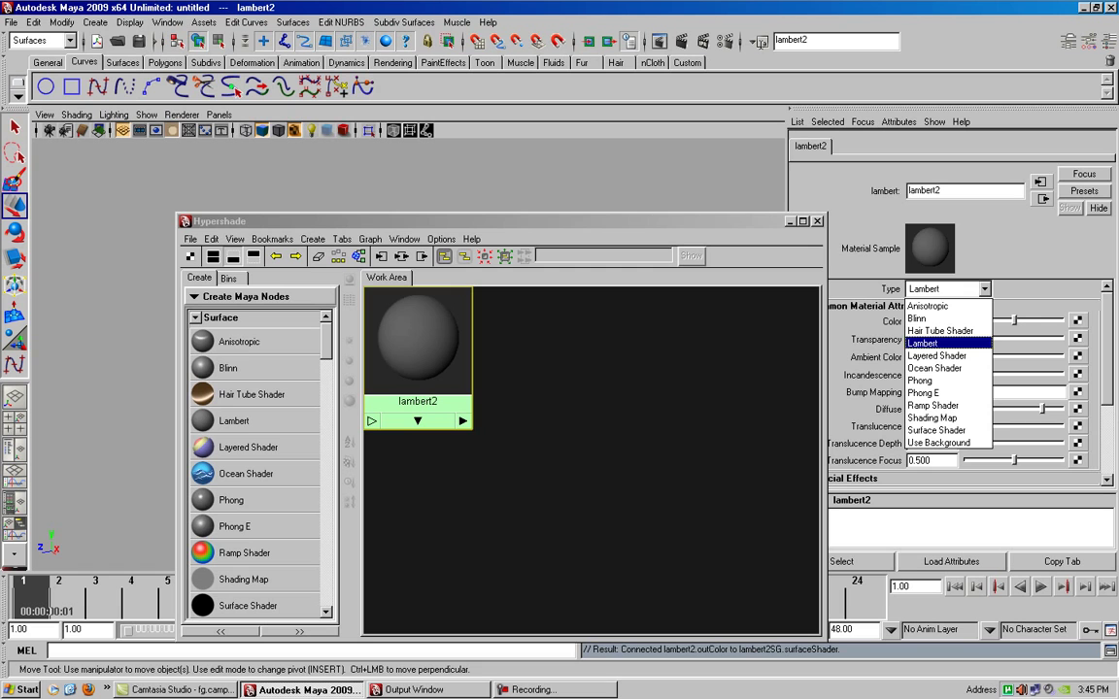
click(917, 318)
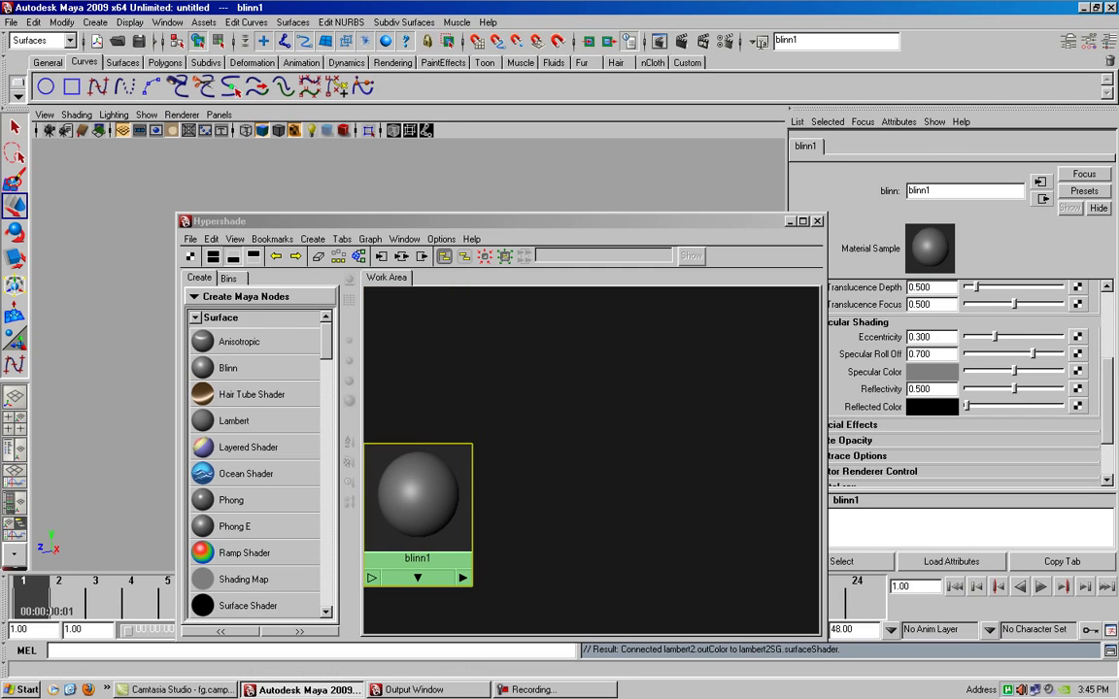
drag(311, 220, 605, 172)
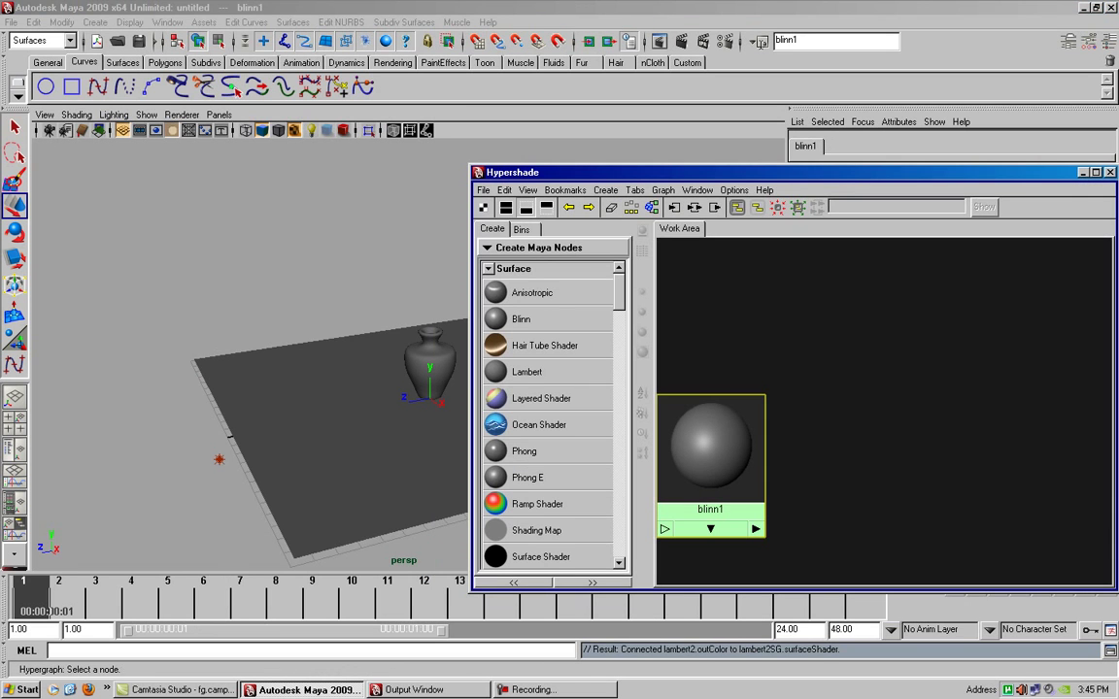
middle_drag(710, 445, 320, 456)
Step: Show blinn1's attributes and bring up texture choices for its Color
key(ctrl+a)
drag(583, 171, 228, 445)
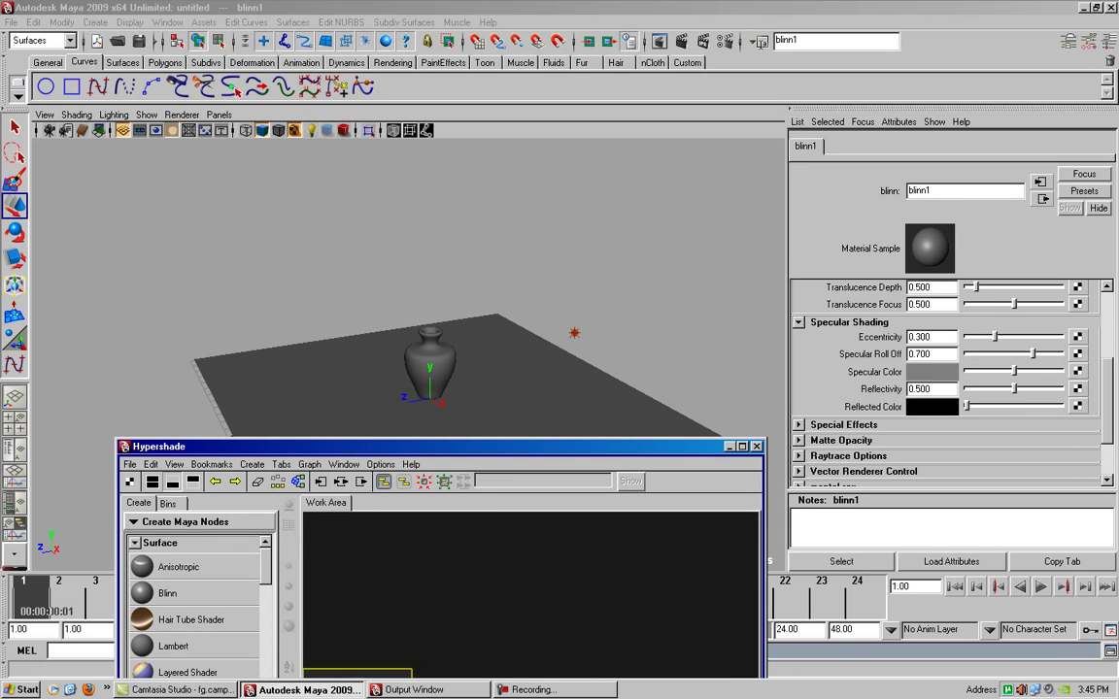
scroll(947, 369, up, 5)
click(1077, 320)
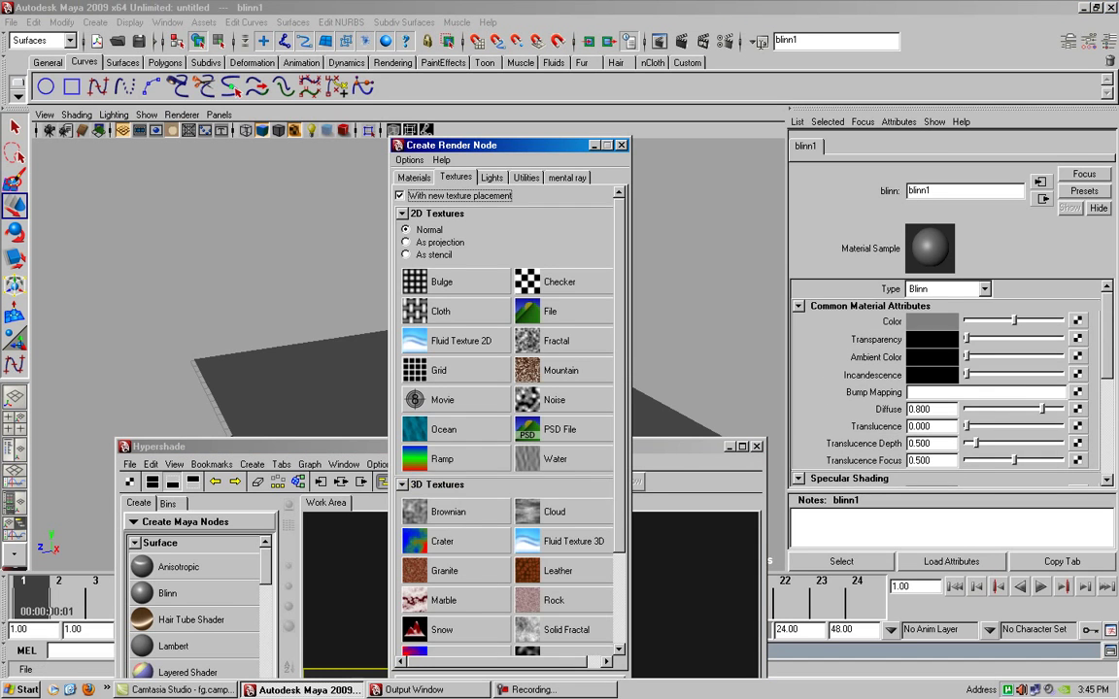
Step: Create a File texture and load CEDFENCE from D:\maps\Wood as the floor's colour image
click(549, 310)
click(1078, 359)
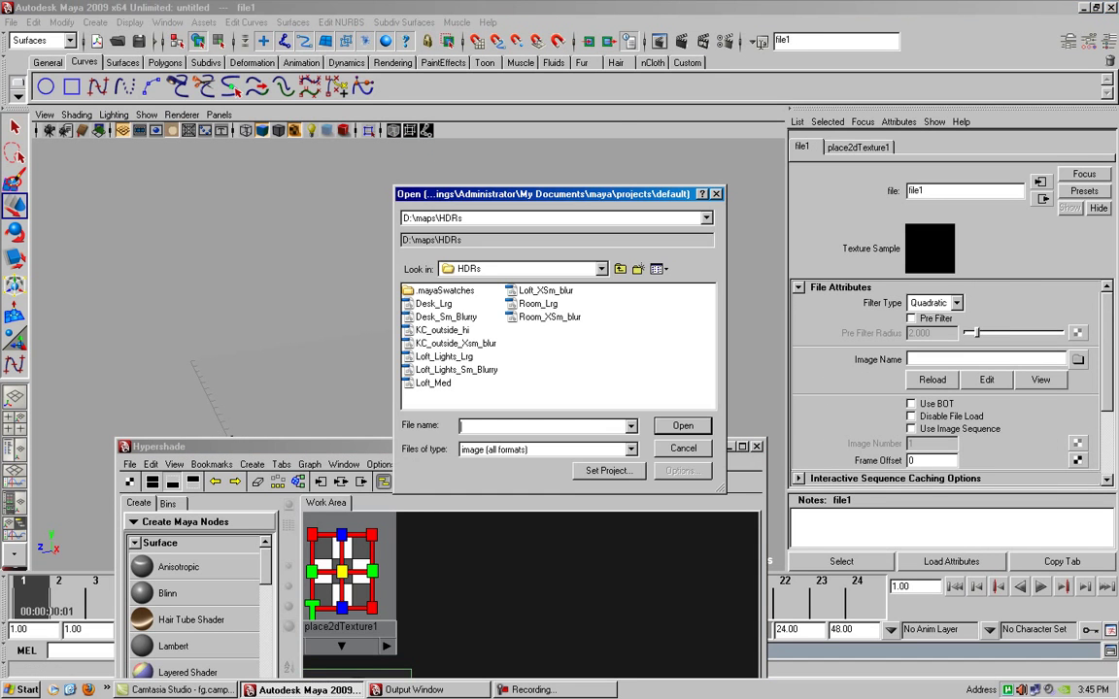
click(602, 269)
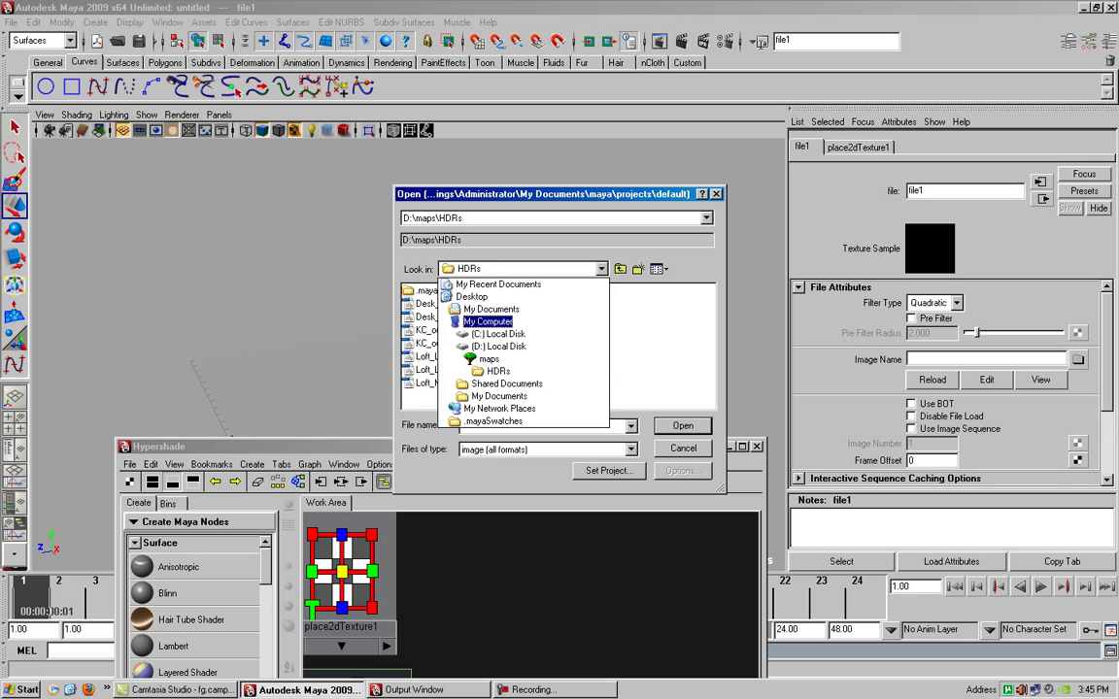
click(488, 359)
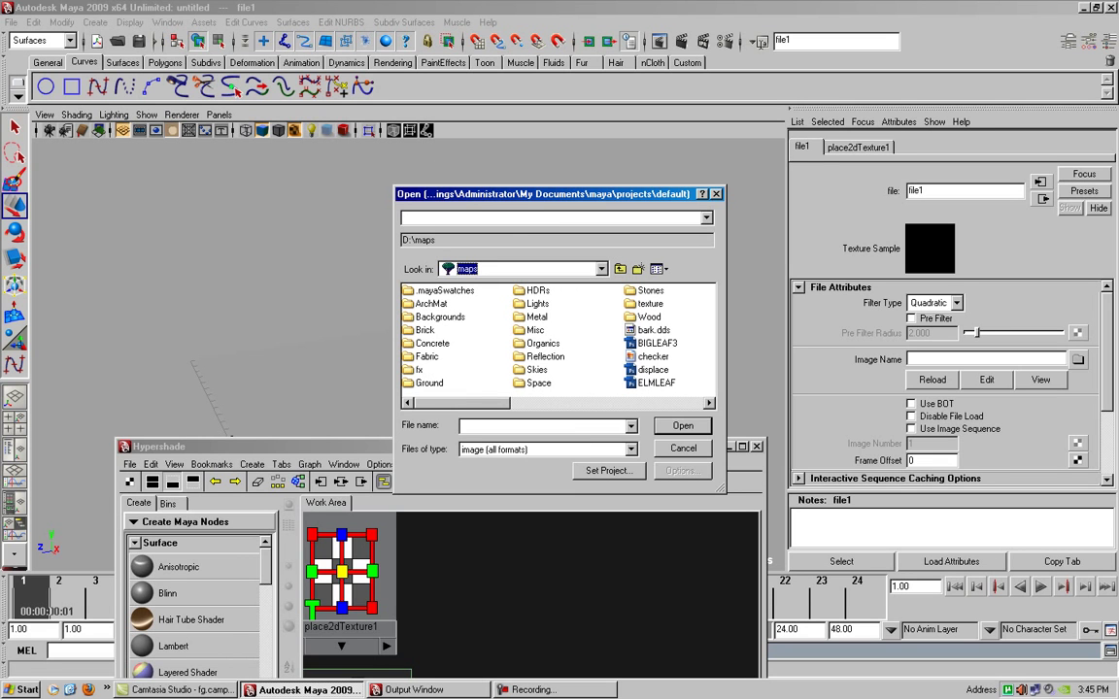
double_click(649, 317)
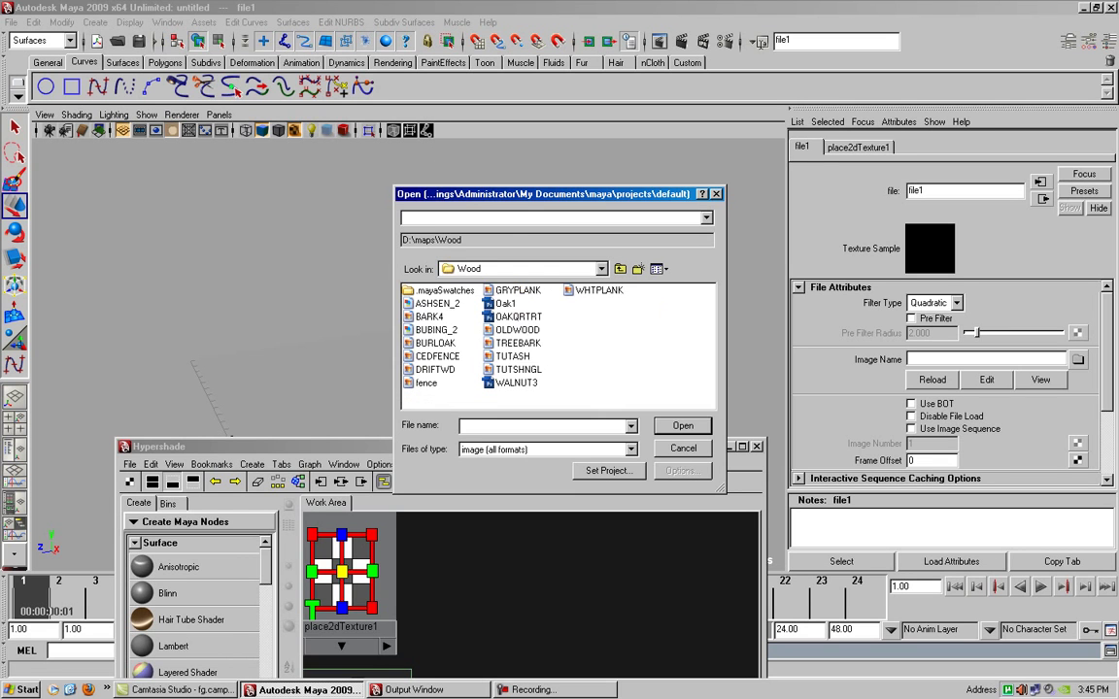
click(659, 269)
click(676, 294)
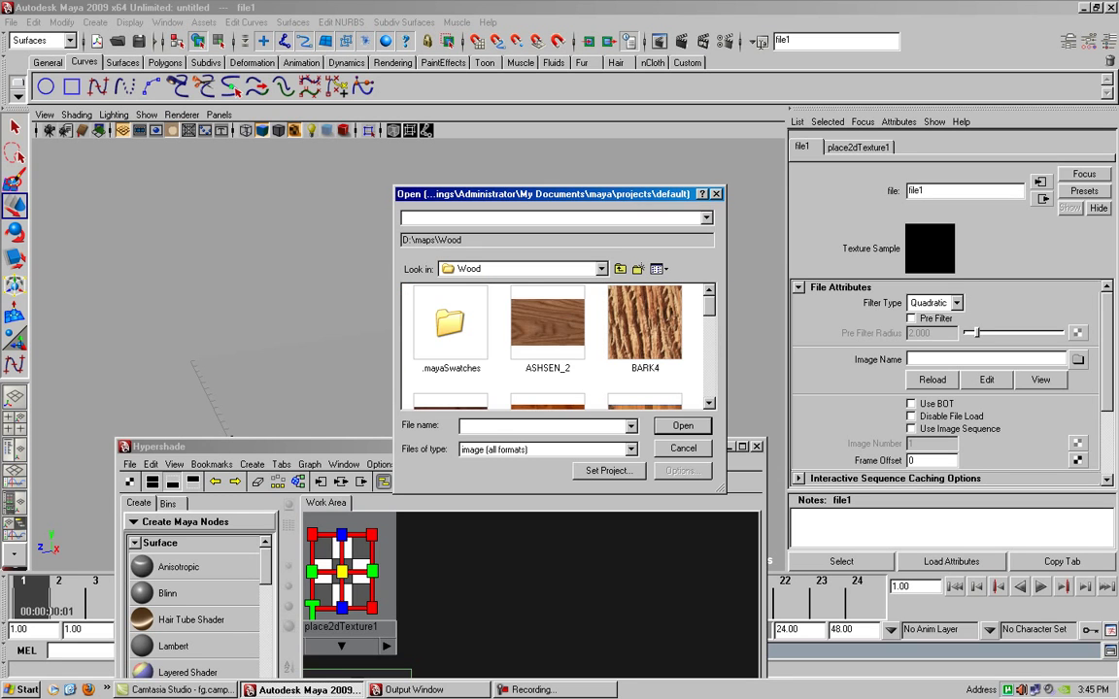
scroll(555, 344, down, 1)
click(644, 374)
scroll(555, 345, down, 1)
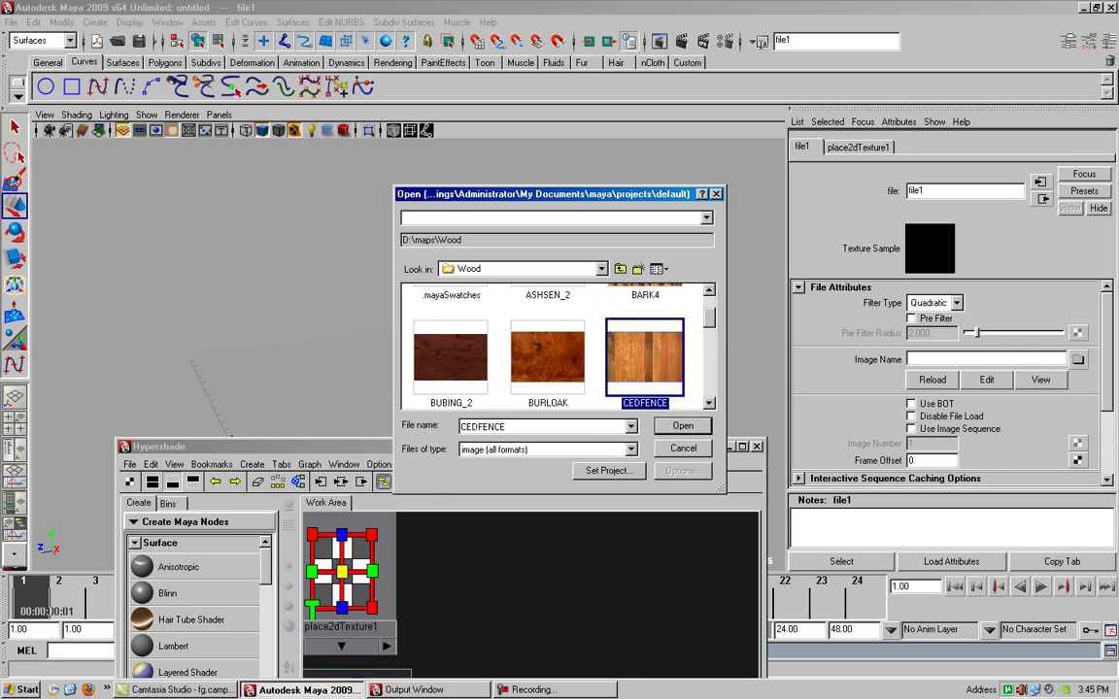
double_click(644, 357)
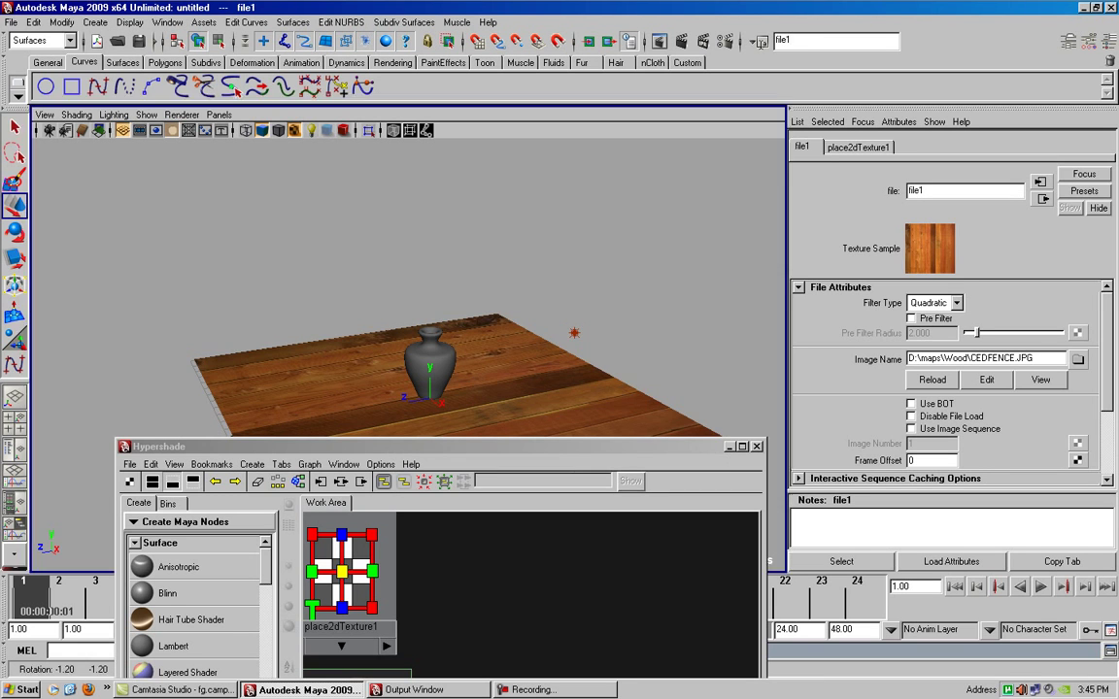
Step: Render the vase on the wood-plank floor and close the preview
scroll(408, 340, up, 2)
alt+drag(408, 340, 457, 355)
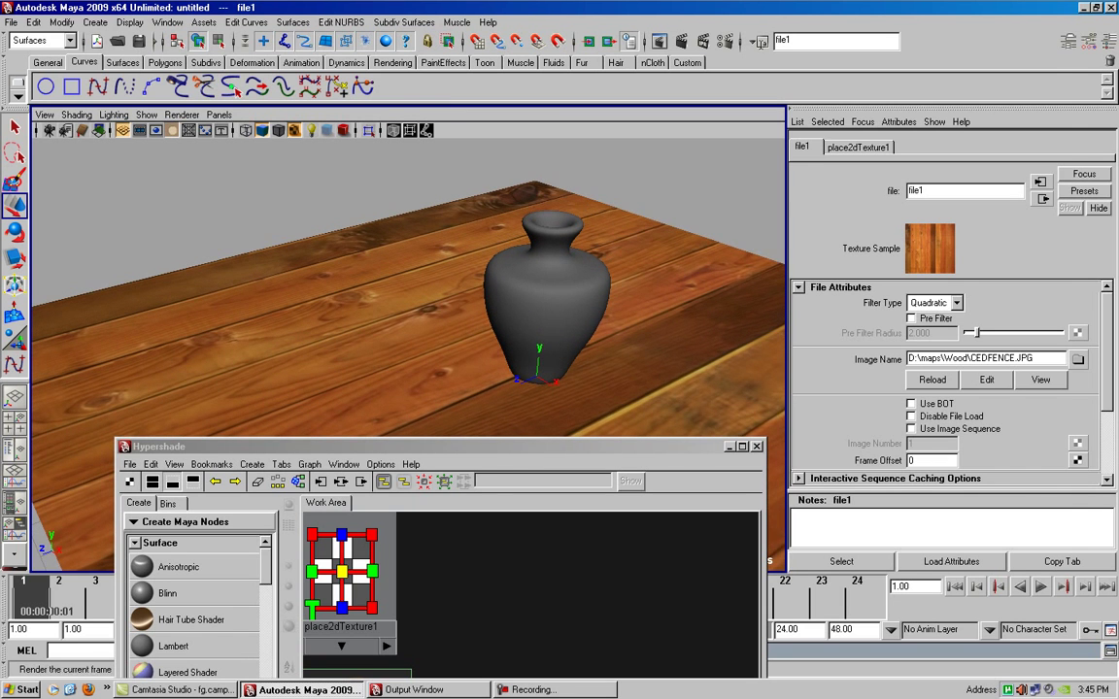
click(681, 41)
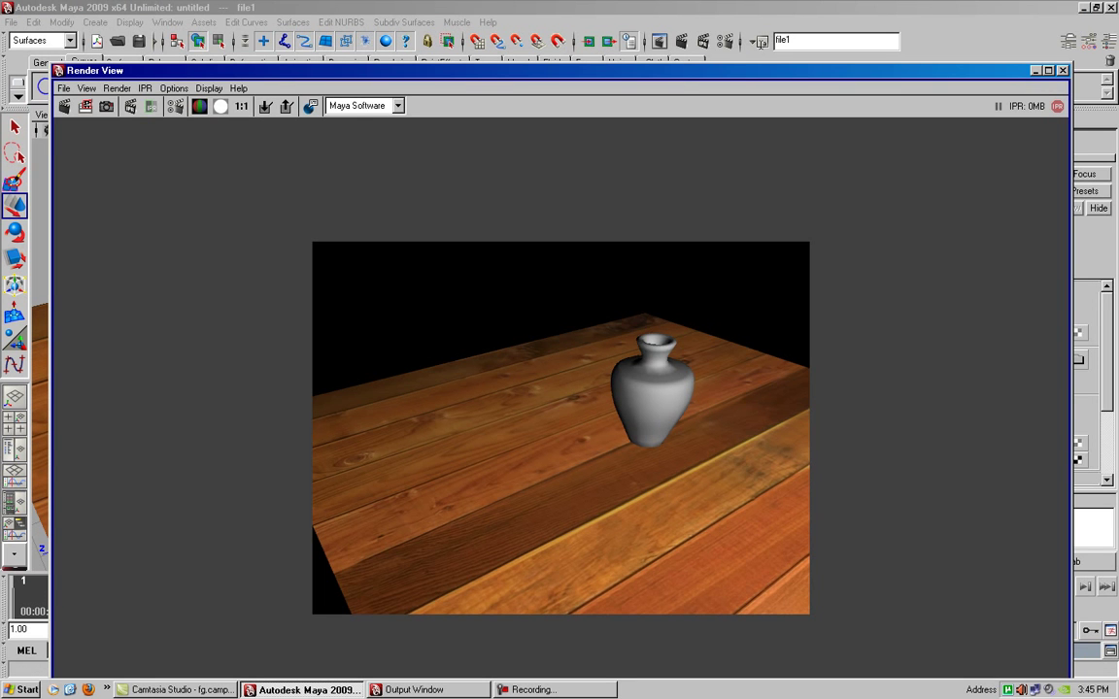
key(alt+F4)
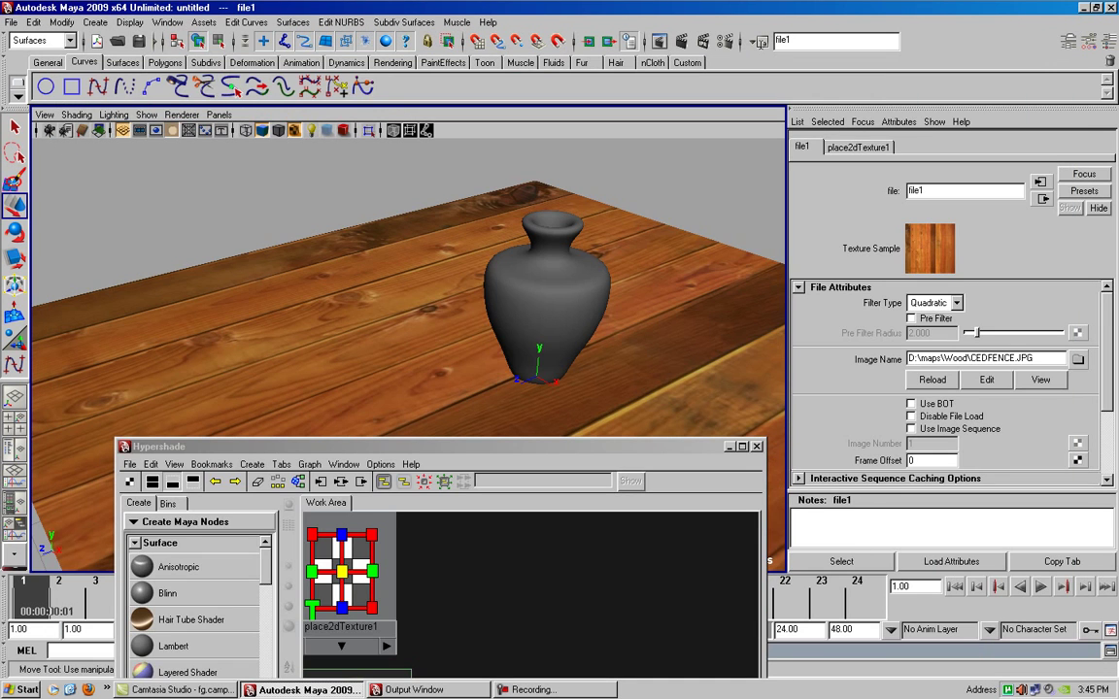
Step: Reposition the Hypershade window so blinn1 and its texture placement are visible
mouse_move(194, 446)
mouse_down()
mouse_move(125, 441)
mouse_move(182, 429)
mouse_up()
scroll(408, 292, down, 3)
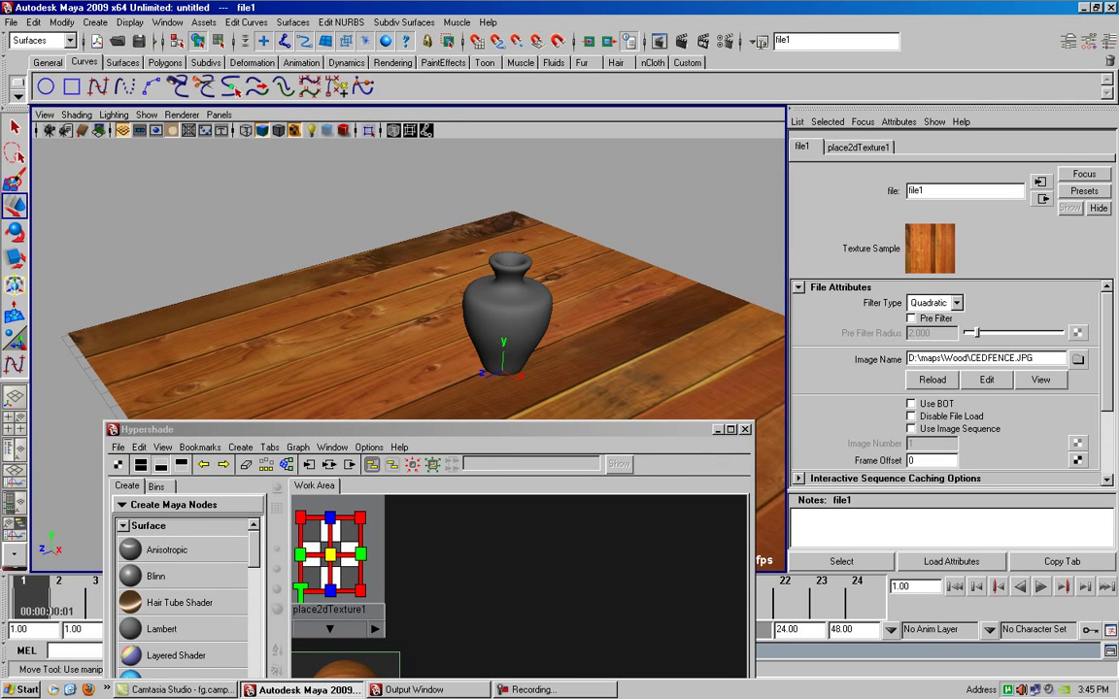
alt+drag(407, 292, 428, 291)
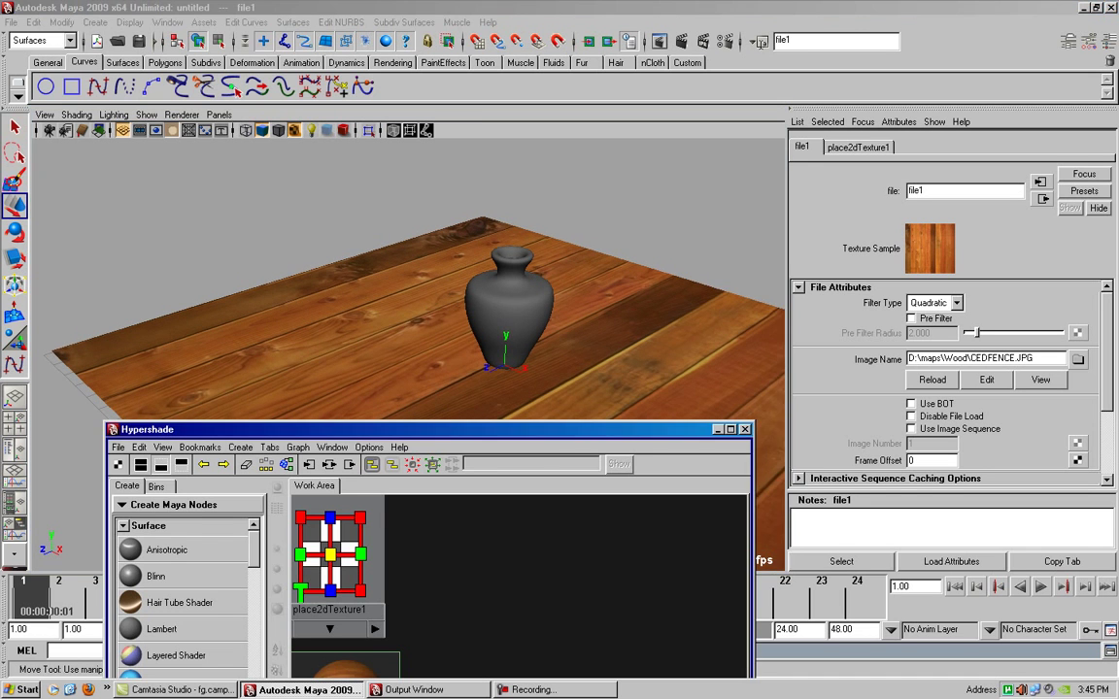
mouse_move(291, 429)
mouse_down()
mouse_move(356, 277)
mouse_move(375, 286)
mouse_move(371, 274)
mouse_up()
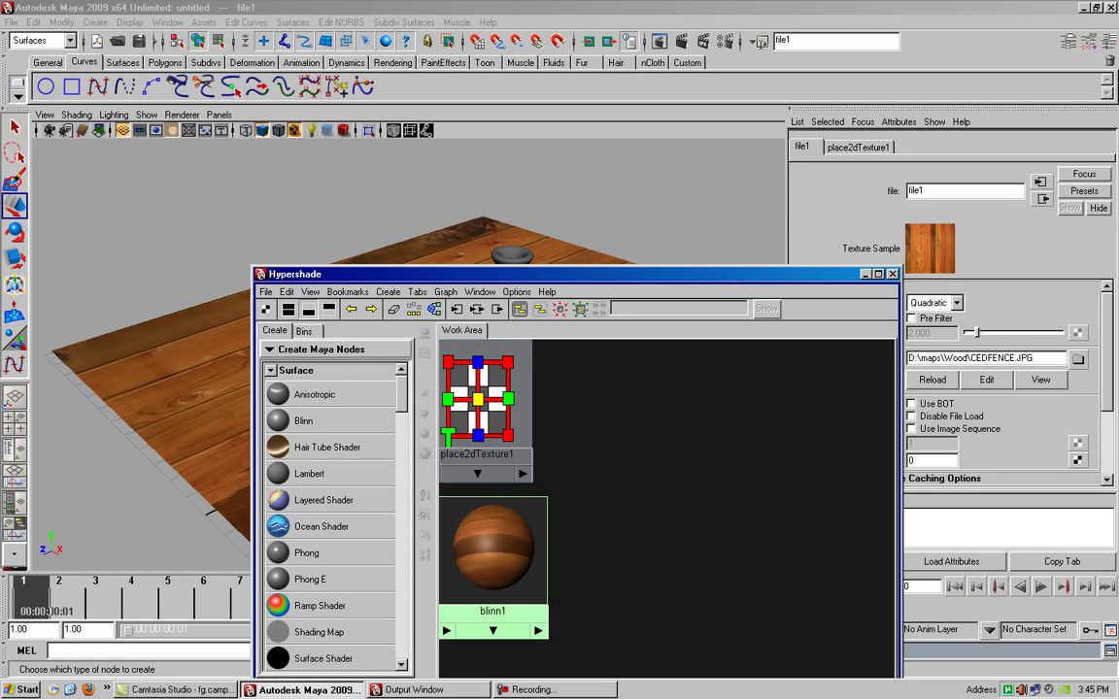
click(320, 349)
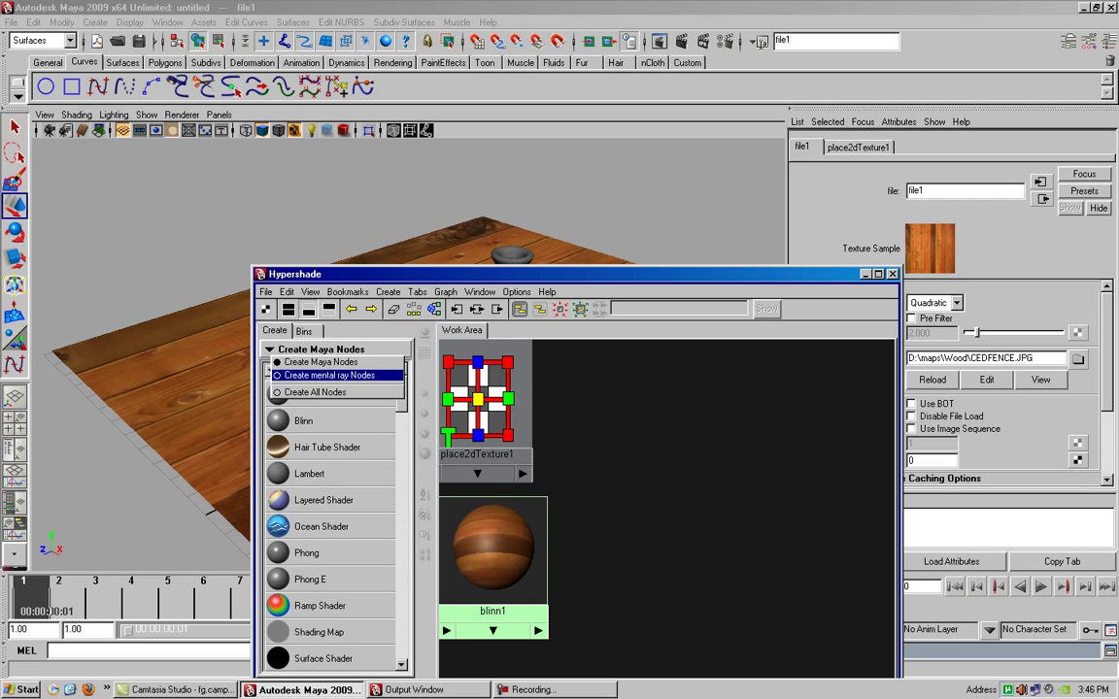
Step: Switch Hypershade's Create list to mental ray nodes and expand its Materials category
click(330, 375)
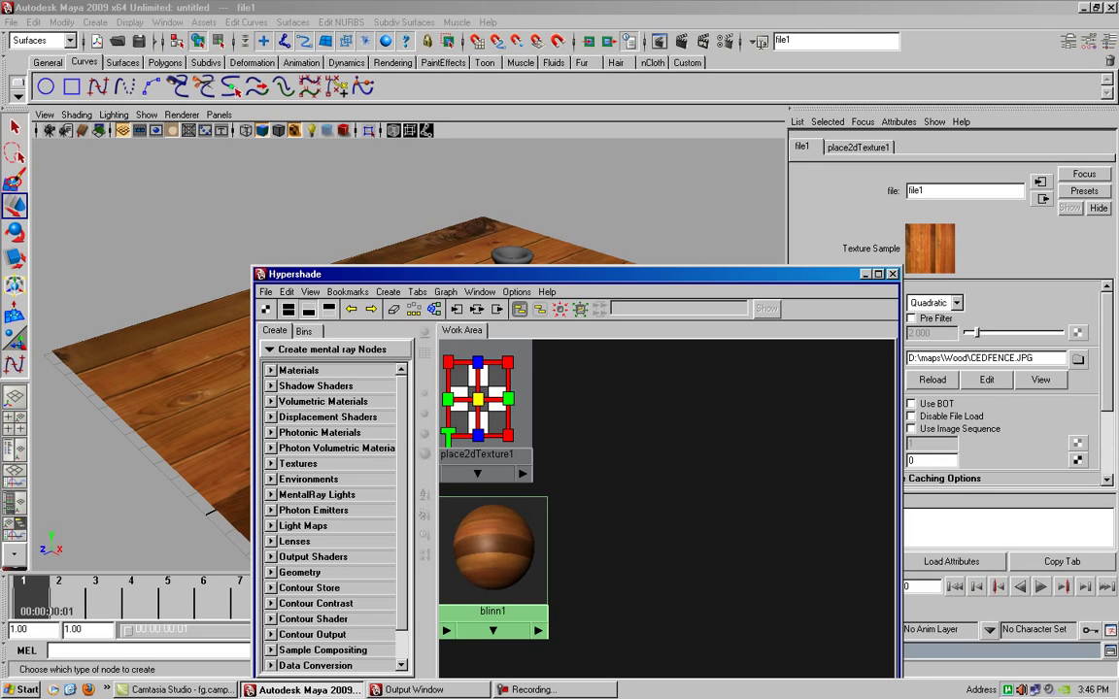
click(330, 350)
click(311, 328)
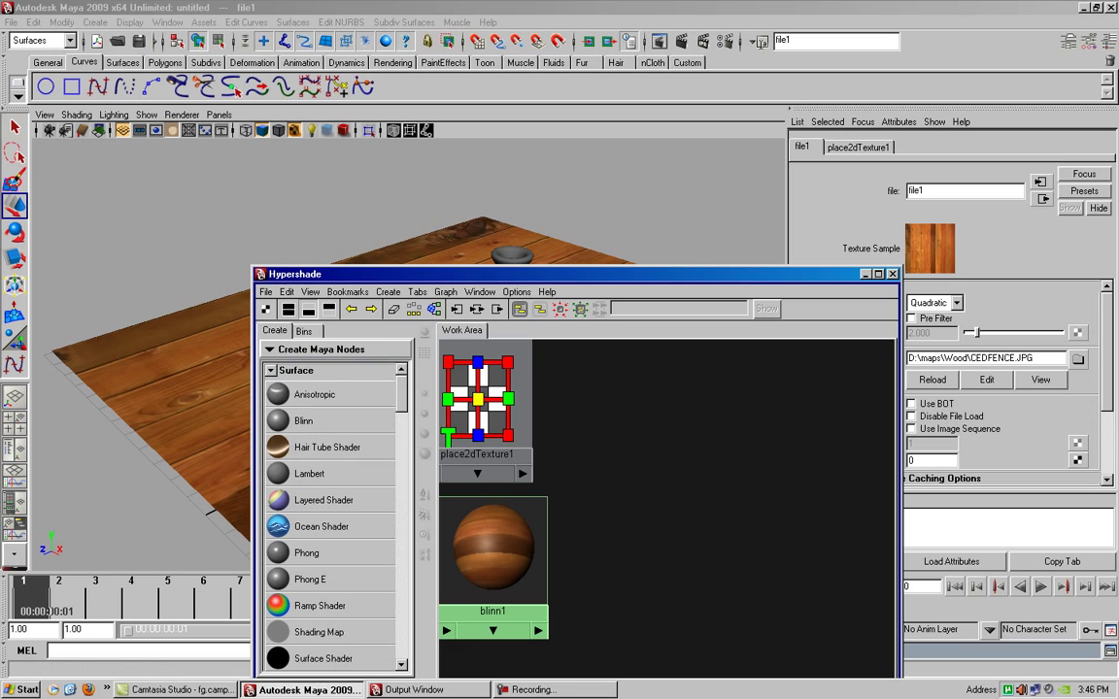
click(321, 350)
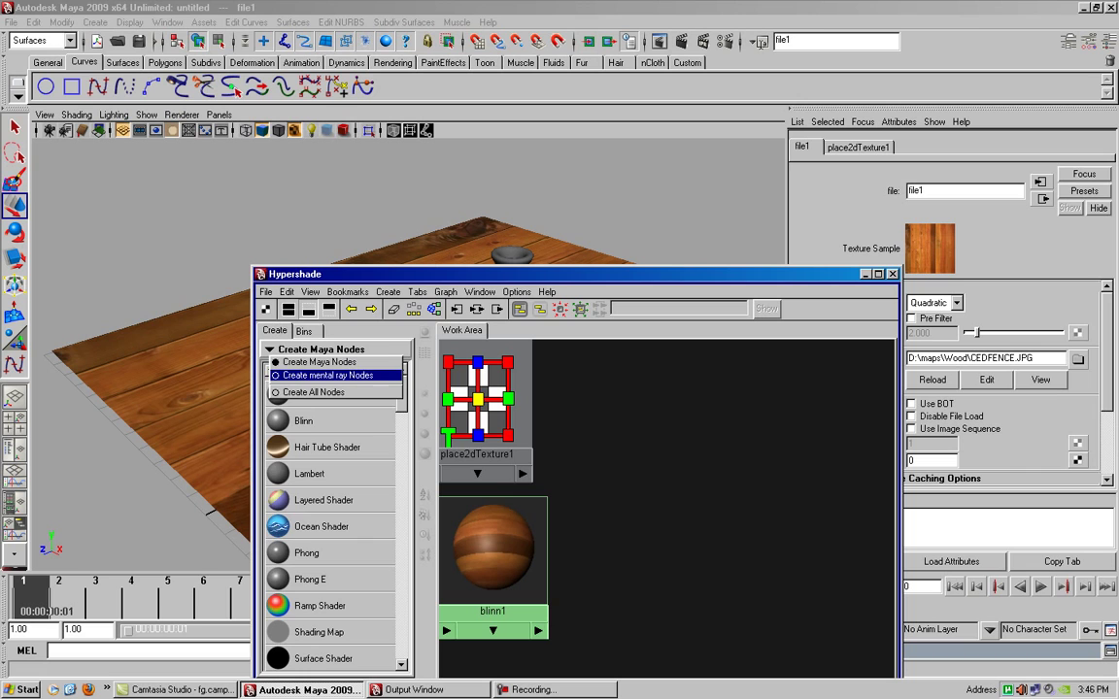
click(327, 375)
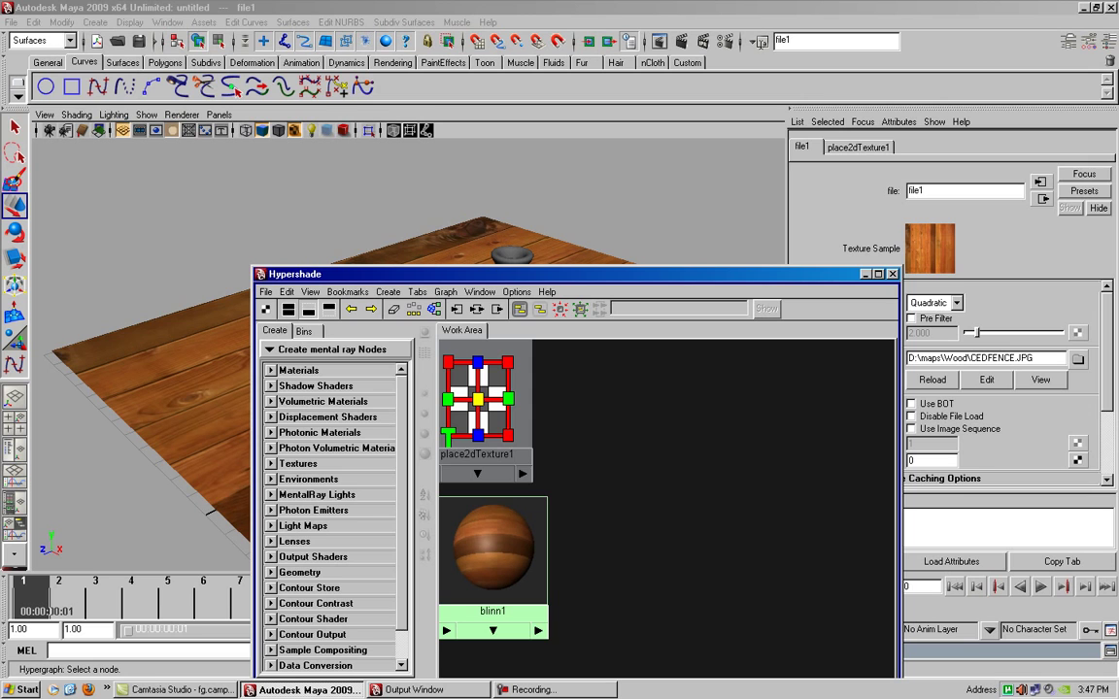
click(321, 349)
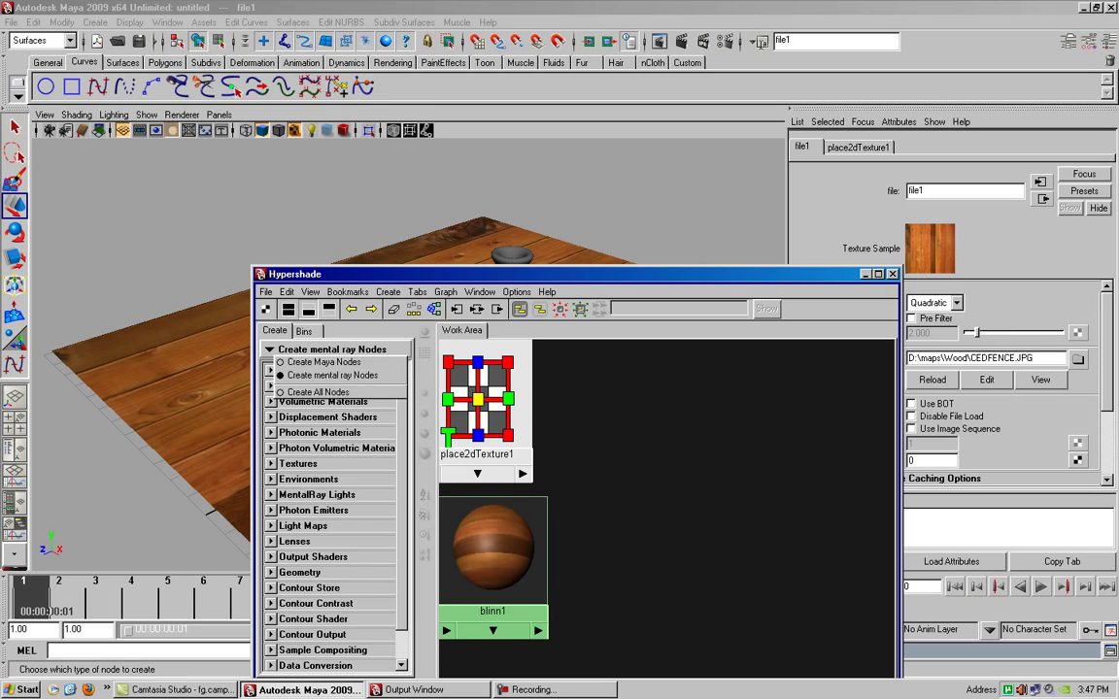
click(321, 362)
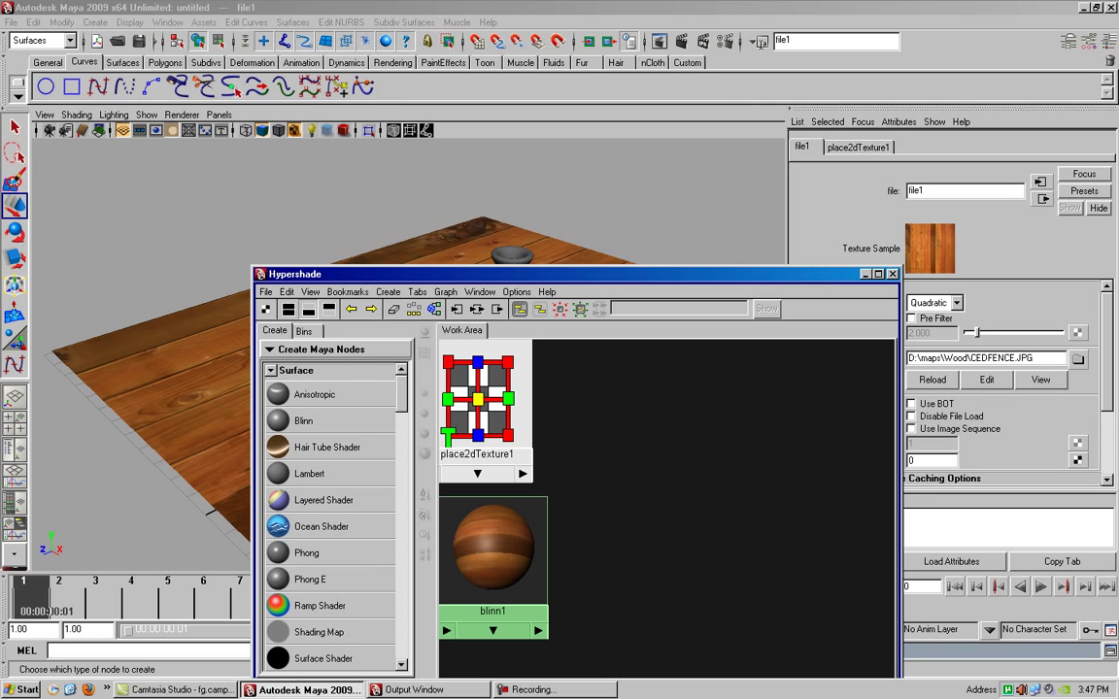
click(321, 348)
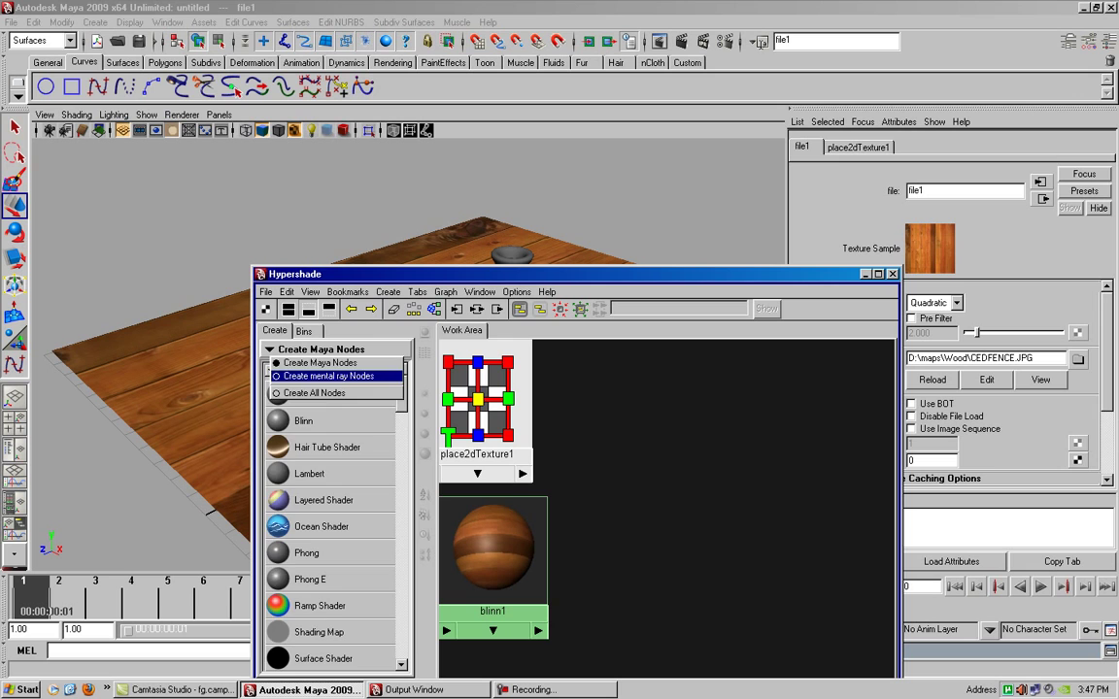
click(328, 376)
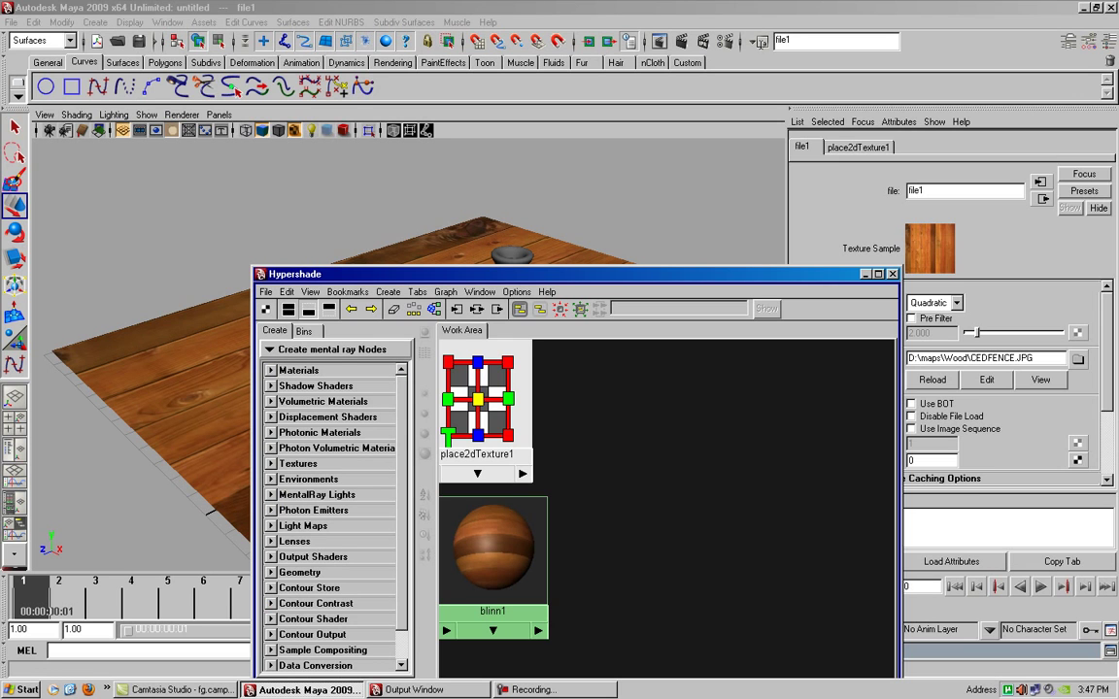
click(298, 371)
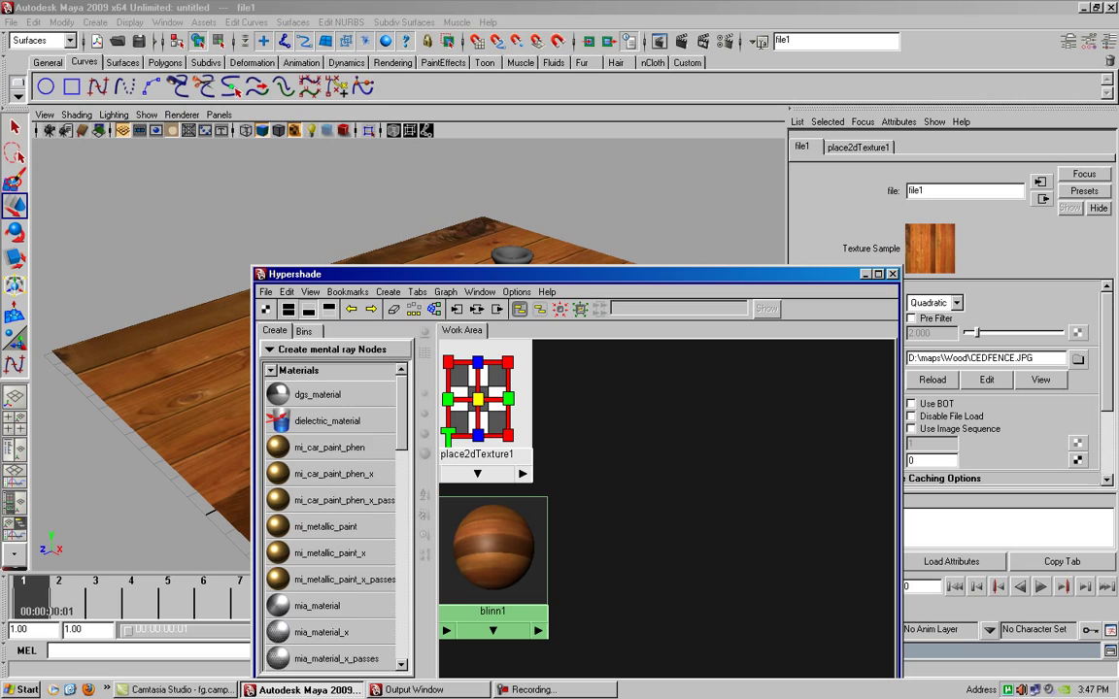
Step: Create a mia_material node and assign mia_material1 to the vase, revolvedSurface1
scroll(330, 515, down, 2)
scroll(330, 515, down, 3)
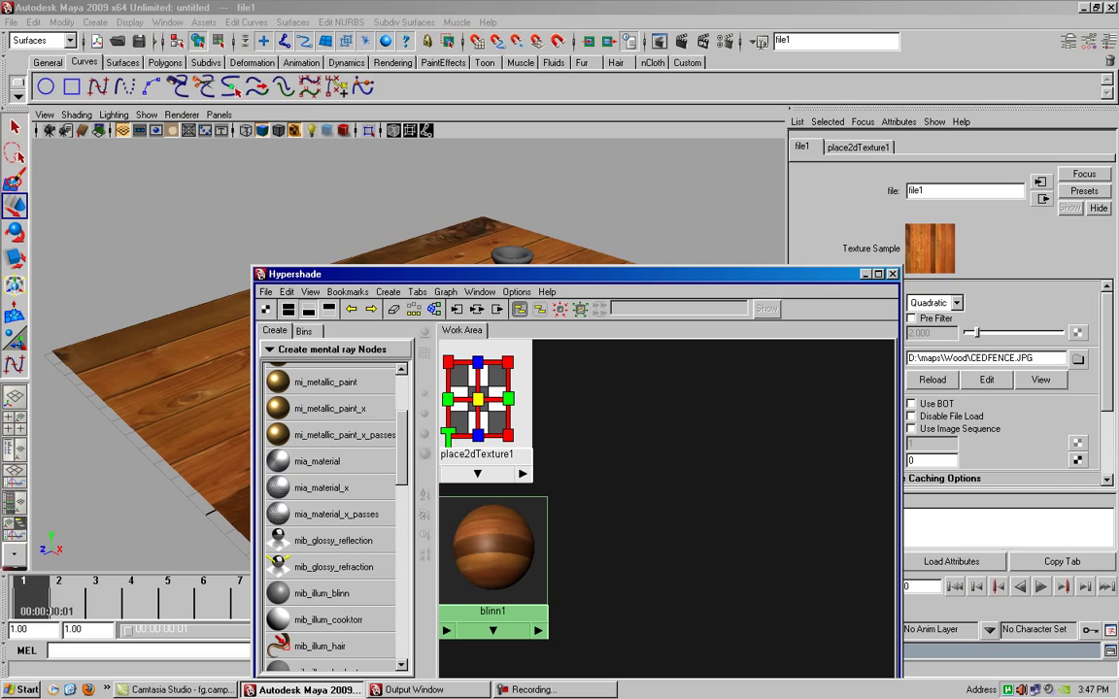
click(316, 461)
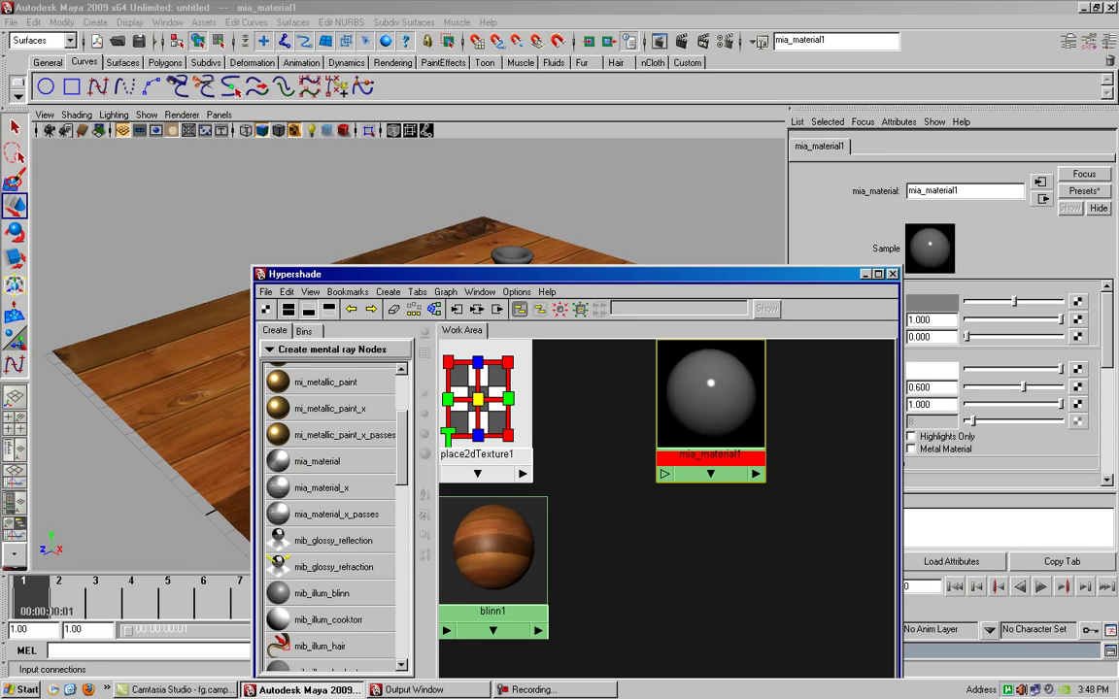
scroll(330, 514, up, 3)
scroll(330, 514, down, 2)
scroll(330, 515, up, 2)
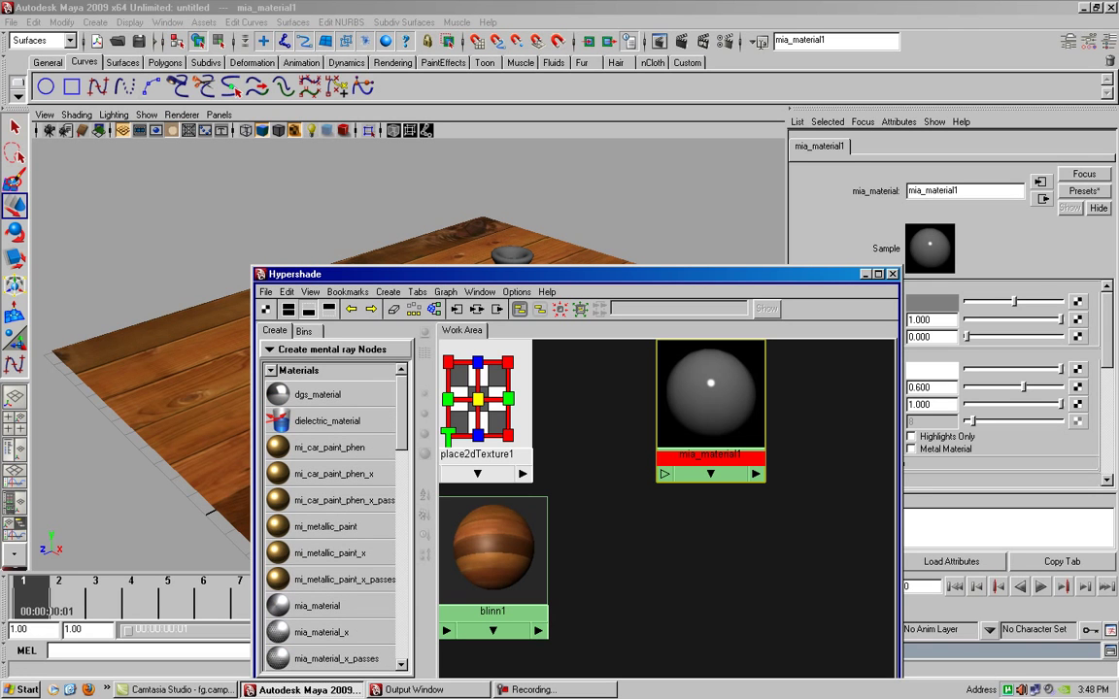
scroll(330, 515, down, 2)
scroll(330, 515, down, 2)
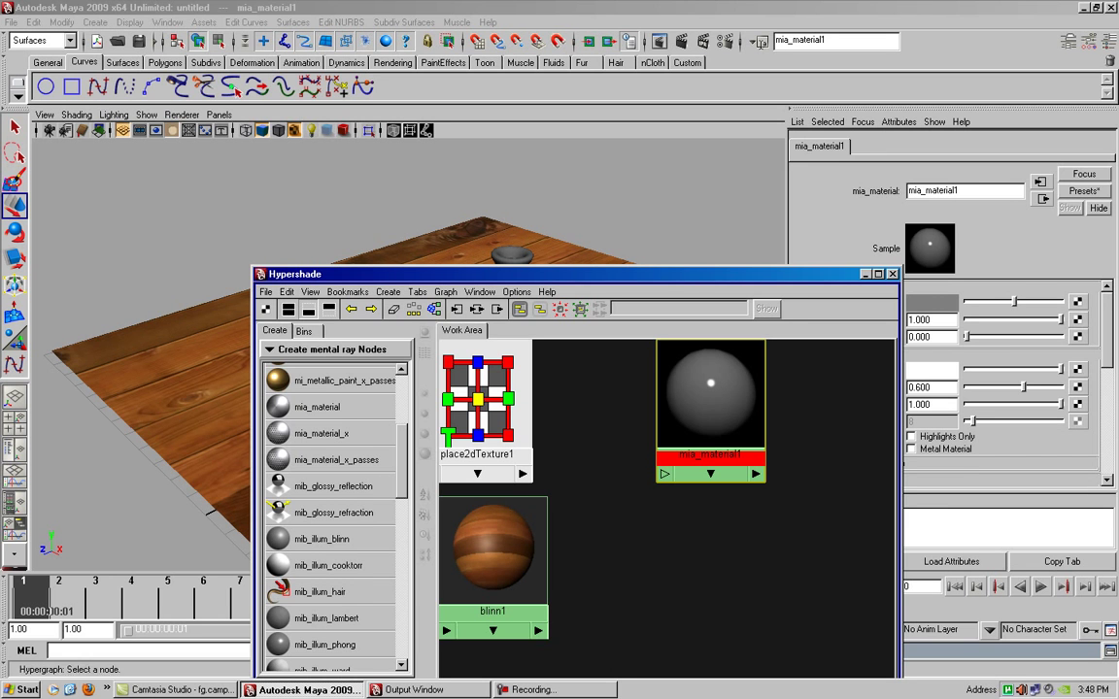
mouse_move(486, 274)
mouse_down()
mouse_move(218, 457)
mouse_move(99, 325)
mouse_up()
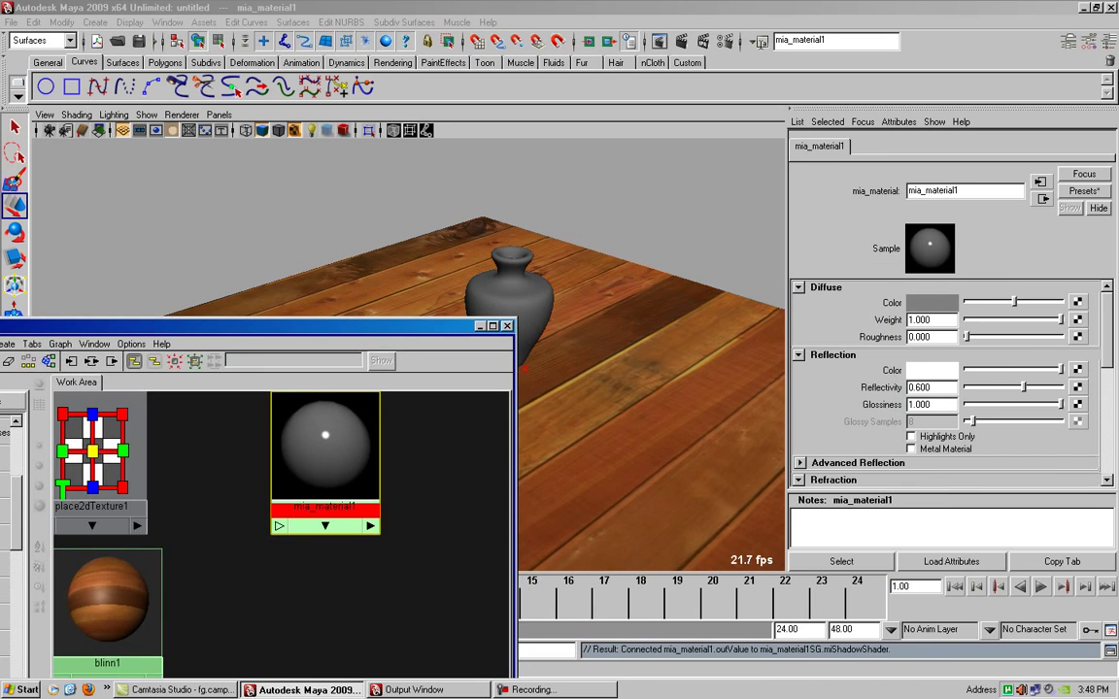
middle_drag(326, 447, 508, 292)
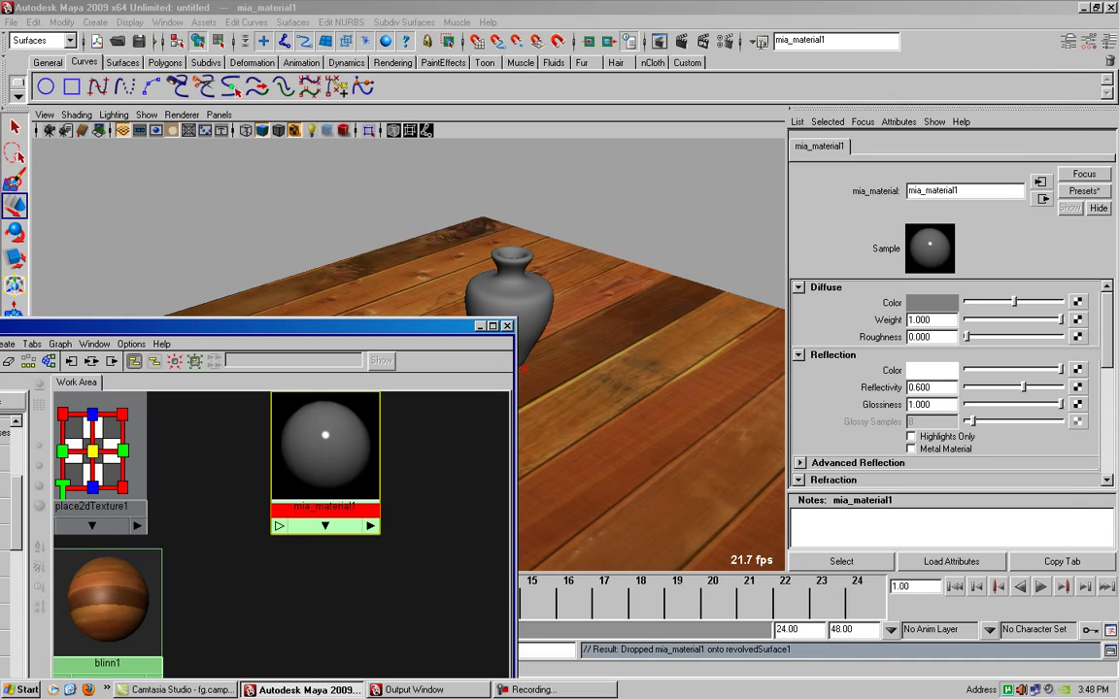
Step: Set Render Using to mental ray and render the vase reflected in the wooden floor
click(612, 41)
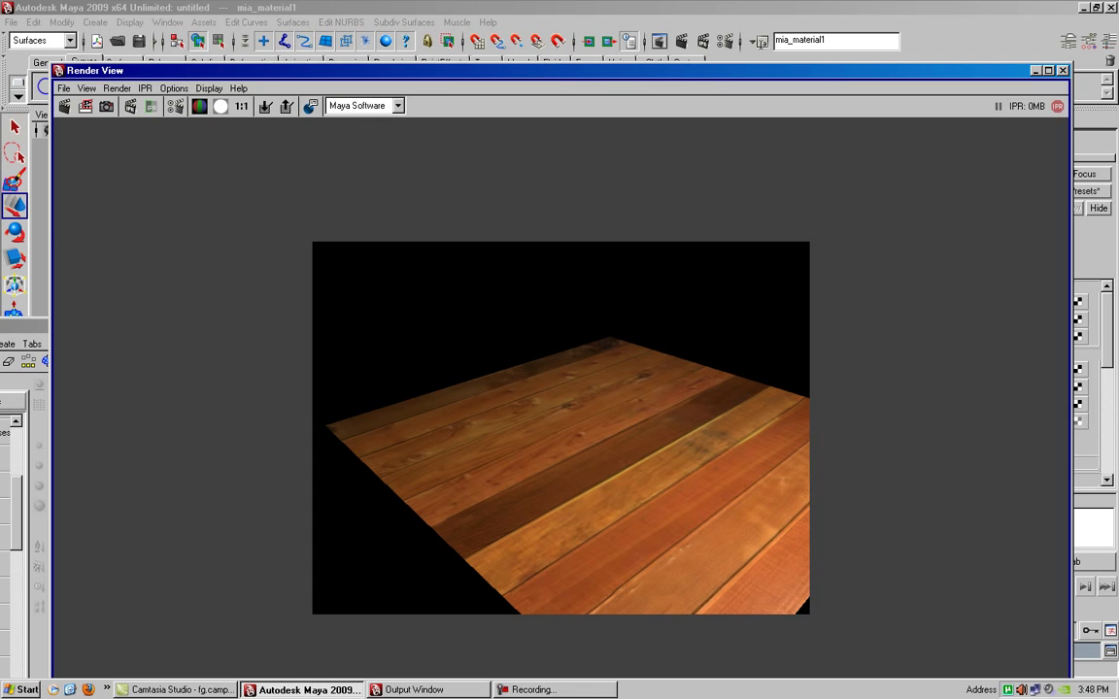
click(957, 62)
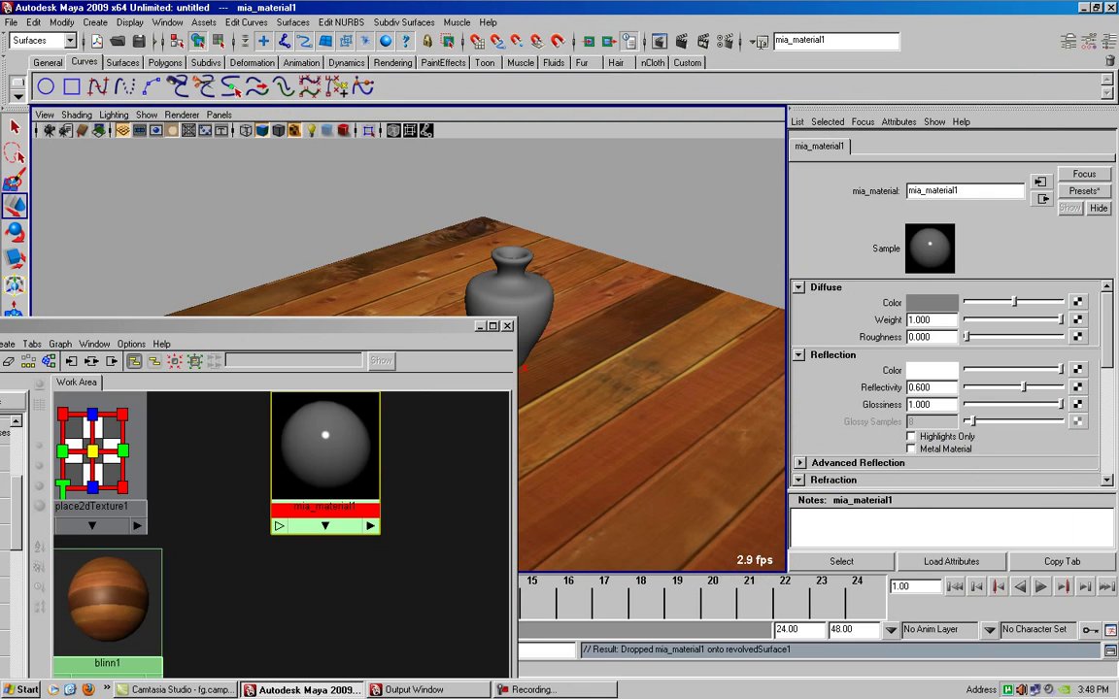
click(652, 41)
click(746, 103)
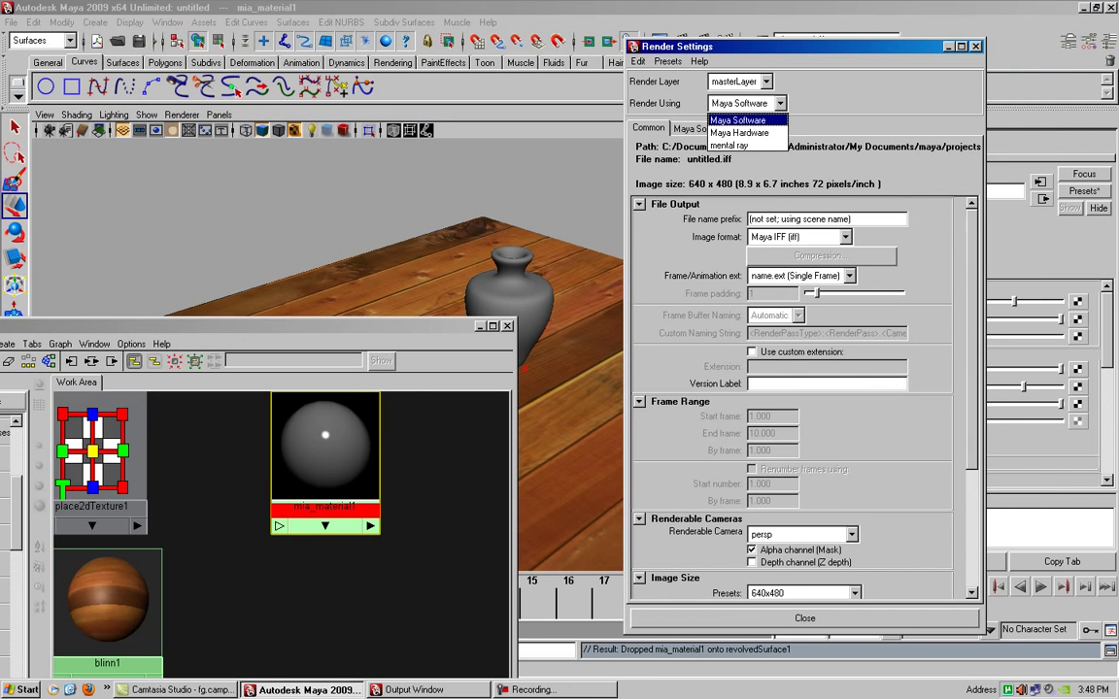
click(743, 142)
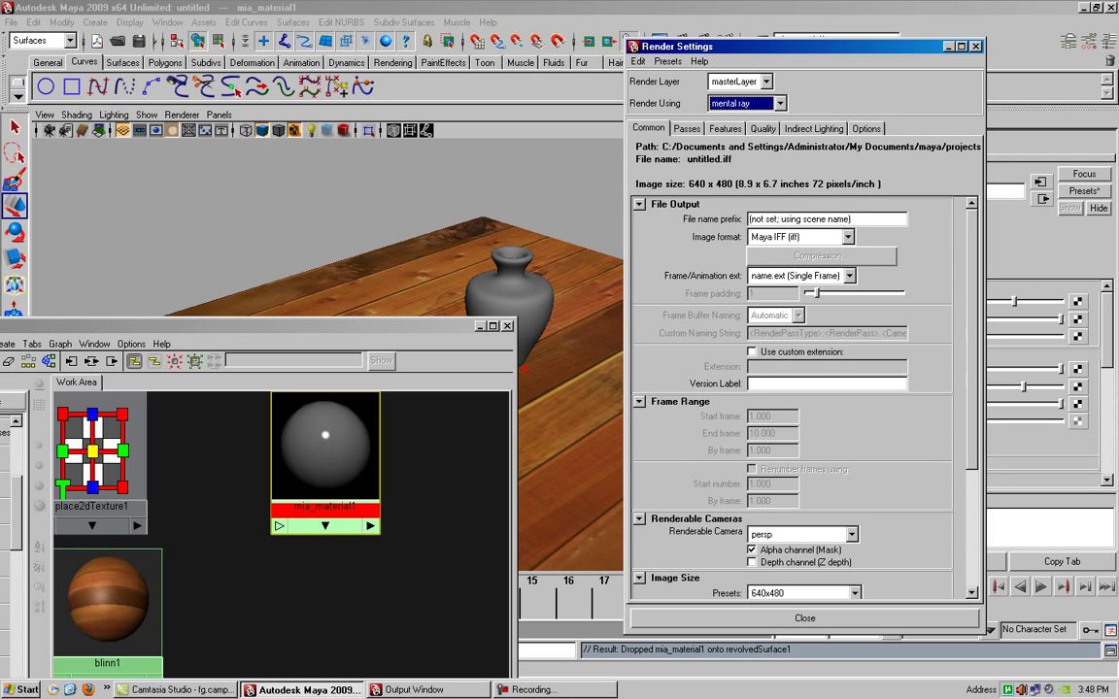
drag(758, 46, 815, 177)
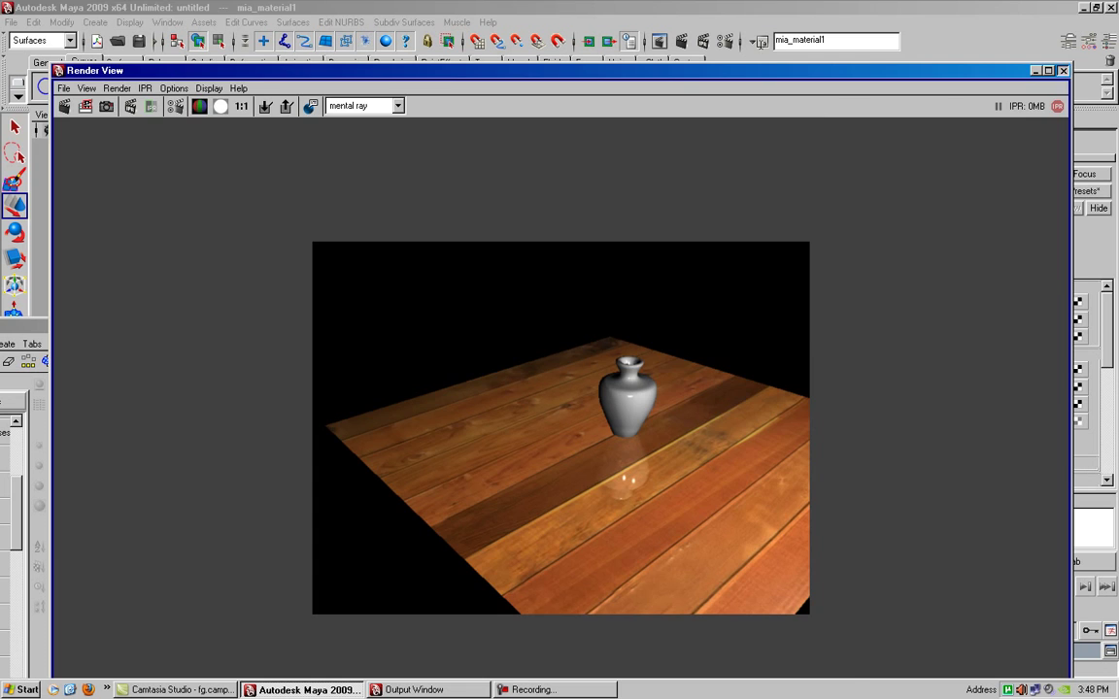
key(alt+F4)
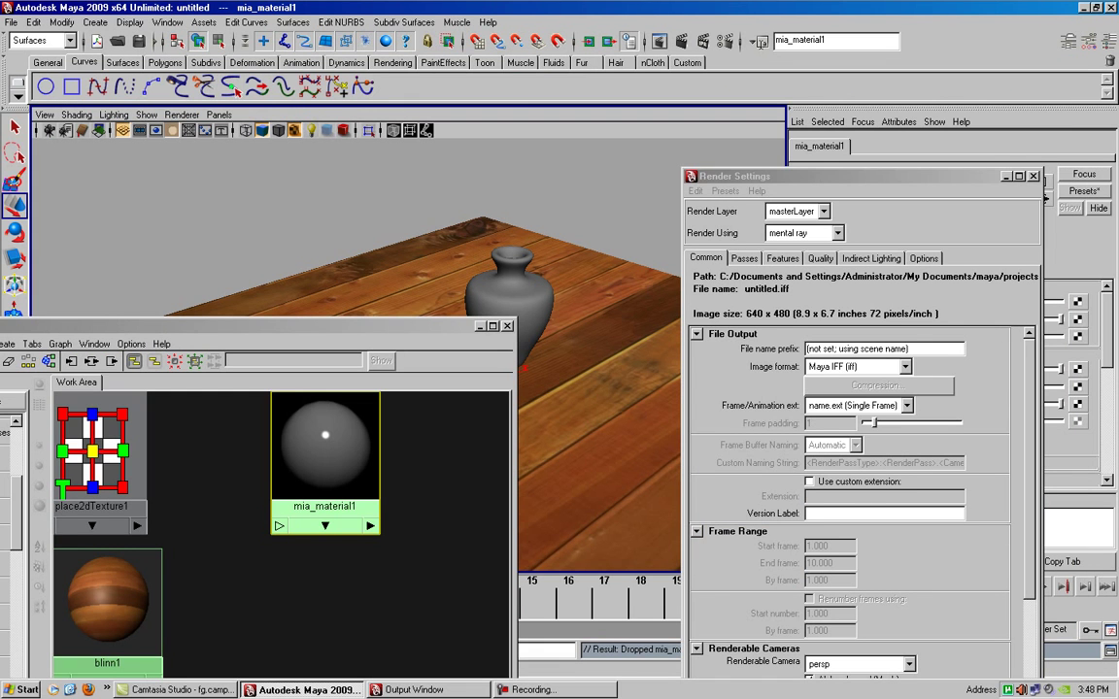
Step: Arrange windows to show mia_material1's attributes, e.g. Reflectivity 0.600 and Glossiness 1.000
key(alt+F4)
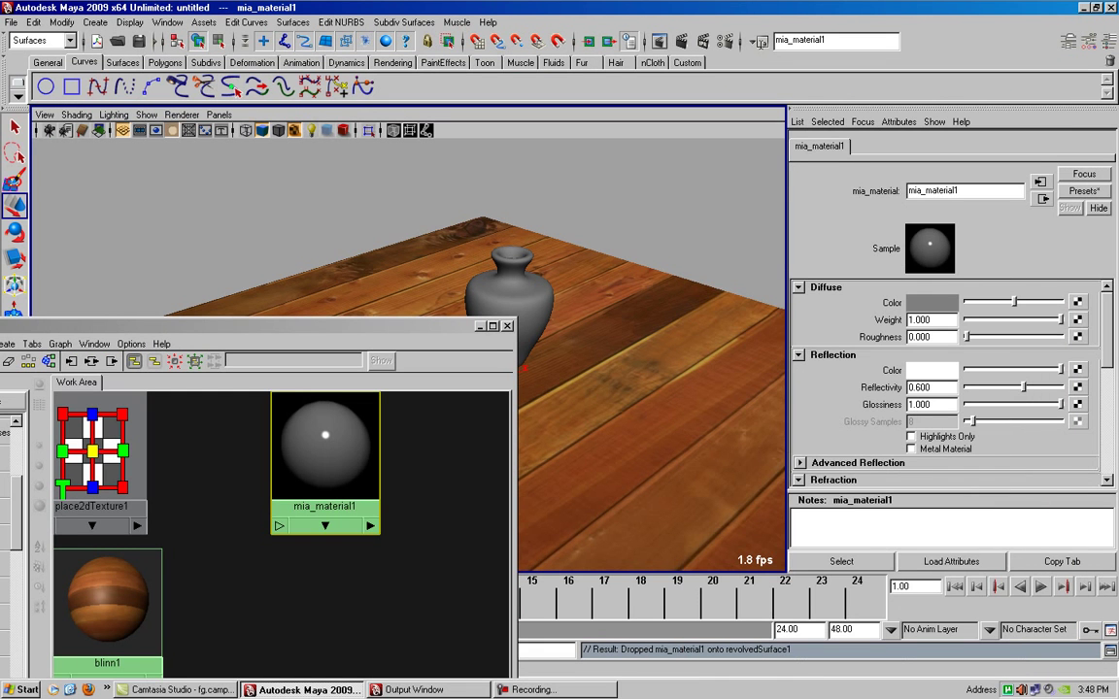
click(653, 39)
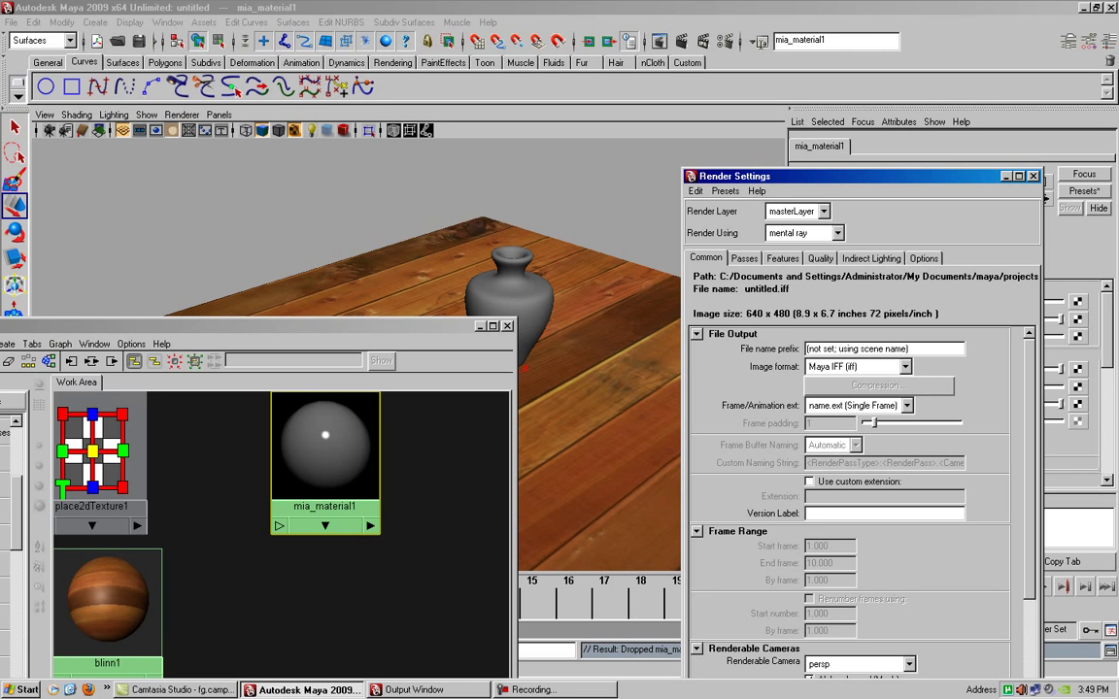
mouse_move(291, 325)
mouse_down()
mouse_move(276, 167)
mouse_move(392, 173)
mouse_up()
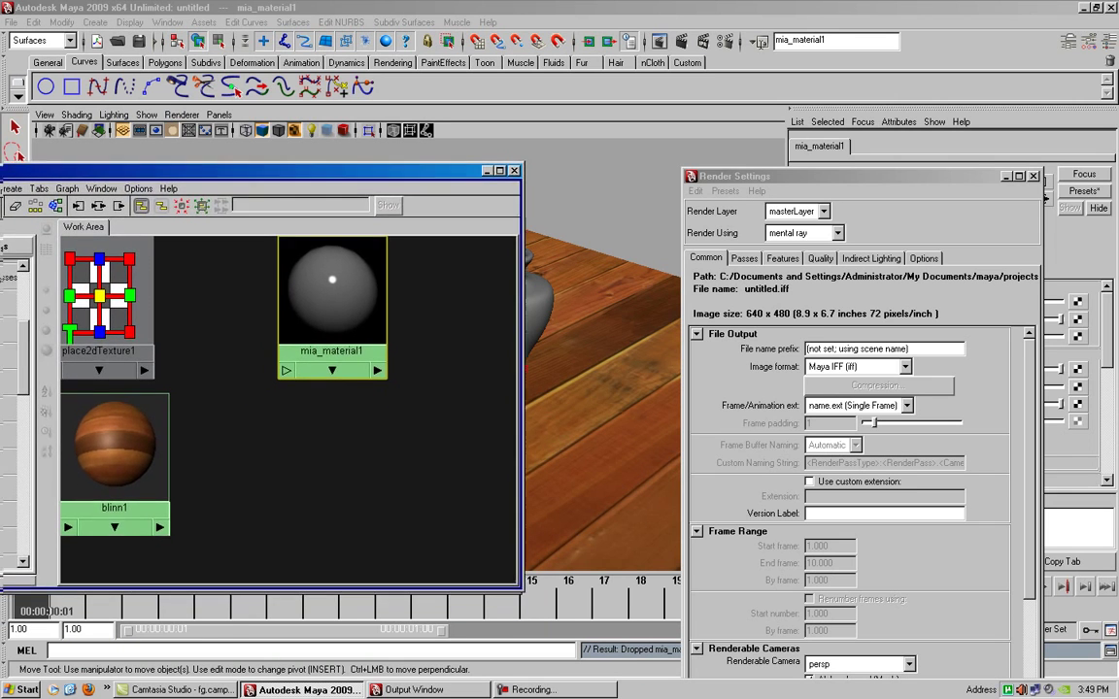
drag(393, 174, 400, 186)
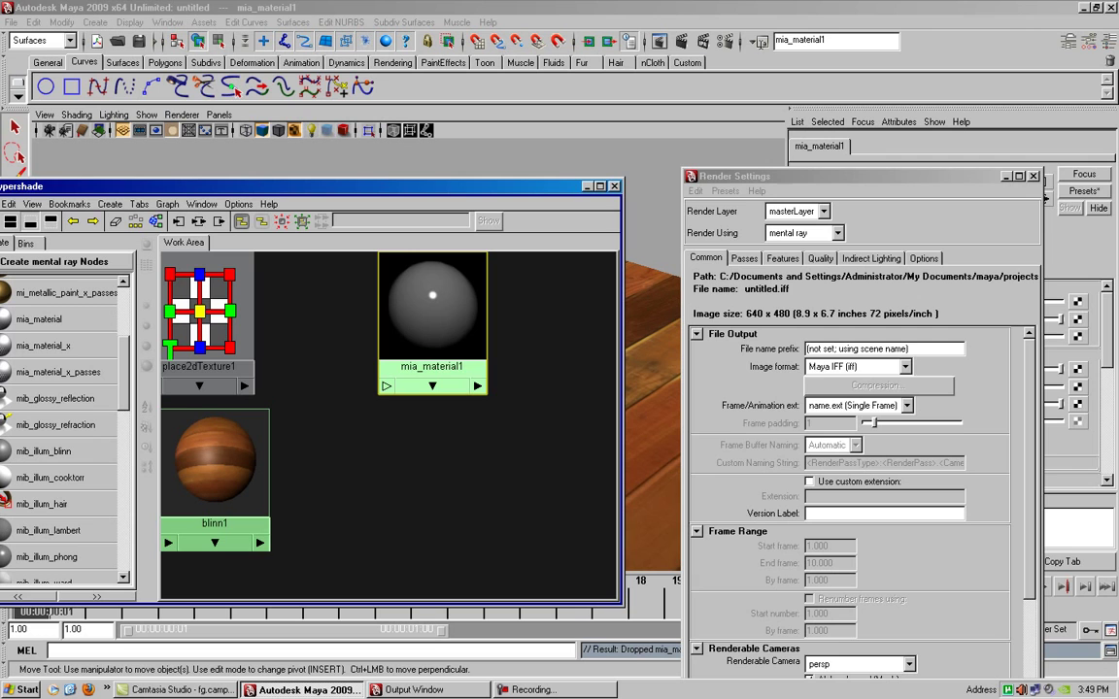
drag(767, 176, 799, 473)
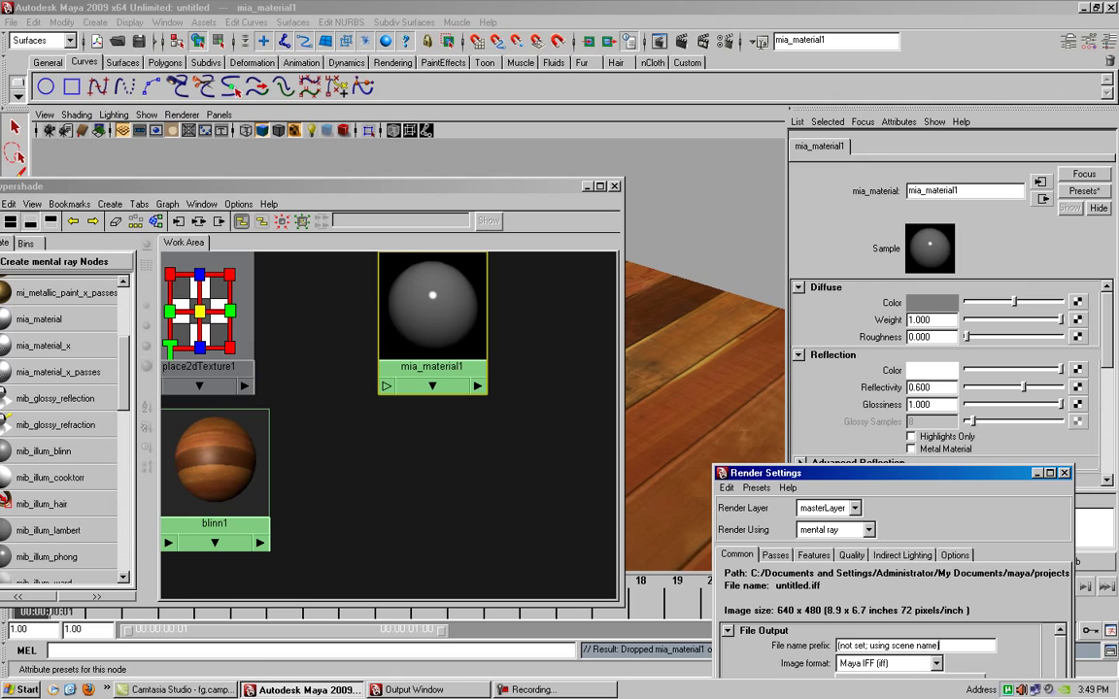
Step: Blend the Copper preset at 50% into mia_material1, giving Reflectivity 0.880 and Glossiness 0.580
click(1084, 190)
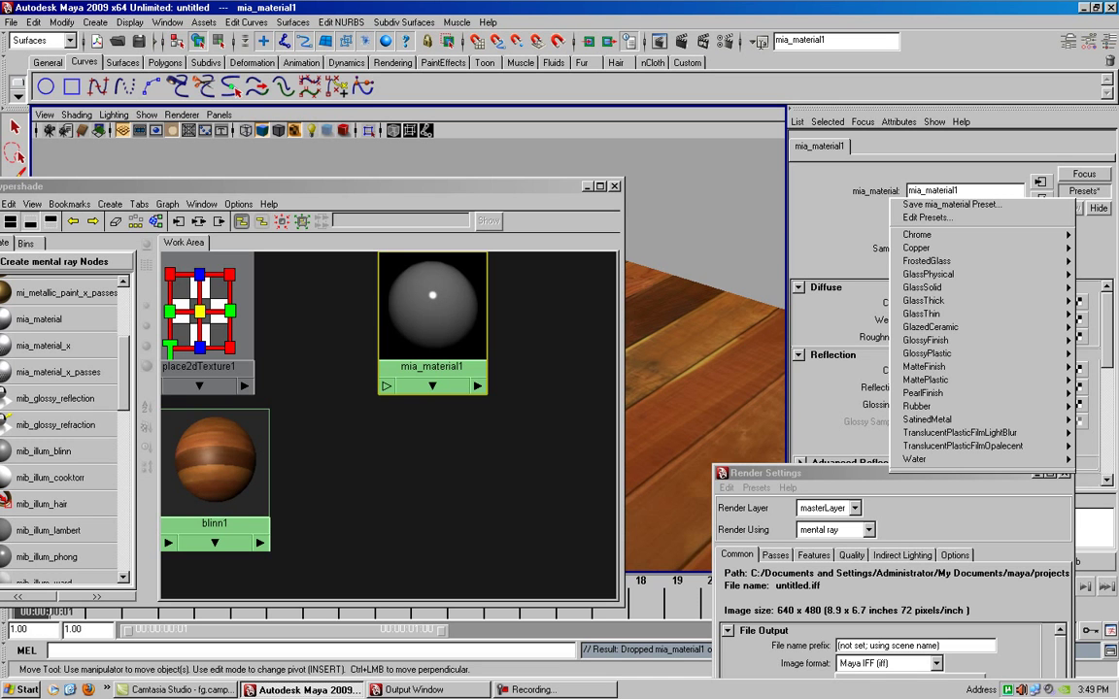
key(Escape)
drag(292, 185, 314, 424)
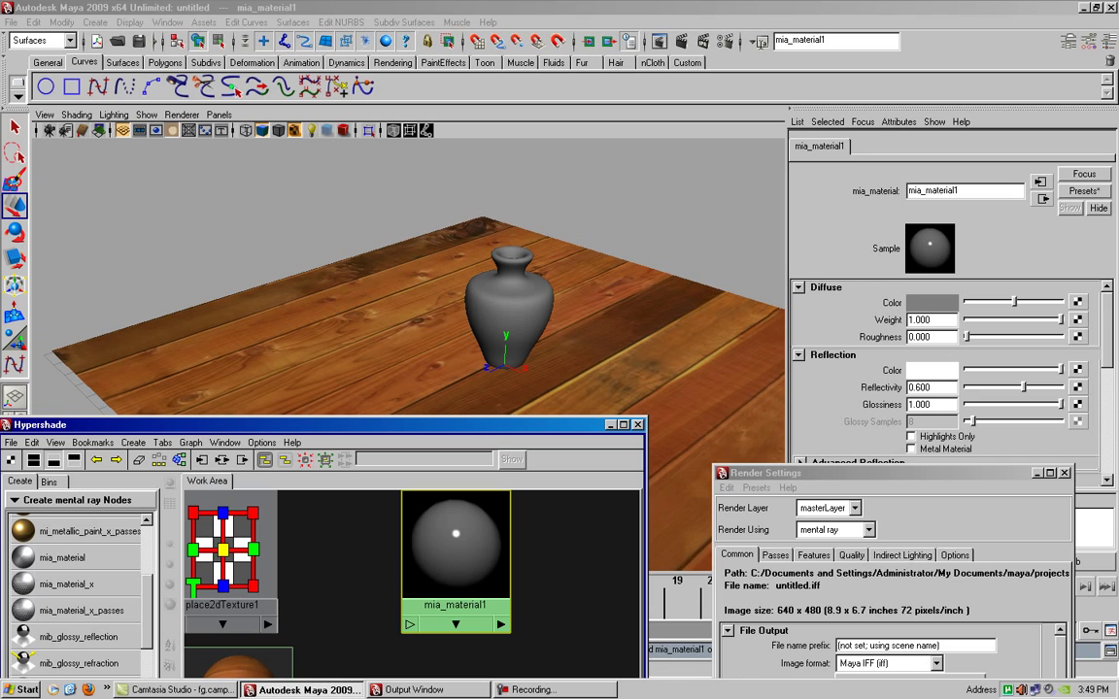
click(1084, 191)
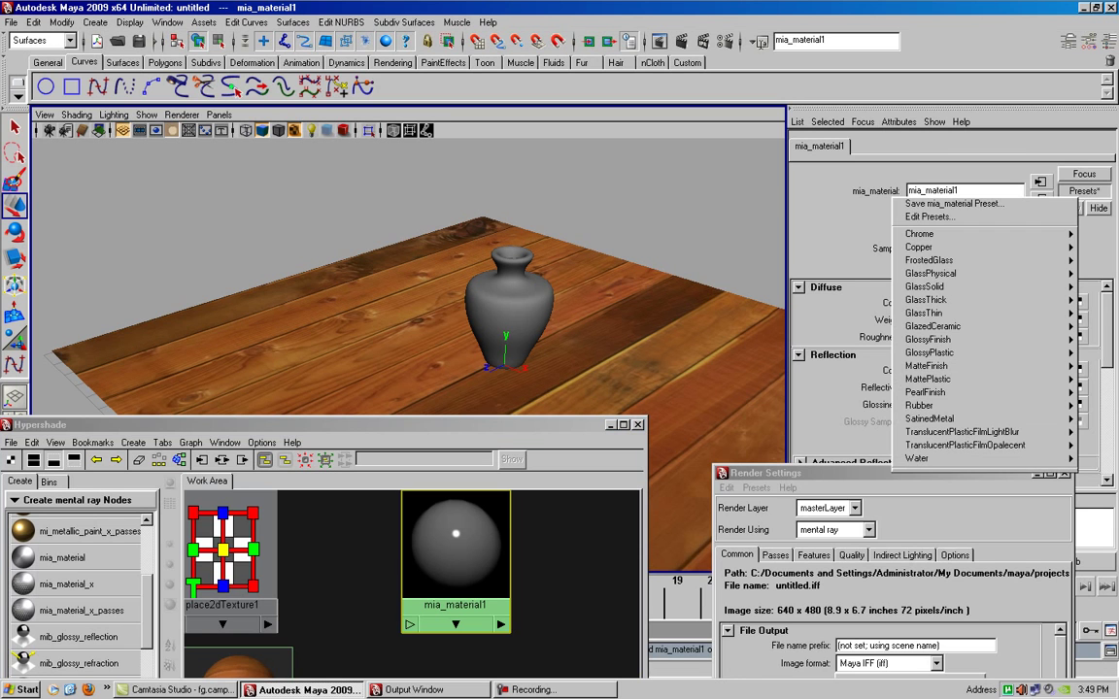
key(Escape)
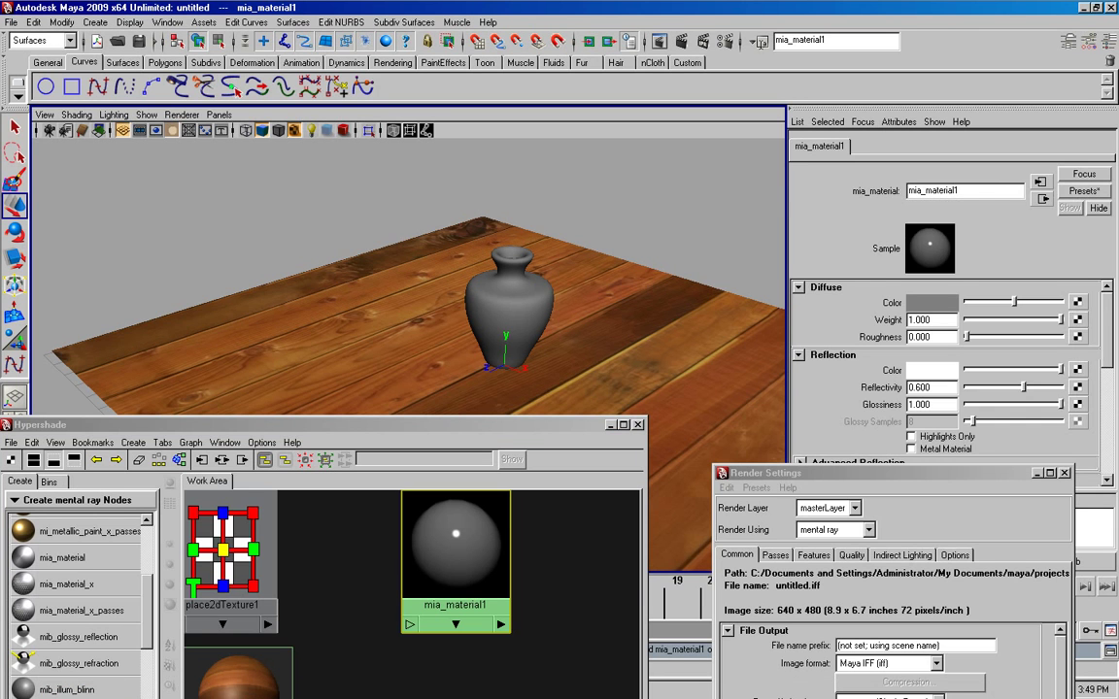
click(1084, 190)
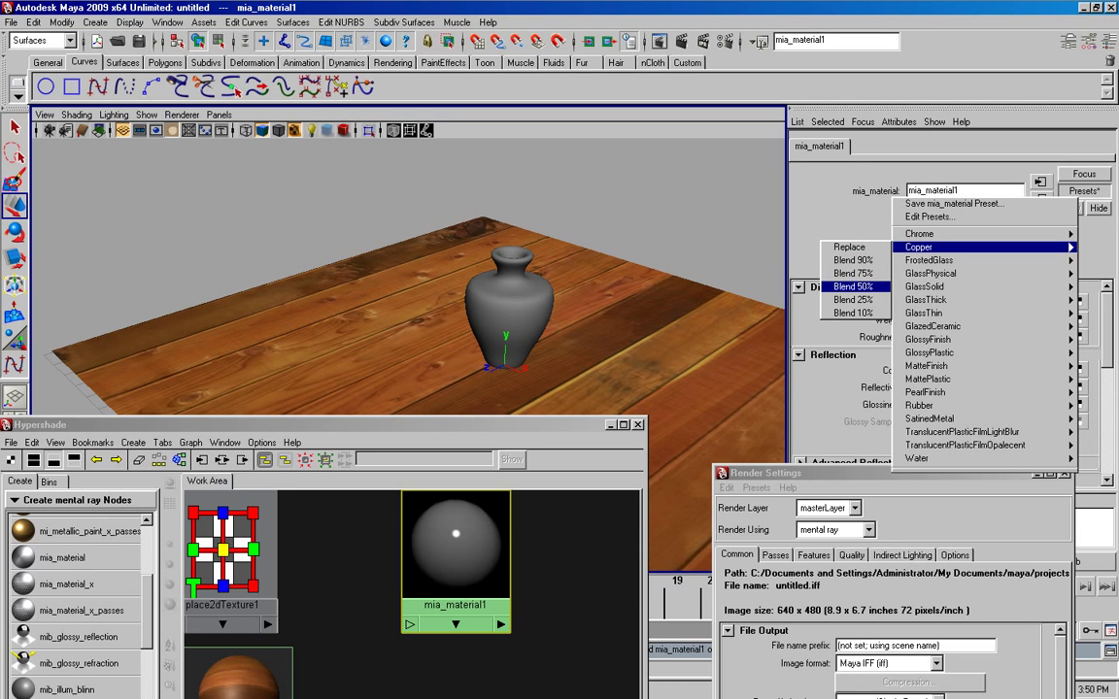
click(853, 287)
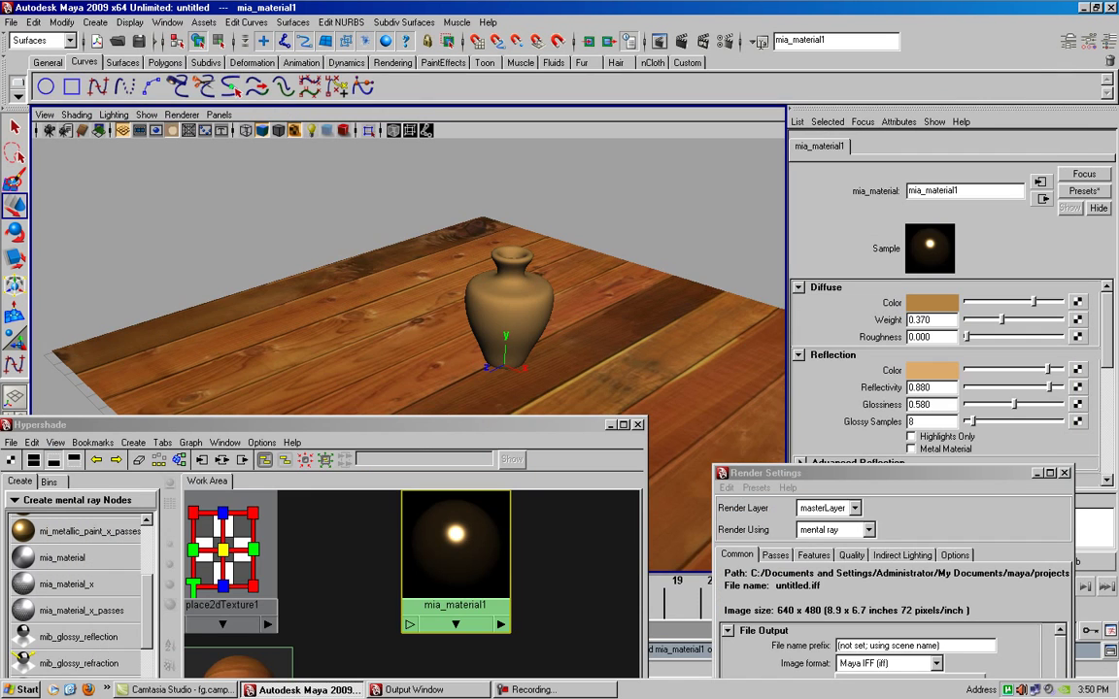
Step: Create mental ray image-based lighting from the Indirect Lighting section of Render Settings
click(938, 645)
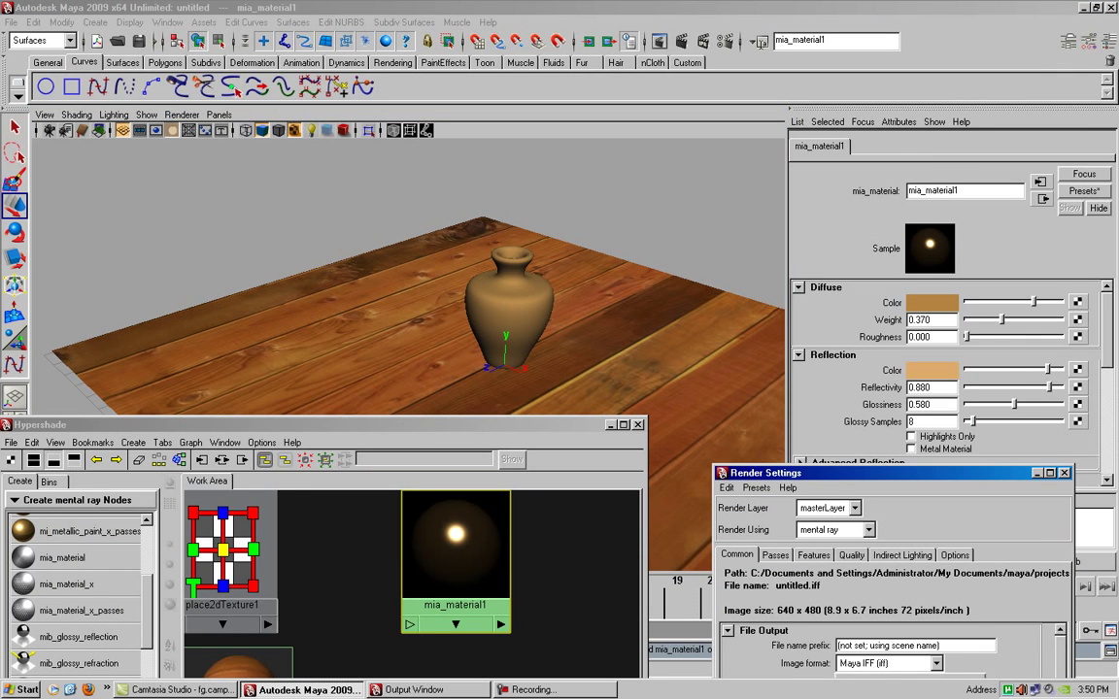
drag(777, 472, 606, 149)
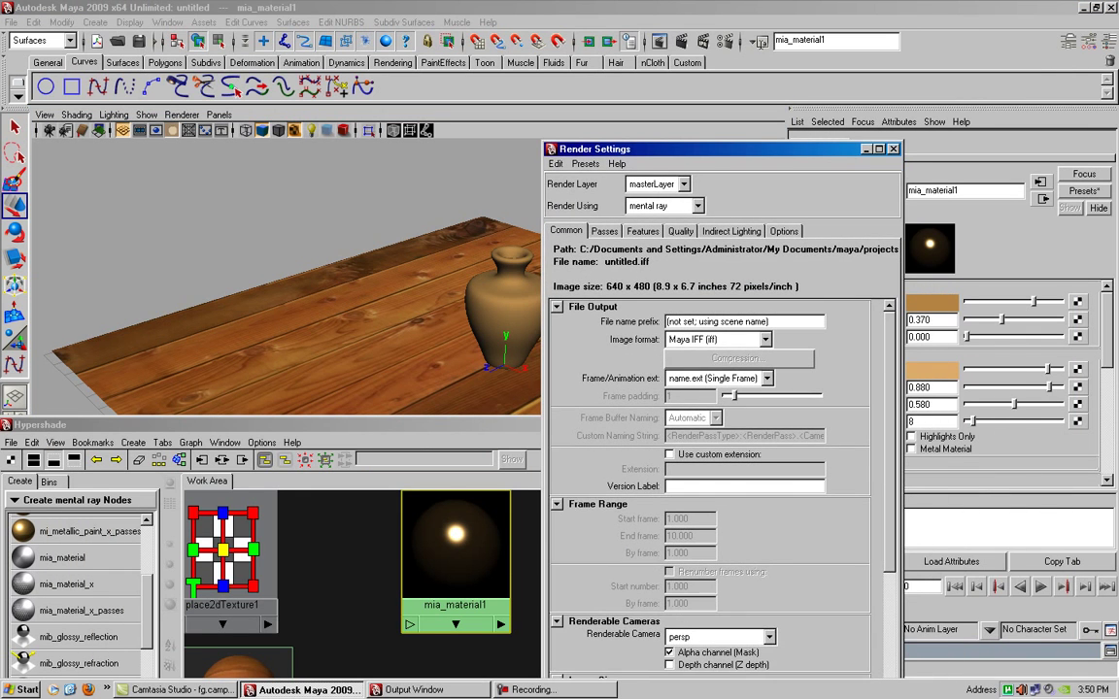
click(731, 231)
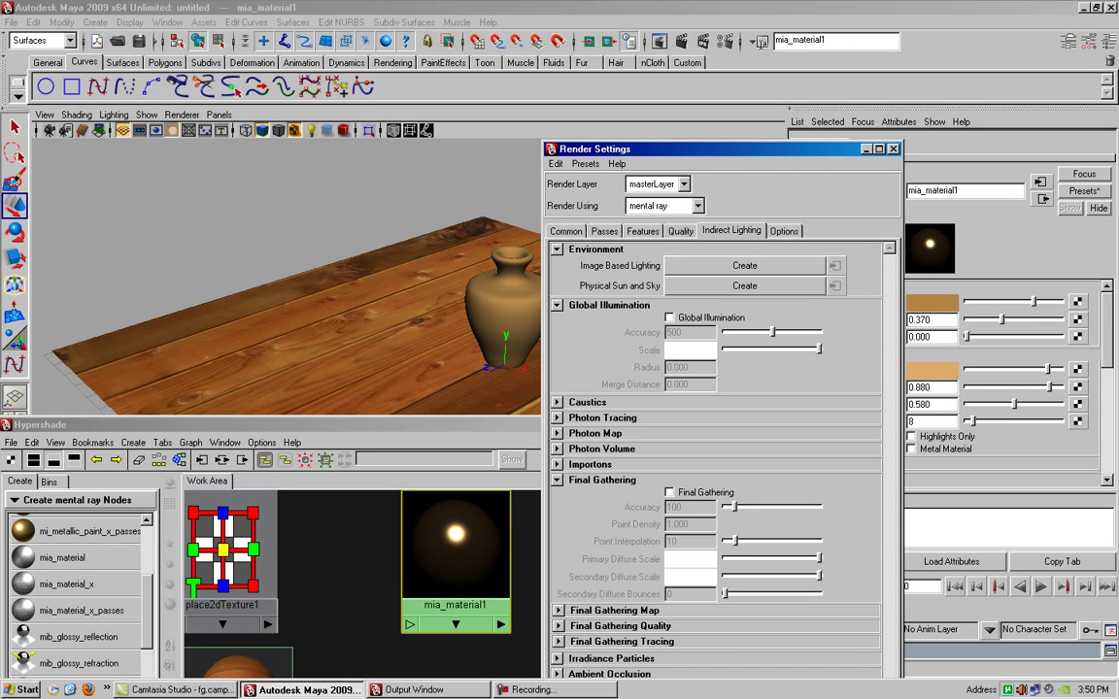
click(745, 265)
Step: Load D:\maps\HDRs\Room_XSm_blur.hdr as the image-based lighting's environment image
click(1078, 287)
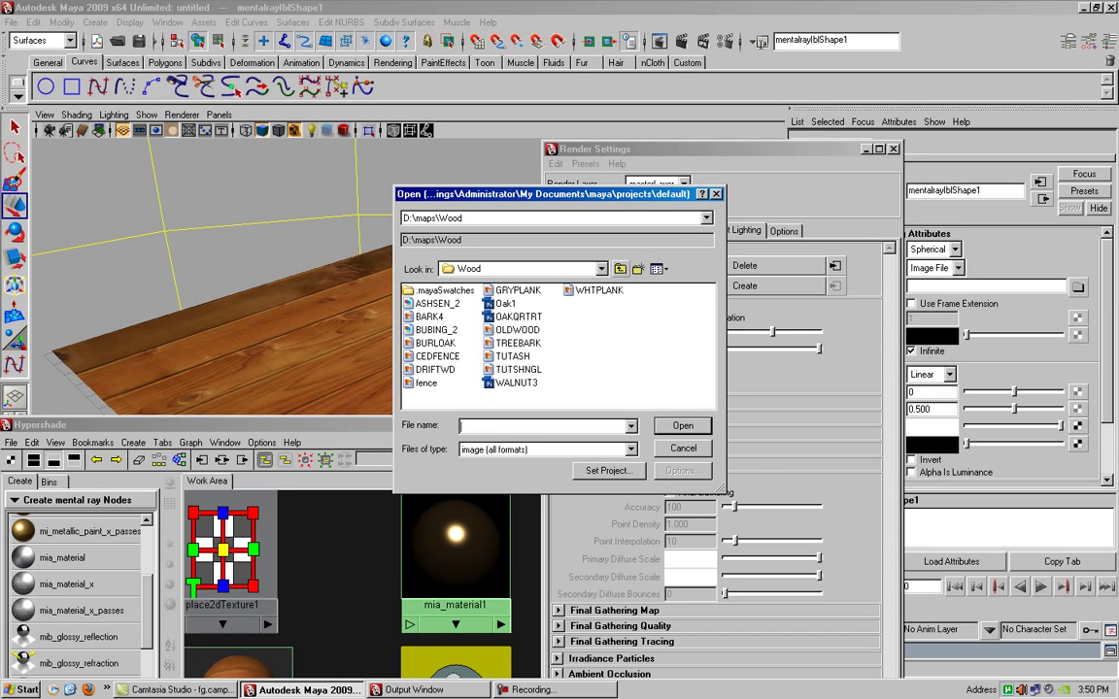
key(BackSpace)
key(Return)
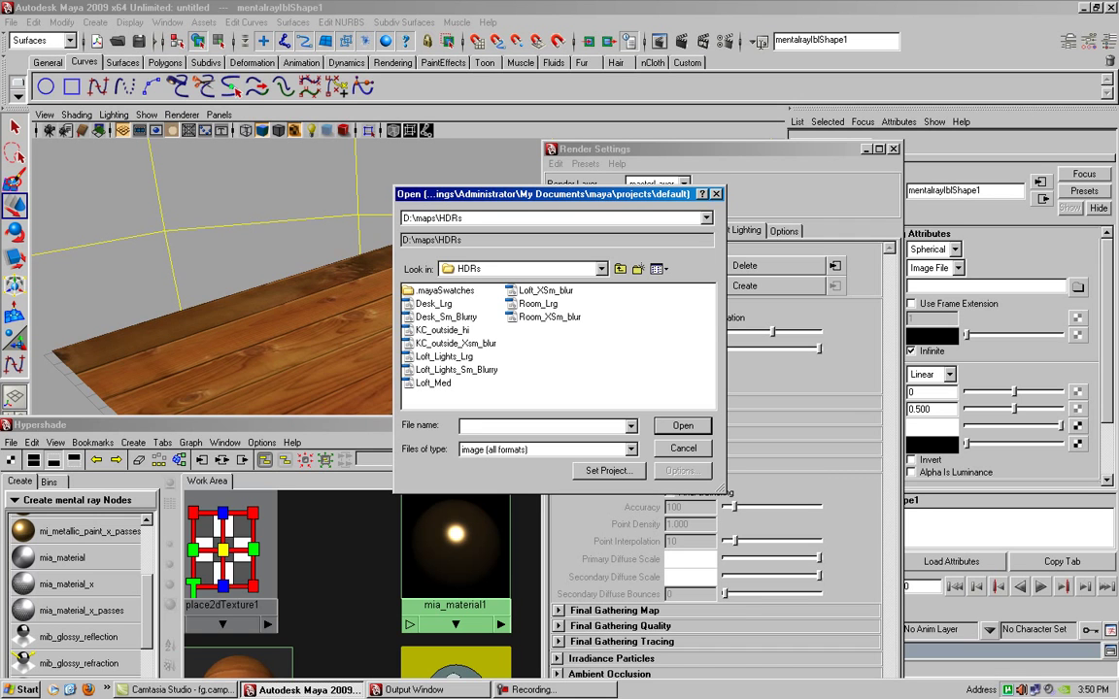
click(550, 317)
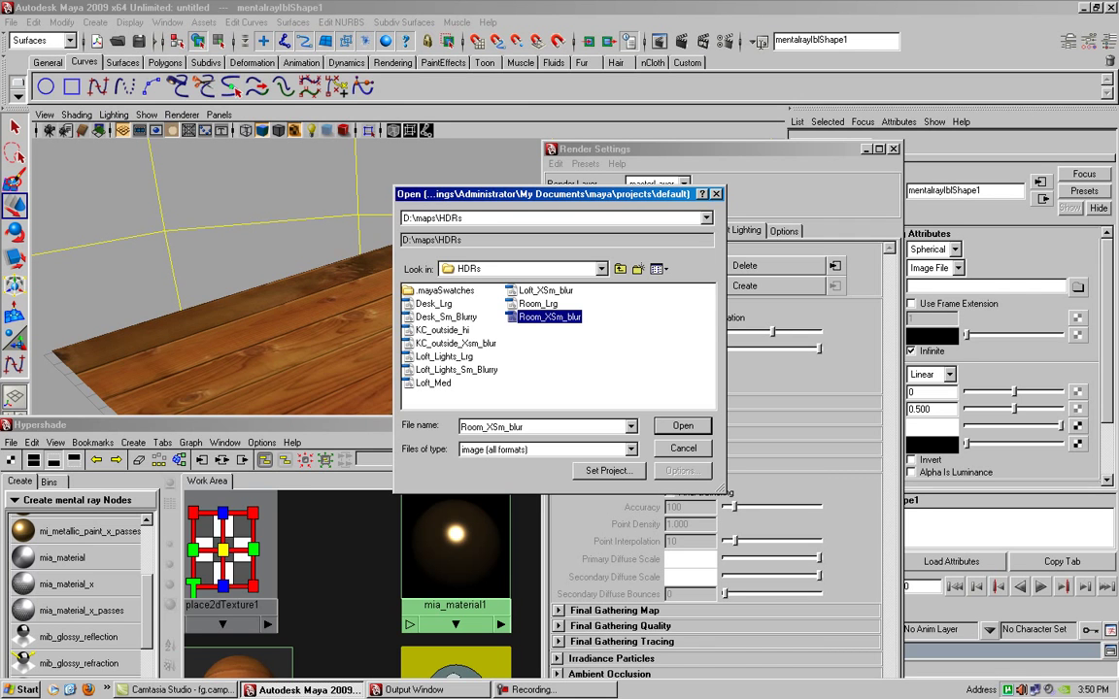
key(Return)
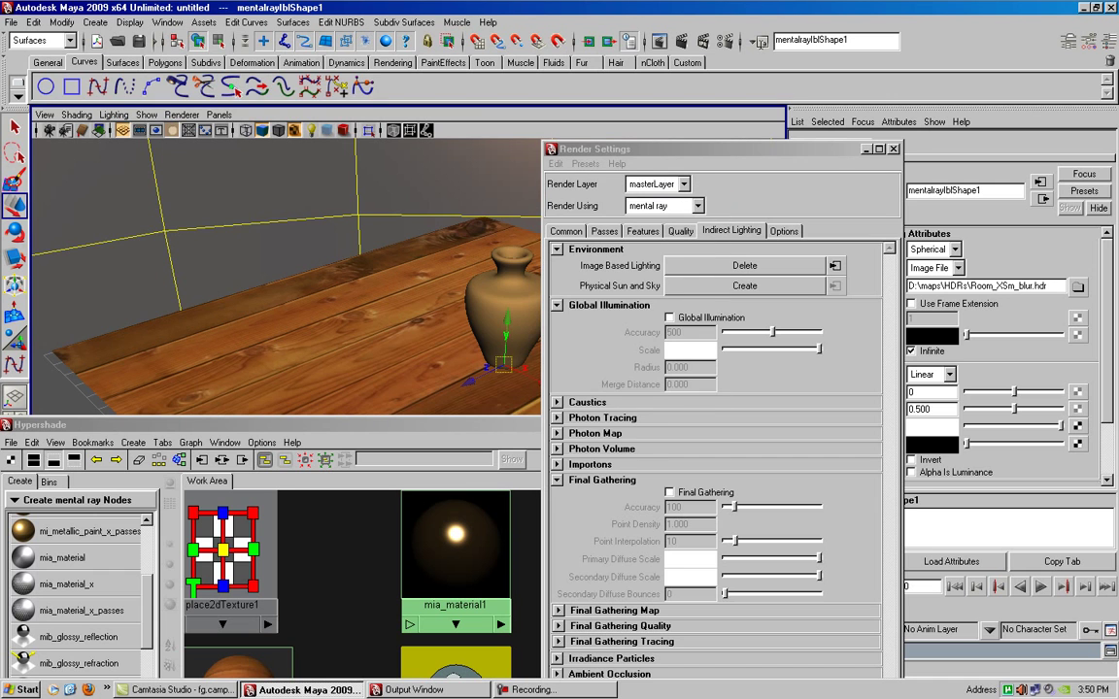
drag(603, 148, 713, 424)
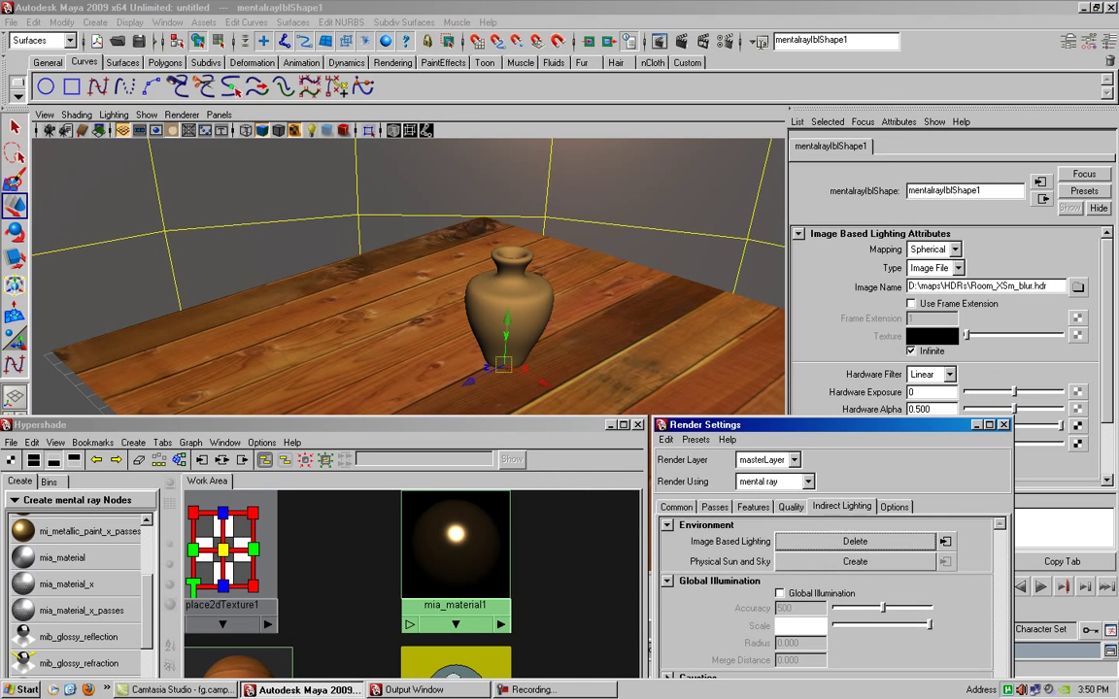
Step: Render the vase lit by Room_XSm_blur from a closer camera view
click(609, 40)
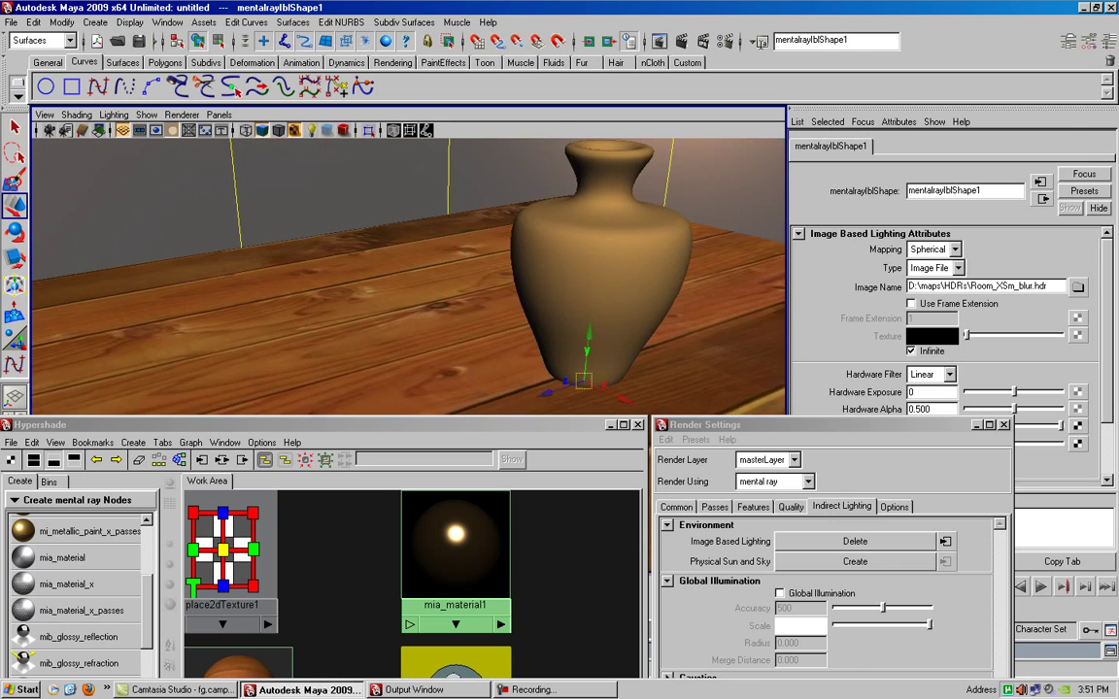
click(634, 37)
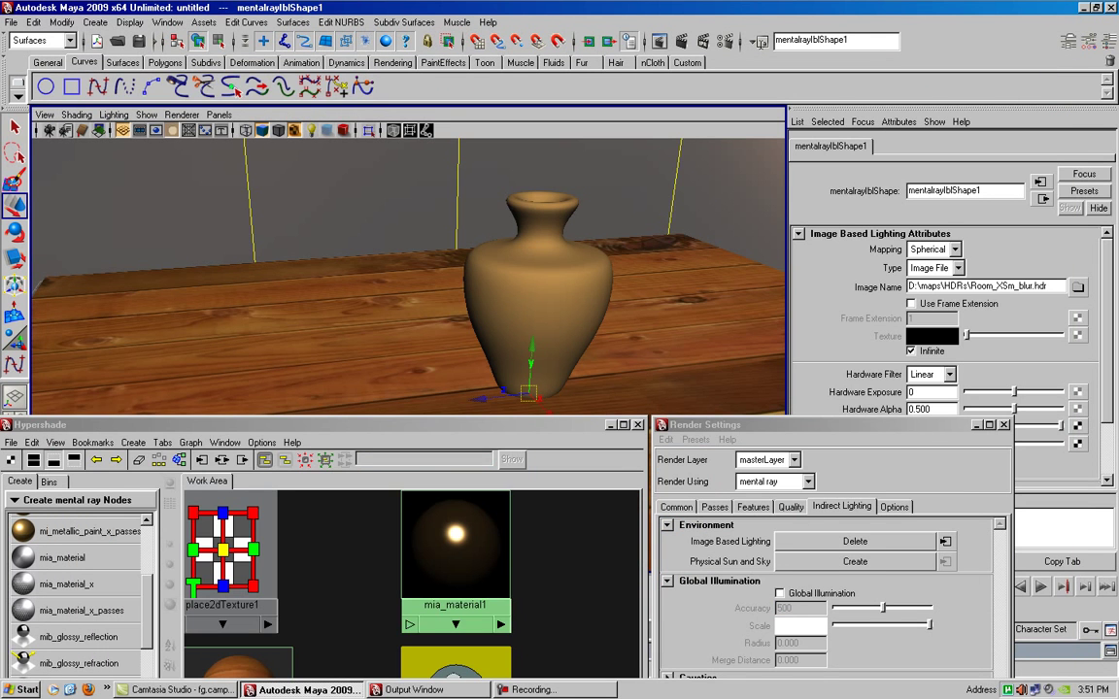
drag(291, 424, 309, 268)
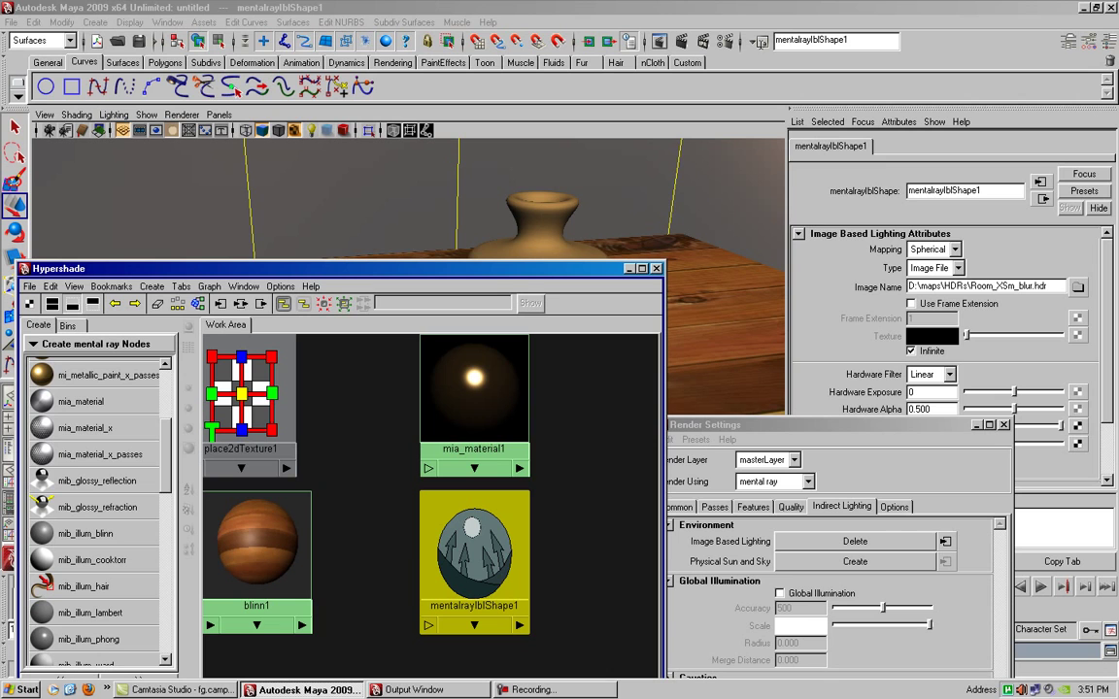
click(1078, 287)
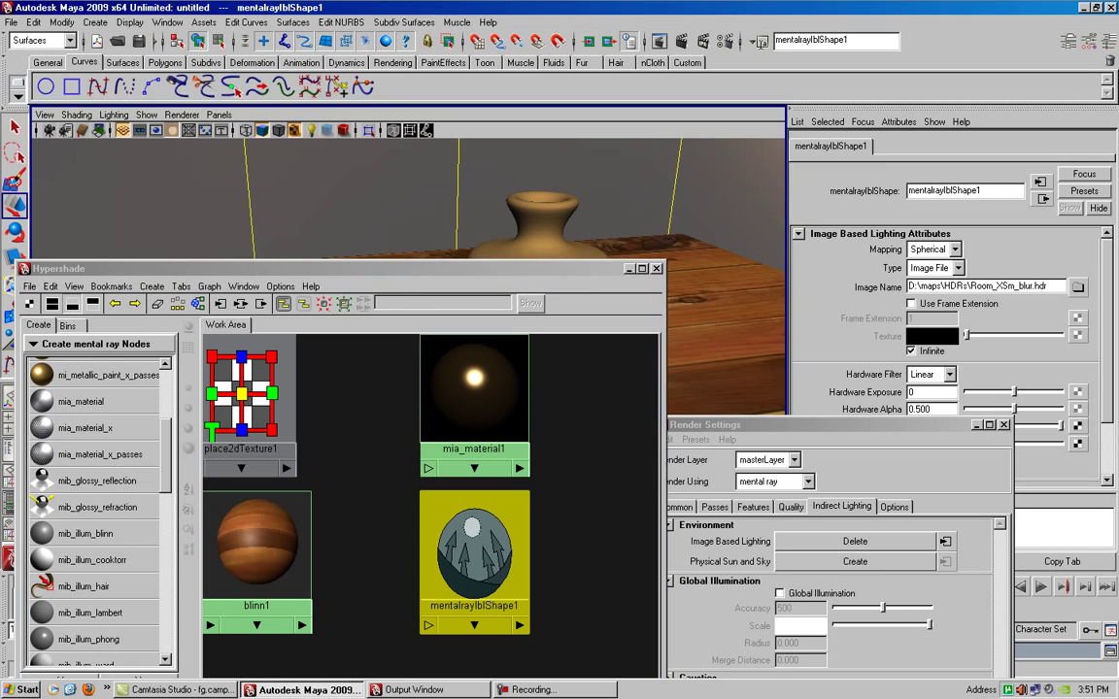
Step: Try Room_Lrg.hdr and then Loft_XSm_blur.hdr as the IBL image, rendering each
click(538, 303)
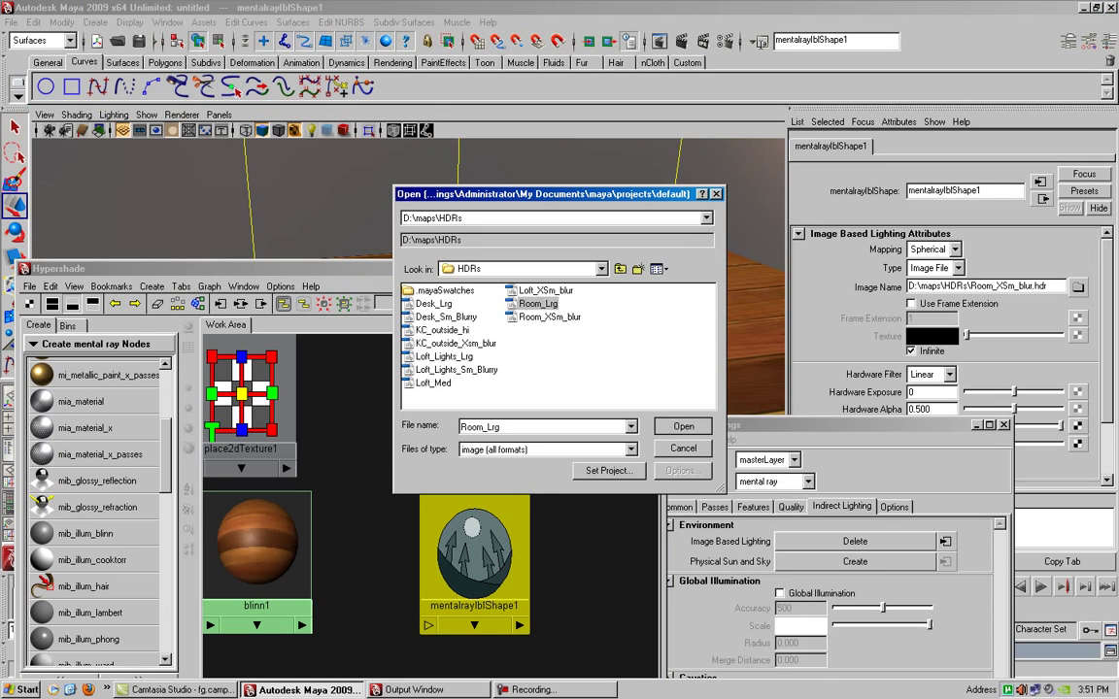
click(683, 425)
click(659, 40)
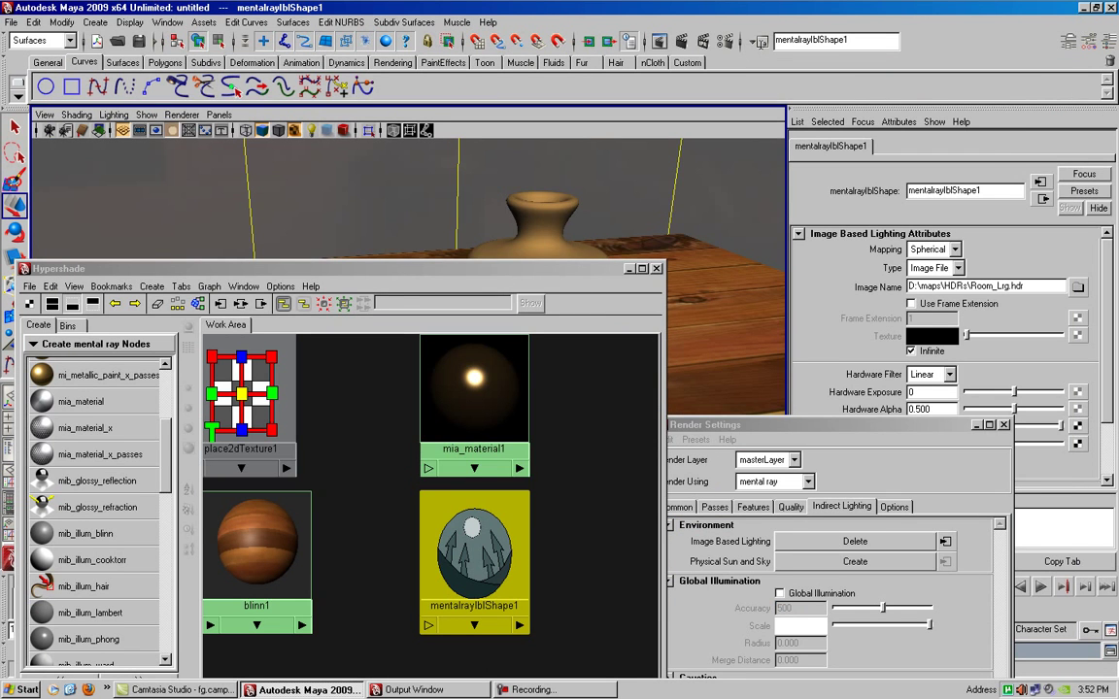
click(1078, 286)
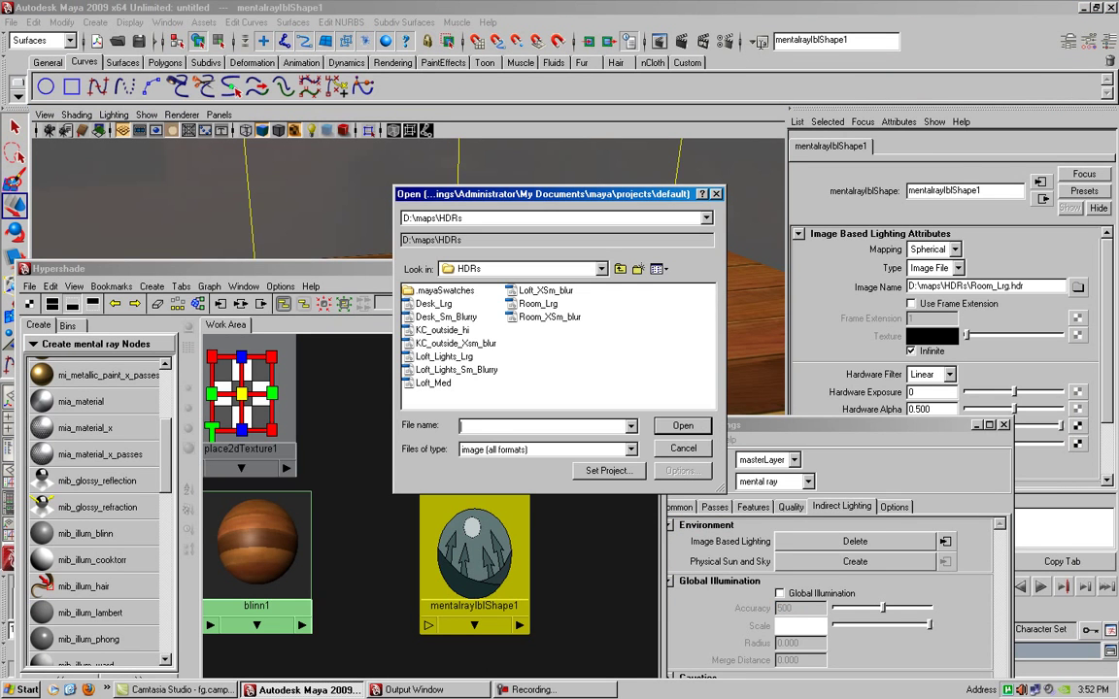
key(Return)
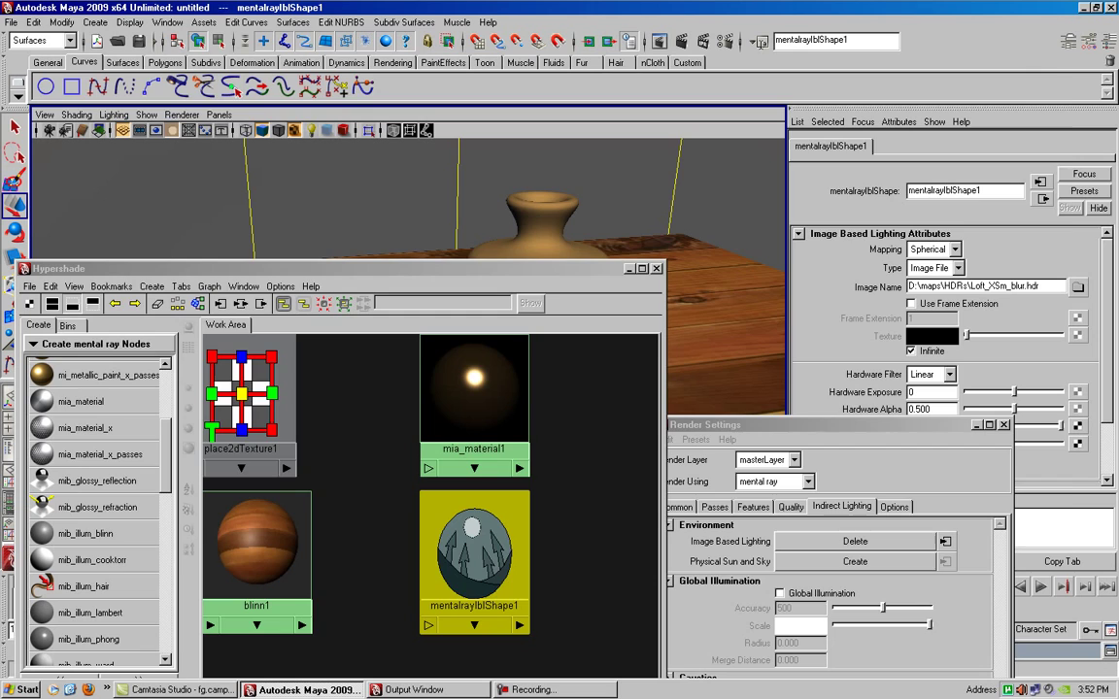
click(614, 41)
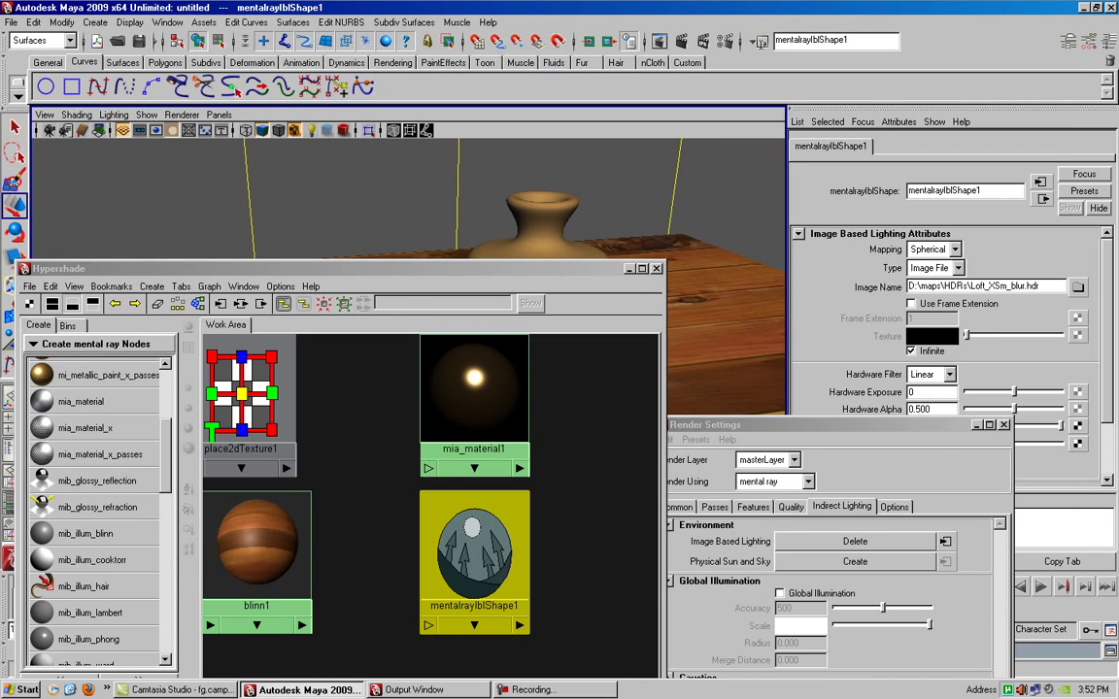
Step: Try KC_outside_hi.hdr as the image-based lighting environment image
click(1077, 287)
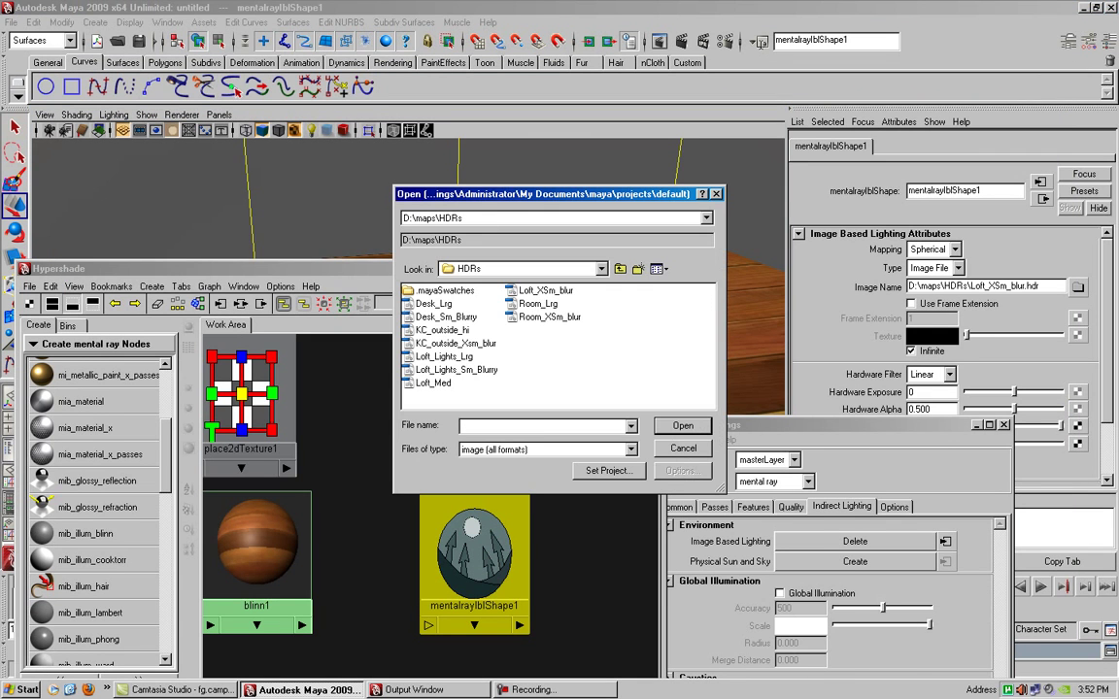
click(441, 330)
key(Return)
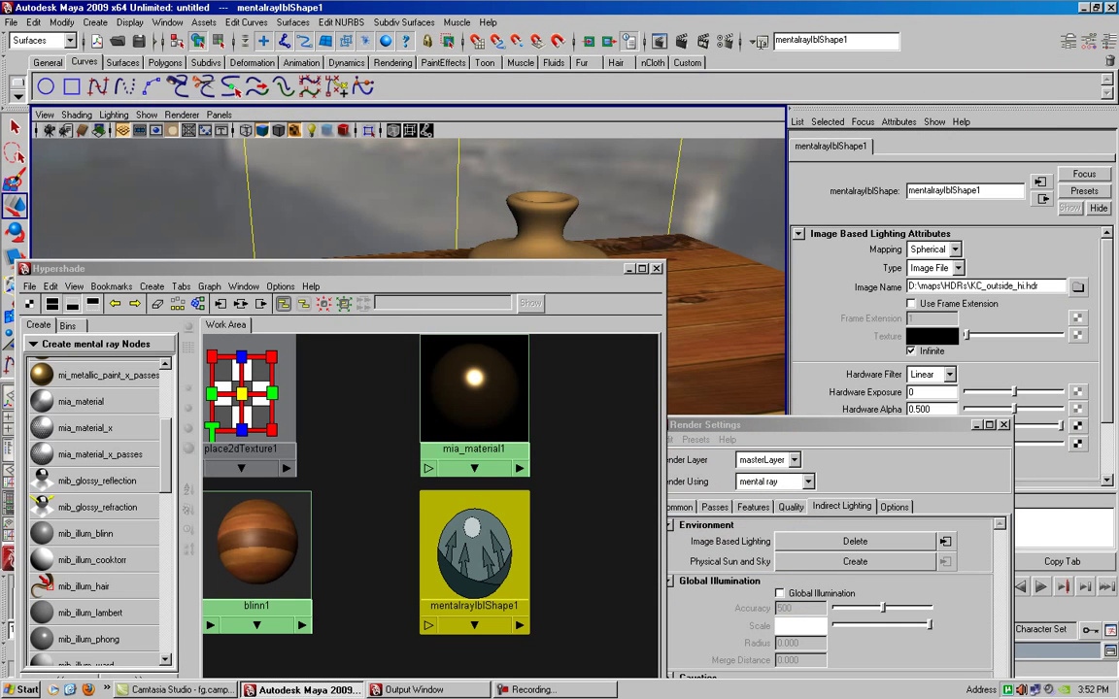
Step: Switch the IBL image to Loft_Lights_Sm_Blurry.hdr and render the vase
click(1077, 286)
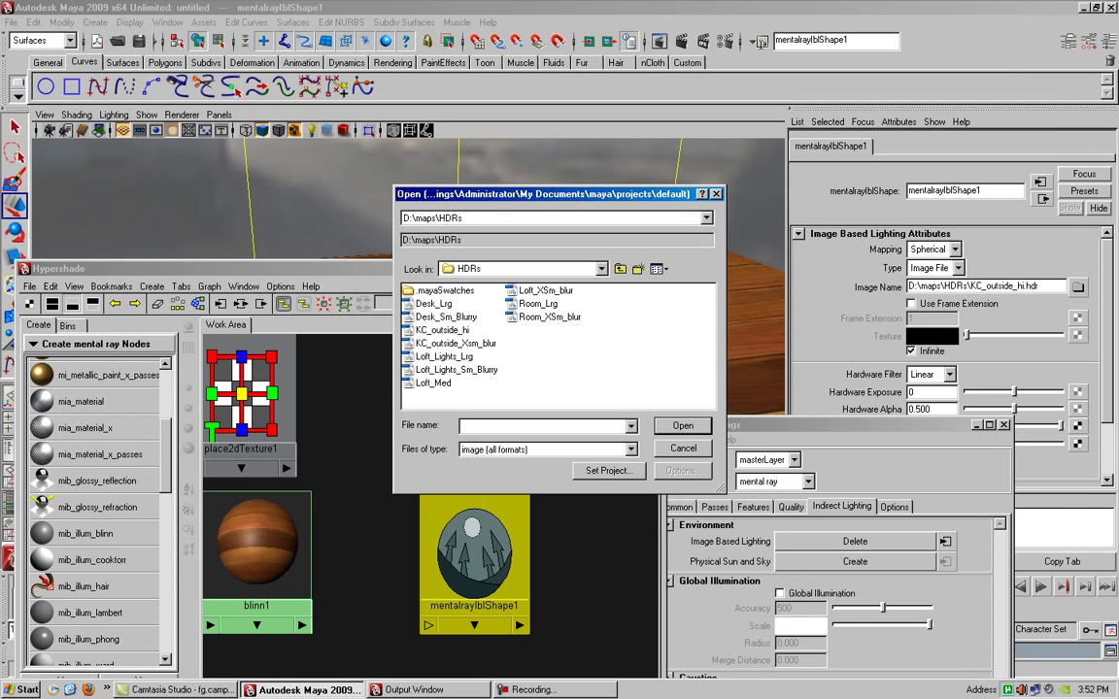
double_click(444, 356)
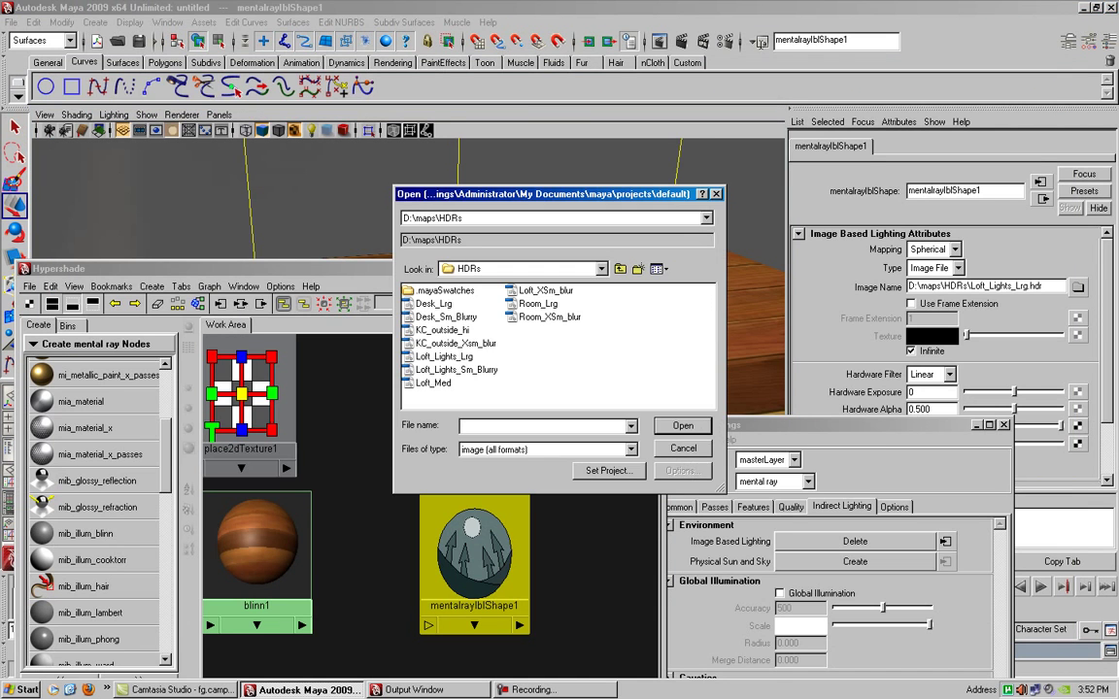
click(457, 369)
key(Return)
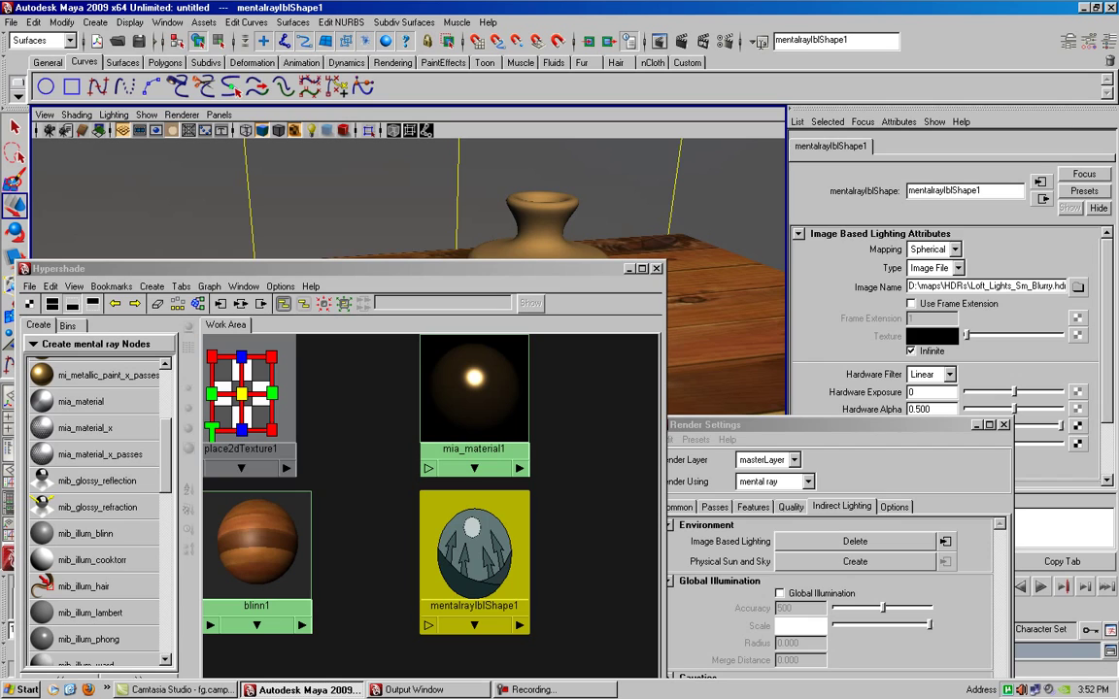
click(614, 41)
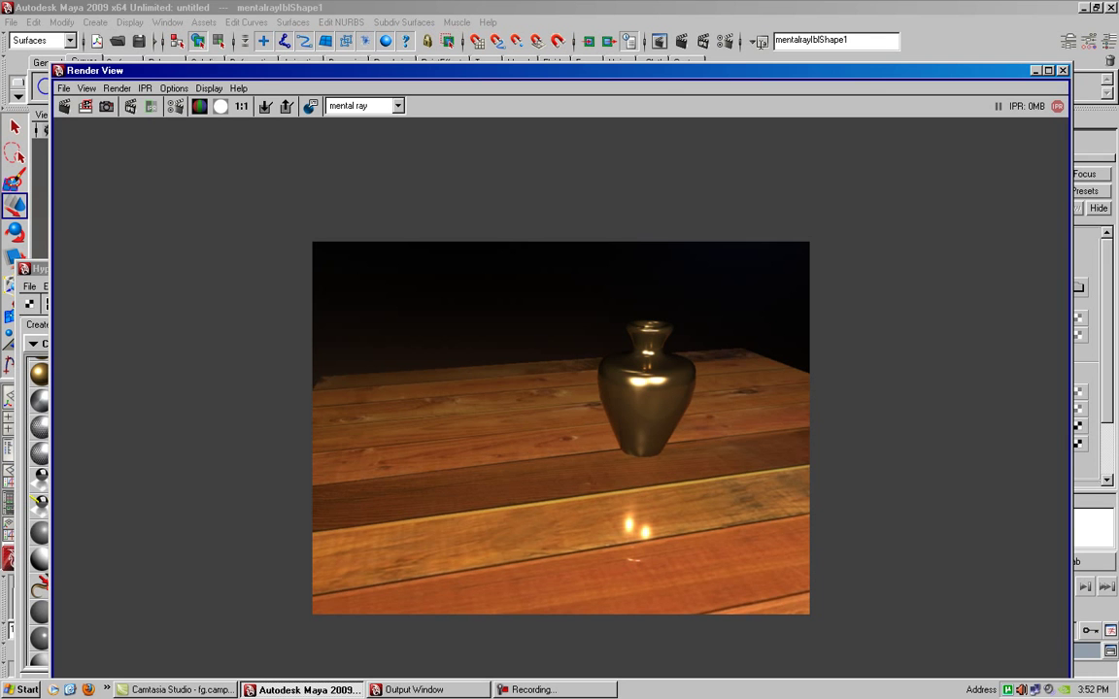
click(1063, 70)
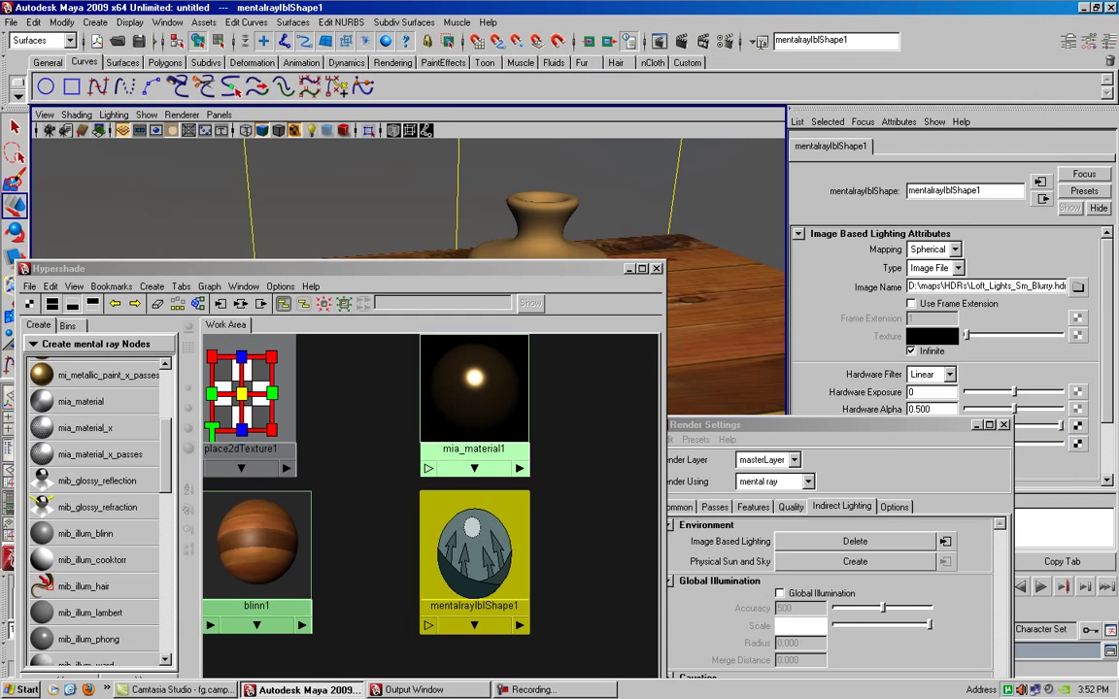
Step: Shift mia_material1's diffuse colour to gold (H 43.39, S 0.855, V 0.710) and render
click(474, 388)
drag(874, 424, 521, 551)
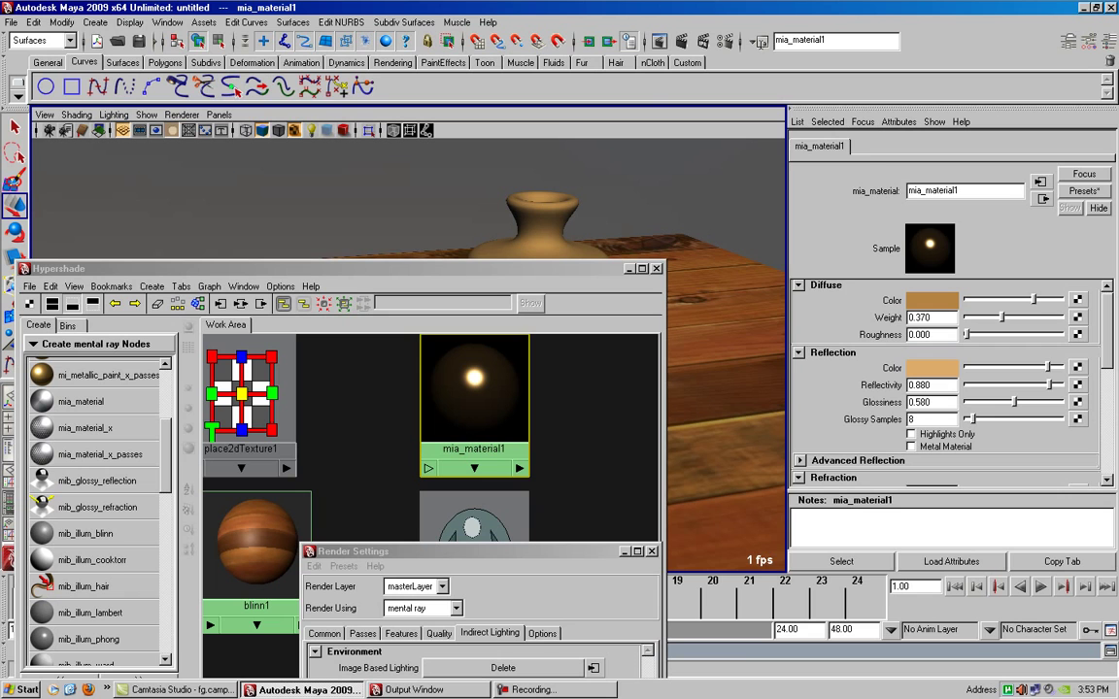
click(932, 301)
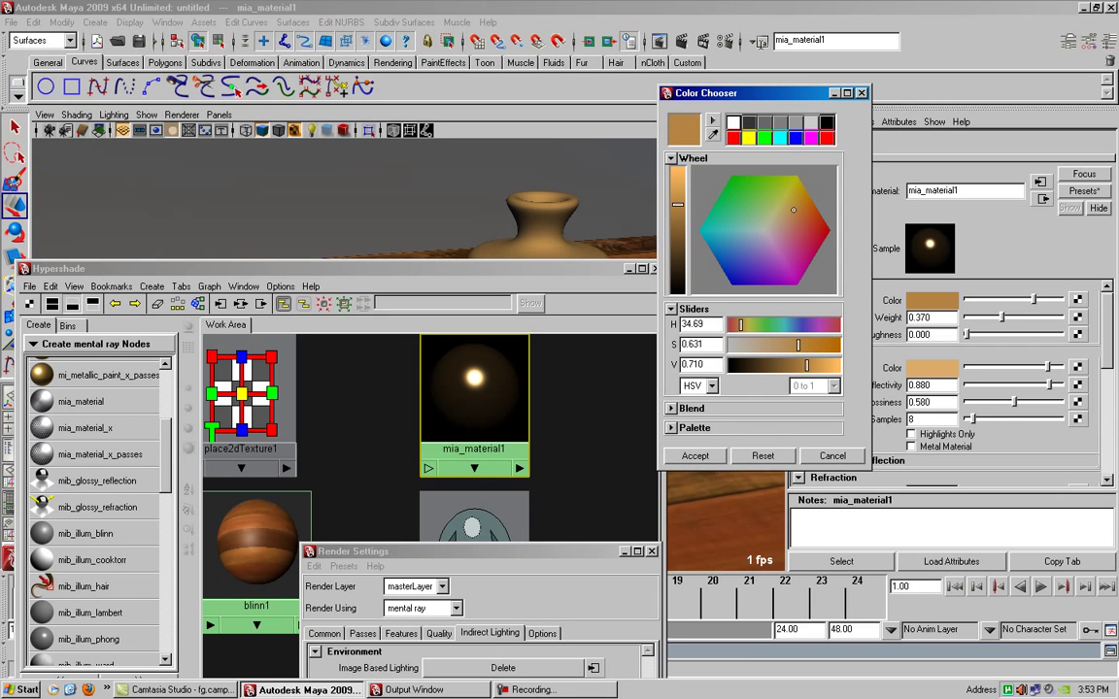
drag(792, 210, 798, 197)
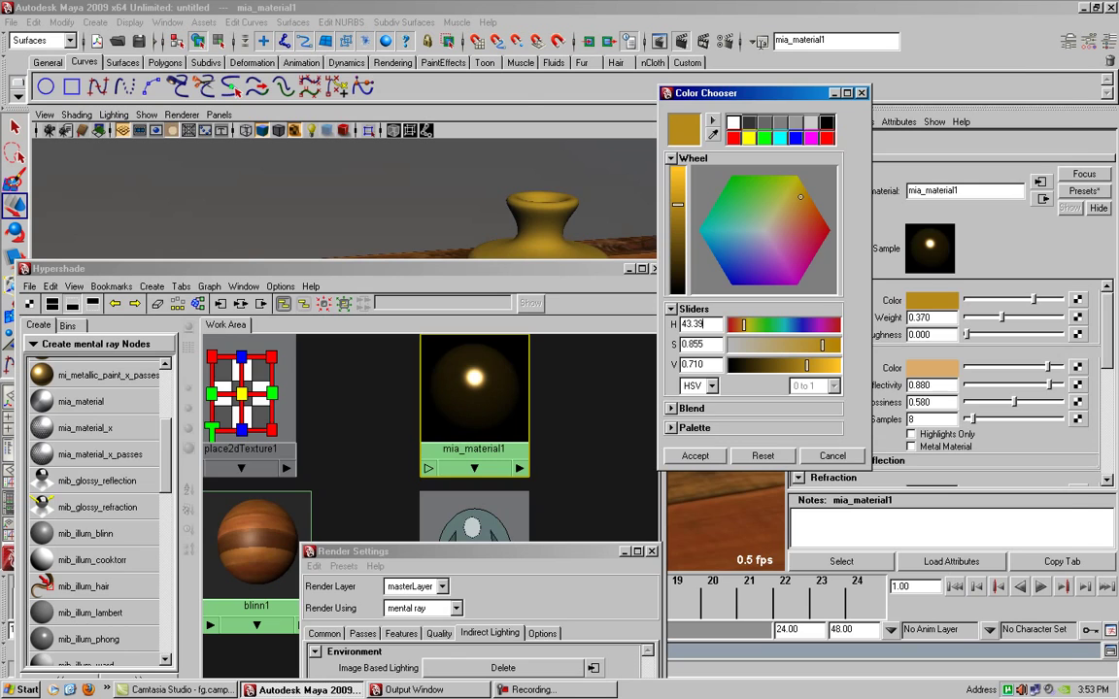
click(614, 39)
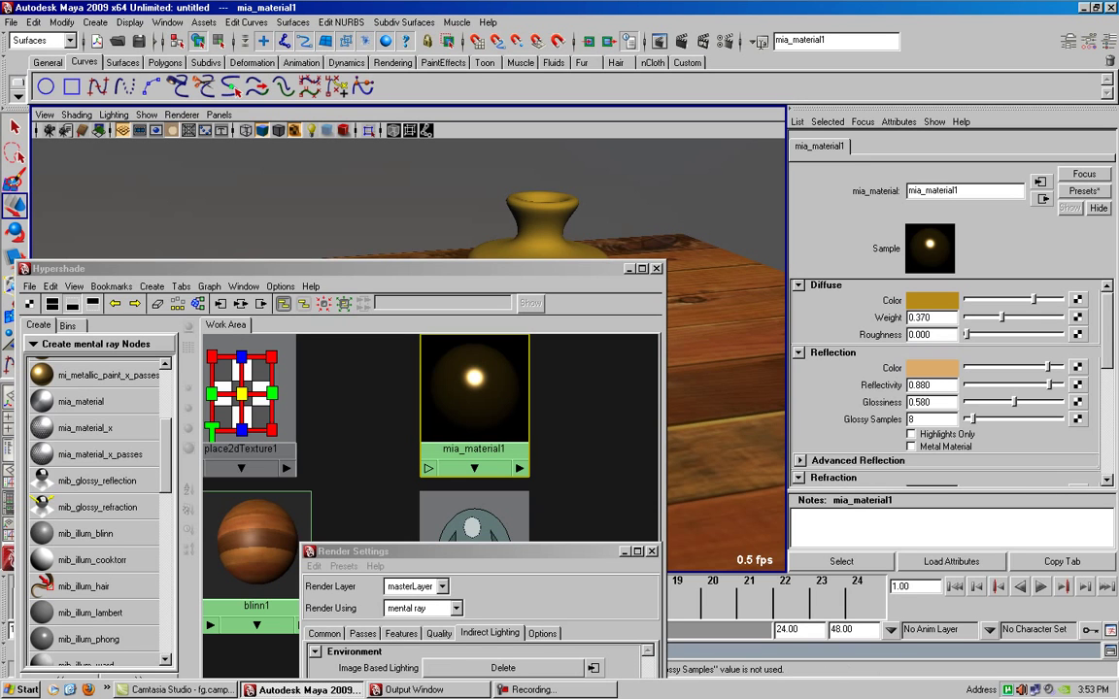
Step: Raise mia_material1's Anisotropy to 10, render, and set Anisotropy Channel to 46
scroll(948, 379, down, 2)
scroll(947, 379, down, 2)
scroll(947, 378, down, 1)
scroll(947, 378, down, 1)
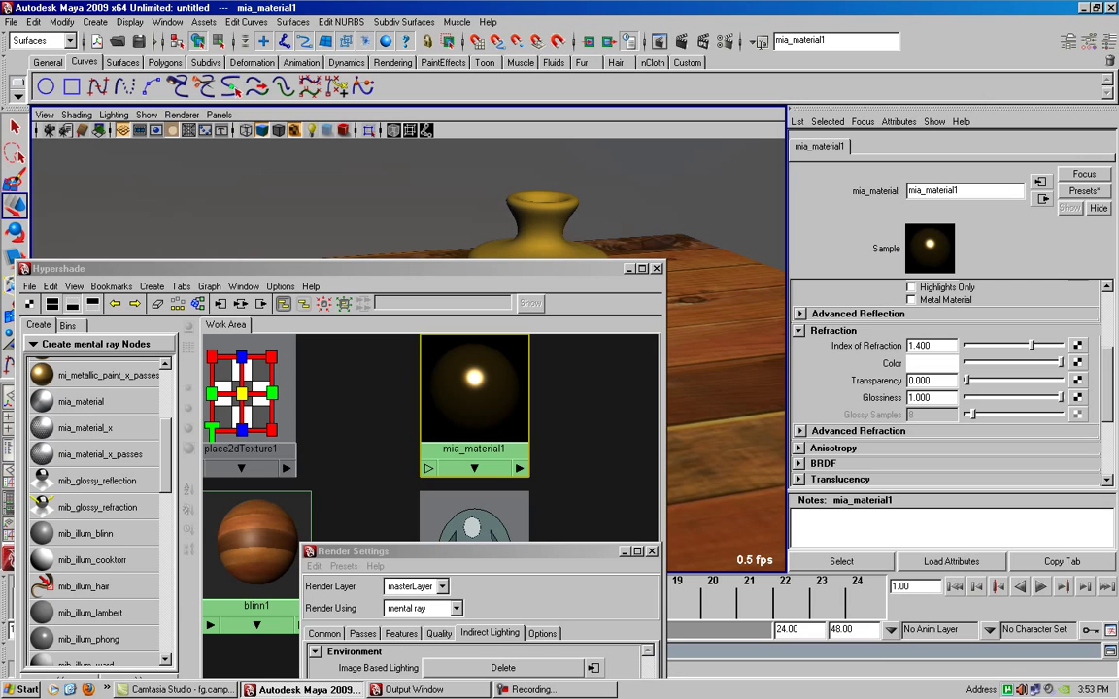
scroll(947, 384, down, 3)
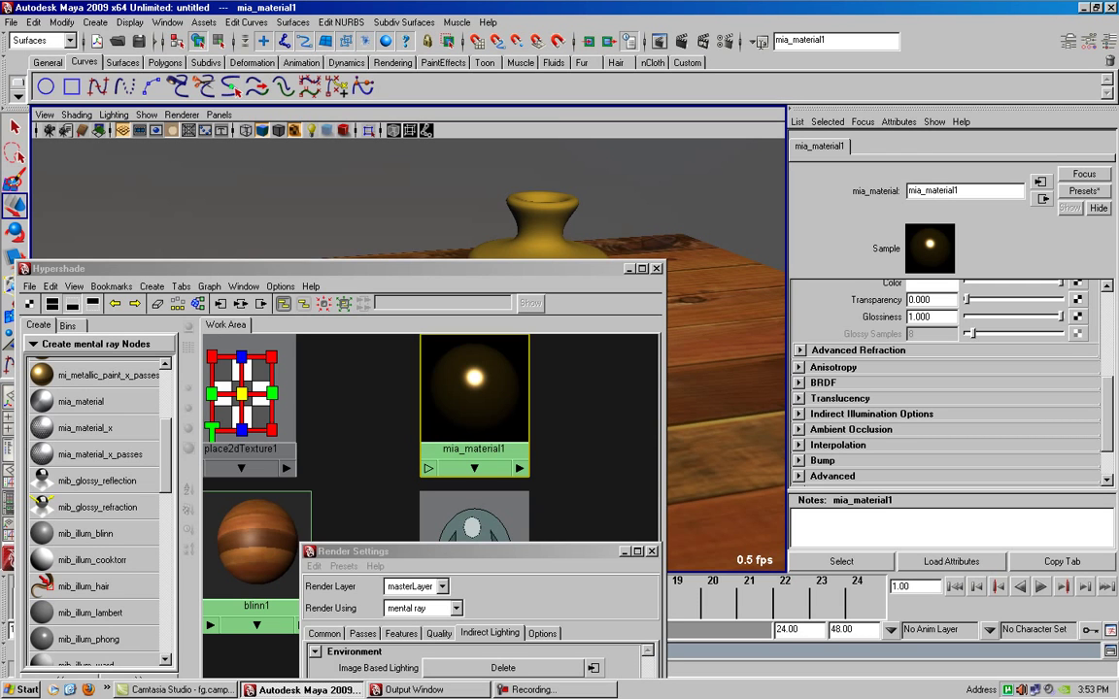
click(799, 367)
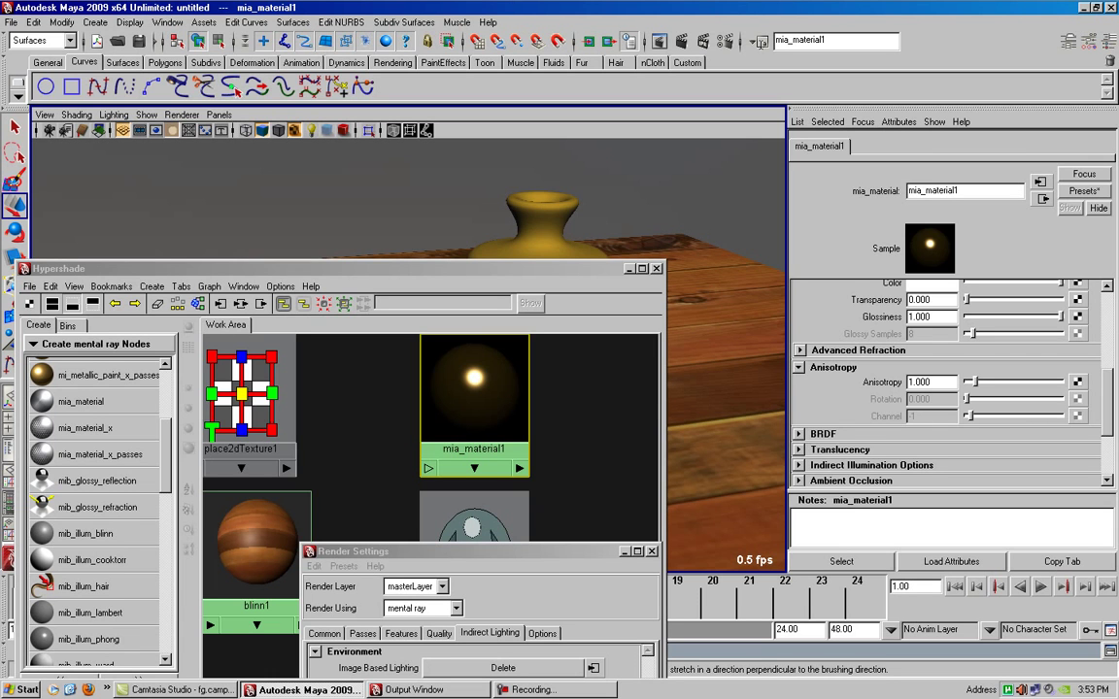
drag(966, 381, 1010, 382)
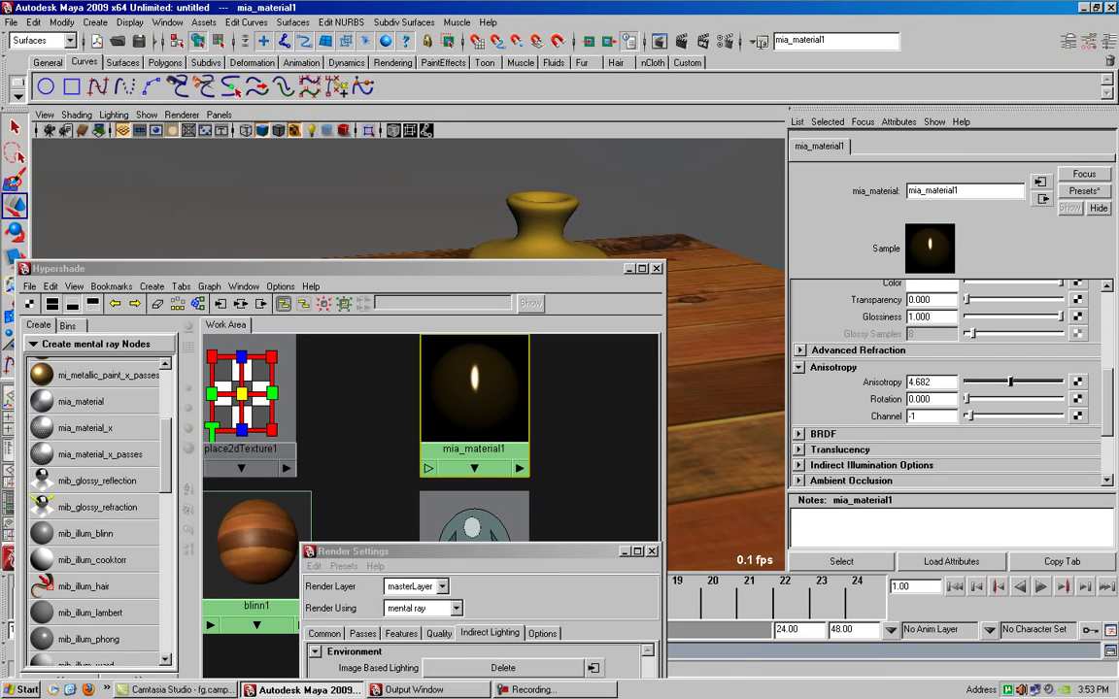
click(609, 39)
text(46)
key(Return)
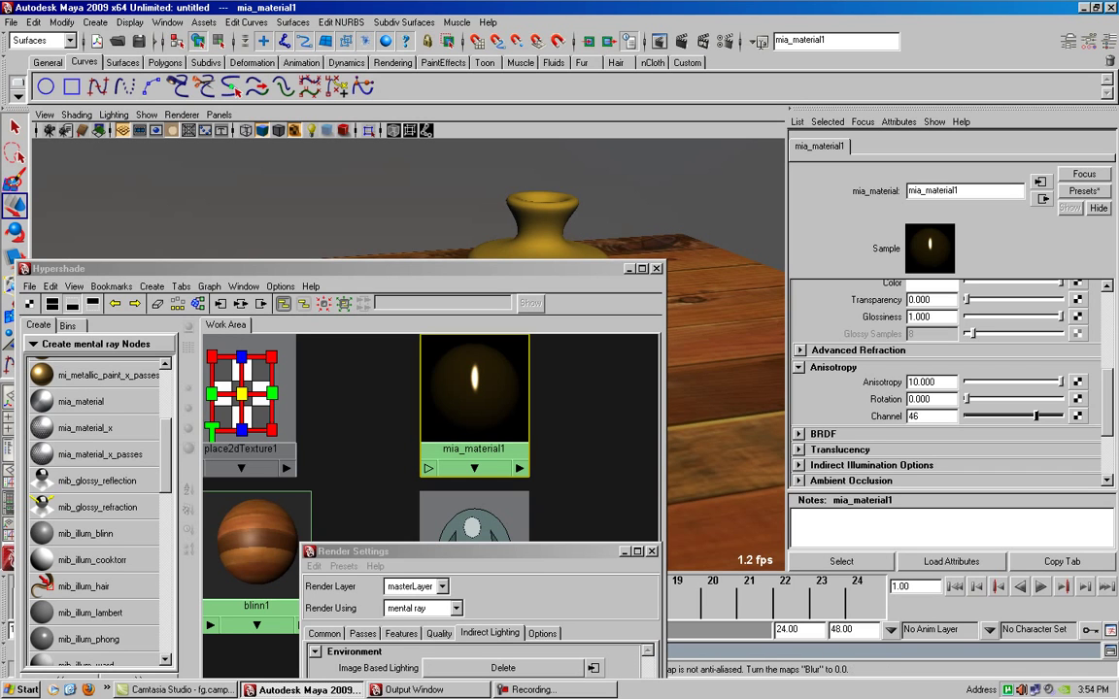
Step: Rotate the anisotropic highlight to about 0.25, render, then lower Anisotropy to about 2.9
drag(967, 398, 990, 399)
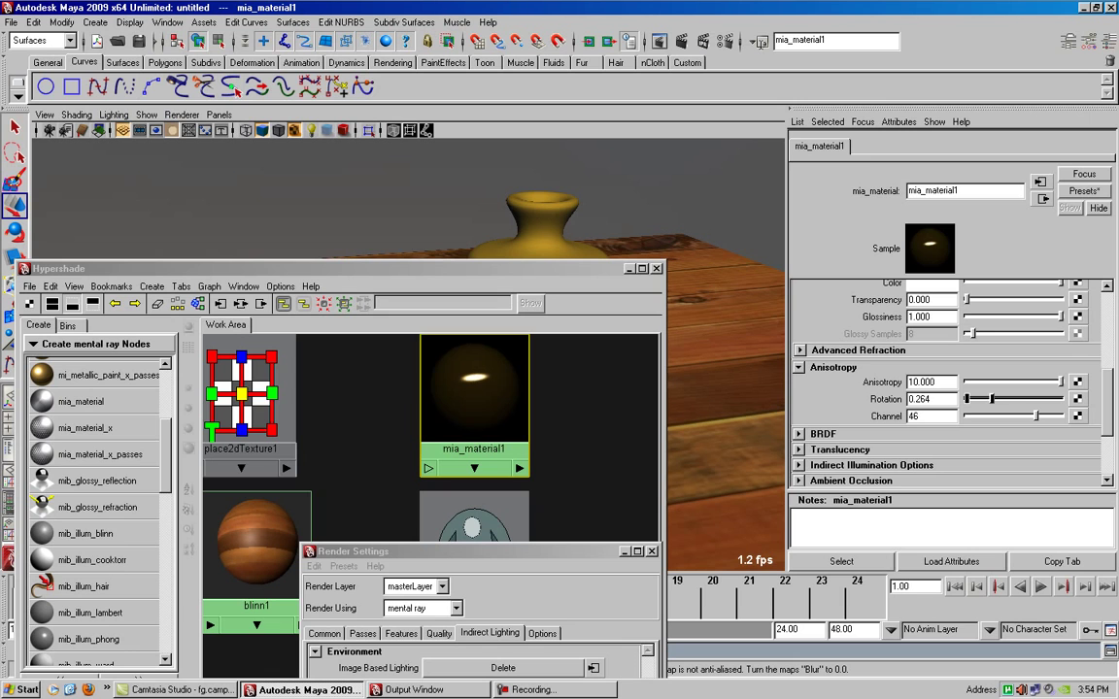
click(614, 40)
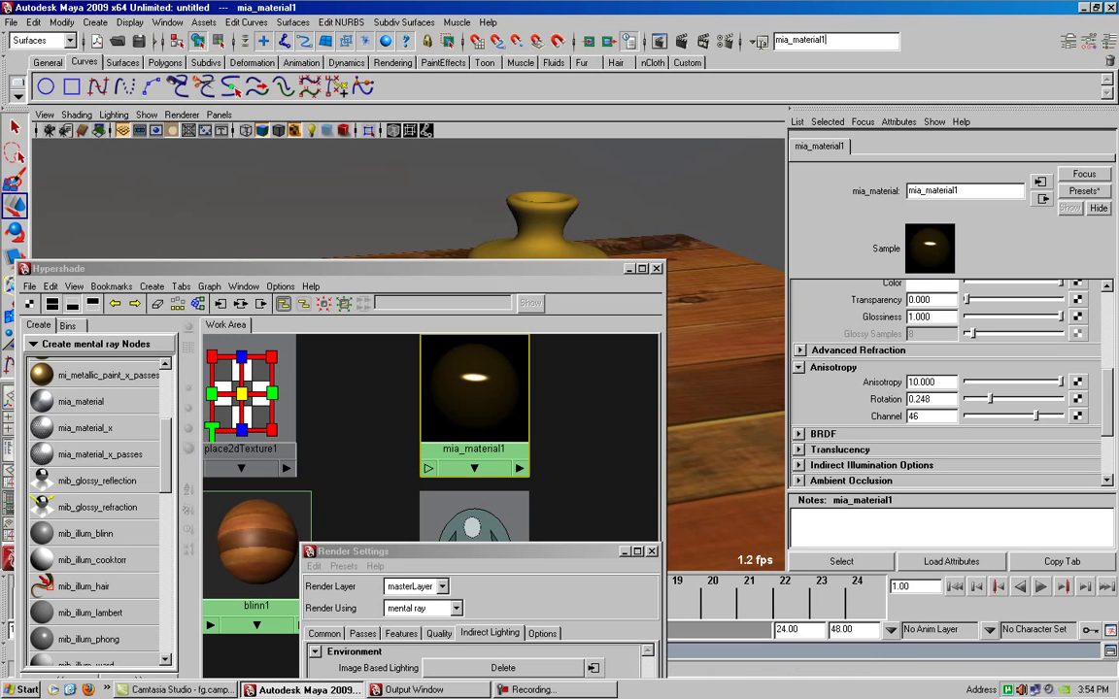
drag(1059, 382, 993, 381)
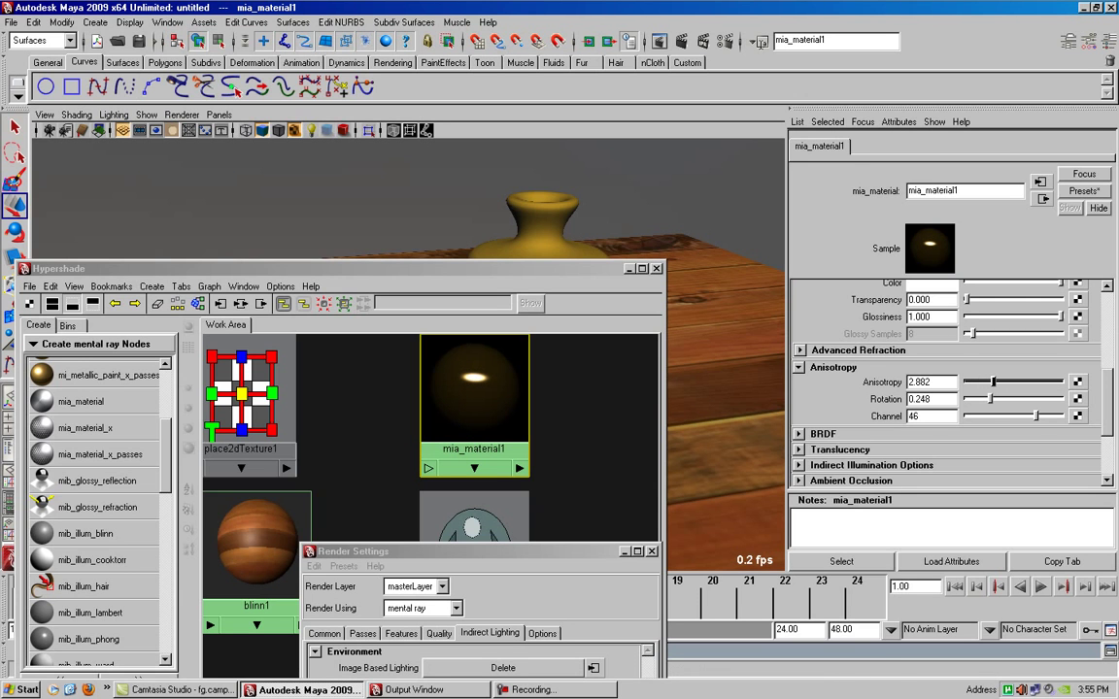
Step: Set mia_material1's diffuse colour to a neutral grey and render the vase
scroll(947, 379, up, 3)
scroll(947, 379, up, 3)
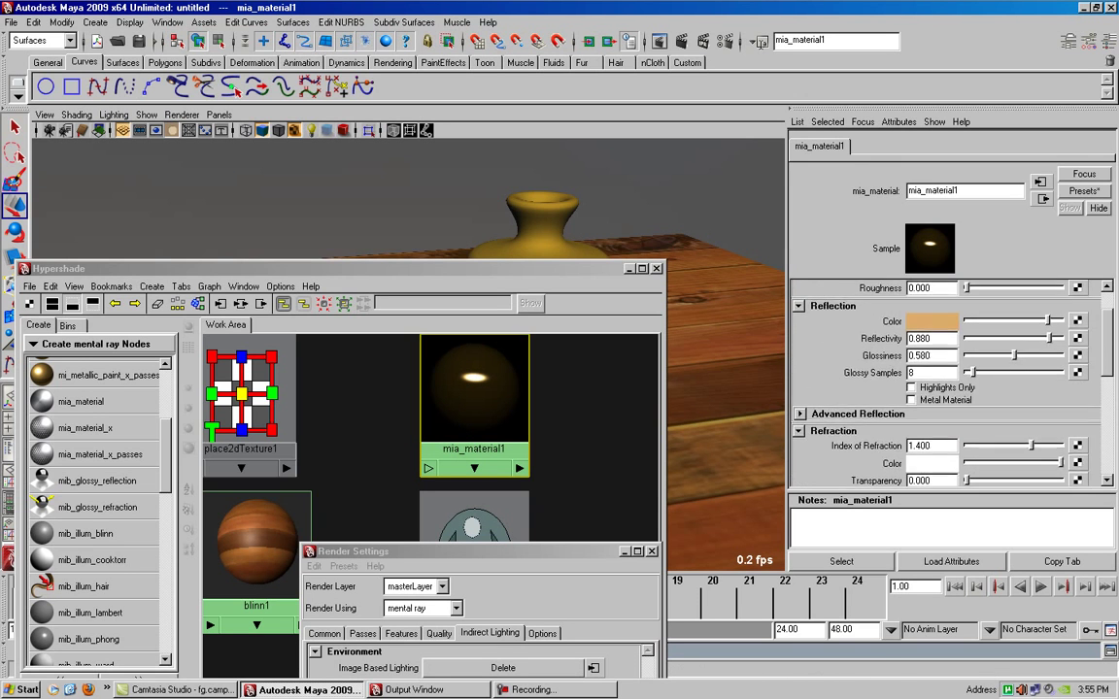
scroll(947, 379, up, 3)
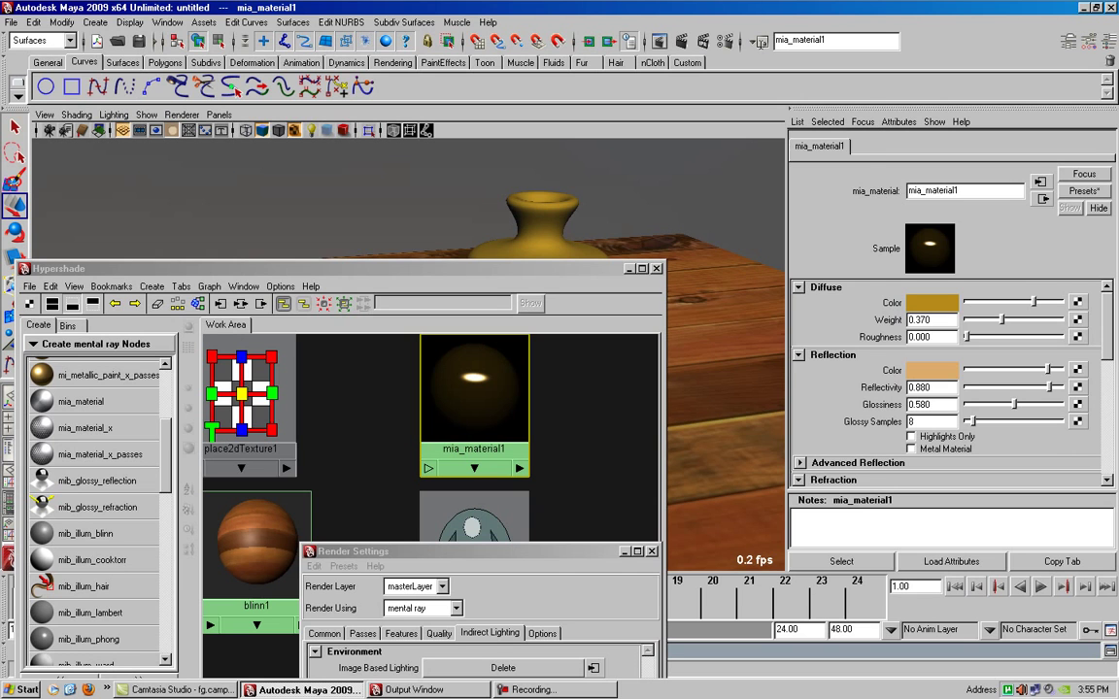
click(931, 302)
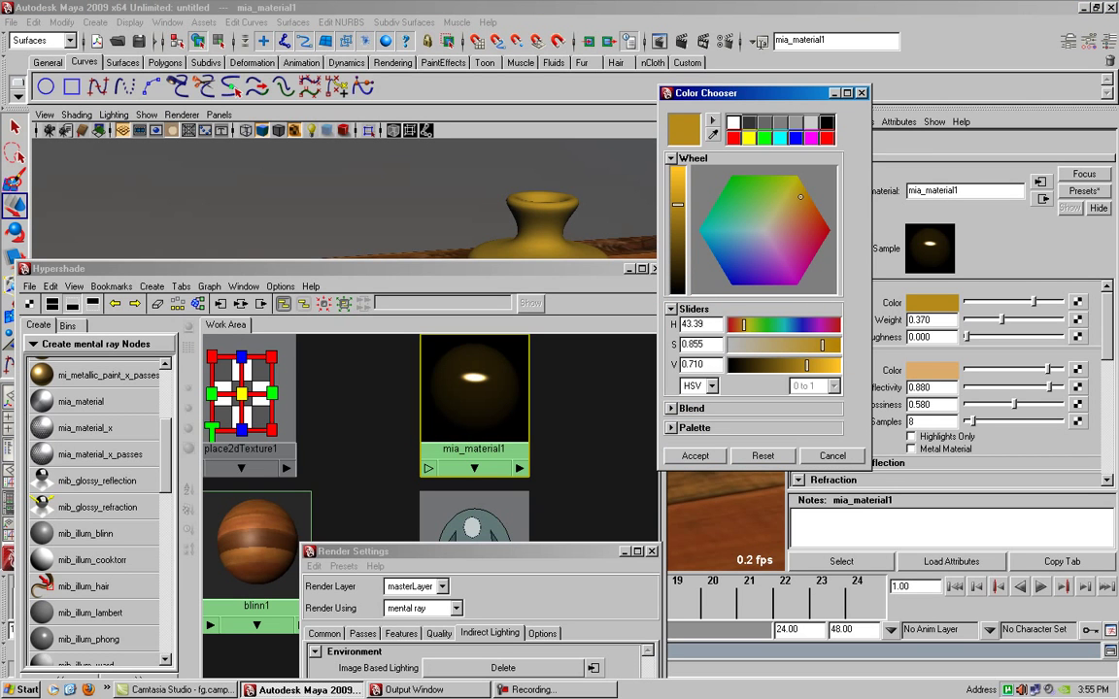
click(796, 121)
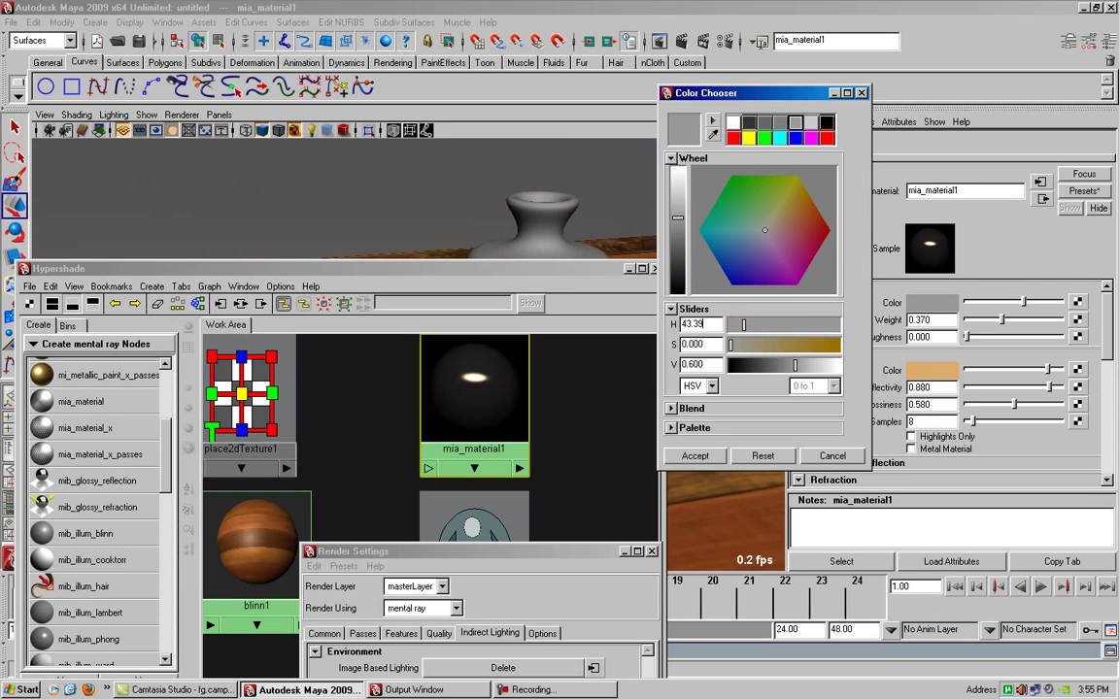
click(695, 456)
click(681, 41)
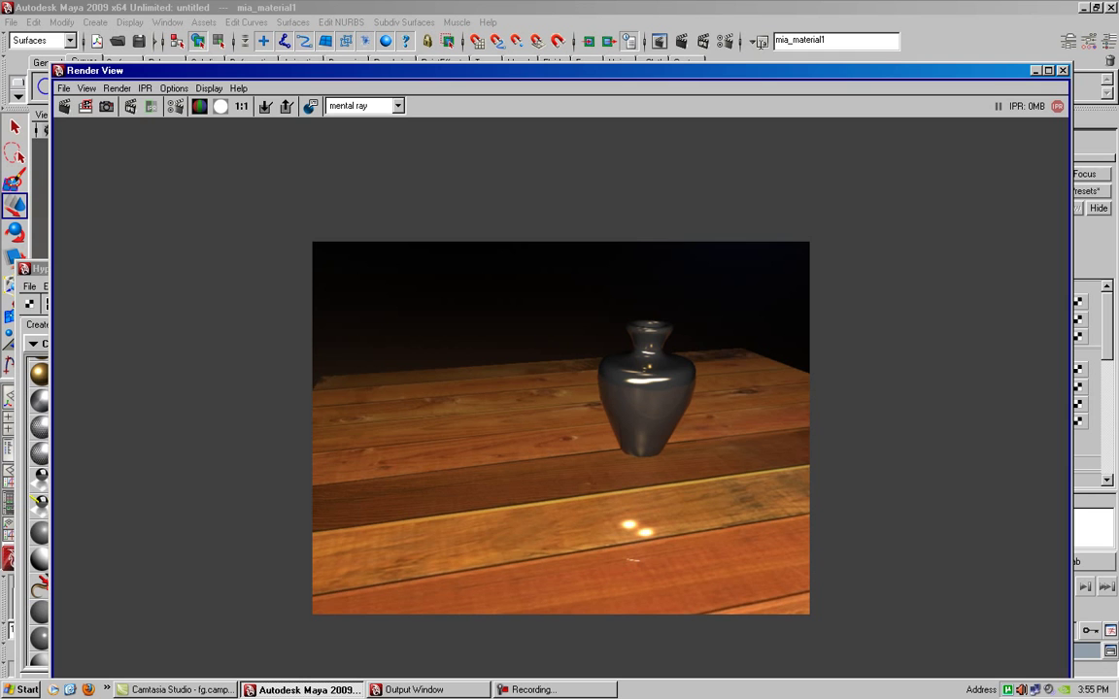
click(1063, 70)
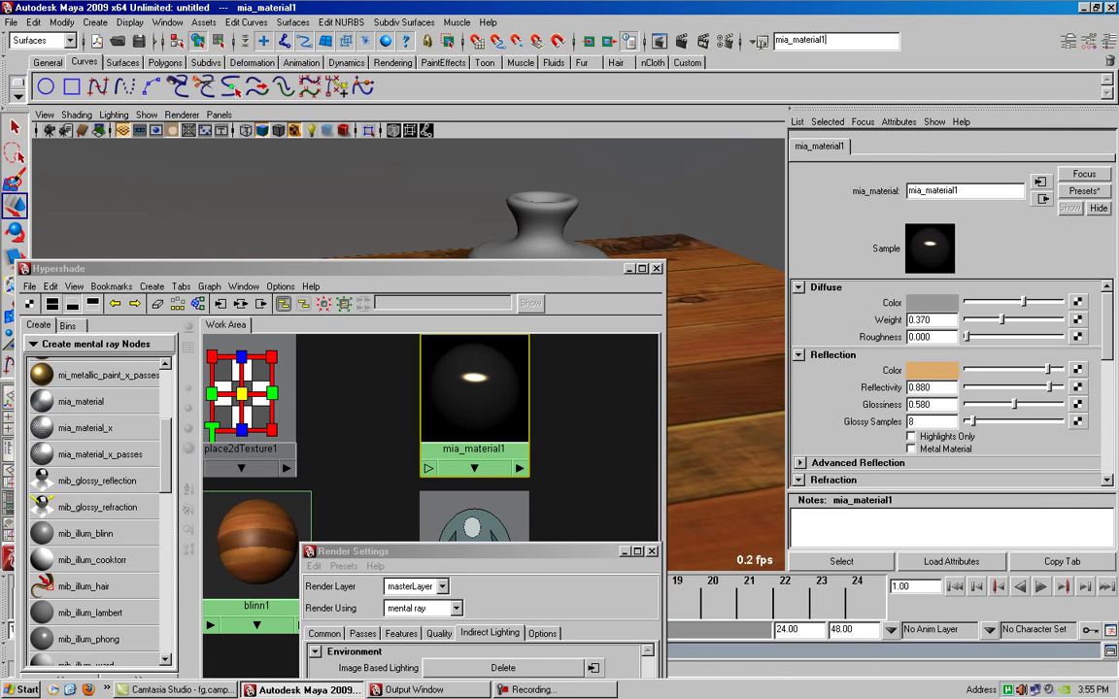
Step: Make the reflection colour pure white and review the finished render
click(930, 370)
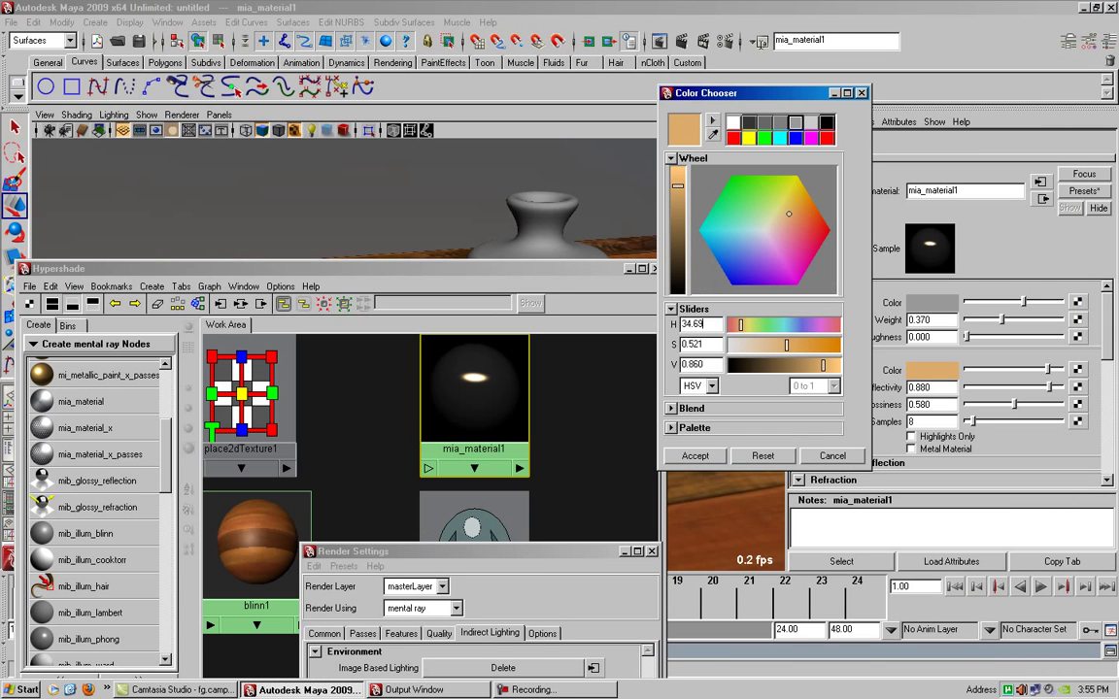
drag(788, 214, 768, 228)
drag(822, 364, 841, 364)
click(694, 455)
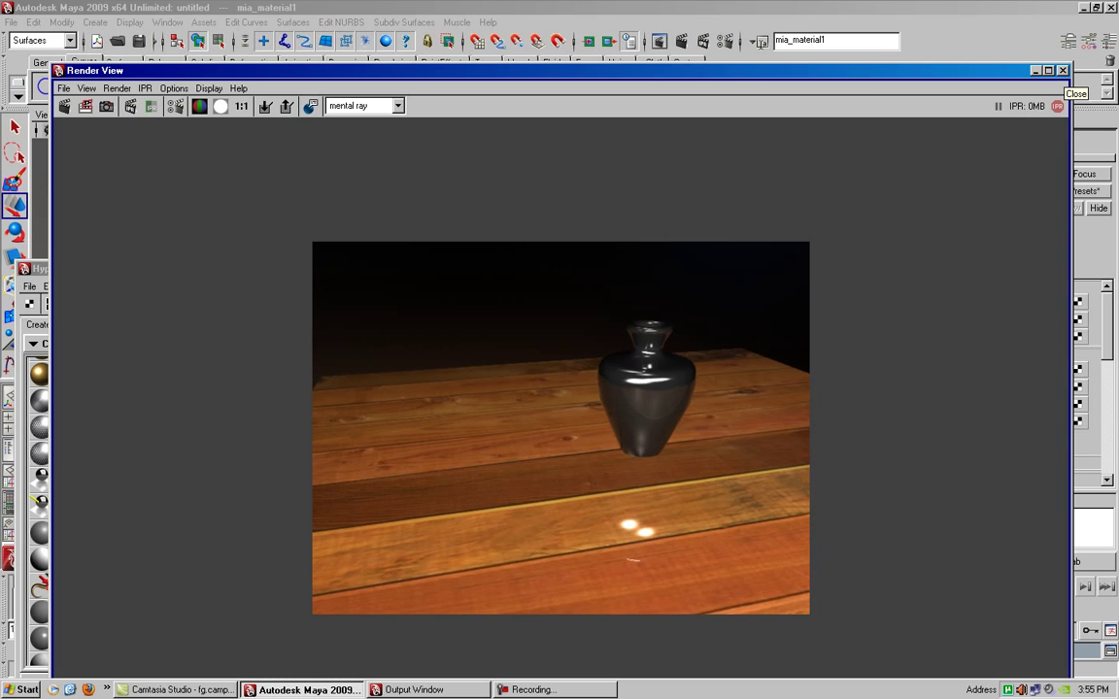
click(1062, 70)
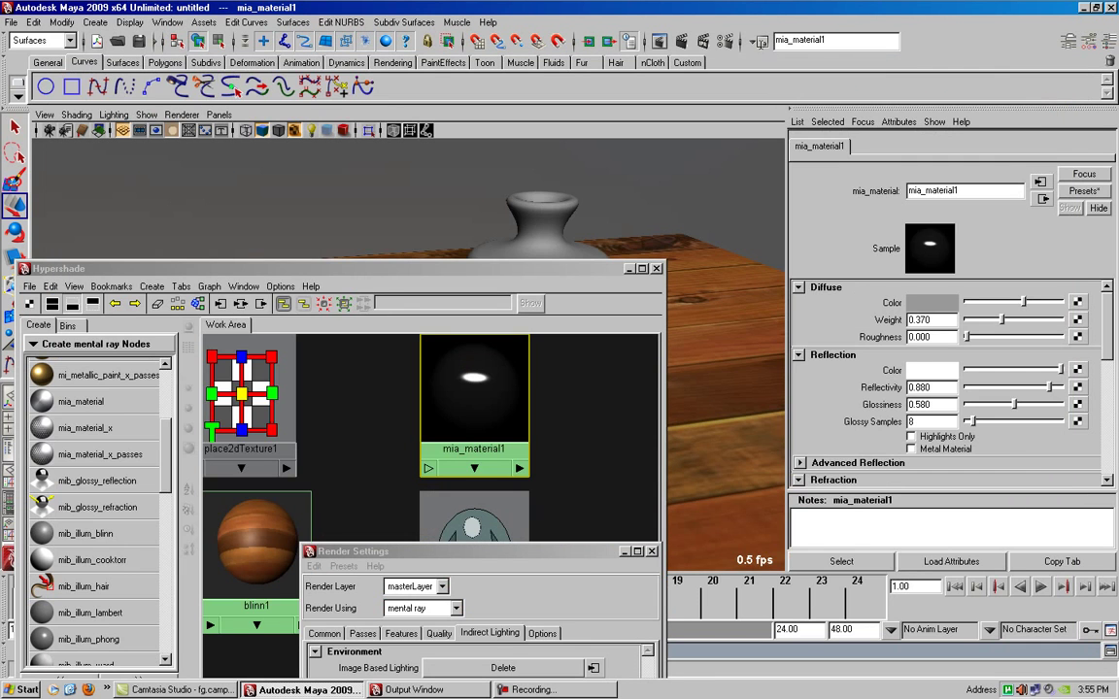
Step: Close the Hypershade window, select the vase, and remove it from the scene
click(655, 269)
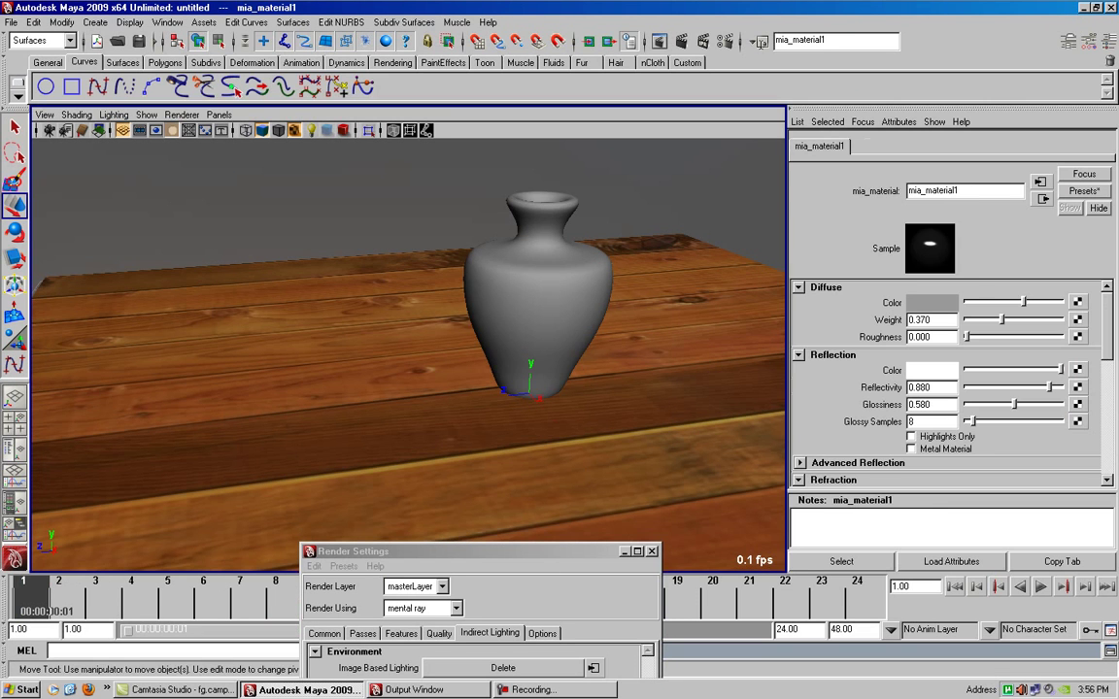
click(539, 291)
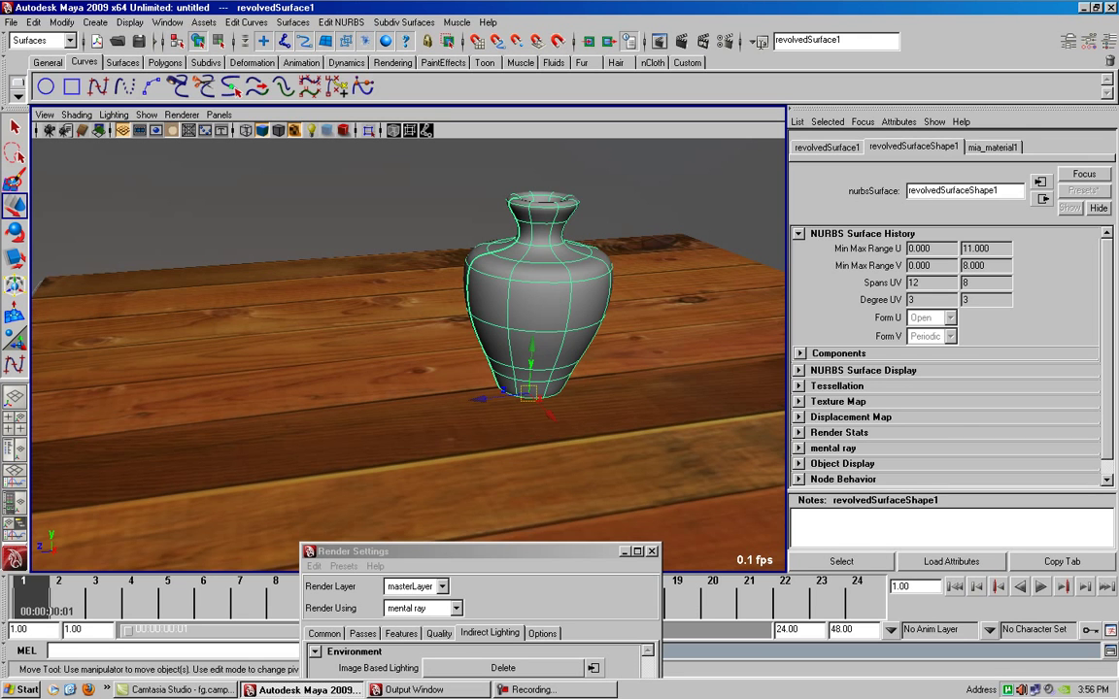
key(ctrl+z)
key(ctrl+z)
key(ctrl+z)
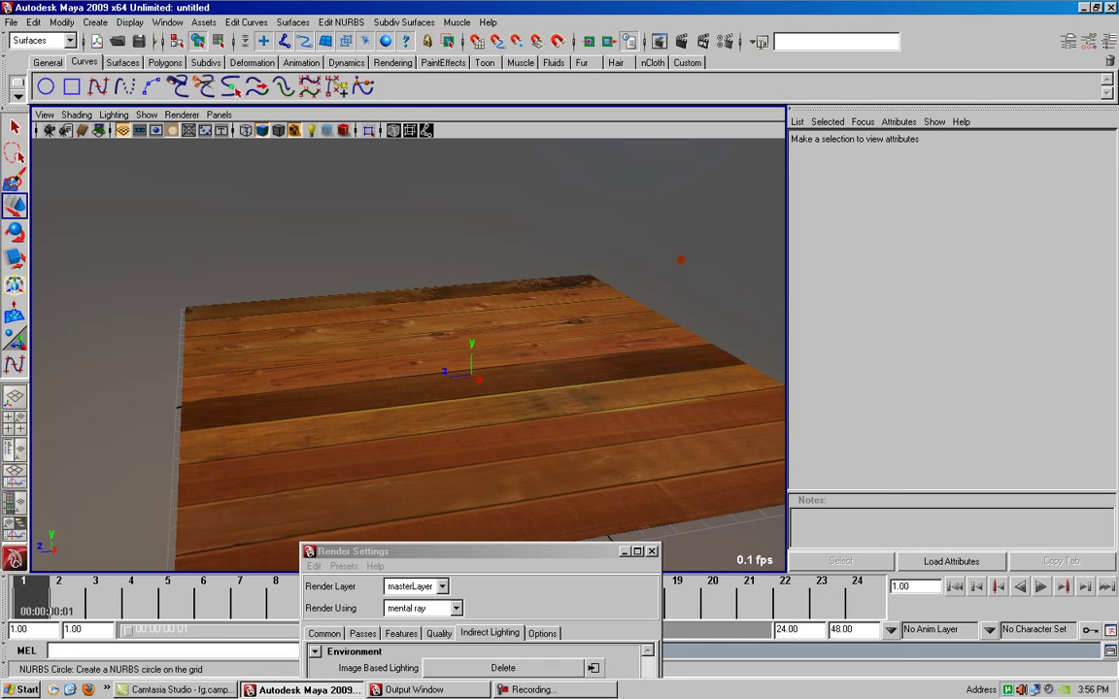
Step: Create a NURBS circle at the origin from the Curves shelf
click(45, 86)
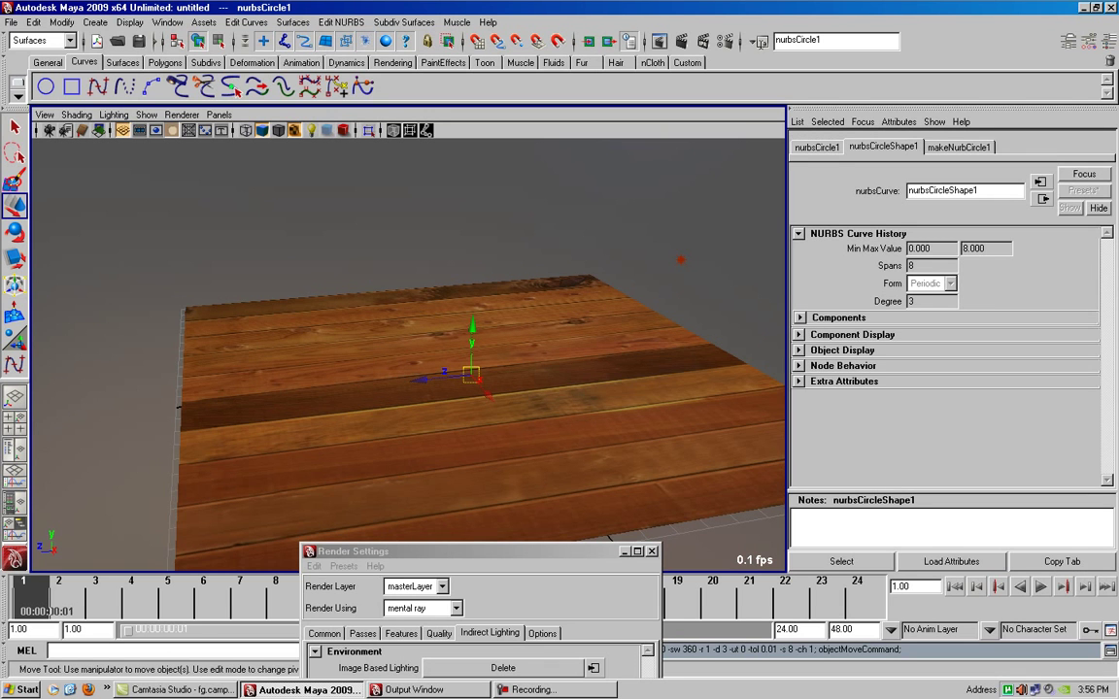
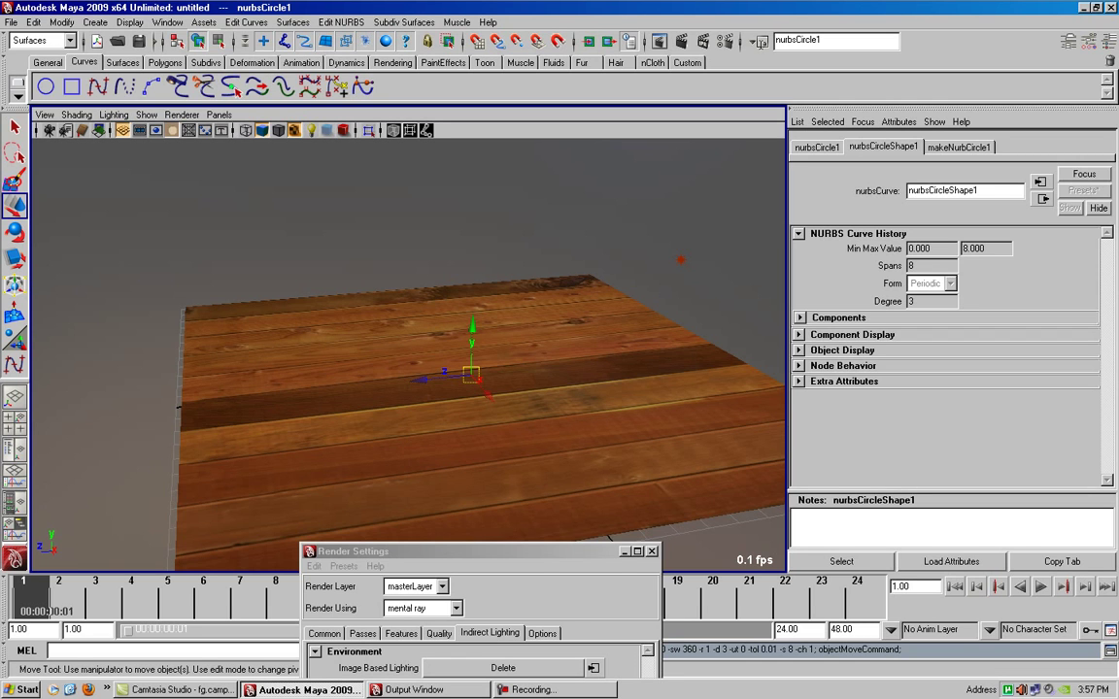
Step: Scale the NURBS circle wide along X on the wooden board
mouse_move(423, 326)
alt+mouse_down()
mouse_move(427, 336)
mouse_move(428, 292)
alt+mouse_up()
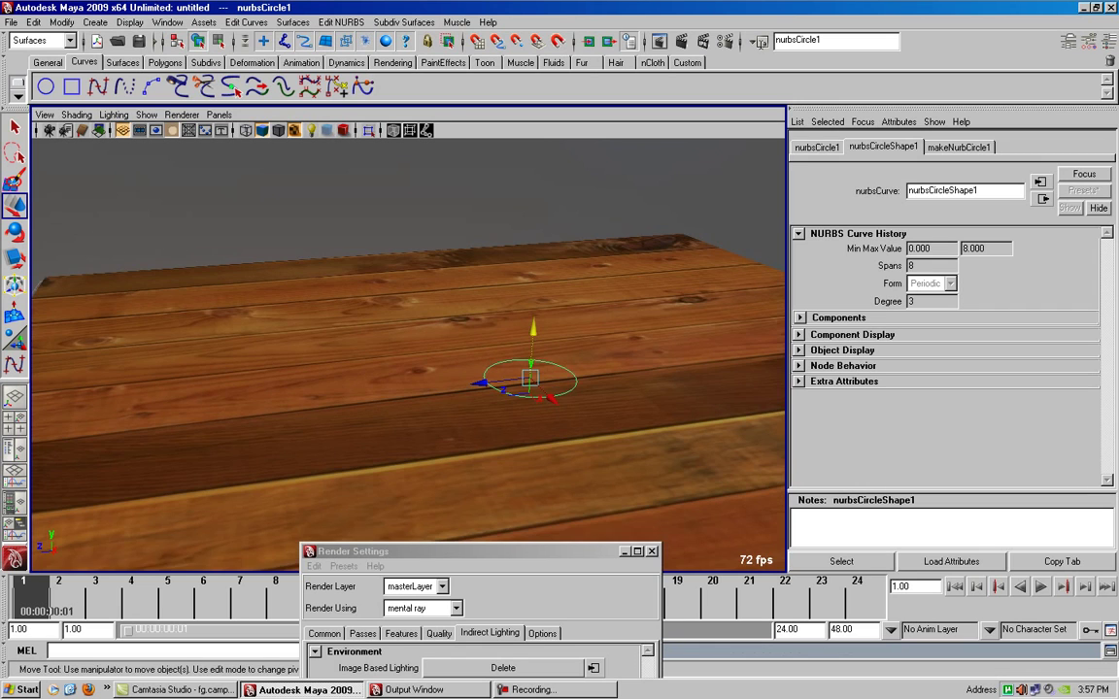
alt+drag(408, 340, 428, 292)
mouse_move(408, 340)
alt+right_down()
mouse_move(369, 320)
mouse_move(428, 350)
alt+right_up()
alt+drag(417, 331, 398, 326)
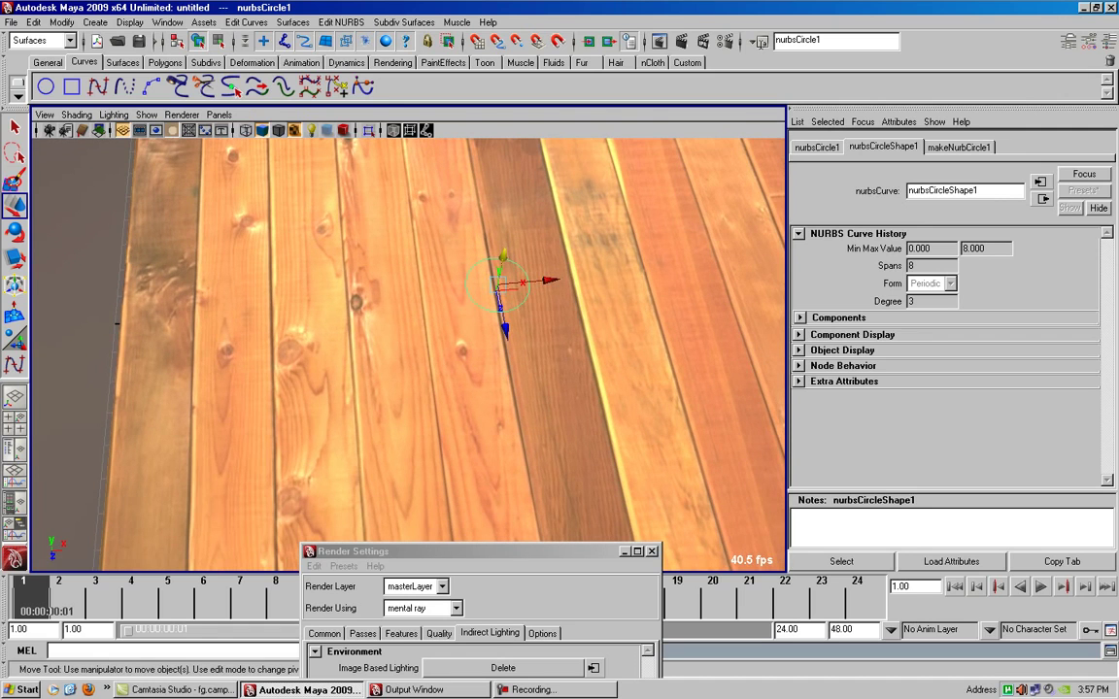
key(r)
drag(567, 280, 641, 277)
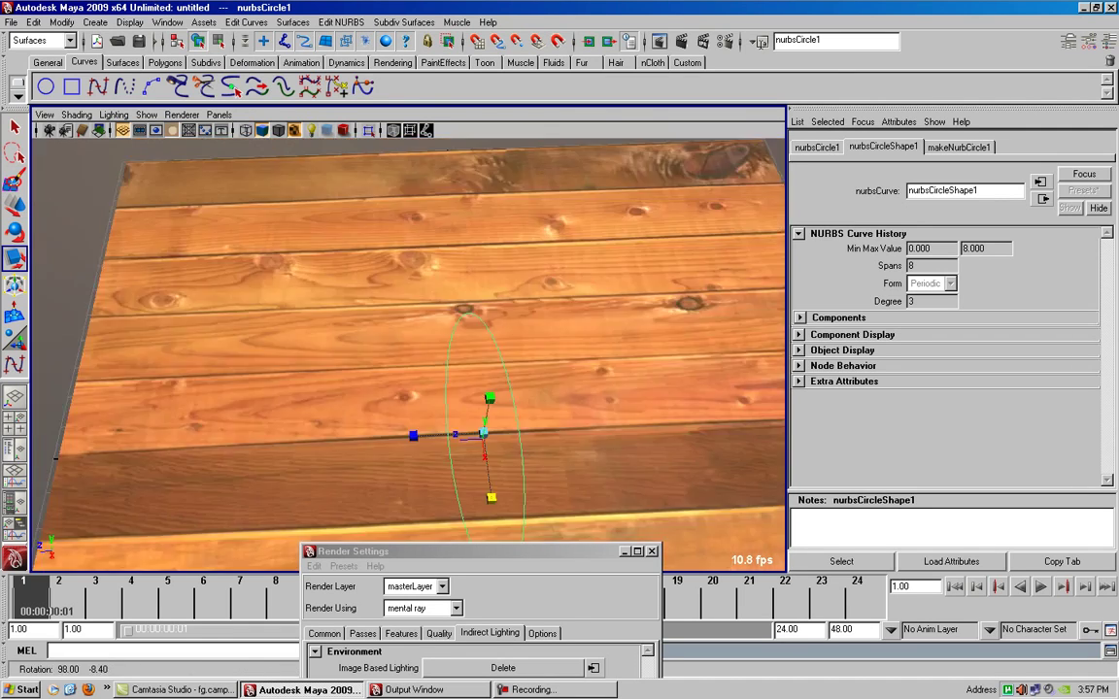
Step: In Control Vertex mode, scale individual CVs outward to pull the circle into a rounded triangle
alt+drag(583, 292, 485, 213)
right_drag(498, 350, 438, 352)
click(471, 339)
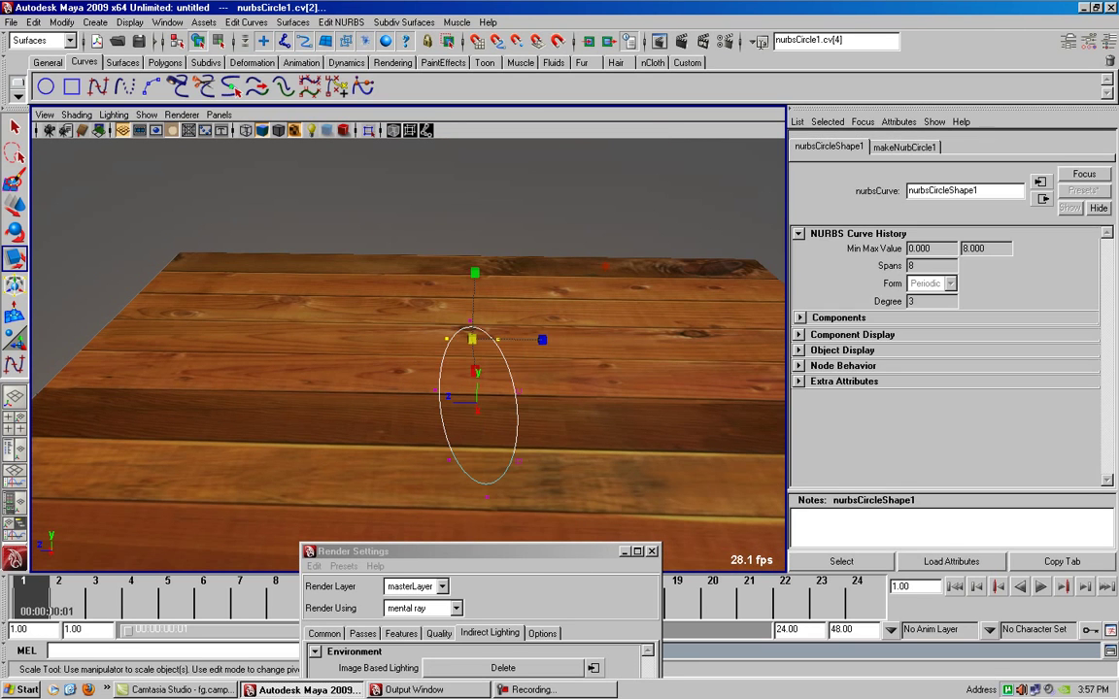
drag(542, 339, 583, 340)
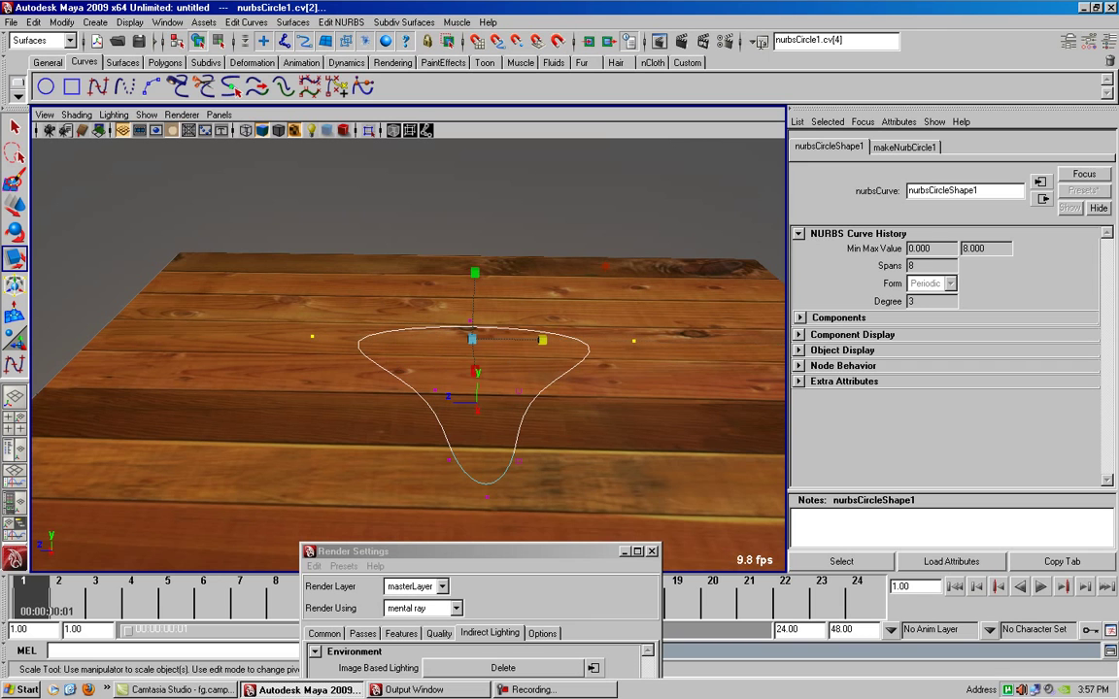
click(477, 391)
drag(547, 392, 736, 396)
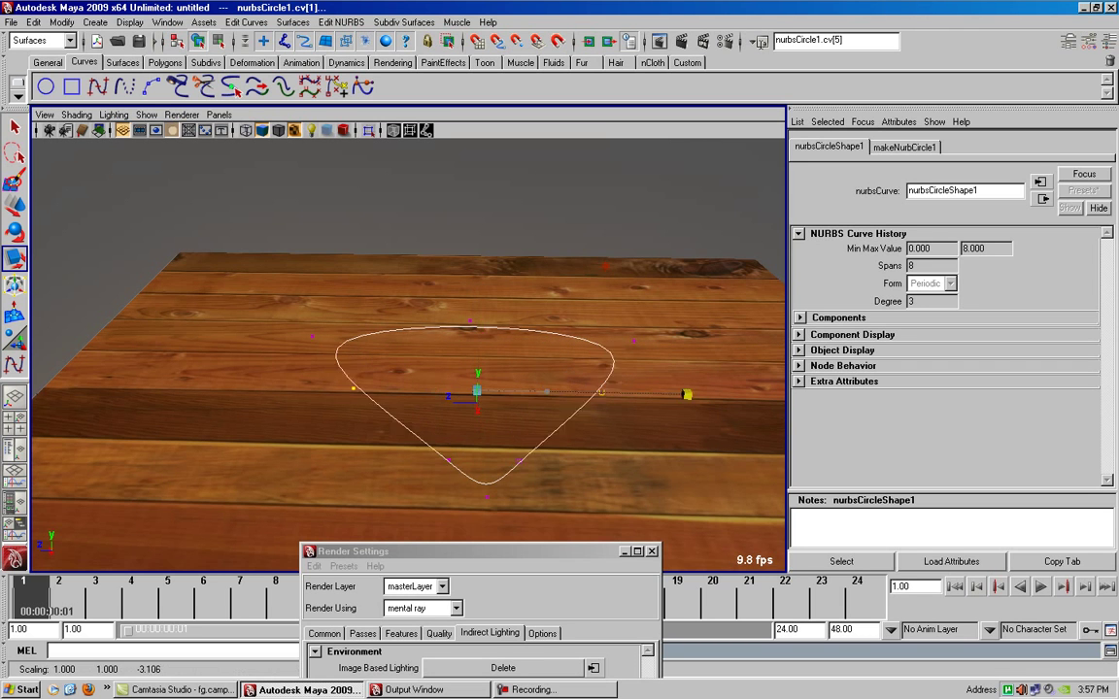
Step: Zoom back out from the board and reselect the NURBS circle
ctrl+alt+drag(515, 495, 458, 447)
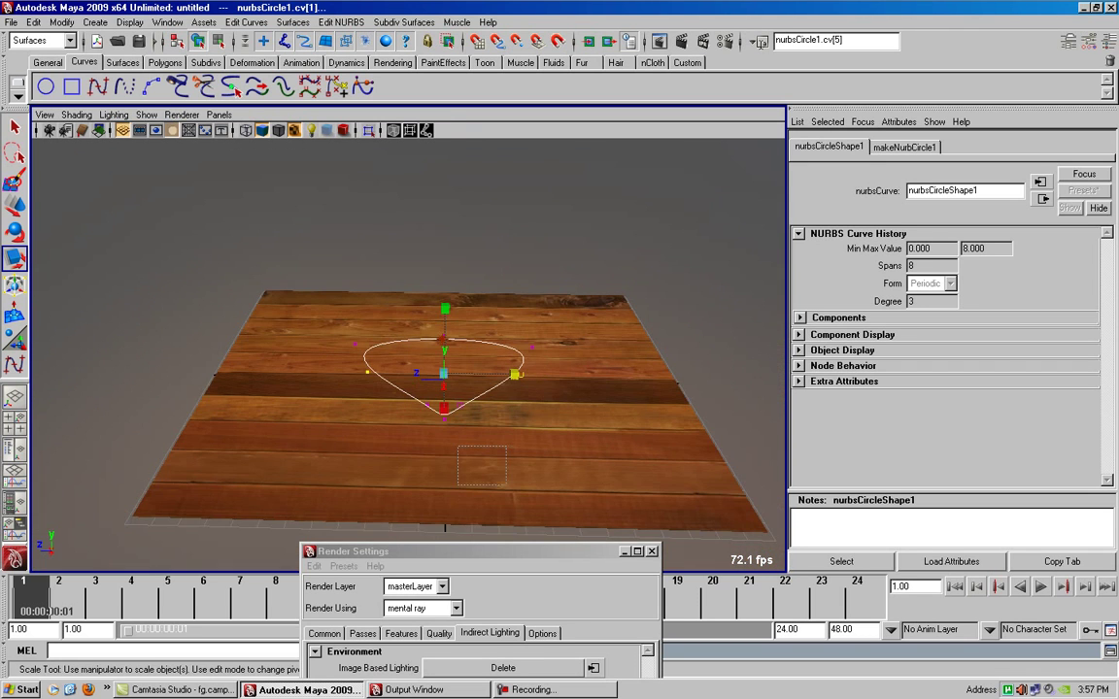
drag(506, 485, 458, 447)
key(super)
click(582, 195)
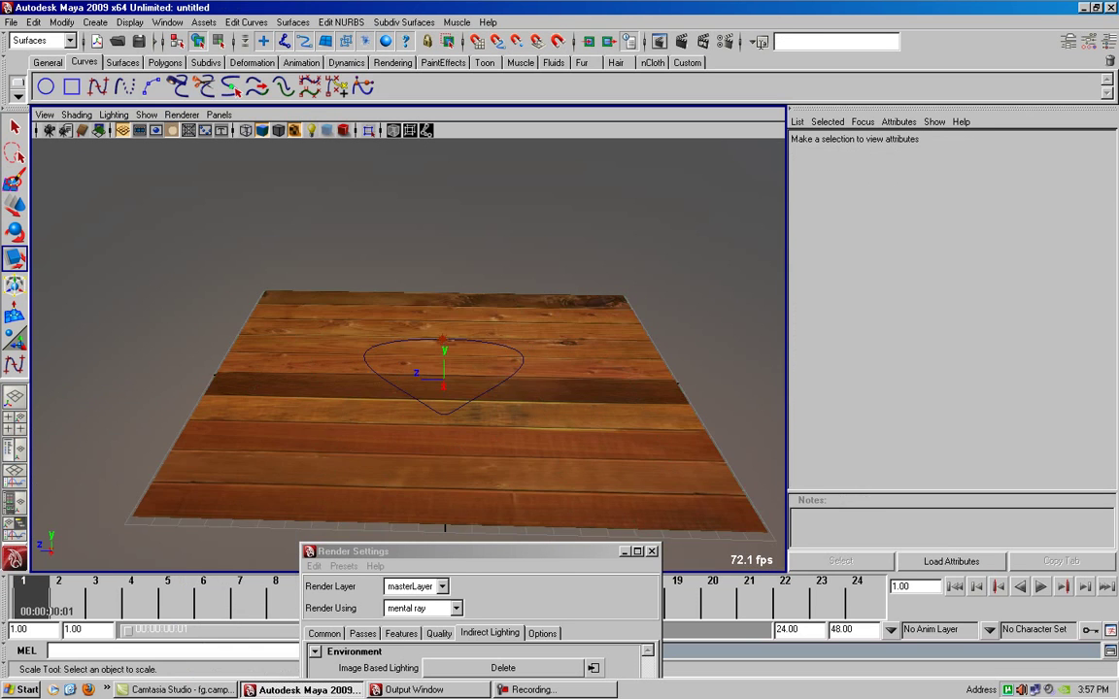
alt+drag(437, 292, 544, 252)
click(358, 372)
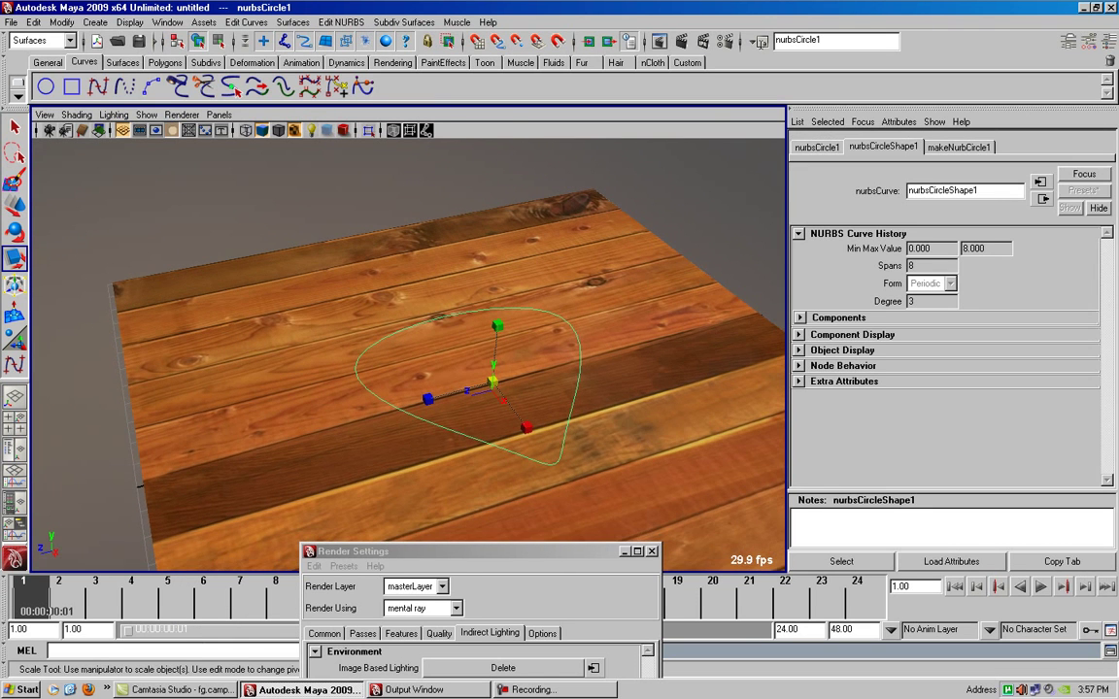
Step: Marquee-select the curve's tip CVs, nudge them along X and scale them along Z
right_drag(520, 401, 449, 401)
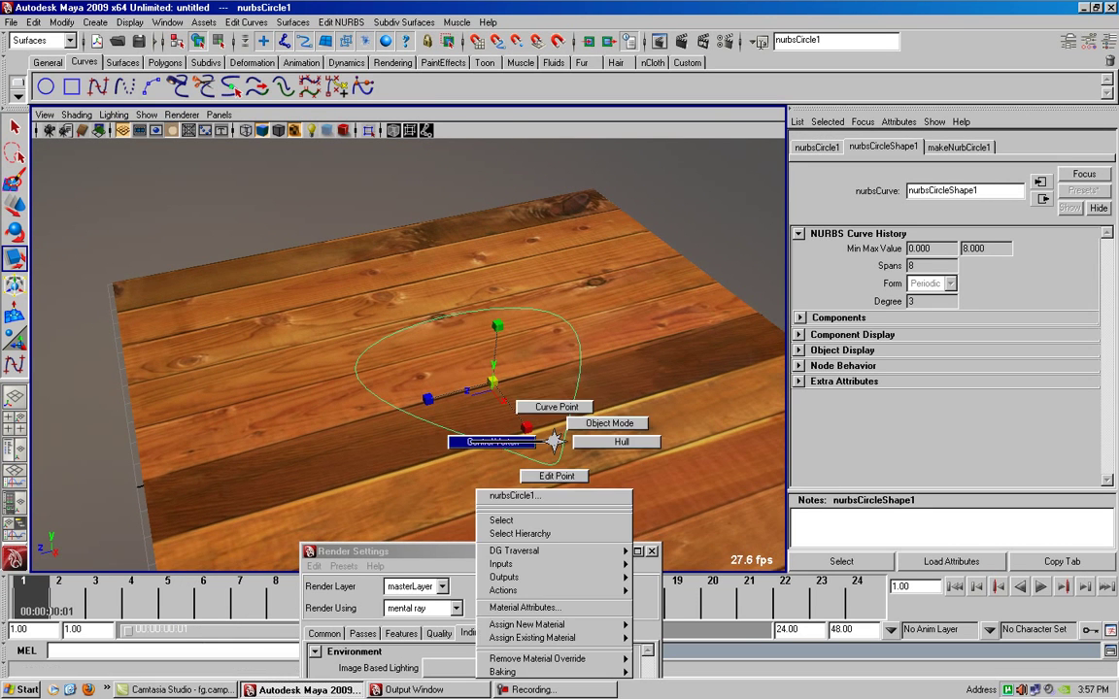
drag(502, 416, 590, 484)
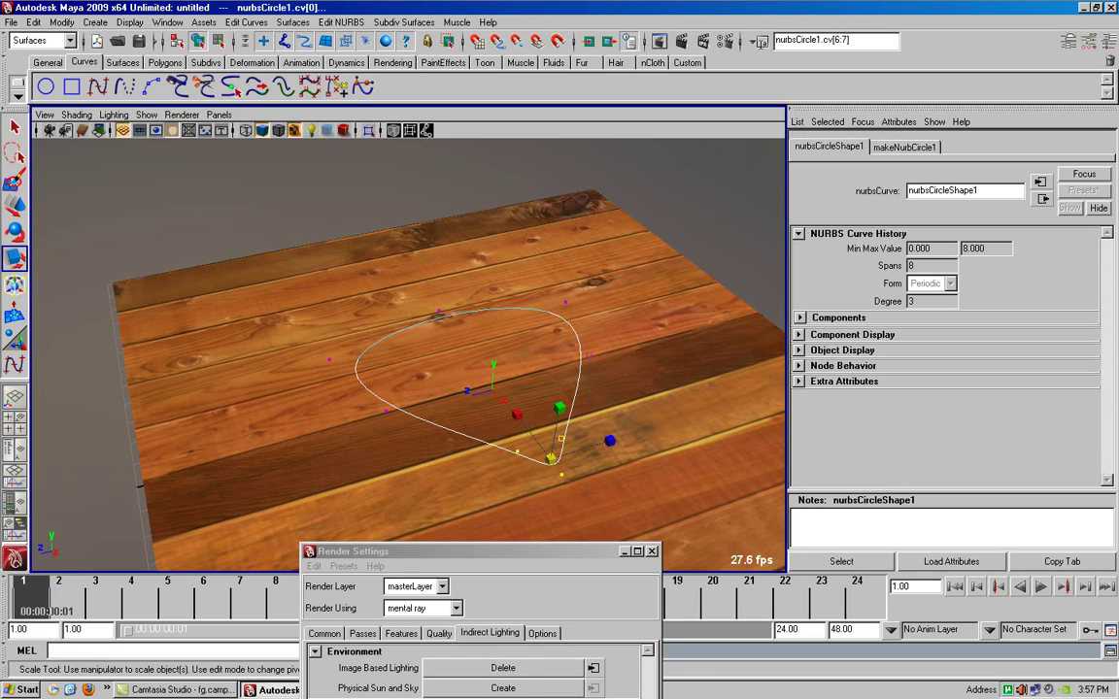
key(w)
mouse_move(576, 495)
mouse_down()
mouse_move(544, 507)
mouse_move(583, 500)
mouse_up()
scroll(544, 505, down, 3)
key(r)
drag(527, 471, 690, 442)
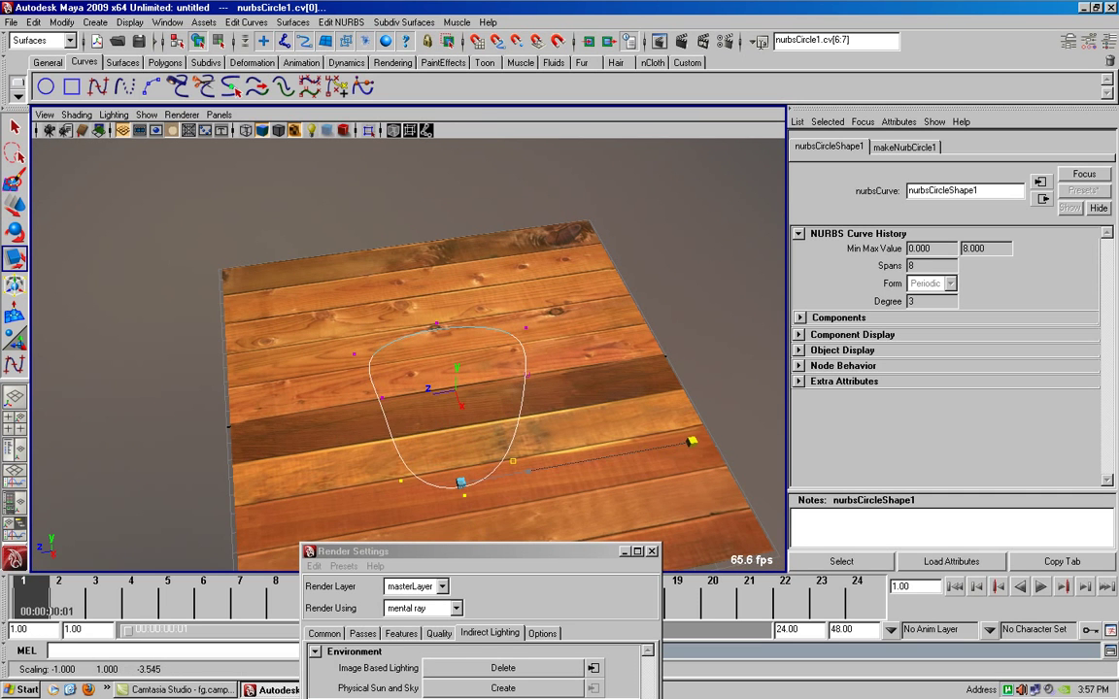
Step: Adjust single vertices cv[7] and cv[3], then return to Object Mode and deselect the curve
click(465, 494)
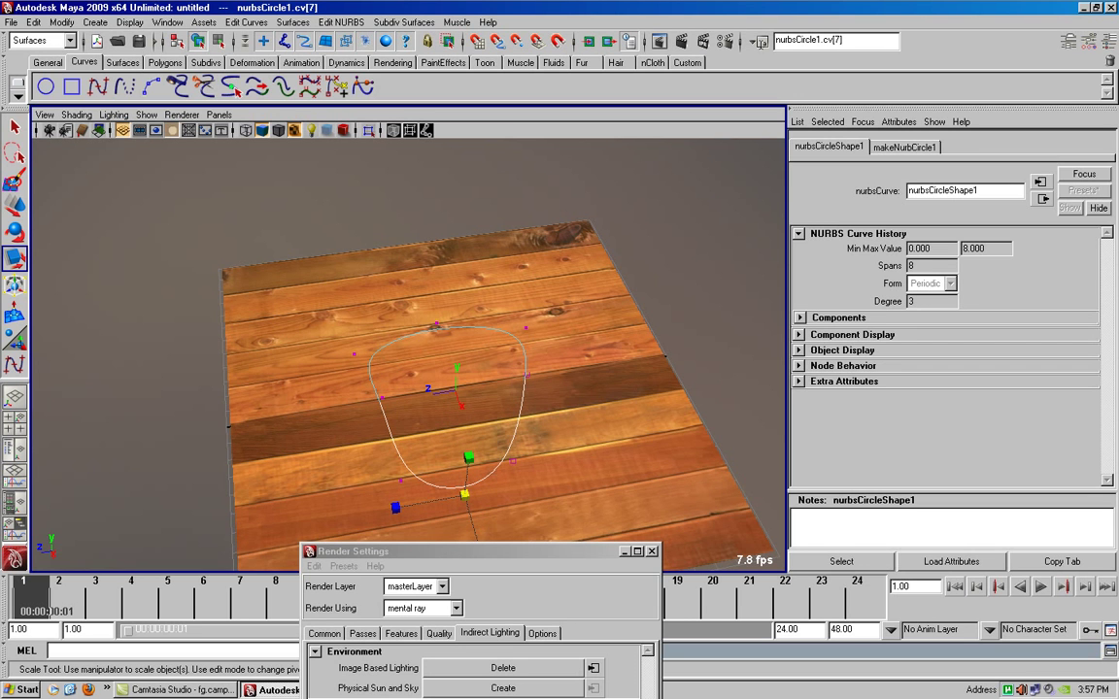
key(w)
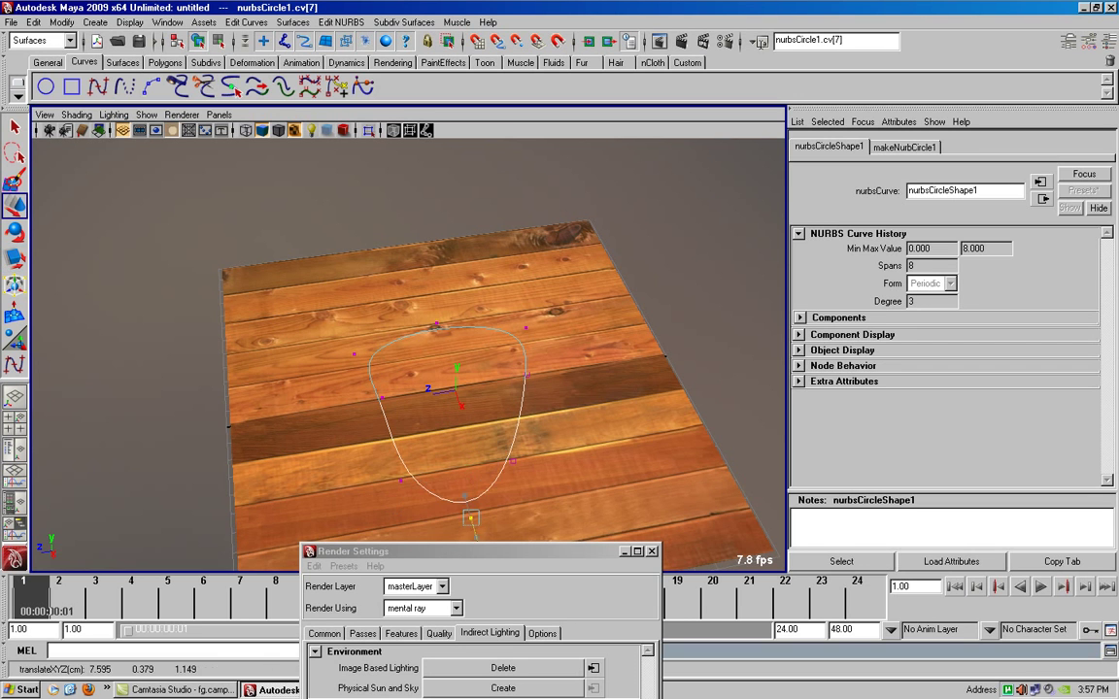
scroll(456, 408, down, 2)
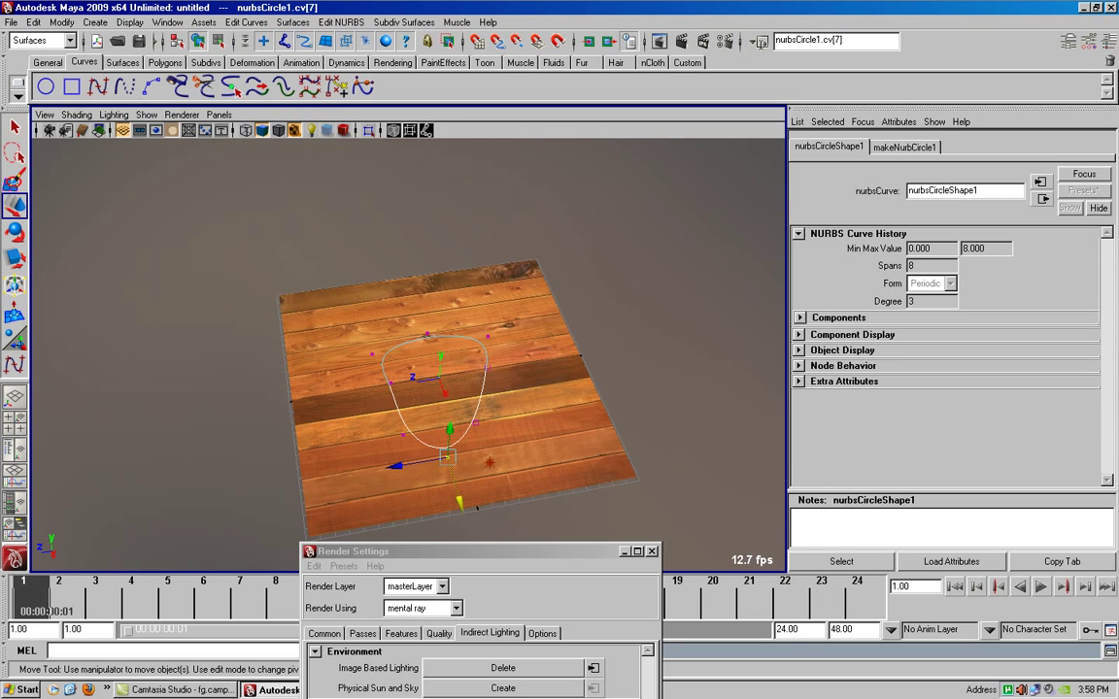
mouse_move(408, 388)
alt+mouse_down()
mouse_move(505, 369)
mouse_move(408, 292)
alt+mouse_up()
click(388, 288)
alt+drag(321, 242, 331, 146)
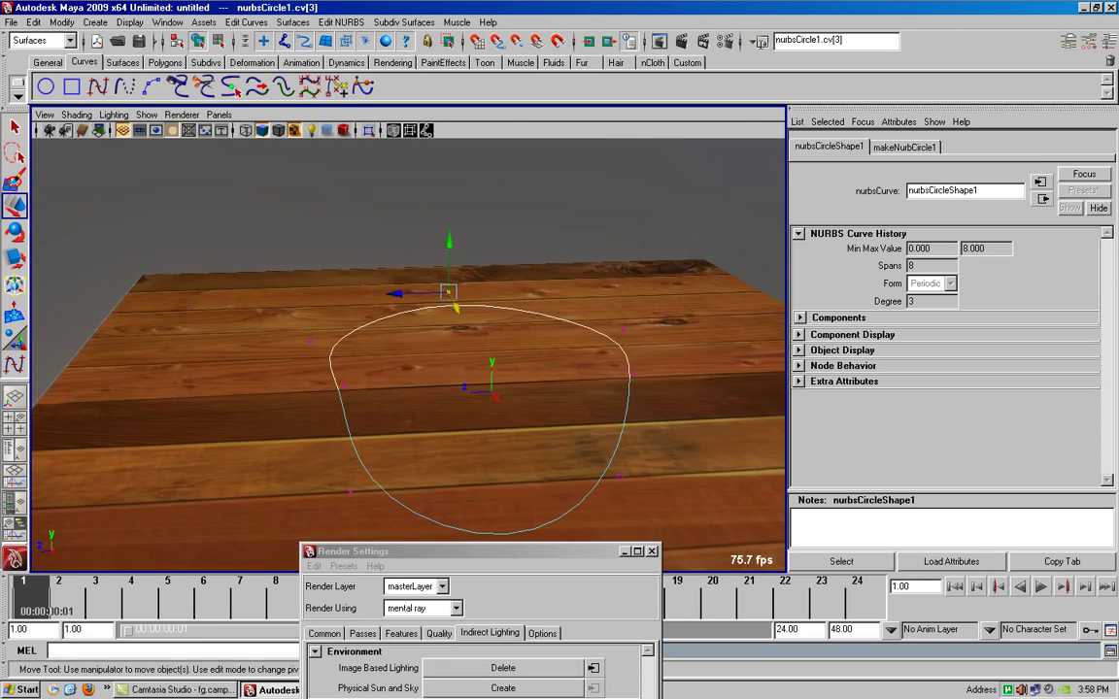
alt+drag(408, 369, 408, 384)
right_drag(579, 340, 555, 319)
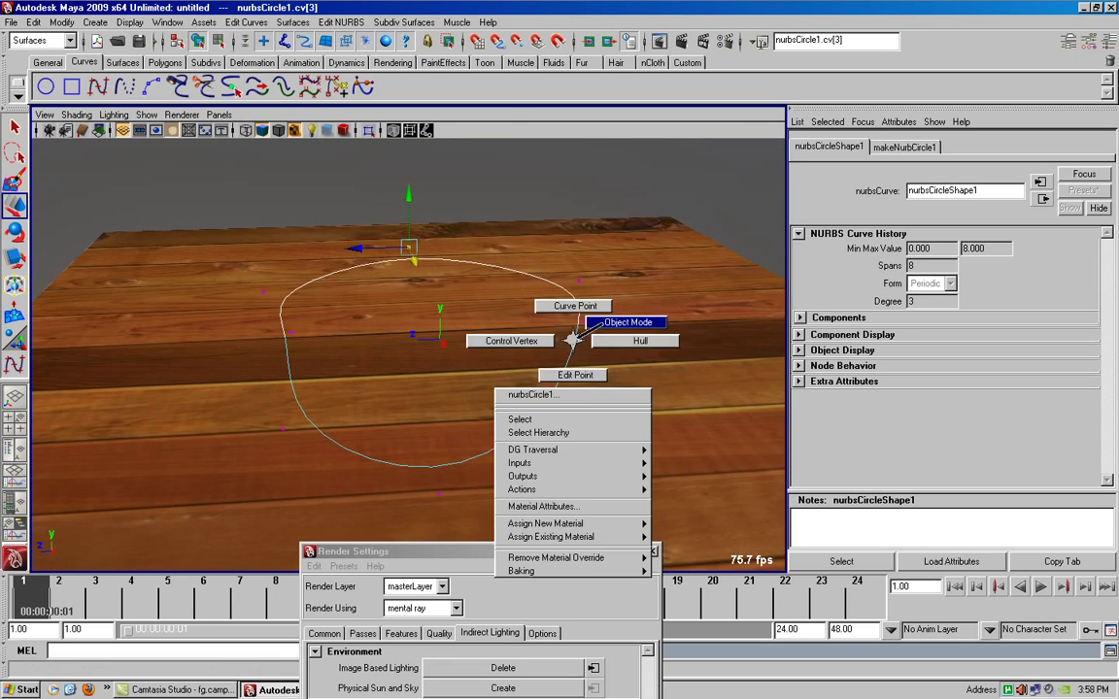
click(408, 175)
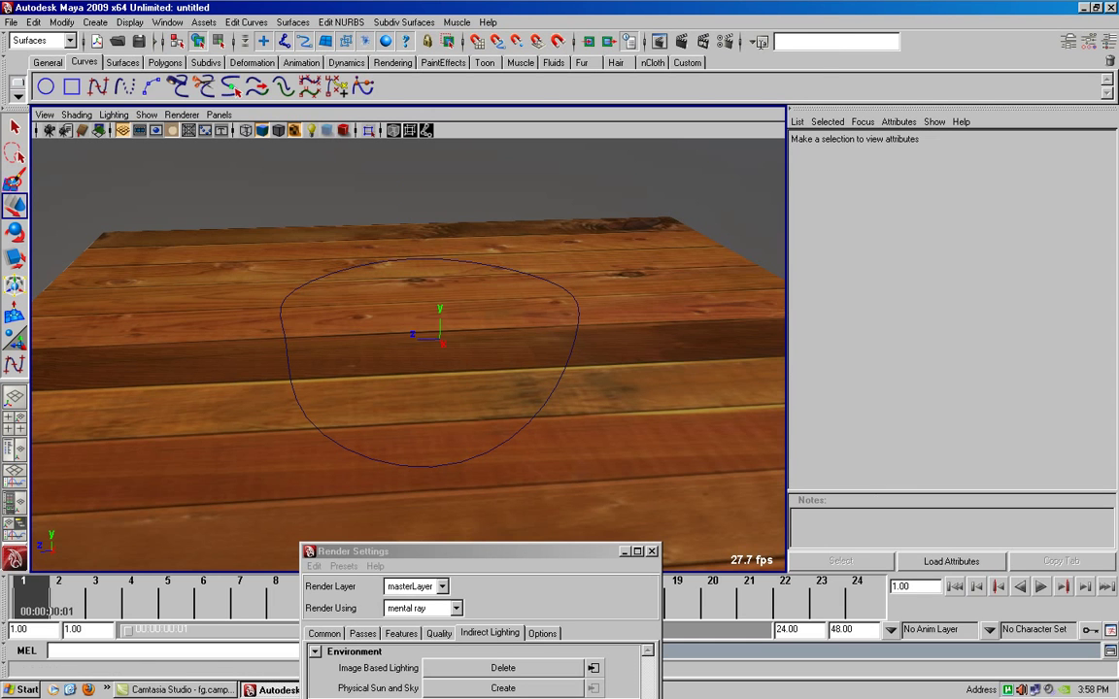
Step: Create a polygon sphere from the Polygons shelf, raise it above the board and shrink it
click(164, 62)
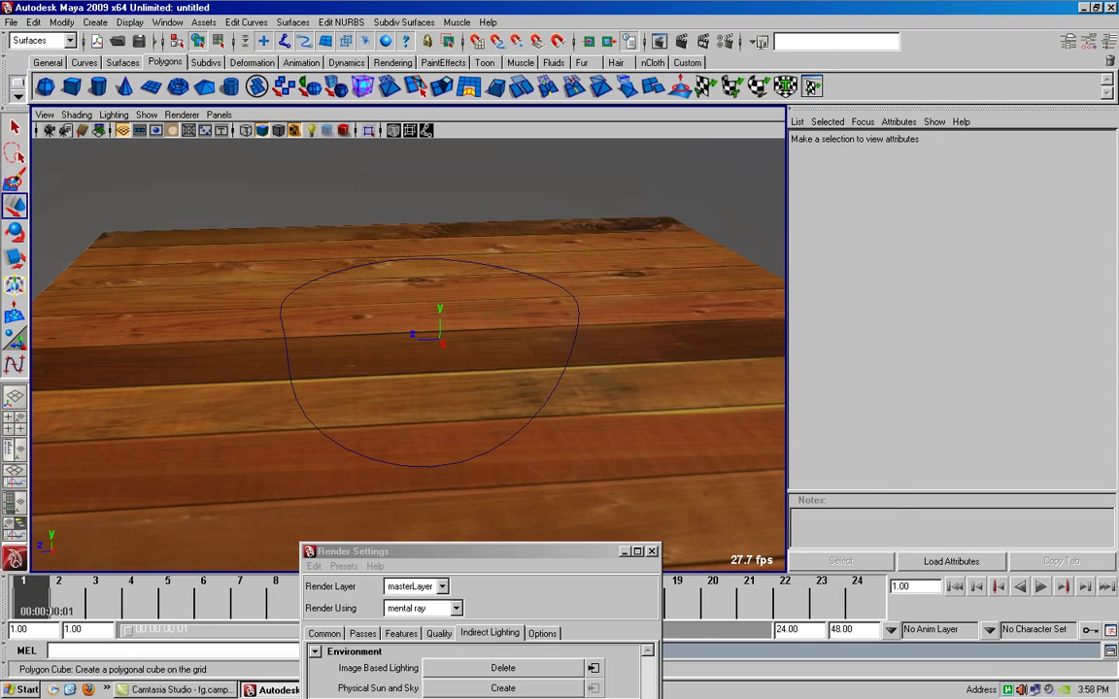
click(45, 86)
drag(440, 291, 440, 254)
key(r)
mouse_move(442, 309)
mouse_down()
mouse_move(397, 272)
mouse_move(373, 270)
mouse_up()
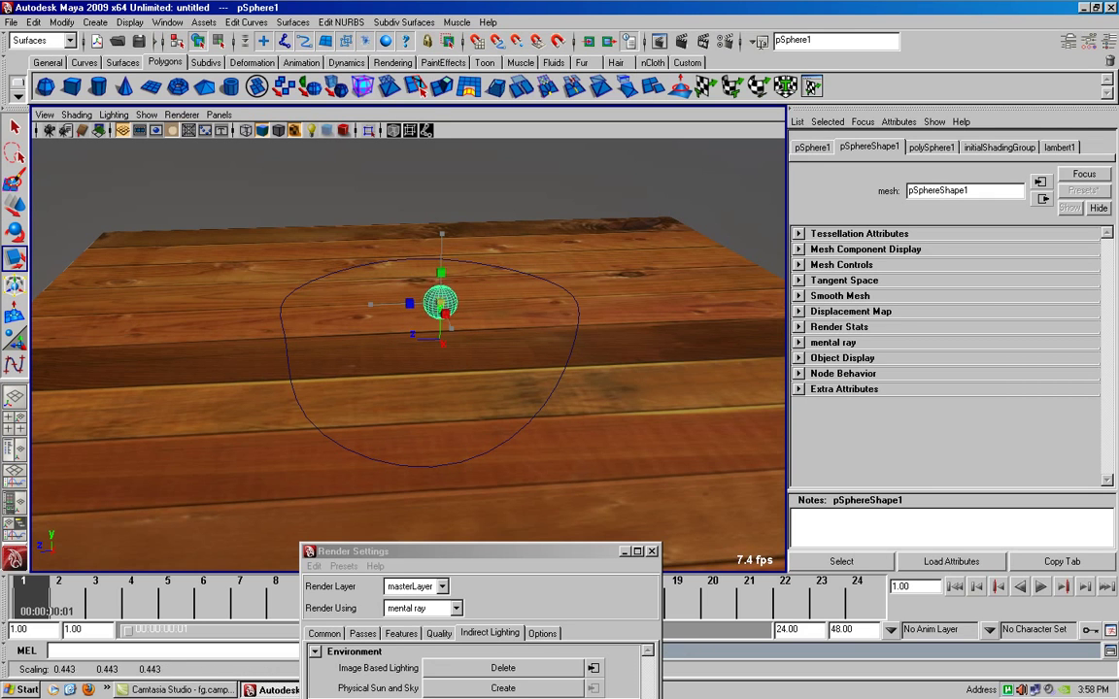
Step: Orbit around the scene and select nurbsCircle1
mouse_move(373, 270)
alt+mouse_down()
mouse_move(506, 291)
mouse_move(456, 204)
alt+mouse_up()
alt+drag(483, 313, 544, 292)
click(287, 351)
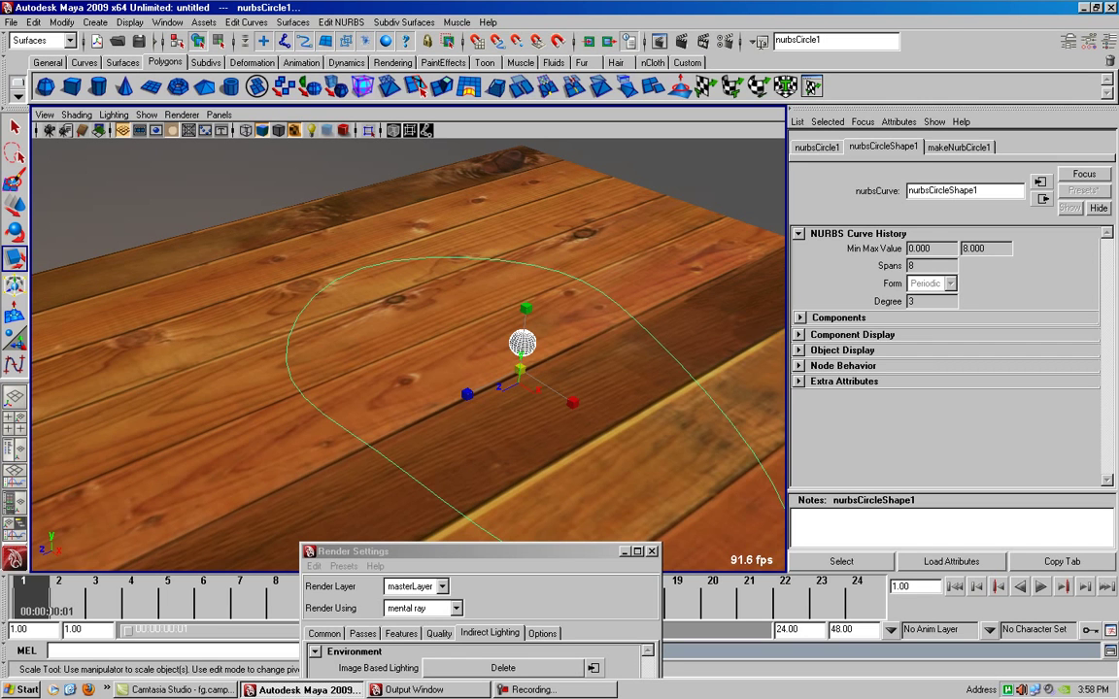
click(69, 40)
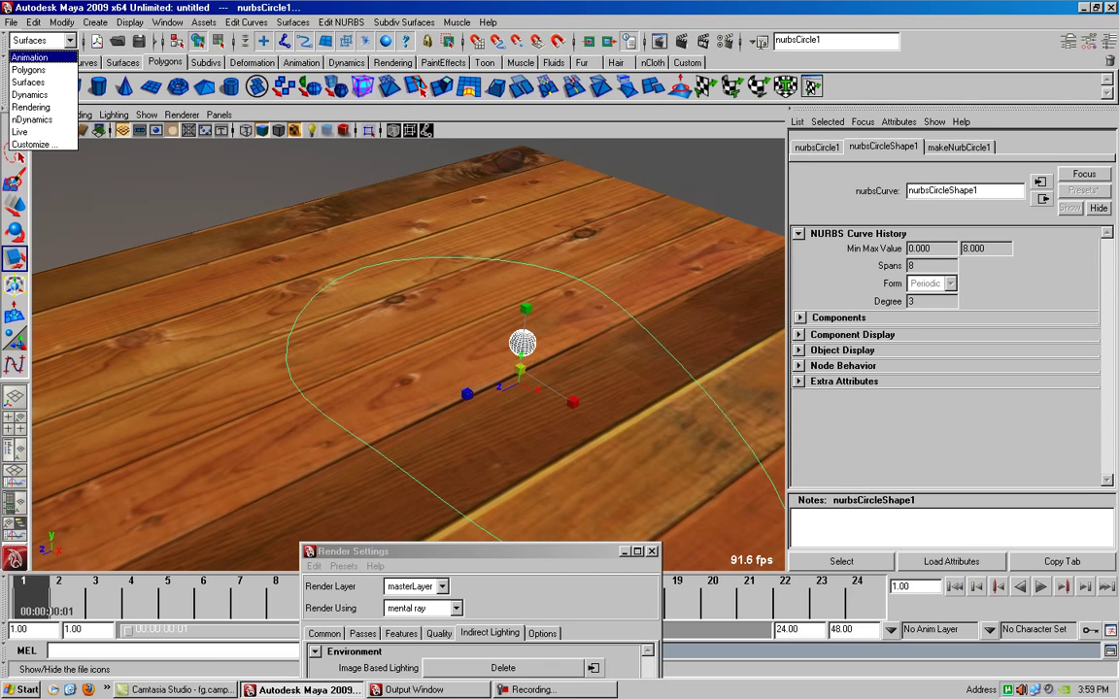
Step: Switch to the Animation menu set and attach the sphere to the curve with Attach to Motion Path
click(29, 57)
key(r)
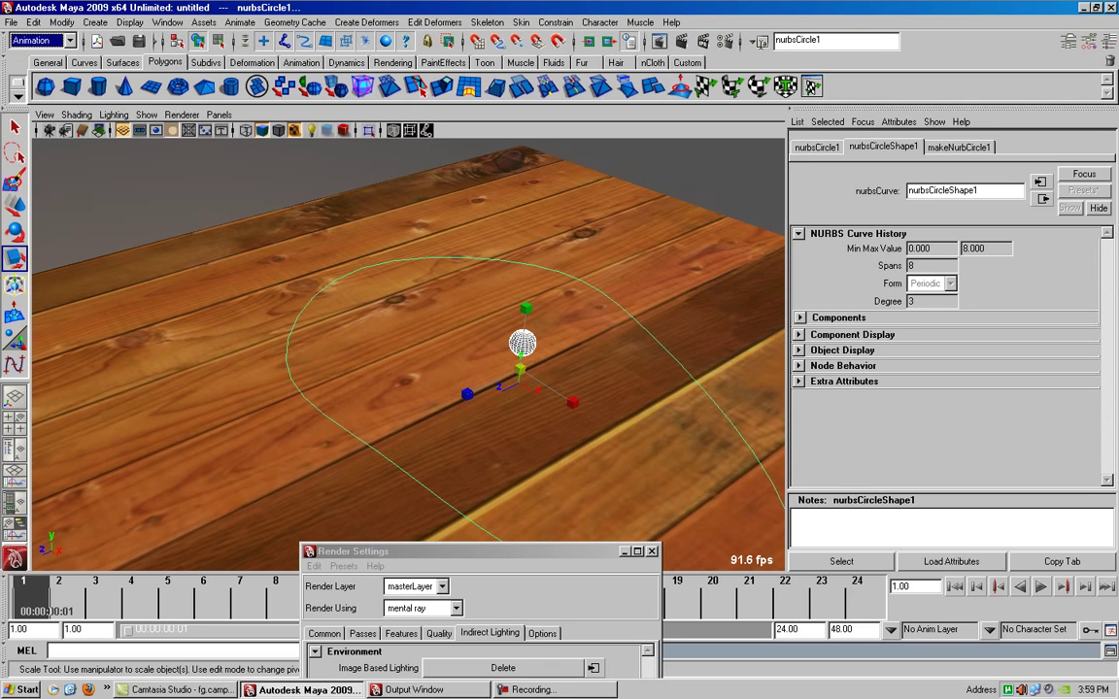
key(Escape)
click(521, 342)
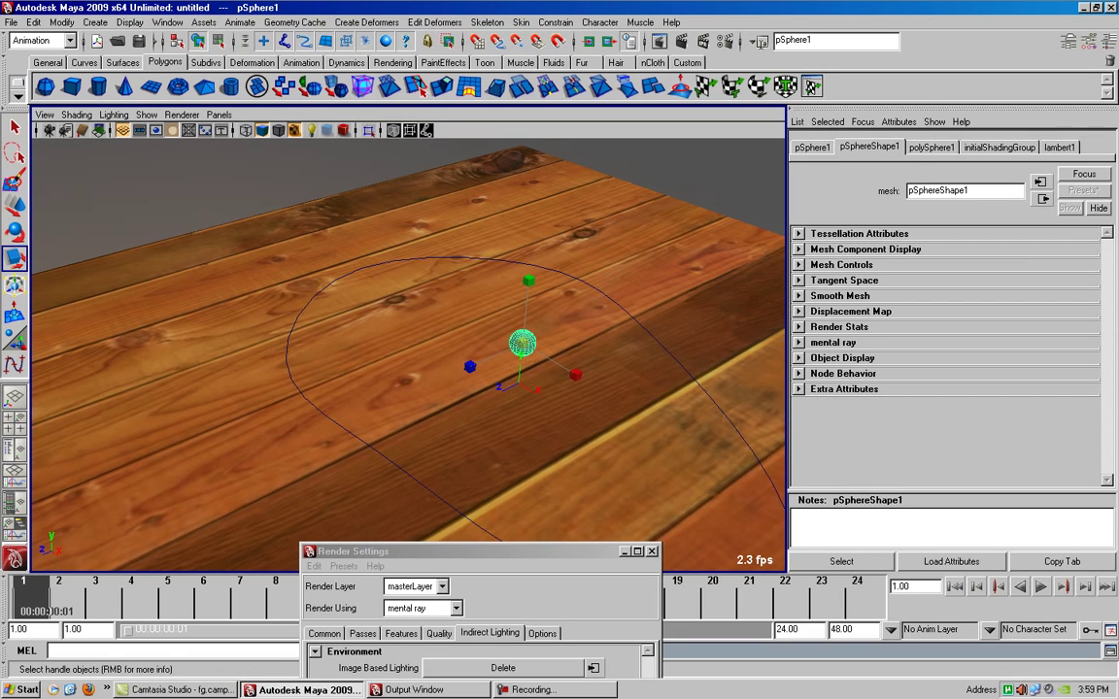
click(240, 22)
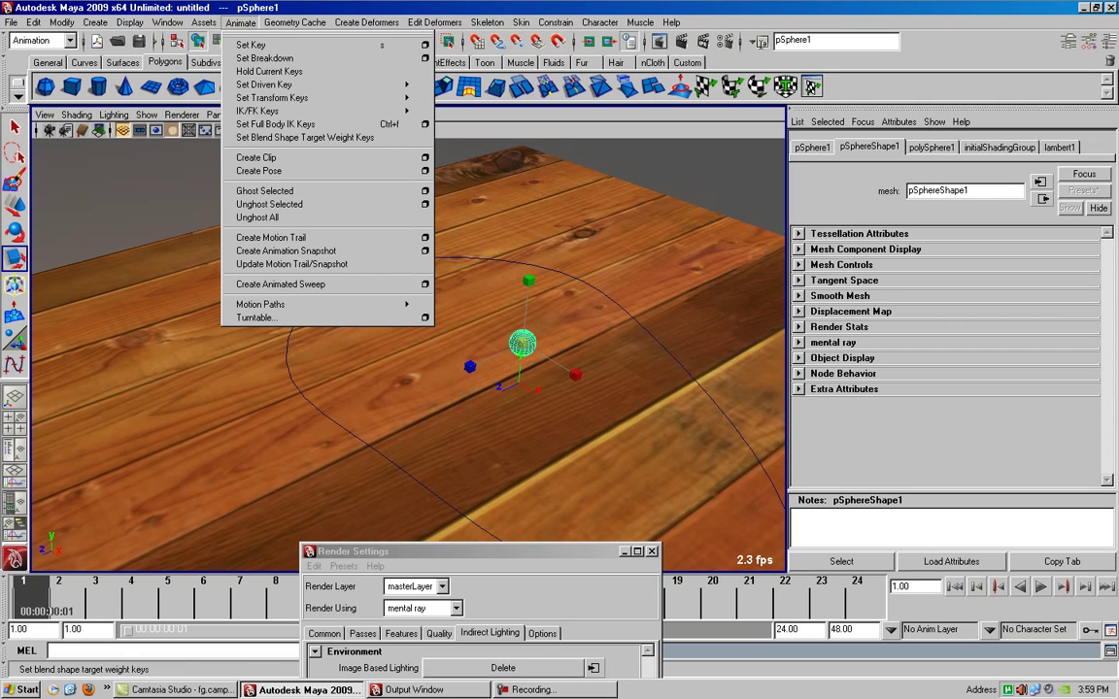
click(287, 360)
click(239, 21)
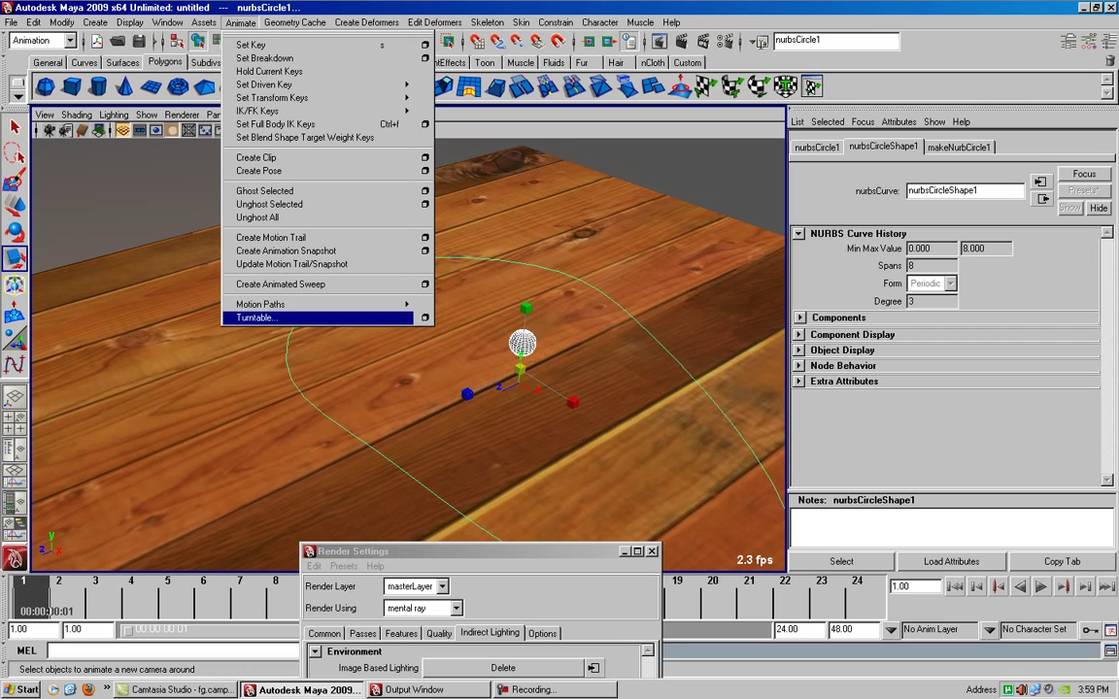
mouse_move(261, 304)
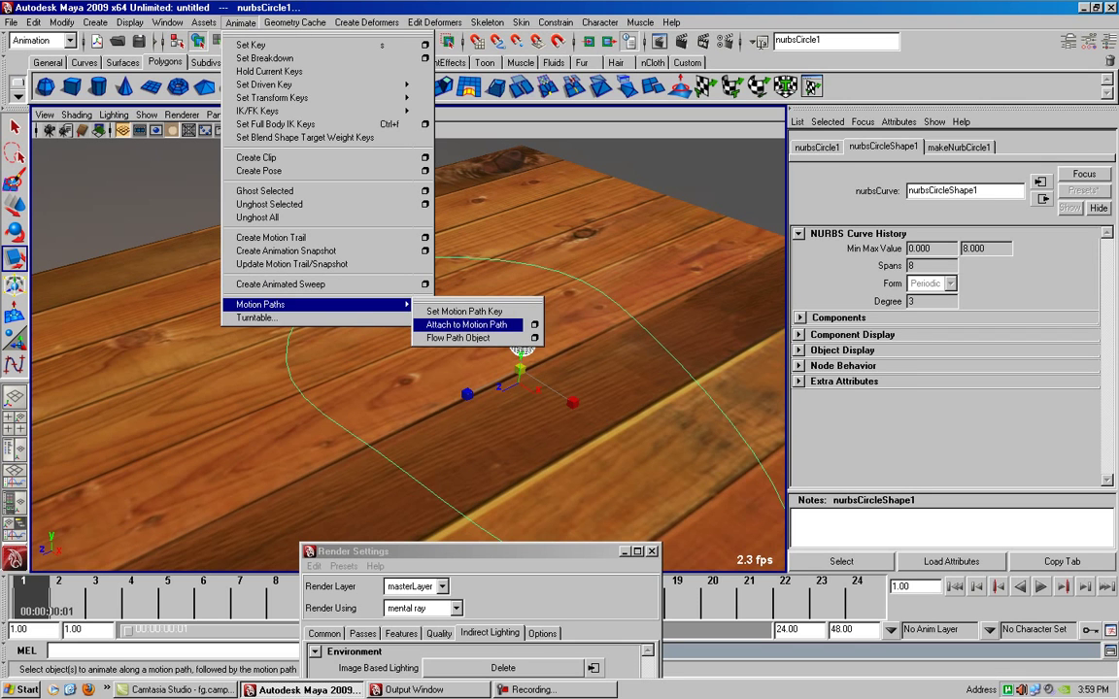
click(467, 324)
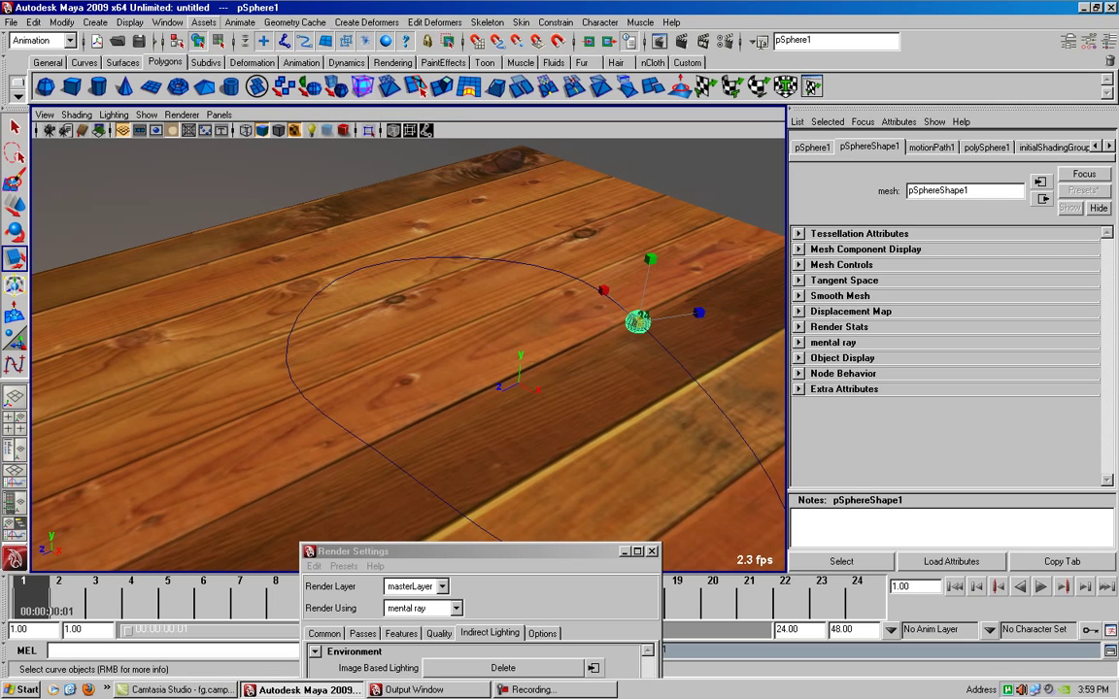
click(203, 21)
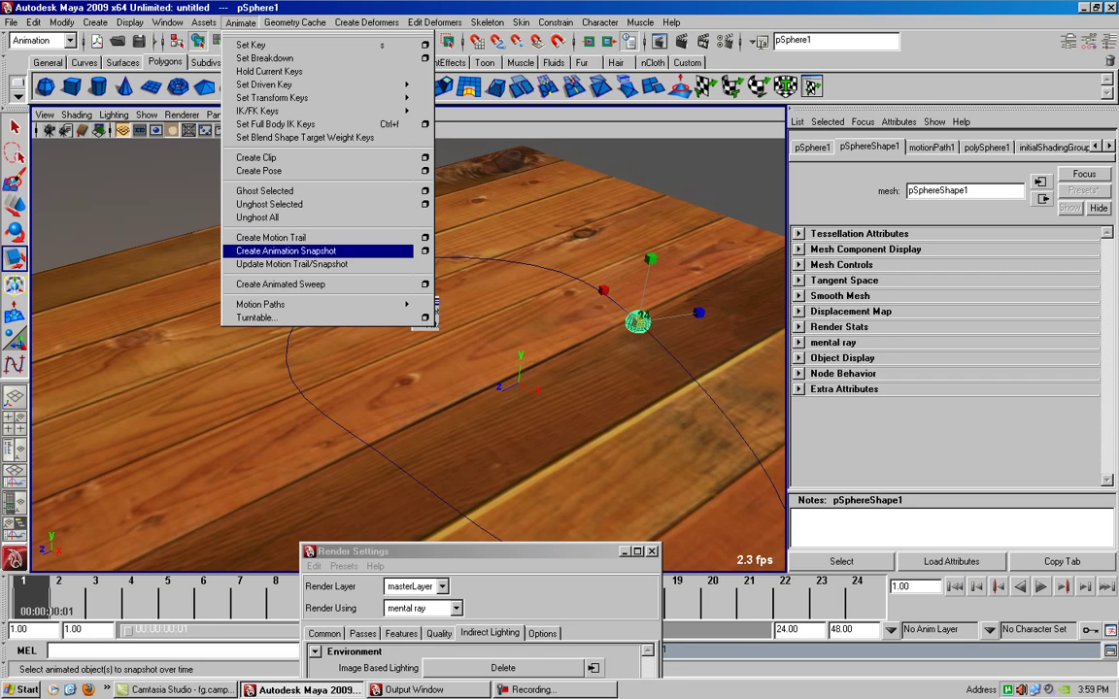
Step: Try a first animation snapshot and an IBL deletion, then undo both
click(425, 251)
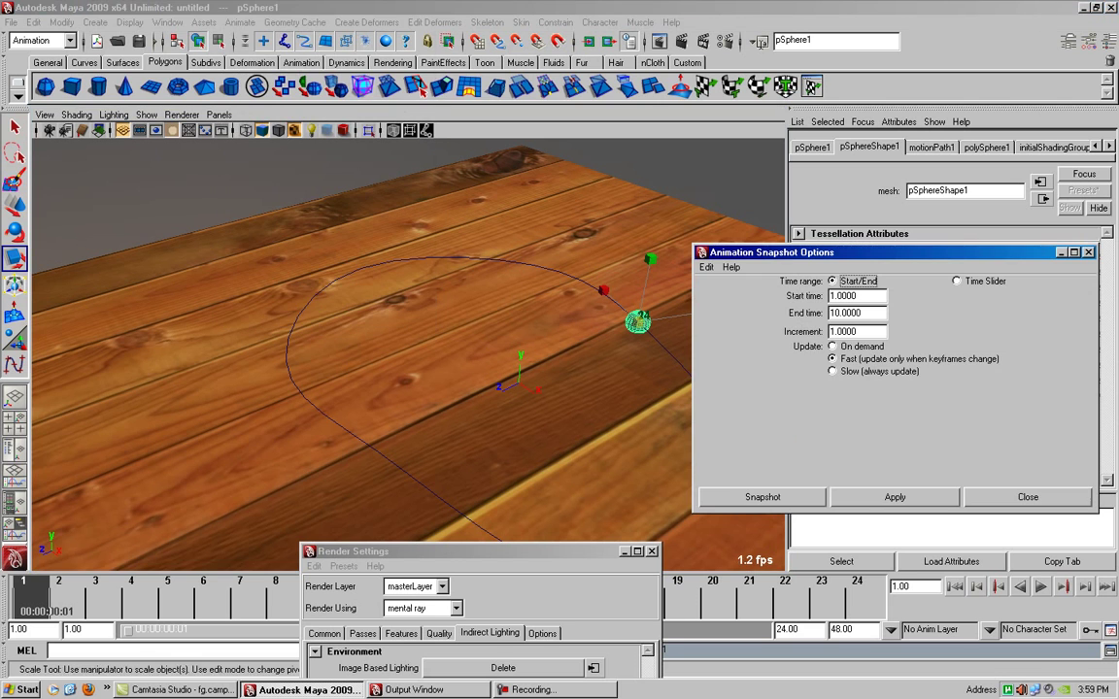
click(895, 496)
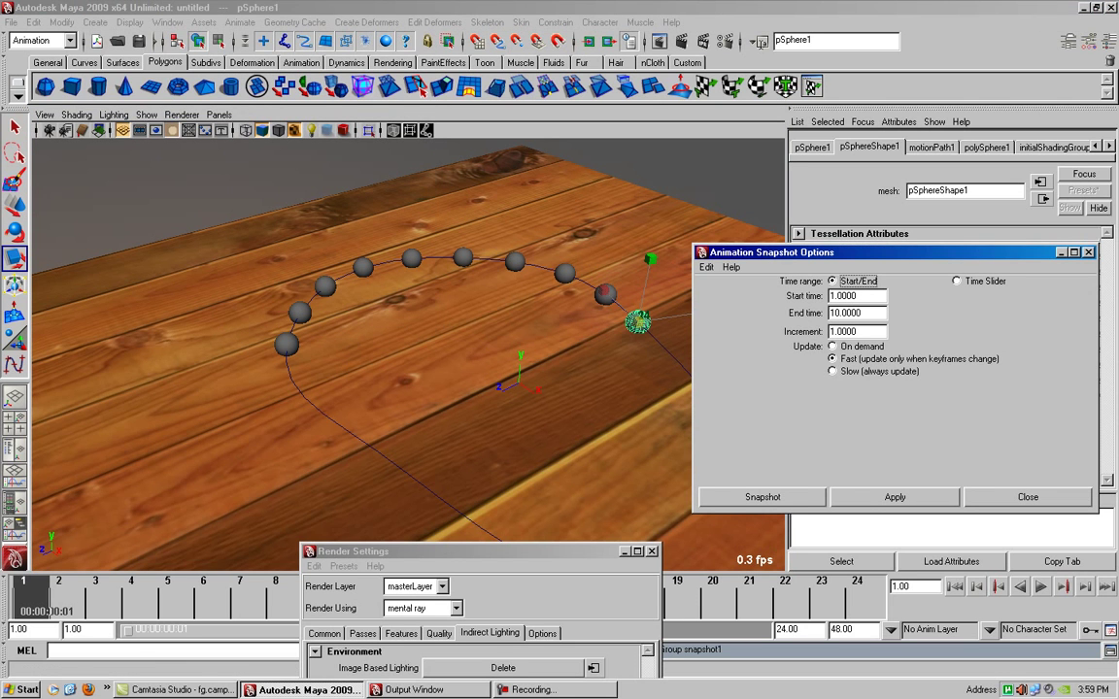
click(592, 667)
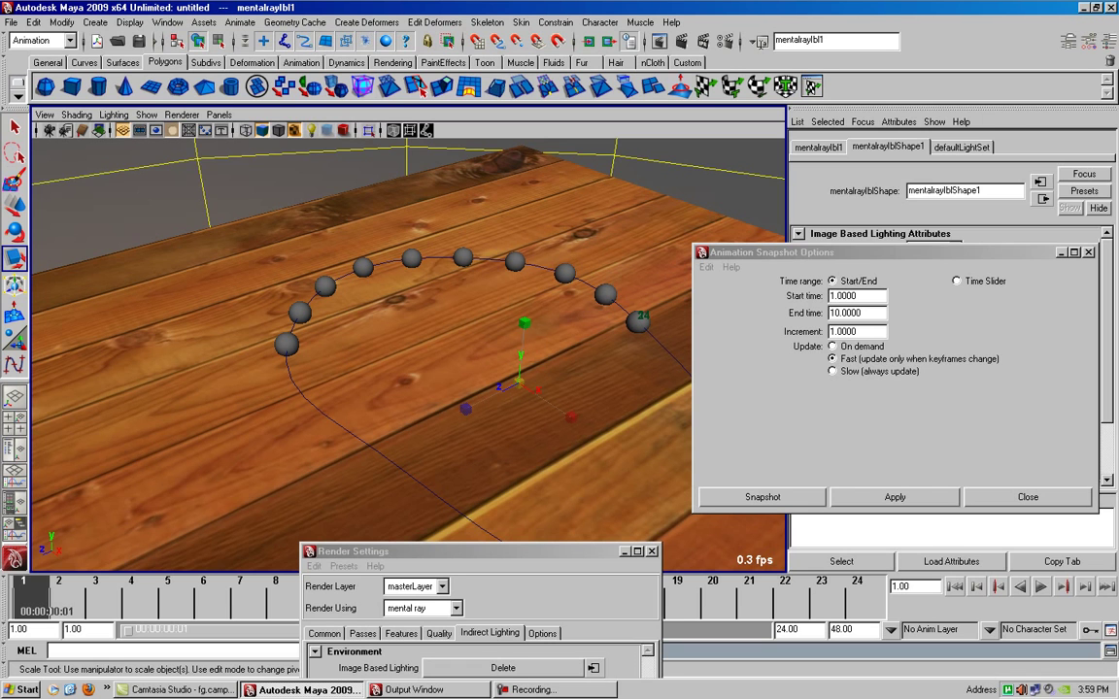
key(Delete)
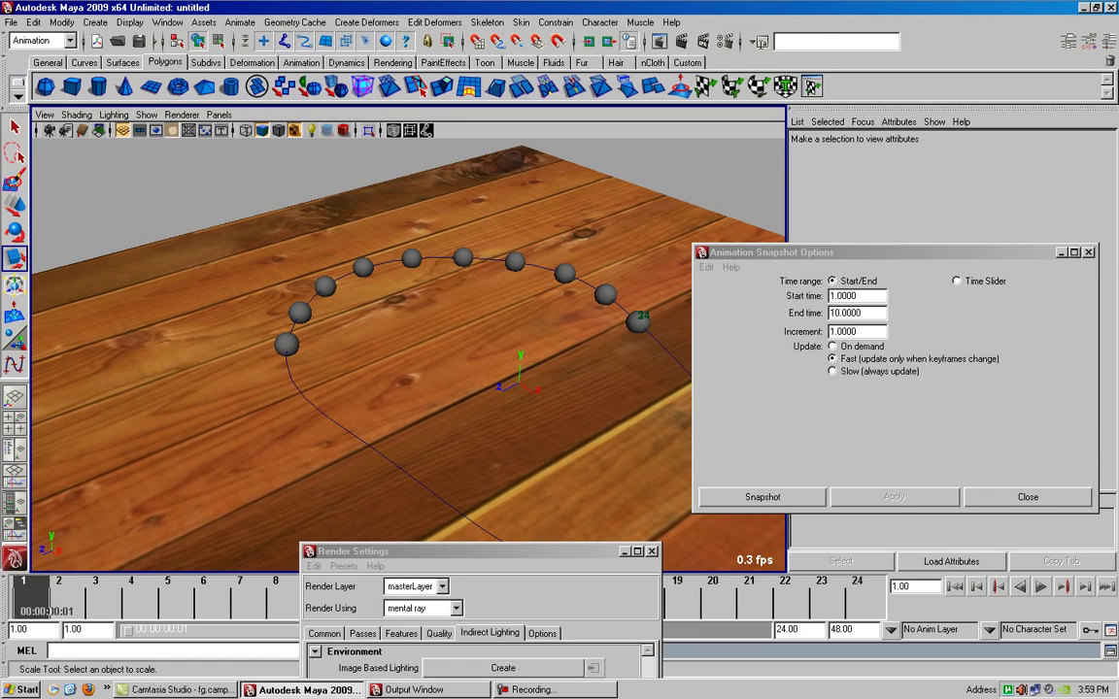
key(ctrl+z)
click(637, 323)
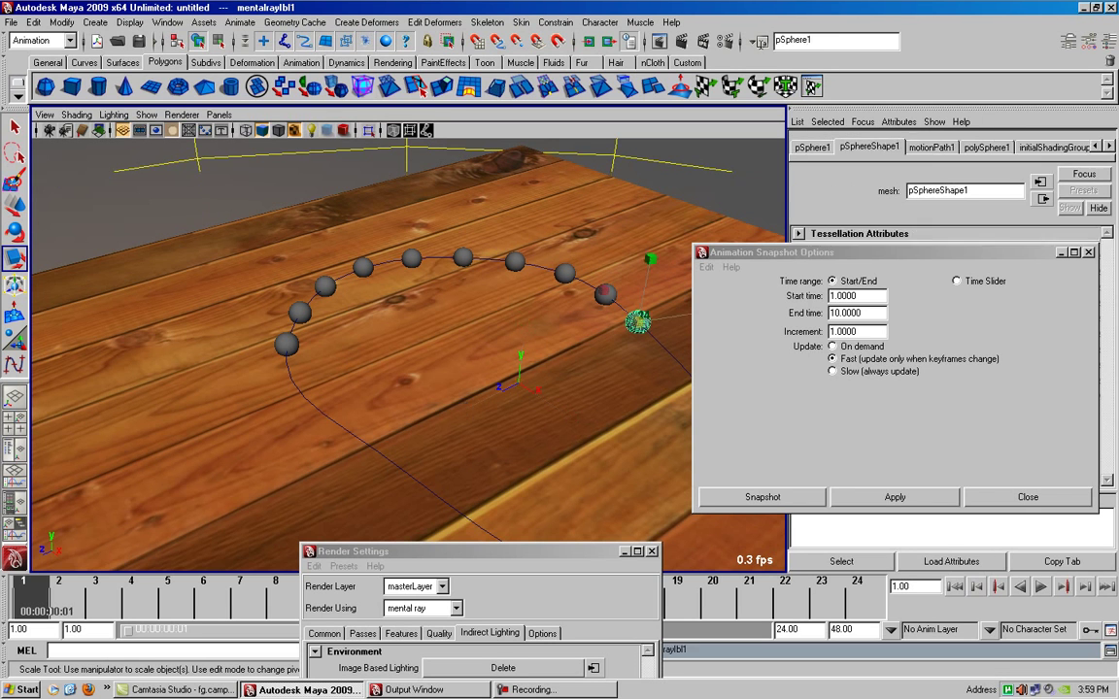
key(ctrl+z)
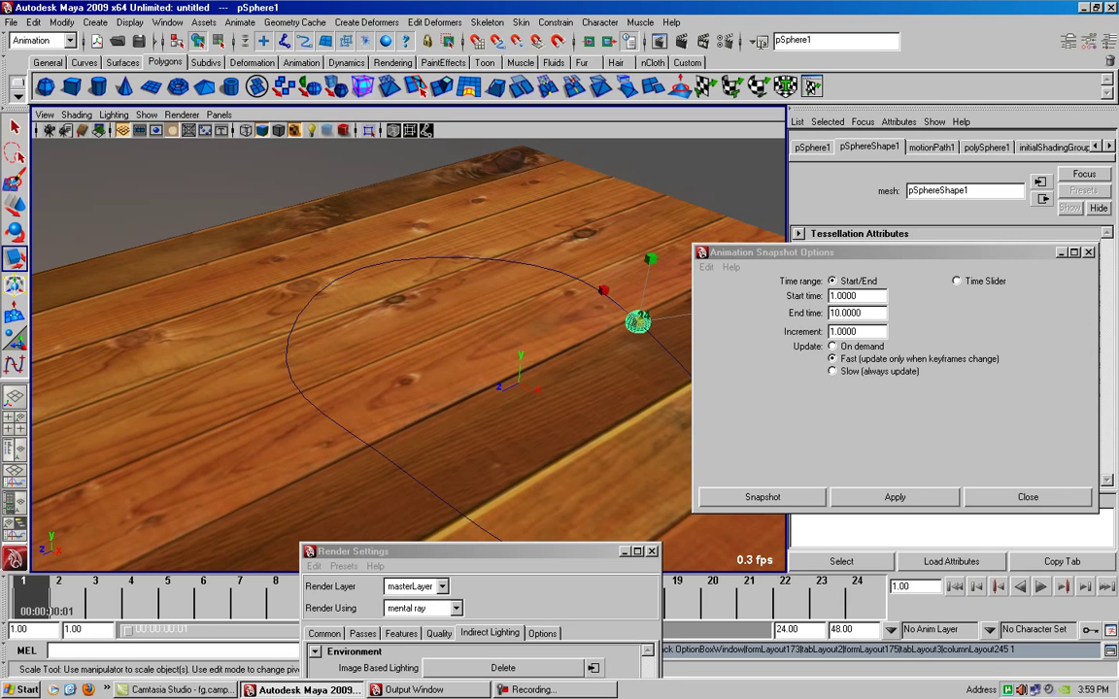
key(ctrl+z)
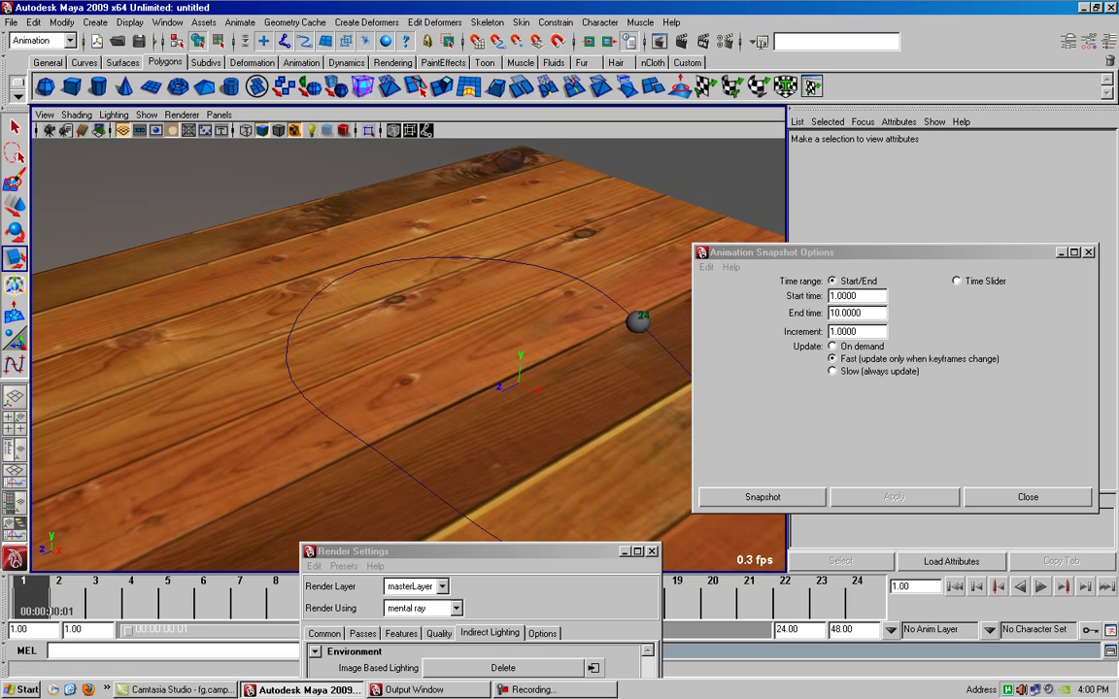
Step: Try an animation snapshot ending at frame 24, then undo it
click(856, 313)
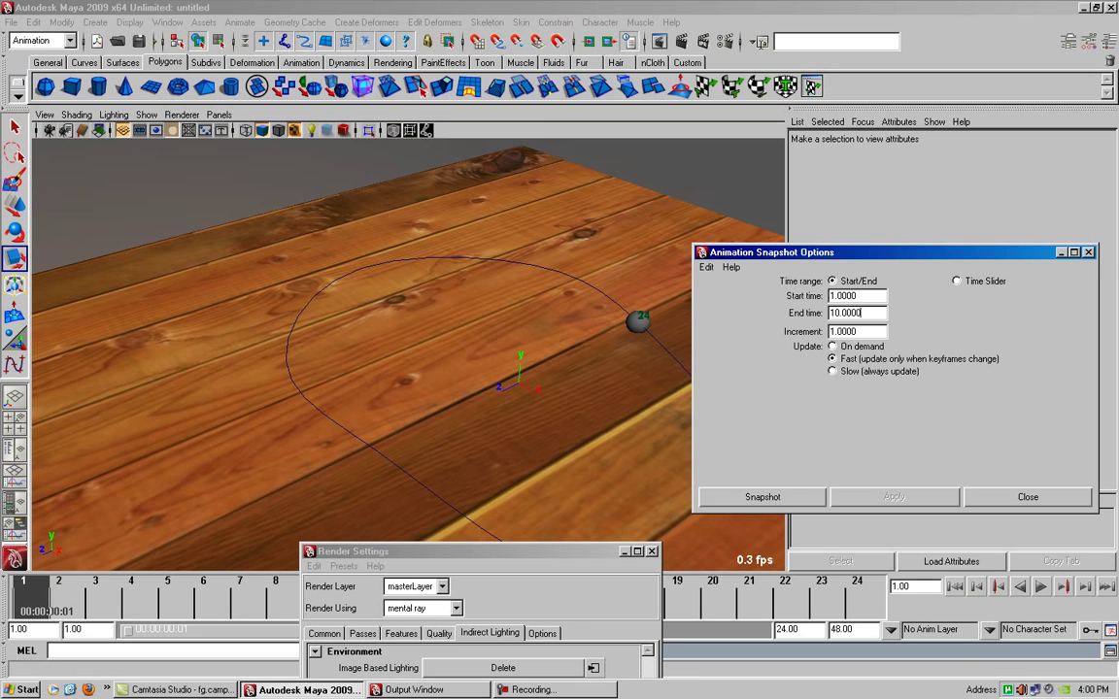
text(2)
text(4)
key(Return)
click(762, 496)
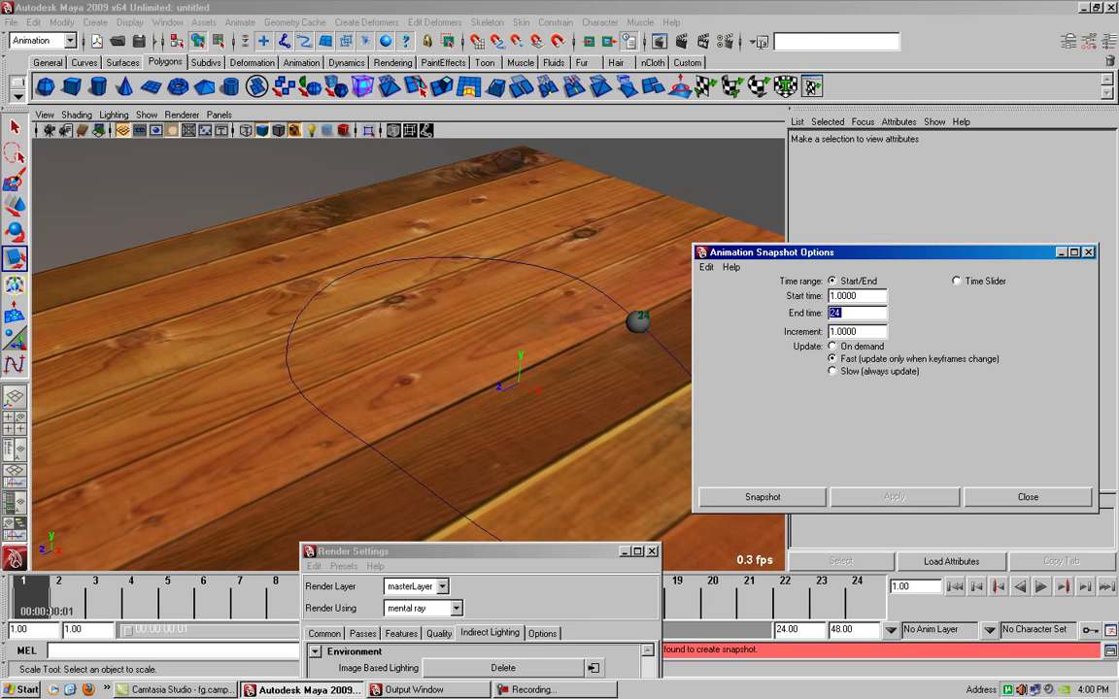
click(637, 322)
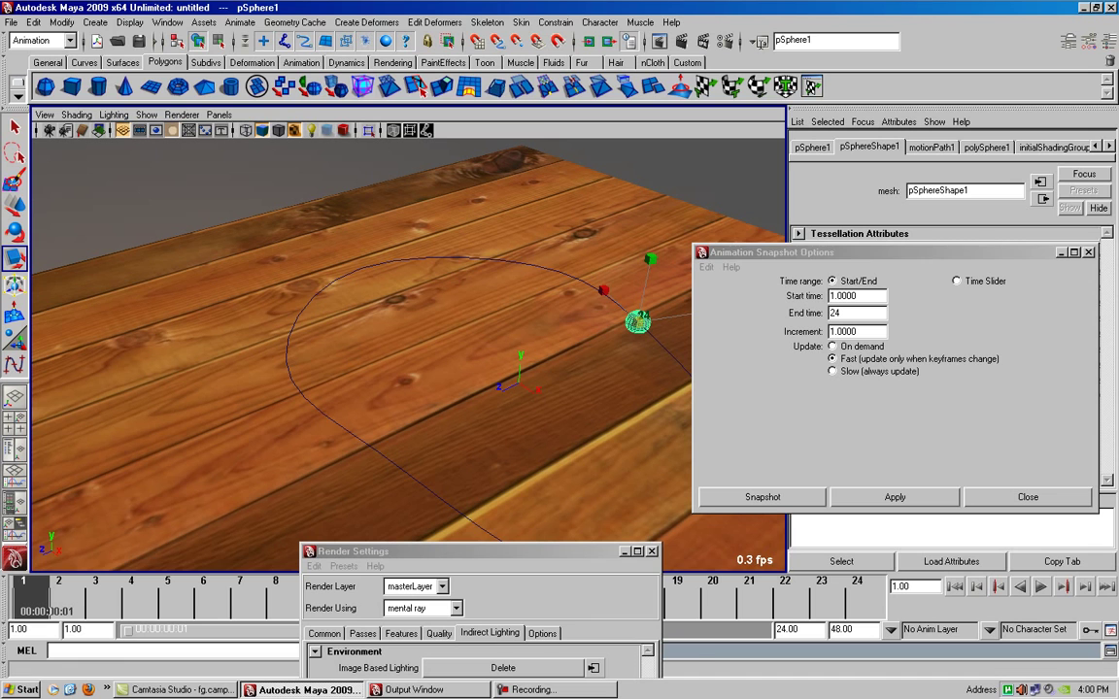
click(763, 497)
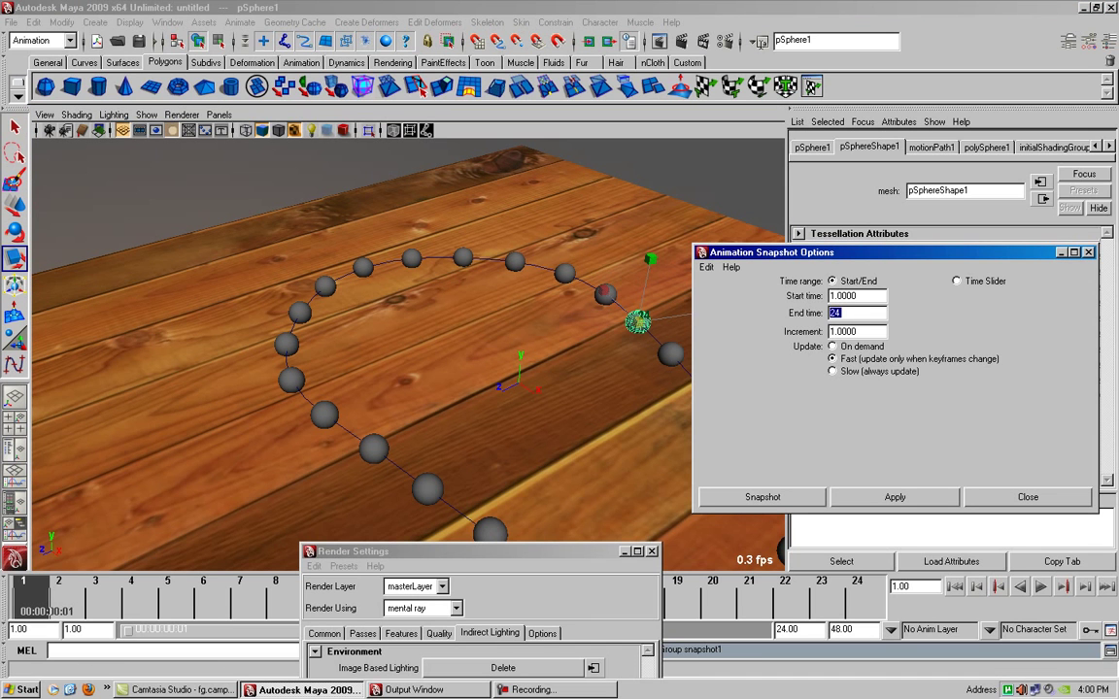
text(10)
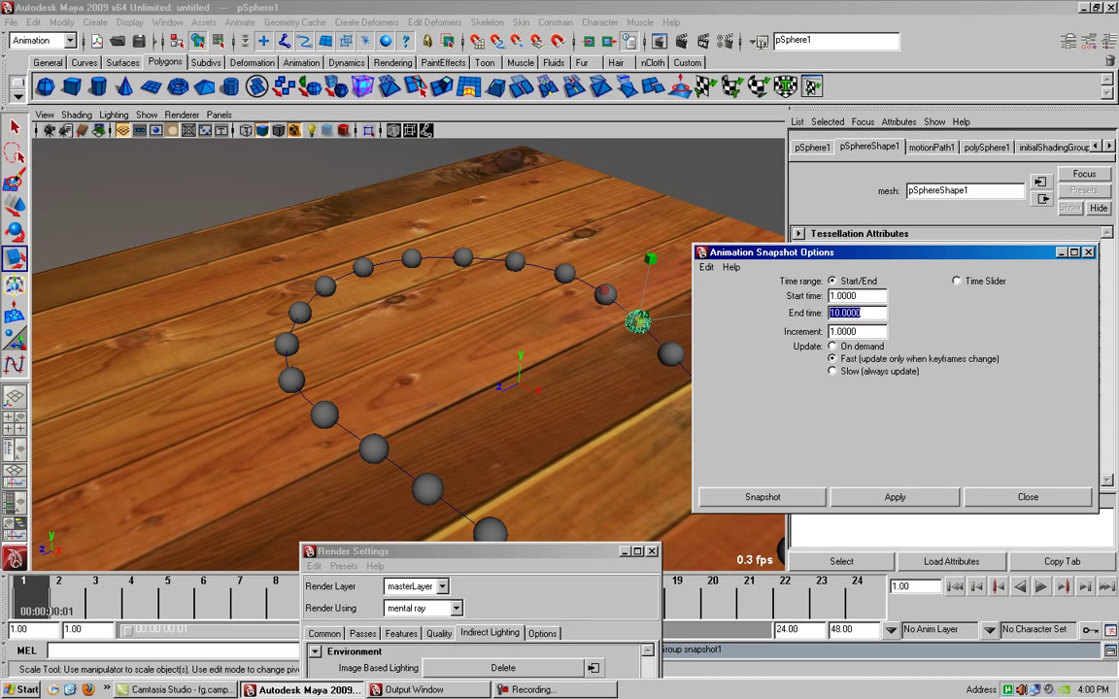
key(ctrl+z)
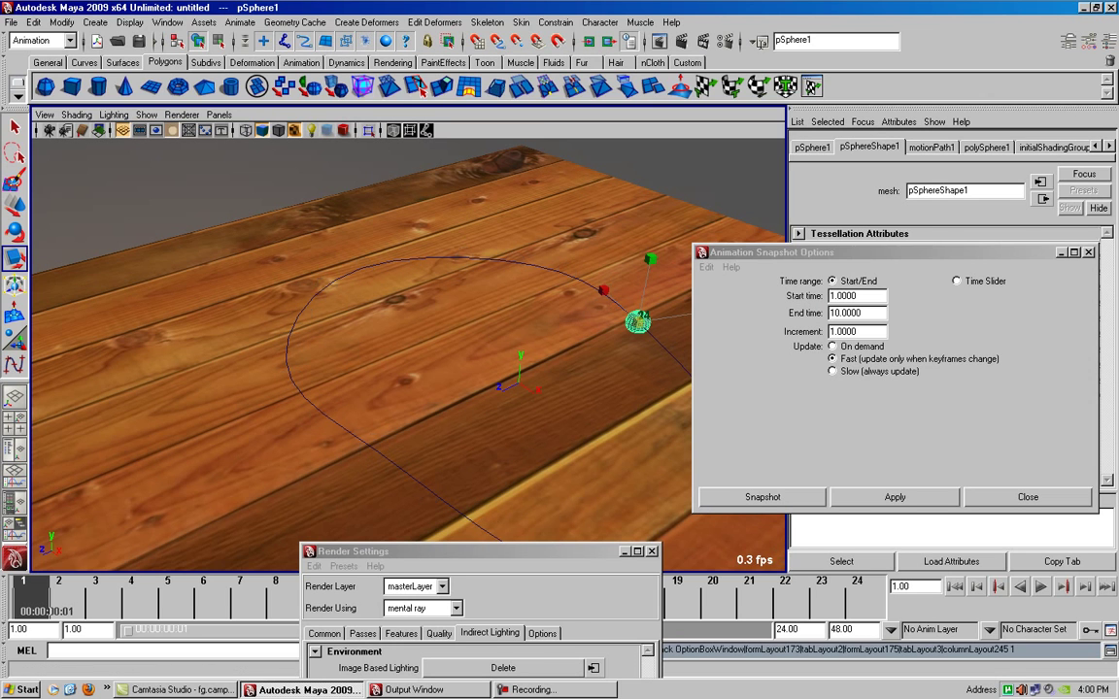
Step: Snapshot sphere copies with End time 100 and Increment 5, then close the options
click(845, 313)
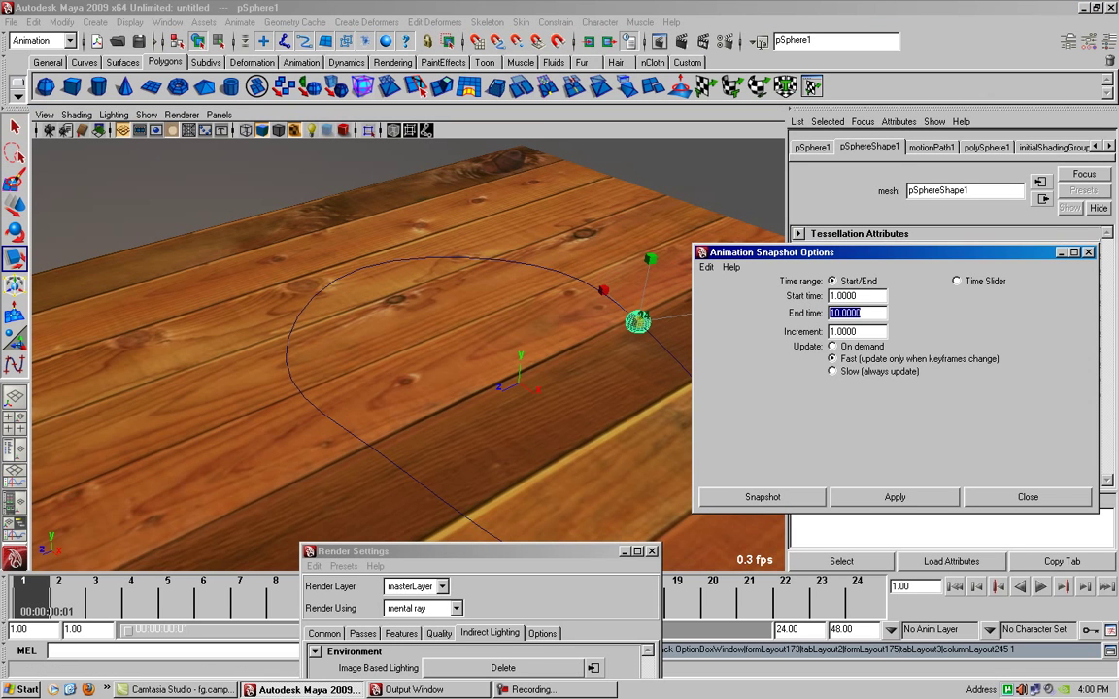
text(100)
key(Return)
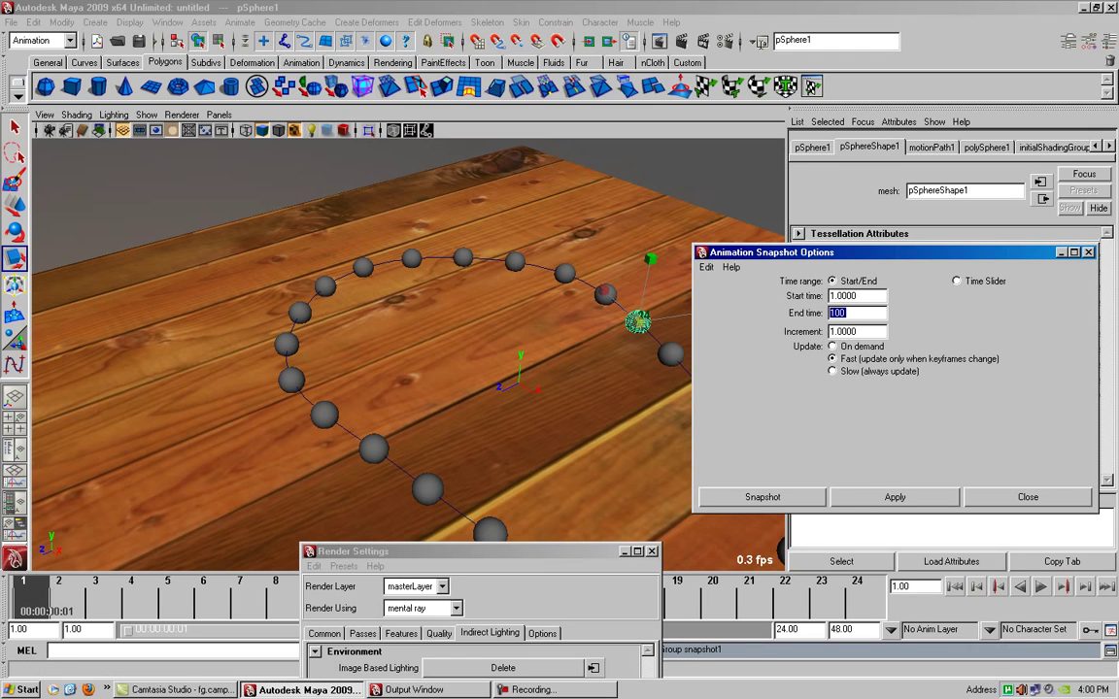
click(843, 331)
key(Return)
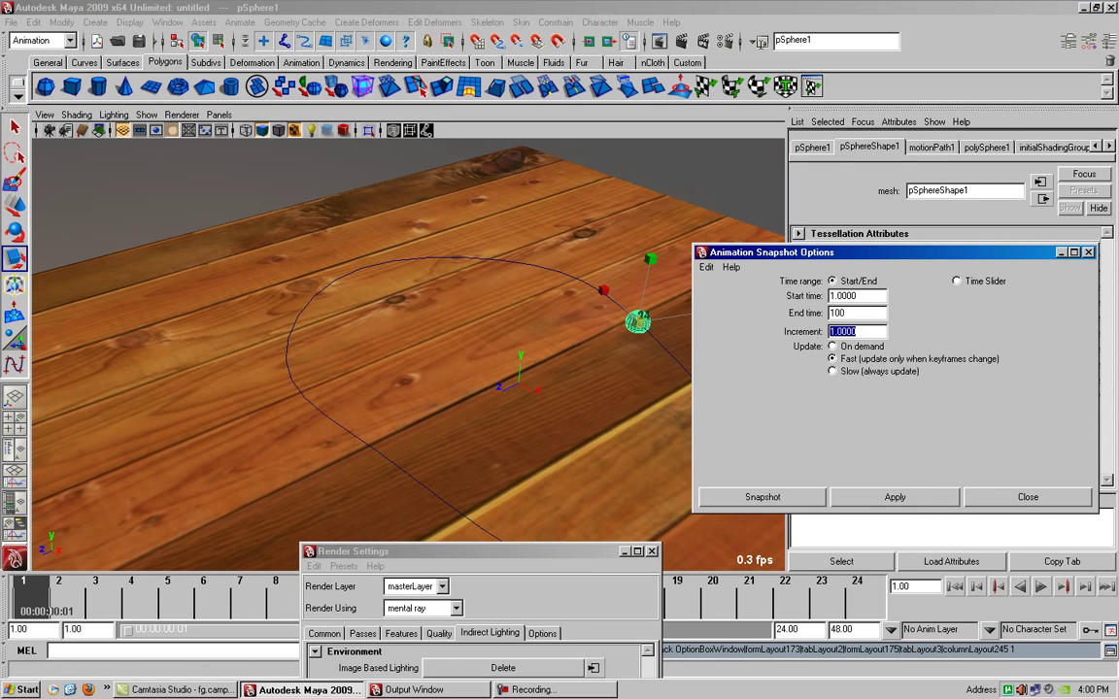
text(5)
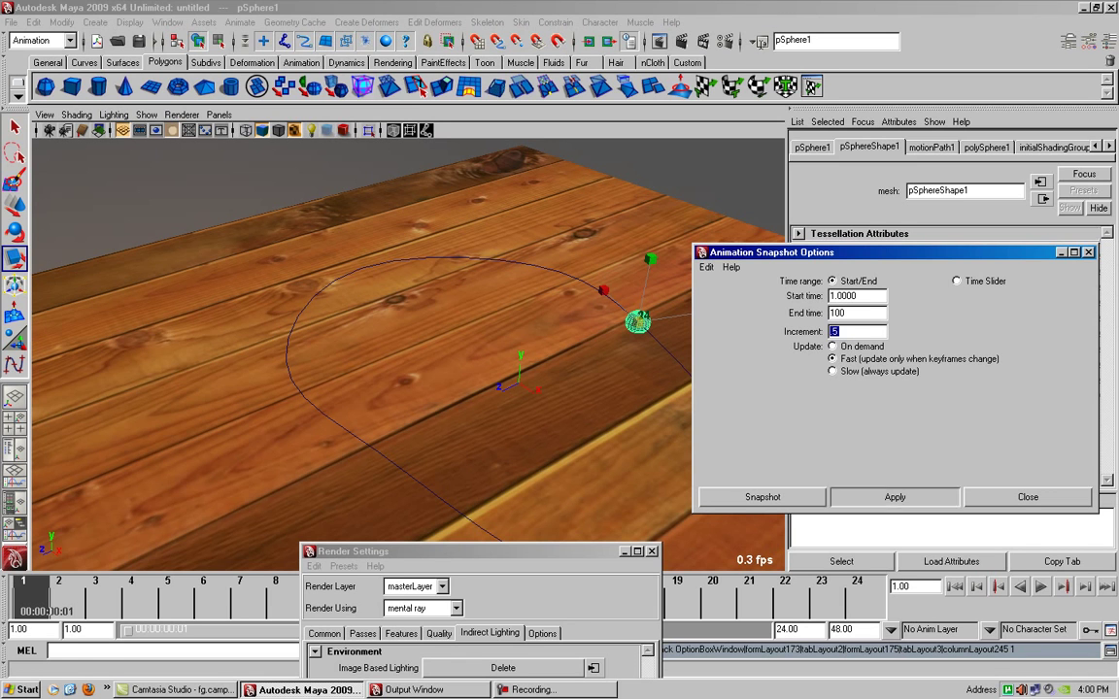
key(Return)
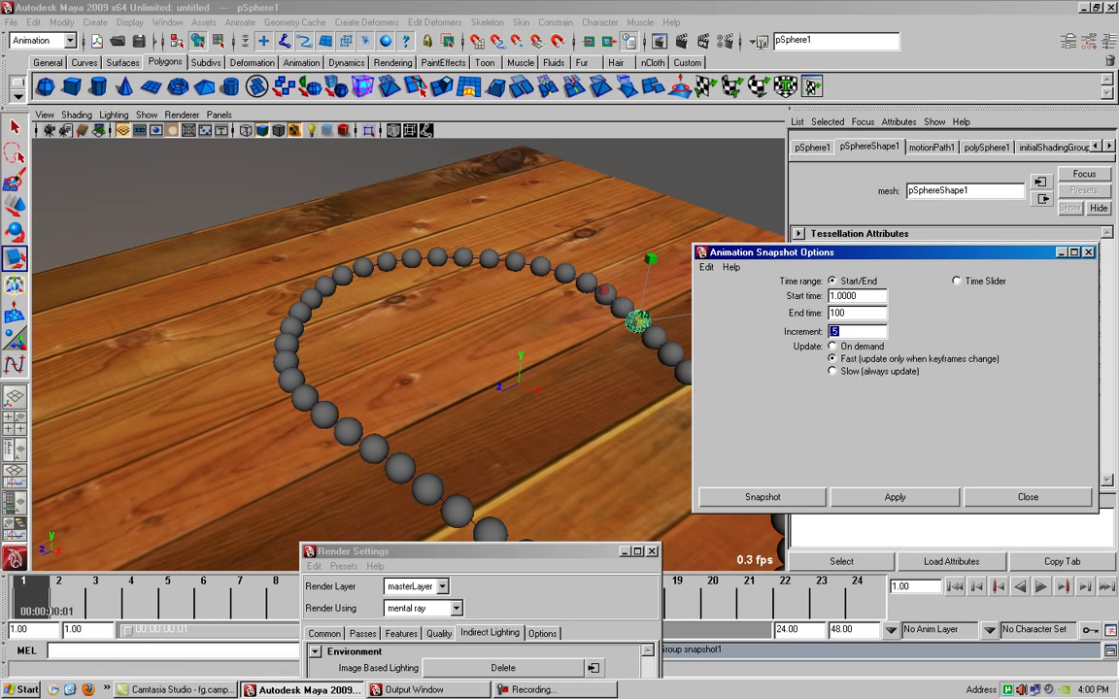
click(1027, 496)
Step: Zoom out, then select and delete the image-based lighting sphere
click(583, 194)
scroll(417, 354, down, 3)
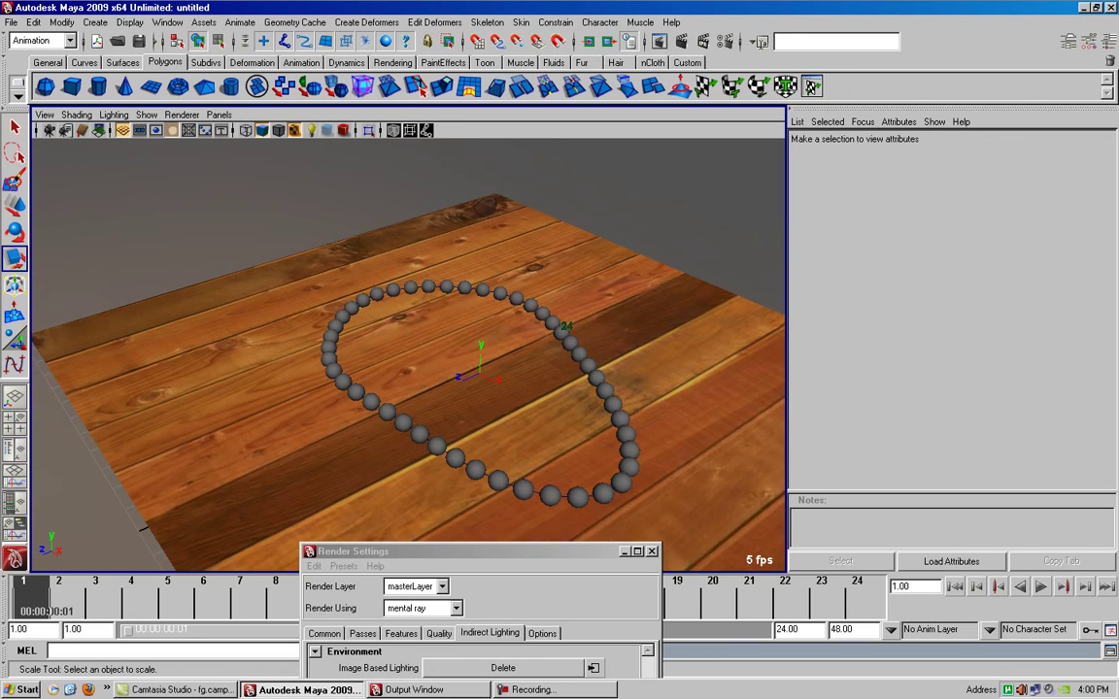
scroll(418, 354, down, 3)
scroll(417, 355, down, 3)
scroll(418, 355, down, 2)
scroll(418, 355, up, 5)
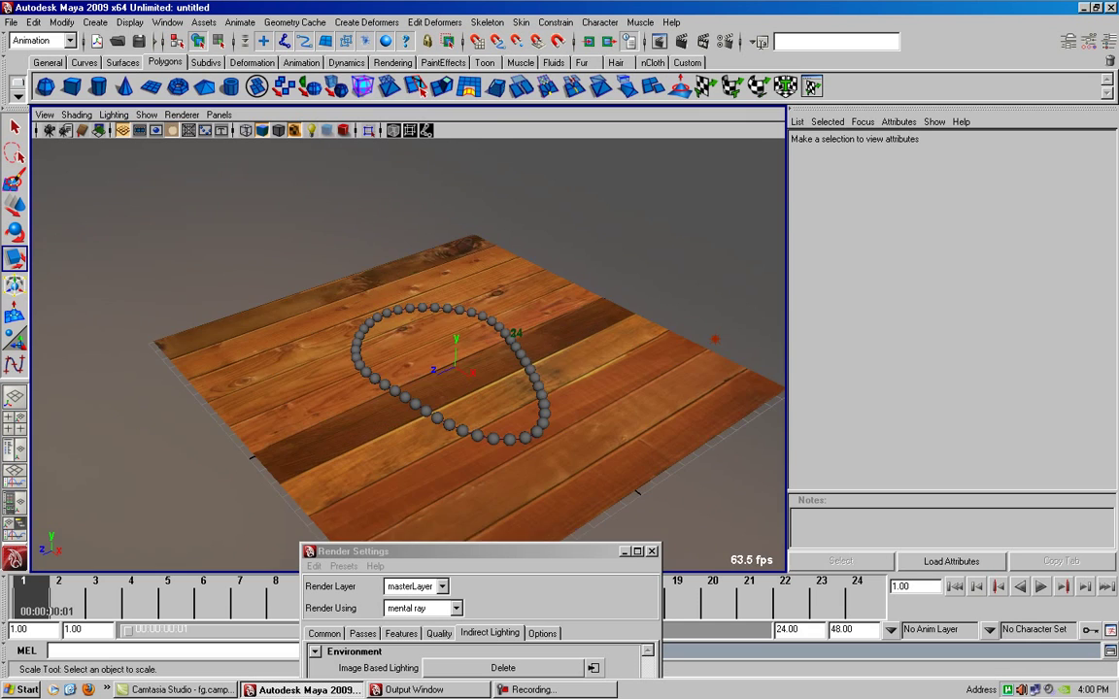
scroll(417, 354, down, 1)
scroll(418, 355, down, 4)
scroll(418, 354, down, 3)
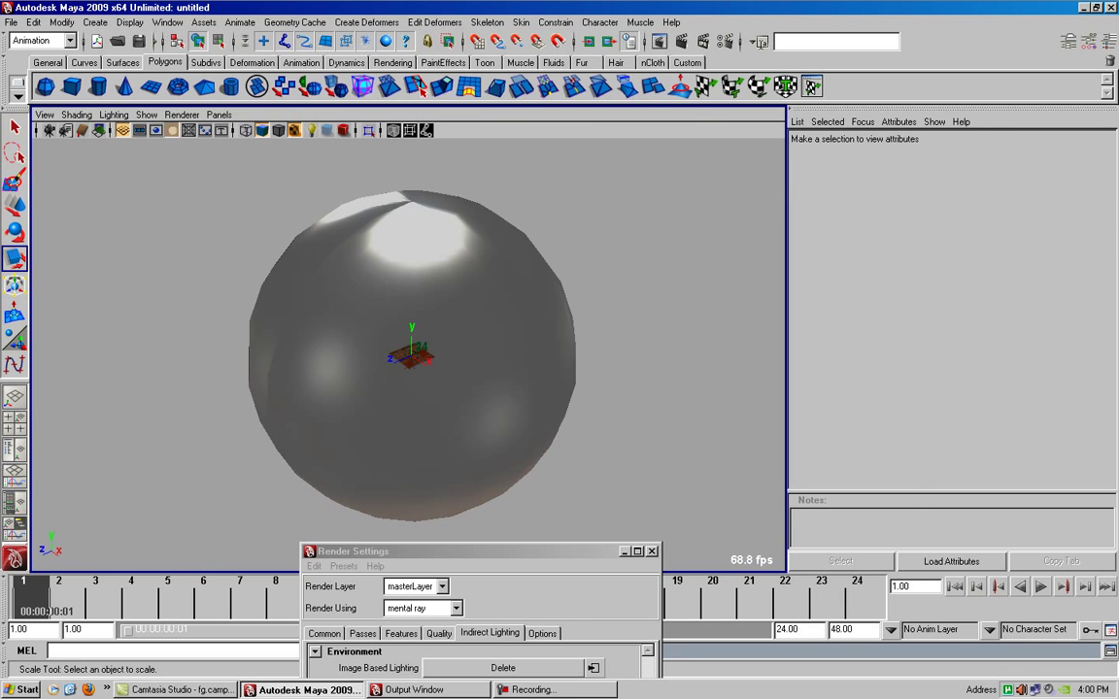
click(418, 355)
key(Delete)
Step: Zoom back in, tumble to a lower angle over the table and render the view
scroll(418, 355, up, 2)
scroll(418, 355, up, 3)
scroll(418, 354, up, 3)
alt+drag(418, 354, 447, 340)
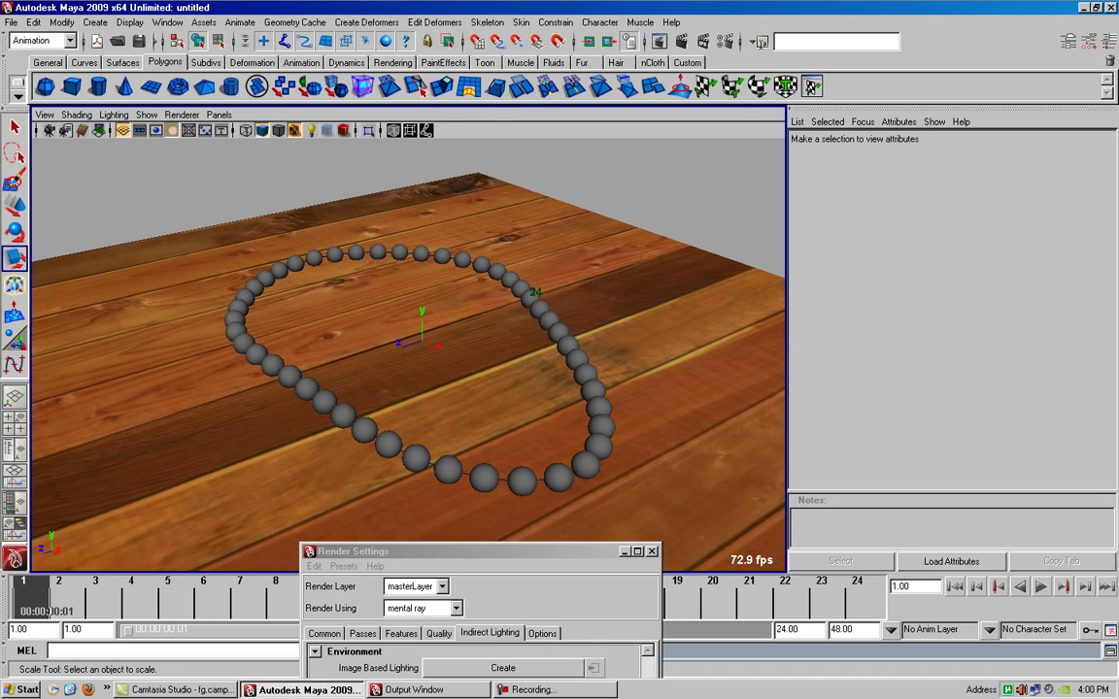
click(660, 41)
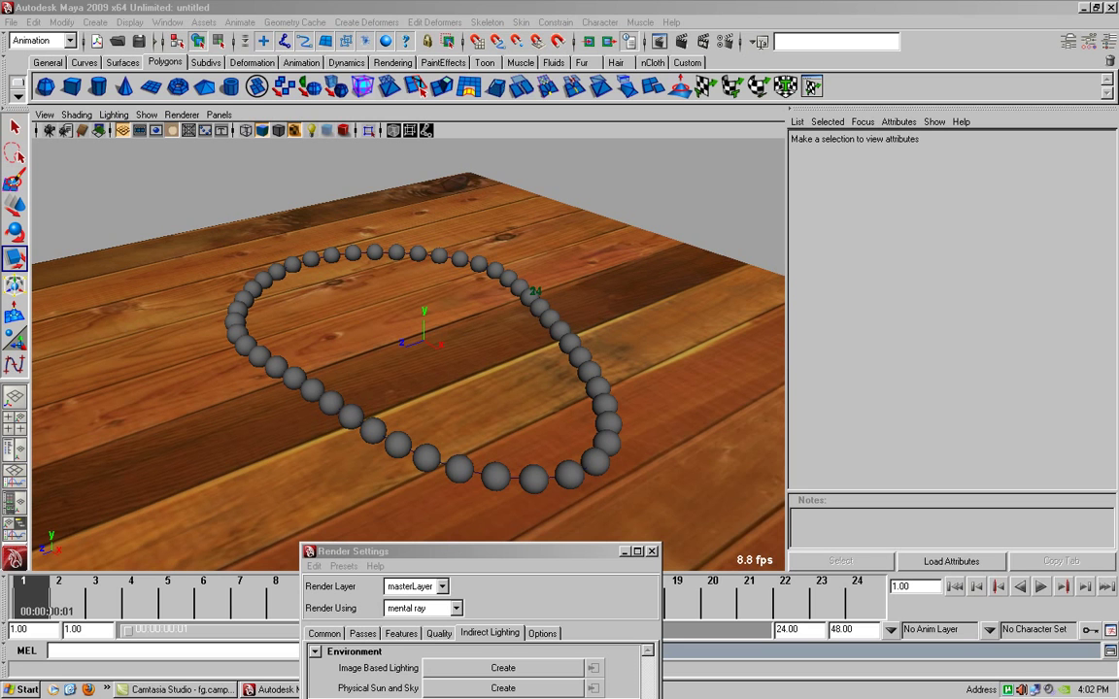
Step: Drag the Render Settings window up to the centre to reveal the whole Indirect Lighting tab
mouse_move(437, 551)
mouse_down()
mouse_move(626, 539)
mouse_move(515, 182)
mouse_move(513, 196)
mouse_up()
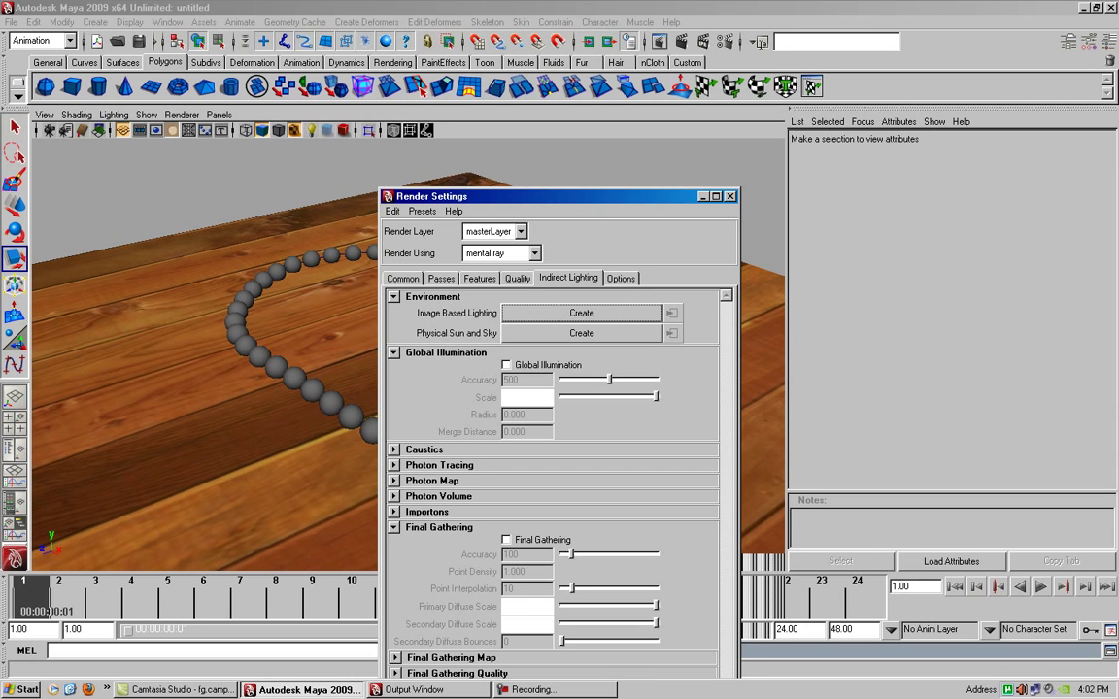
Step: Confirm mental ray in the Render Using dropdown and close Render Settings
click(533, 253)
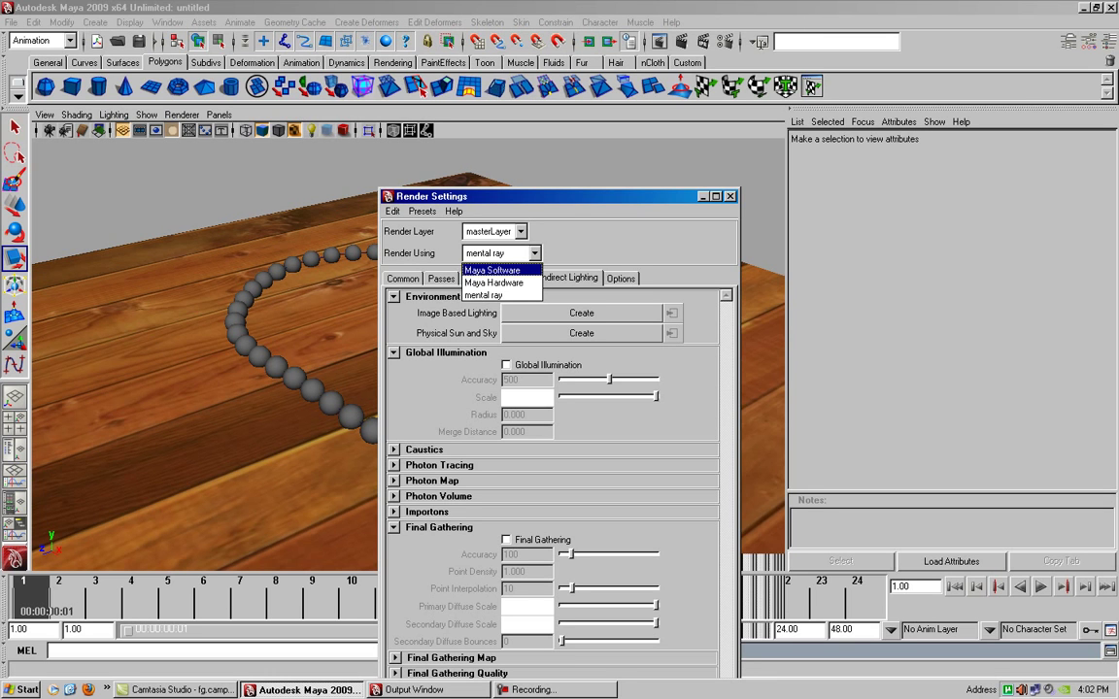
click(483, 295)
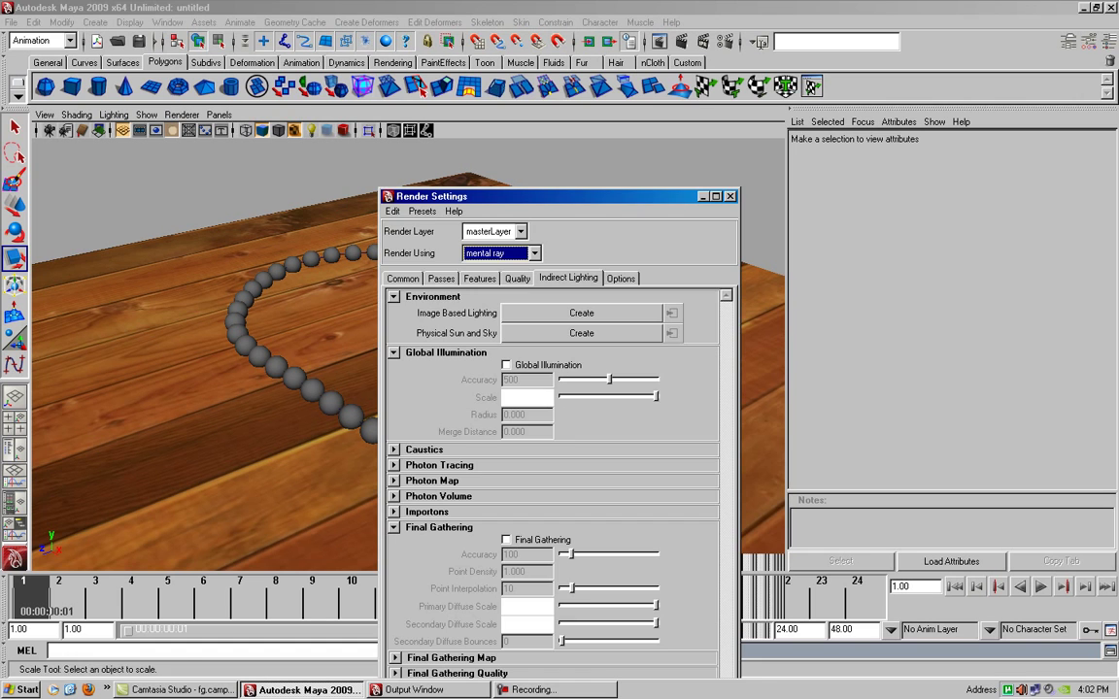
click(167, 21)
mouse_move(195, 59)
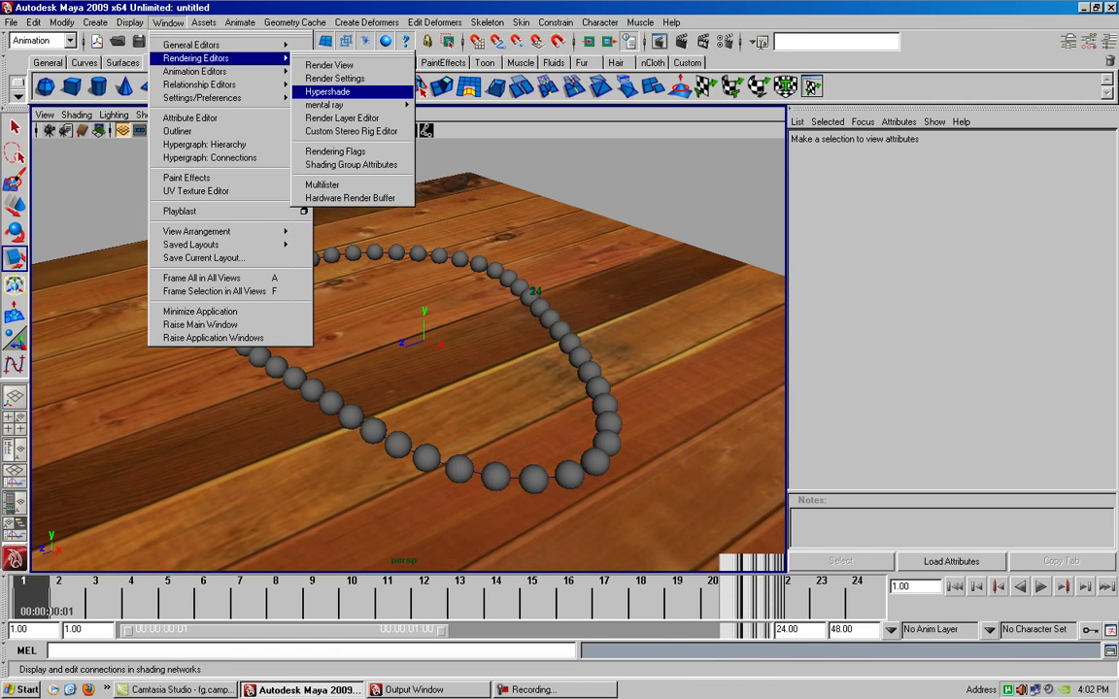
Step: Open Hypershade and create a new mia_material from the mental ray materials list
click(330, 91)
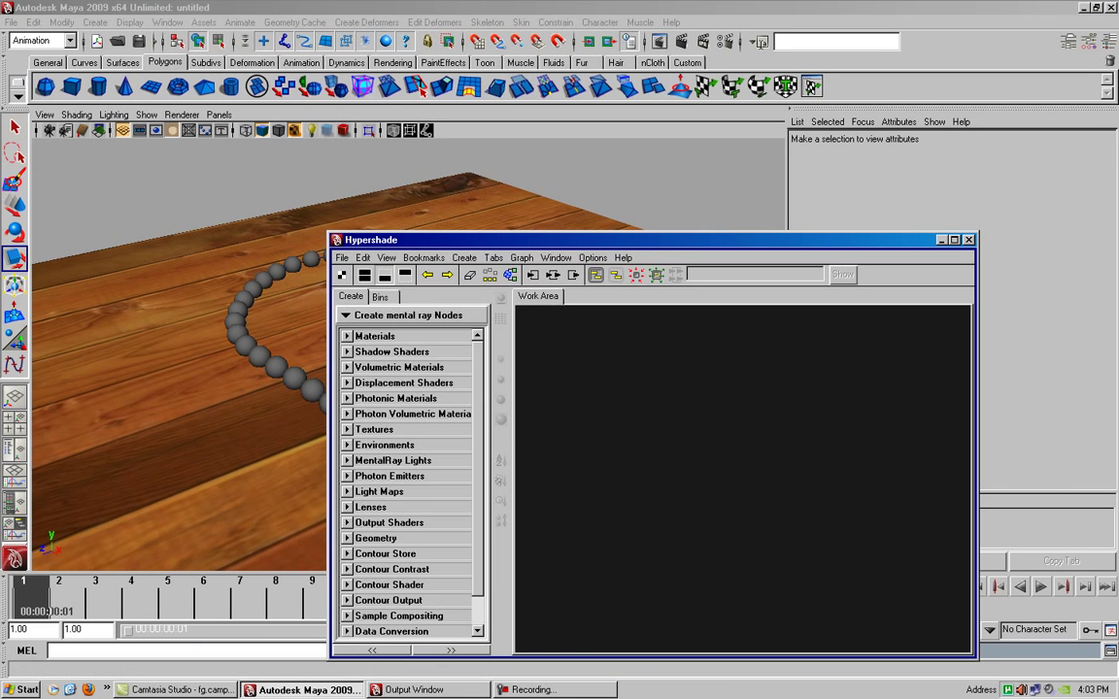
click(375, 336)
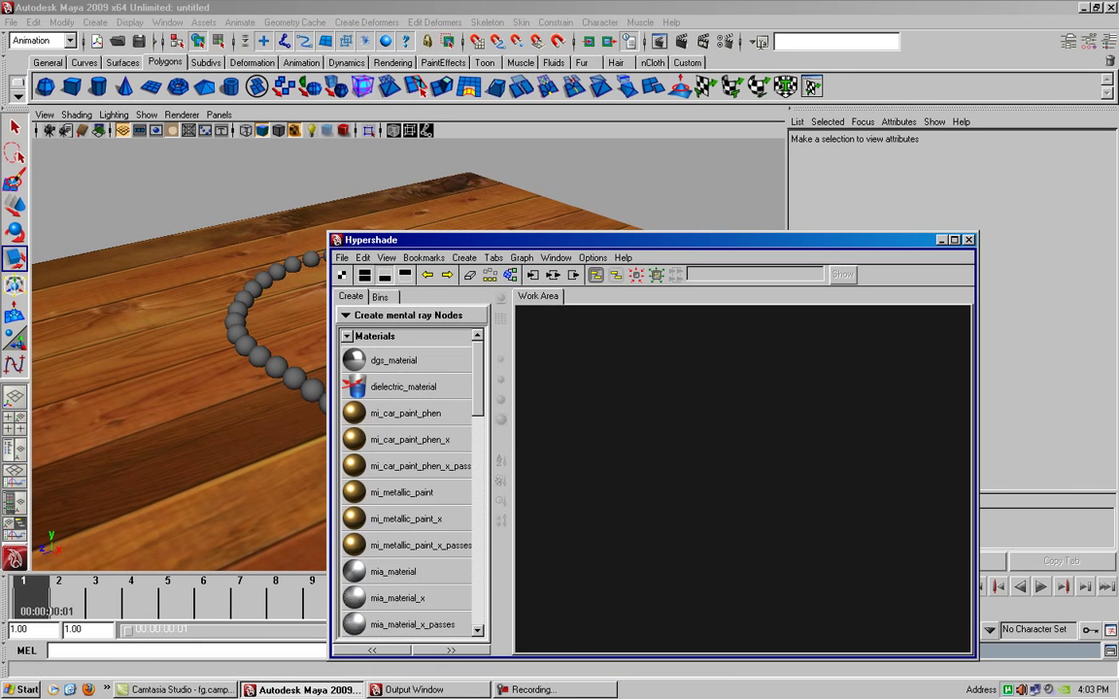
drag(437, 240, 377, 118)
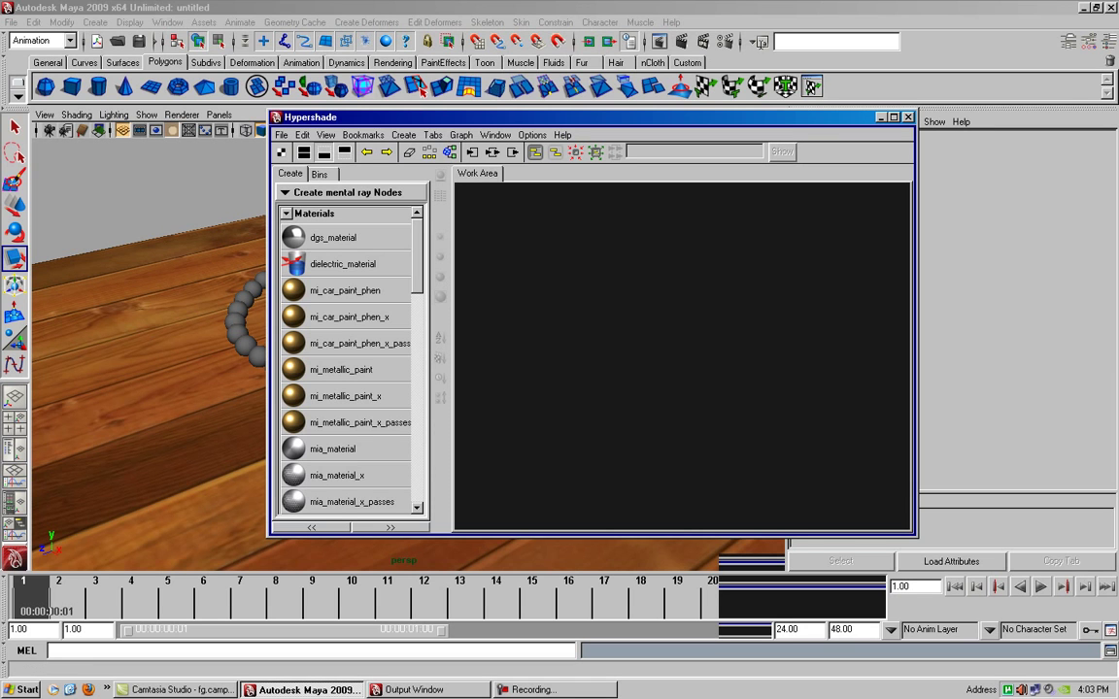
scroll(346, 369, down, 1)
scroll(345, 369, down, 1)
scroll(345, 369, up, 2)
scroll(345, 369, down, 1)
scroll(346, 369, down, 2)
scroll(346, 370, down, 2)
scroll(346, 369, down, 1)
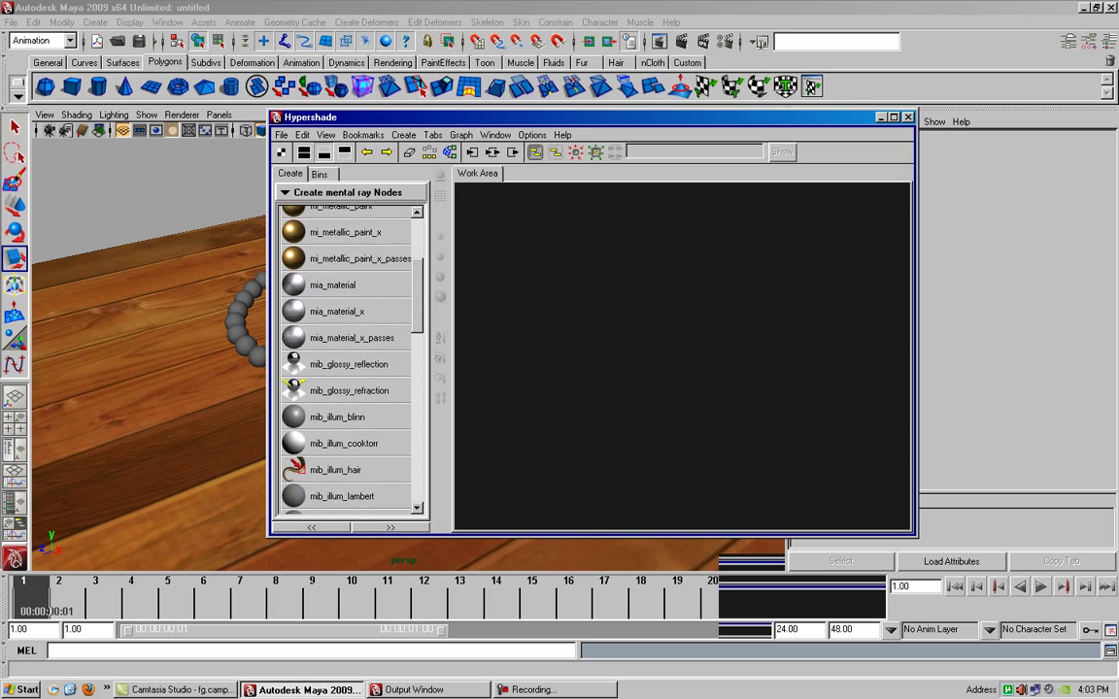
scroll(346, 369, down, 1)
scroll(346, 369, down, 1)
scroll(345, 369, up, 3)
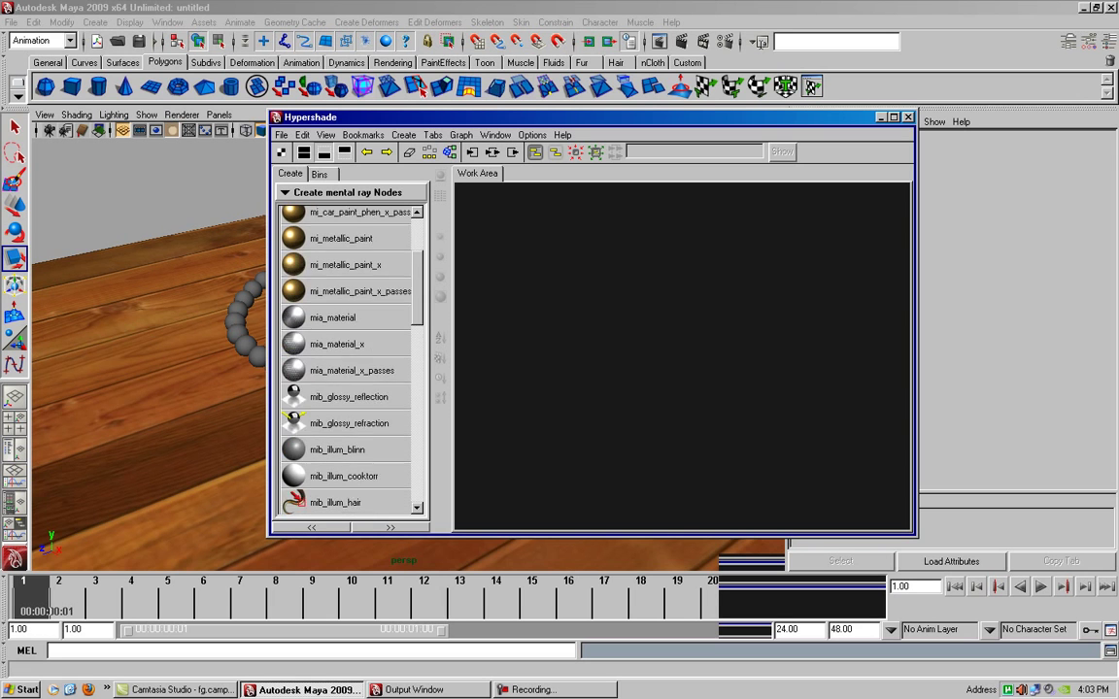
scroll(346, 369, up, 5)
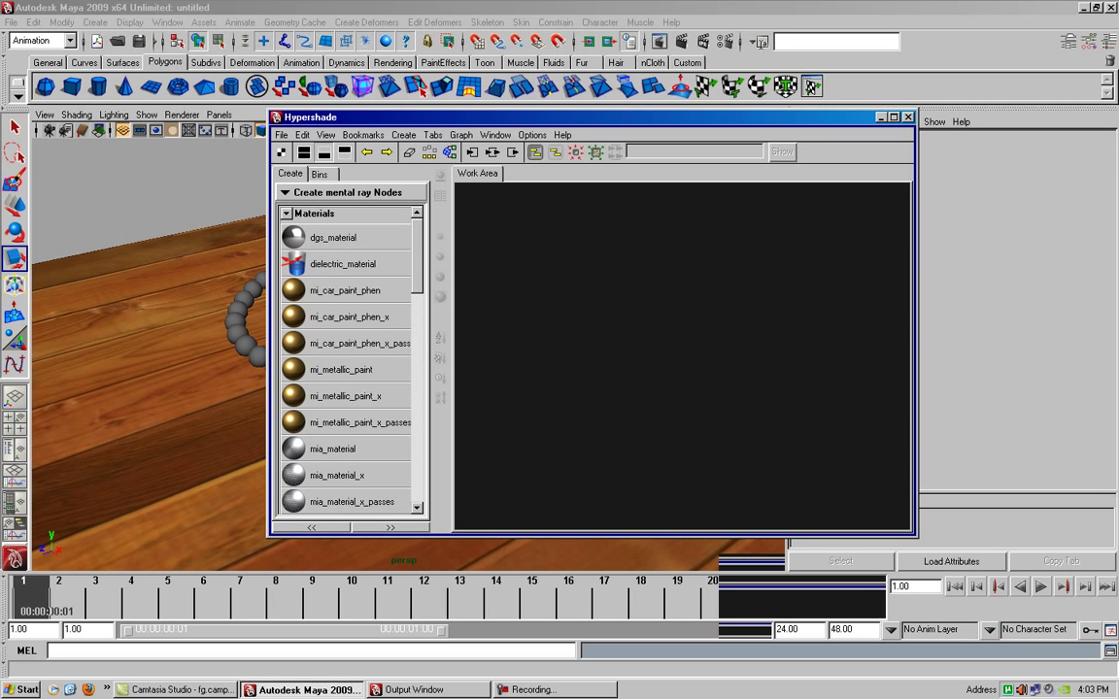
click(332, 449)
Step: Select the bead ring and assign mia_material2 to it
drag(389, 117, 779, 197)
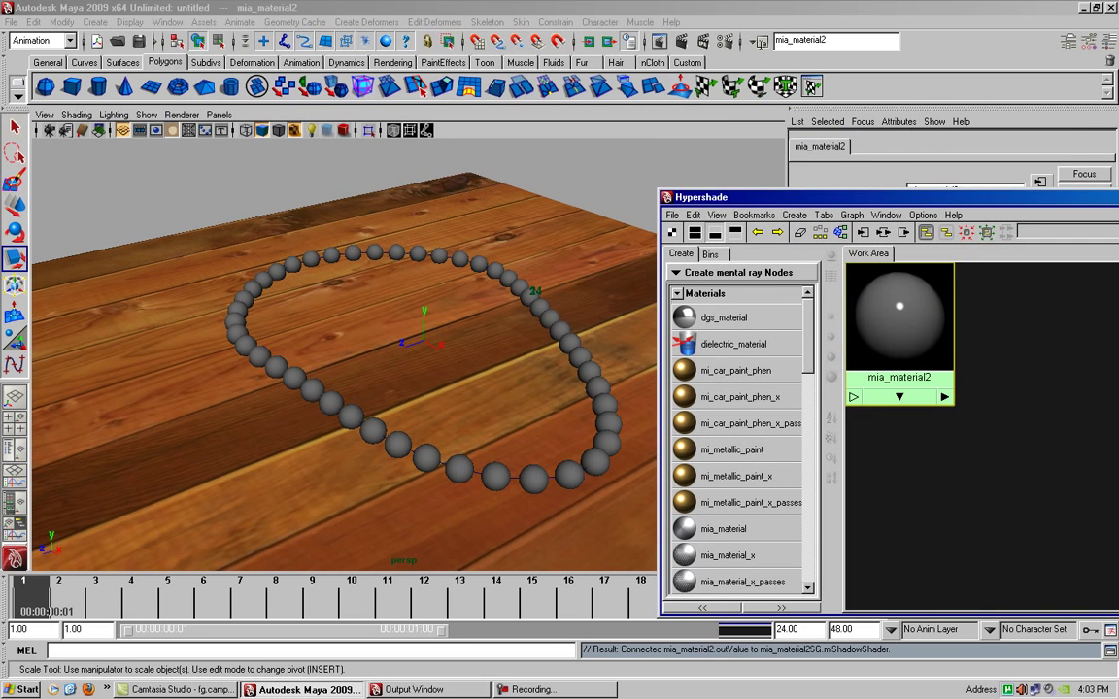
alt+drag(291, 388, 292, 321)
drag(214, 146, 603, 427)
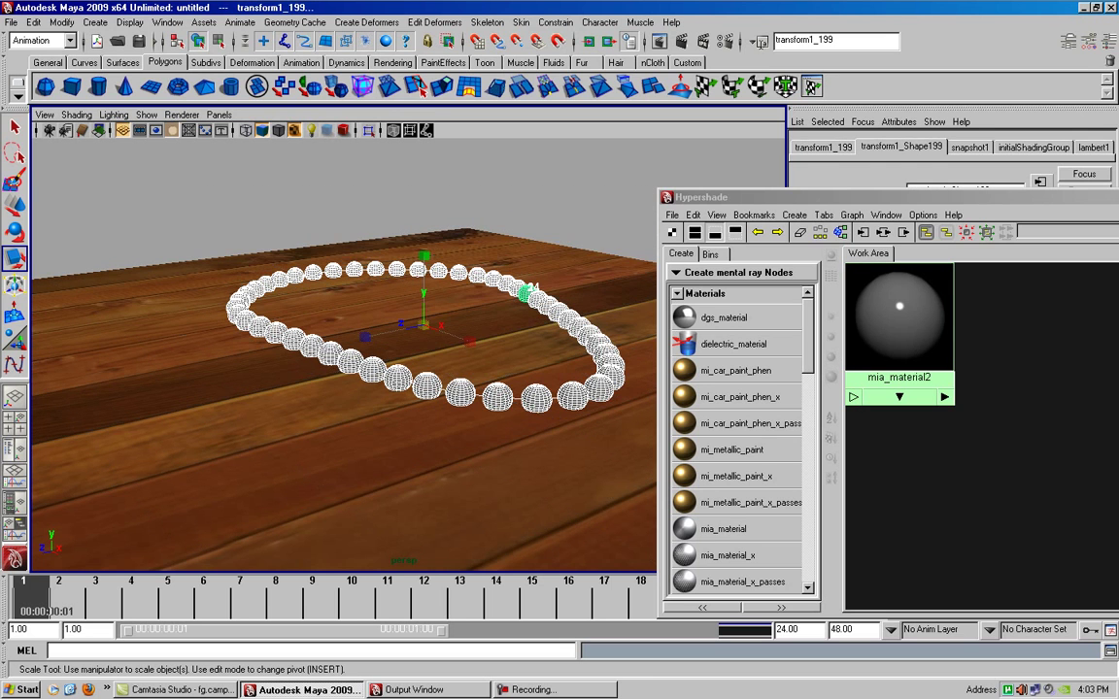
drag(738, 197, 314, 202)
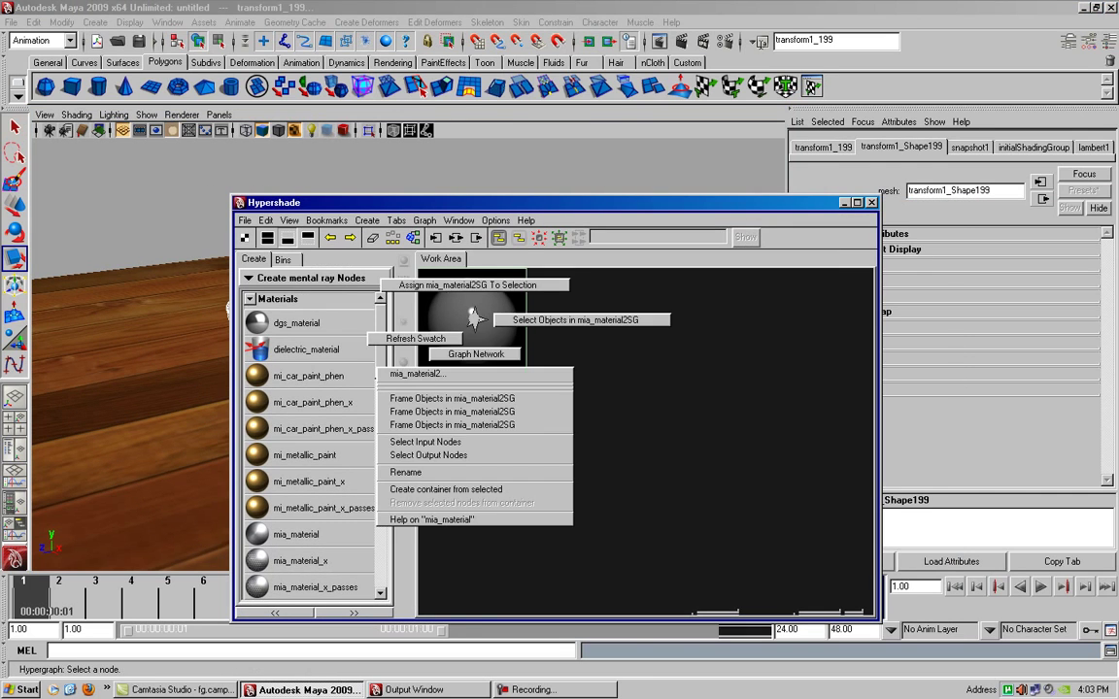
right_drag(473, 320, 408, 277)
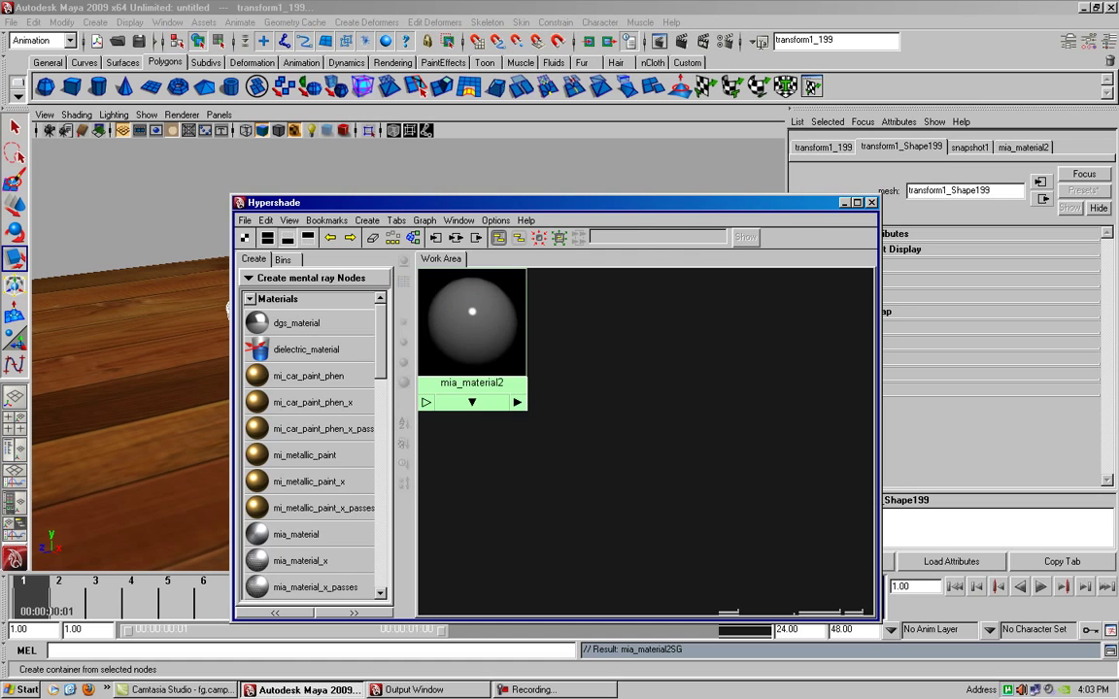
drag(314, 202, 592, 193)
Step: Frame the floor plane and orbit in closer to it
key(f)
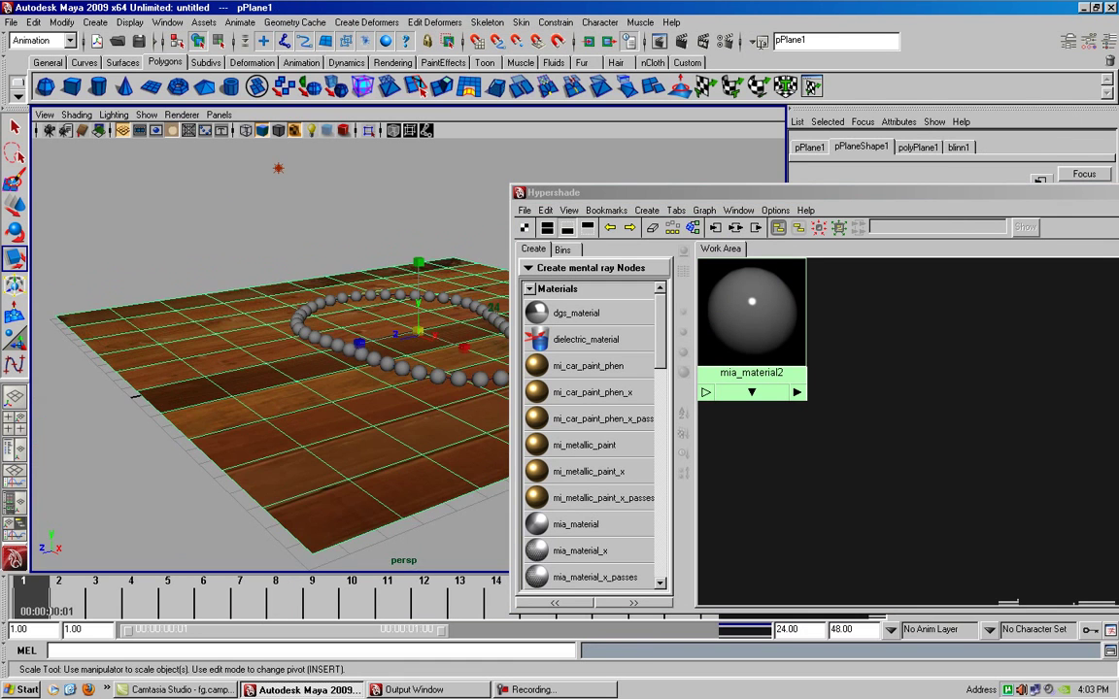
alt+drag(243, 389, 194, 369)
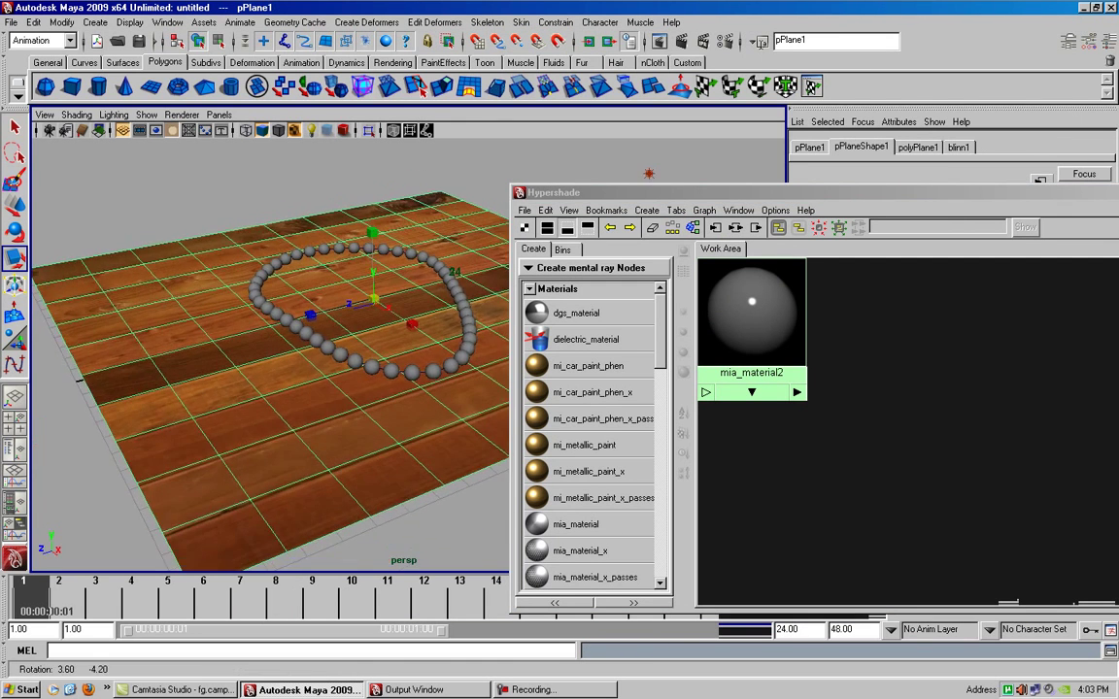
alt+drag(292, 389, 243, 369)
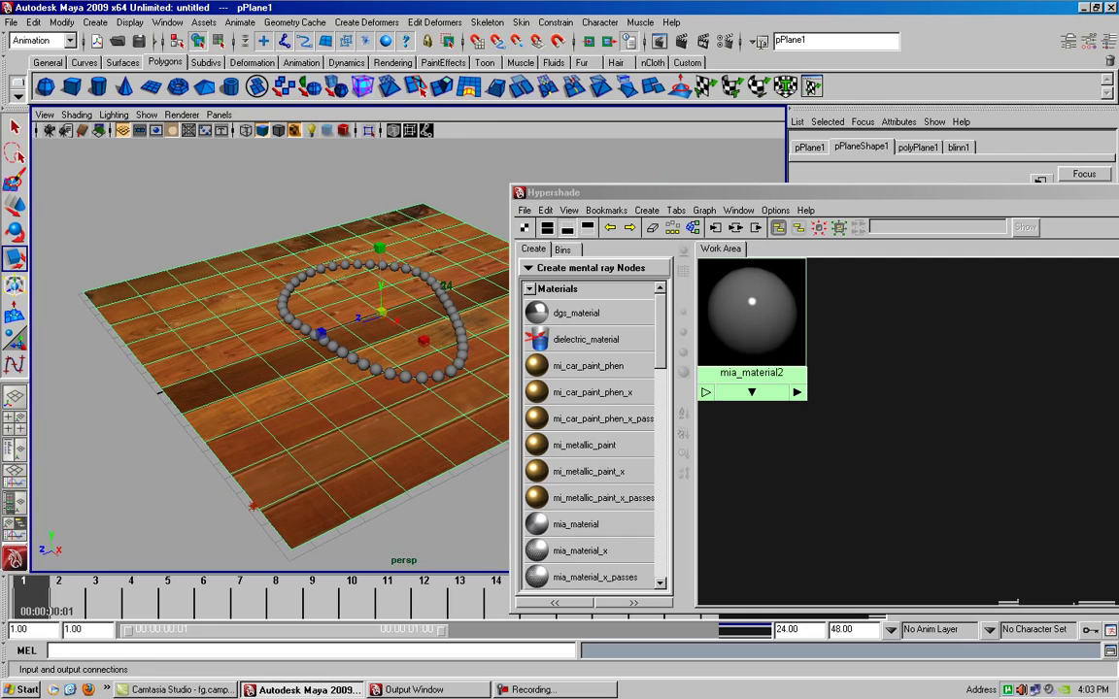
drag(602, 192, 621, 428)
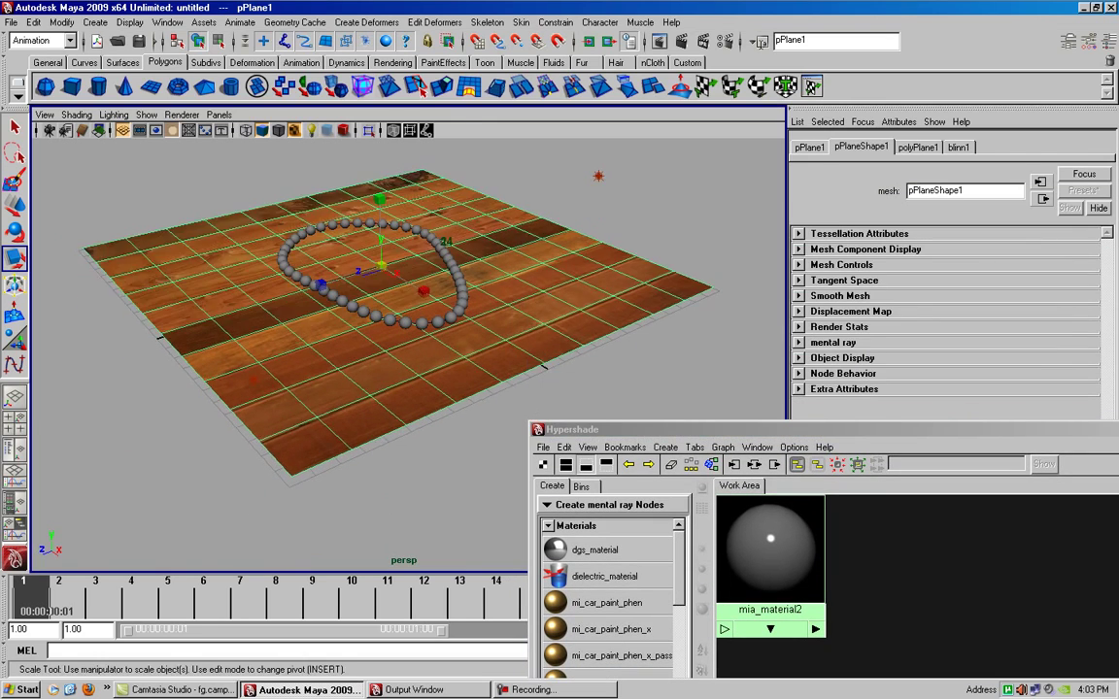
alt+right_drag(388, 340, 447, 291)
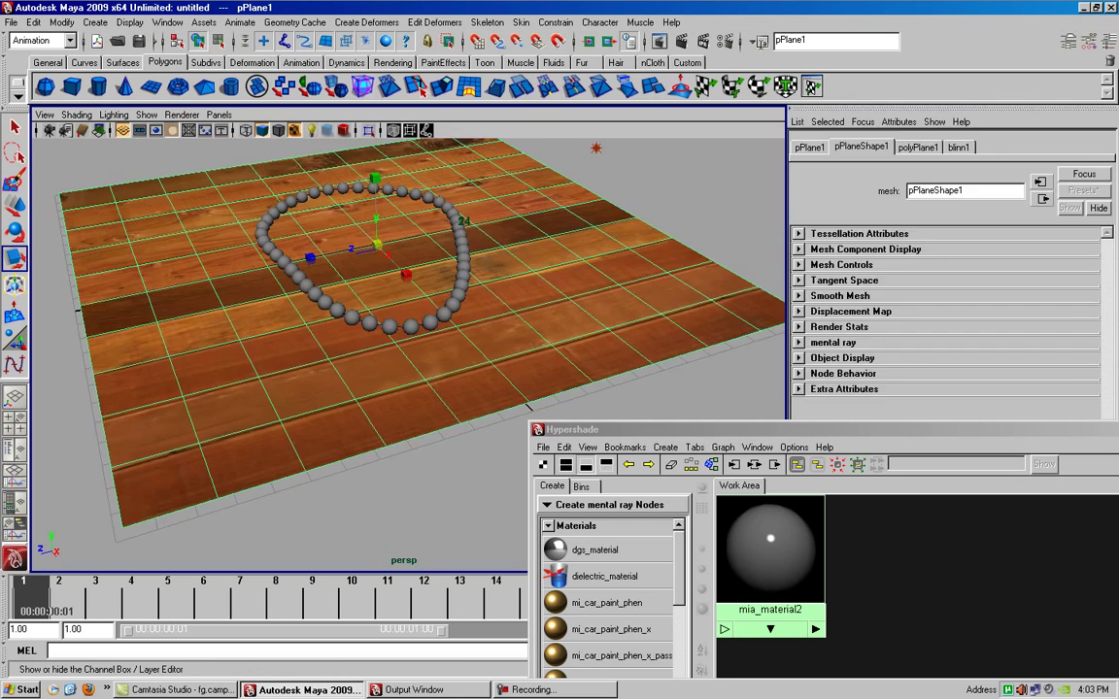
Step: Set the plane's Subdivisions Width and Height to 44 and switch to the Polygons menu set
click(1089, 40)
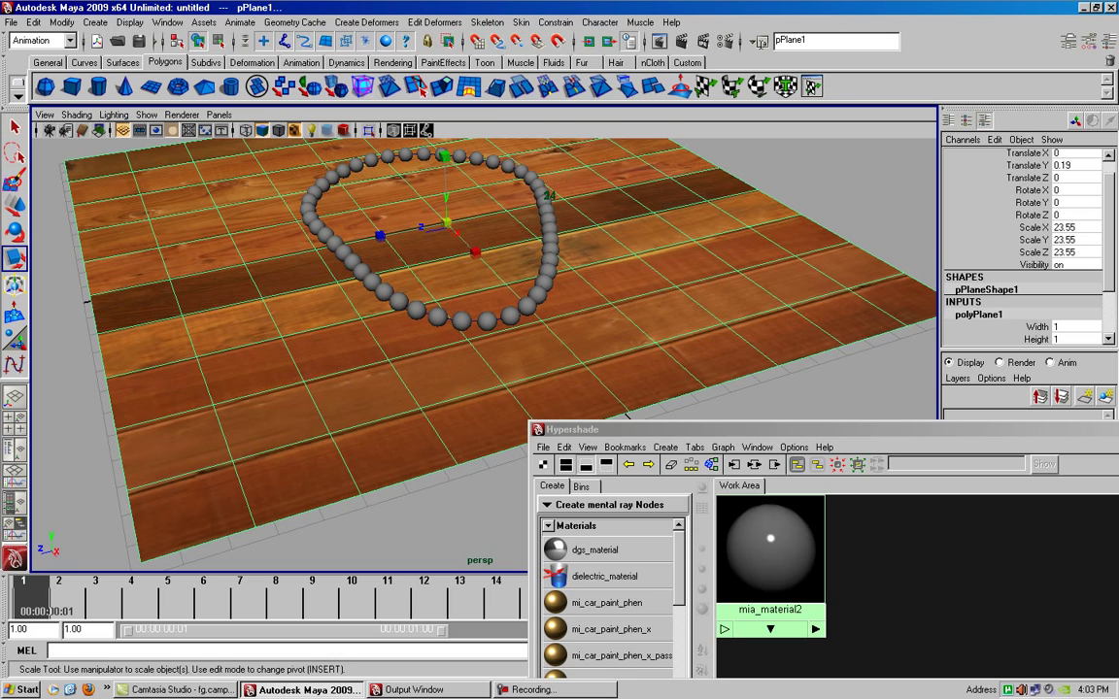
scroll(1020, 243, down, 3)
click(1020, 289)
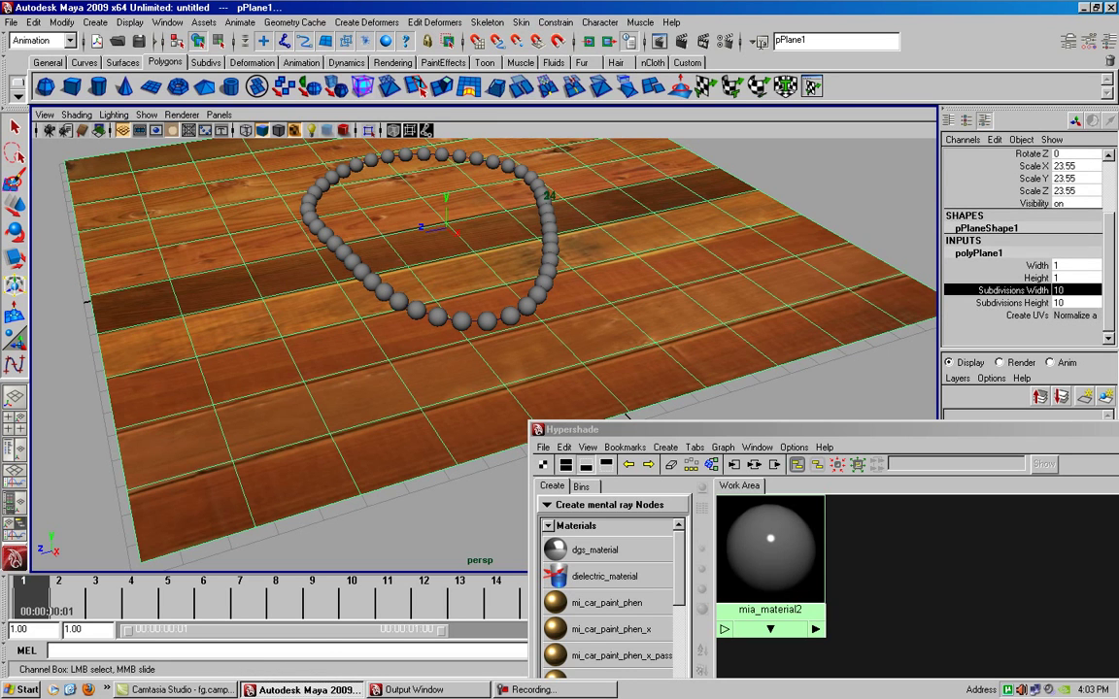
shift+click(1020, 302)
middle_drag(486, 224, 522, 225)
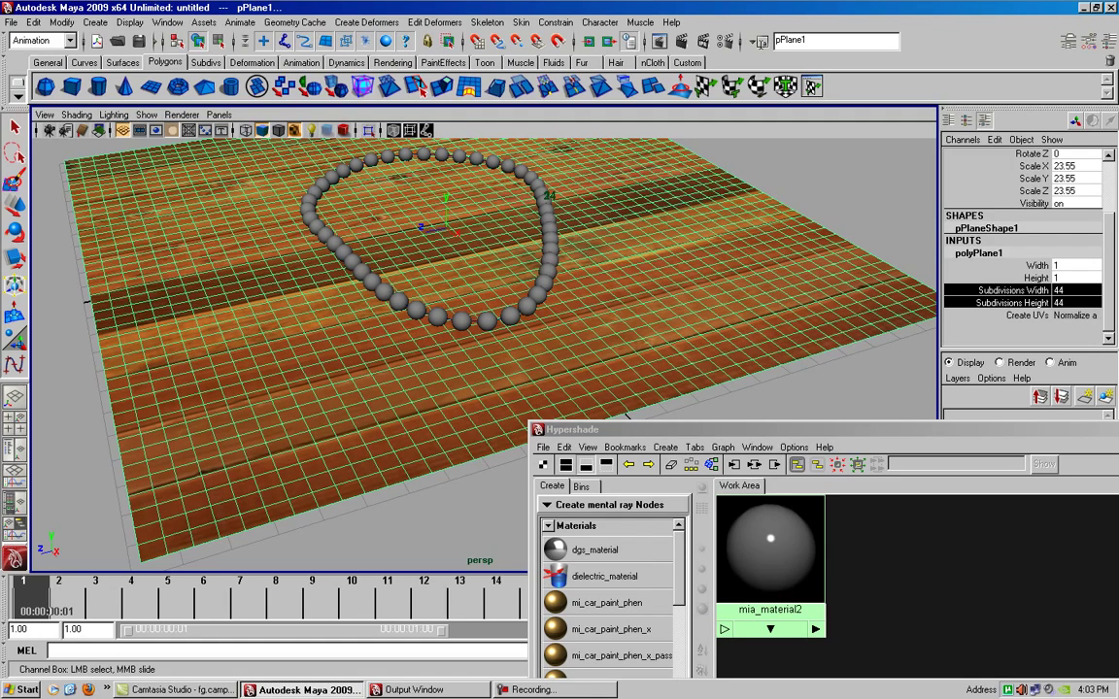
drag(622, 429, 605, 515)
alt+drag(629, 418, 630, 486)
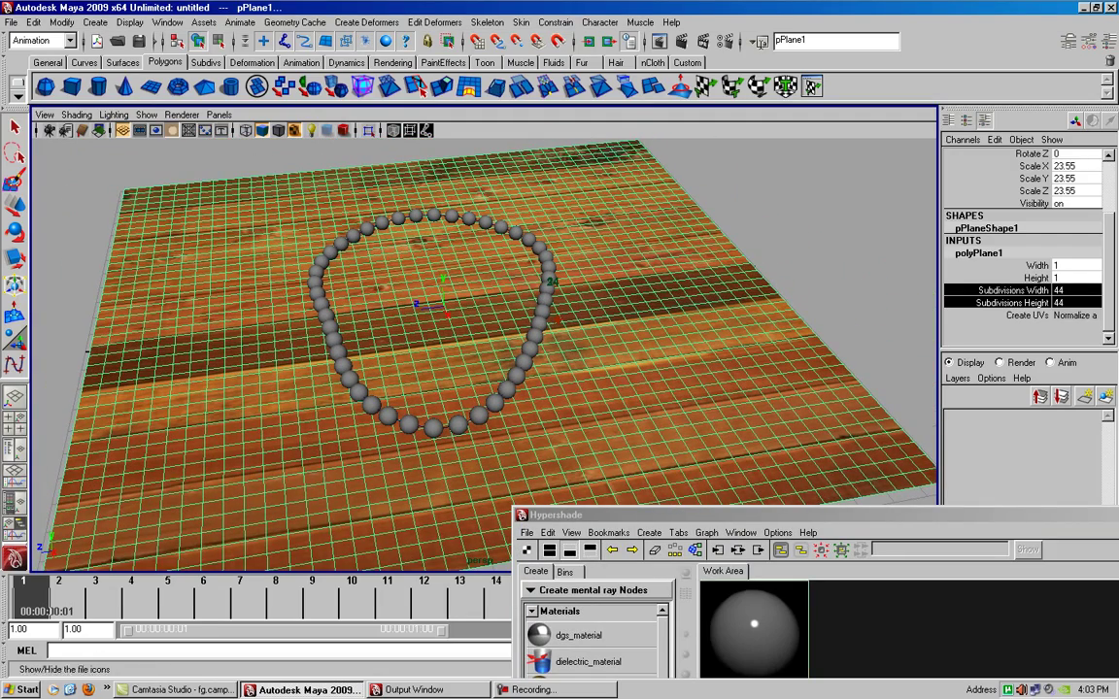
click(39, 40)
click(29, 70)
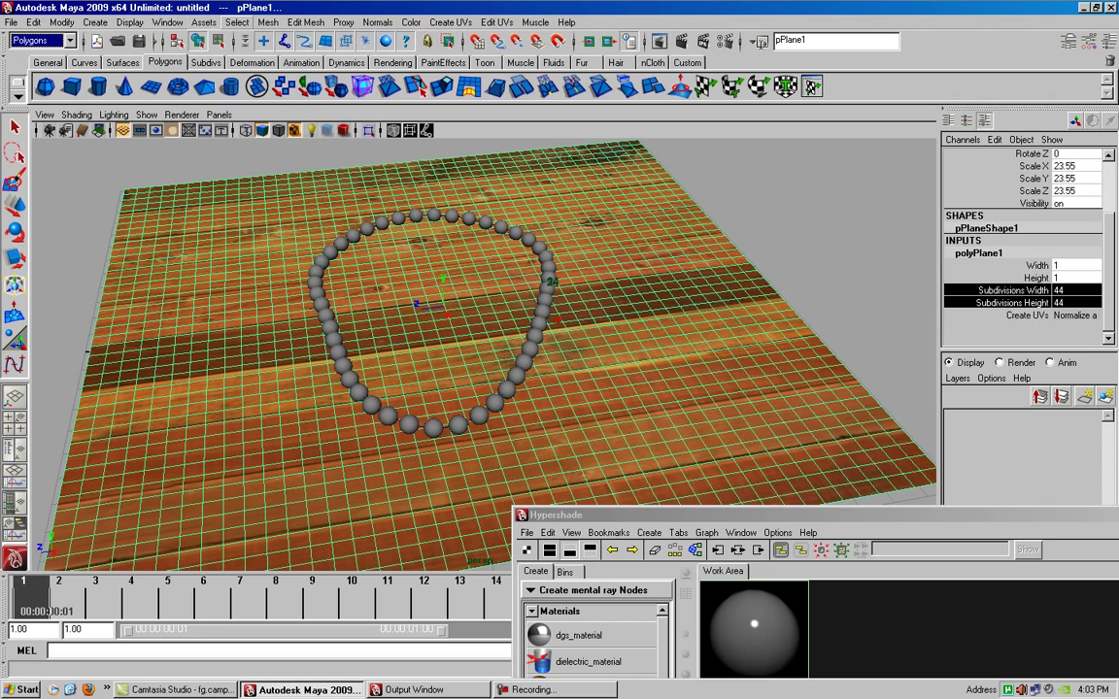
Step: Open the Sculpt Geometry Tool options and set Radius(U) to 1.9048 and Radius(L) to 0.4760
click(268, 22)
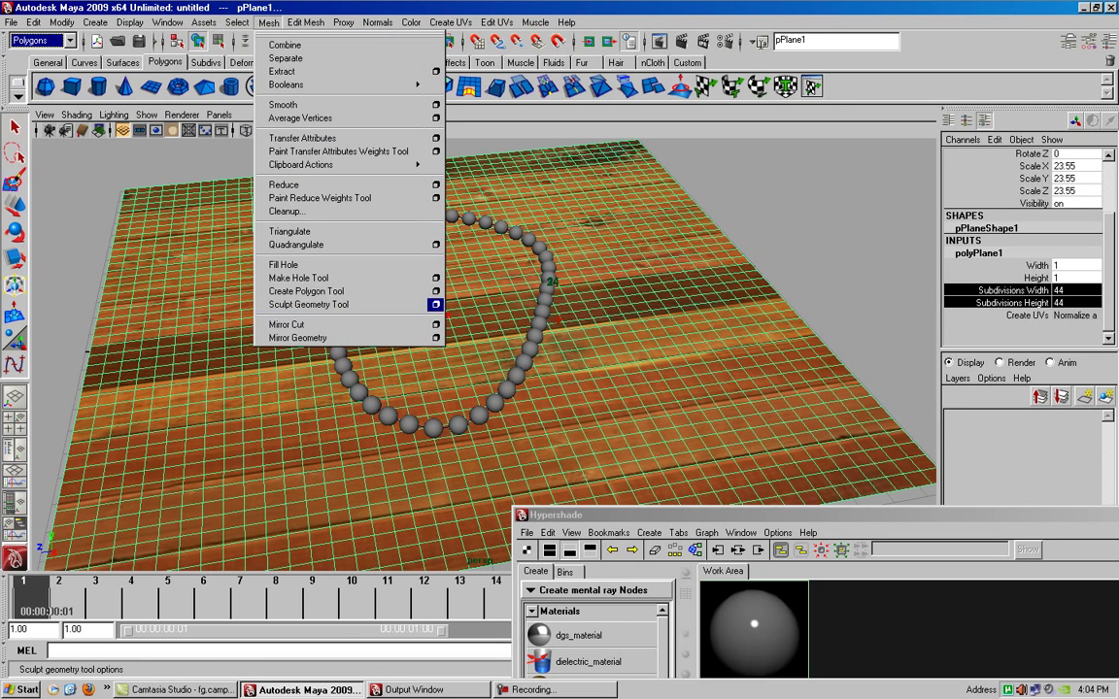
click(435, 304)
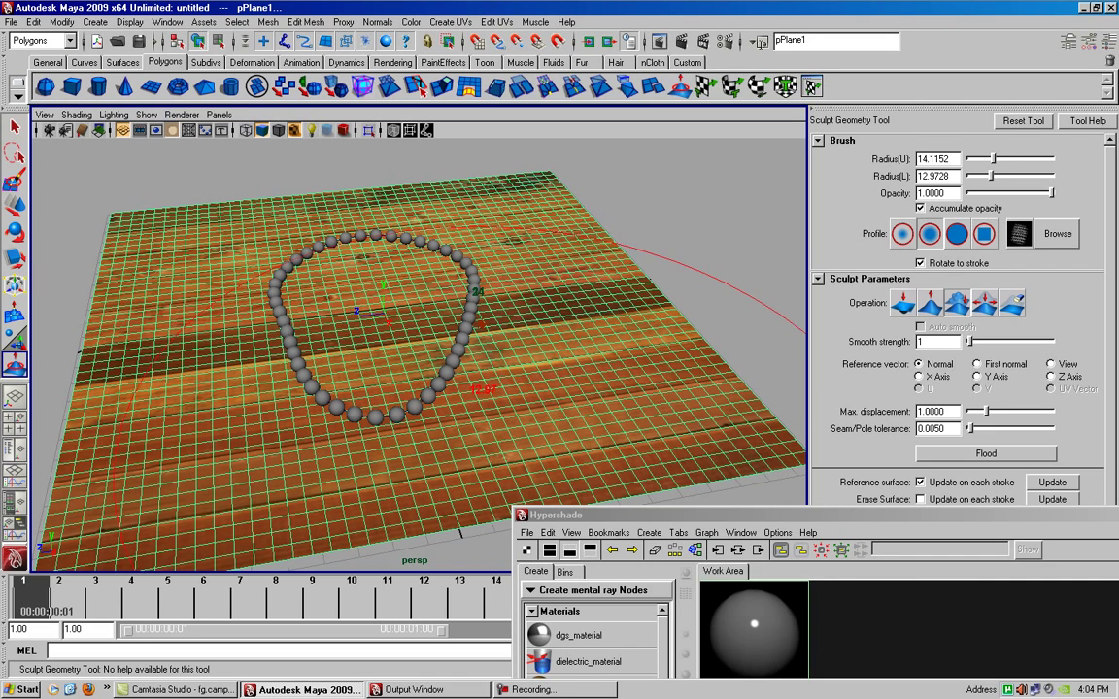
drag(468, 387, 461, 375)
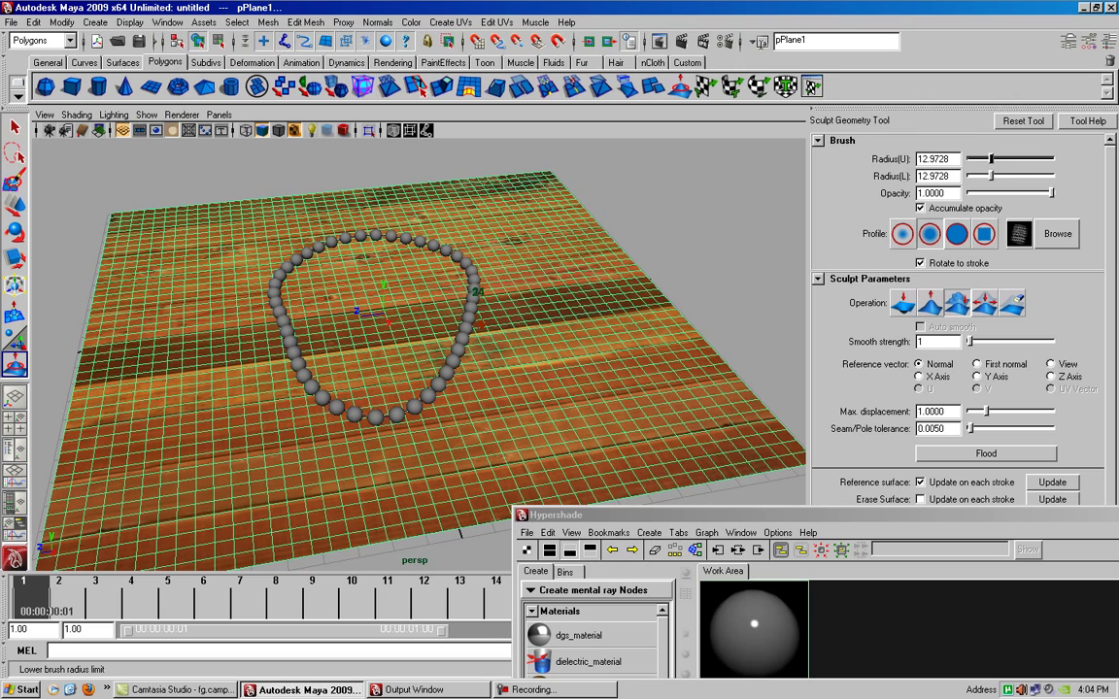
drag(990, 176, 977, 175)
drag(595, 250, 544, 251)
drag(977, 159, 972, 158)
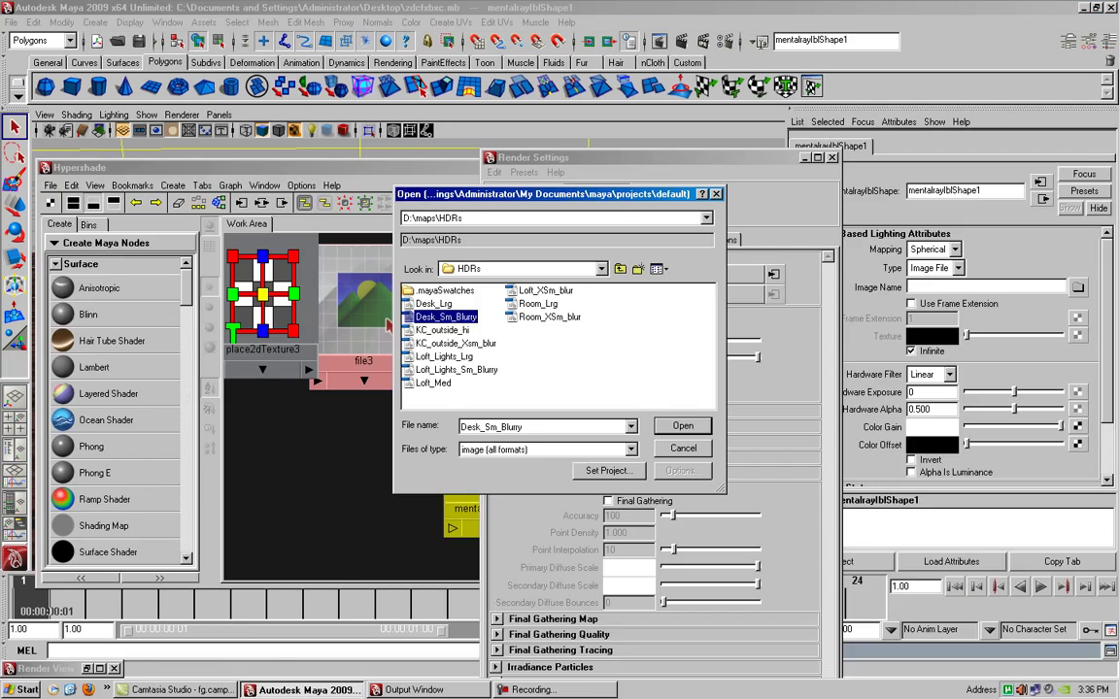
Step: Light the scene with Room_Lrg.hdr, render a test frame, then close Render View and Render Settings
key(Down)
key(Down)
key(Down)
key(Down)
key(Down)
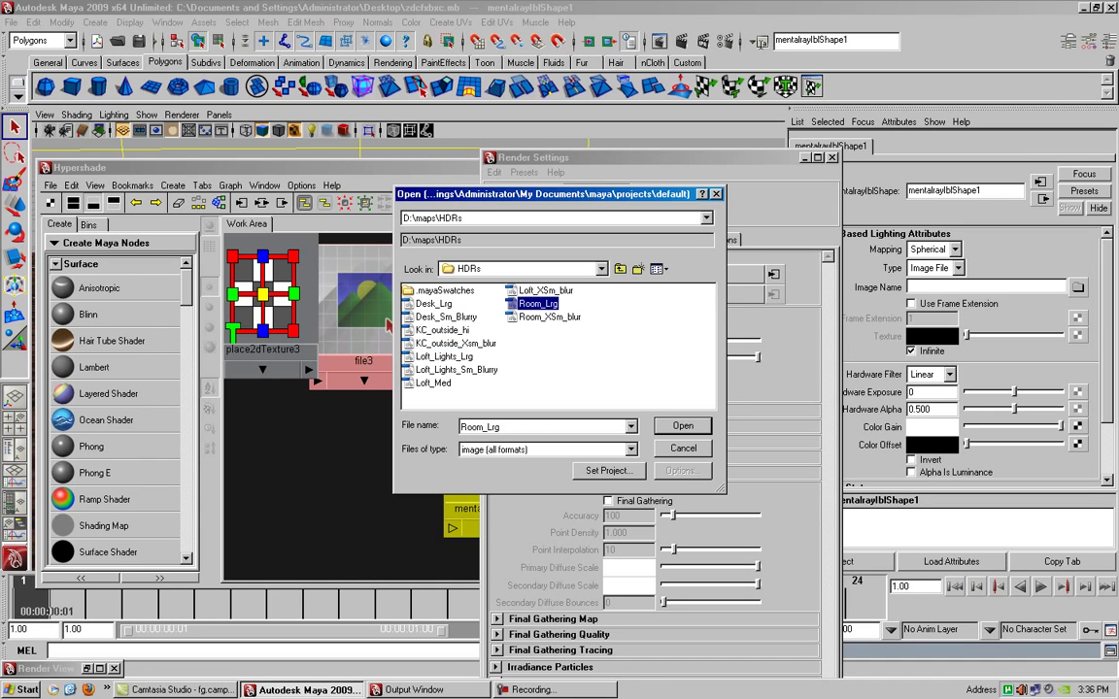
key(Return)
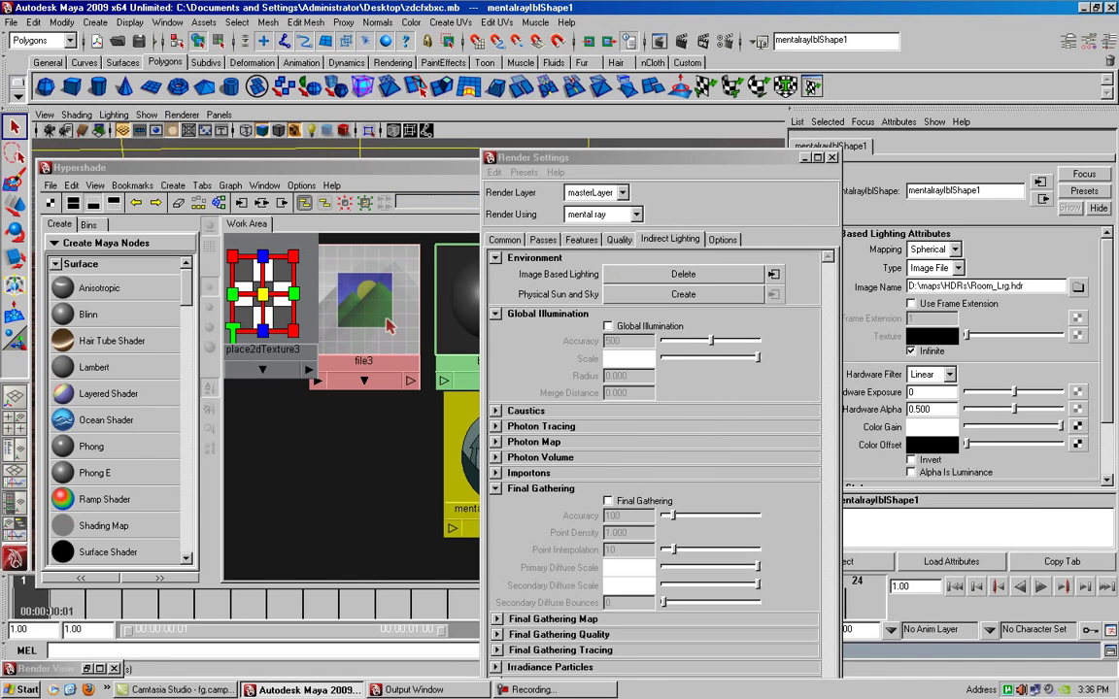
click(609, 39)
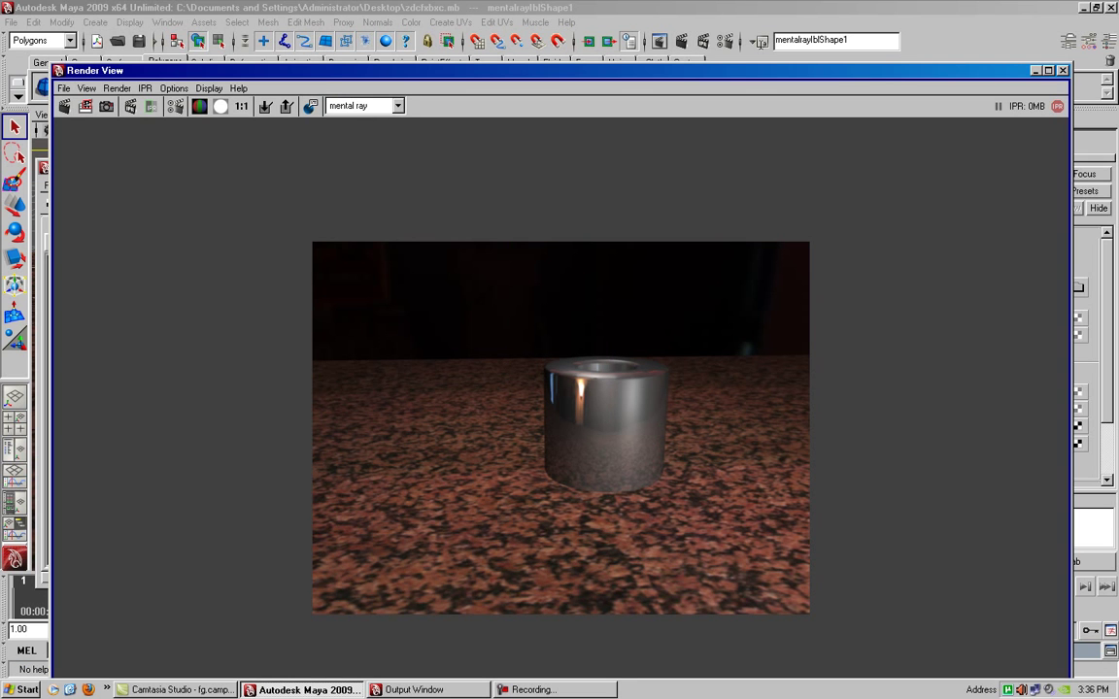
click(1063, 70)
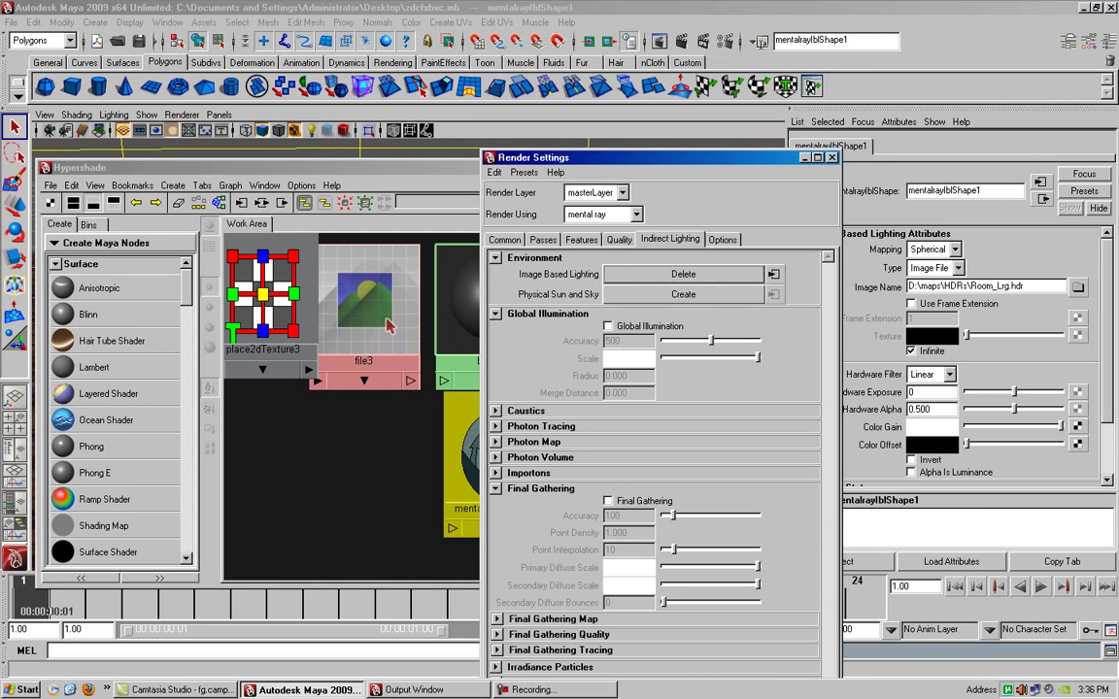
key(alt+F4)
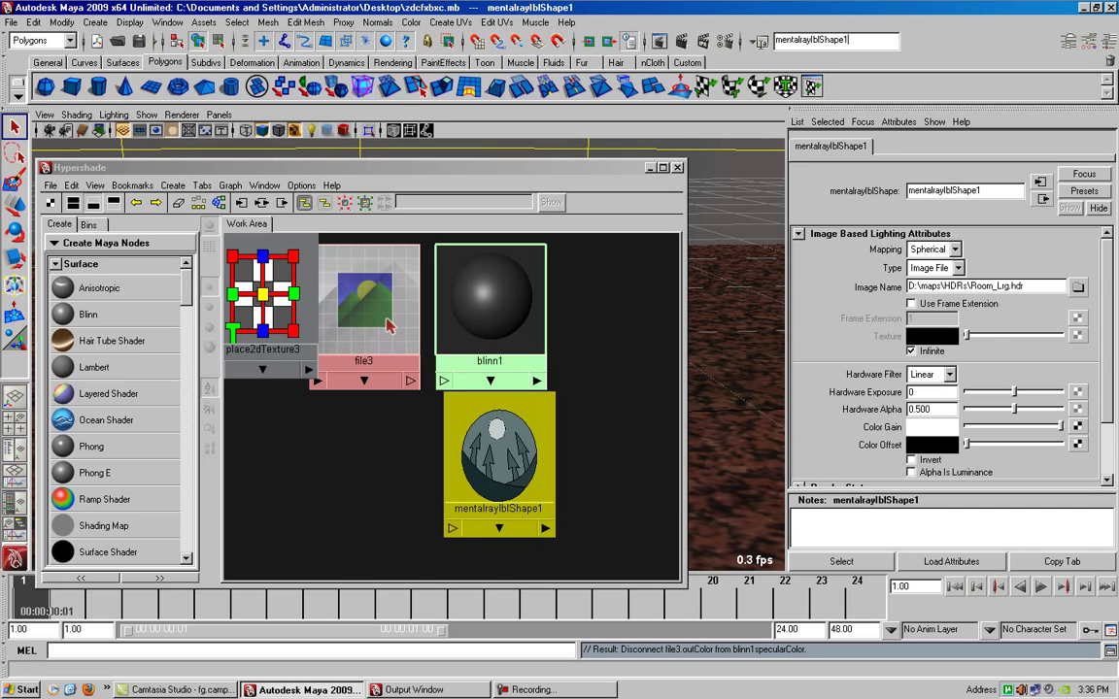
Step: Select blinn1 in Hypershade, raise its Reflectivity to 1.000, and re-render the frame
drag(387, 326, 491, 233)
drag(1028, 389, 1064, 389)
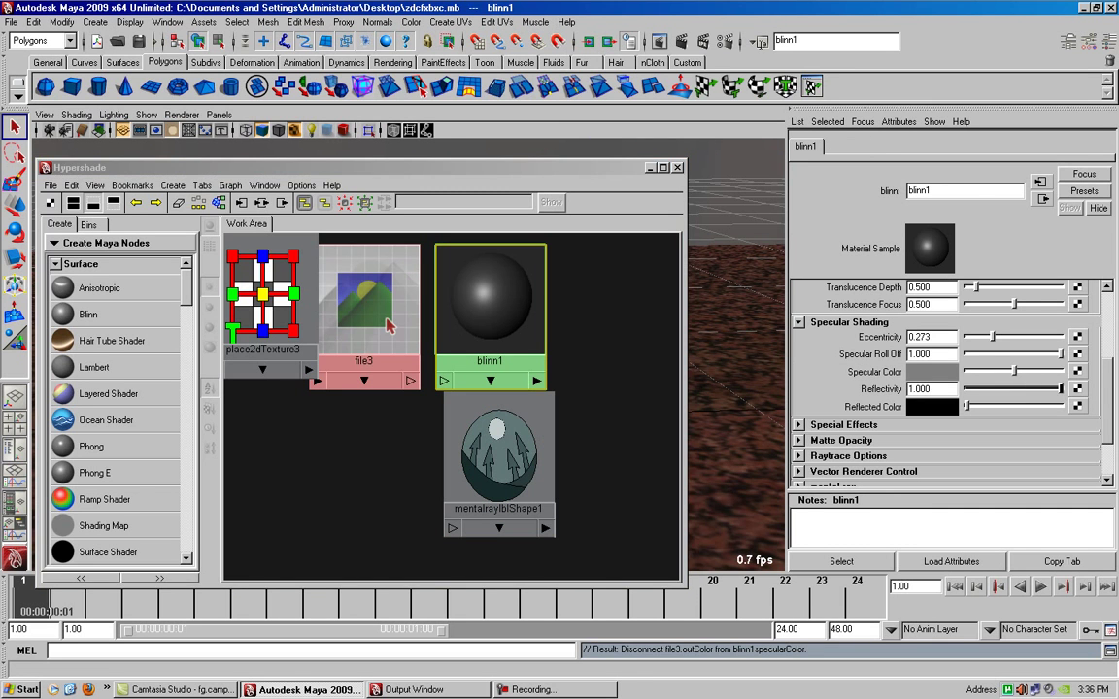
click(614, 40)
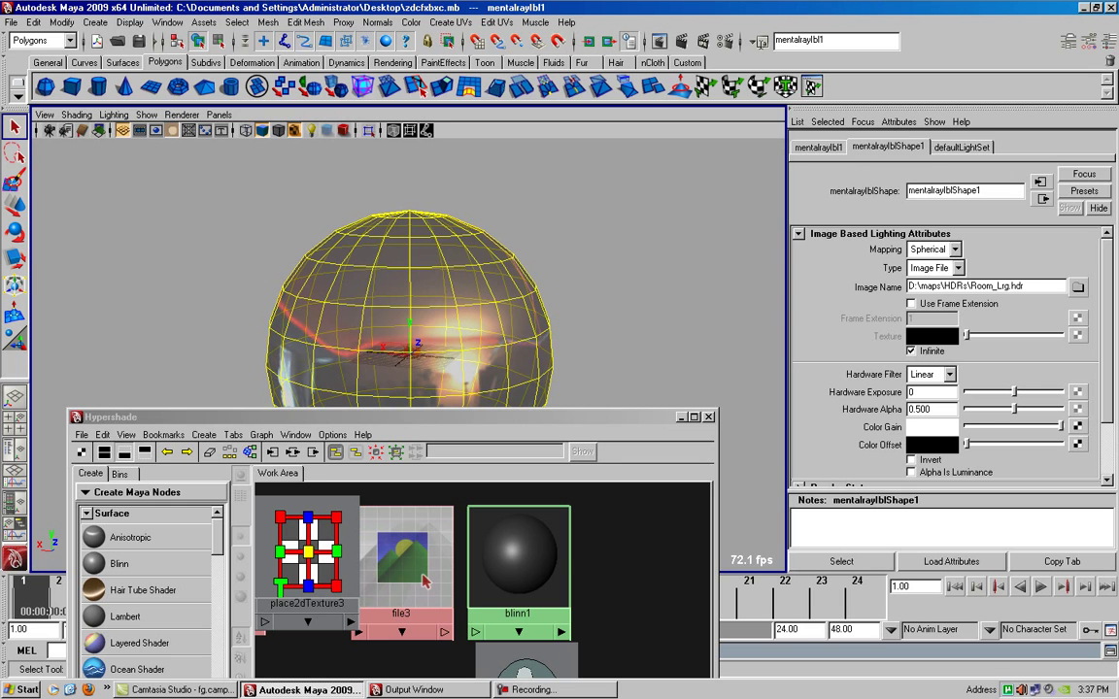
Step: Delete the mentalrayIbl1 environment sphere
key(Delete)
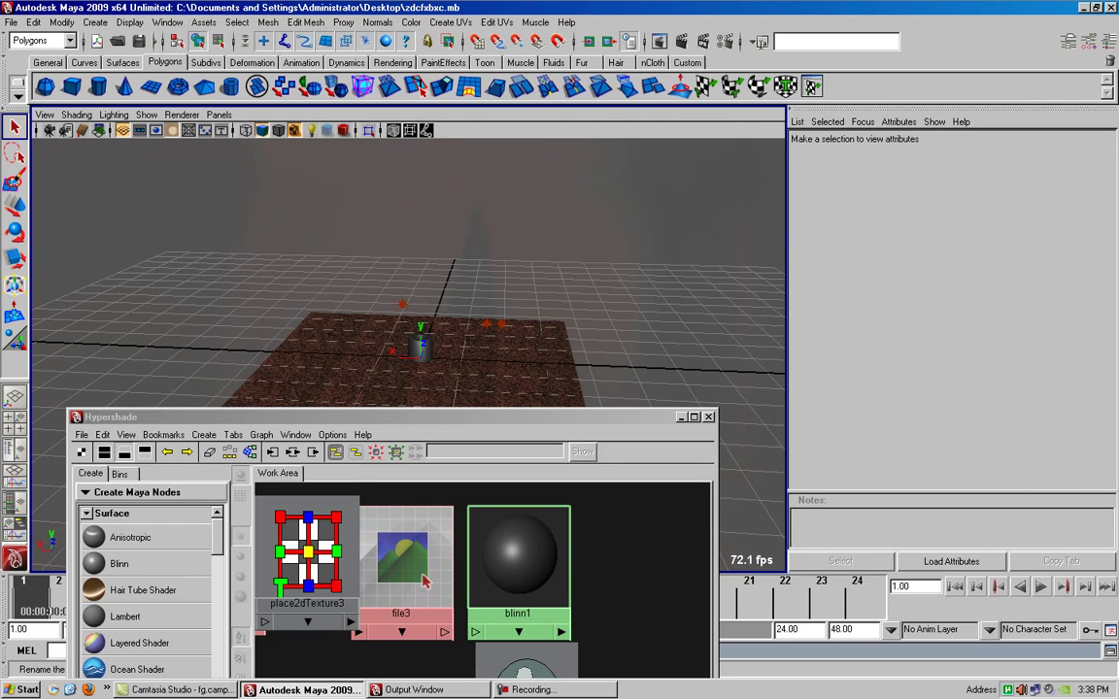
Step: Review the Common output and Quality settings in Render Settings, showing the Production preset
click(653, 41)
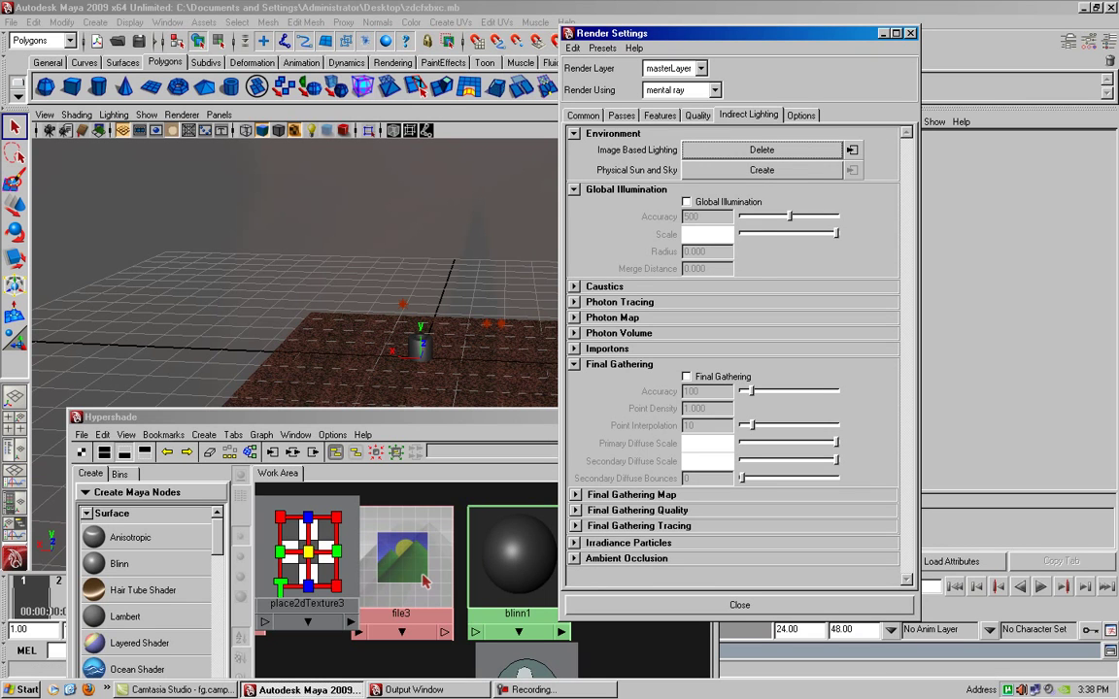
click(583, 114)
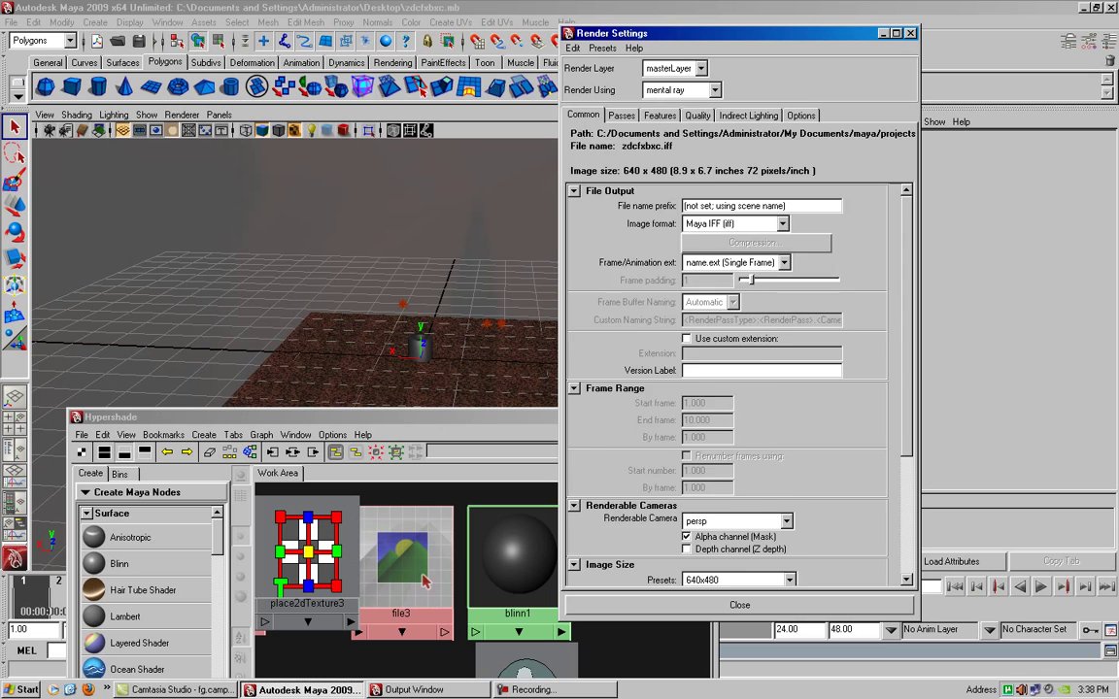
click(697, 115)
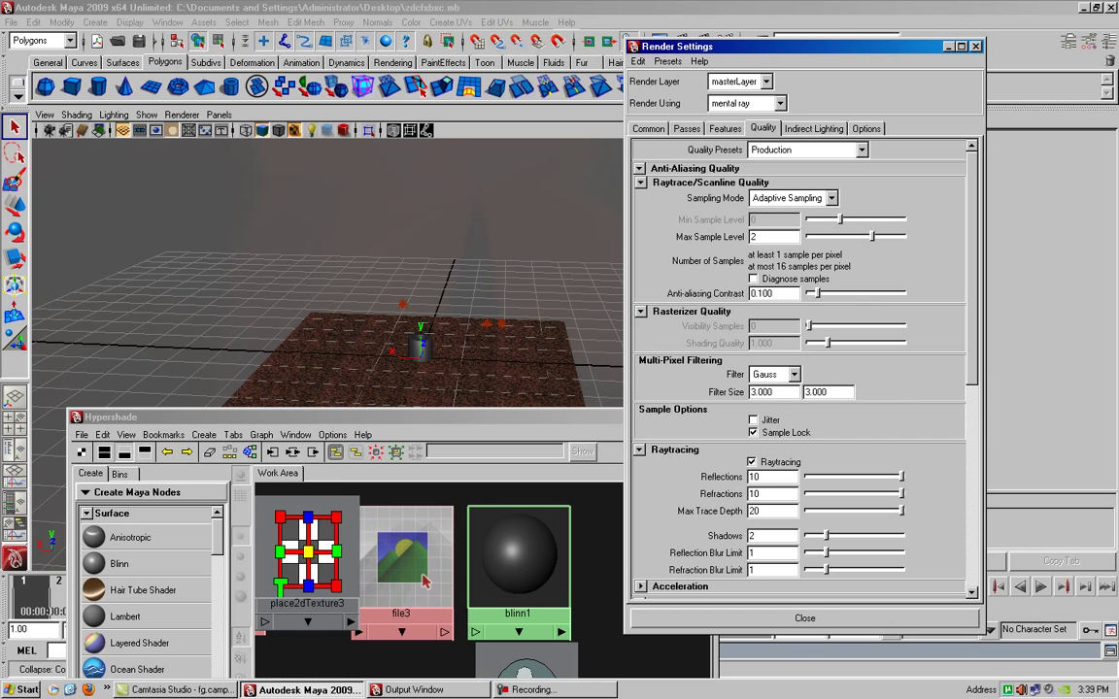
click(423, 581)
Step: Start a new scene, discarding the unsaved changes to zdcfxbxc.mb
key(alt)
key(Return)
key(Down)
key(Return)
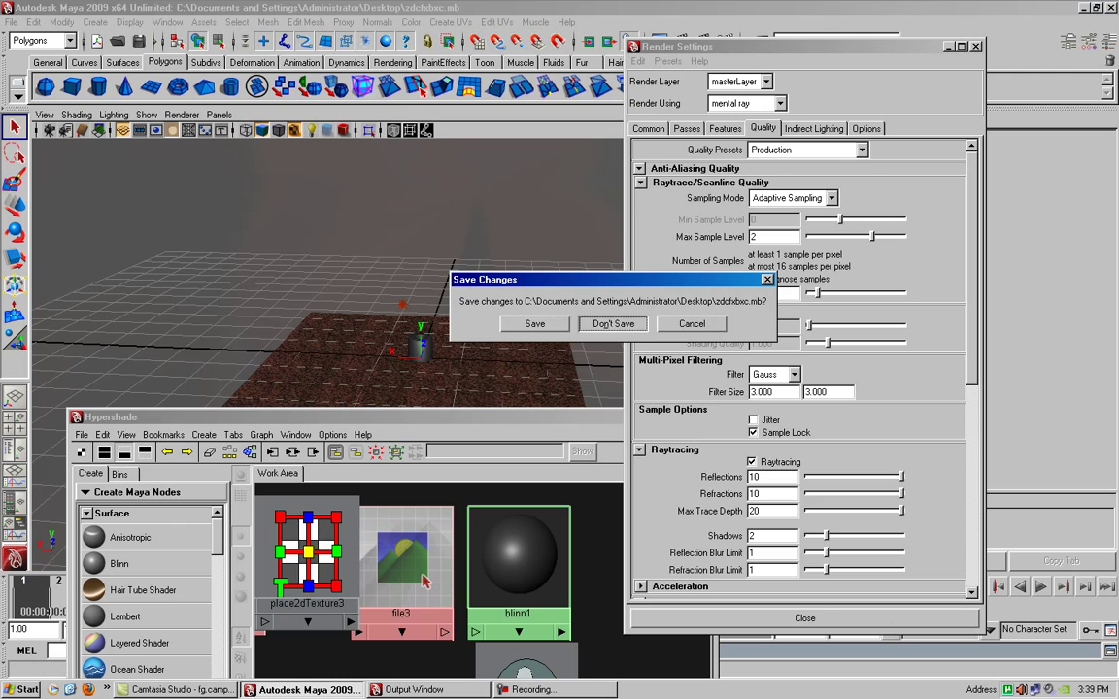
key(Return)
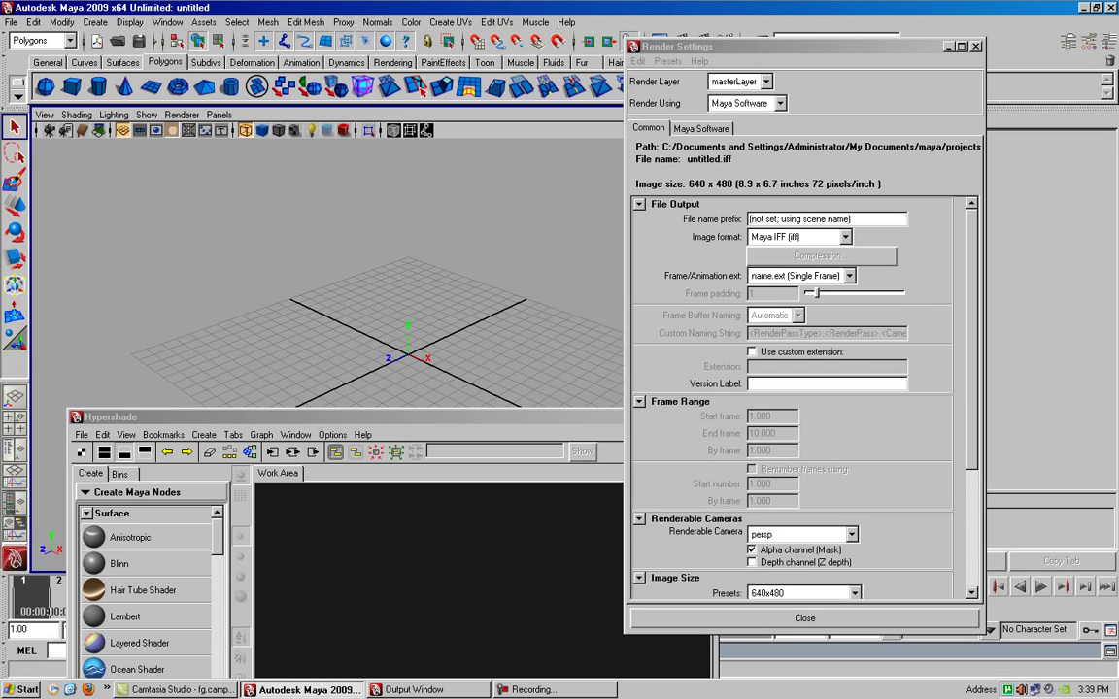
Step: Close the Render Settings and Hypershade windows
click(804, 618)
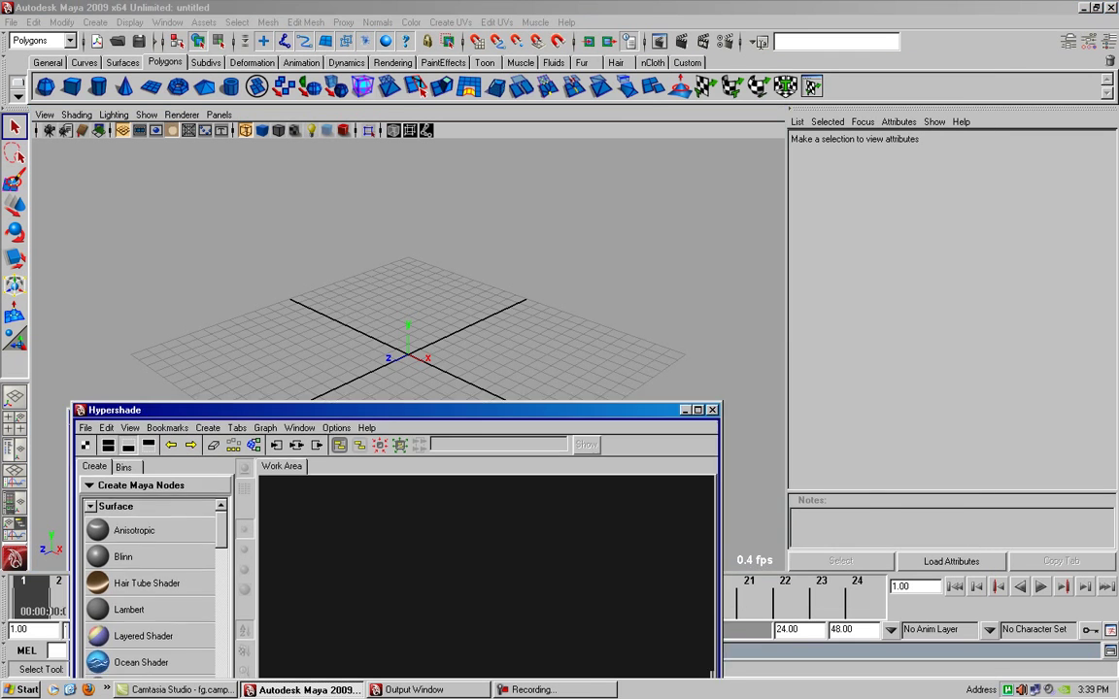
drag(388, 417, 464, 168)
click(781, 167)
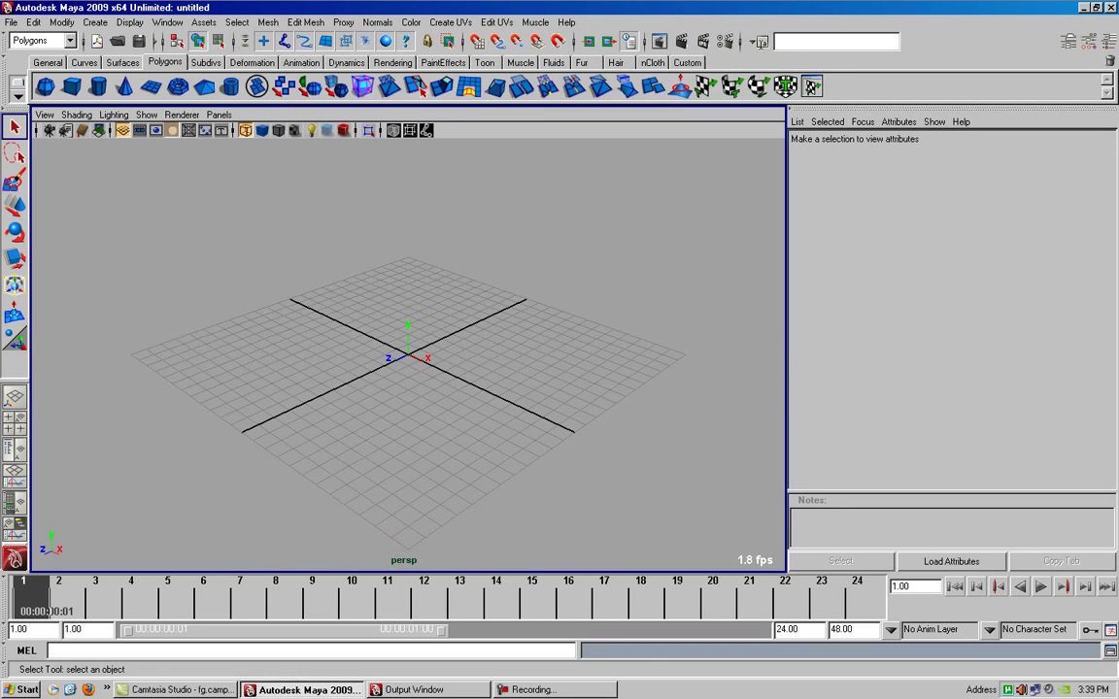
Step: Create a polygon plane at the origin of the empty grid
mouse_move(408, 360)
alt+mouse_down()
mouse_move(462, 326)
mouse_move(450, 327)
mouse_move(544, 292)
alt+mouse_up()
alt+middle_drag(544, 291, 393, 280)
alt+right_drag(392, 280, 427, 311)
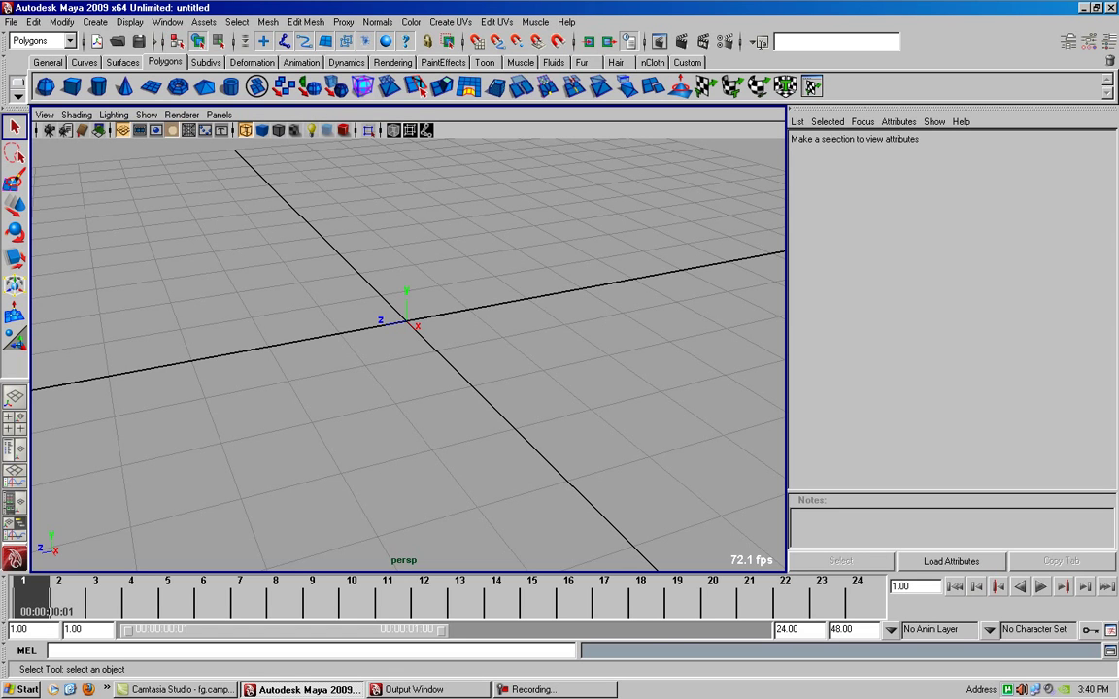
click(145, 86)
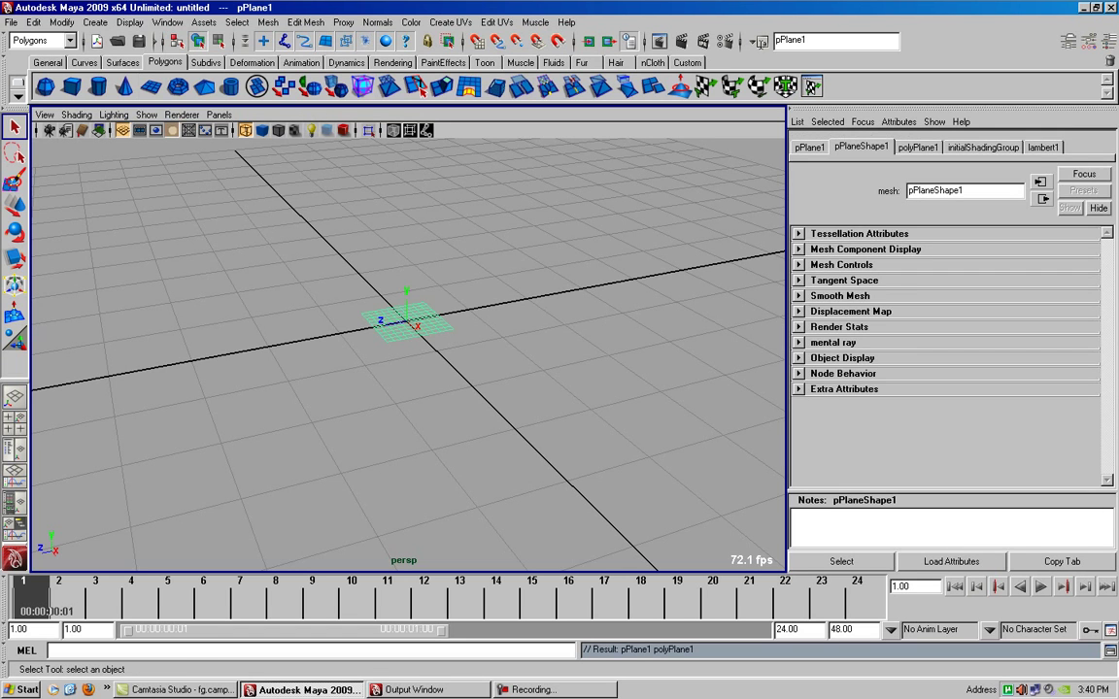
Step: Scale the plane up about 17 times, raise it slightly, and show it shaded
key(r)
drag(406, 322, 543, 291)
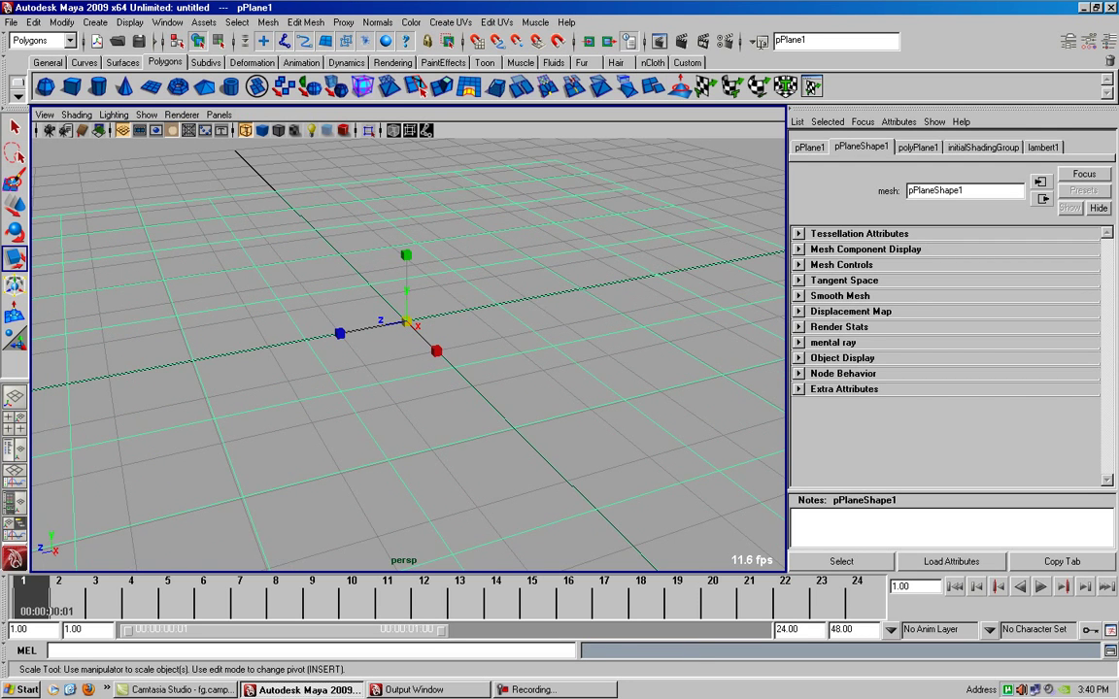
drag(406, 321, 544, 291)
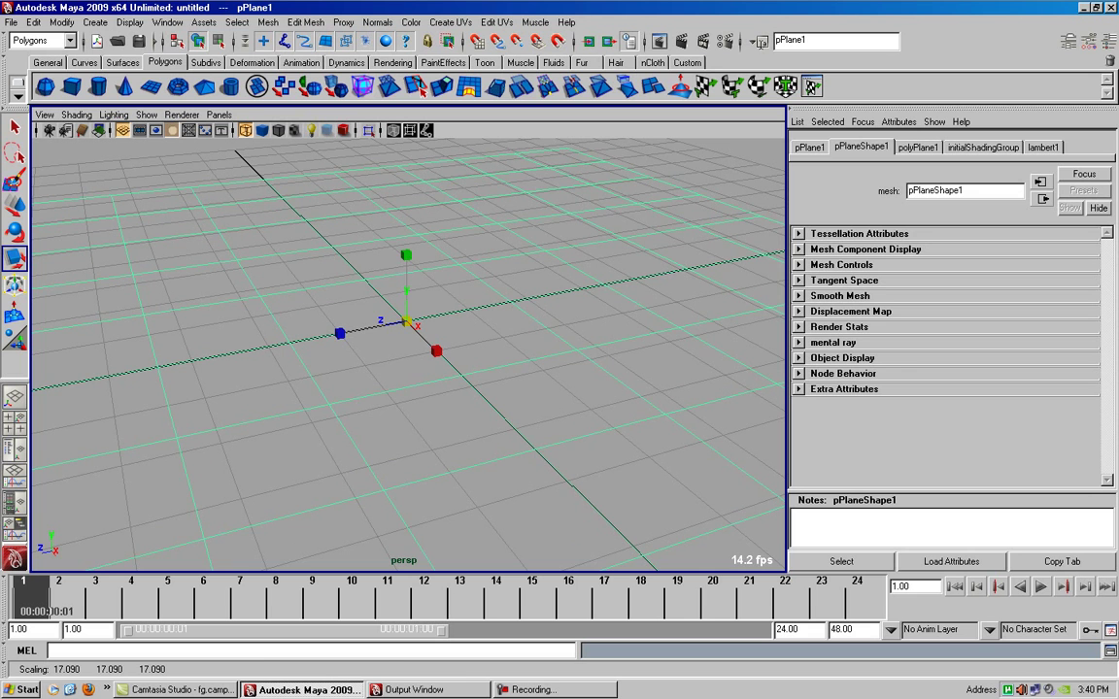
key(w)
drag(406, 286, 406, 277)
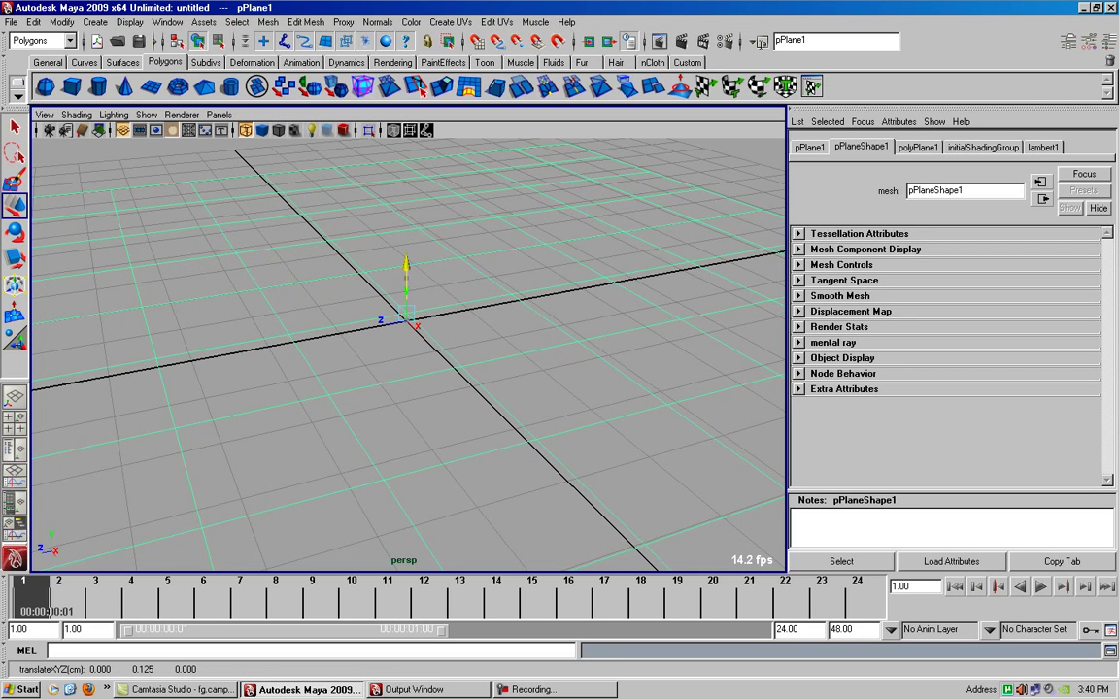
key(5)
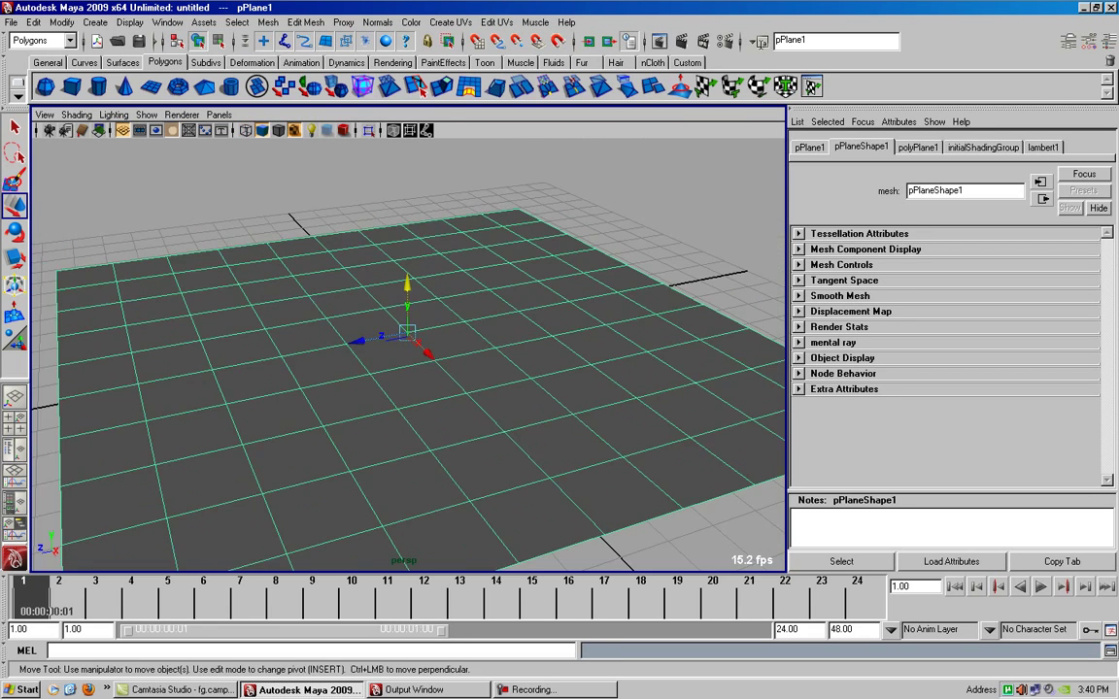
Step: Nudge the plane a little higher and switch to the four-view layout
alt+drag(408, 369, 447, 321)
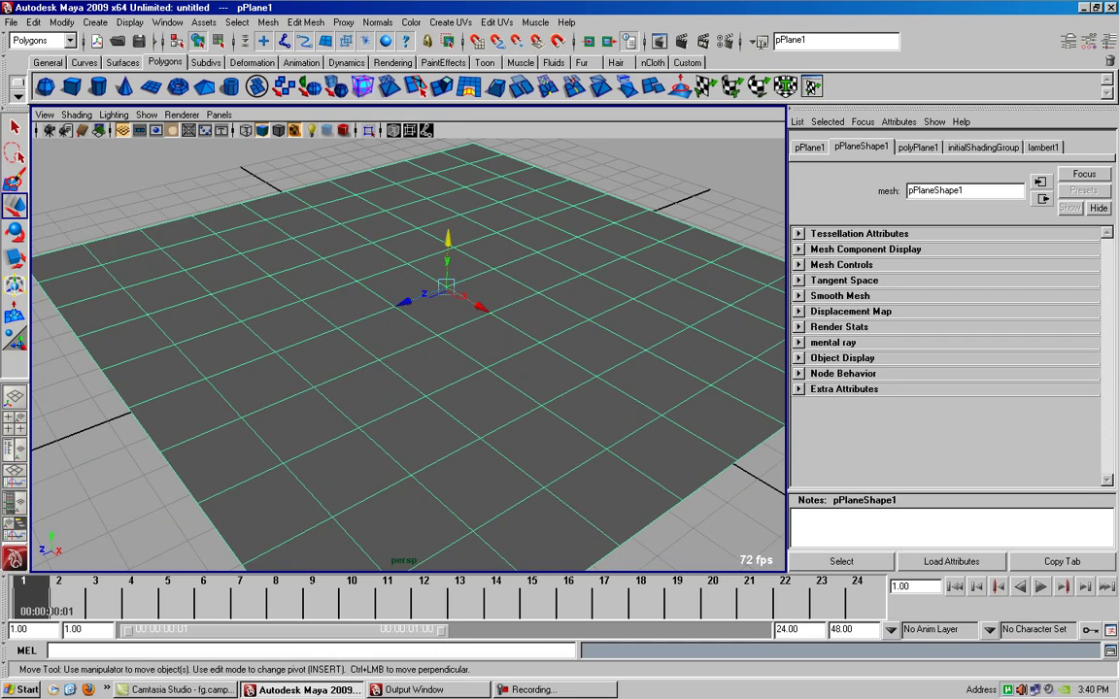
drag(369, 278, 369, 270)
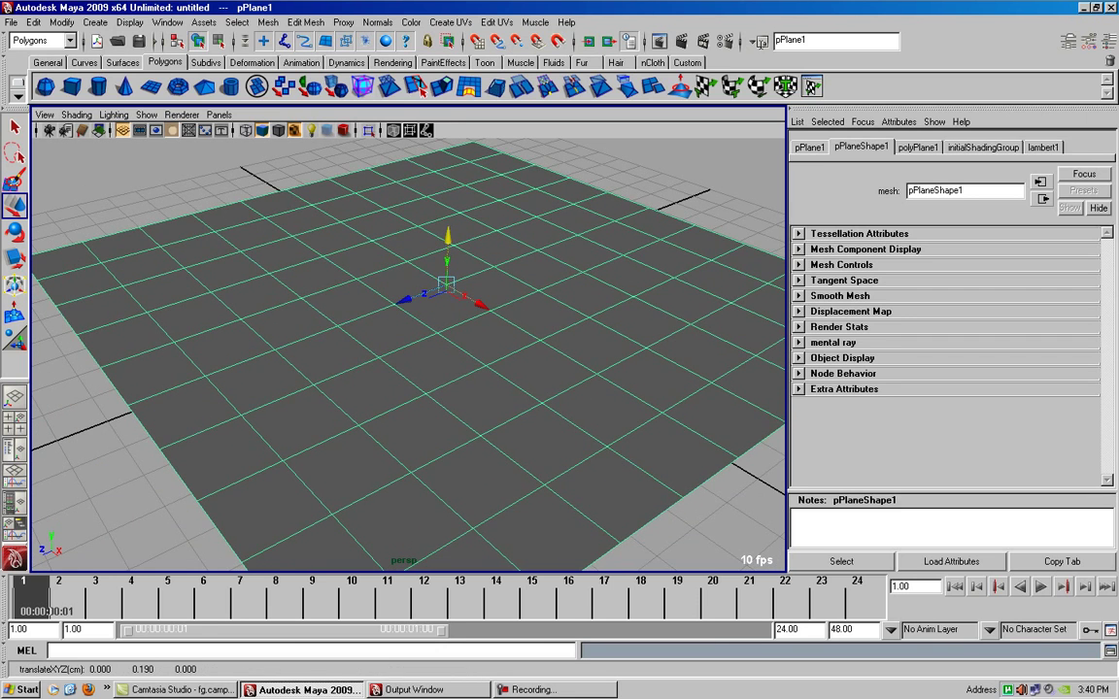
key(r)
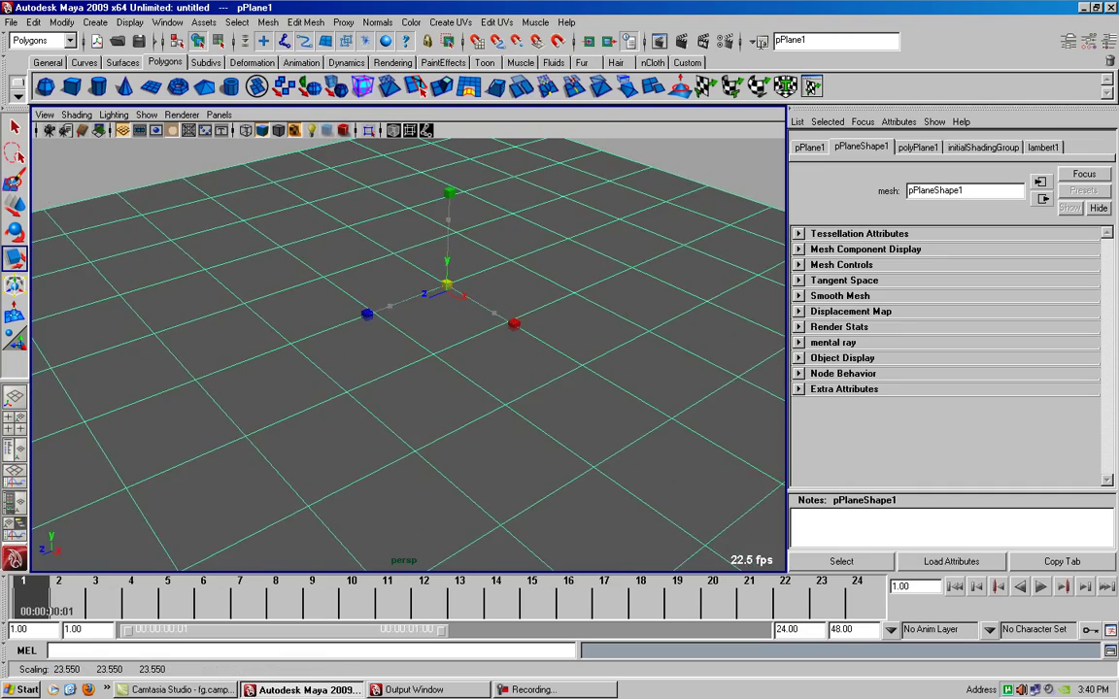
mouse_move(467, 437)
alt+mouse_down()
mouse_move(539, 488)
mouse_move(505, 428)
mouse_move(568, 533)
alt+mouse_up()
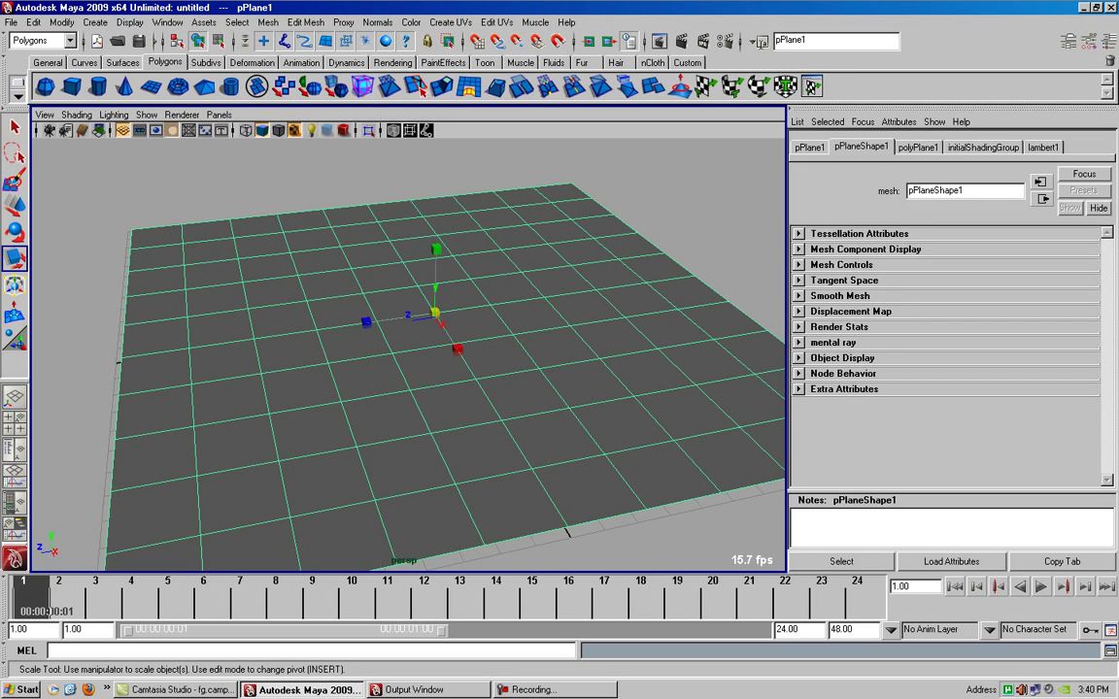
scroll(408, 349, down, 2)
scroll(407, 349, down, 2)
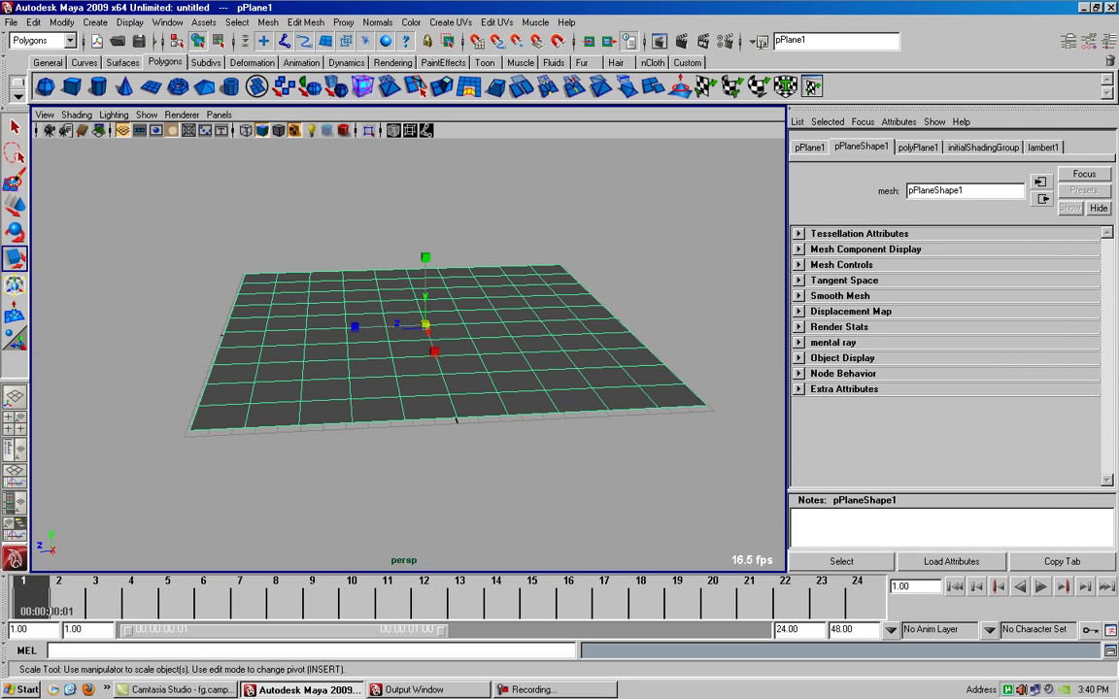
key(space)
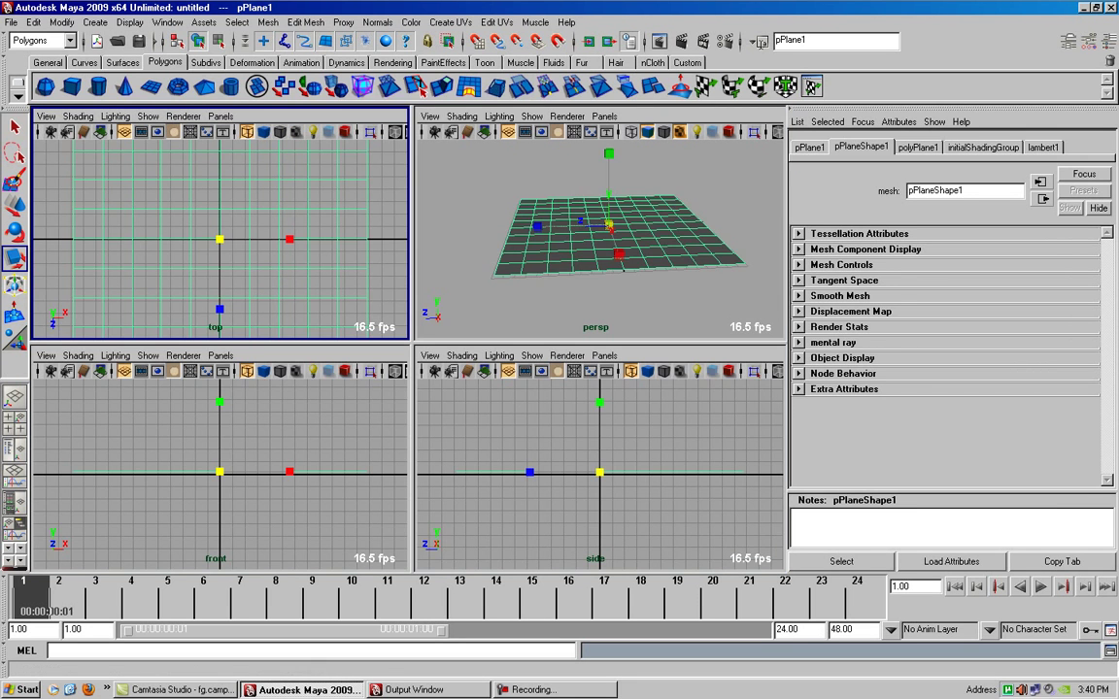
Step: In a maximized side view, start an EP curve tracing the wavy top of the profile
key(space)
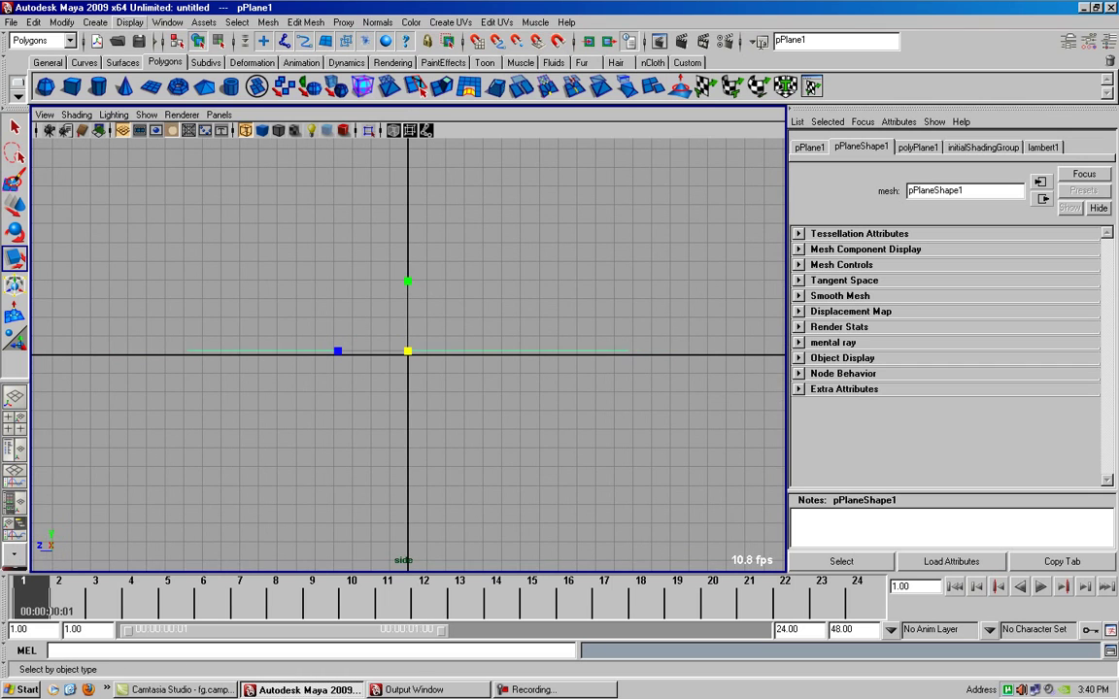
click(84, 62)
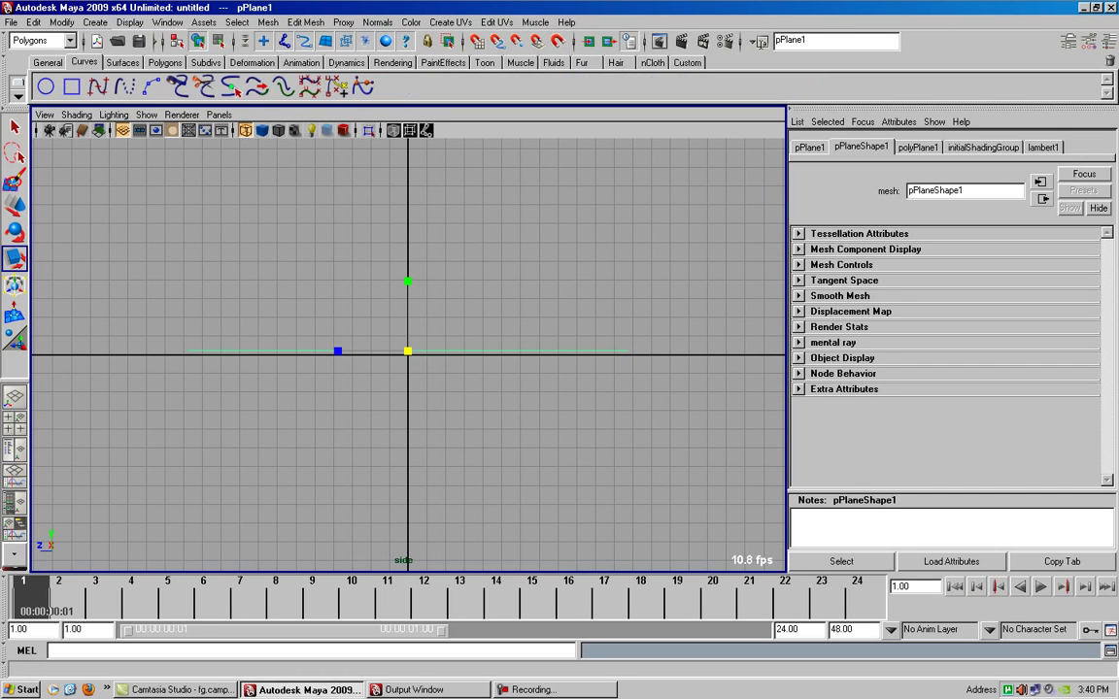
click(97, 87)
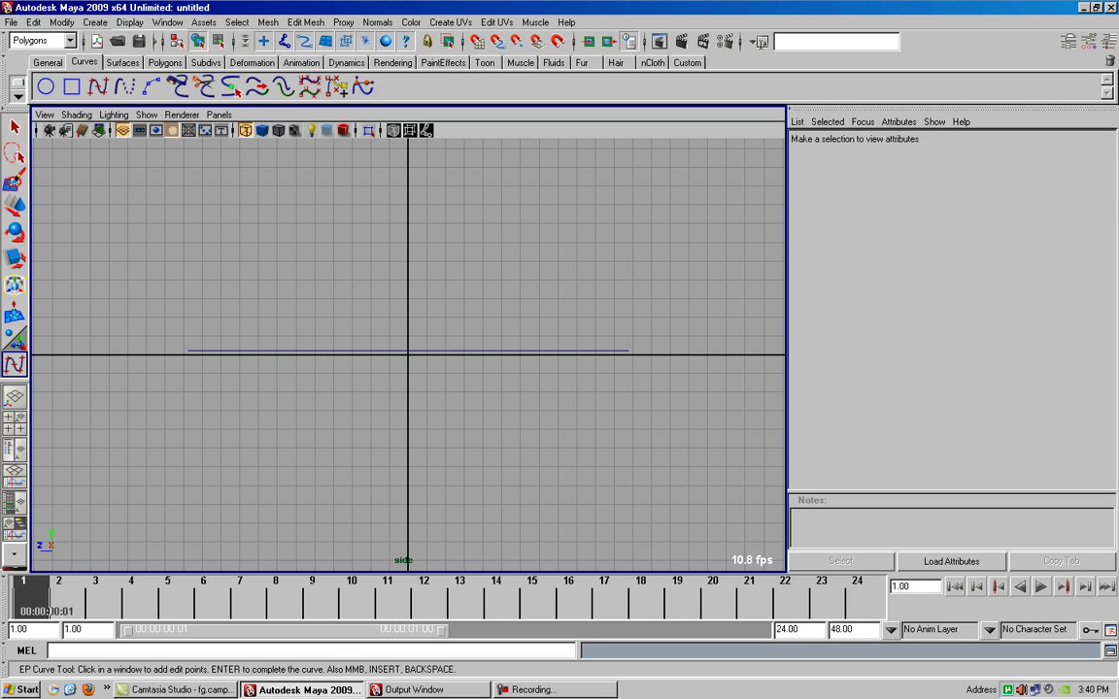
click(388, 183)
click(380, 155)
click(362, 156)
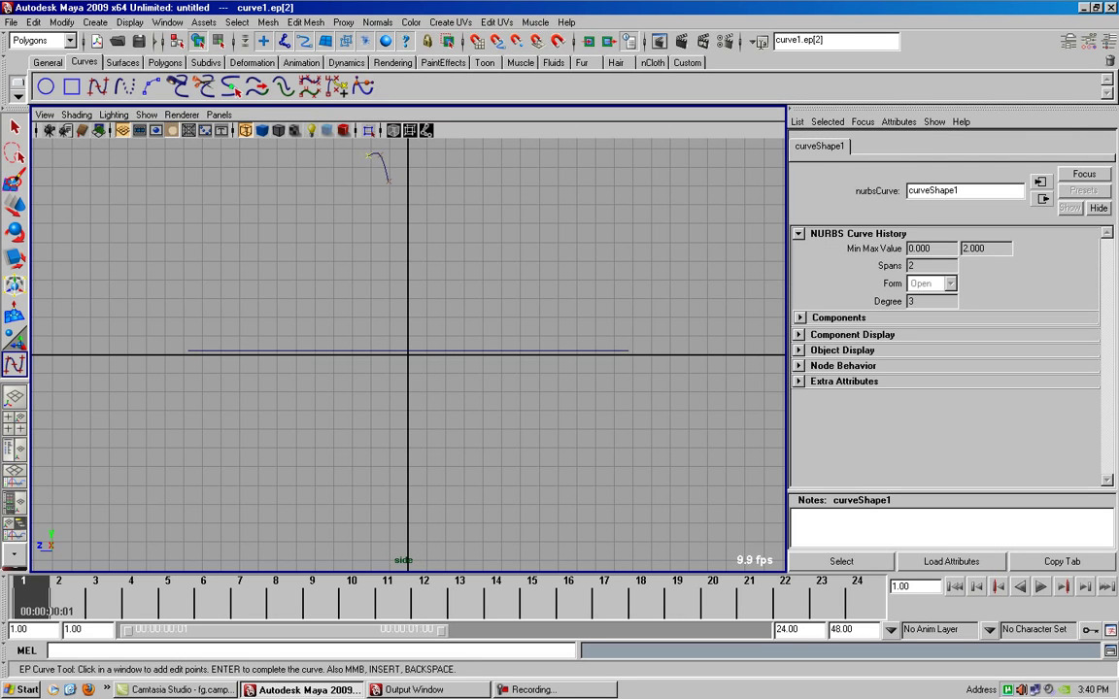
click(373, 177)
middle_drag(373, 177, 377, 172)
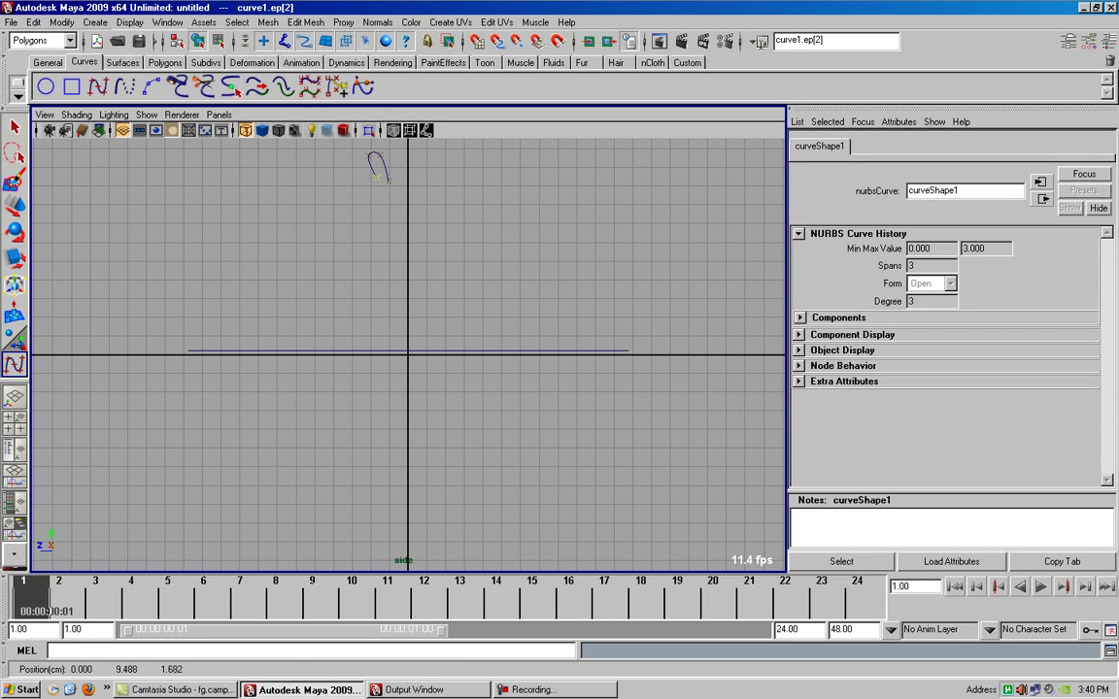
click(379, 192)
click(359, 201)
click(337, 210)
Step: Continue the profile curve down to the ground line and finish it at the origin
click(339, 249)
click(361, 300)
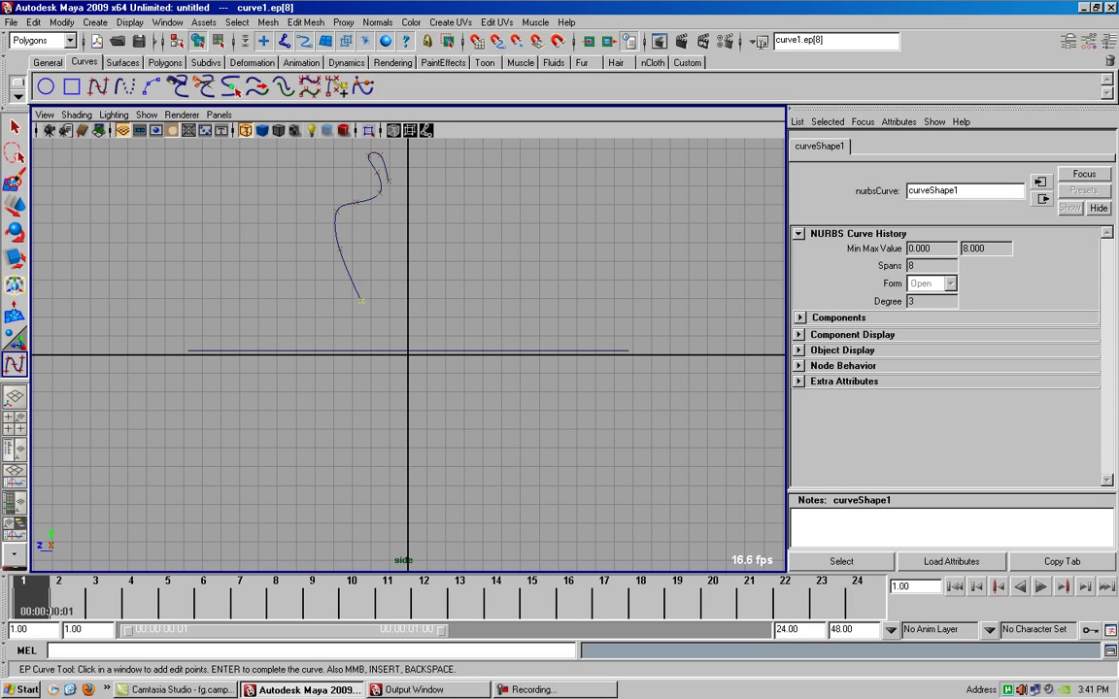
drag(370, 337, 377, 344)
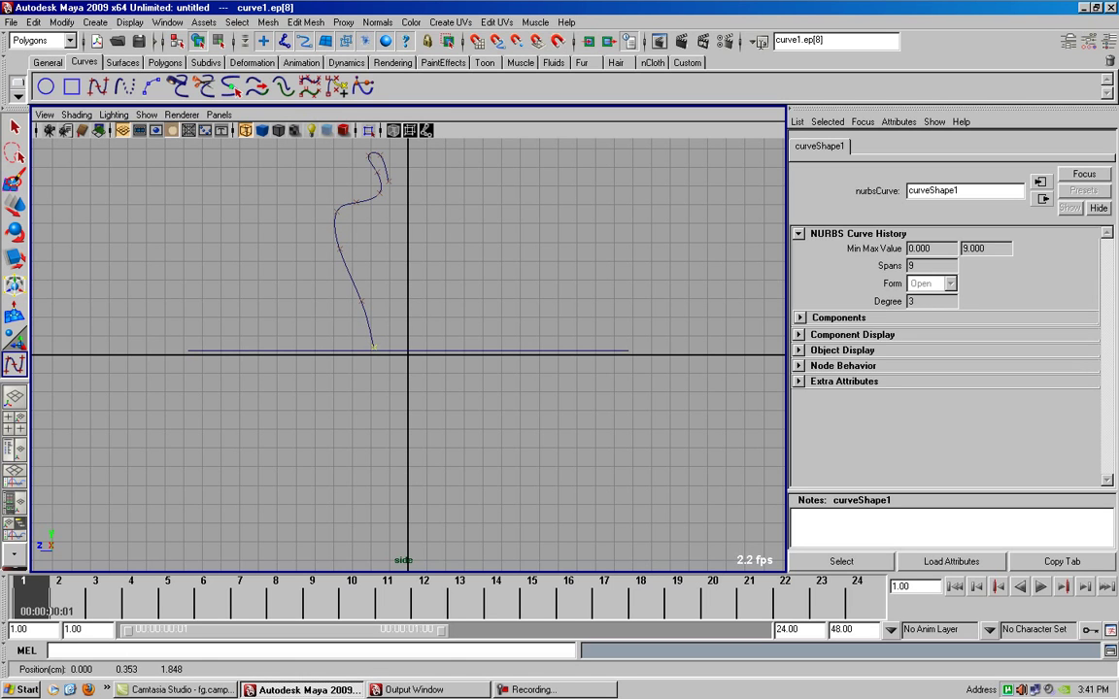
click(374, 349)
click(406, 351)
click(382, 348)
click(407, 350)
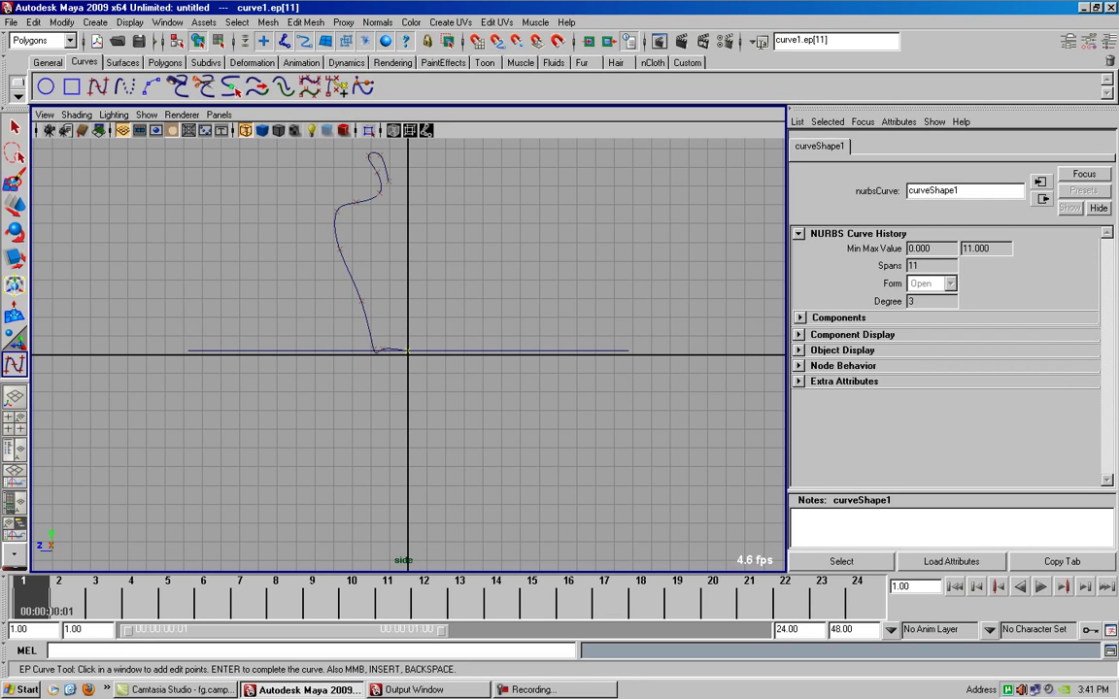
key(Return)
key(w)
scroll(407, 351, up, 3)
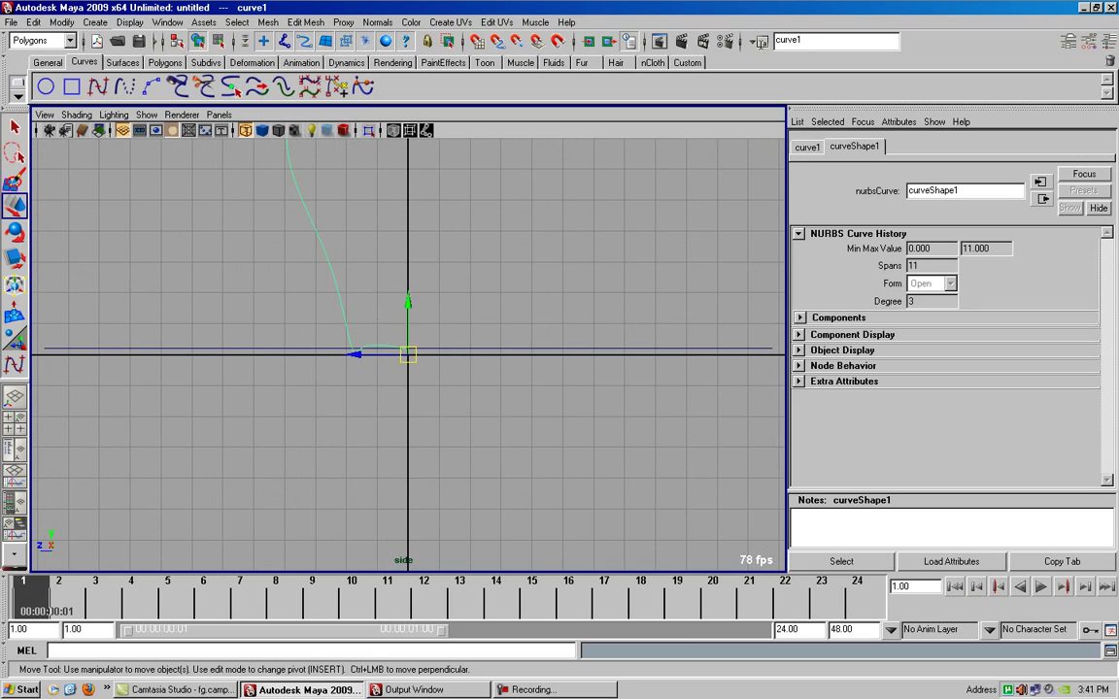
Step: Show the curve's control vertices and adjust the CVs at the base corner
right_click(347, 342)
click(321, 342)
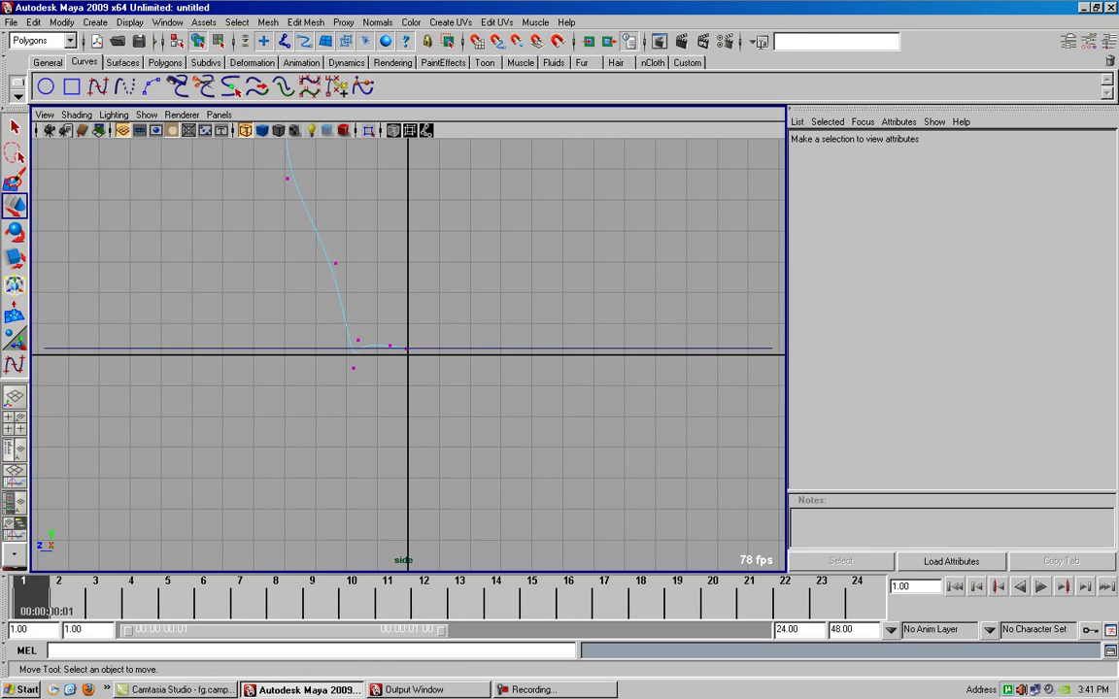
click(353, 367)
drag(352, 321, 353, 315)
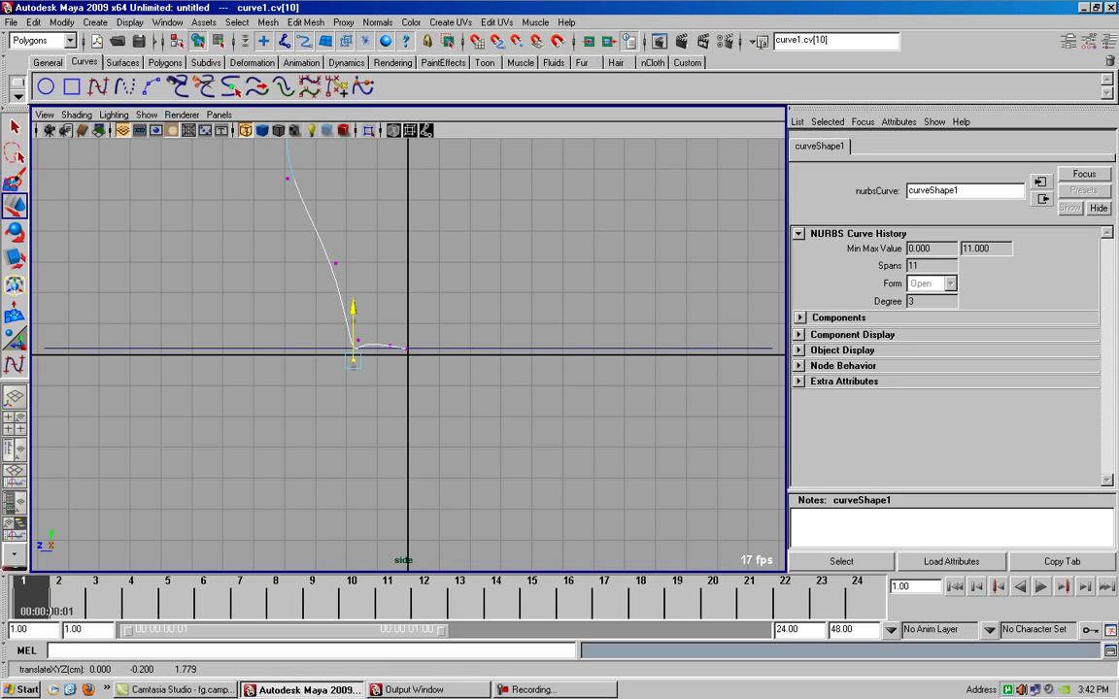
click(358, 342)
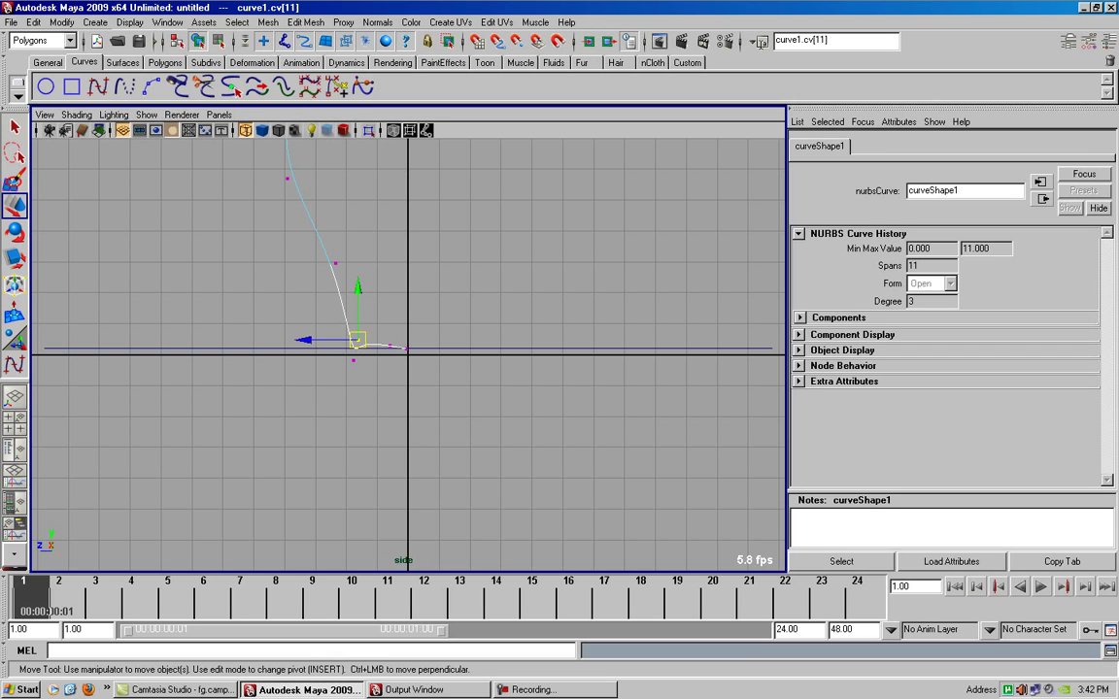
drag(358, 305, 358, 301)
drag(335, 347, 355, 347)
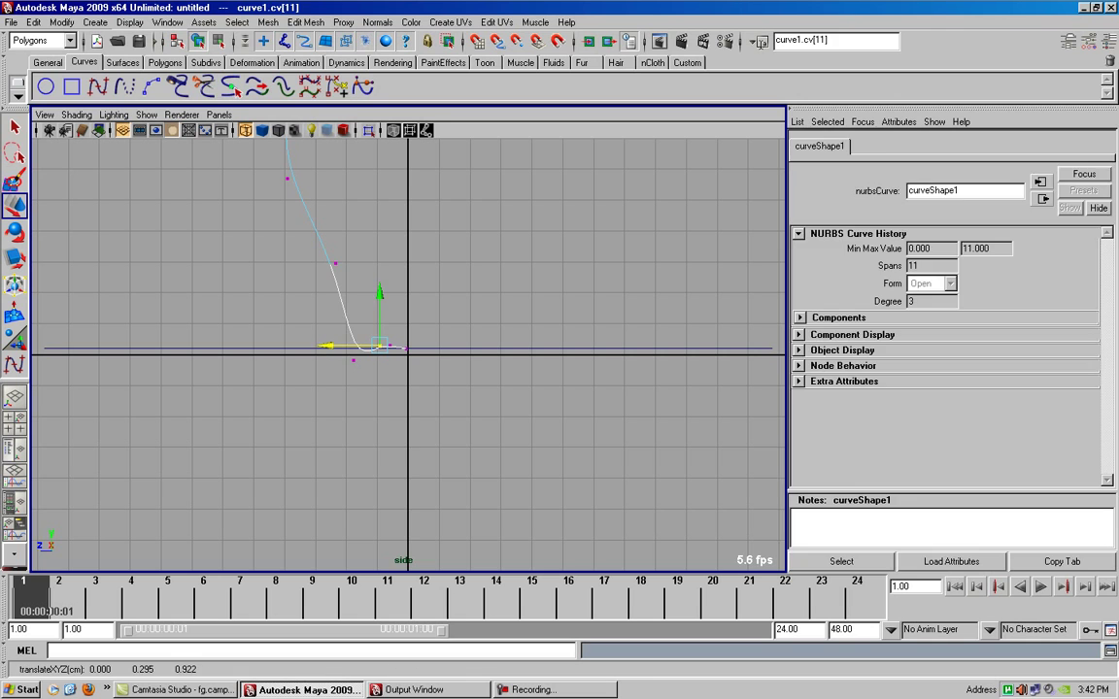
key(Escape)
Step: Move the remaining base CVs so the bottom lies flat along the ground to the origin
click(353, 360)
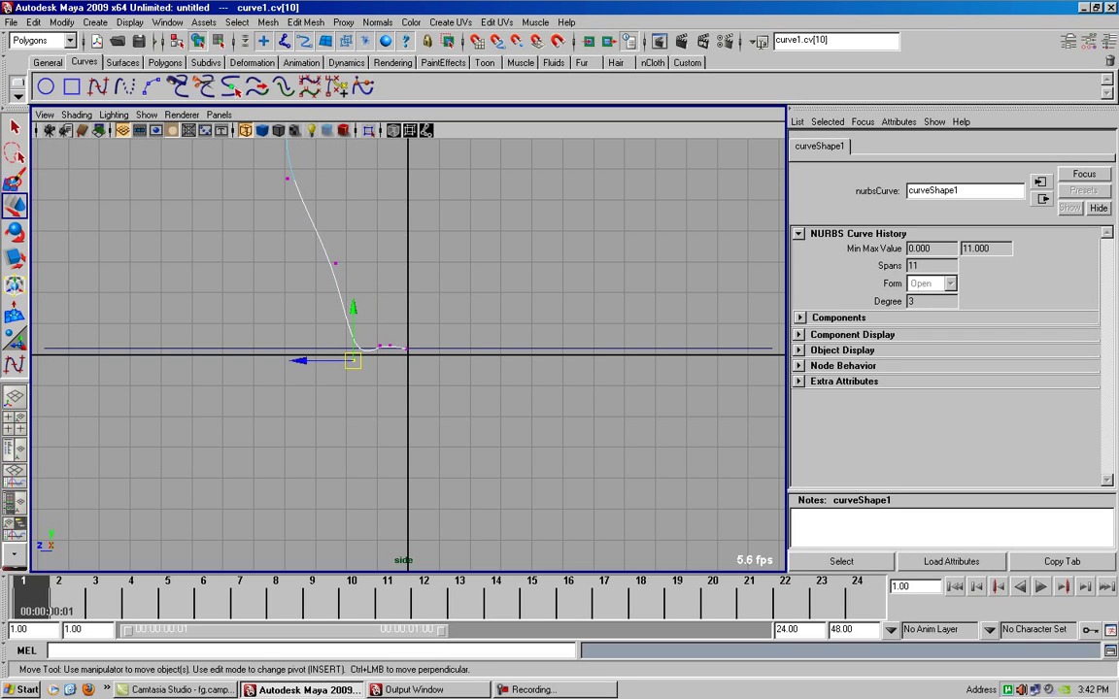
drag(353, 309, 353, 303)
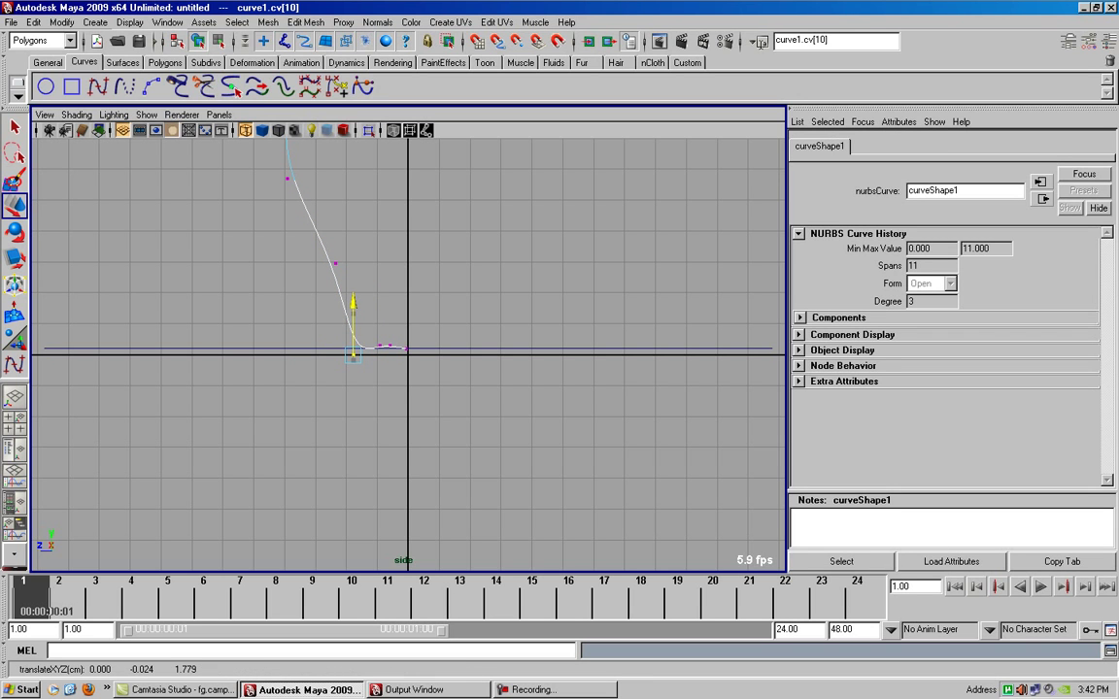
click(388, 346)
drag(340, 346, 345, 346)
scroll(408, 354, up, 1)
scroll(408, 355, up, 1)
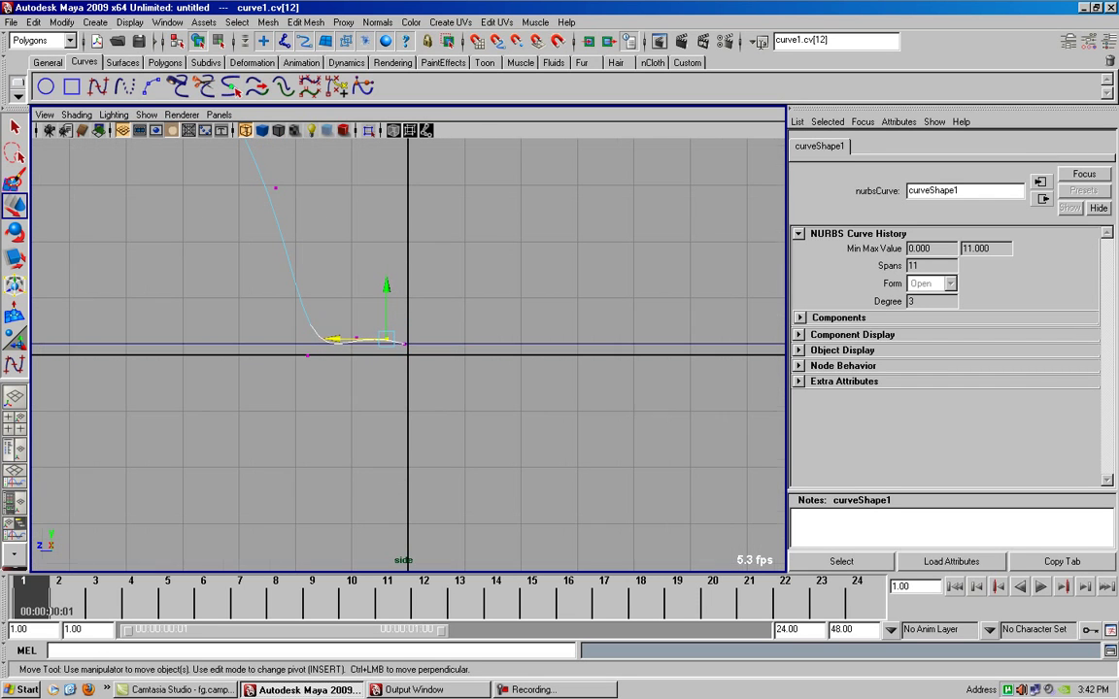
click(405, 342)
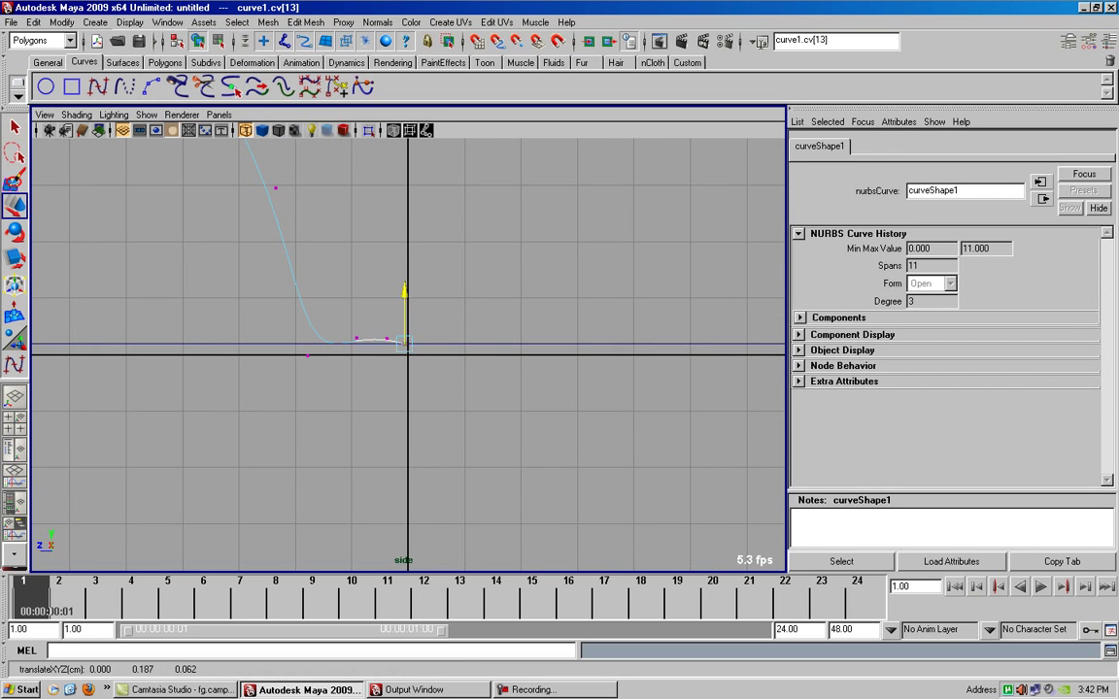
click(374, 340)
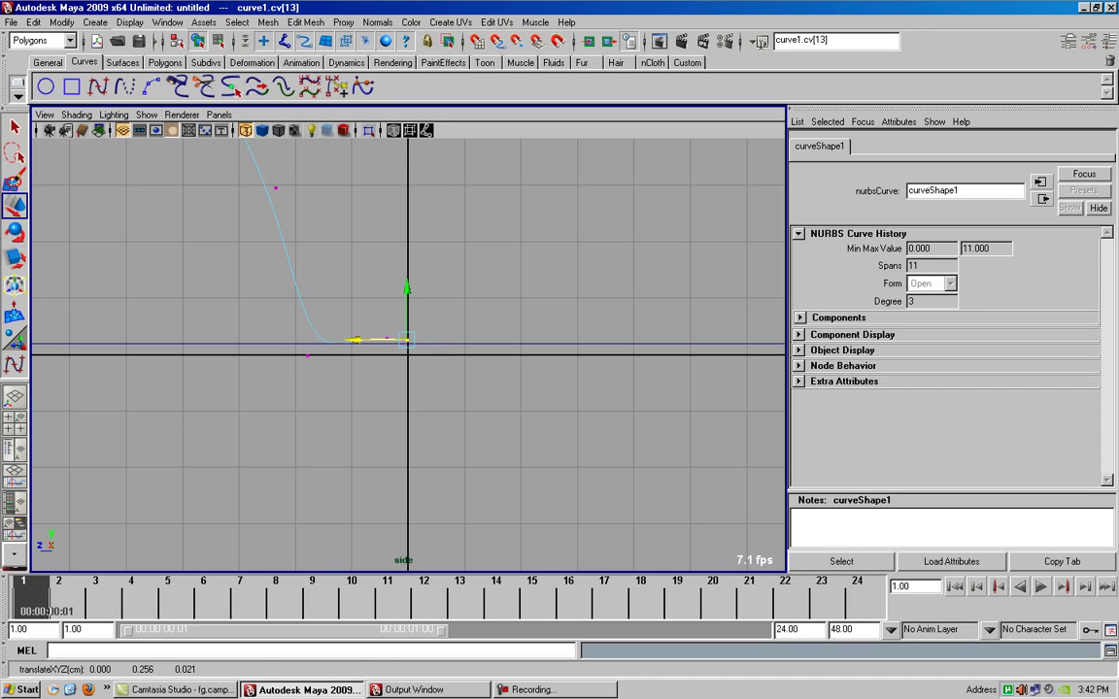
scroll(374, 340, up, 1)
scroll(374, 337, up, 1)
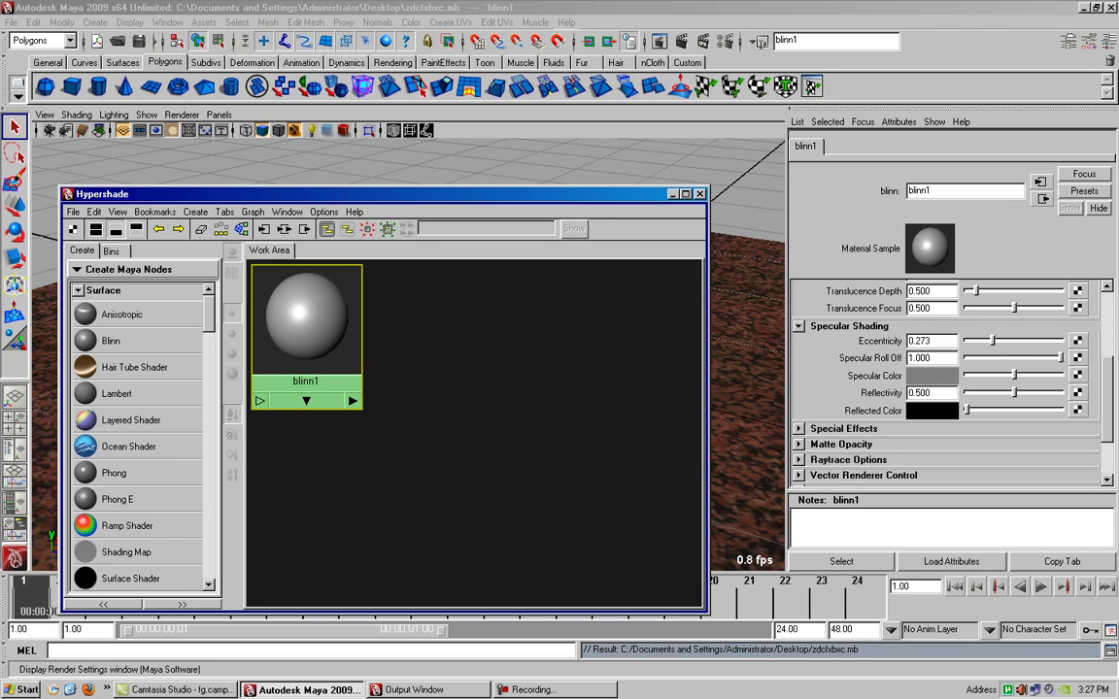
Step: Set edge anti-aliasing to highest quality and enable raytracing with 10 reflections
click(699, 41)
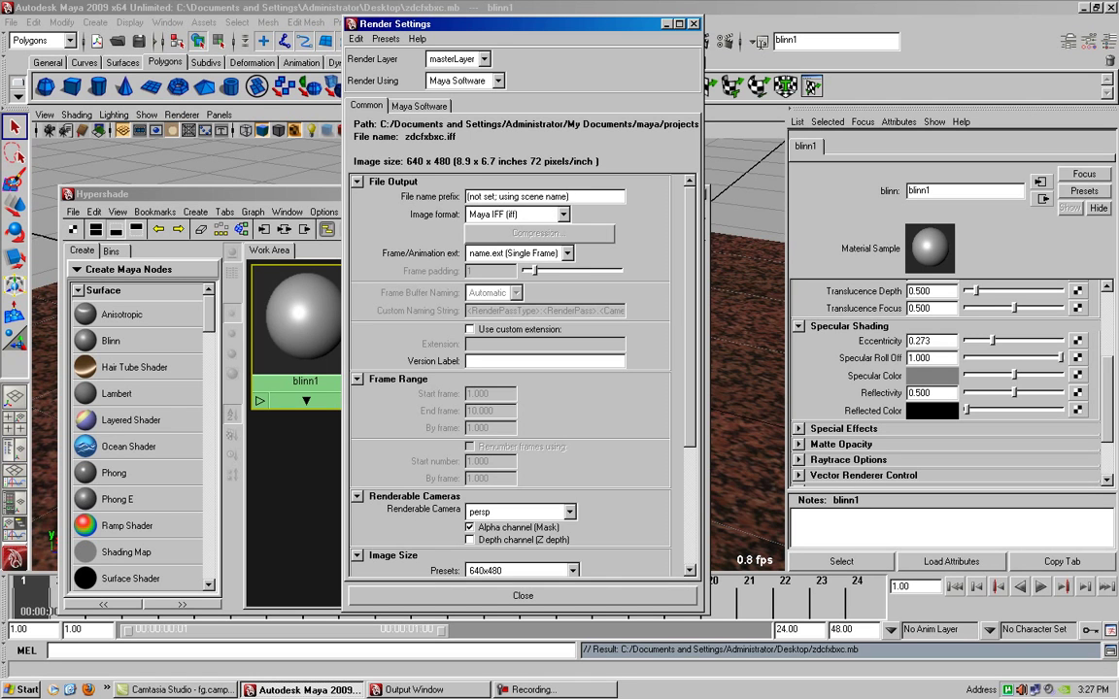
click(418, 105)
click(505, 159)
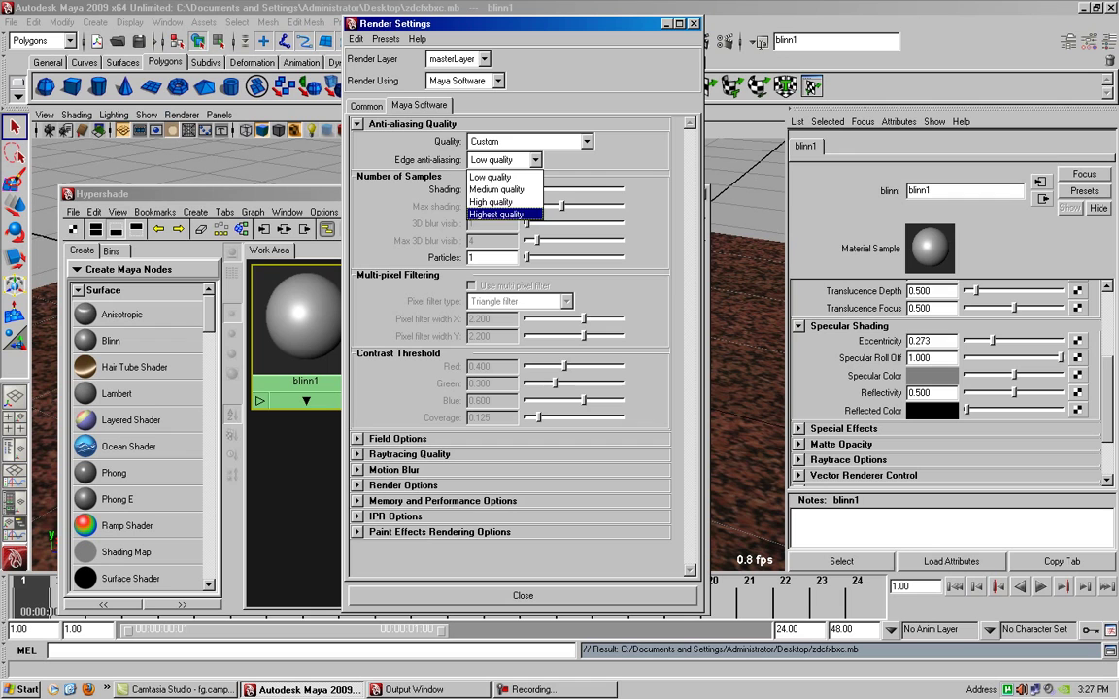
click(452, 197)
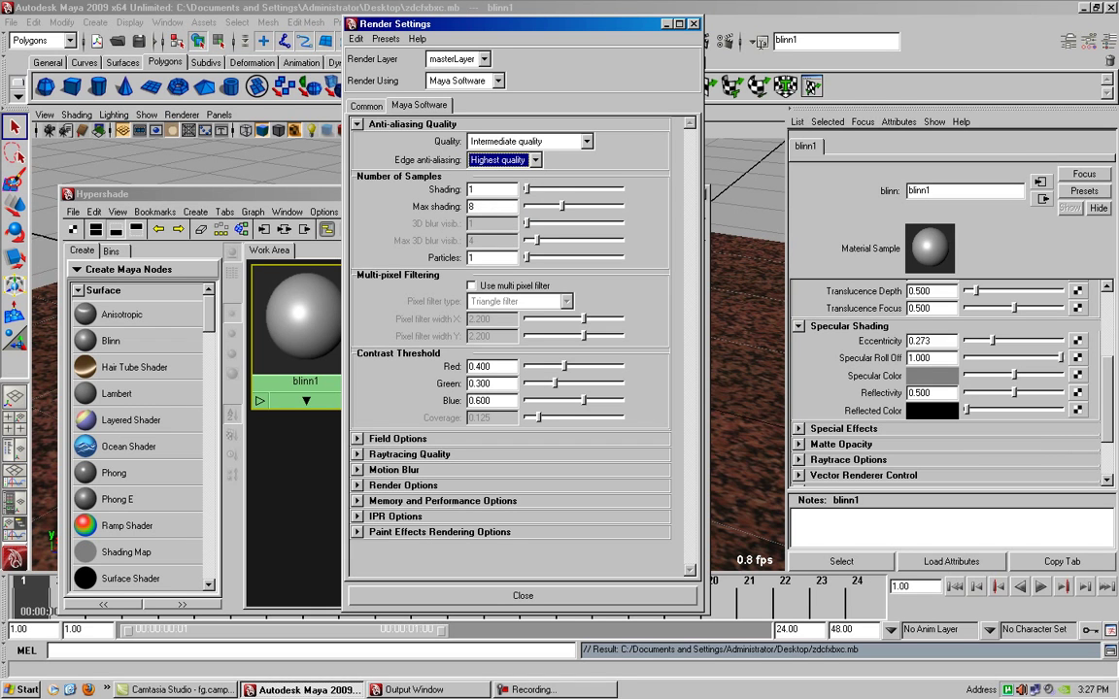
click(409, 454)
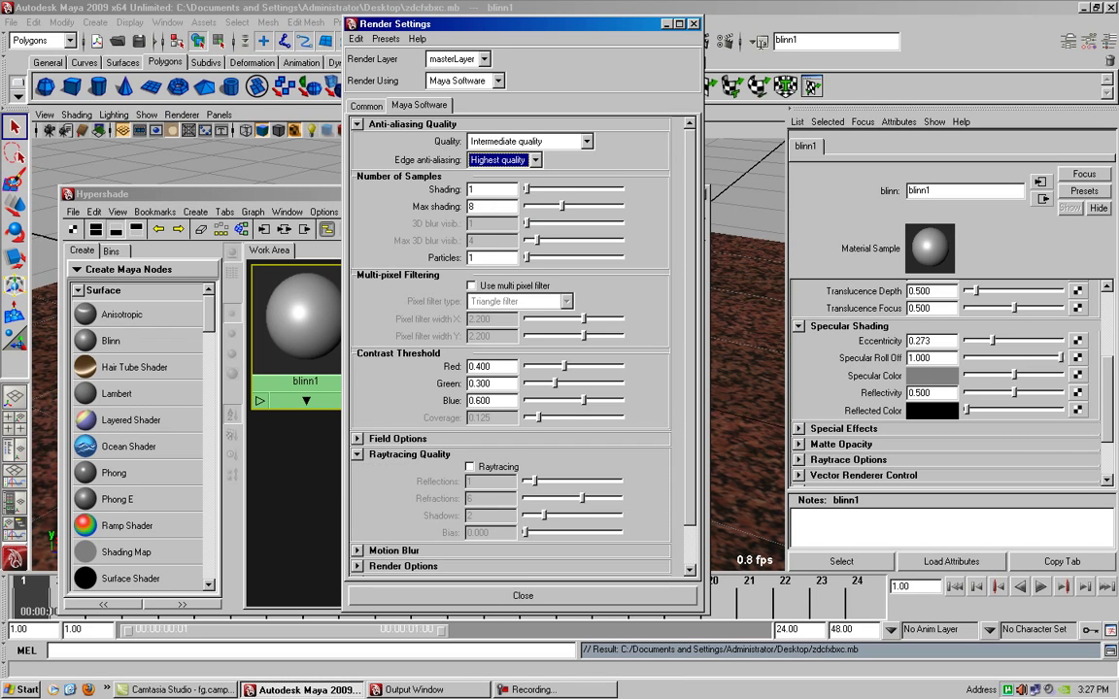
click(471, 467)
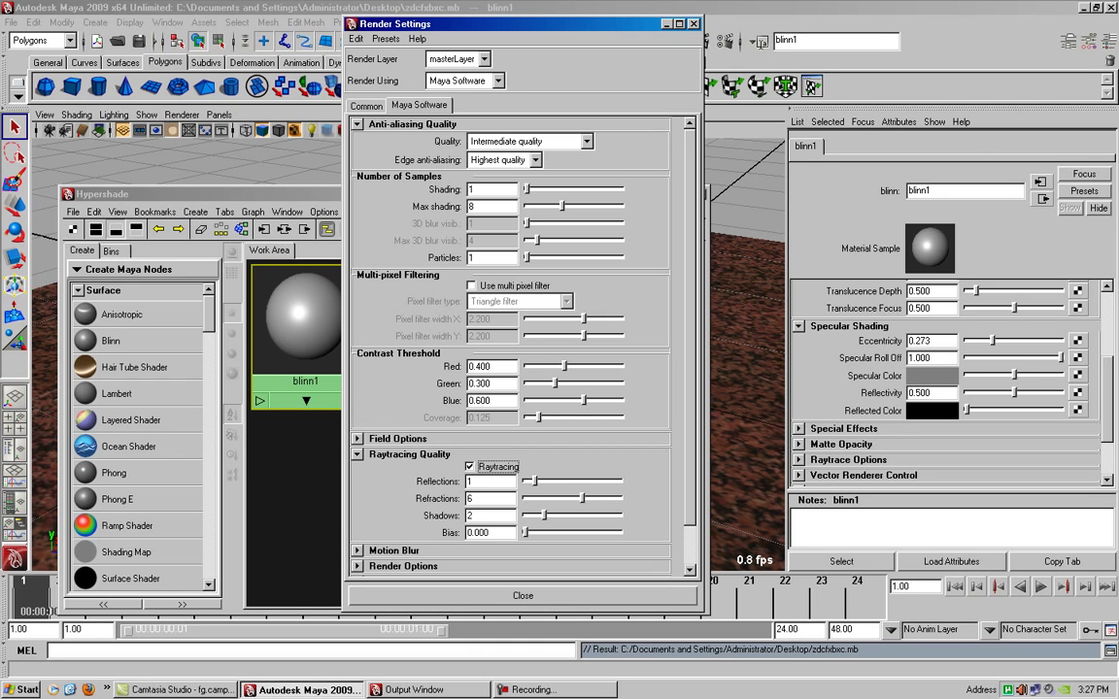
drag(530, 481, 619, 481)
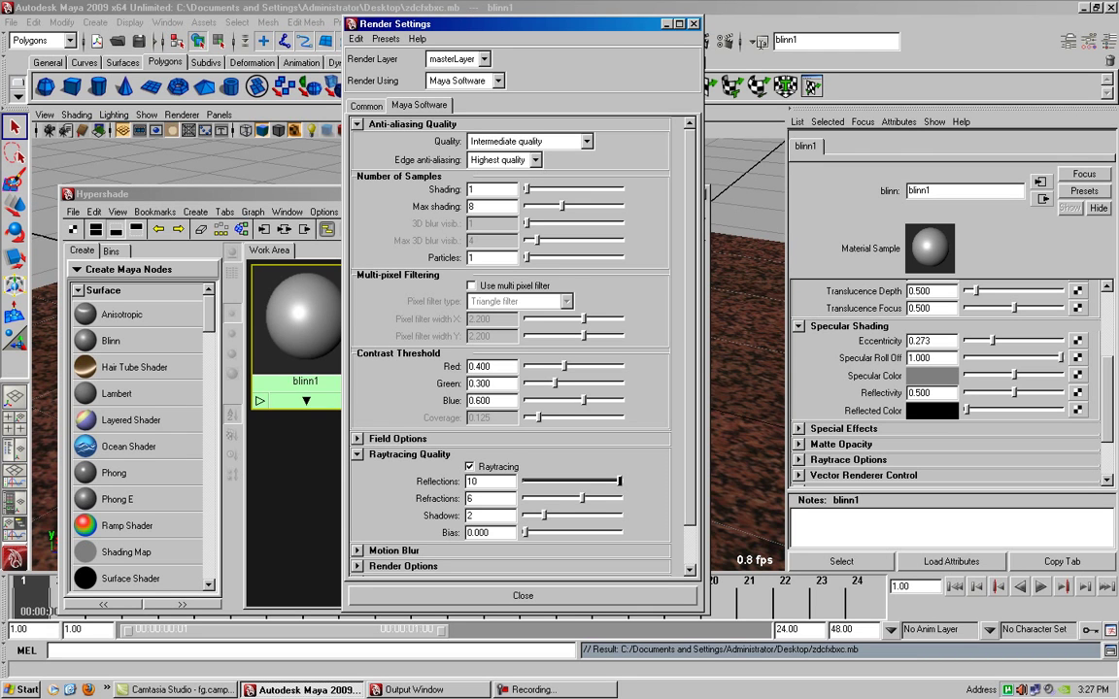
click(523, 595)
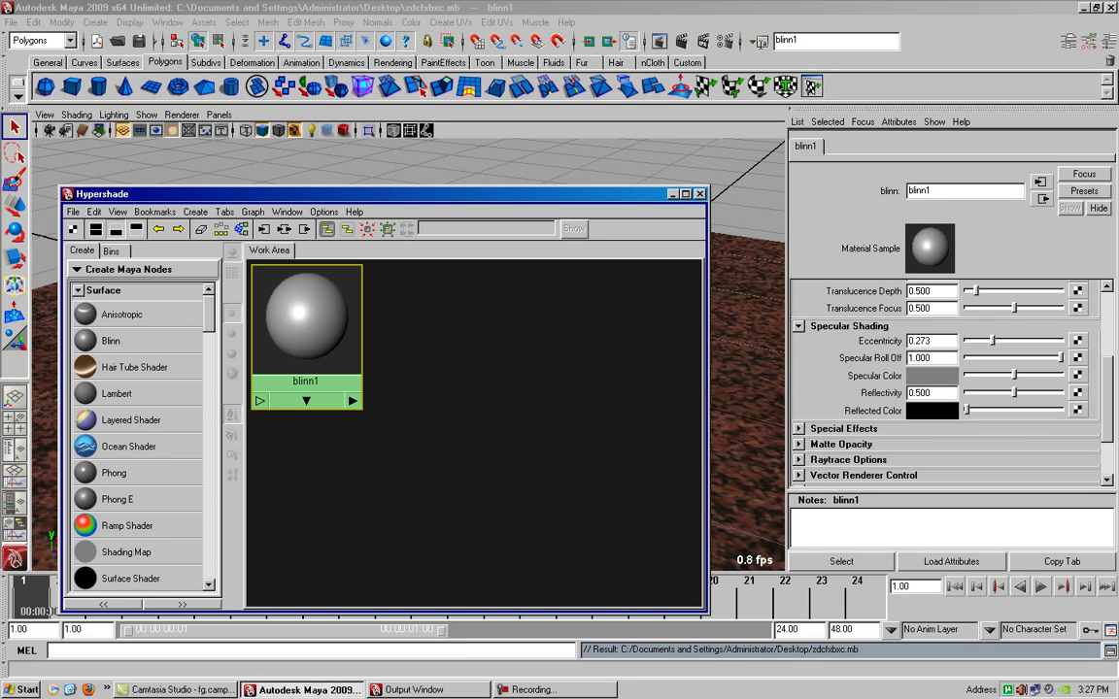
Step: Set blinn1 Reflectivity to 1 and render a test frame
click(931, 392)
text(1)
key(Return)
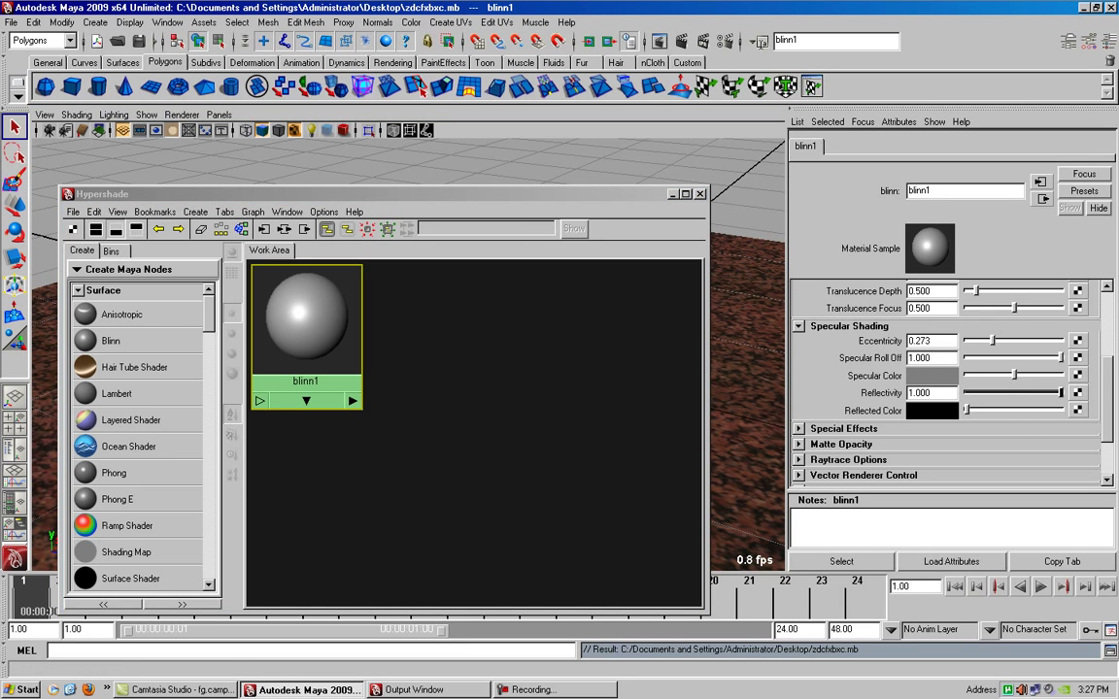
click(609, 40)
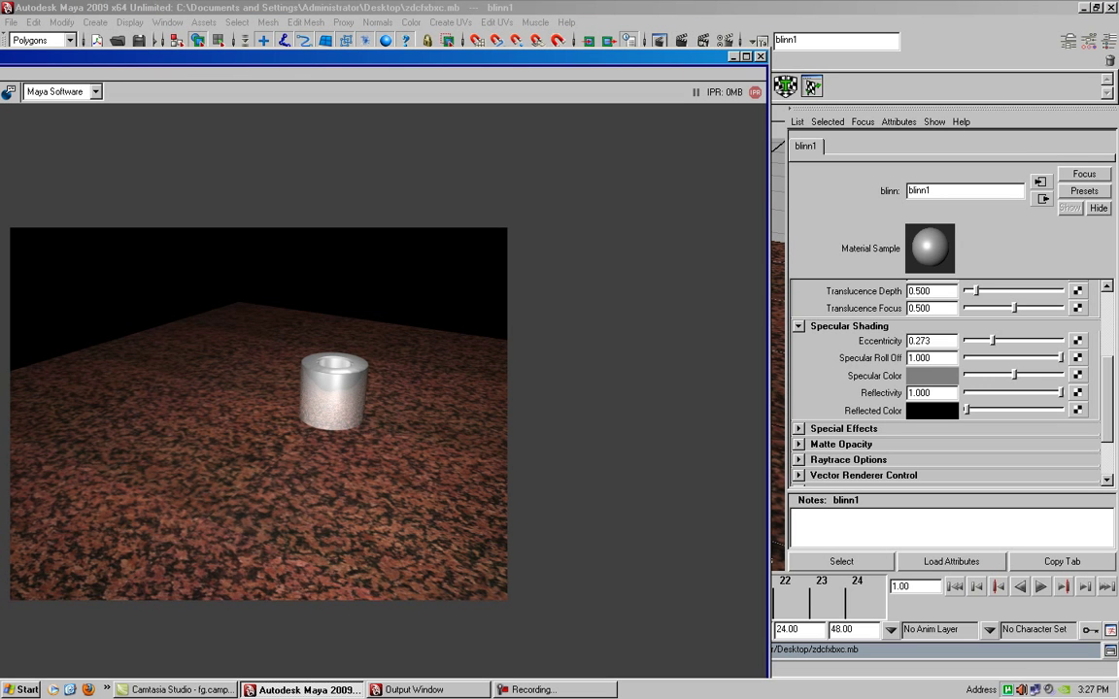
click(761, 57)
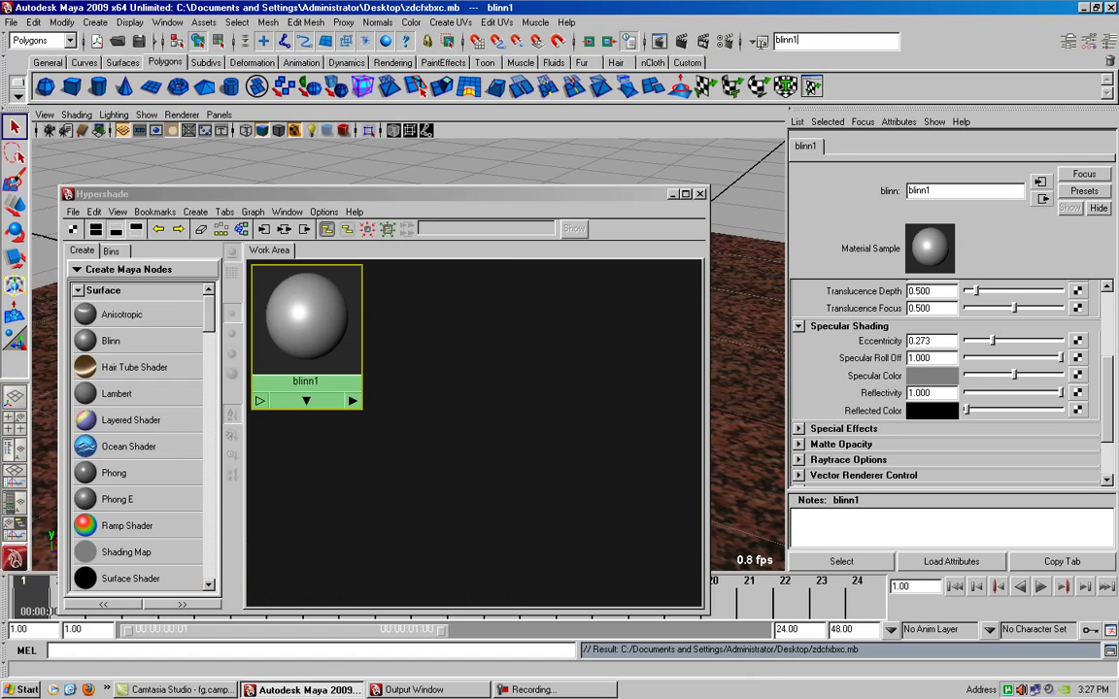
Step: Move the Hypershade window to the screen bottom and render the frame again
drag(292, 193, 375, 552)
scroll(437, 340, up, 3)
scroll(437, 340, down, 3)
scroll(437, 340, up, 2)
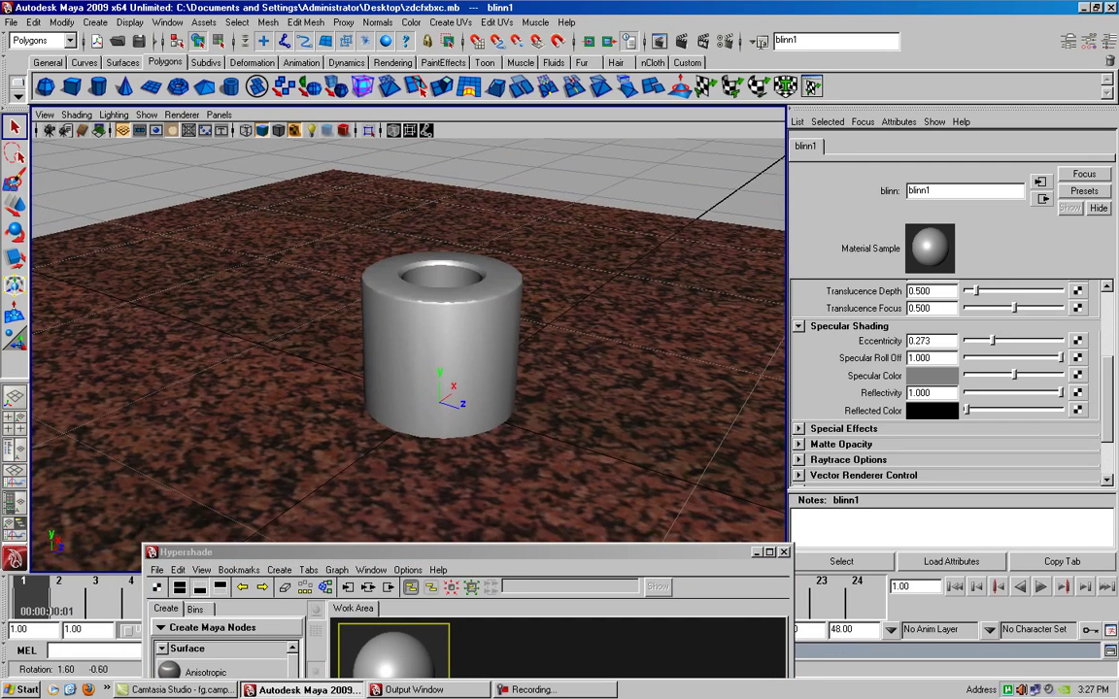
click(588, 39)
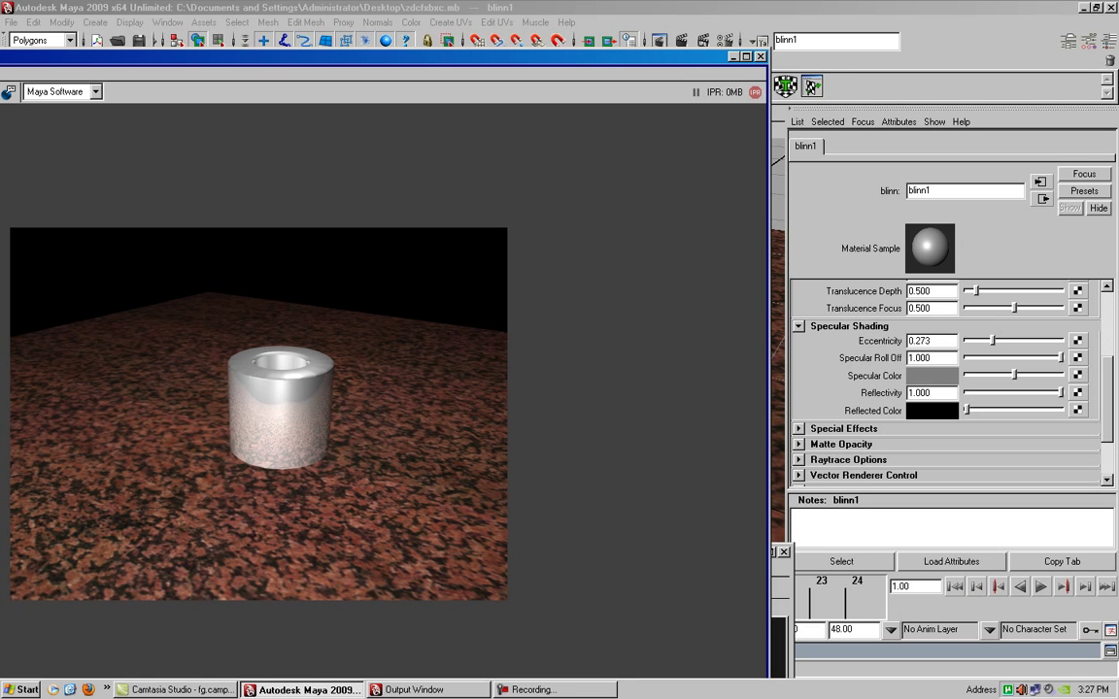
scroll(945, 389, up, 3)
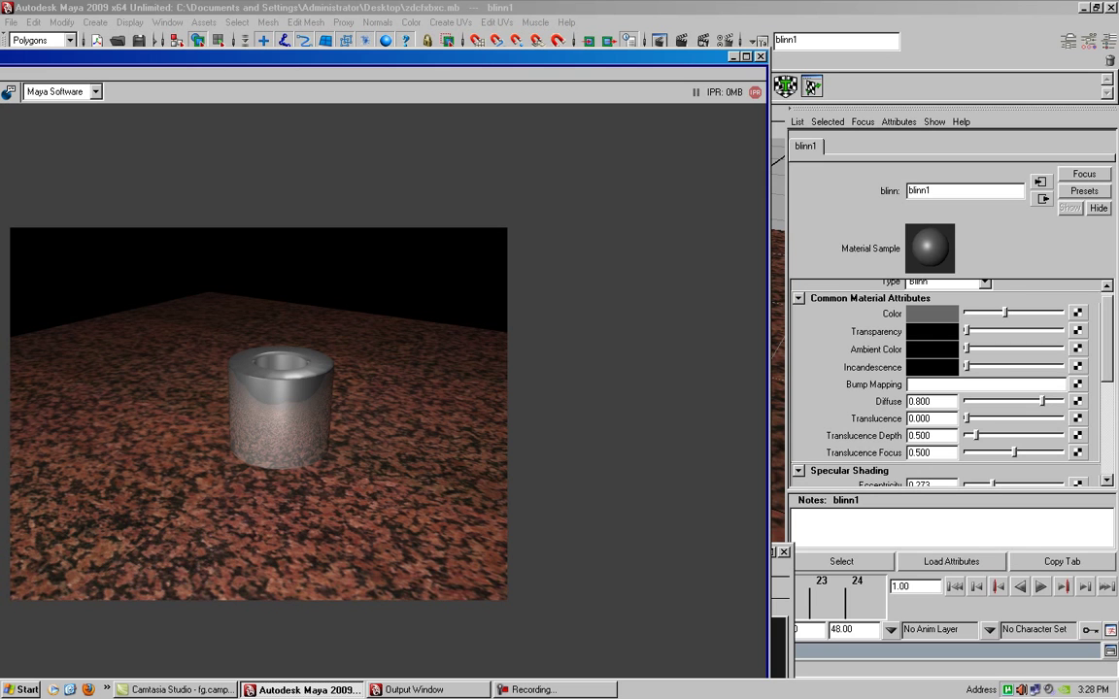
Step: Darken blinn1's base colour and lower its Reflectivity to 0.810
drag(1005, 312, 983, 312)
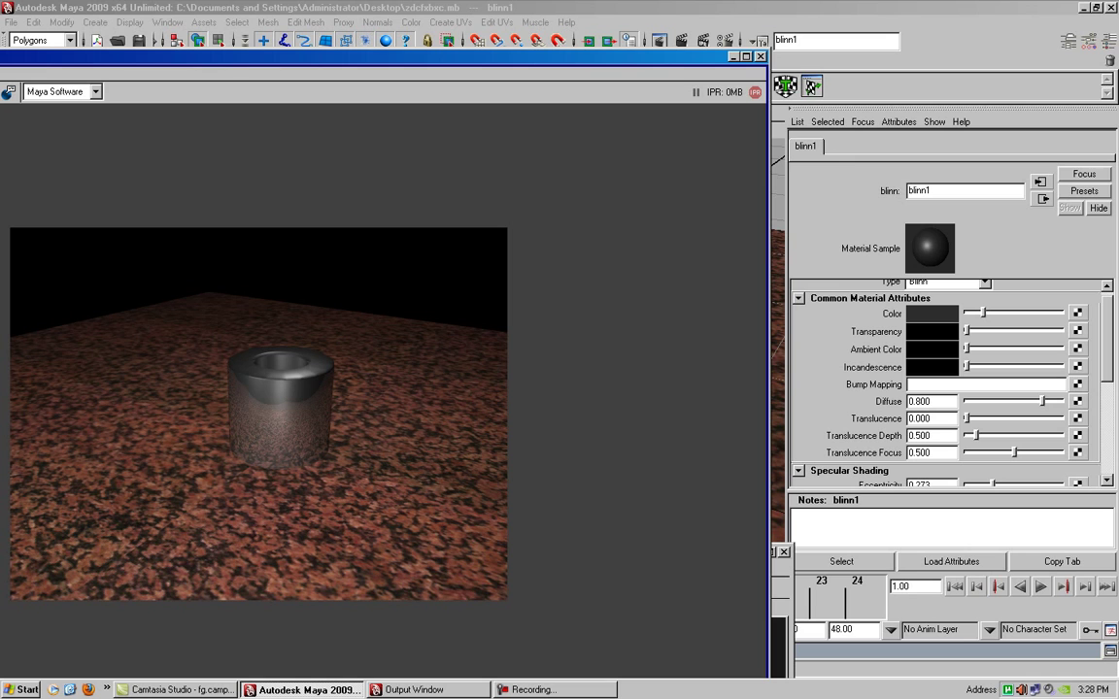
drag(983, 311, 990, 312)
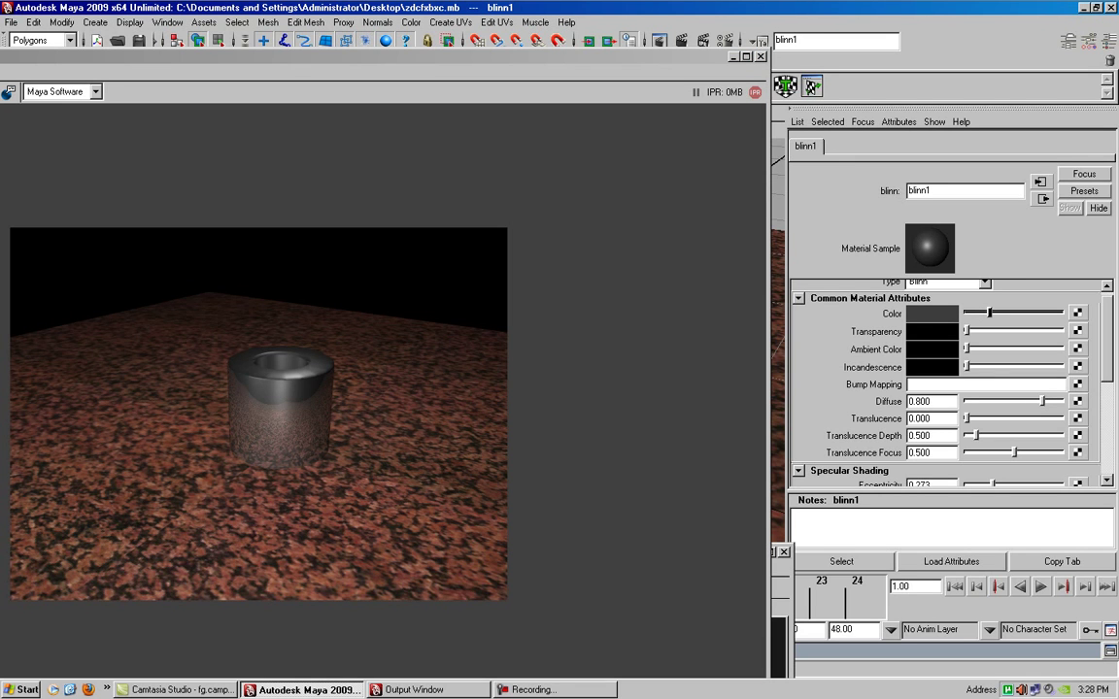
drag(388, 55, 266, 74)
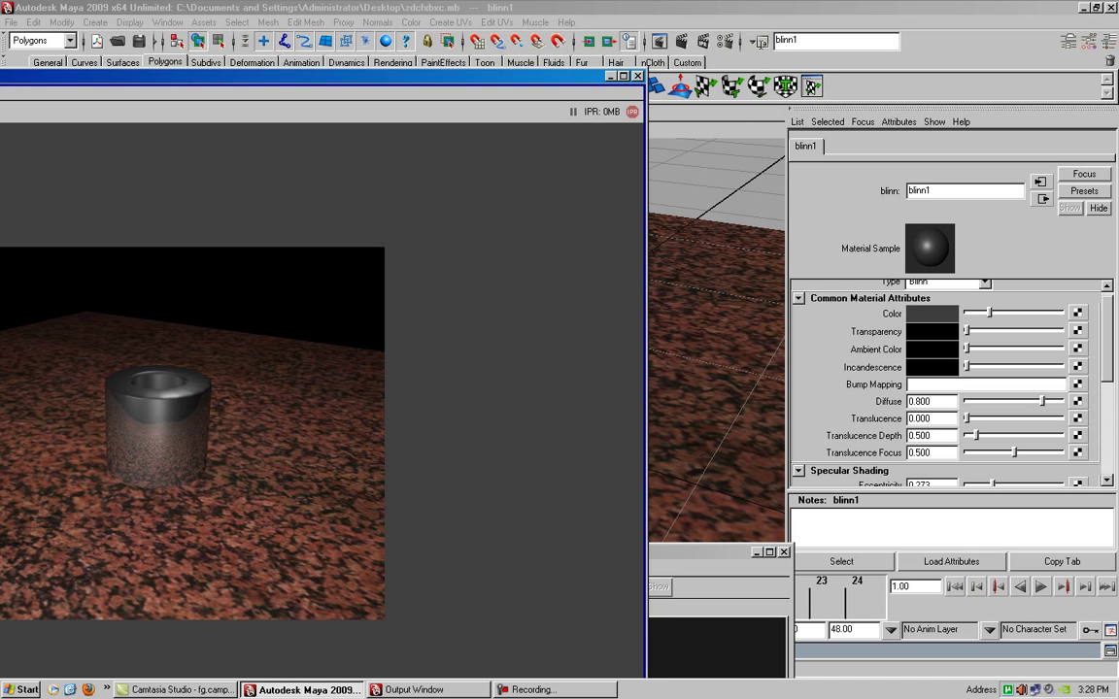
scroll(947, 379, down, 2)
scroll(947, 379, down, 2)
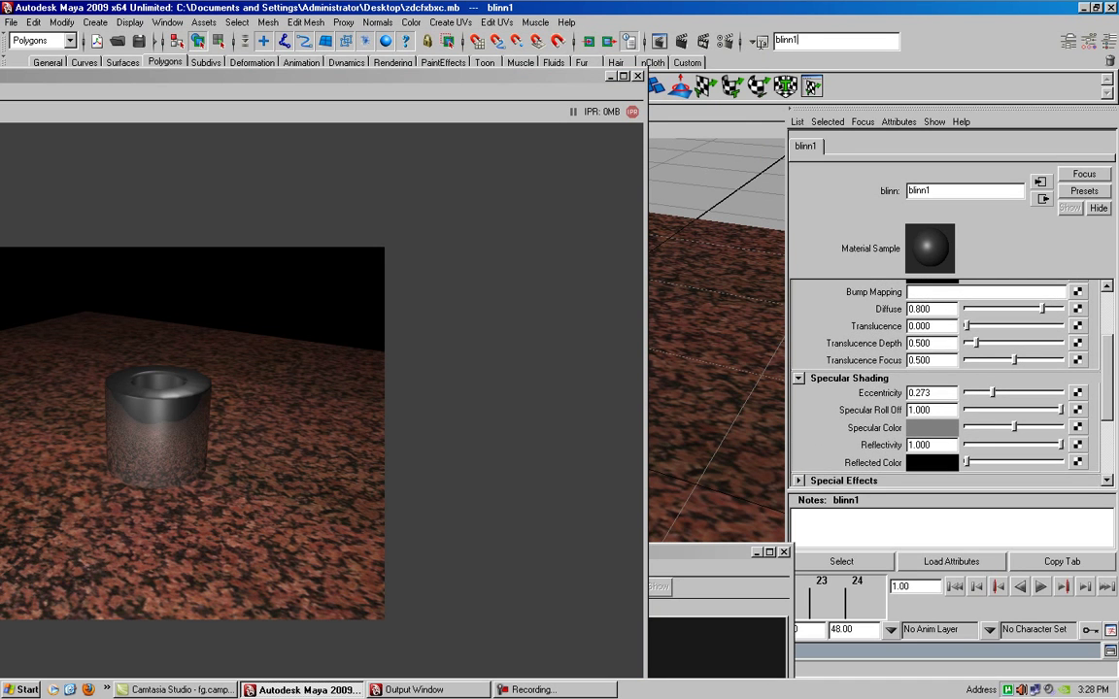
scroll(947, 379, up, 1)
scroll(947, 378, up, 1)
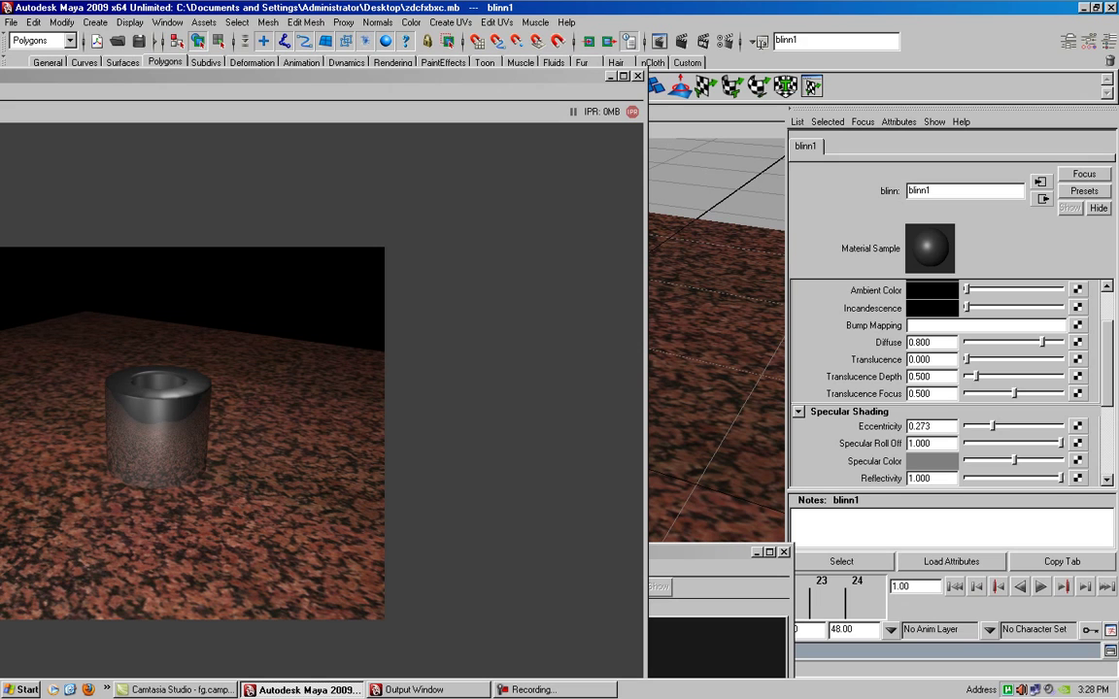
scroll(947, 384, down, 2)
scroll(947, 383, down, 2)
scroll(947, 384, down, 1)
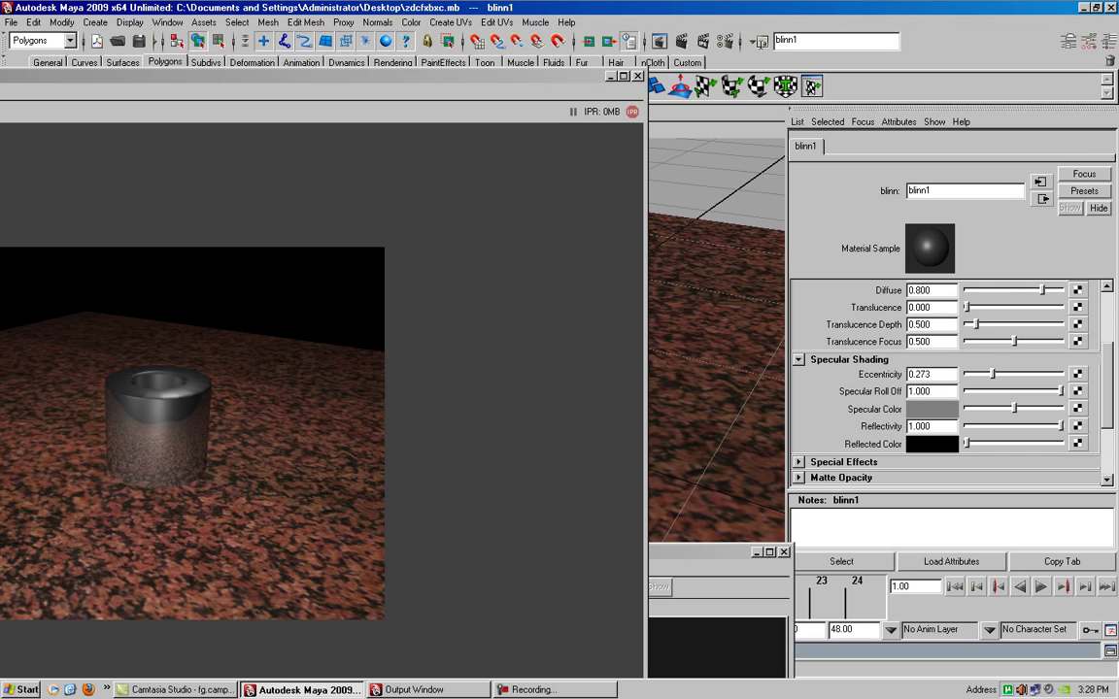
drag(1061, 426, 1045, 426)
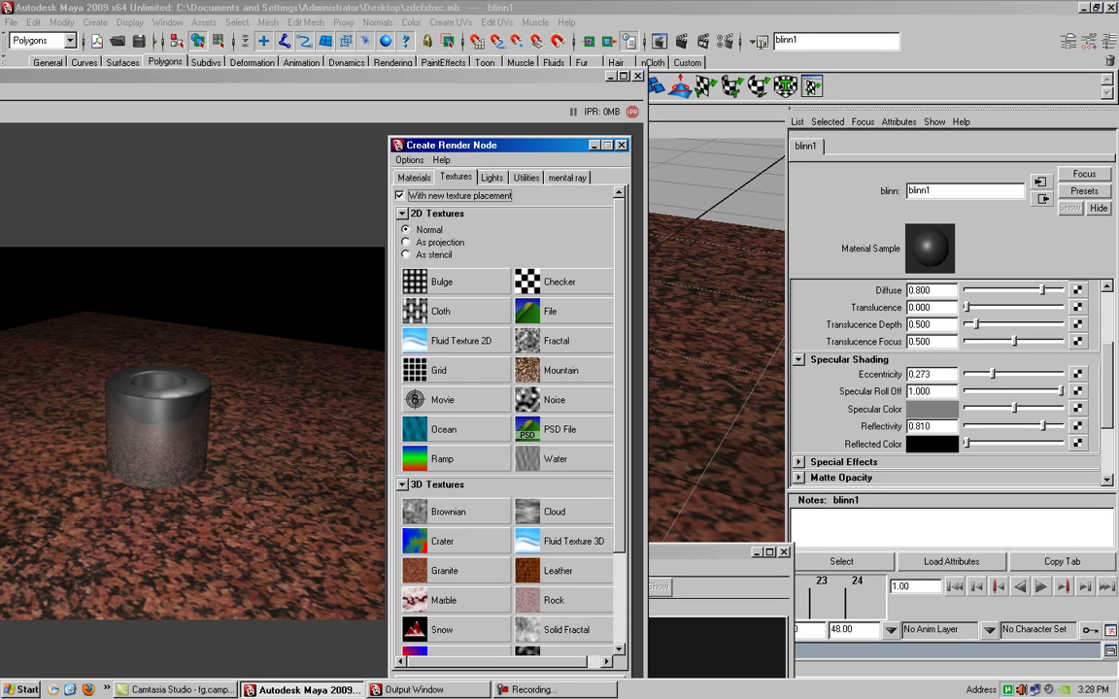
Step: Create a file2 texture whose image is D:\maps\HDRs\KC_outside_hi.hdr
click(550, 311)
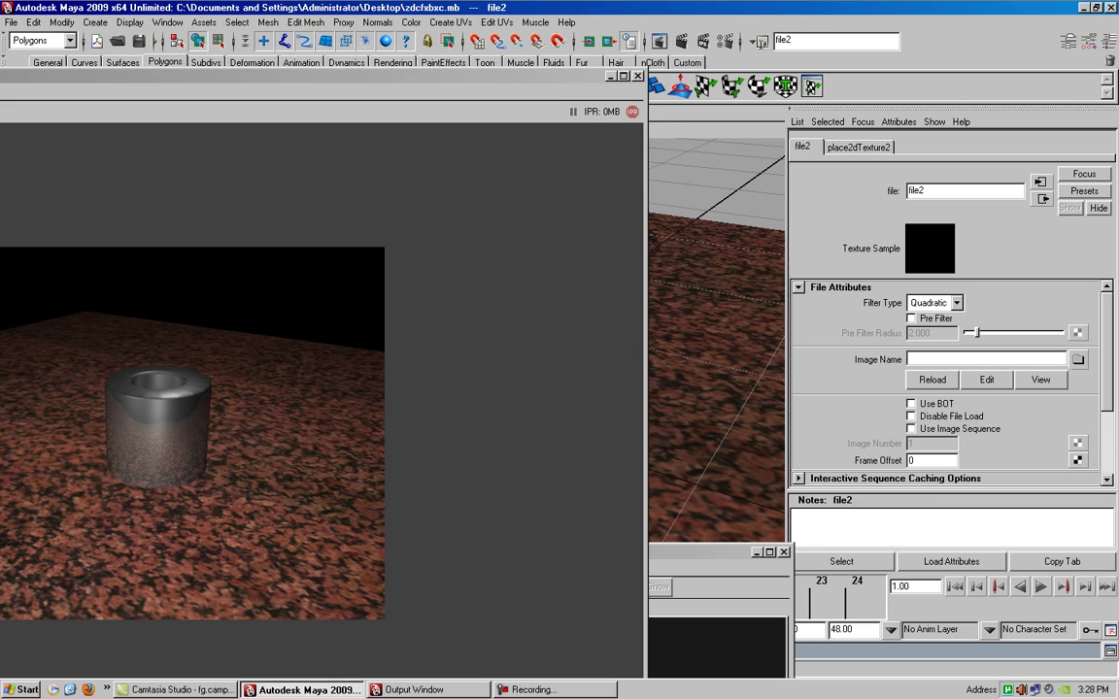
click(1078, 360)
click(601, 270)
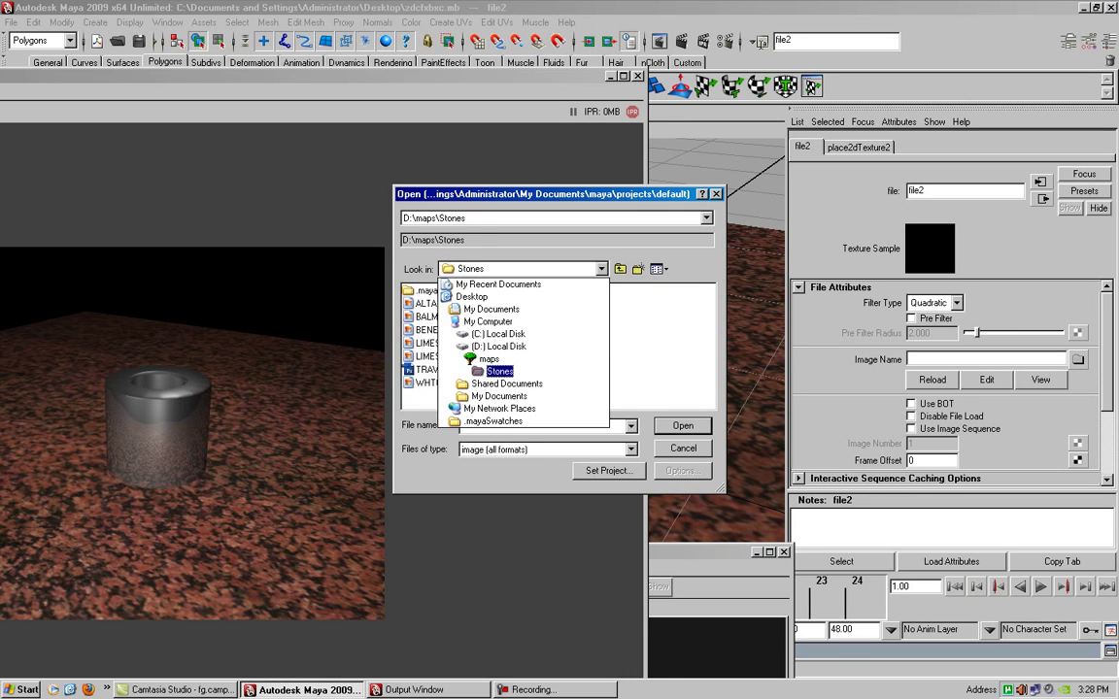
click(461, 355)
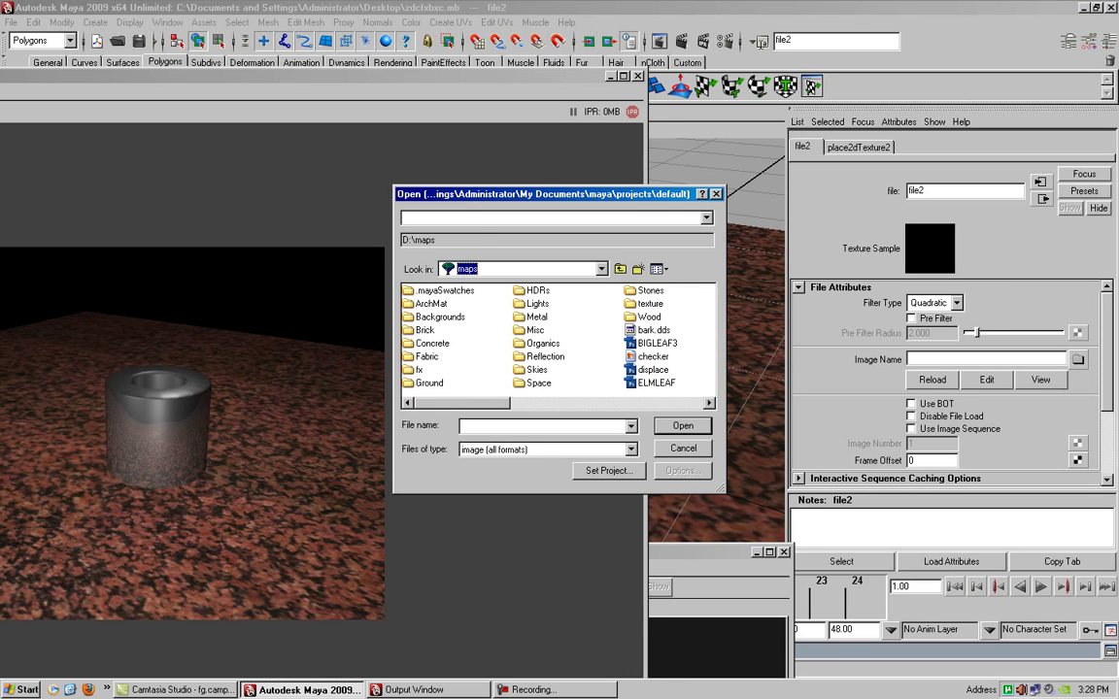
double_click(532, 290)
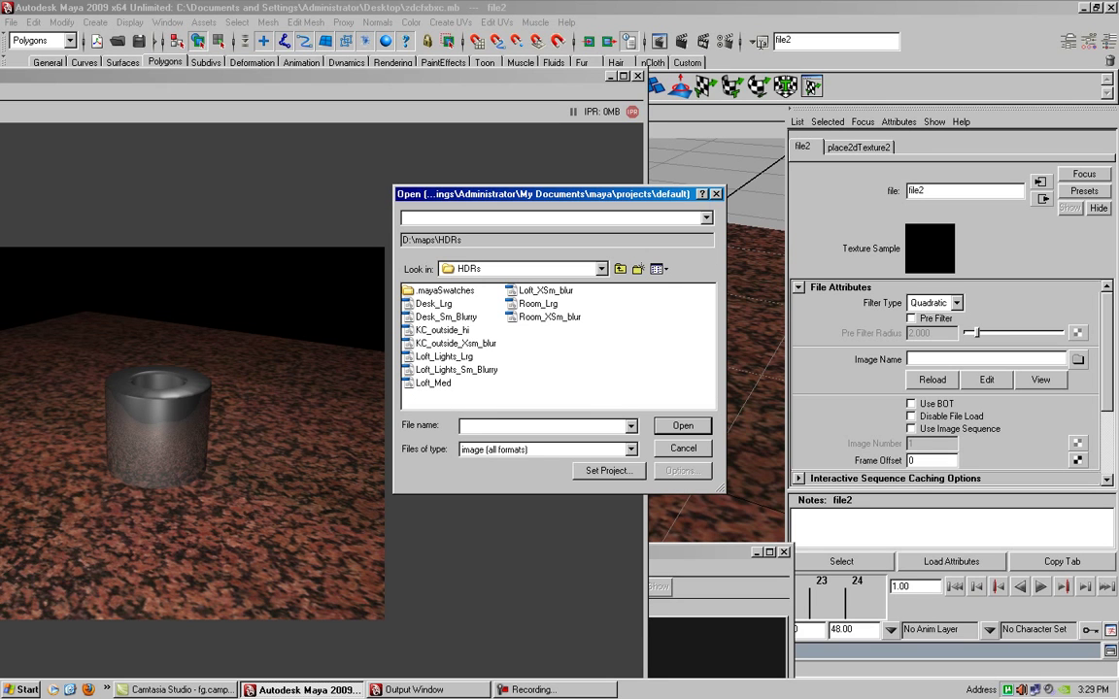
click(442, 330)
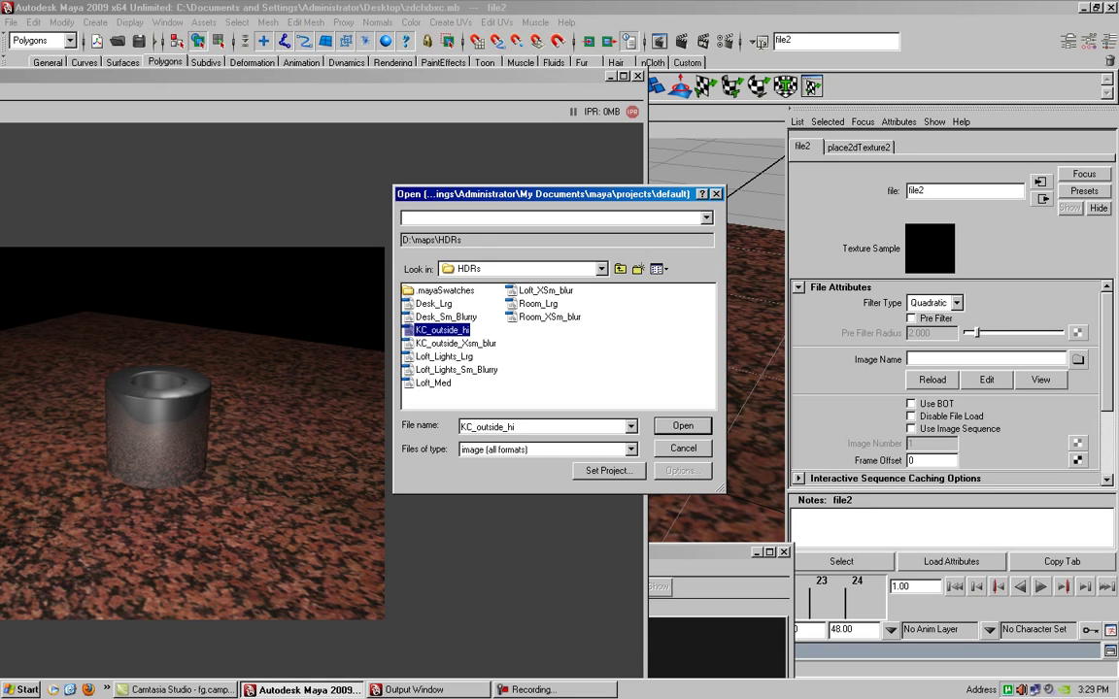
click(446, 316)
double_click(442, 330)
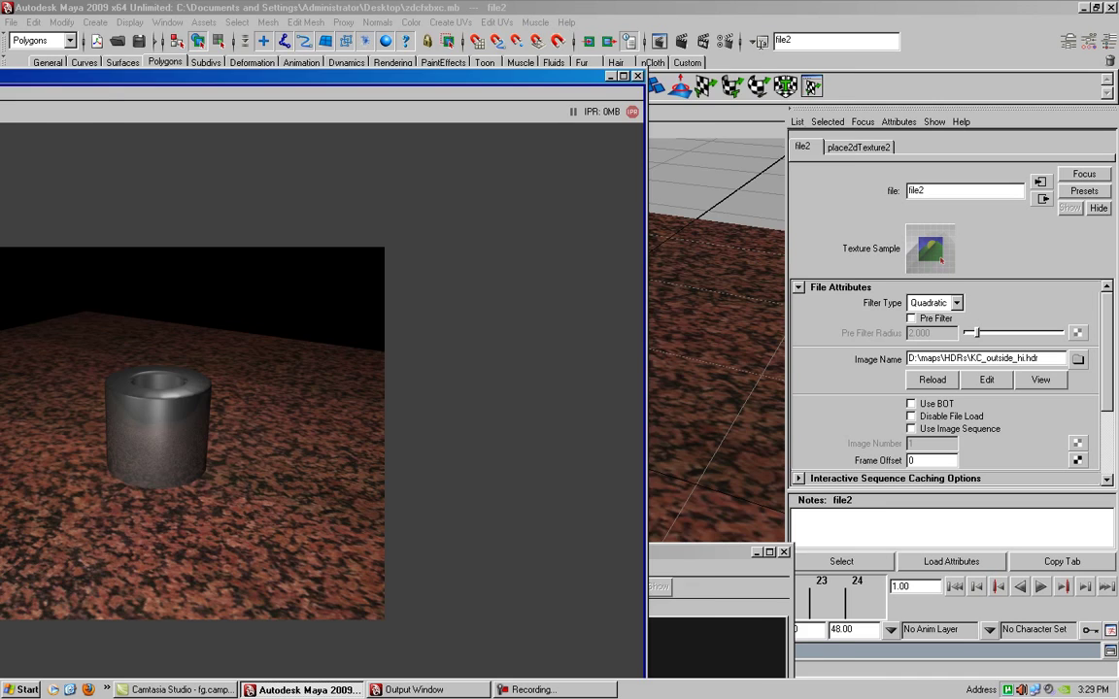
drag(645, 70, 880, 11)
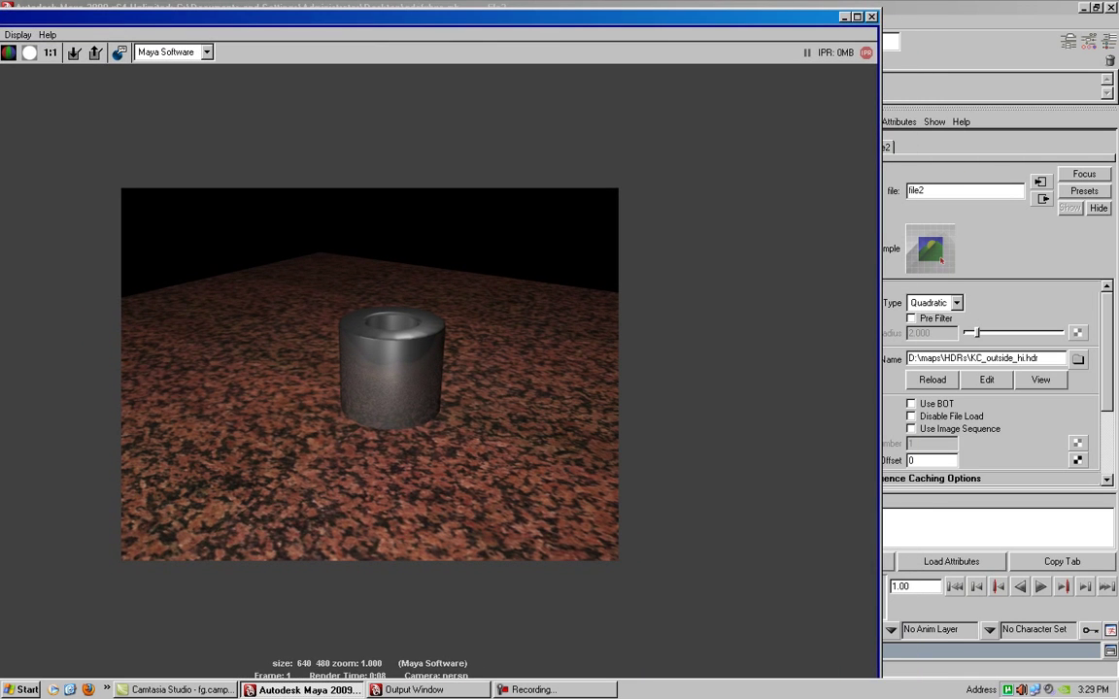
Step: Close the render preview and rearrange the shading network windows to reach the file2 node
click(872, 16)
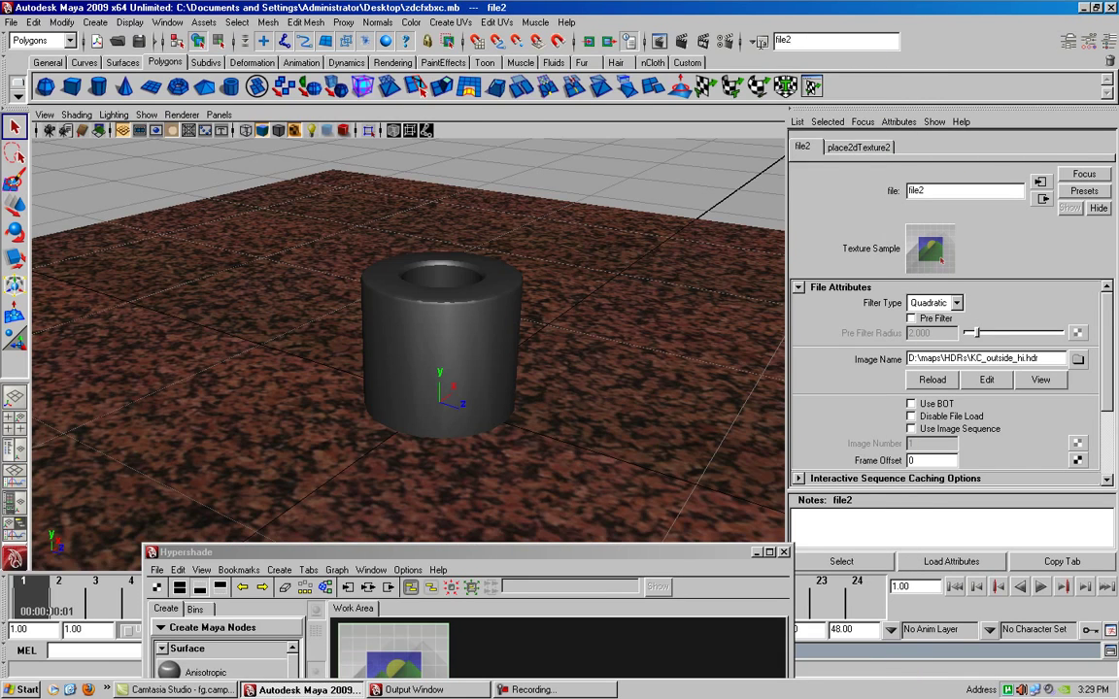
alt+drag(408, 340, 456, 320)
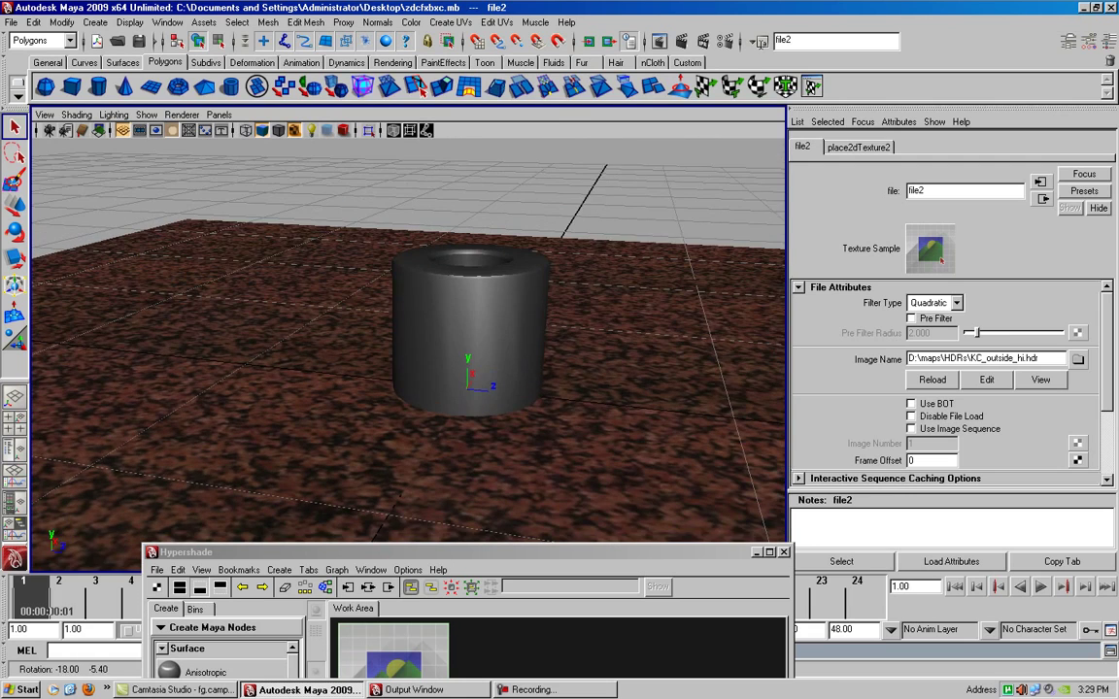
drag(340, 552, 194, 458)
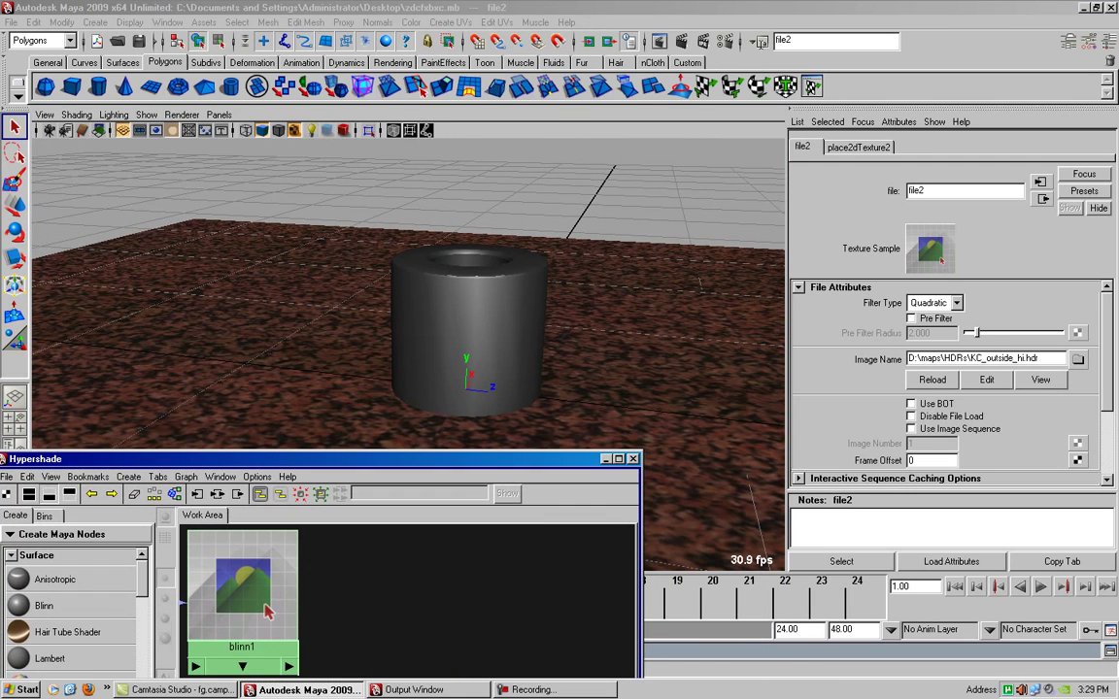
drag(269, 610, 471, 617)
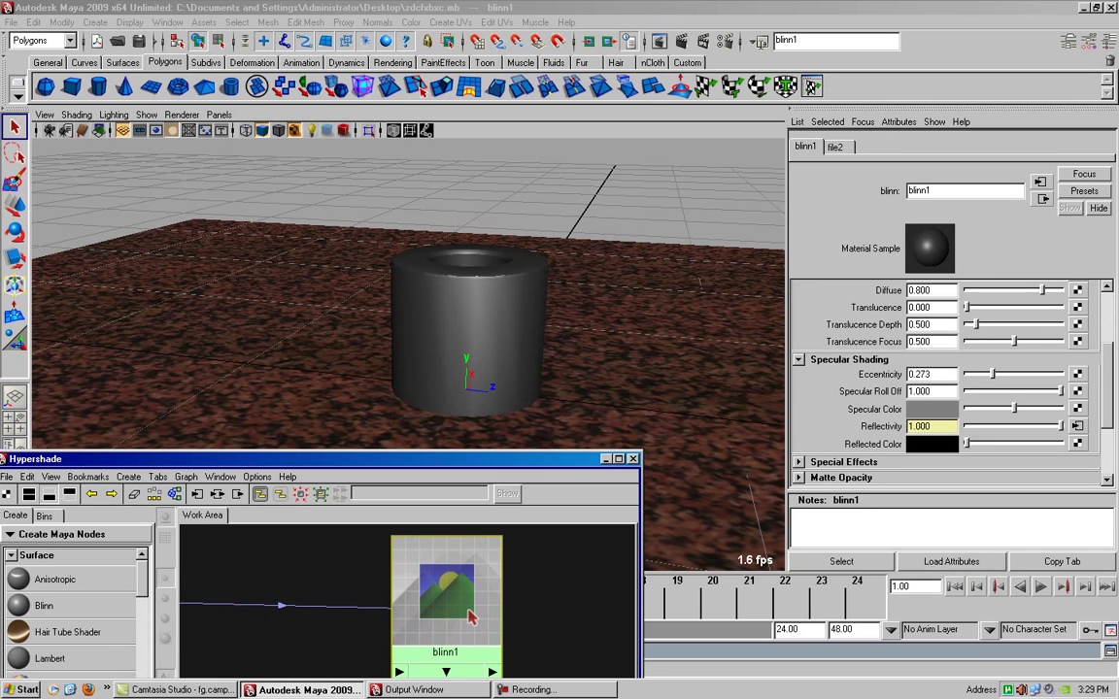
scroll(469, 618, up, 3)
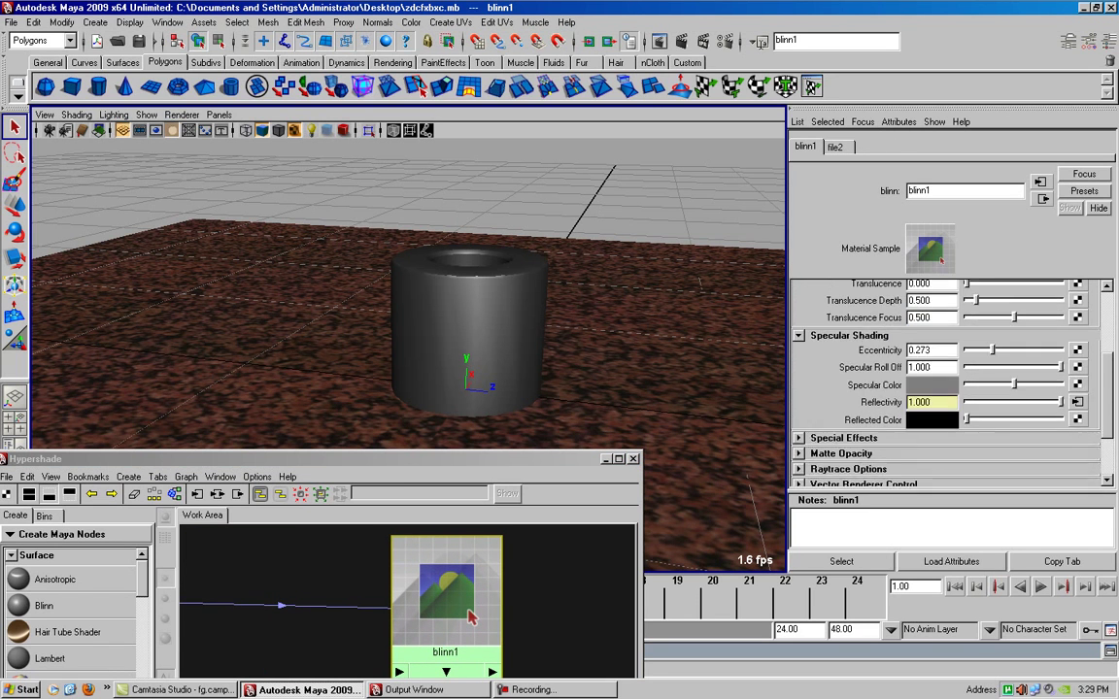
Step: Swap file2's image to KC_outside_Xsm_blur.hdr and test-render the cylinder
click(469, 617)
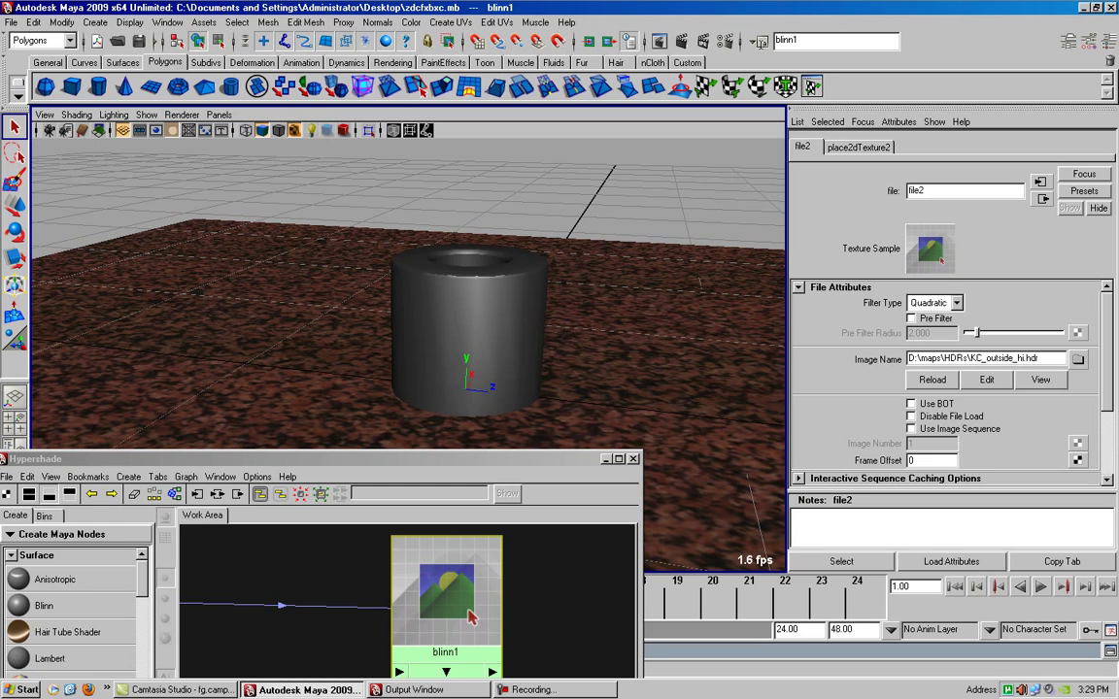
double_click(469, 618)
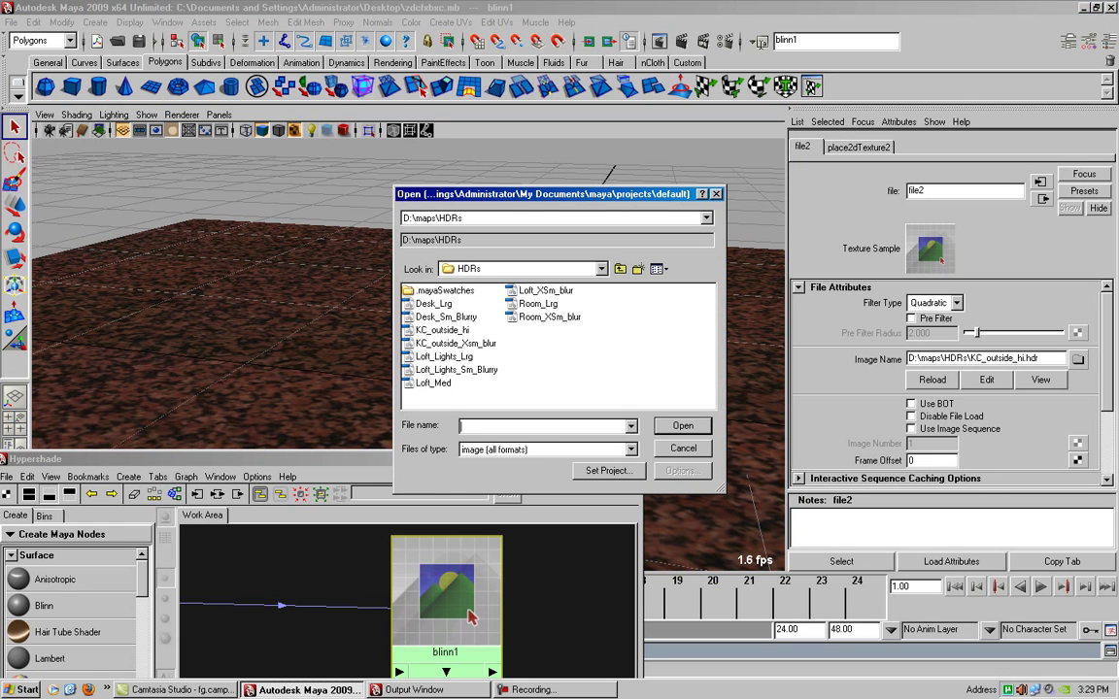
key(Return)
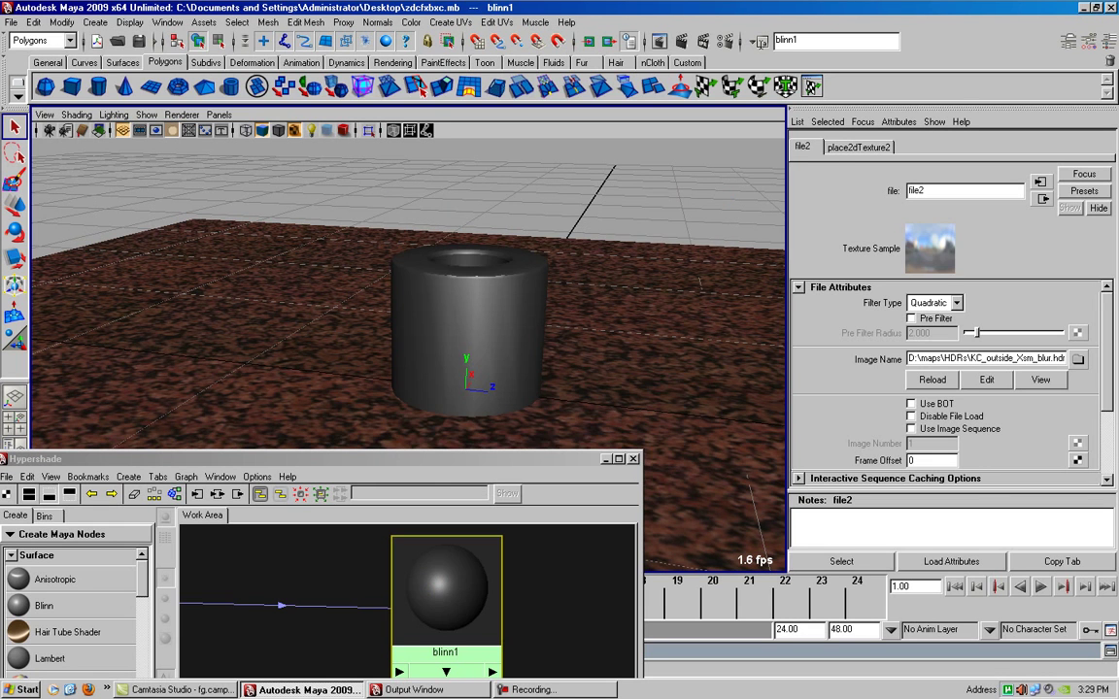
click(630, 40)
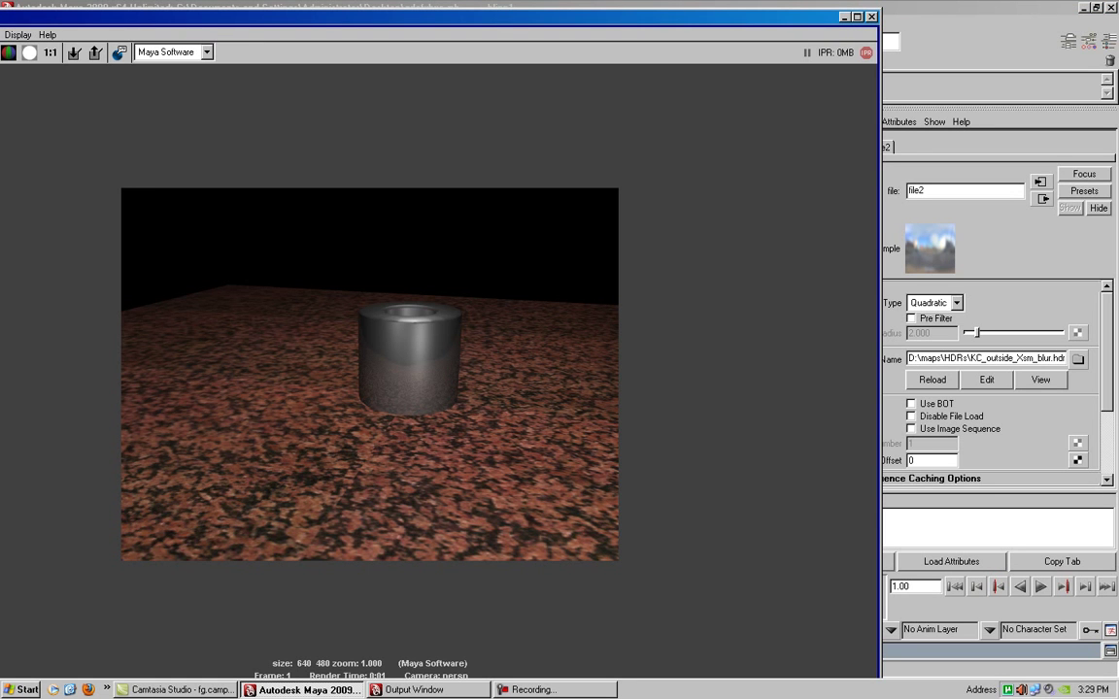
click(871, 16)
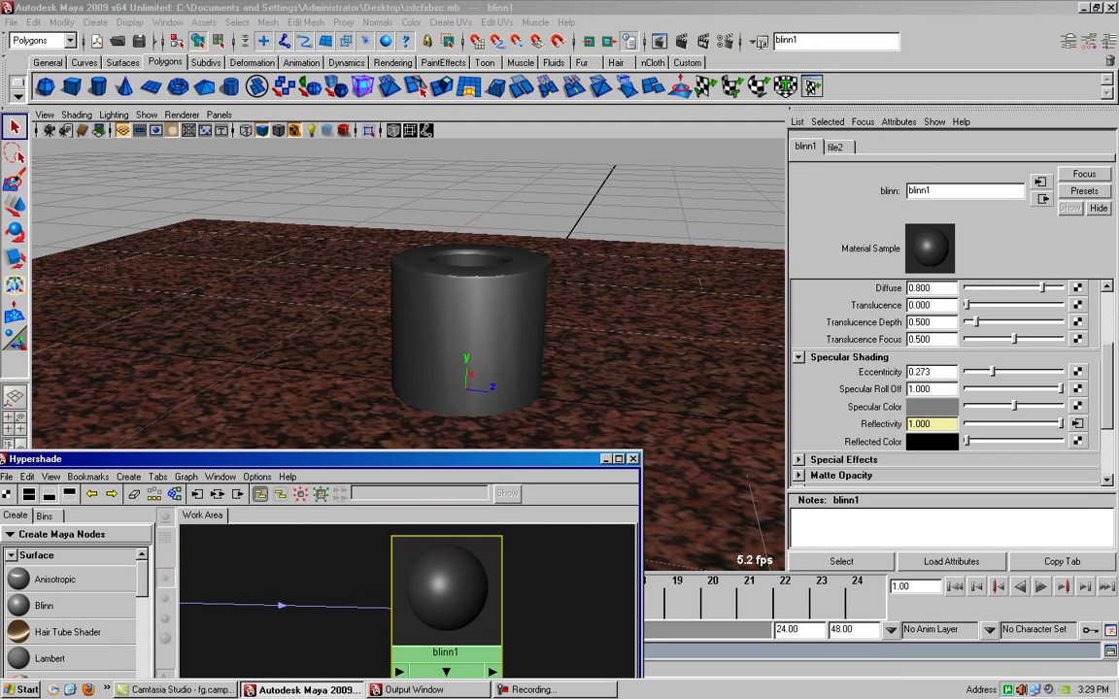
Step: Break file3's connection to blinn1's Specular Color and re-render the cylinder
scroll(947, 384, down, 2)
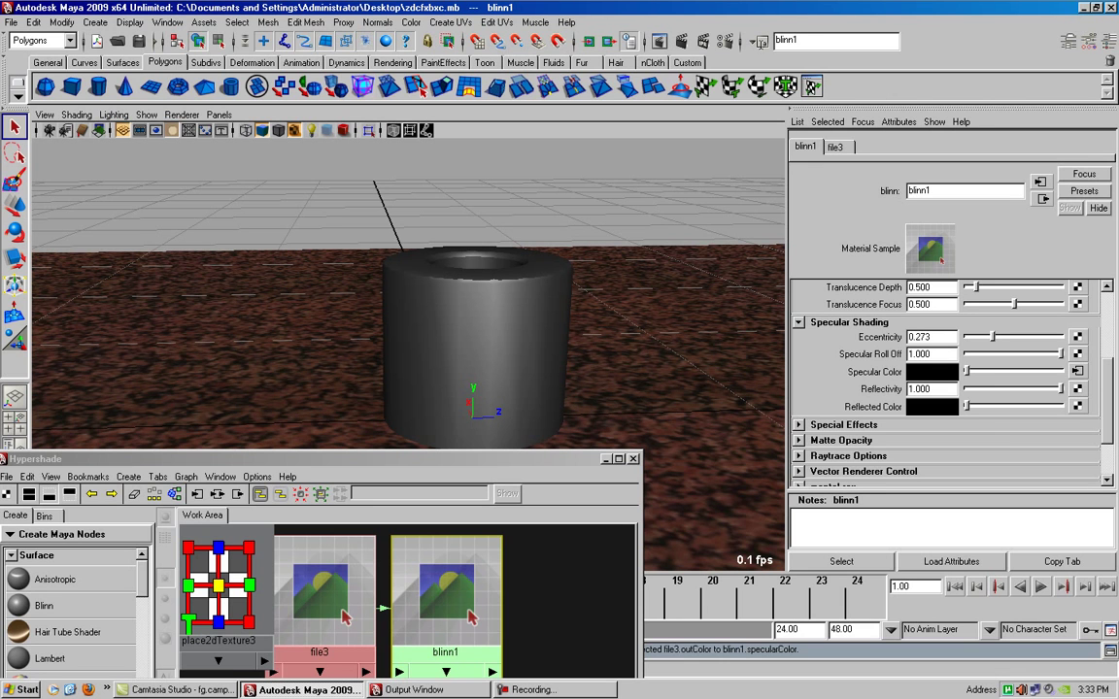
mouse_move(292, 459)
mouse_down()
mouse_move(426, 284)
mouse_move(365, 247)
mouse_up()
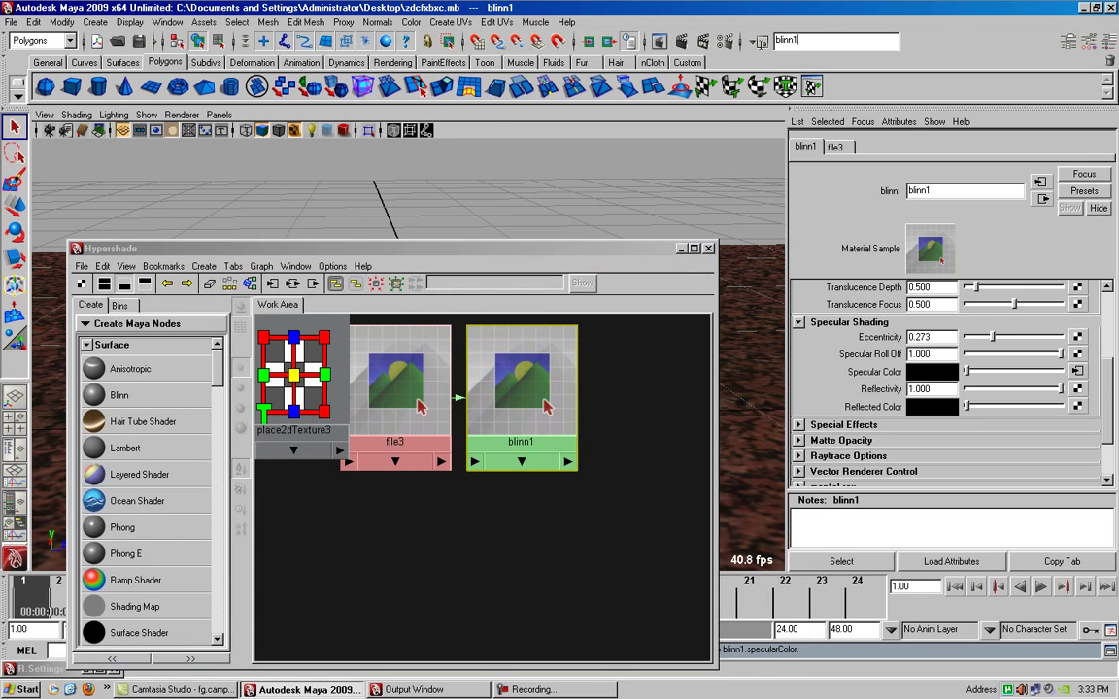
right_click(855, 372)
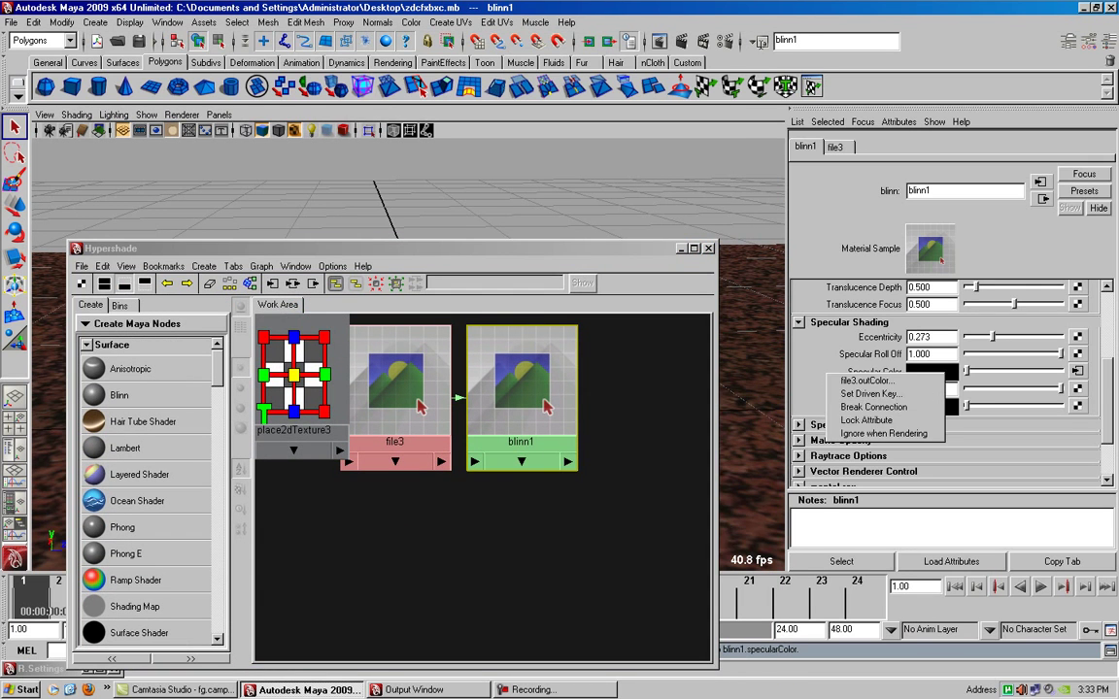
click(865, 402)
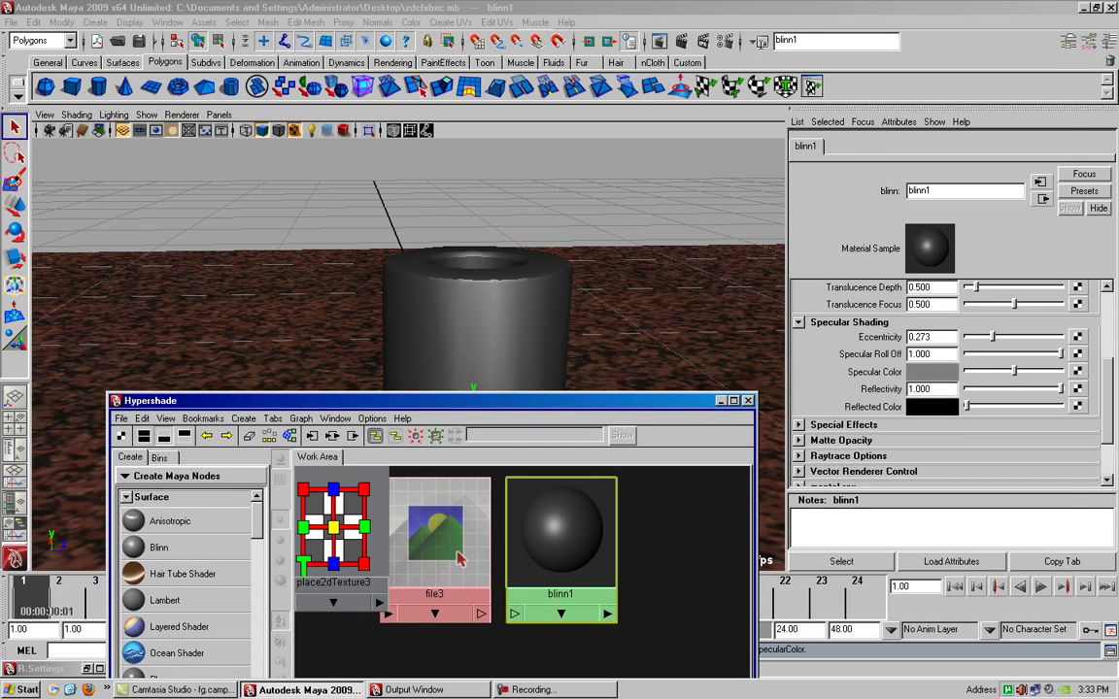
click(608, 40)
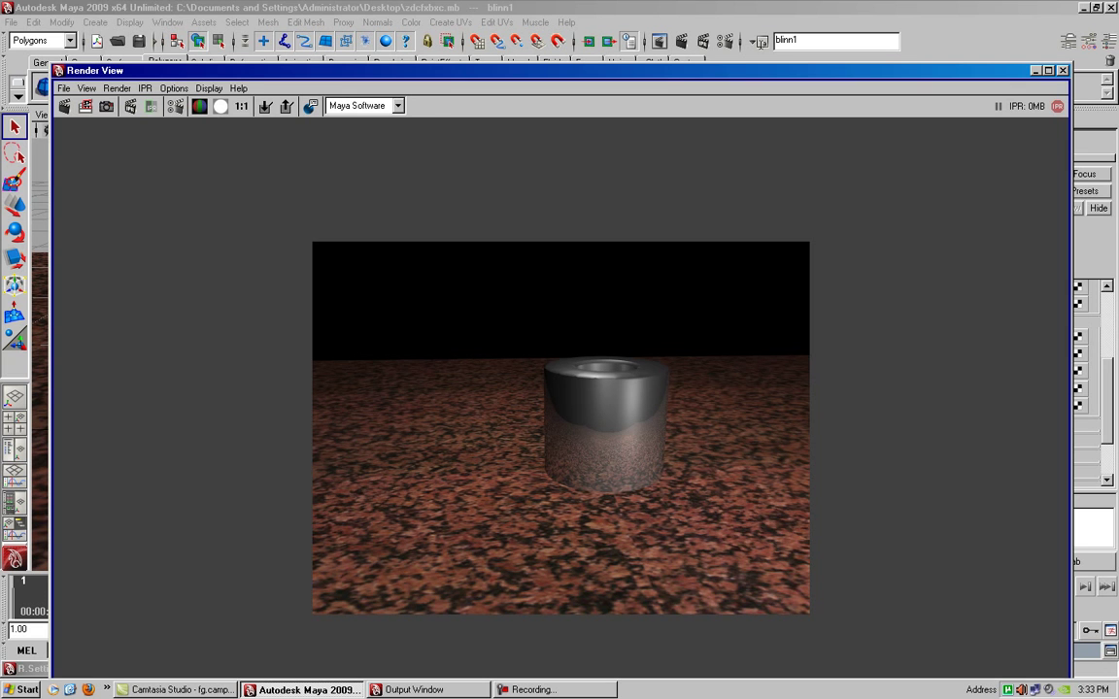
click(1062, 70)
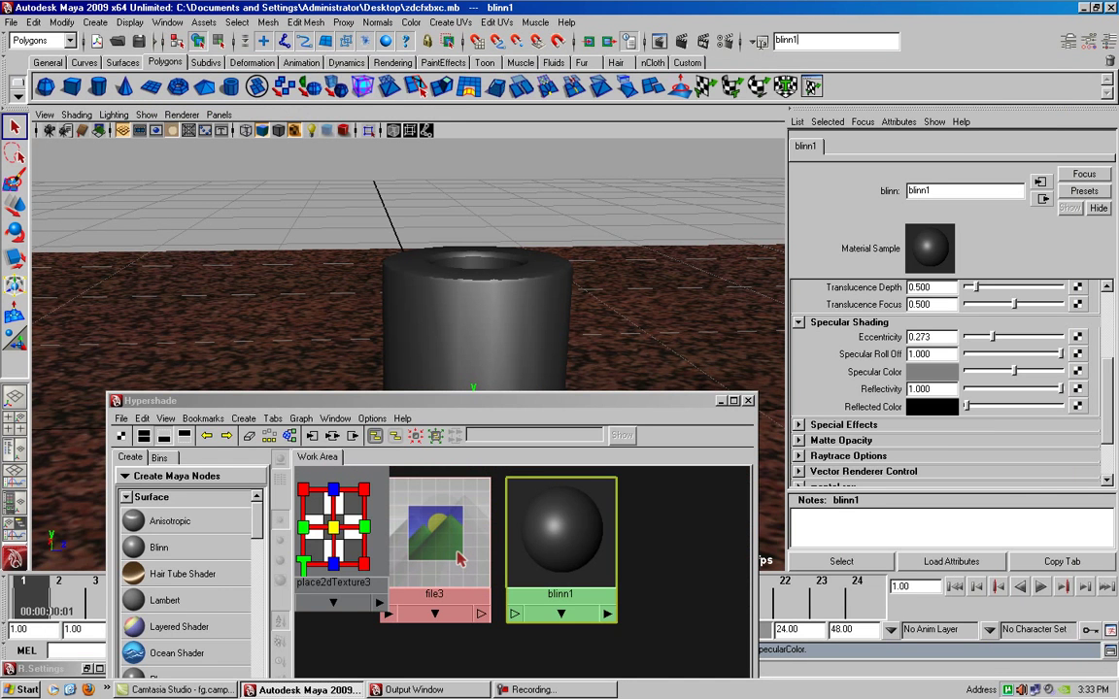
click(659, 41)
Step: Switch the renderer to mental ray
click(496, 81)
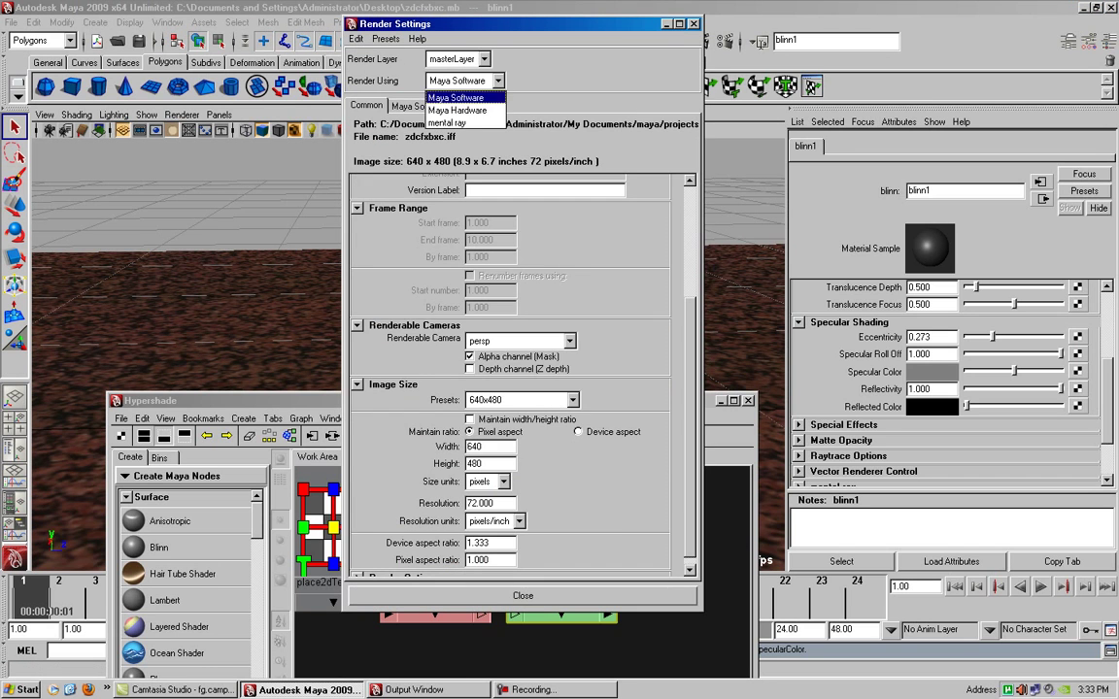
click(447, 123)
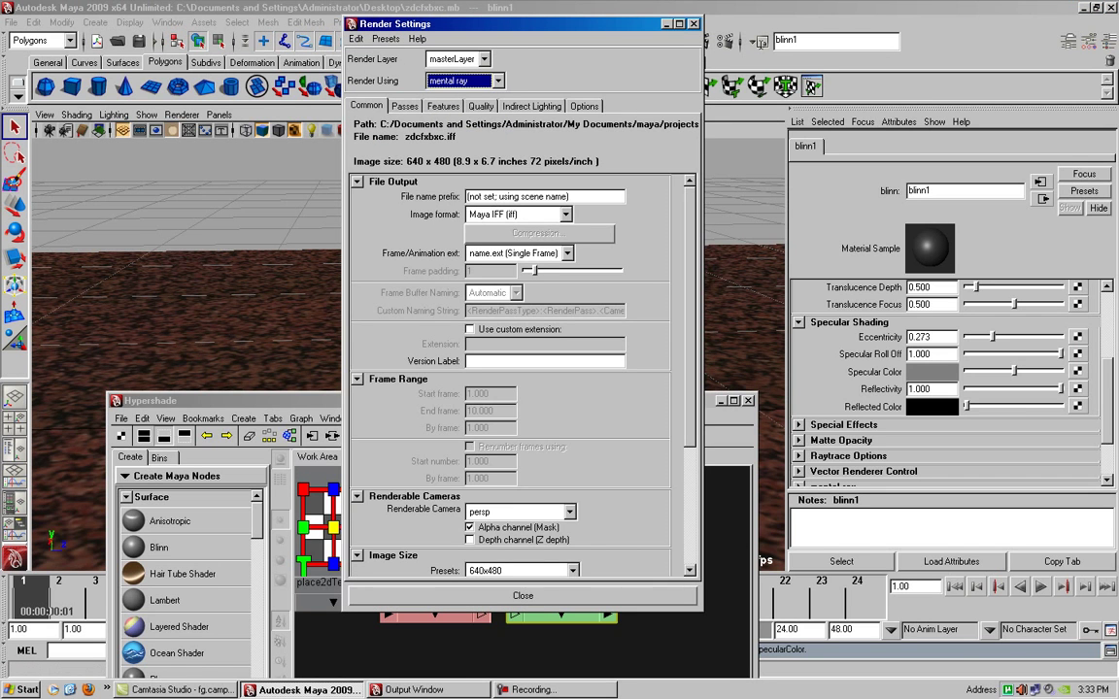
click(589, 41)
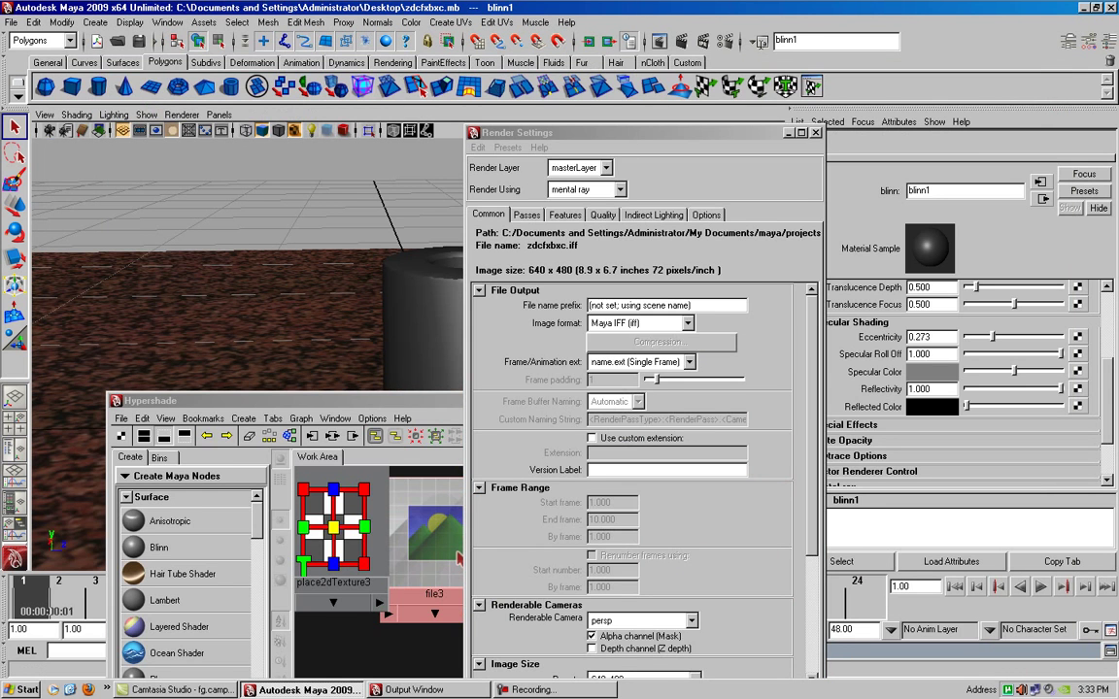
drag(525, 132, 340, 6)
Step: Apply the Production quality preset and expand the Raytracing settings
click(514, 178)
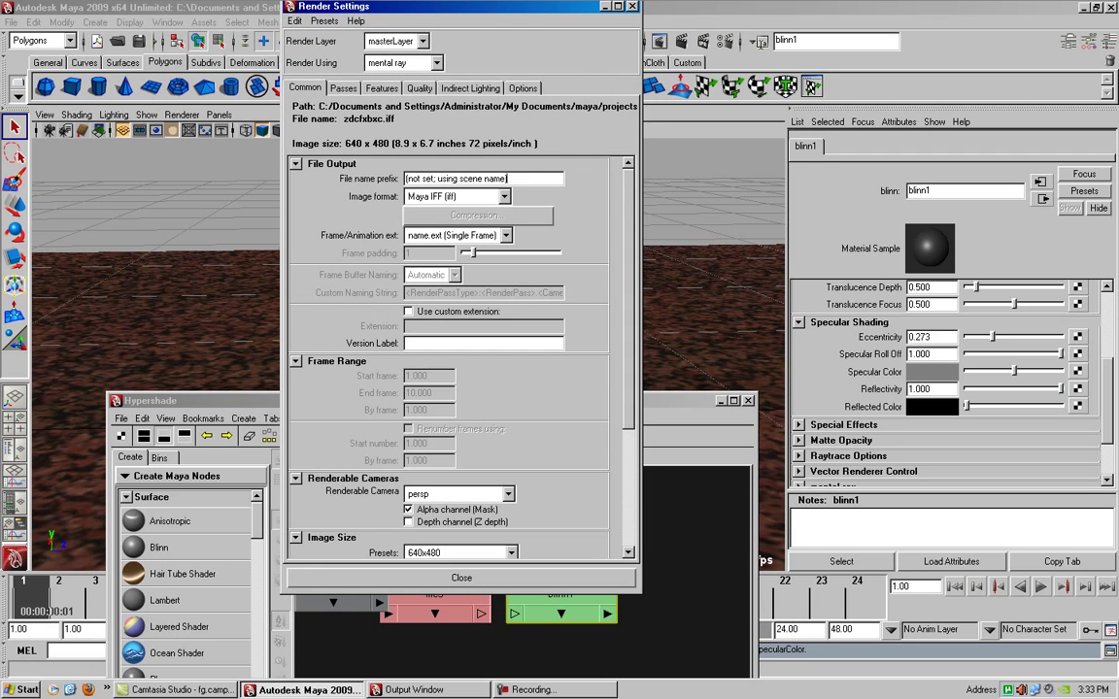
click(419, 87)
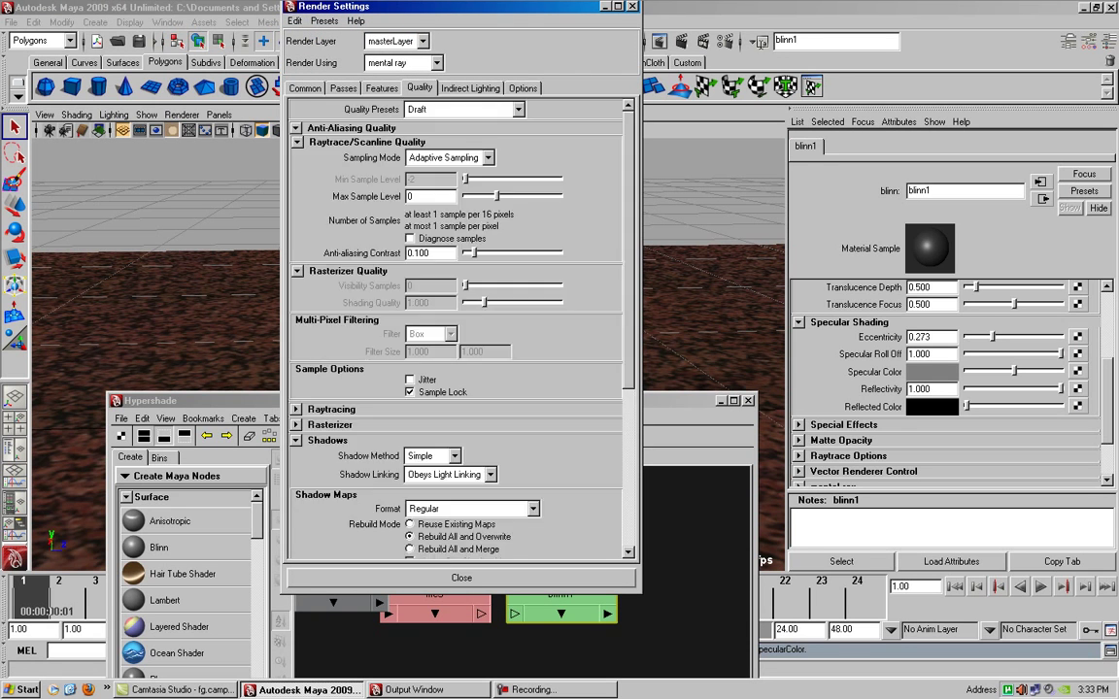
click(464, 109)
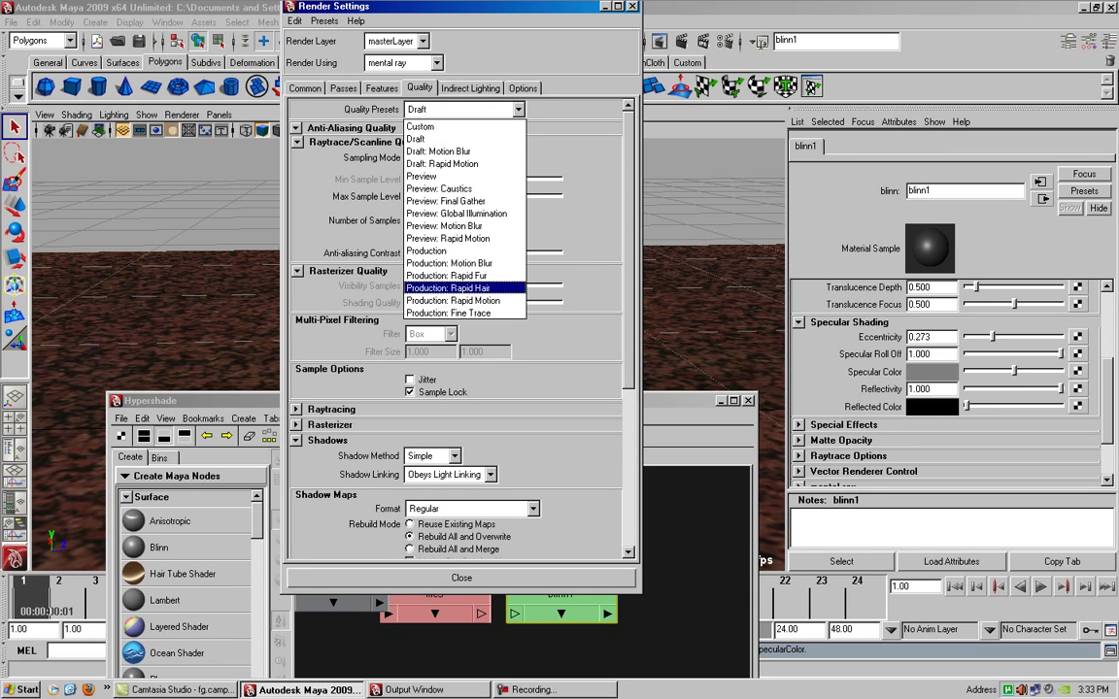
click(428, 251)
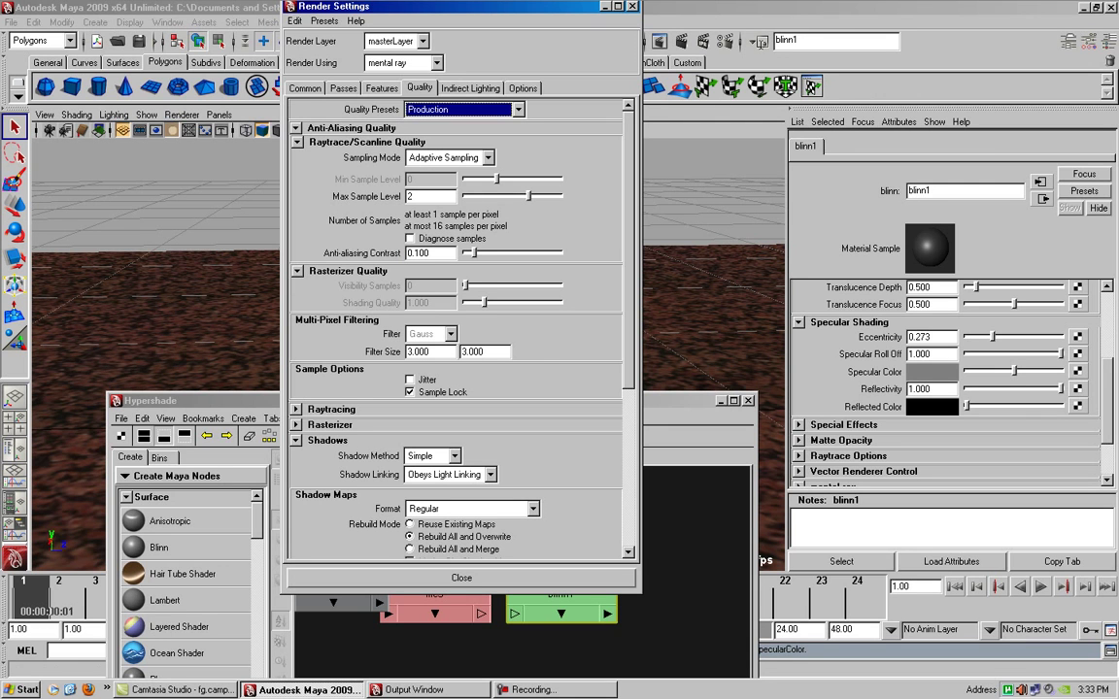
scroll(456, 331, down, 1)
scroll(457, 330, down, 3)
scroll(456, 331, down, 3)
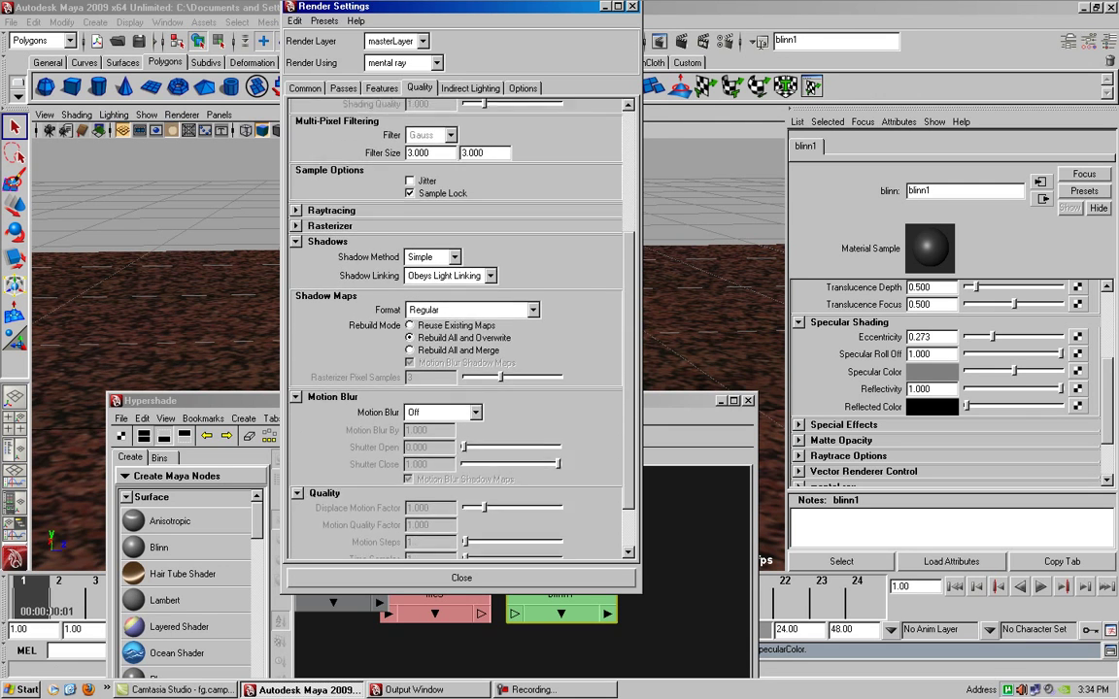
scroll(456, 330, down, 2)
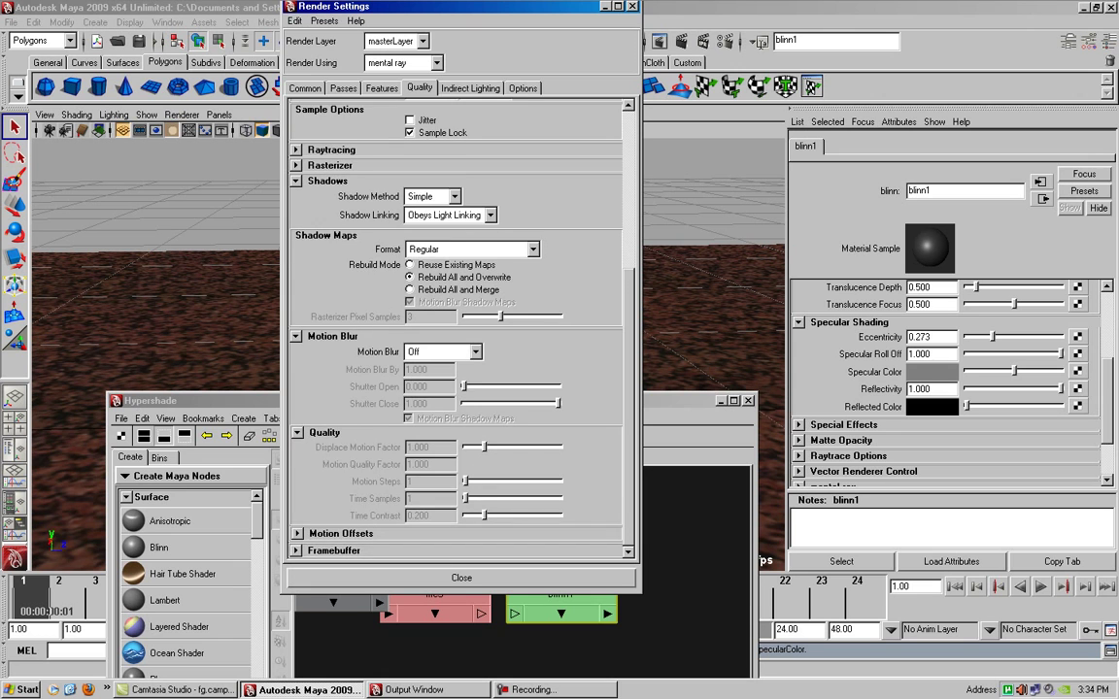
scroll(457, 331, up, 1)
scroll(457, 330, up, 5)
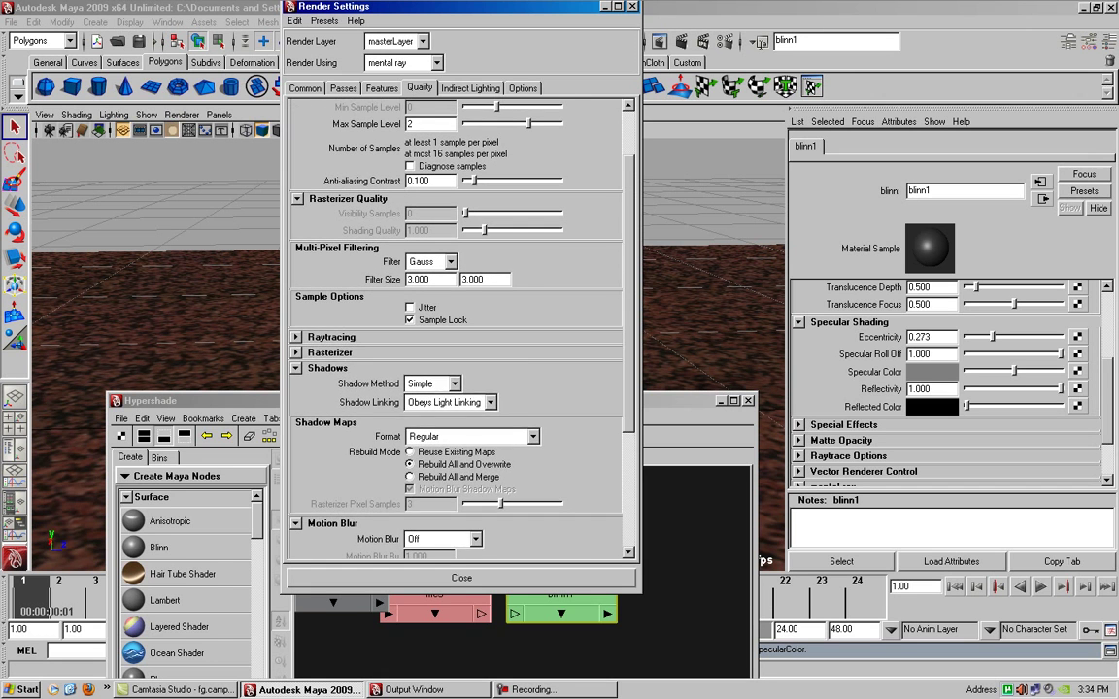
click(297, 337)
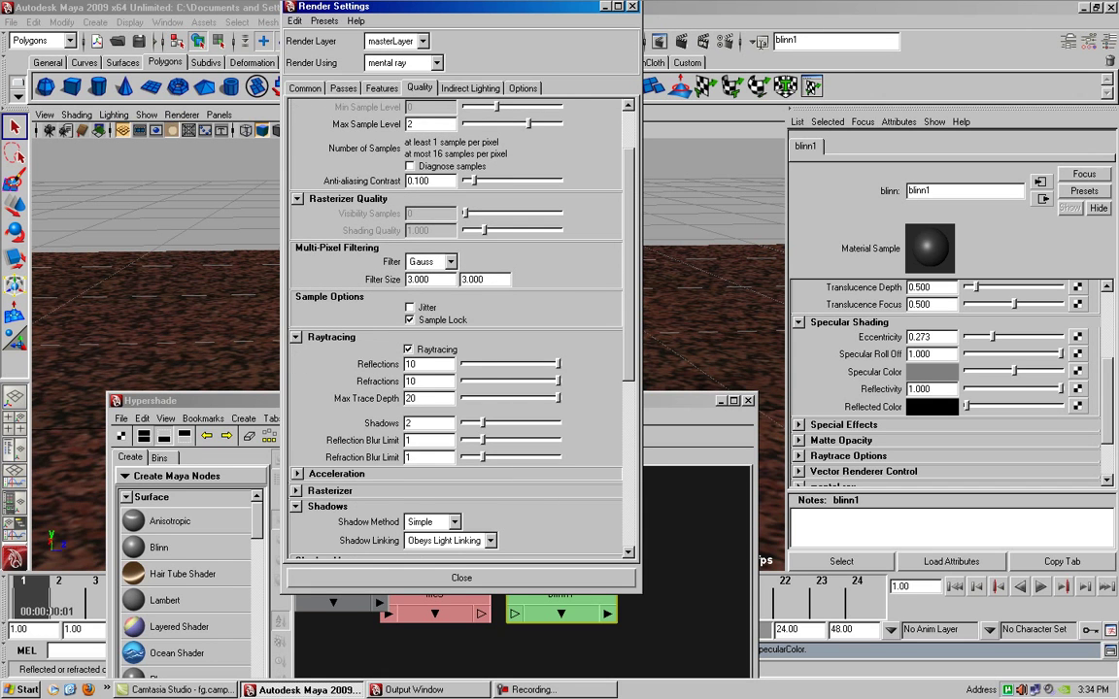
scroll(456, 331, up, 3)
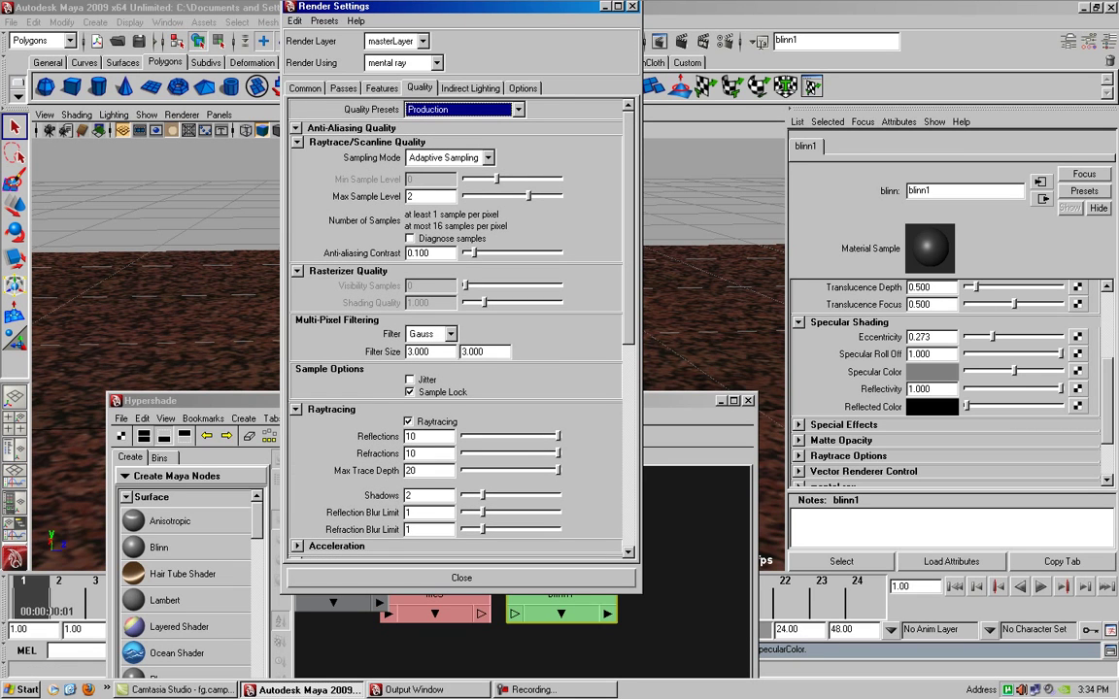
Step: Look through the Common, Passes, Features and Quality tabs, ending on Indirect Lighting
click(304, 87)
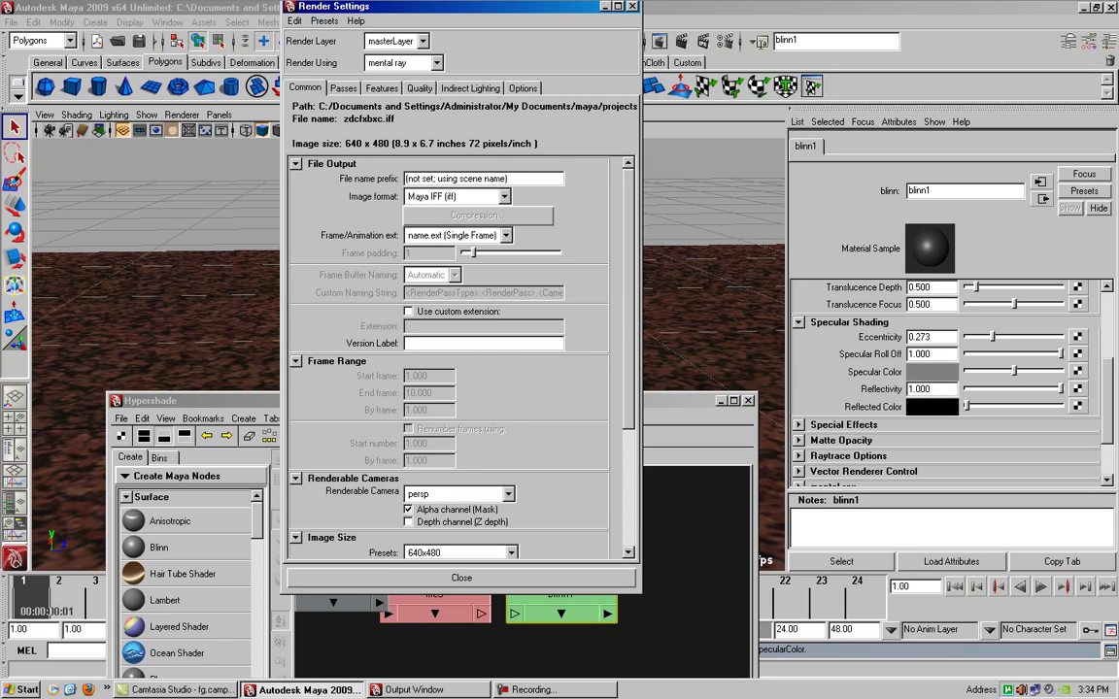
click(343, 88)
click(382, 88)
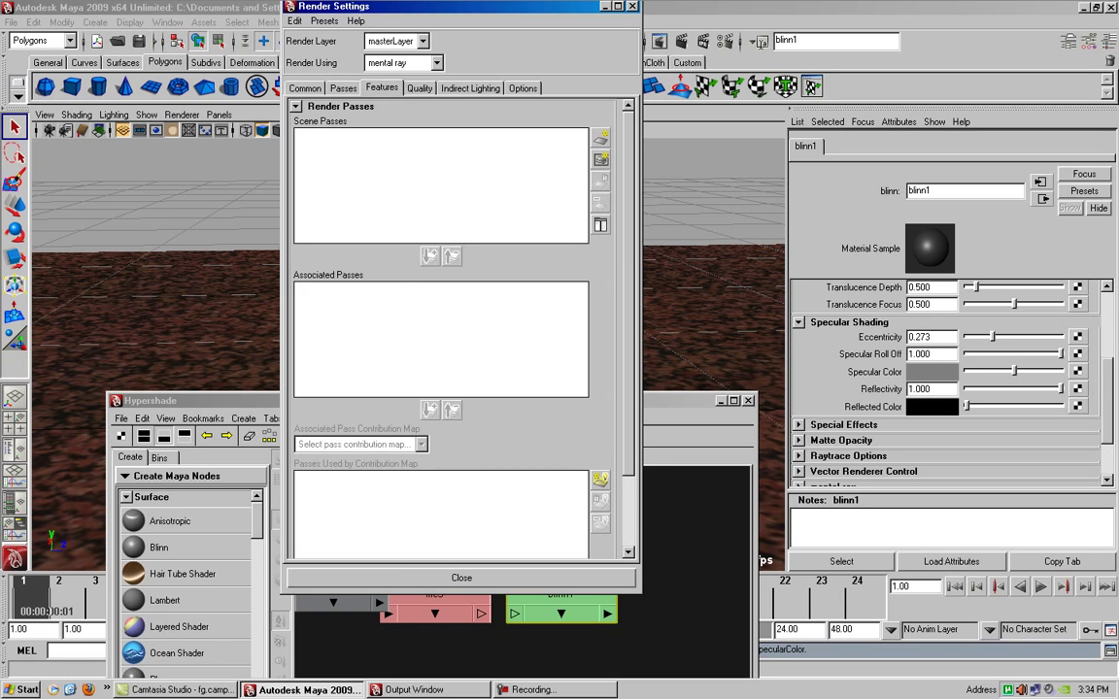
click(420, 87)
click(470, 87)
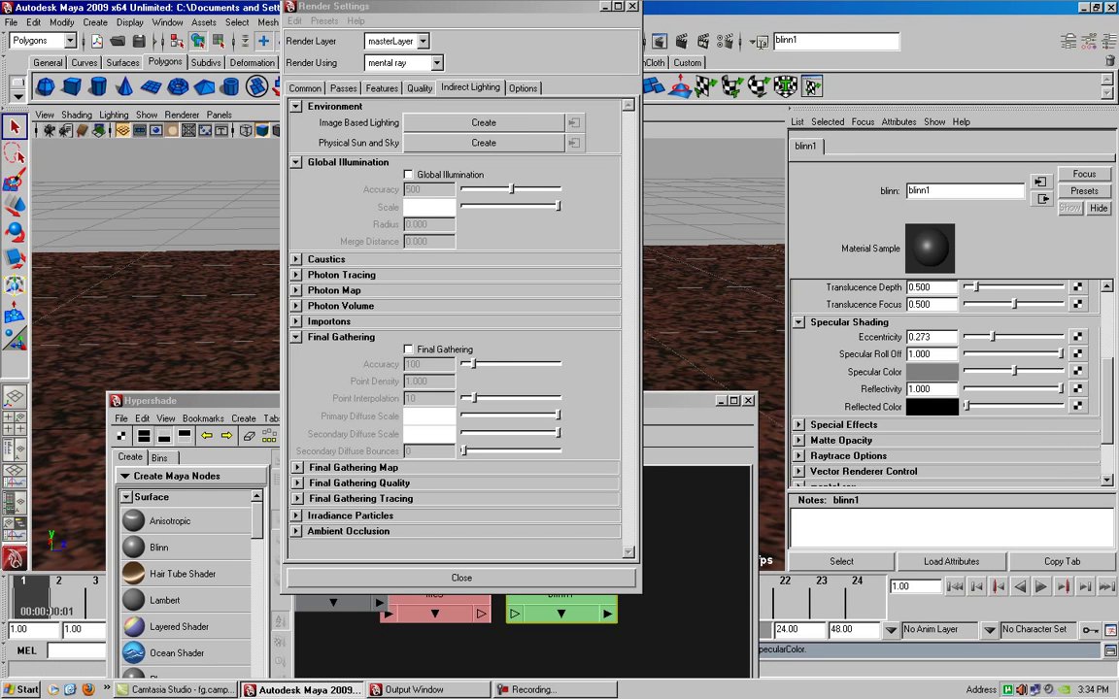
click(484, 122)
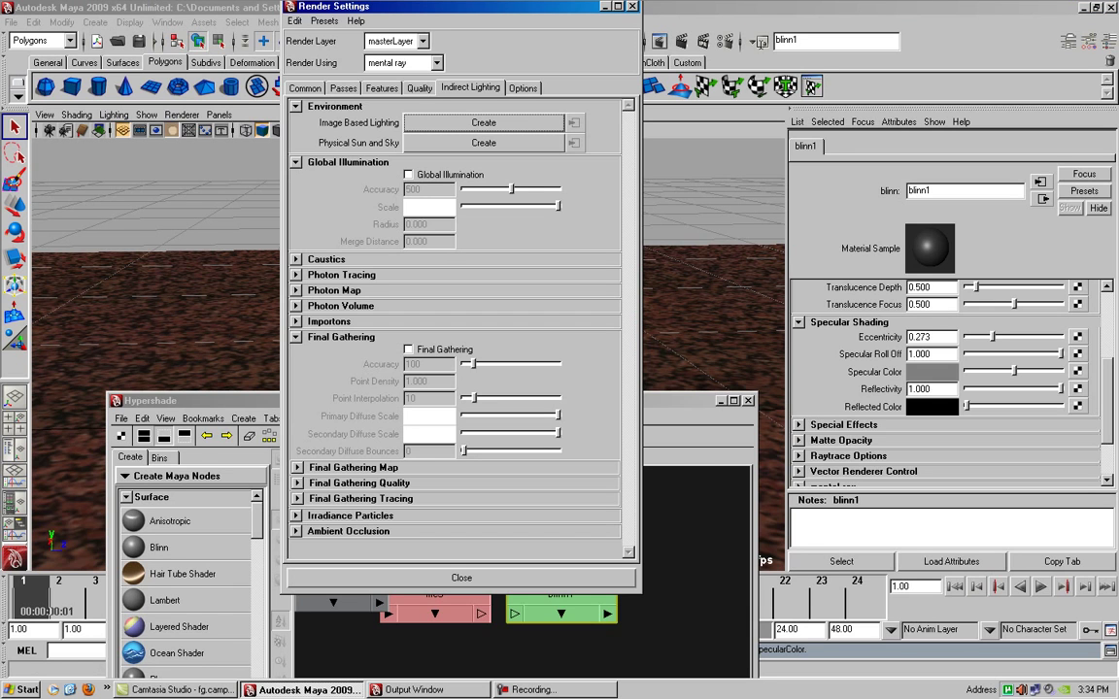
Step: Create Image Based Lighting using D:\maps\HDRs\KC_outside_hi.hdr as its environment image
click(484, 122)
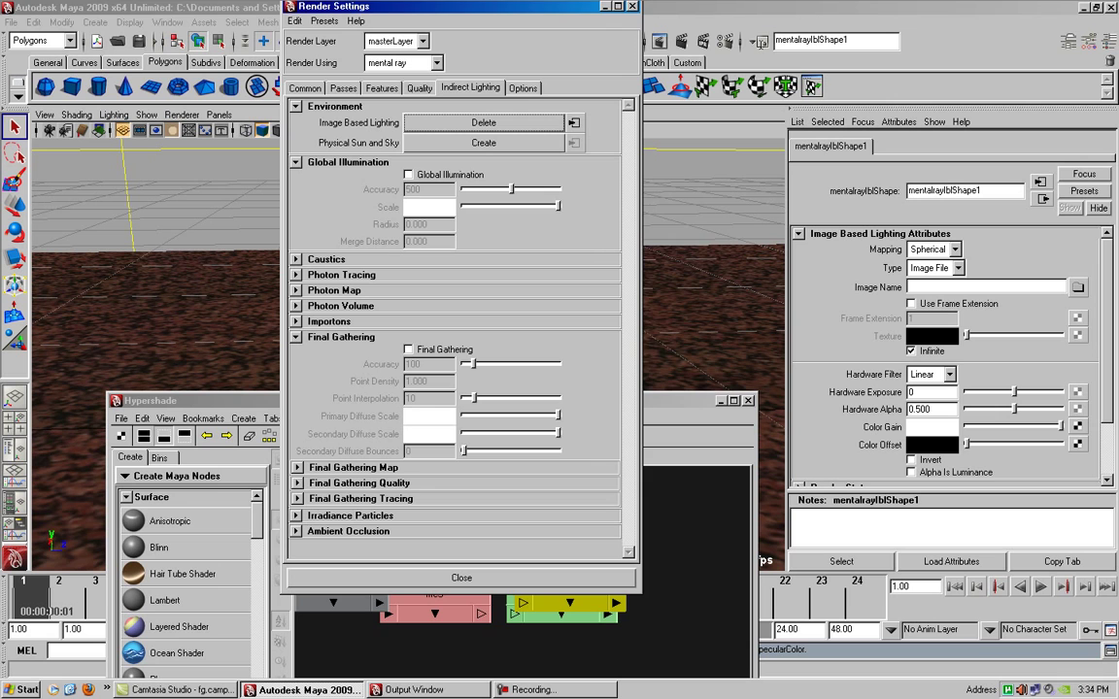
click(1079, 286)
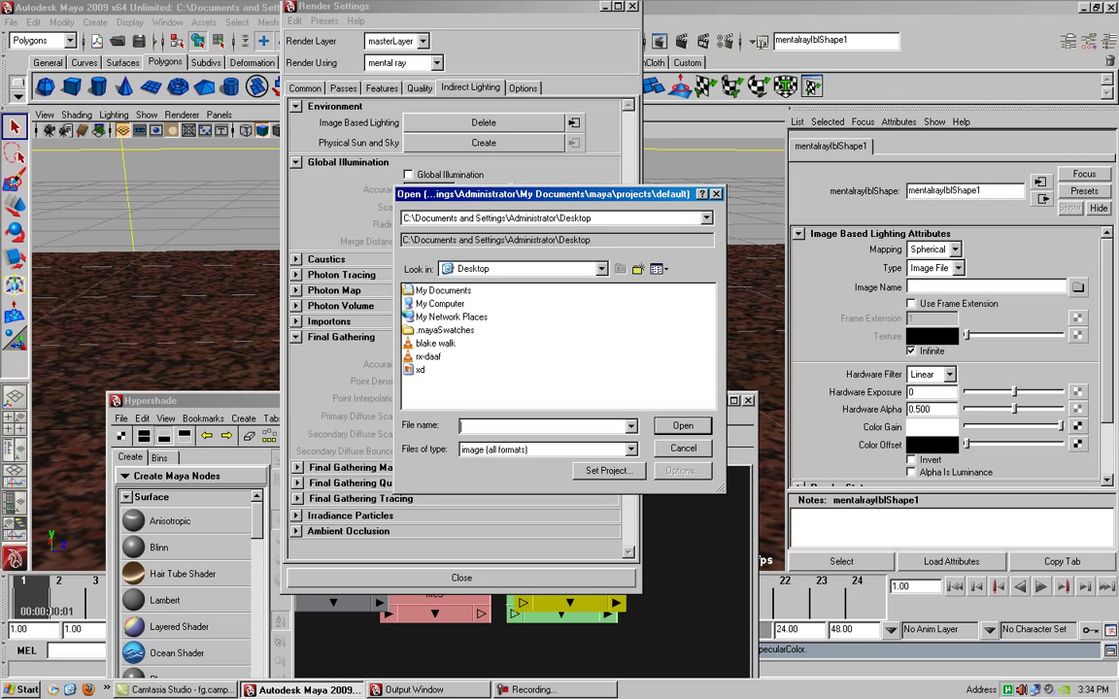
click(601, 268)
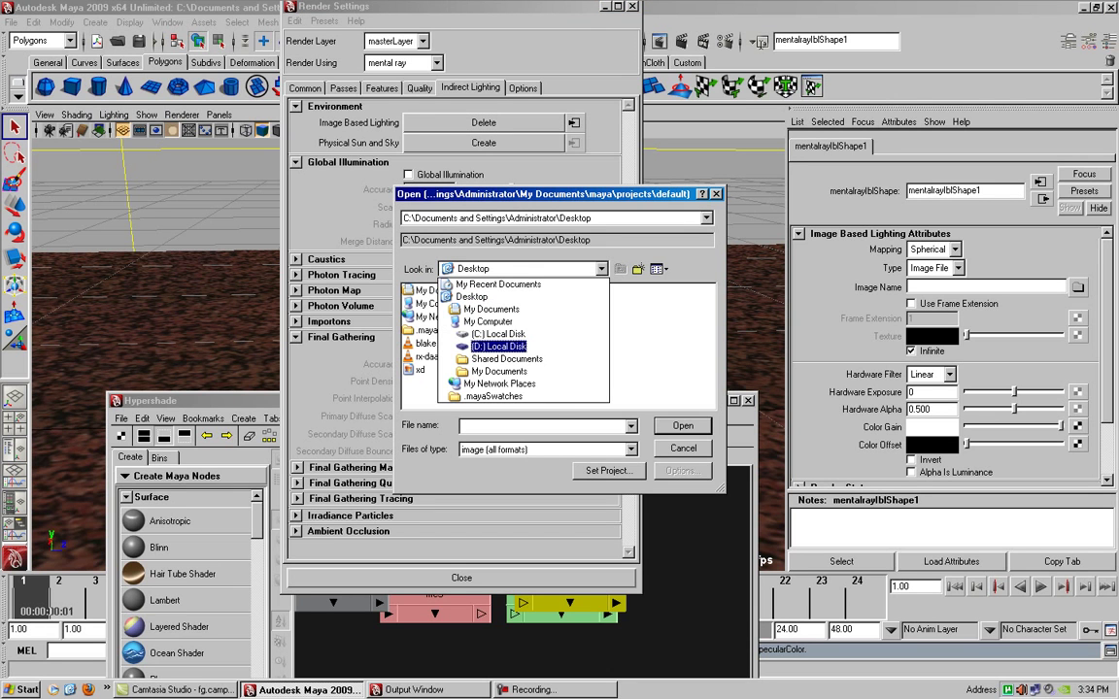
click(498, 346)
double_click(426, 357)
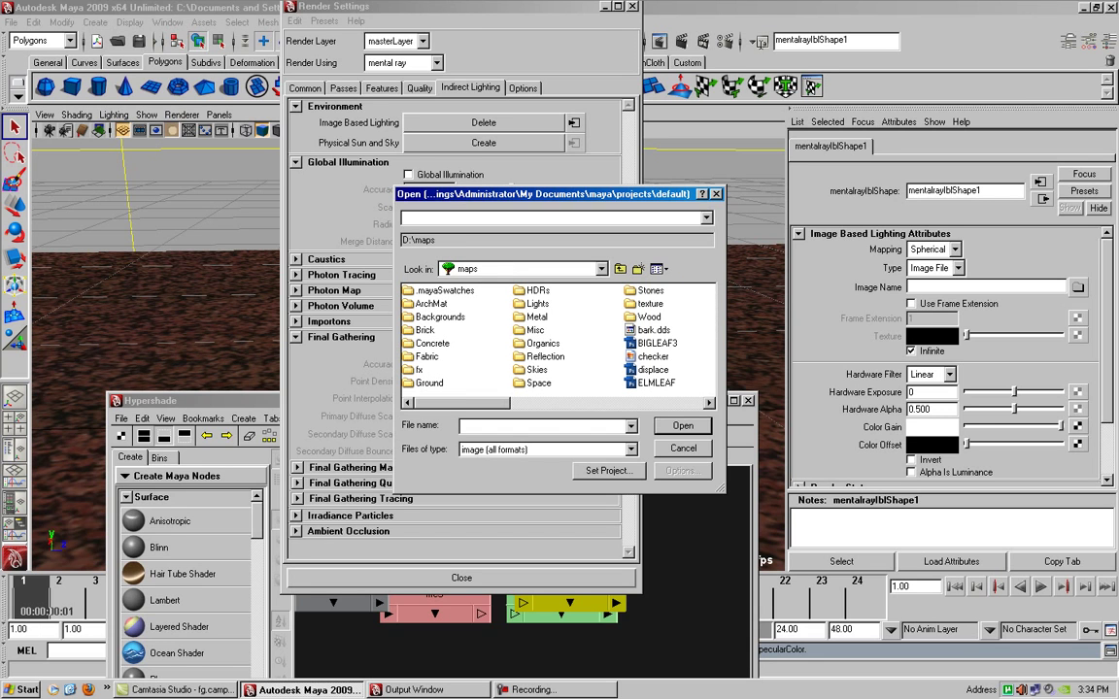
double_click(537, 291)
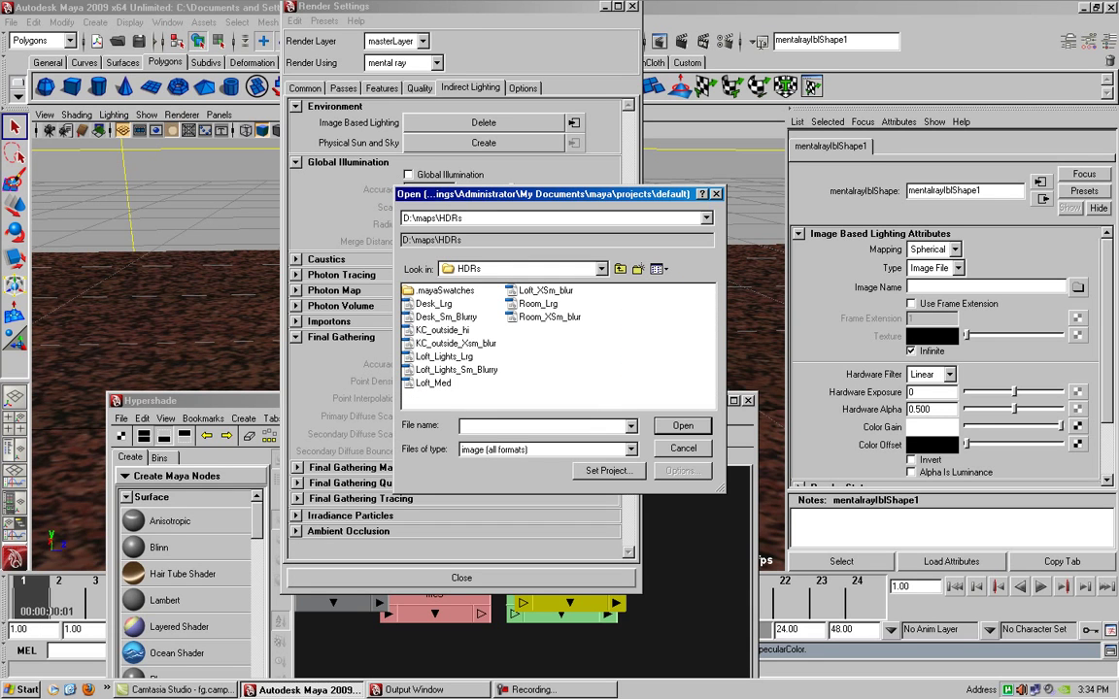
click(442, 330)
key(Return)
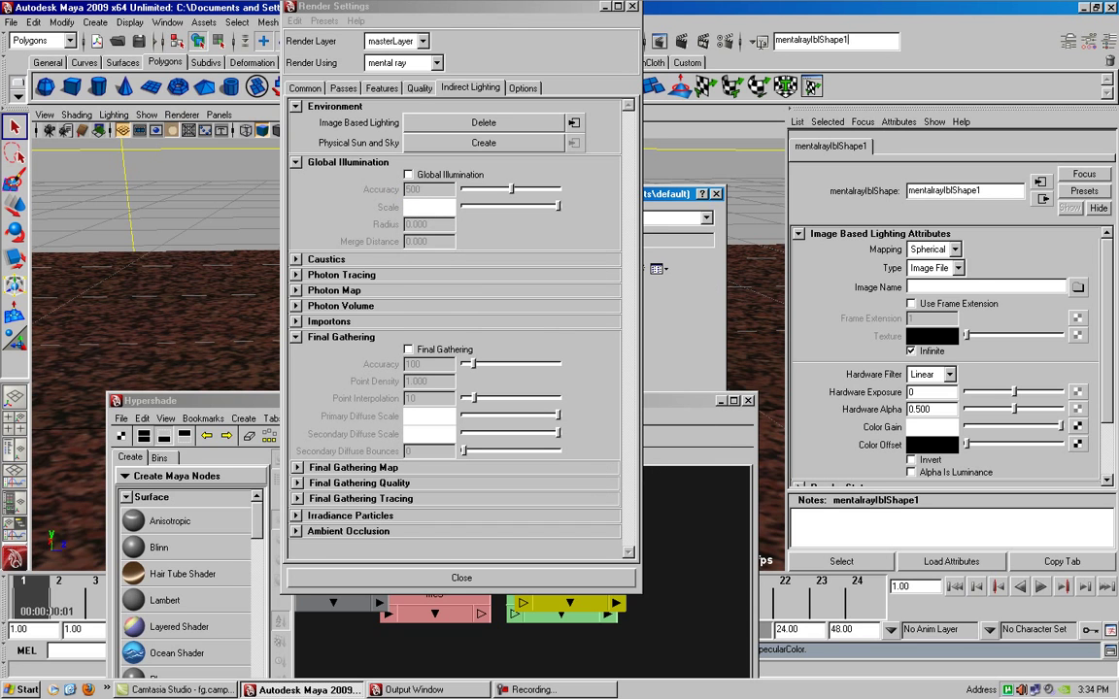
drag(388, 5, 433, 438)
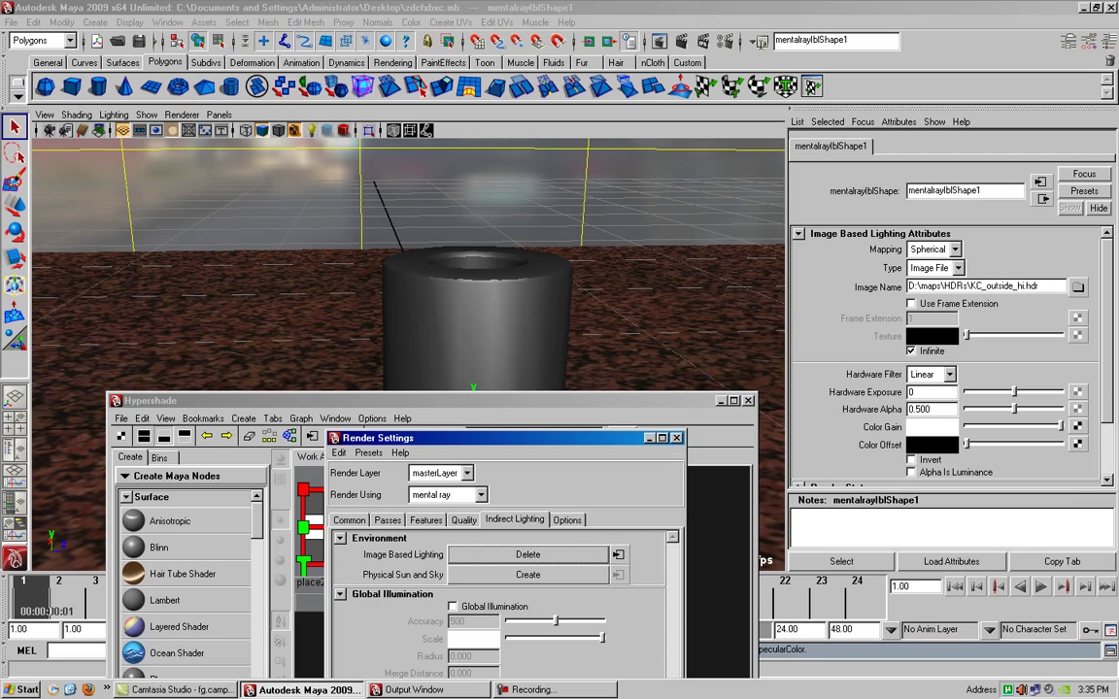
Step: Render the current frame with mental ray, then close the finished render
click(614, 41)
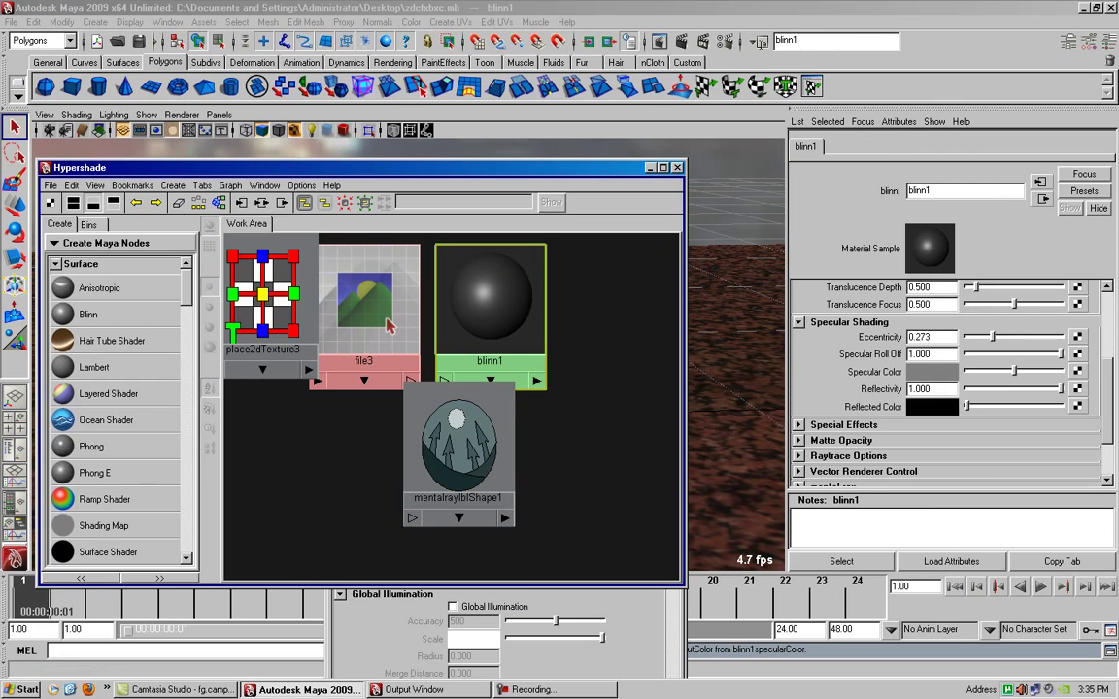
click(609, 39)
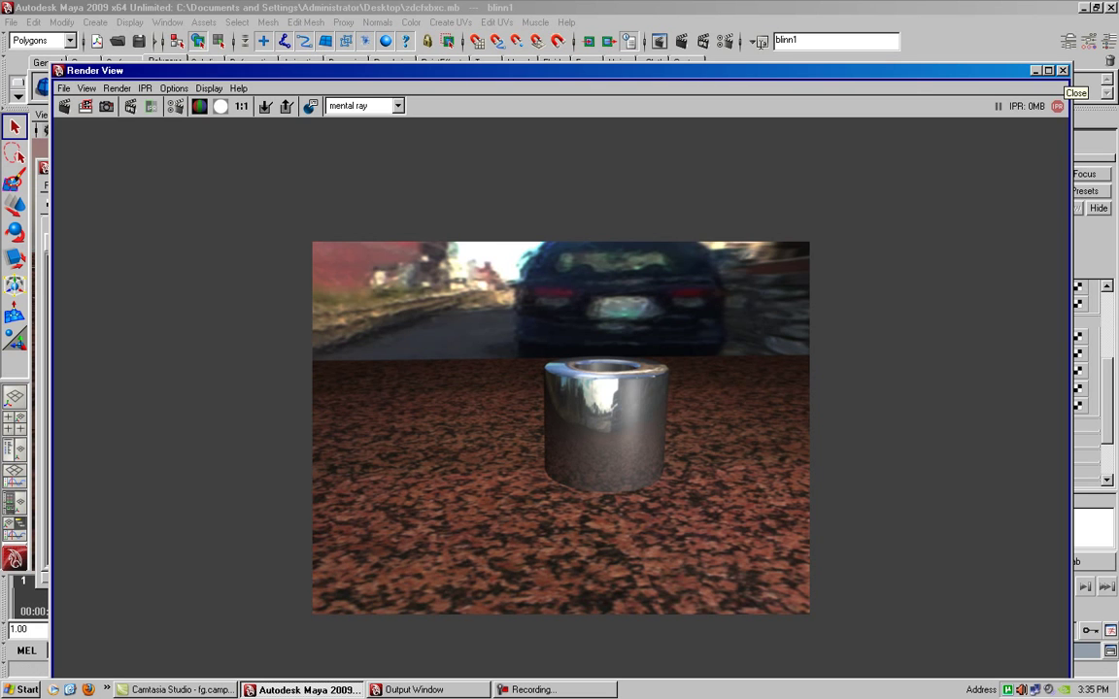
click(1063, 70)
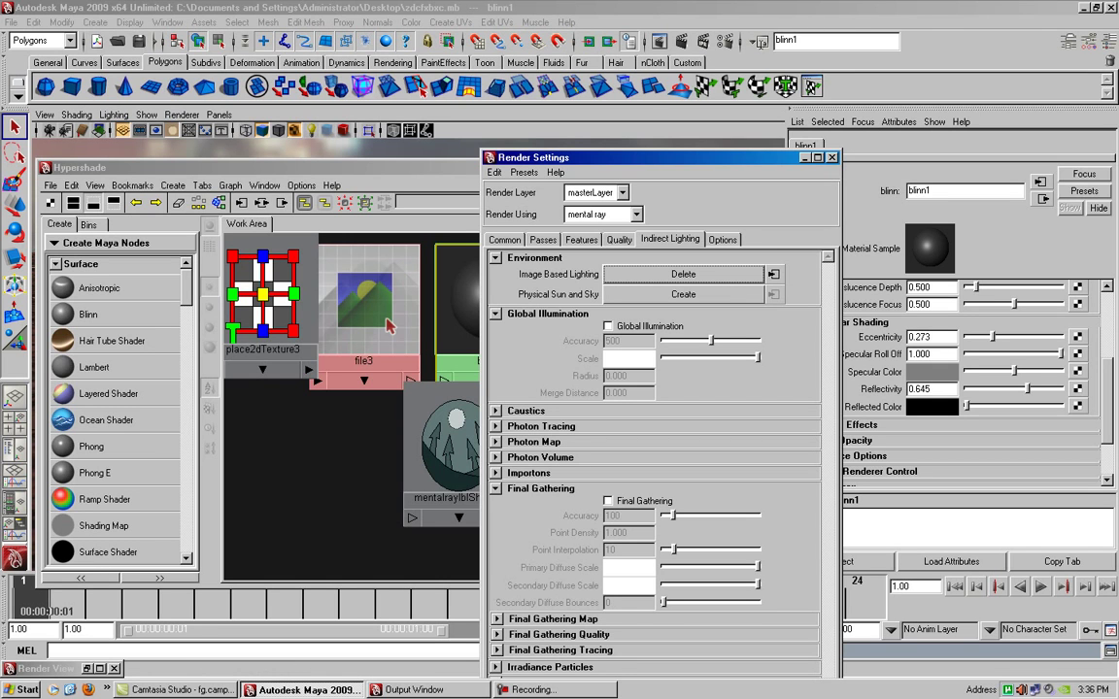
Step: Delete the image-based lighting environment, then undo to bring it back
key(Delete)
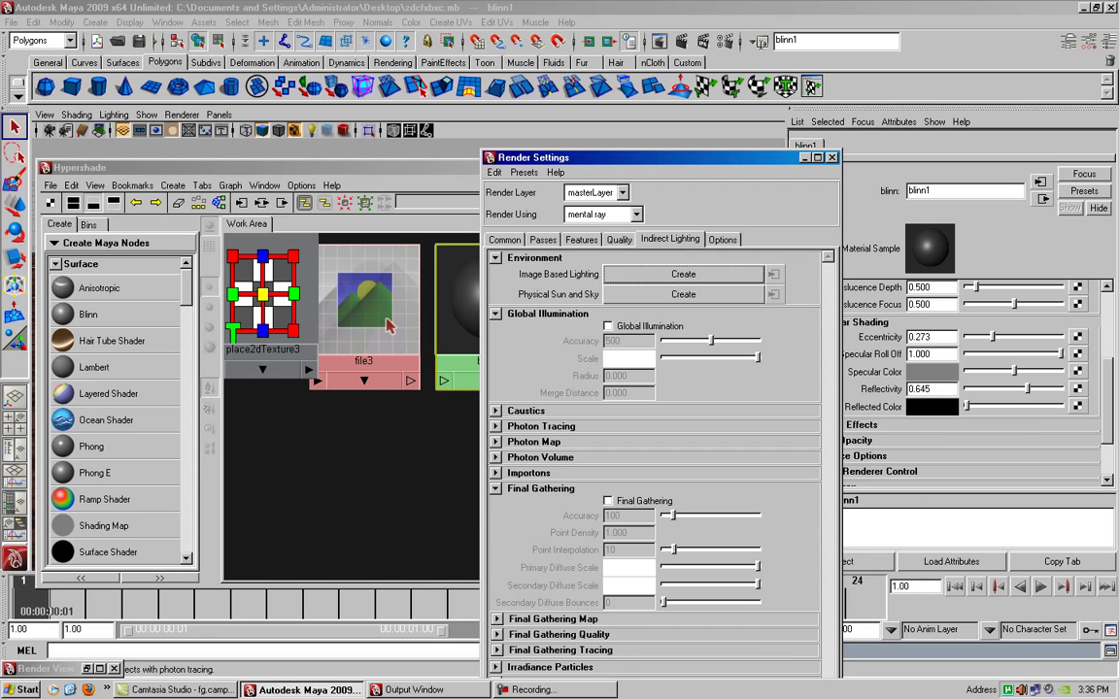
key(ctrl+z)
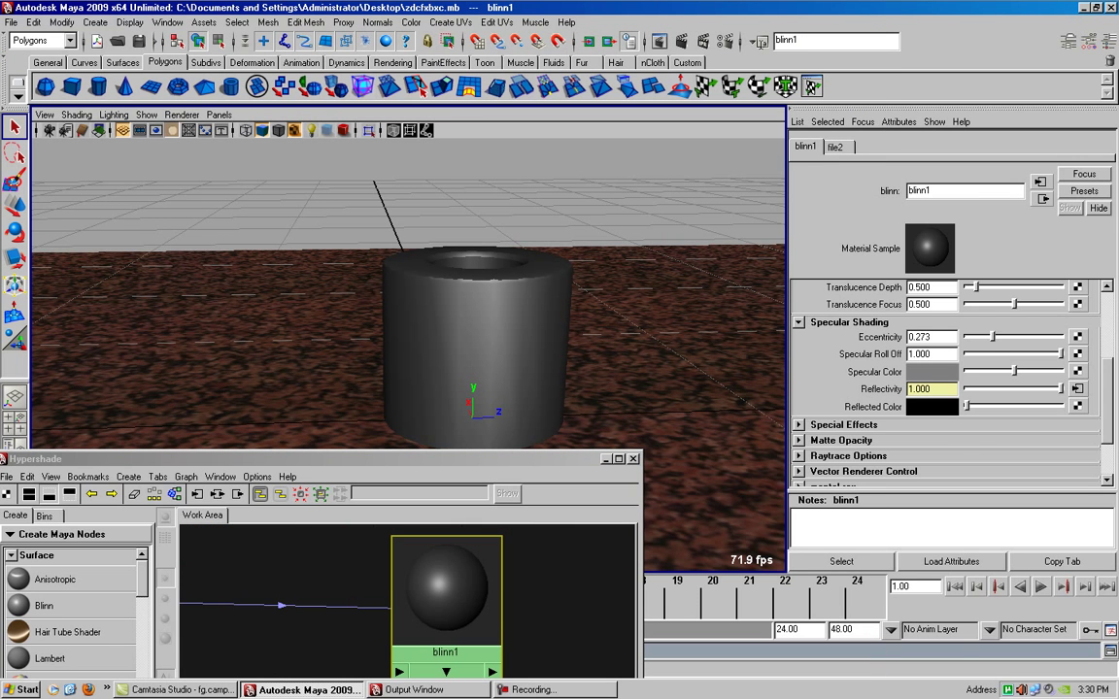
Step: Break the map on blinn1's Reflectivity and attach a File texture to Specular Color
right_click(825, 390)
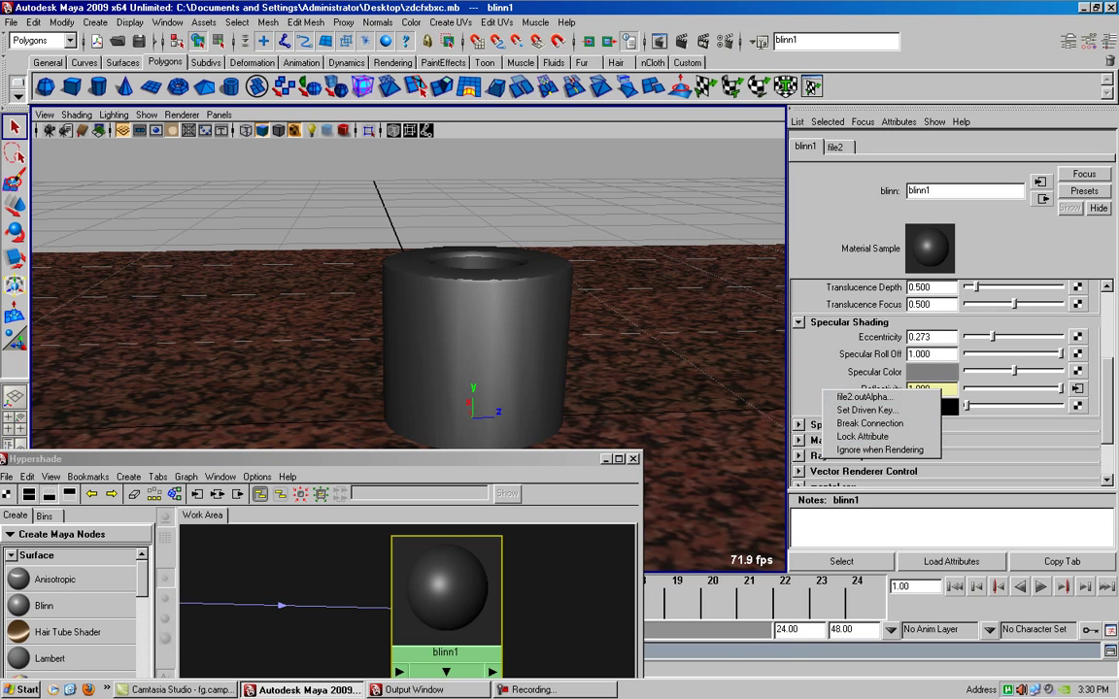
click(870, 423)
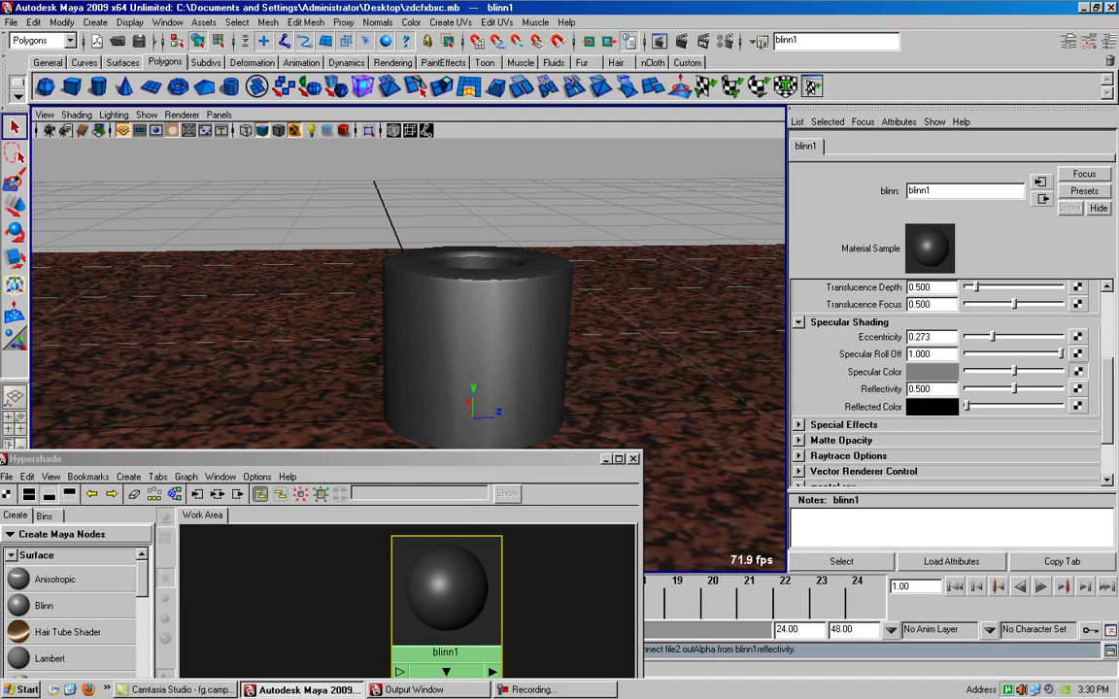
click(1078, 371)
click(524, 380)
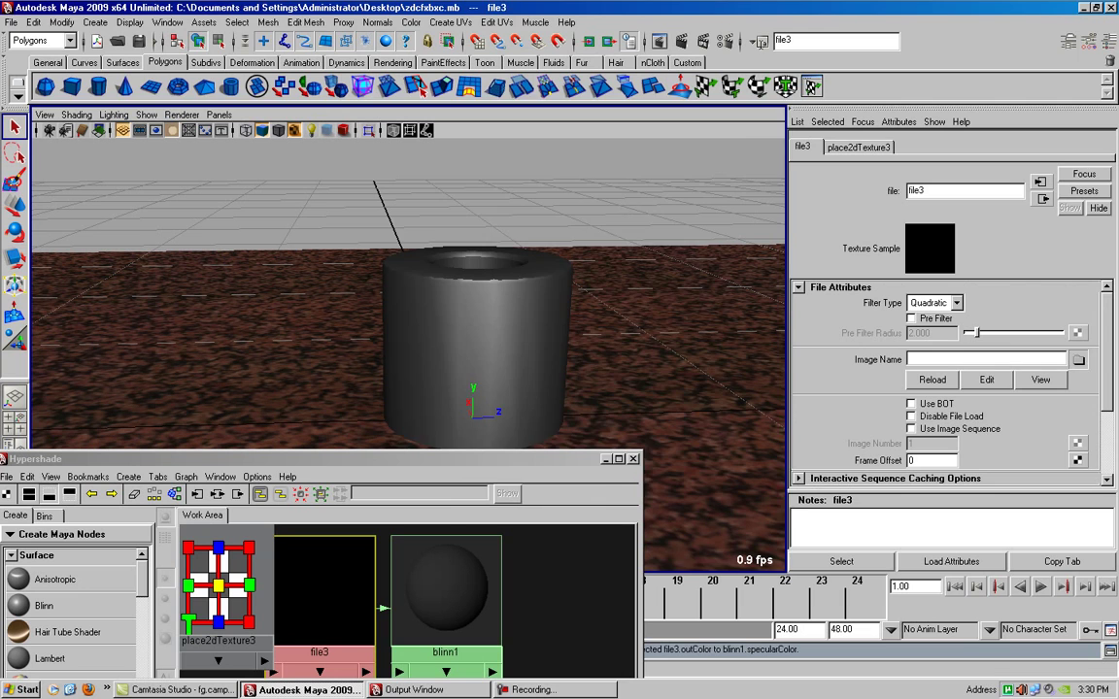
Step: Load KC_outside_hi.hdr into the texture and connect it to blinn1 in the Hypershade
click(1078, 360)
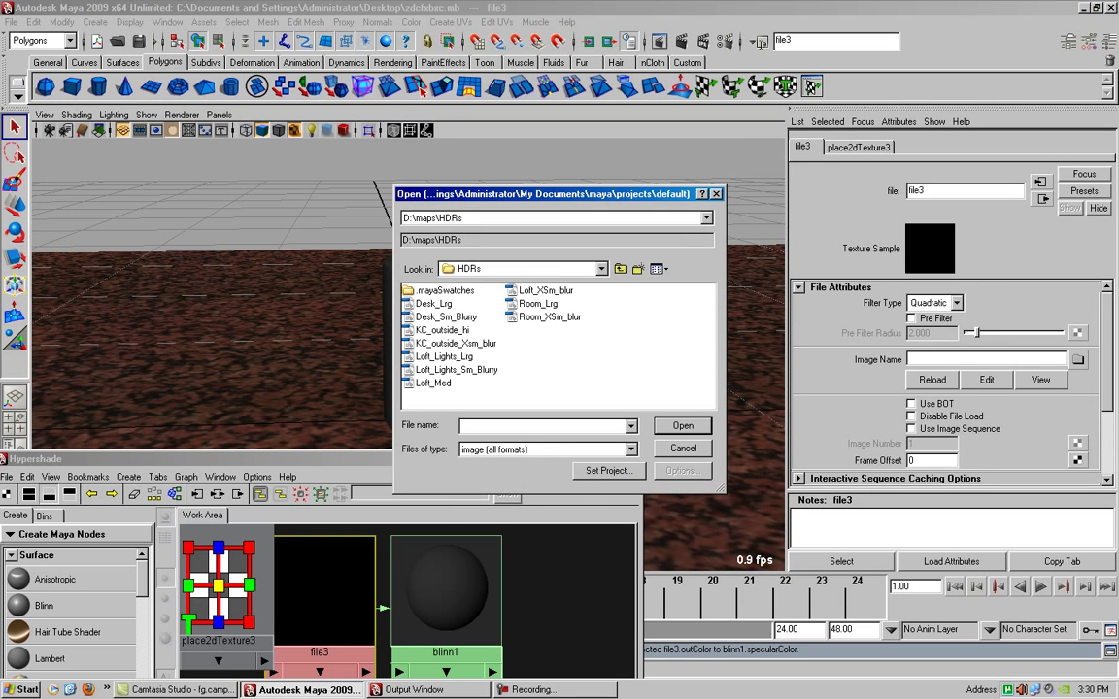
click(456, 343)
click(442, 330)
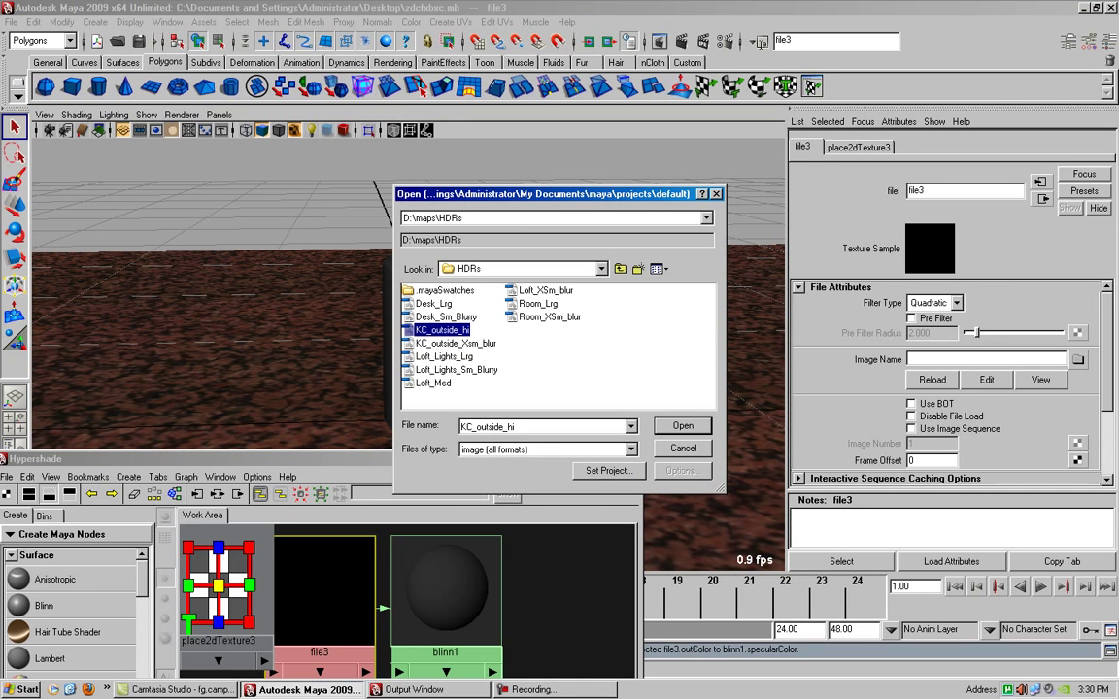
key(Return)
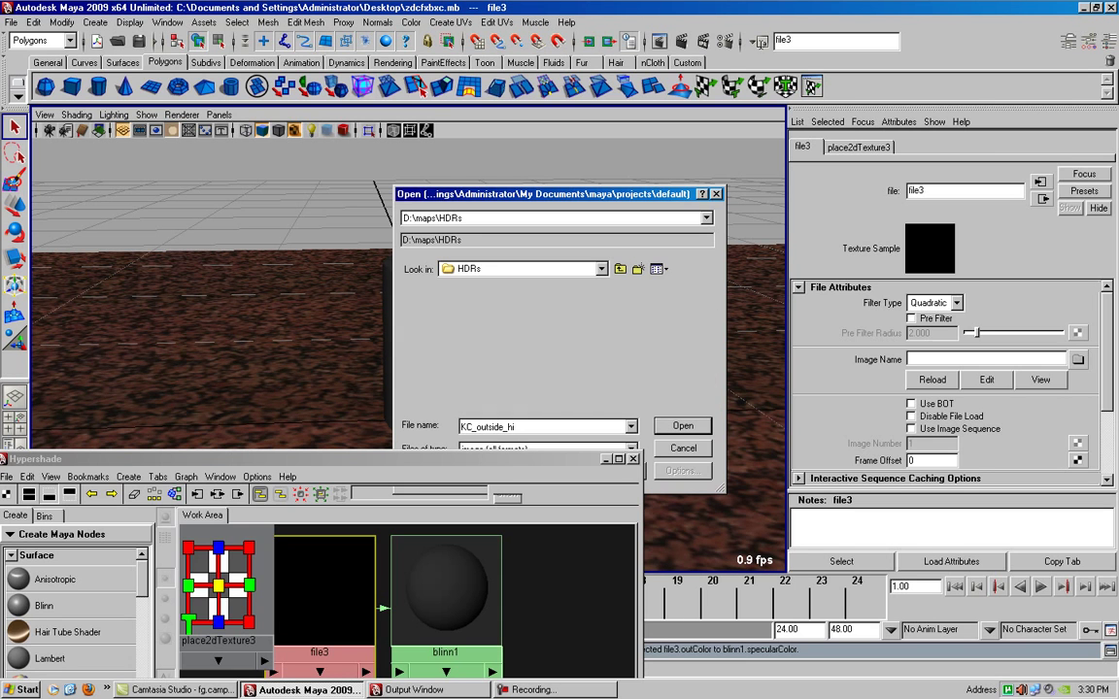
middle_drag(325, 588, 470, 617)
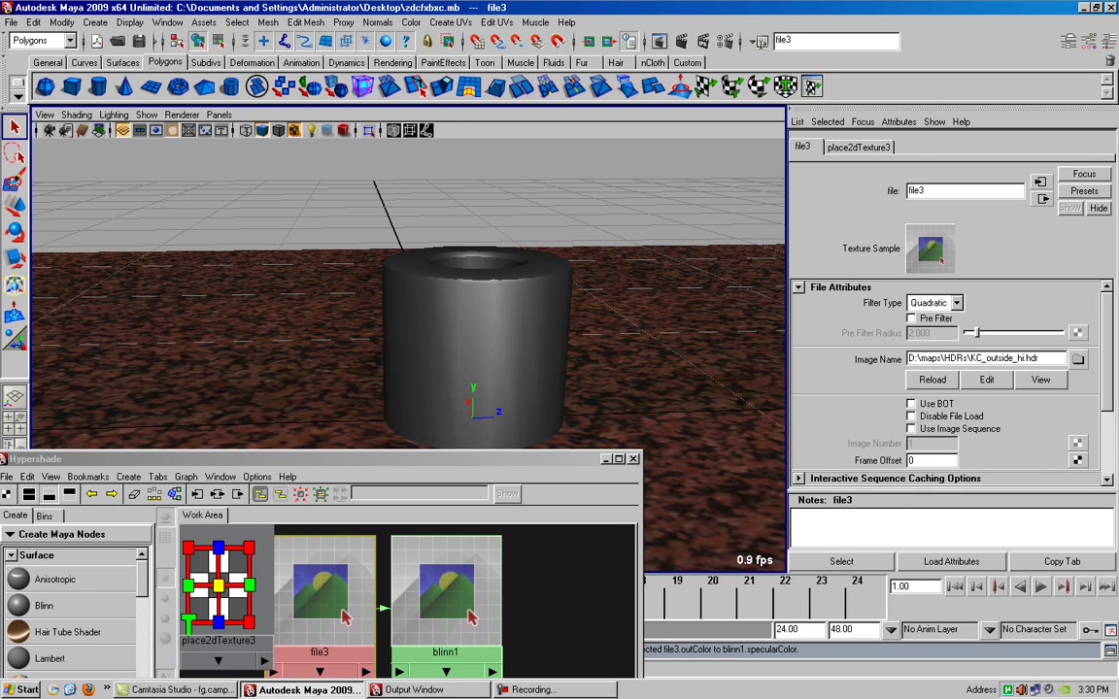
click(859, 147)
click(446, 588)
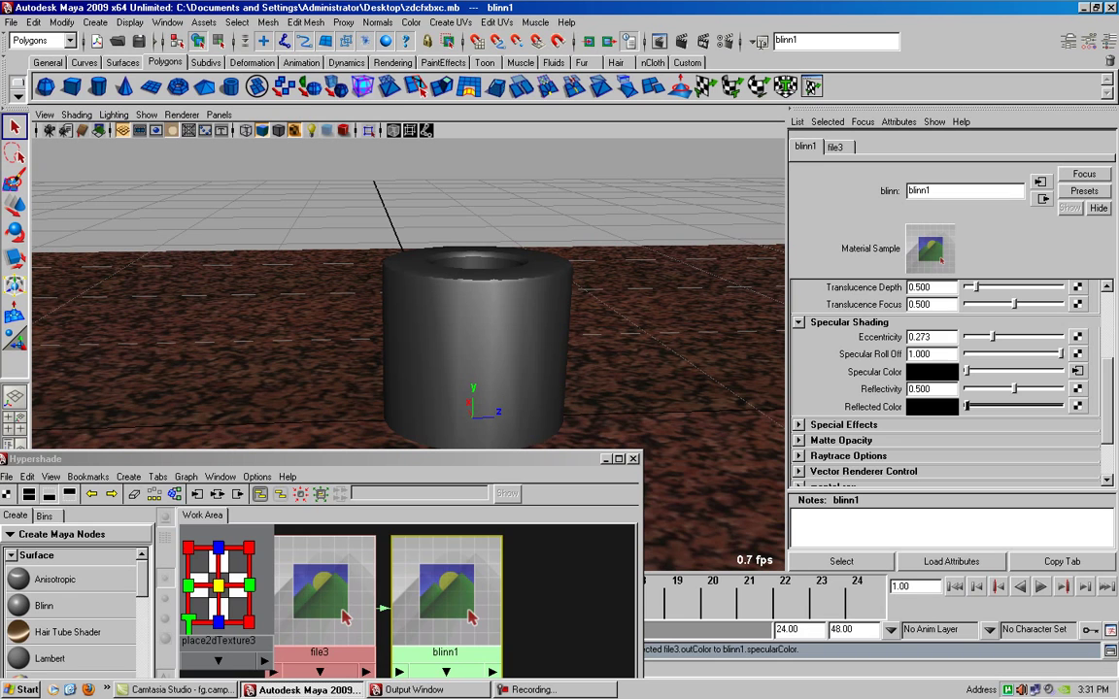
Step: Drag blinn1's Reflectivity slider up to 1.000
drag(1014, 389, 1061, 388)
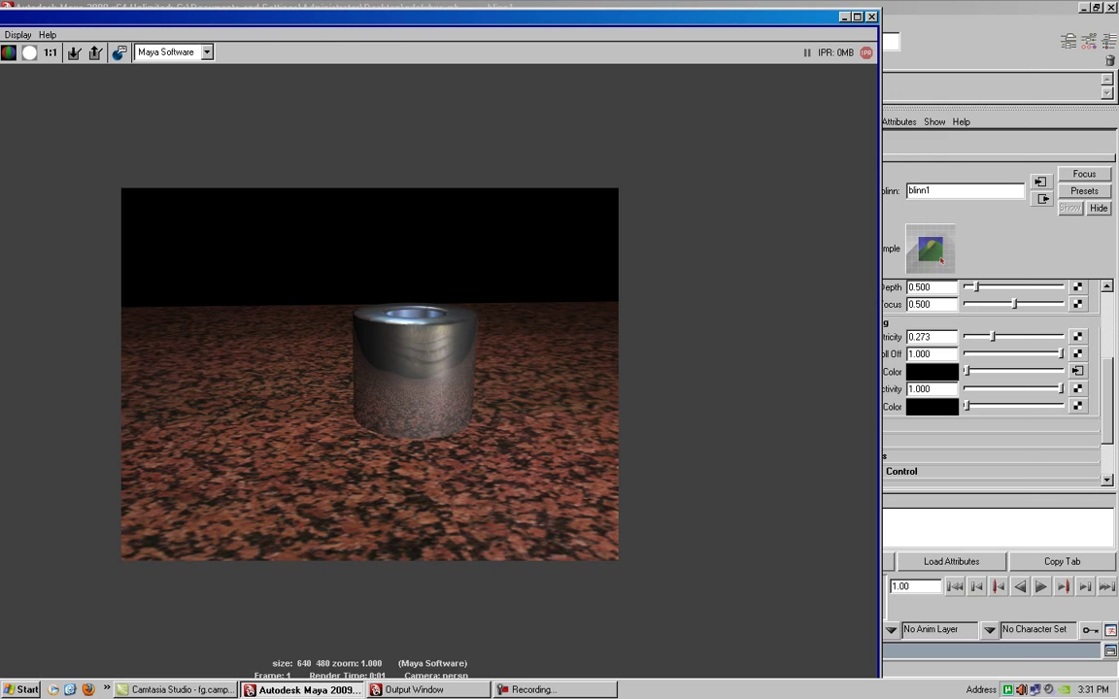
Step: Save the rendered image to the Desktop as JPEG file xd
drag(437, 16, 637, 83)
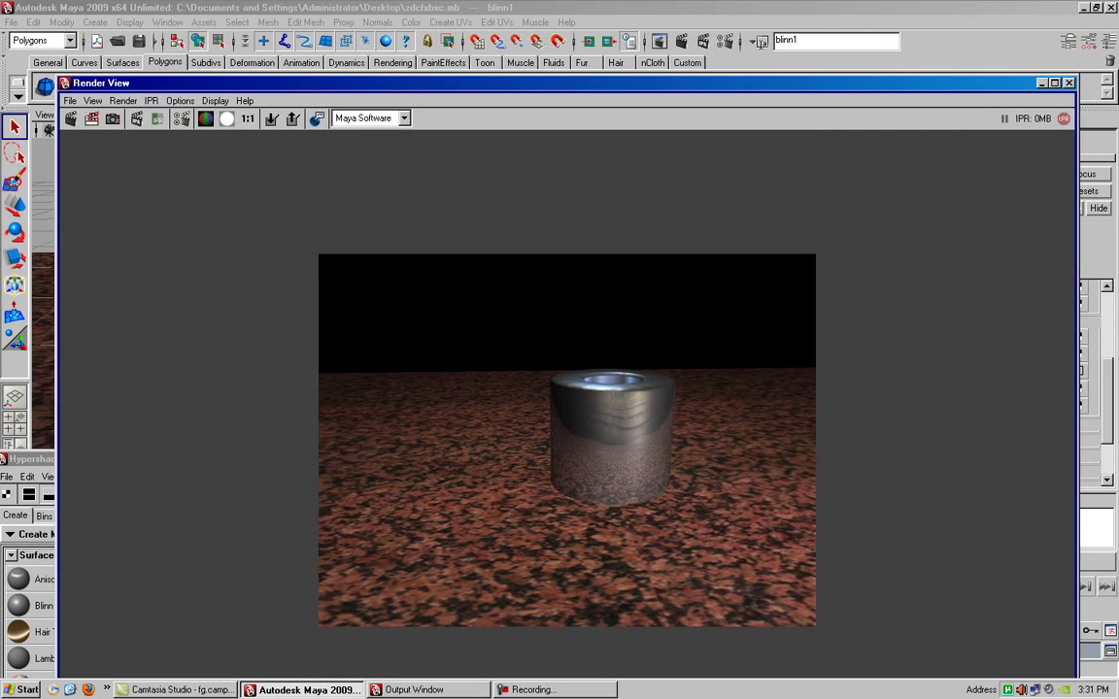
drag(636, 83, 630, 70)
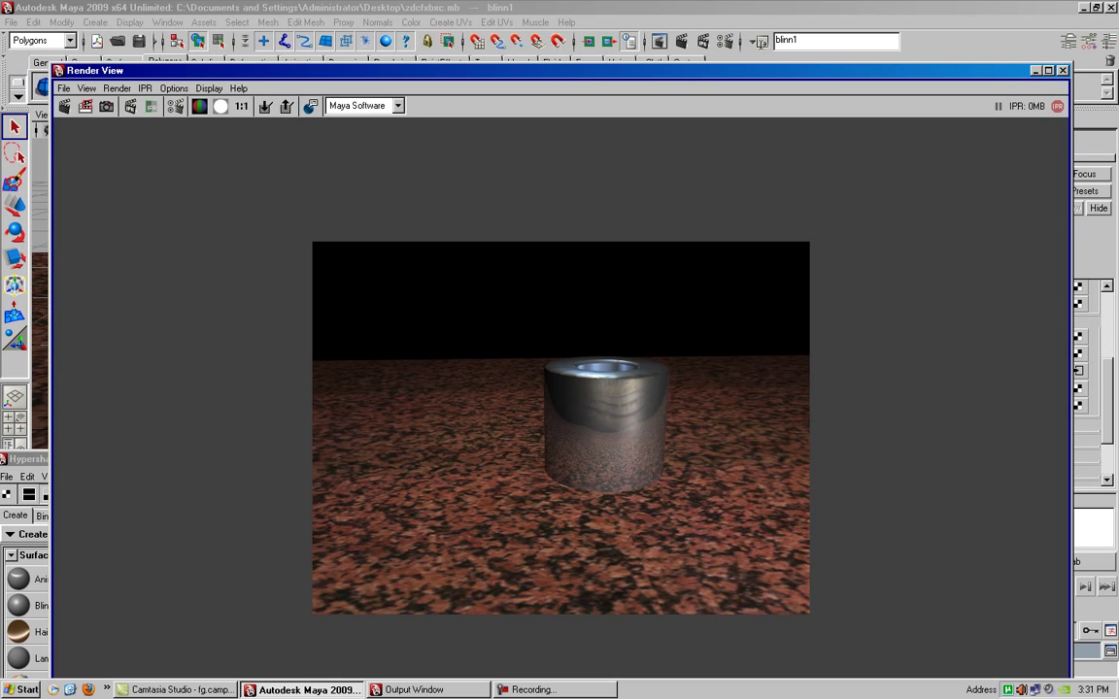
click(63, 87)
click(88, 125)
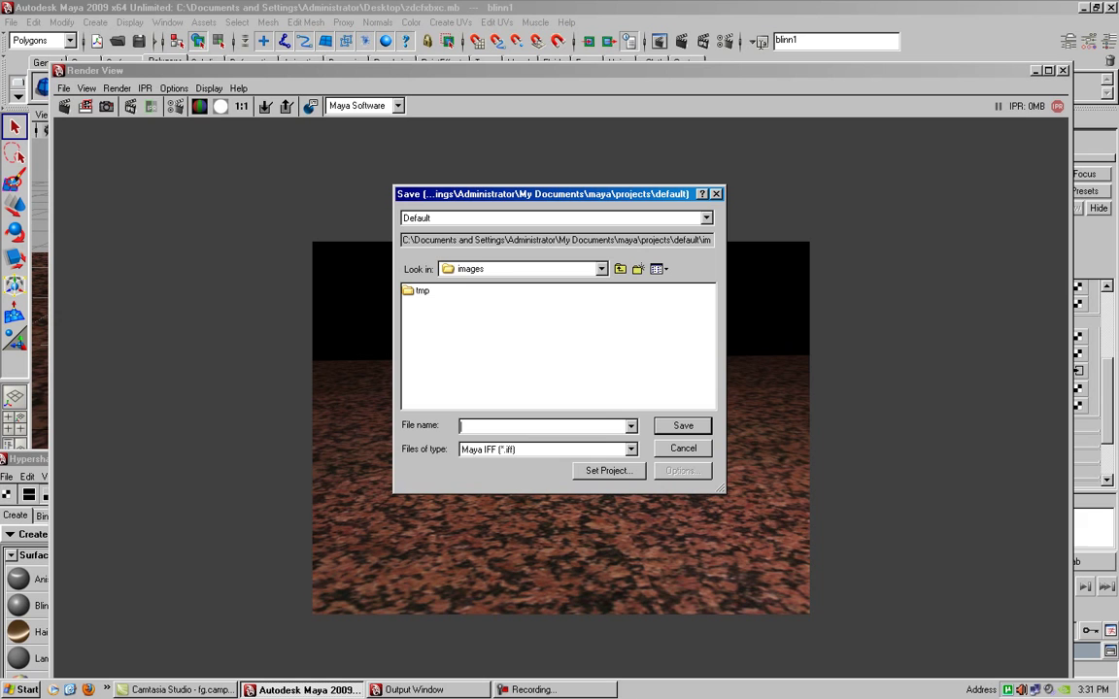
click(471, 269)
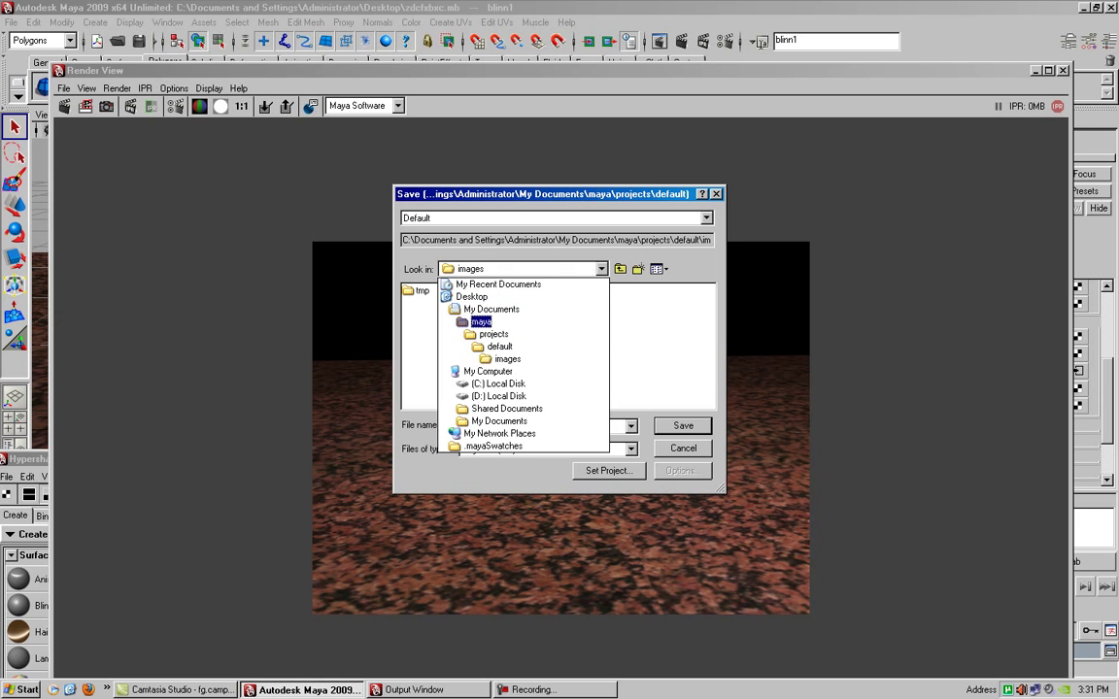
click(473, 296)
text(xd)
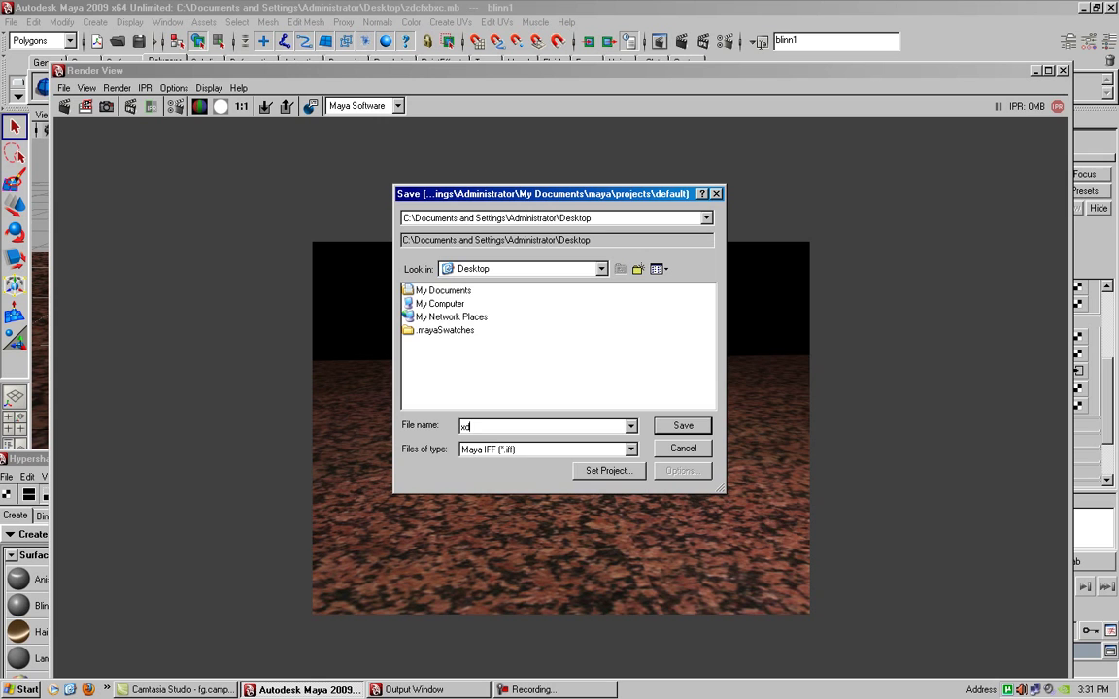
click(630, 449)
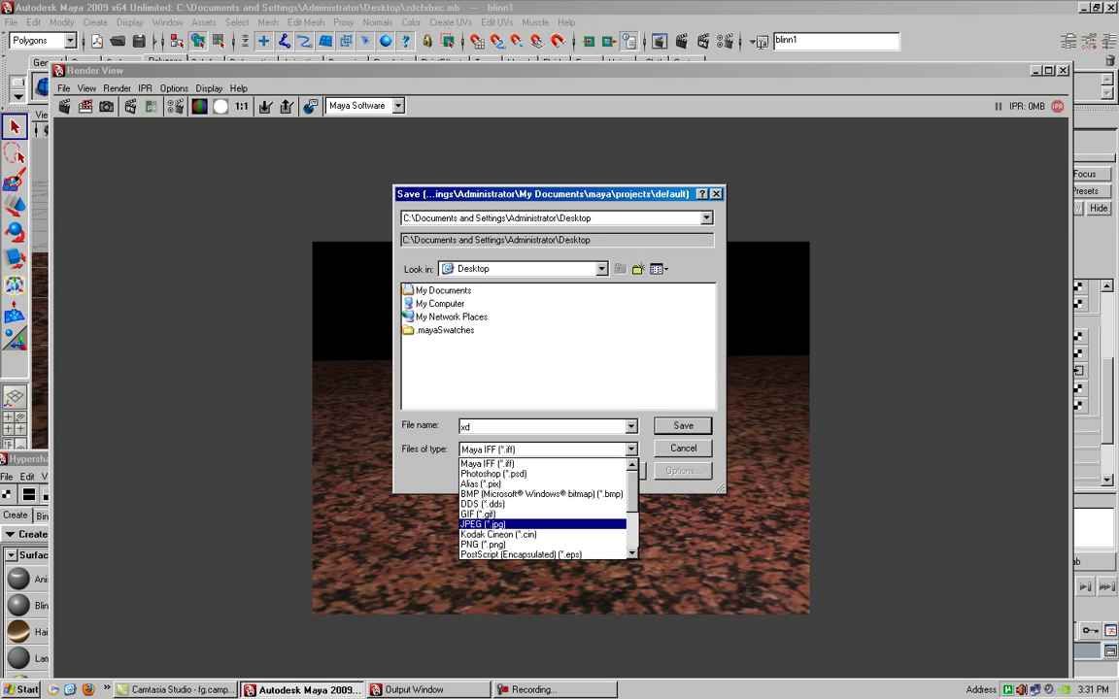
click(525, 487)
key(Return)
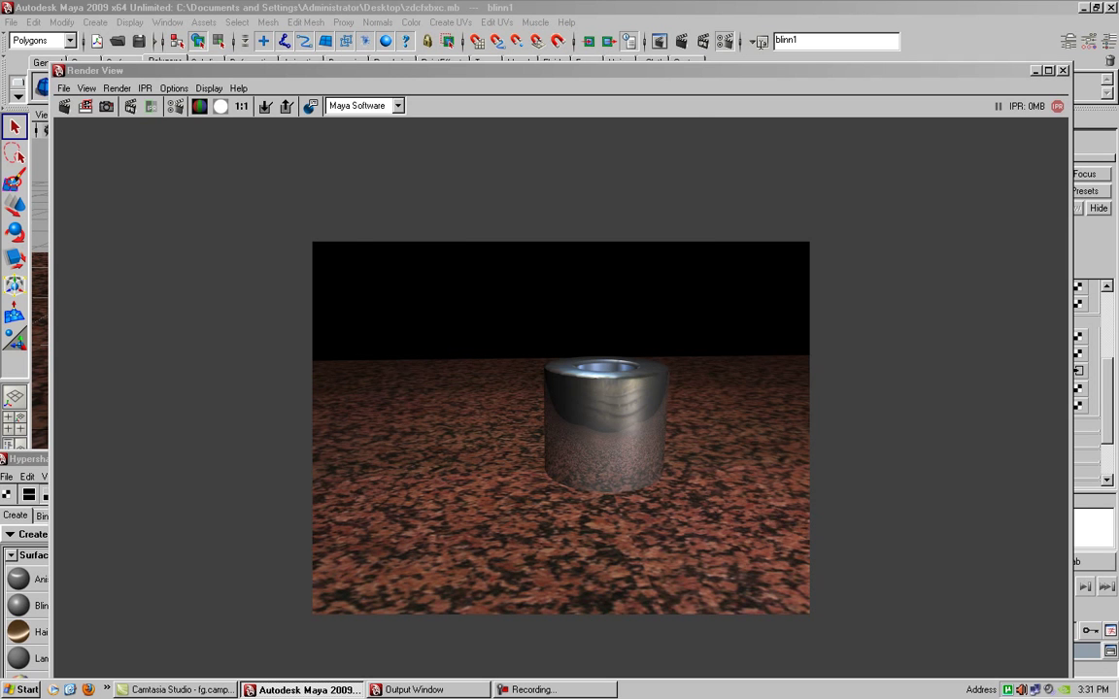
click(653, 39)
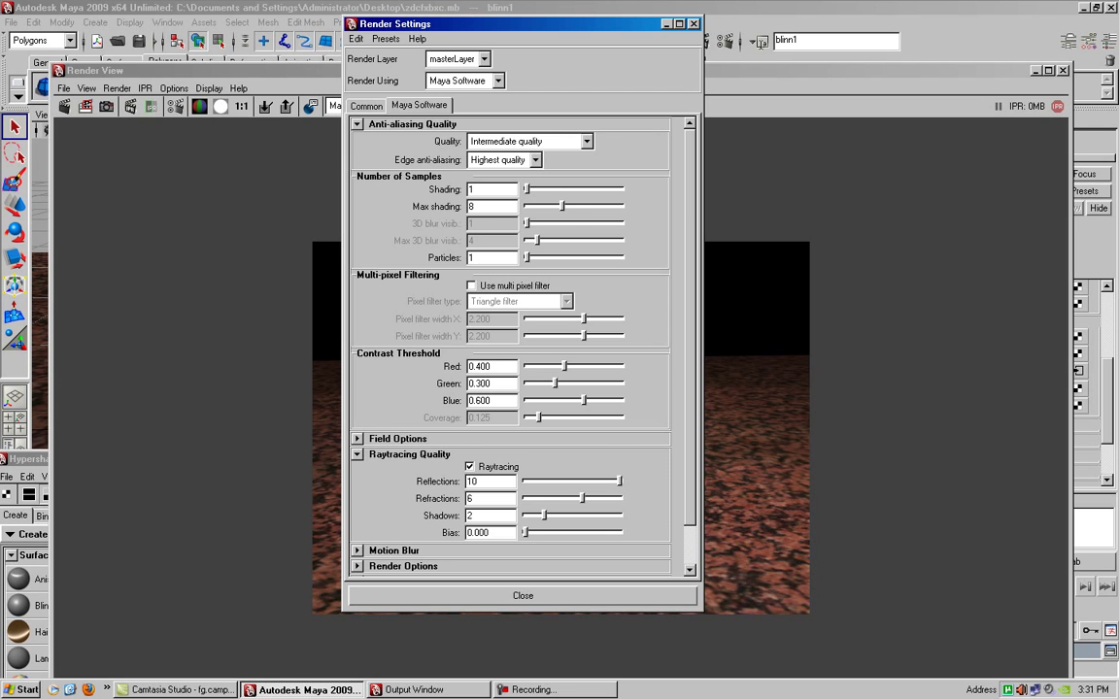
Step: Check that the Common tab's image size is 640×480 in Render Settings
click(366, 105)
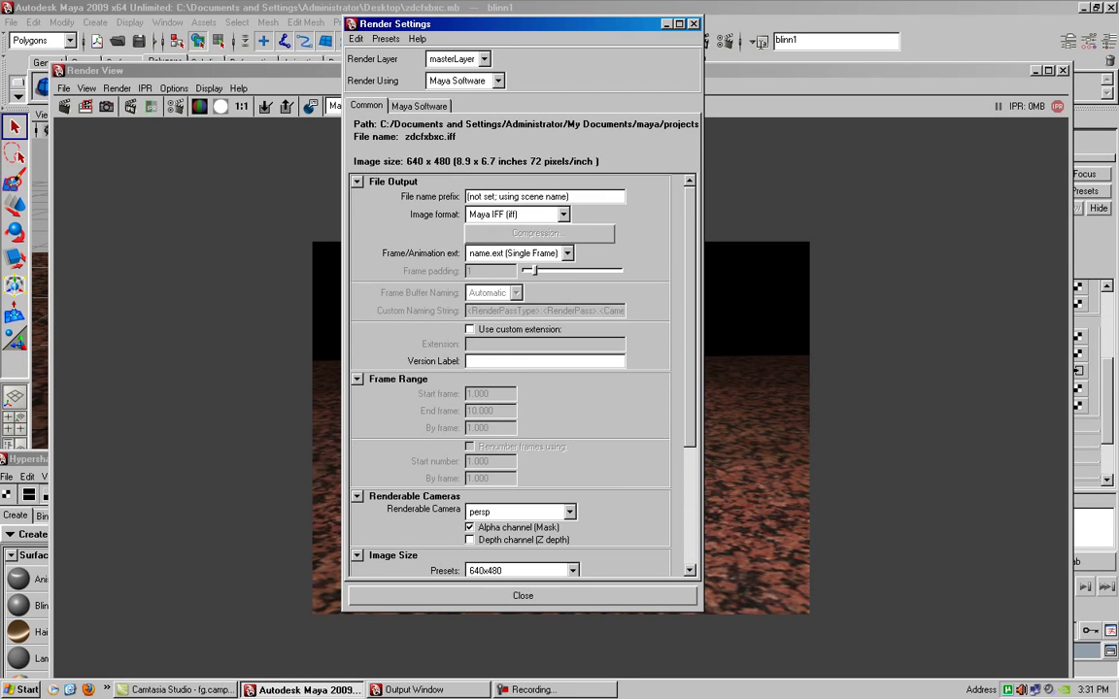
scroll(510, 378, down, 1)
scroll(510, 379, down, 1)
scroll(510, 379, down, 1)
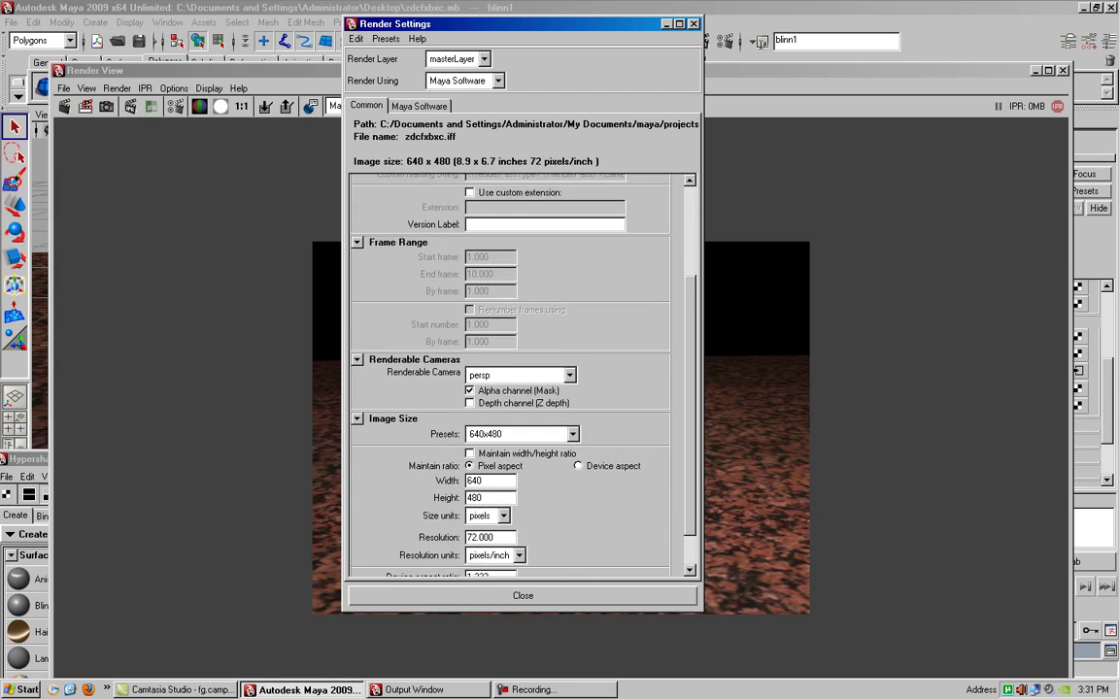
scroll(510, 379, down, 1)
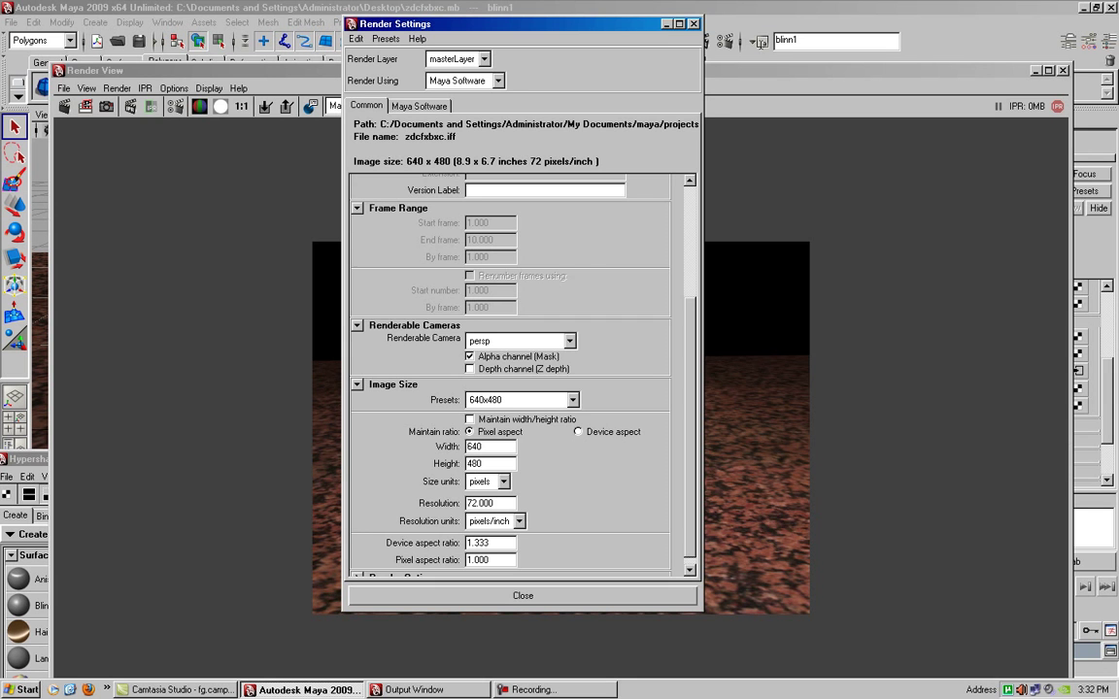
Step: Close Render Settings and minimize Maya and the Output Window to reveal the desktop
click(523, 595)
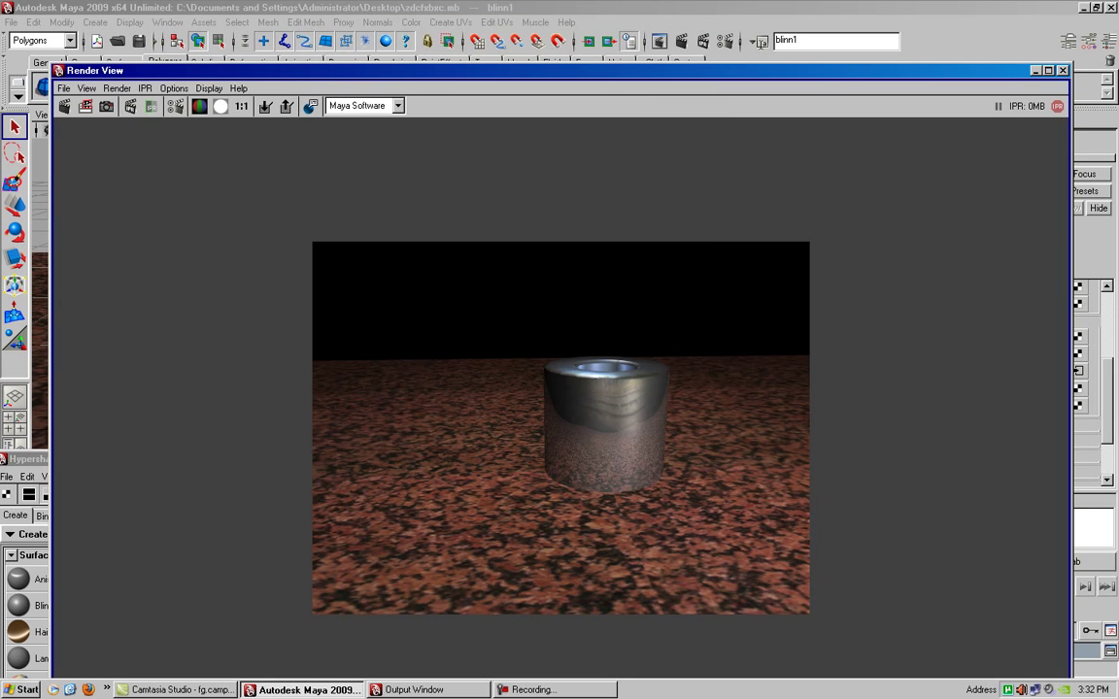
click(1083, 7)
click(520, 10)
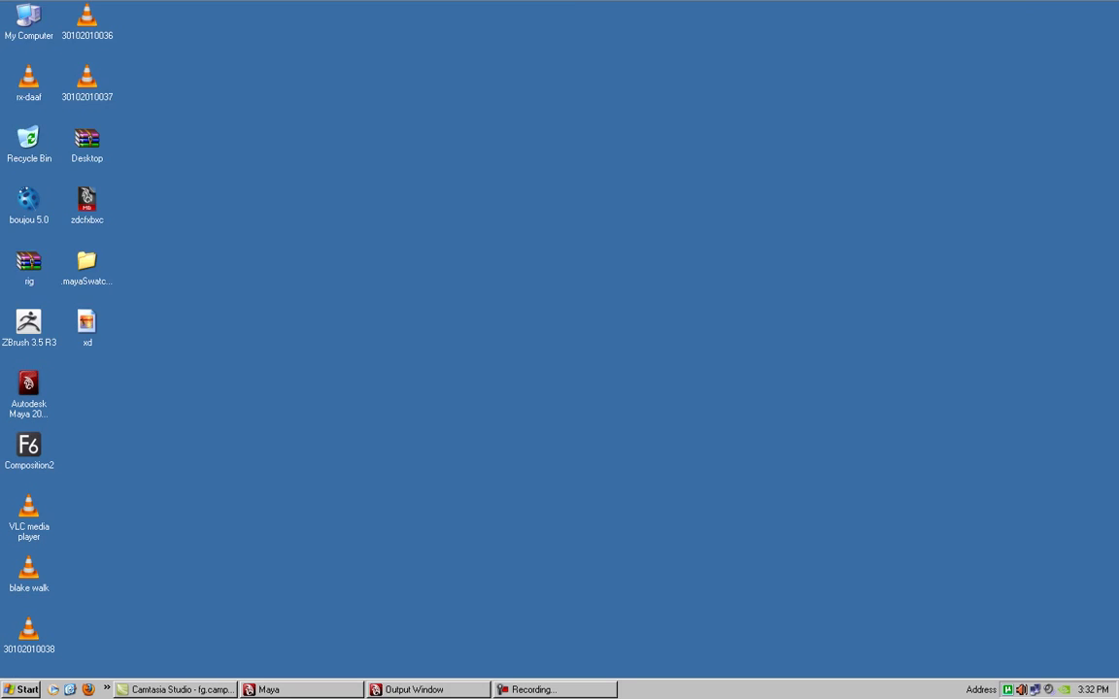
Step: Open the desktop's xd image with Adobe Photoshop CS3
right_click(81, 320)
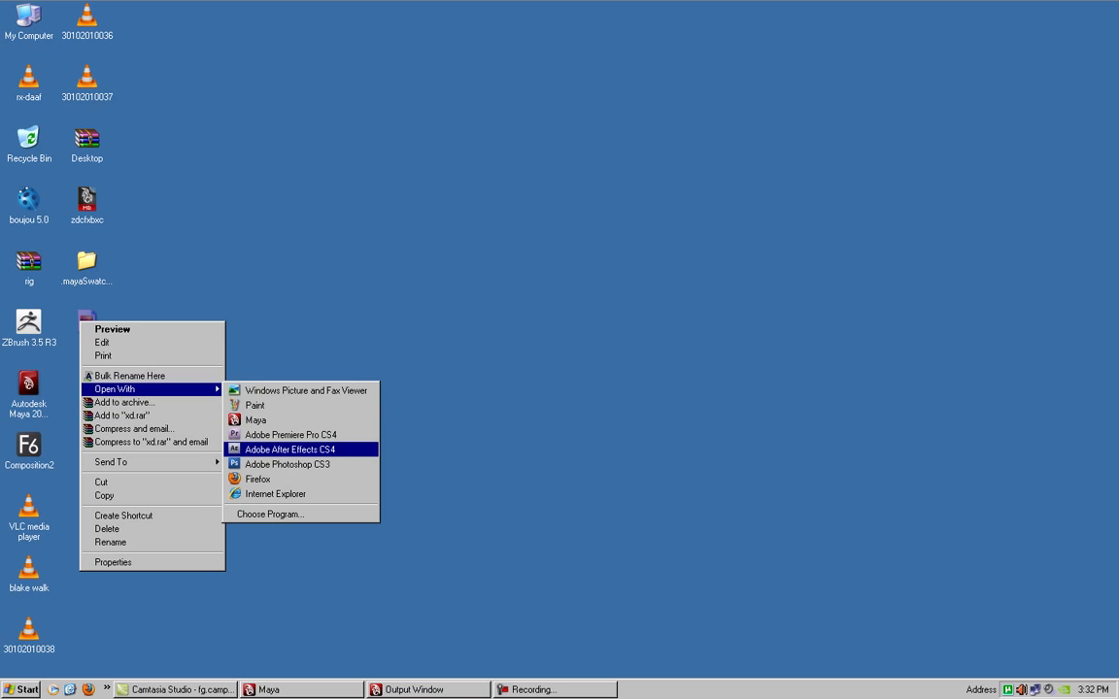
click(288, 464)
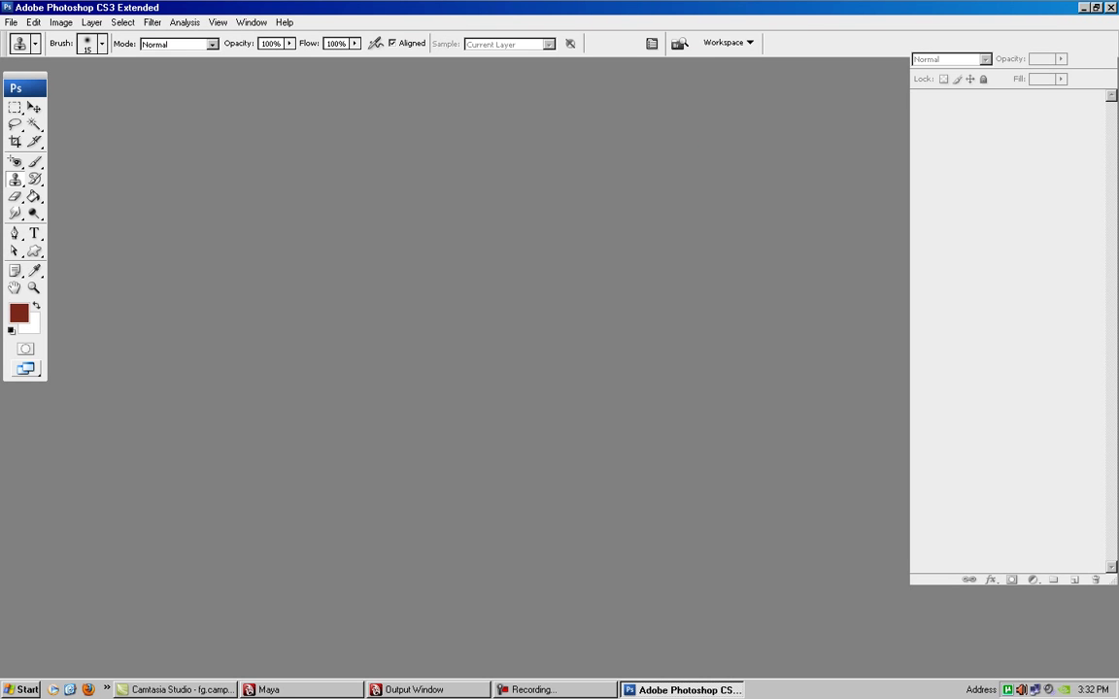
Step: Accept the pixel aspect prompt, view xd.jpg maximized, then quit Photoshop
key(Return)
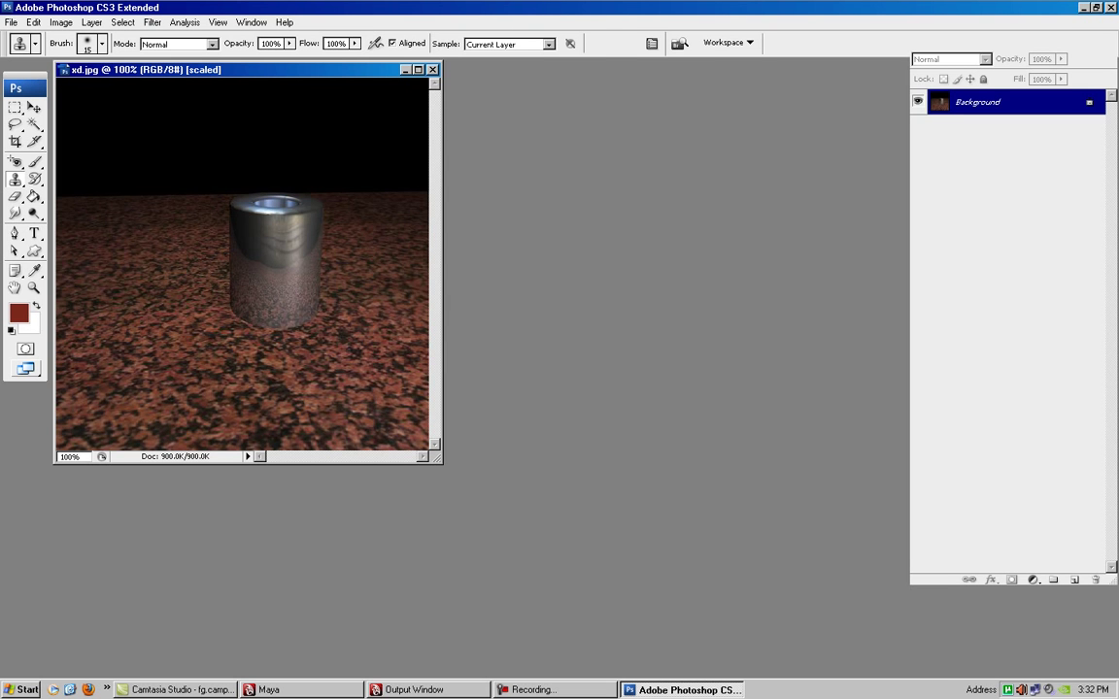
double_click(377, 66)
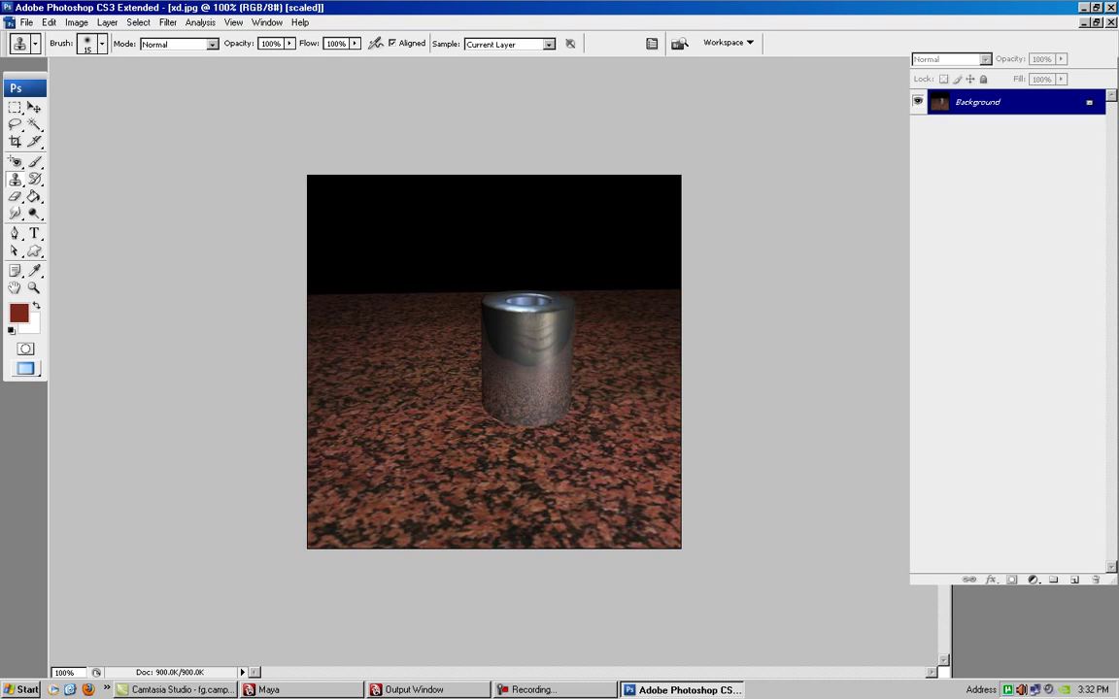
key(ctrl+q)
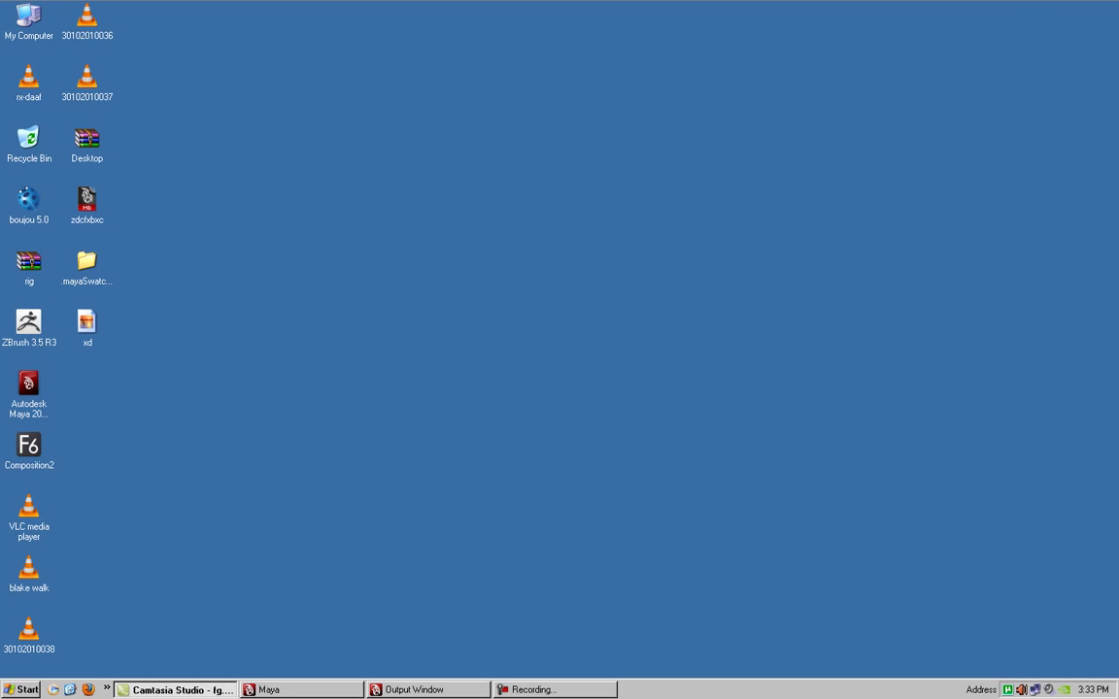